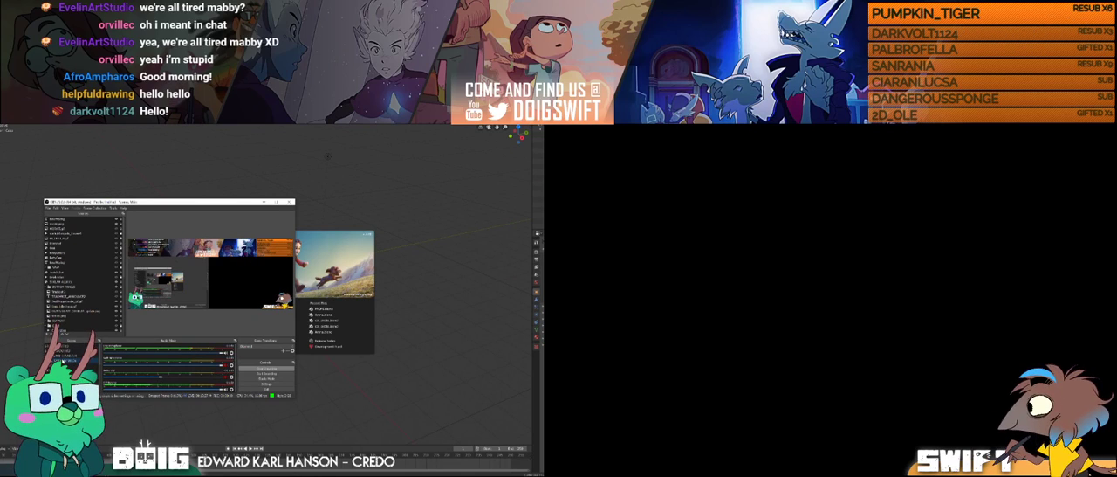
Step: Move the OBS window out of the way and open the most recent project listed on Blender's splash screen
left_click_drag(206, 201, 232, 197)
scroll(128, 306, "down", 7)
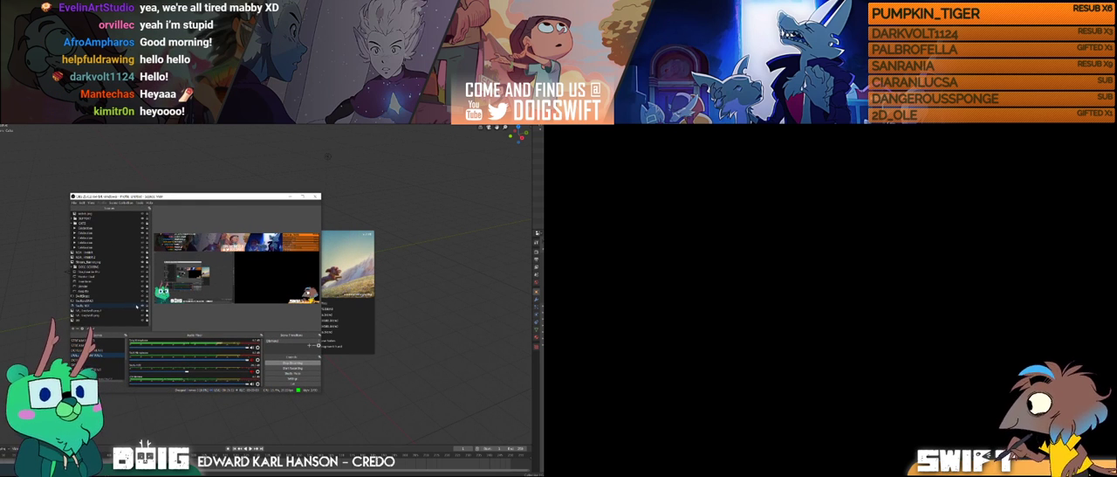
left_click_drag(217, 197, 0, 220)
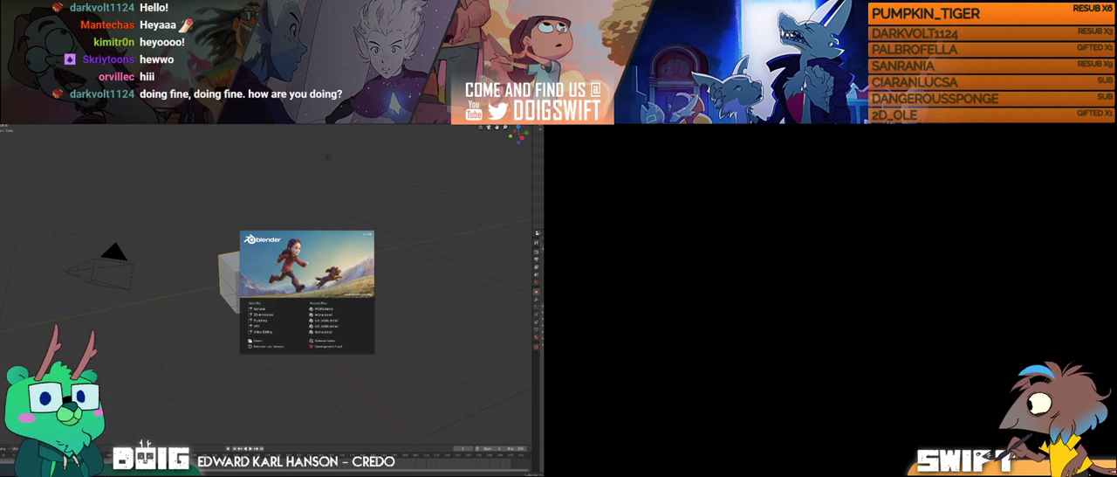
left_click(337, 308)
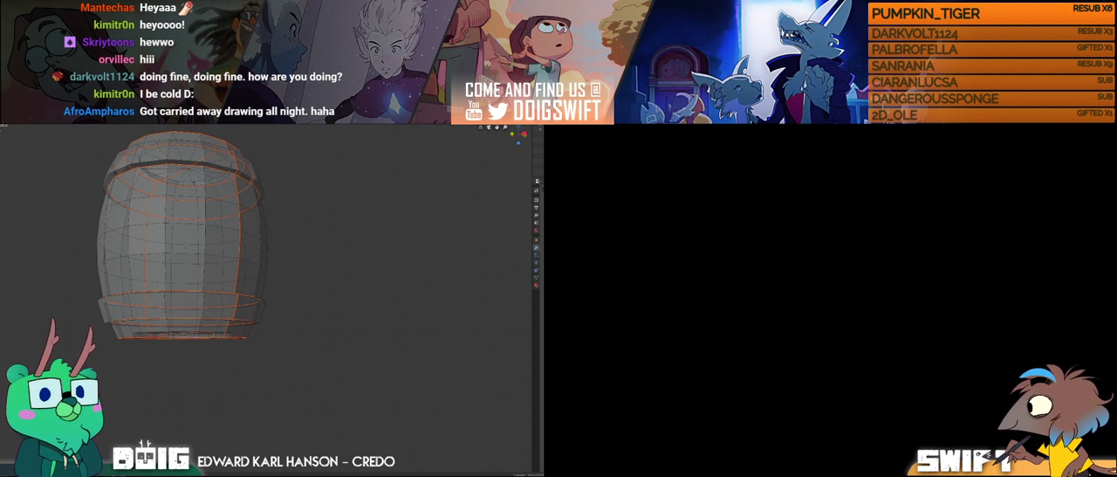
Step: Examine the barrel mesh as a solid from above, and inspect its full UV layout in the UV Editing workspace
key("alt+z")
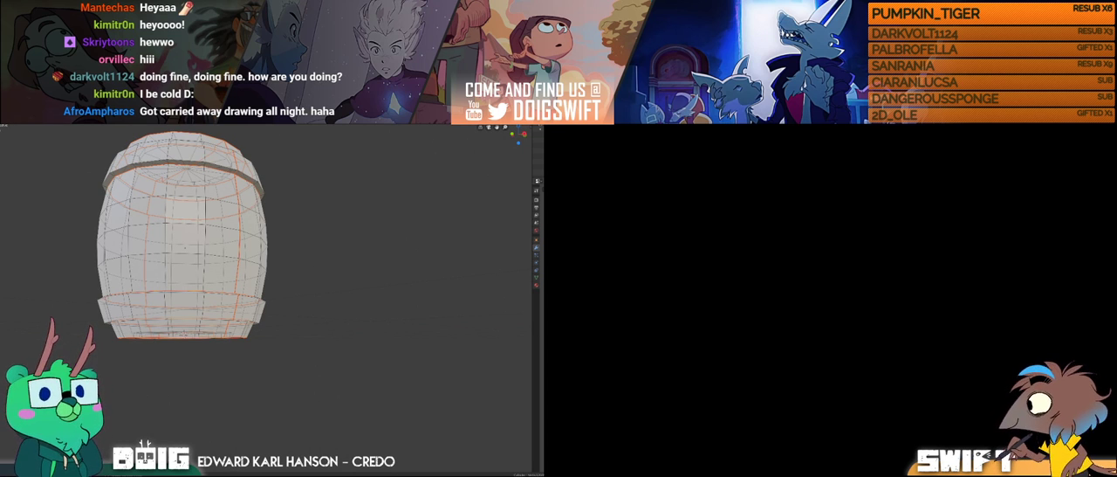
middle_click_drag(236, 227, 286, 306)
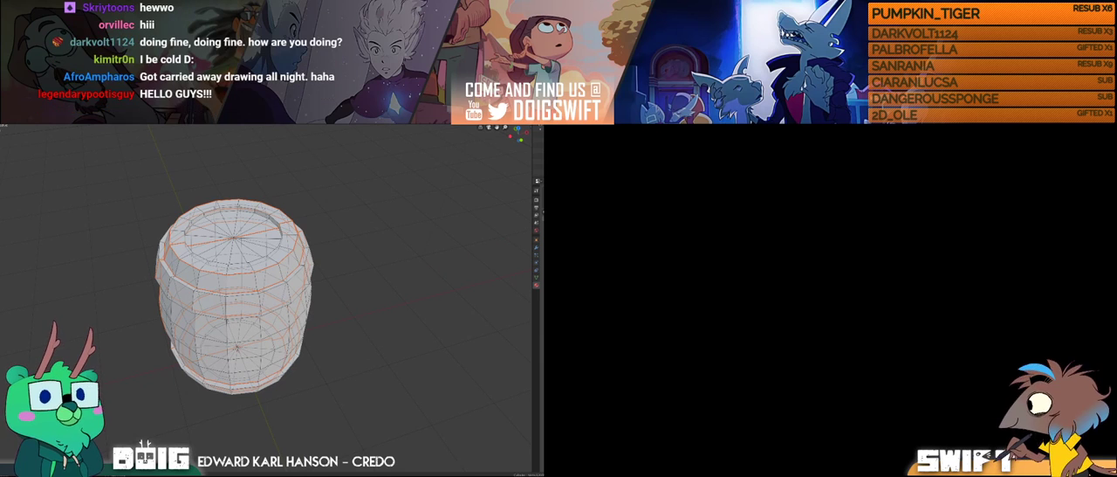
key("ctrl+Page_Down")
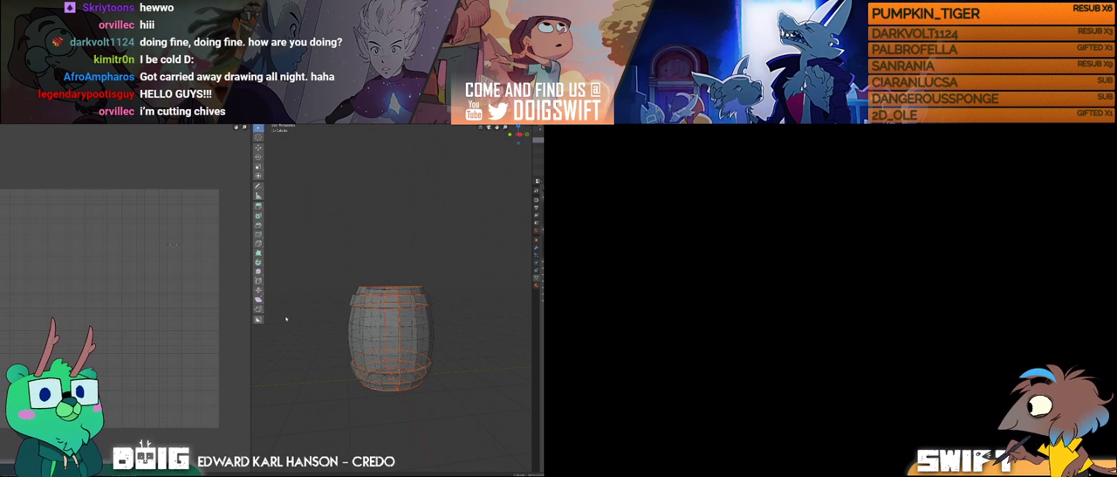
key("a")
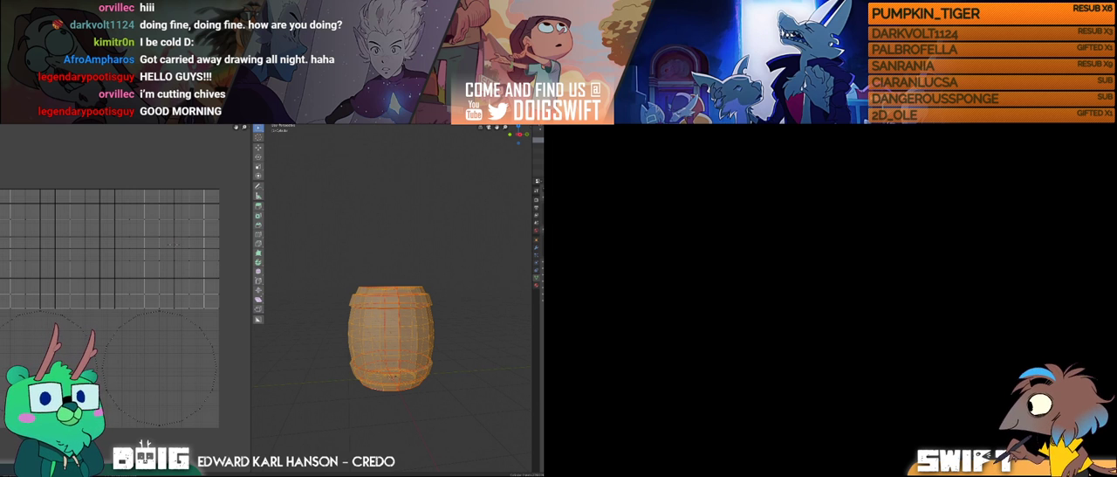
Step: Reopen a saved barrel project from the file browser, discarding the unsaved changes
left_click(3, 112)
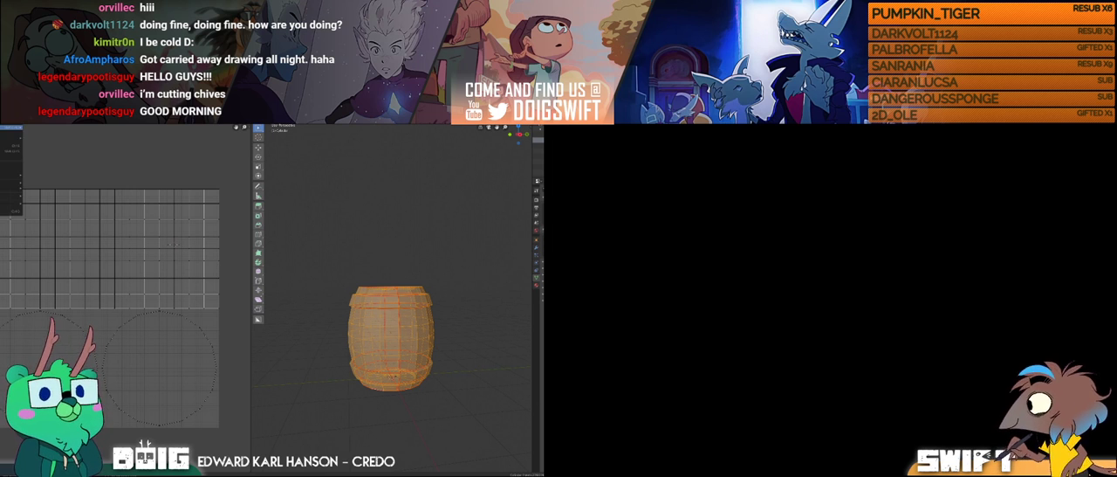
left_click(43, 128)
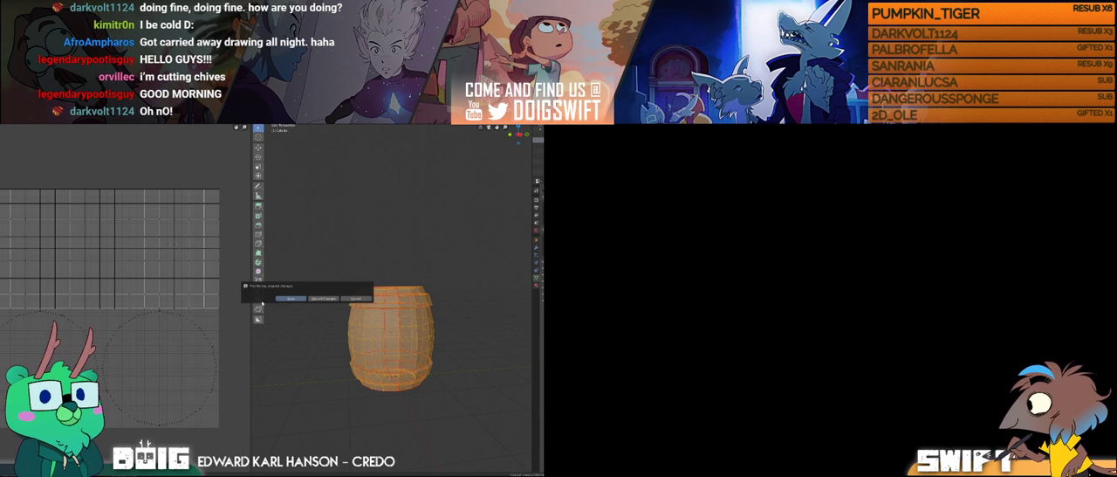
left_click(321, 298)
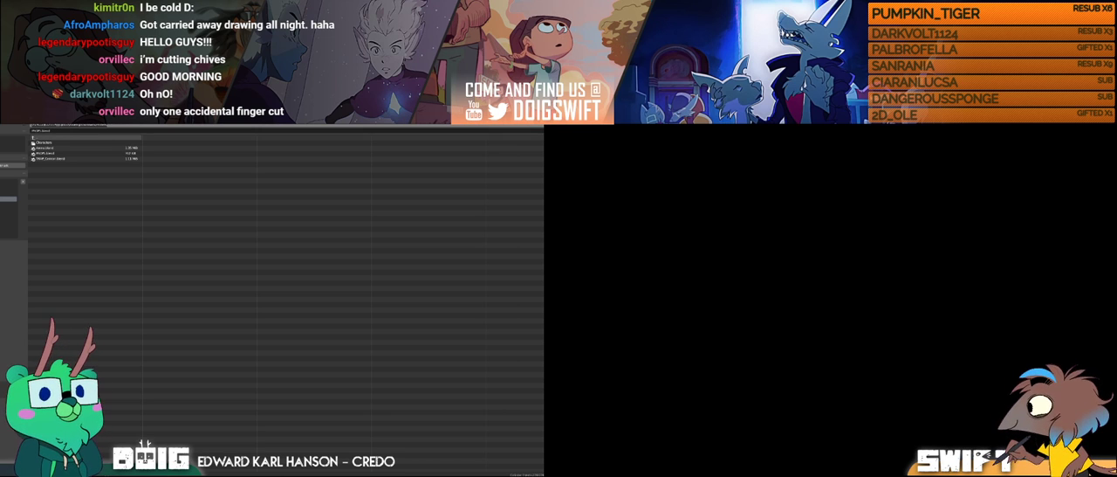
mouse_move(222, 475)
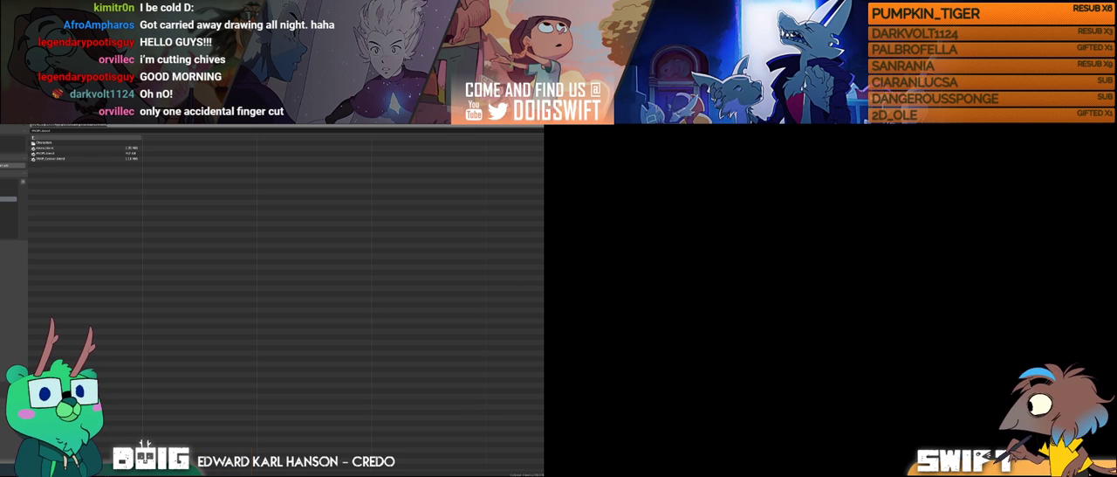
left_click(232, 474)
left_click_drag(315, 188, 0, 400)
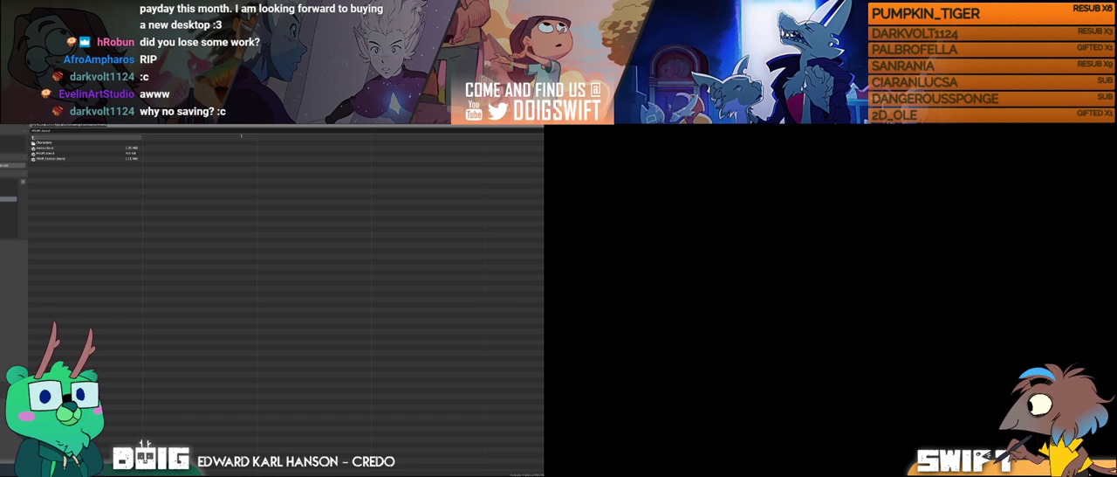
double_click(30, 150)
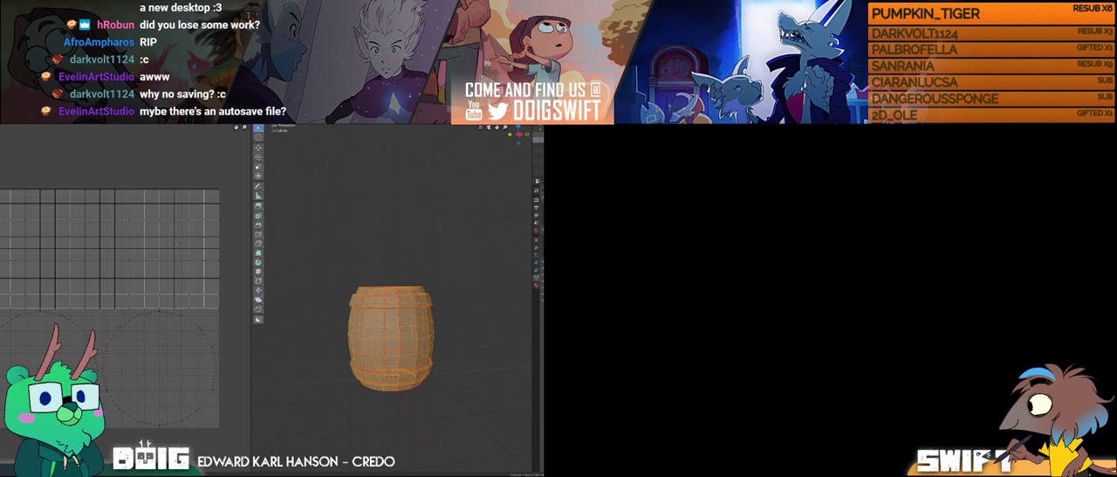
Step: Examine the auto-save settings in the Save & Load section of the preferences
left_click(1, 124)
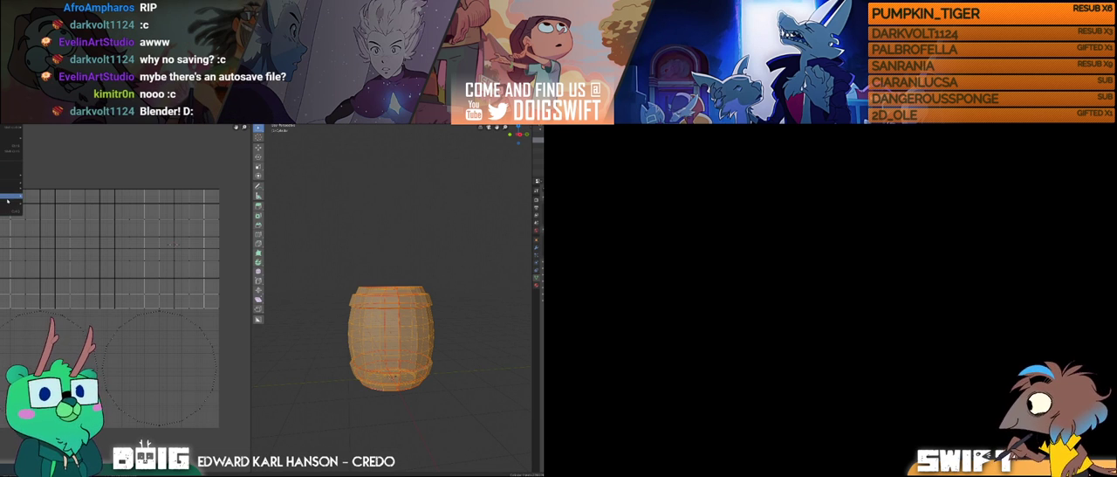
mouse_move(3, 113)
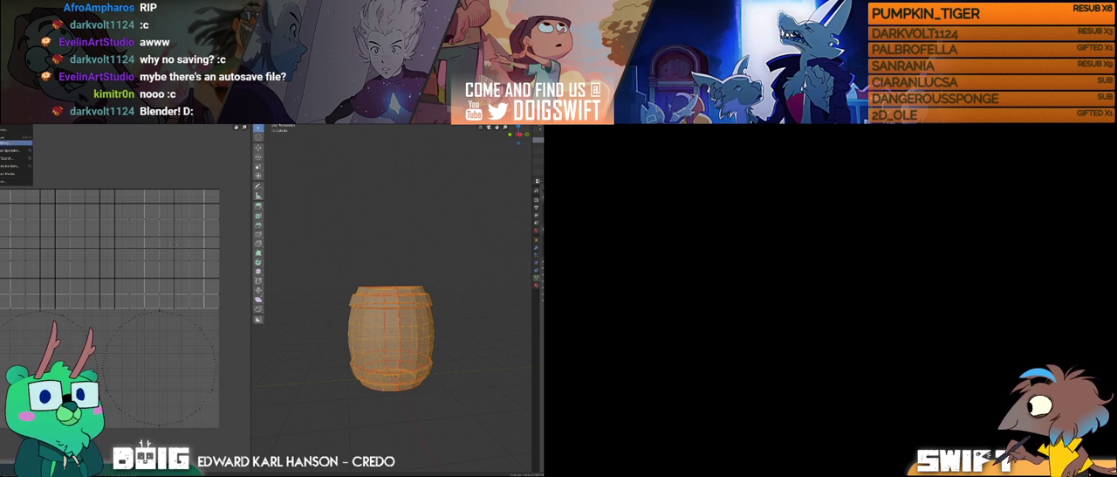
left_click(3, 173)
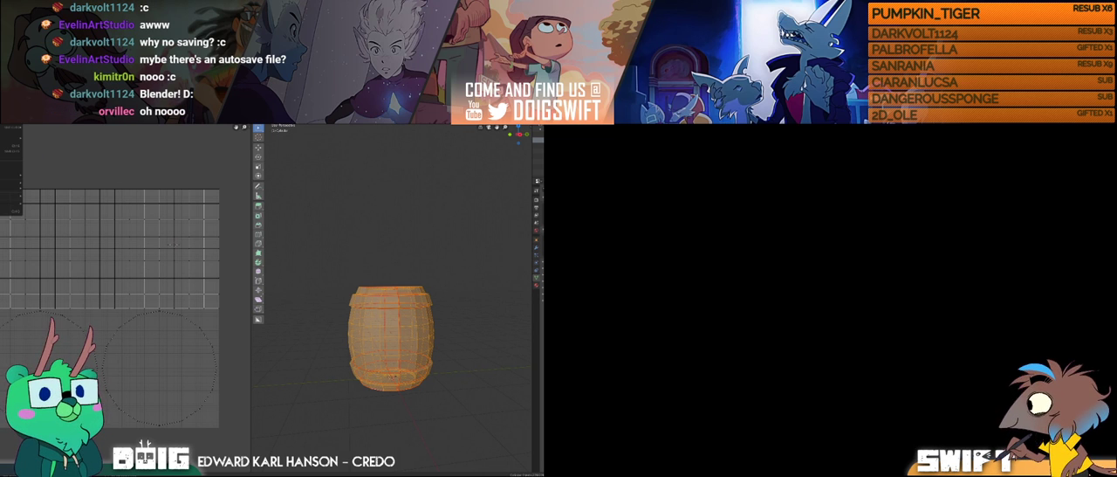
mouse_move(4, 118)
left_click(13, 185)
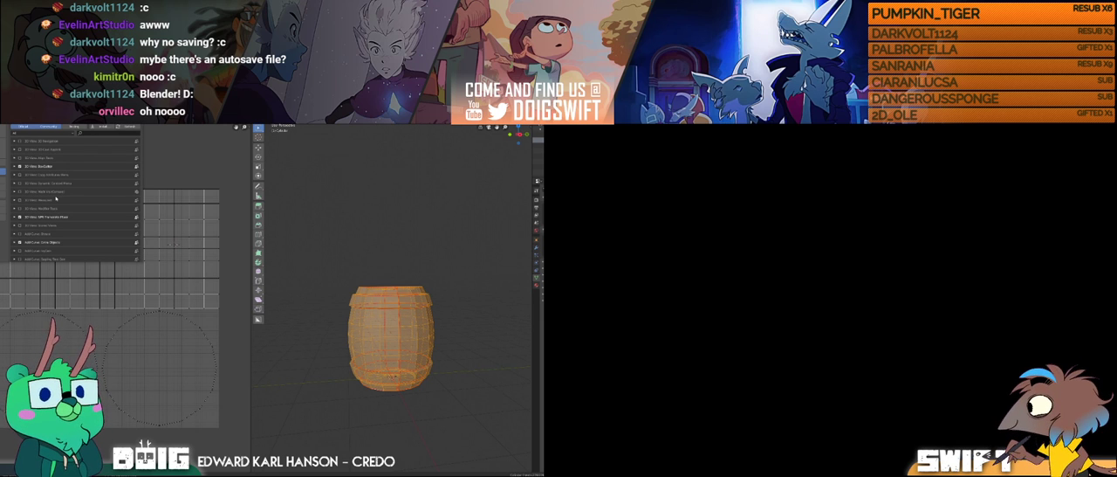
left_click(4, 209)
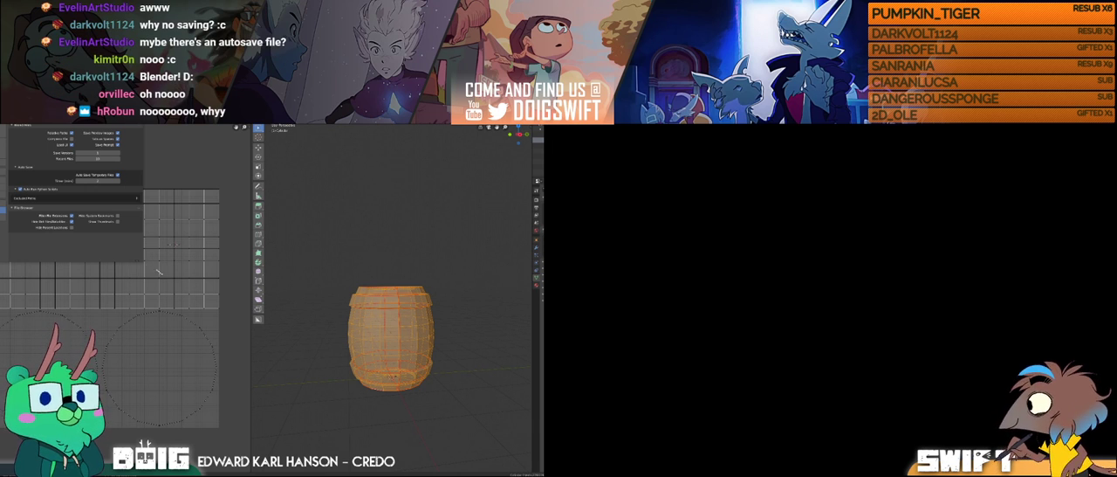
left_click_drag(186, 281, 189, 282)
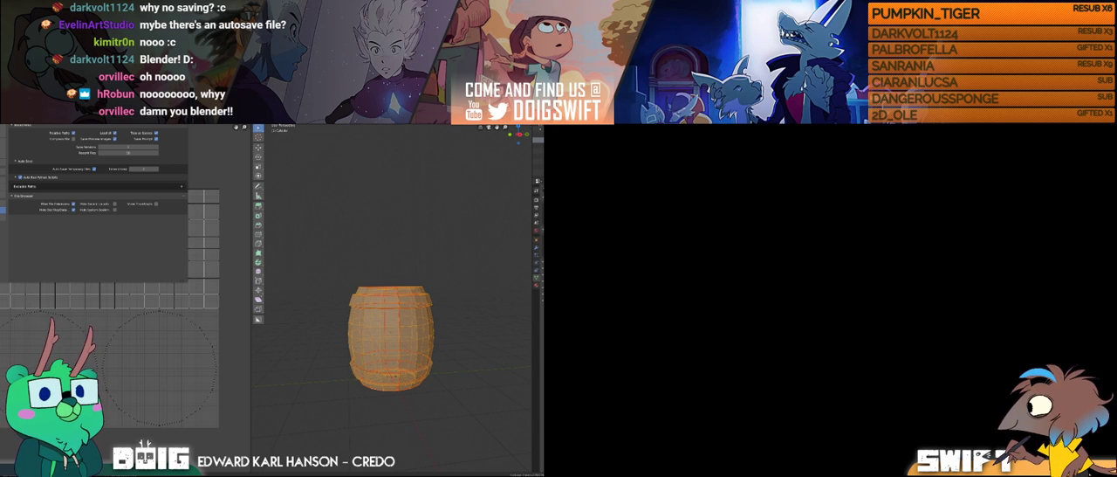
left_click(242, 246)
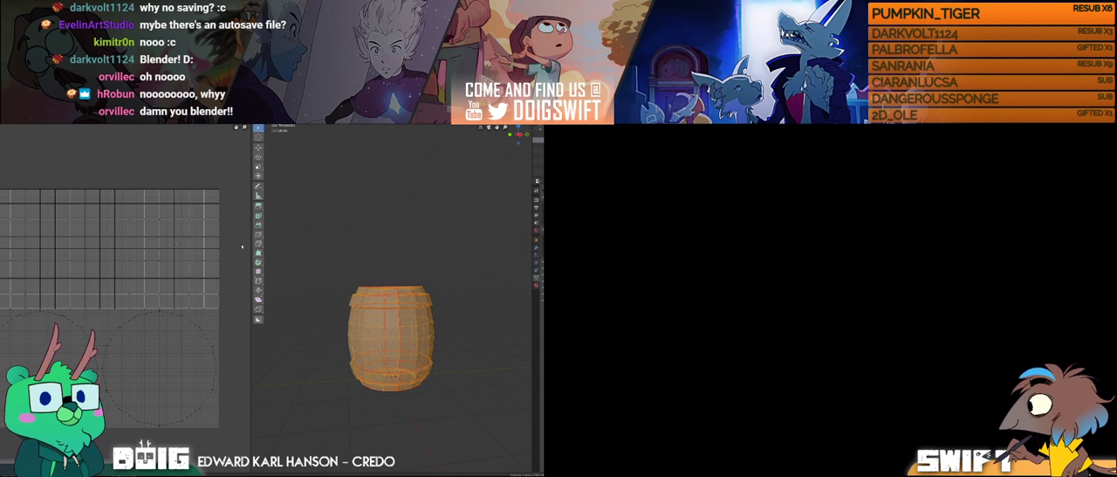
Step: Recover the textured barrel project from the third listed autosave file
left_click(2, 110)
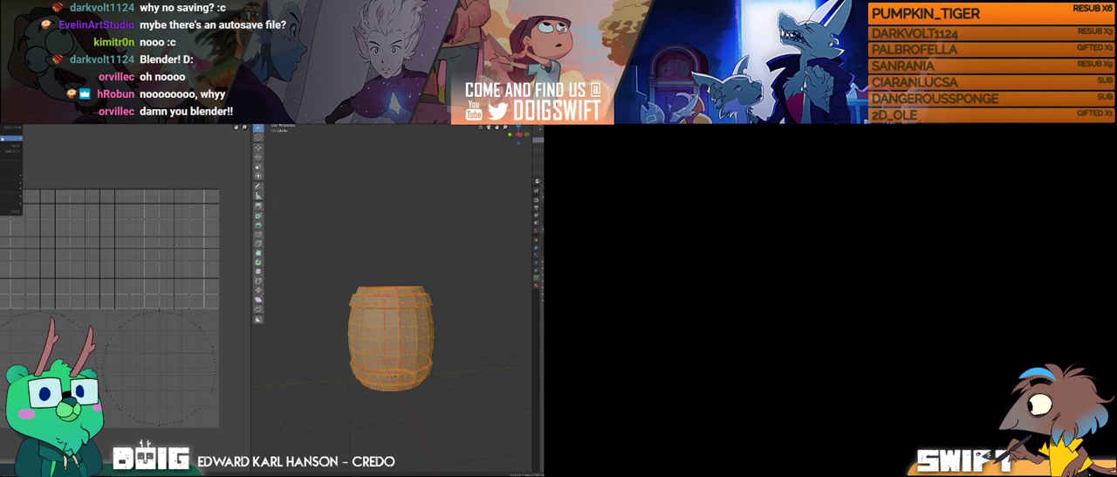
mouse_move(11, 138)
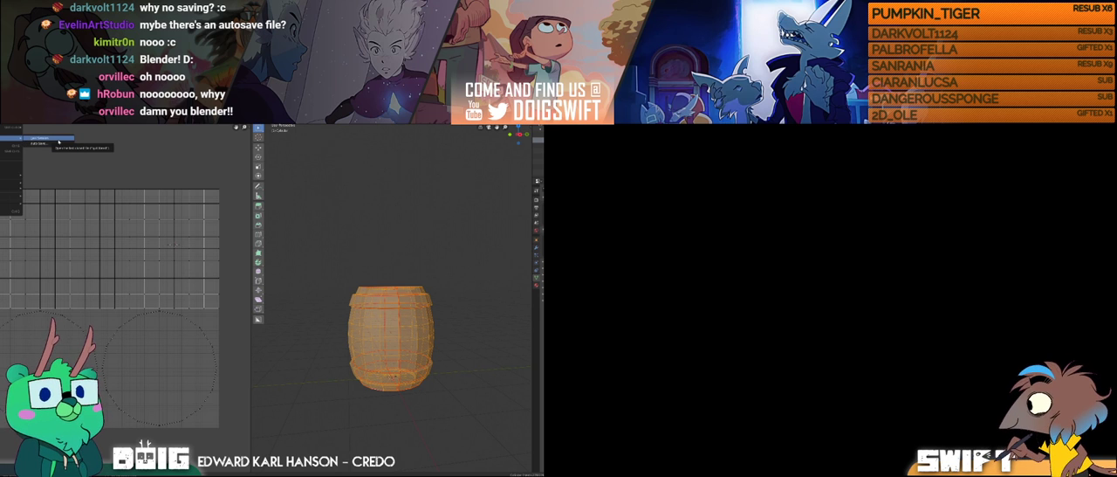
left_click(59, 142)
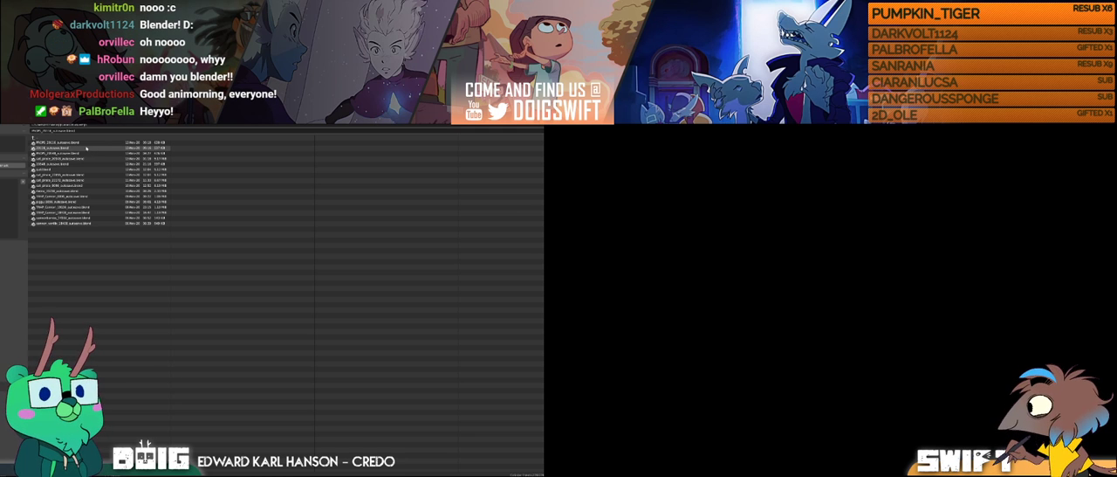
left_click(81, 143)
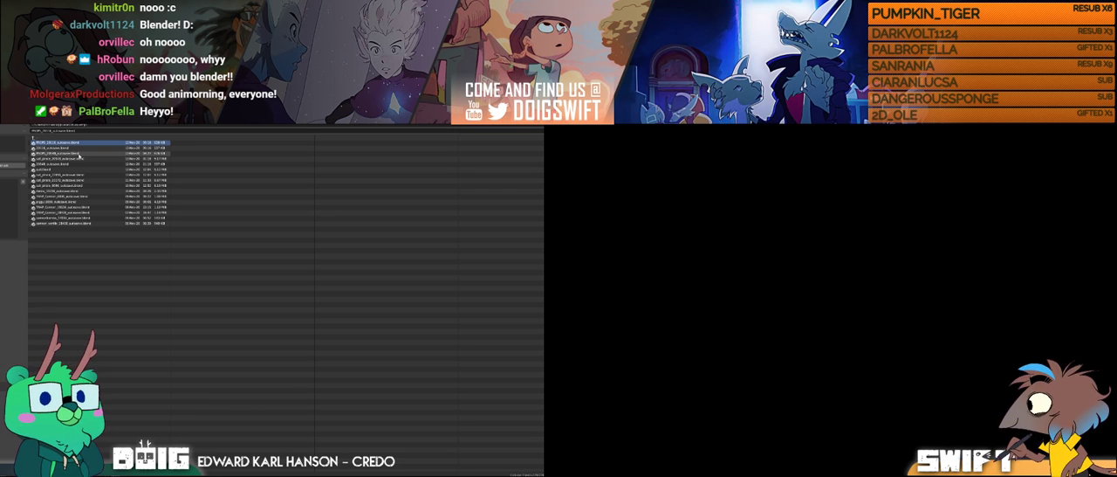
left_click(80, 154)
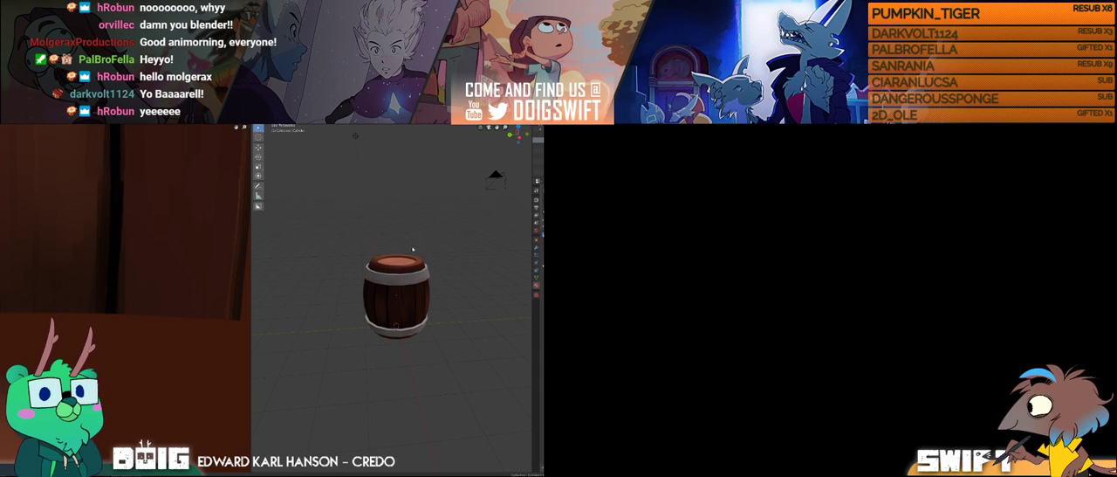
Step: Inspect the recovered barrel from several angles and view its entire painted texture in the UV editor
middle_click_drag(444, 283, 416, 274)
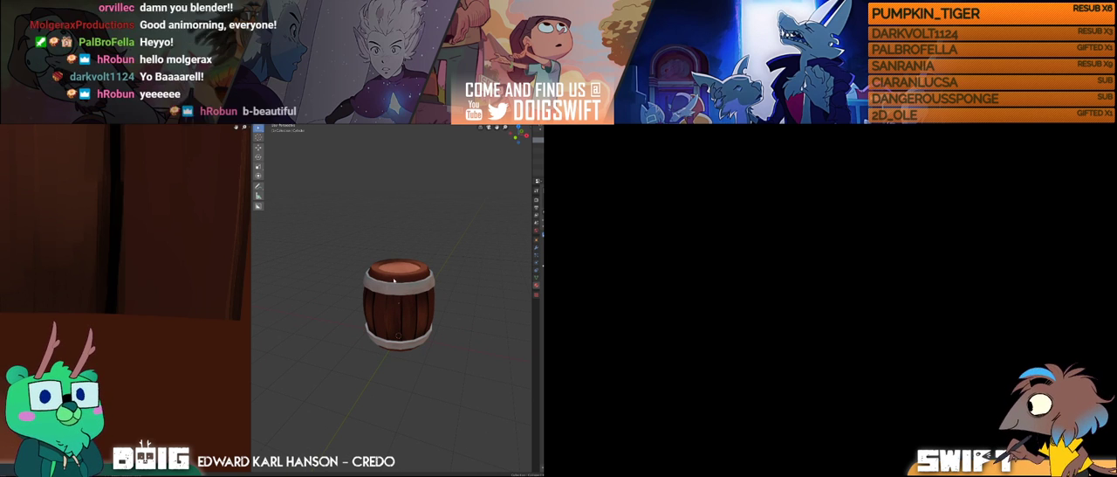
middle_click_drag(417, 295, 400, 308)
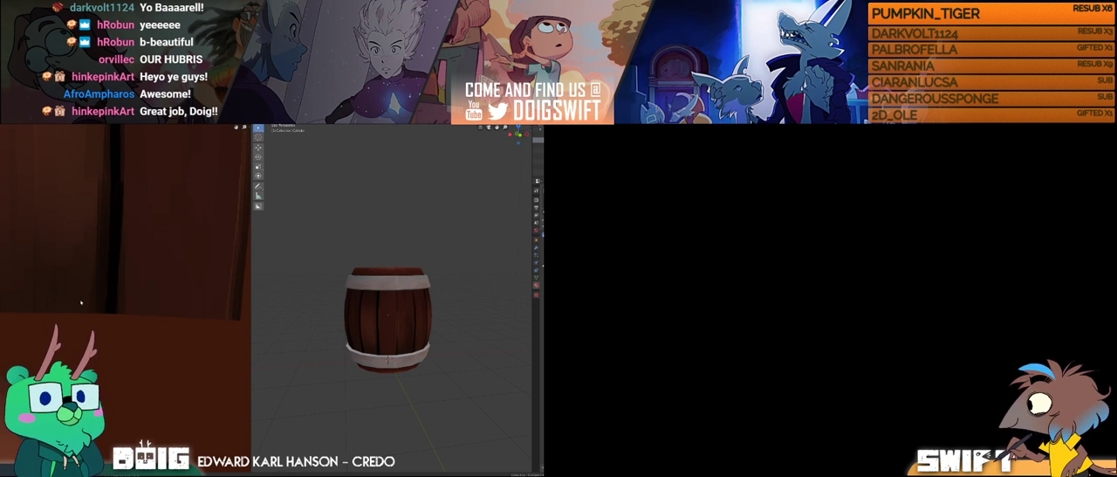
scroll(80, 302, "down", 6)
scroll(96, 318, "up", 3)
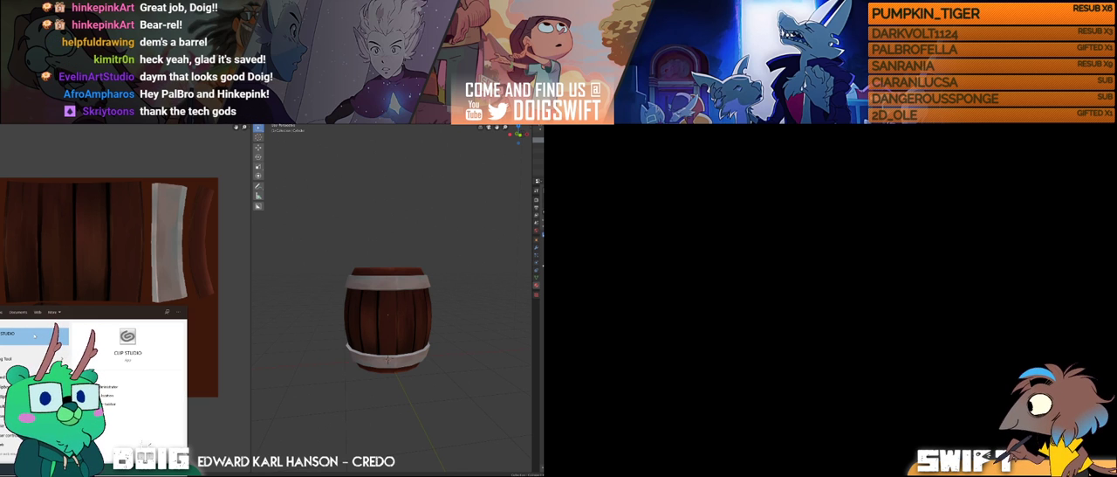
Step: Launch Clip Studio and open a file explorer window
left_click(35, 334)
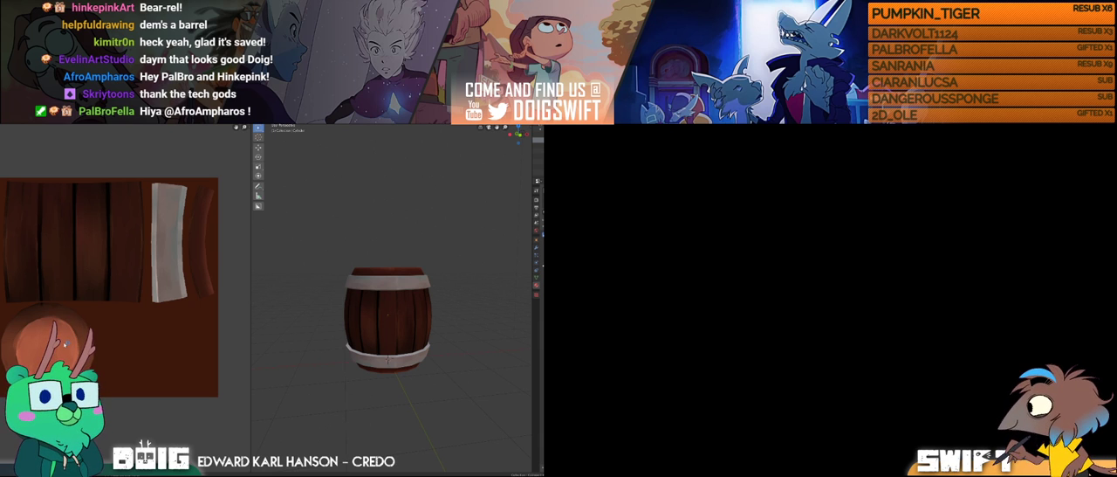
key("super+e")
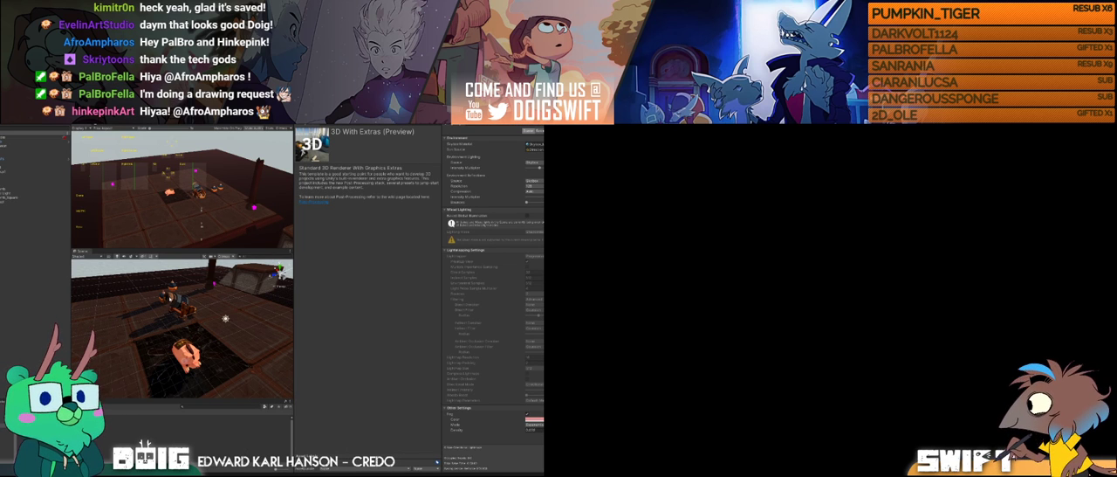
Step: In Unity, select the pig character in the scene and enlarge the Scene view to see it up close
left_click(225, 319)
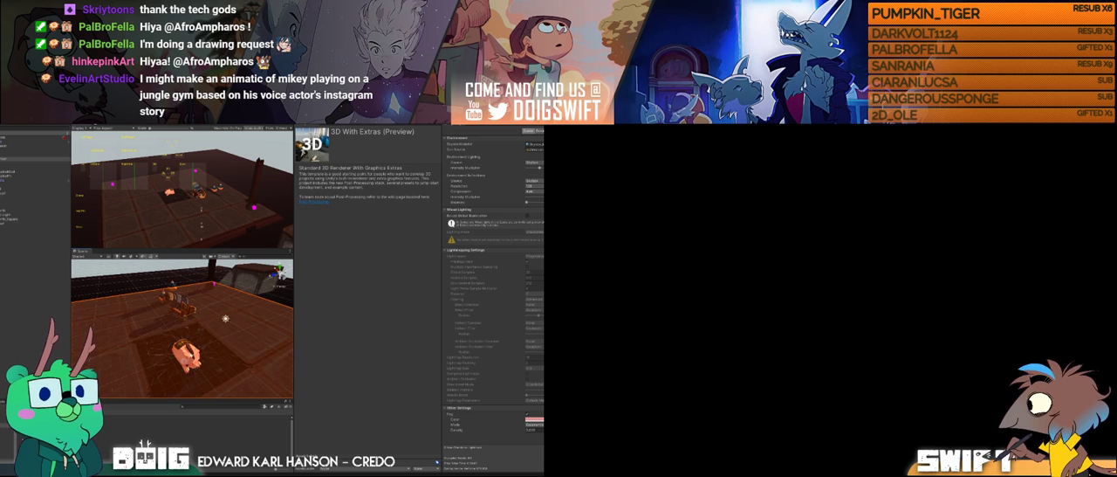
left_click(185, 351)
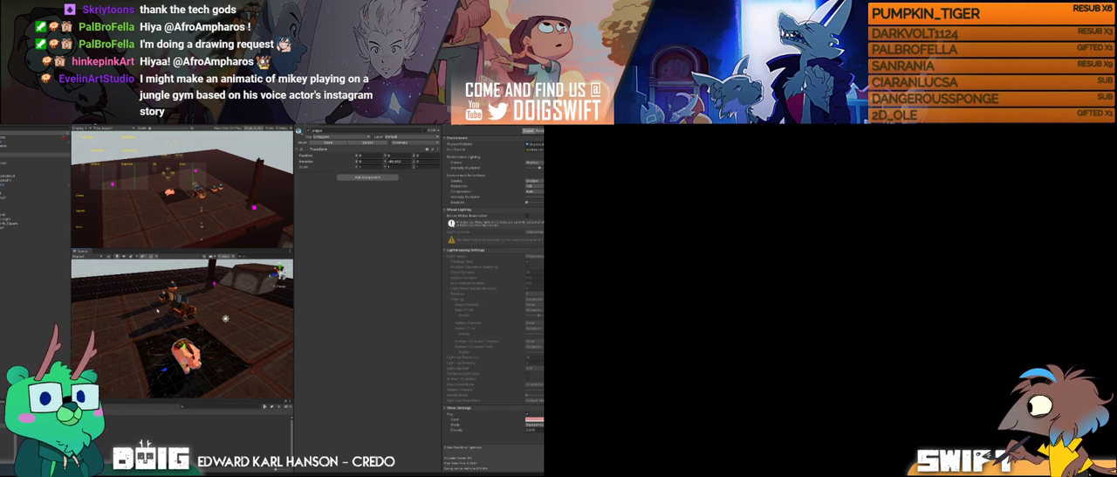
left_click_drag(202, 363, 174, 322, "alt")
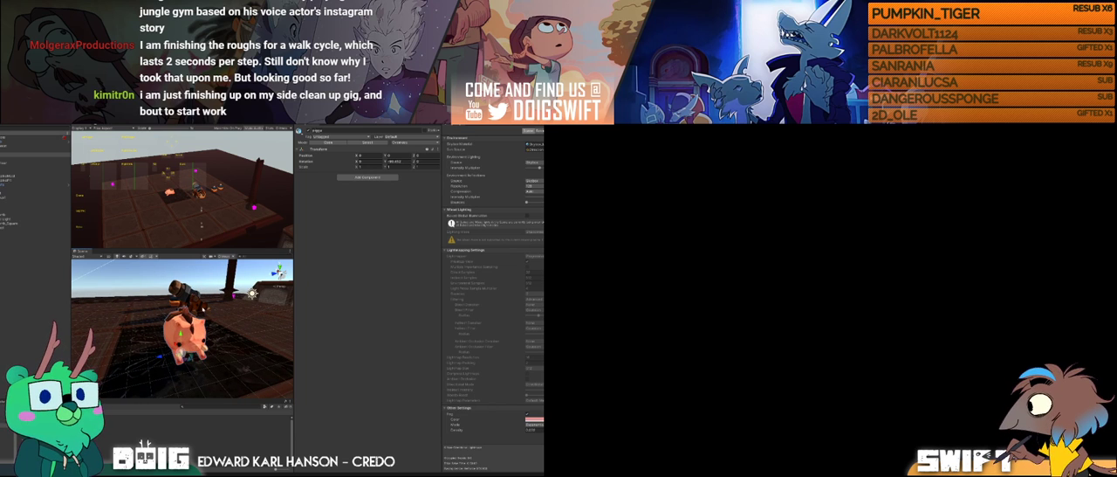
left_click_drag(295, 302, 454, 297)
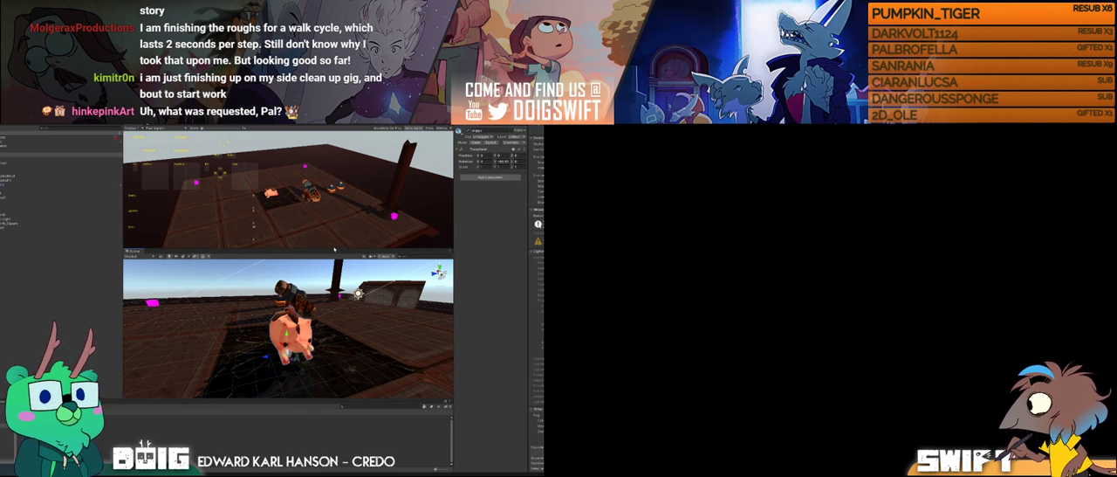
left_click_drag(332, 249, 339, 166)
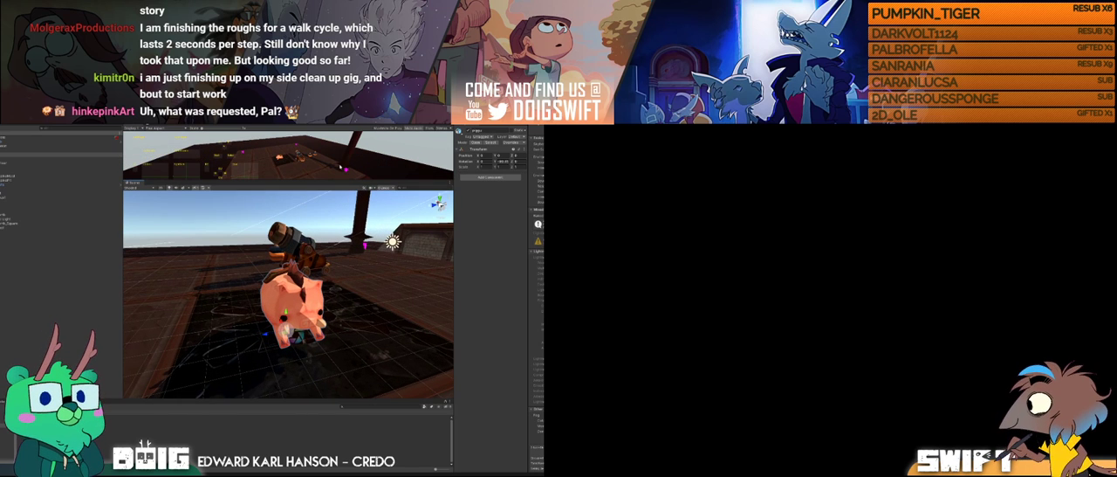
Step: Examine the pig character's shading from the front and from the side in the Scene view
left_click_drag(325, 296, 269, 272, "alt")
scroll(323, 295, "up", 4)
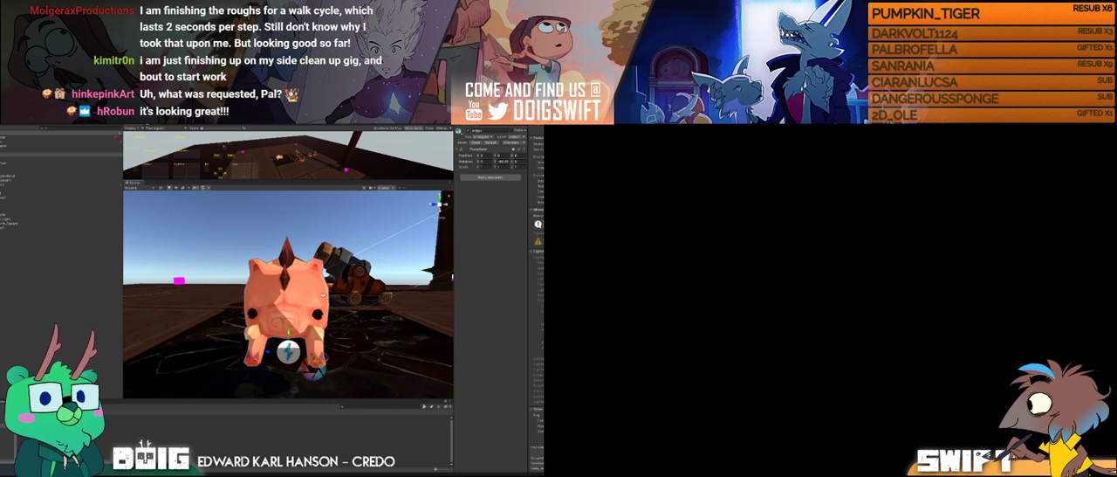
left_click_drag(319, 301, 344, 293, "alt")
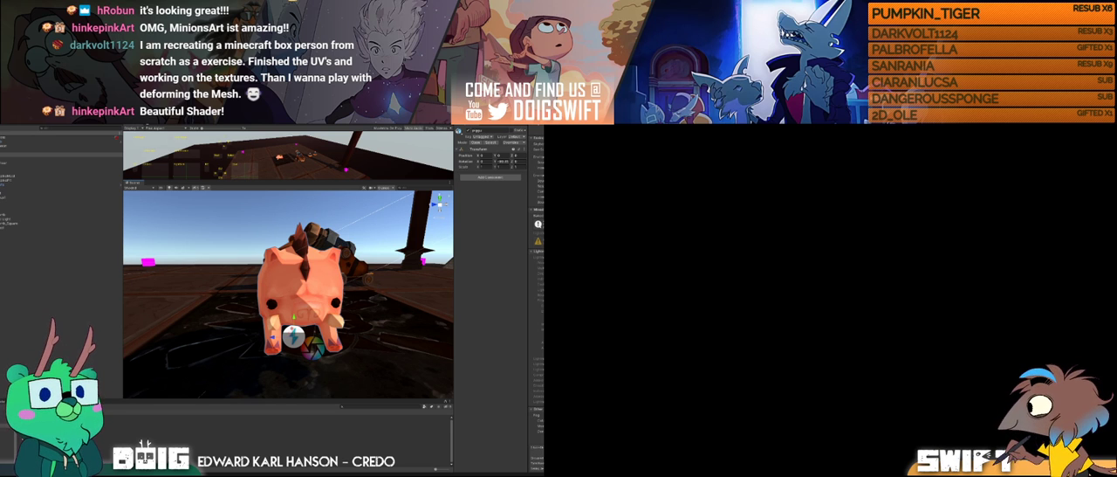
key("alt+Tab")
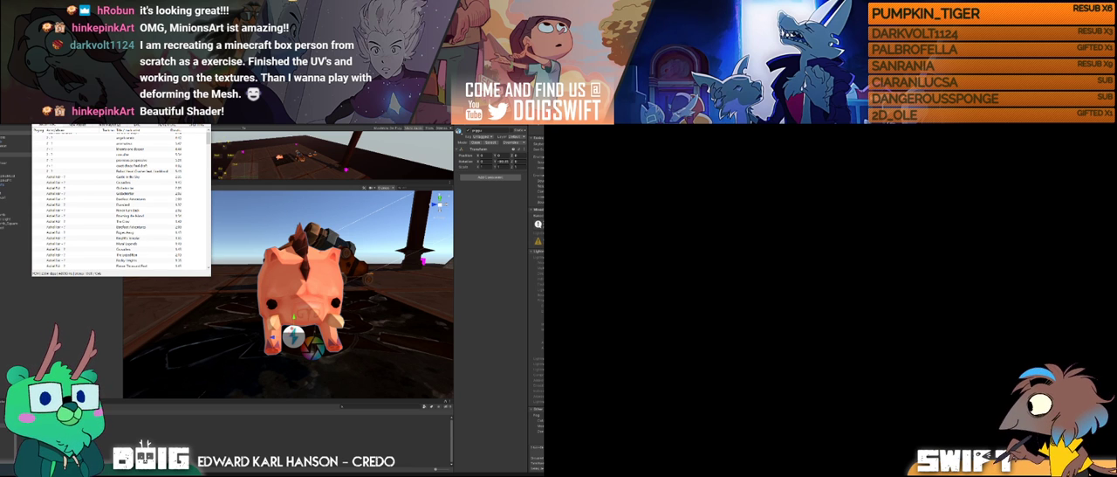
key("alt+Tab")
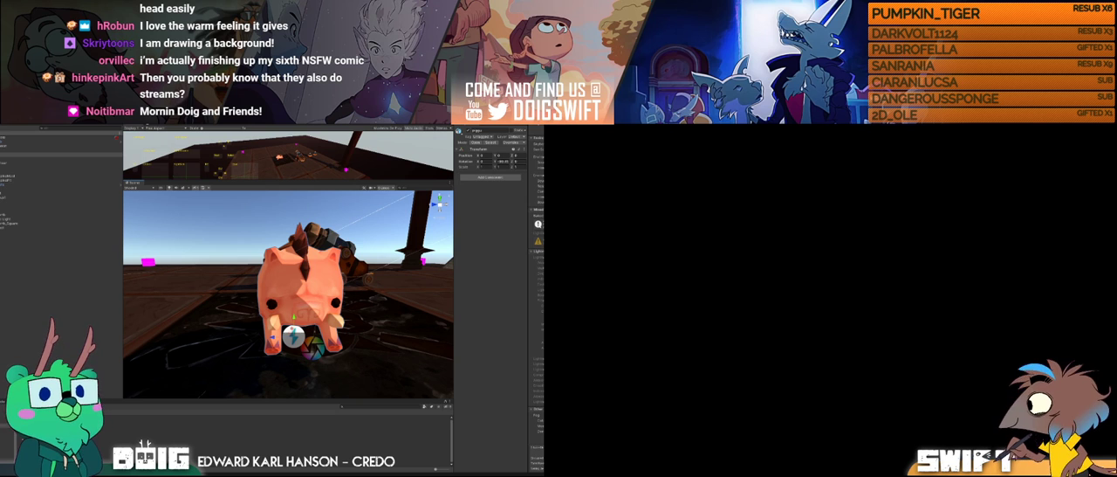
left_click(323, 283)
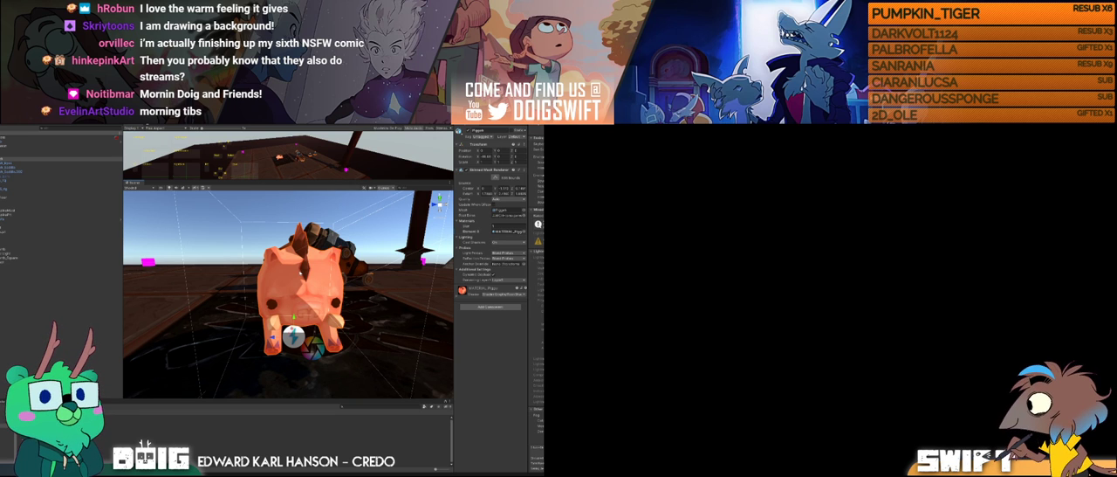
left_click_drag(327, 301, 357, 313, "alt")
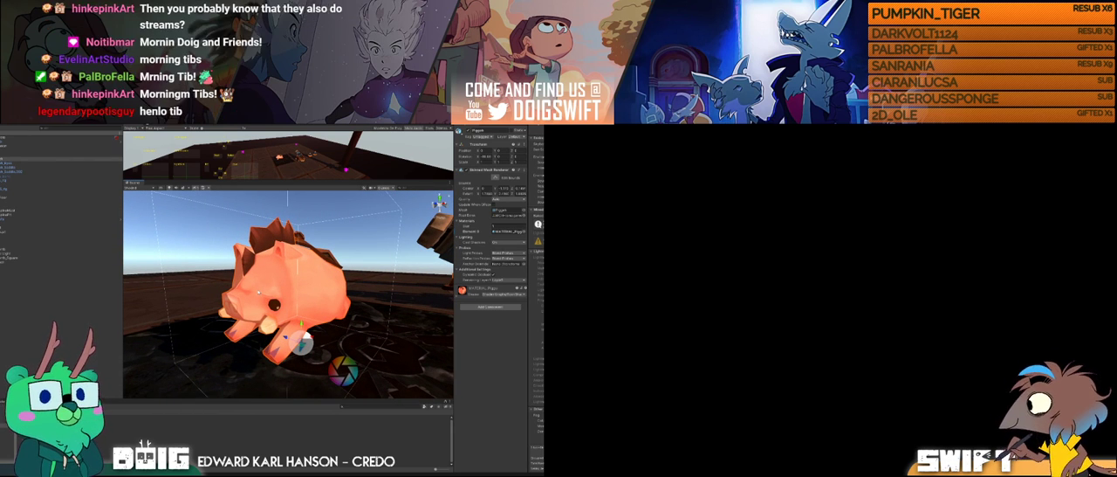
left_click_drag(267, 292, 359, 292, "alt")
Step: Select the pig's Player parent object, rotate it around its vertical axis, and view the pig from a low front angle
left_click(61, 155)
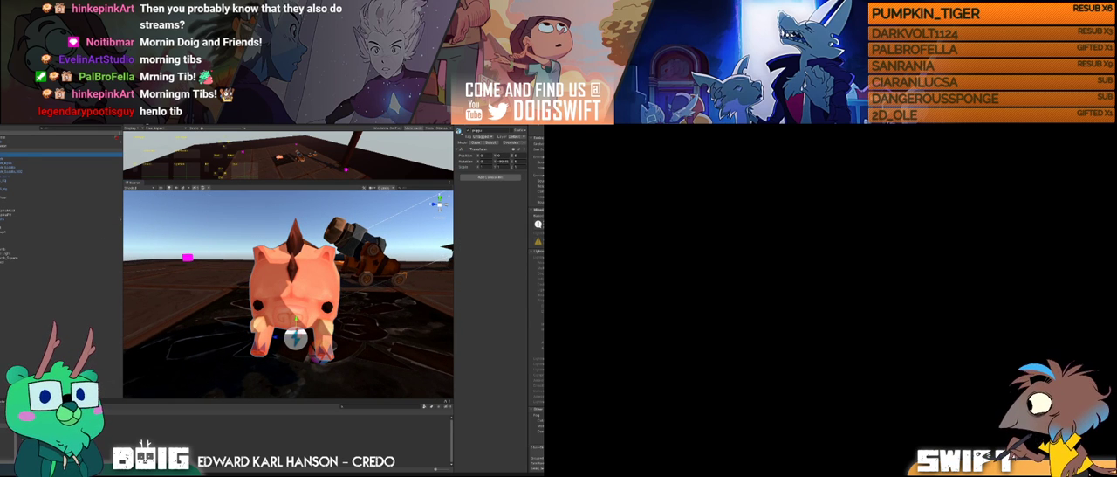
left_click(61, 150)
left_click_drag(407, 321, 361, 326, "alt")
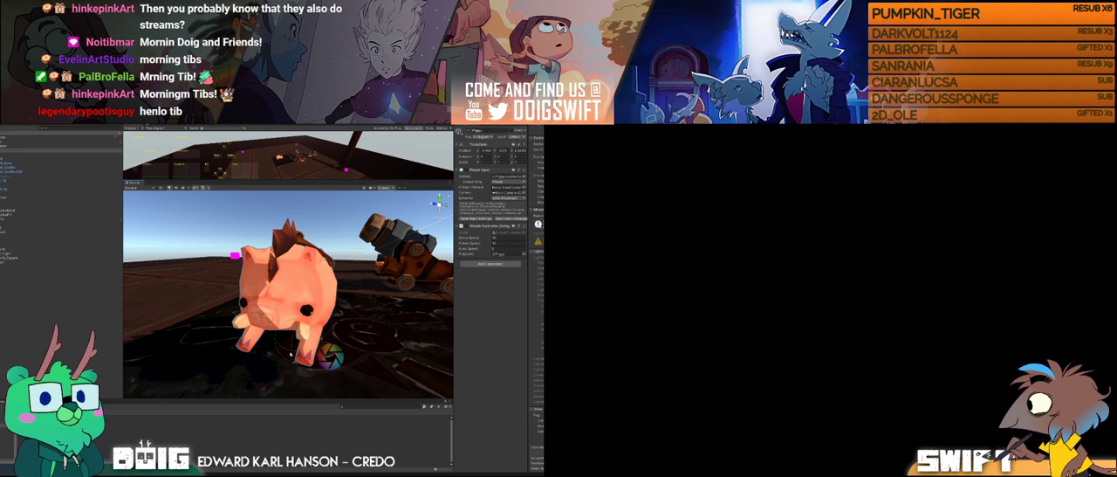
left_click_drag(287, 351, 338, 344)
left_click_drag(360, 304, 302, 293, "alt")
scroll(281, 294, "down", 4)
scroll(291, 276, "up", 4)
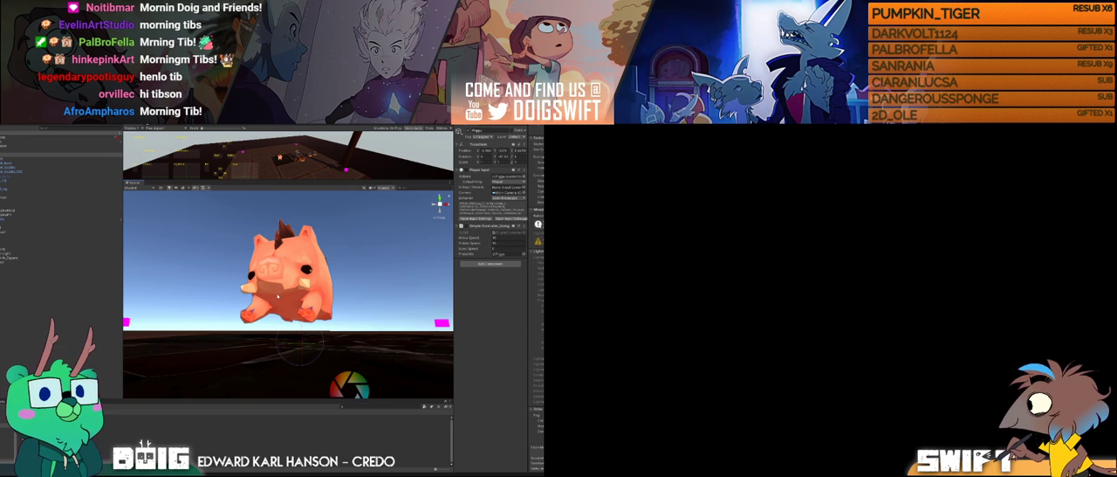
Step: Expand the pig mesh's material settings, test its shading brightness at 0, and raise it to about 0.67
left_click(281, 299)
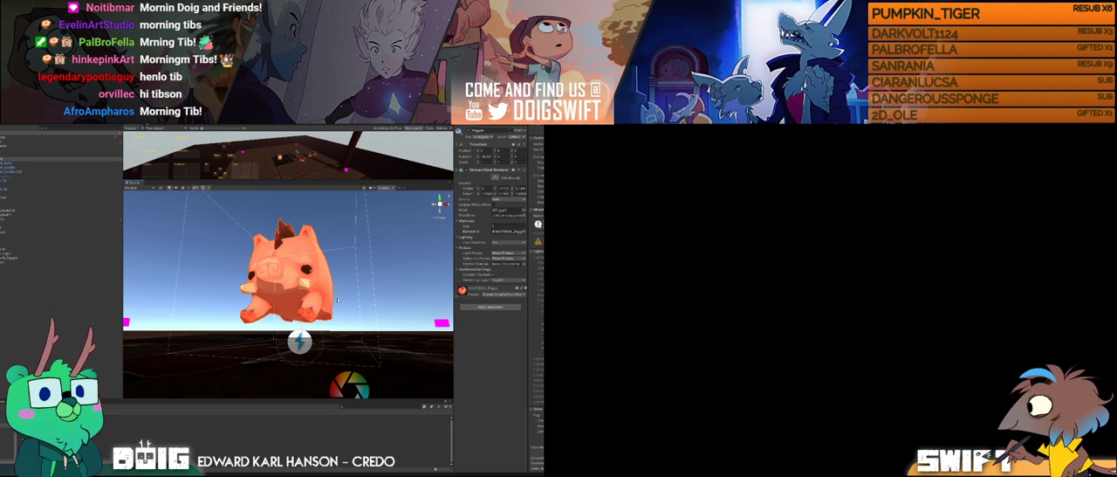
left_click(456, 295)
scroll(289, 279, "up", 3)
left_click_drag(281, 279, 327, 284, "alt")
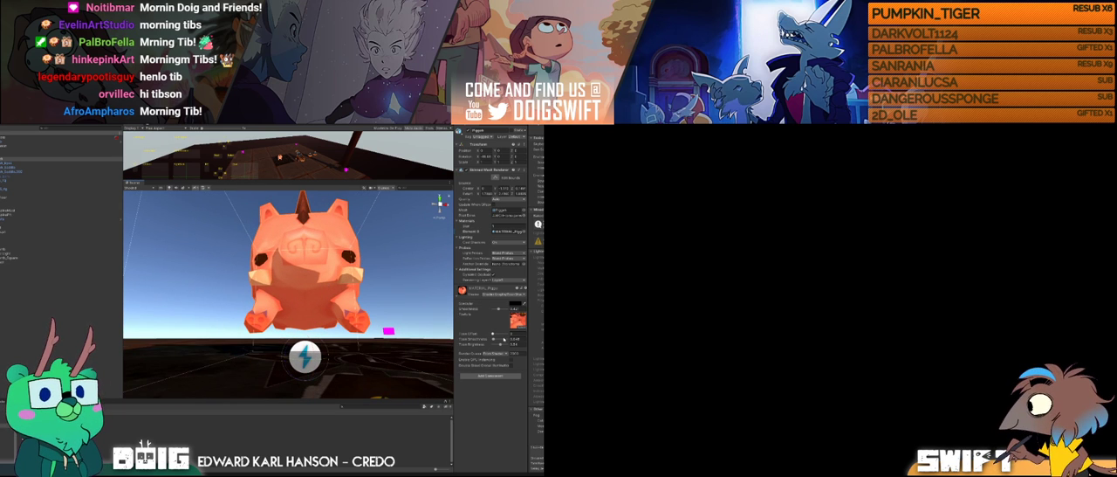
mouse_move(501, 345)
left_mouse_down()
mouse_move(513, 344)
mouse_move(494, 344)
left_mouse_up()
left_click_drag(253, 292, 296, 317, "alt")
mouse_move(303, 350)
left_mouse_down("alt")
mouse_move(299, 364)
mouse_move(303, 355)
left_mouse_up("alt")
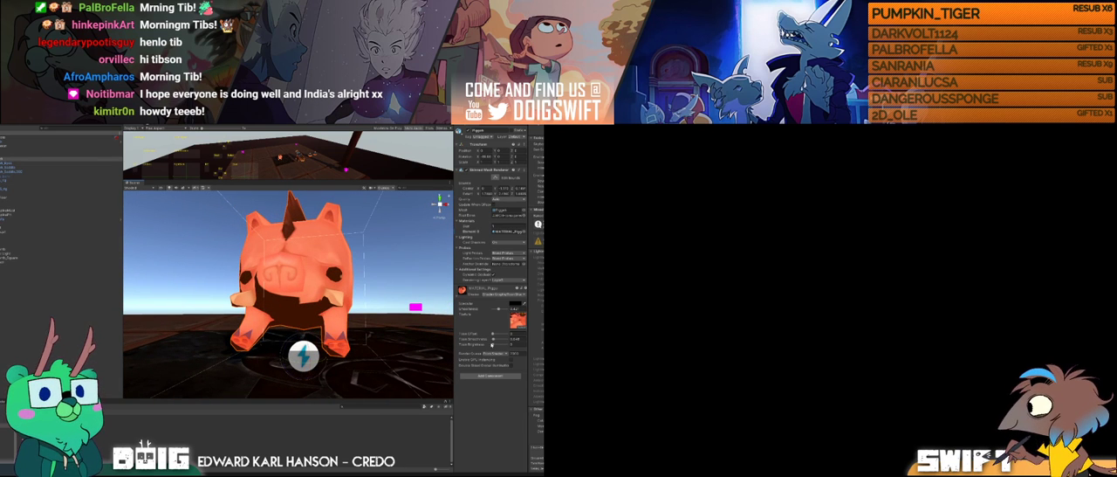
left_click_drag(492, 345, 498, 344)
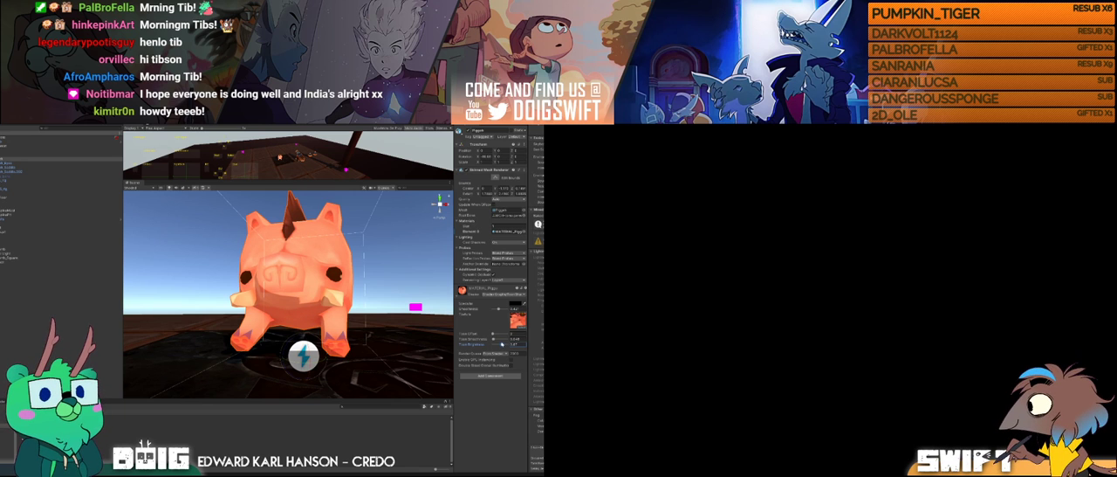
left_click_drag(309, 292, 224, 277, "alt")
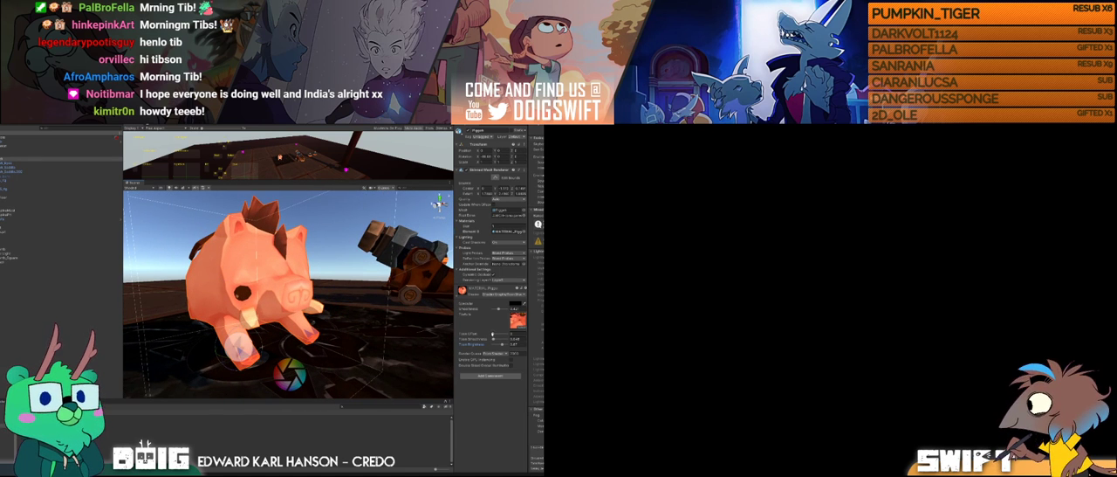
Step: Try a higher shading offset on the pig's material and return it to 0
left_click(492, 334)
left_click_drag(492, 333, 503, 334)
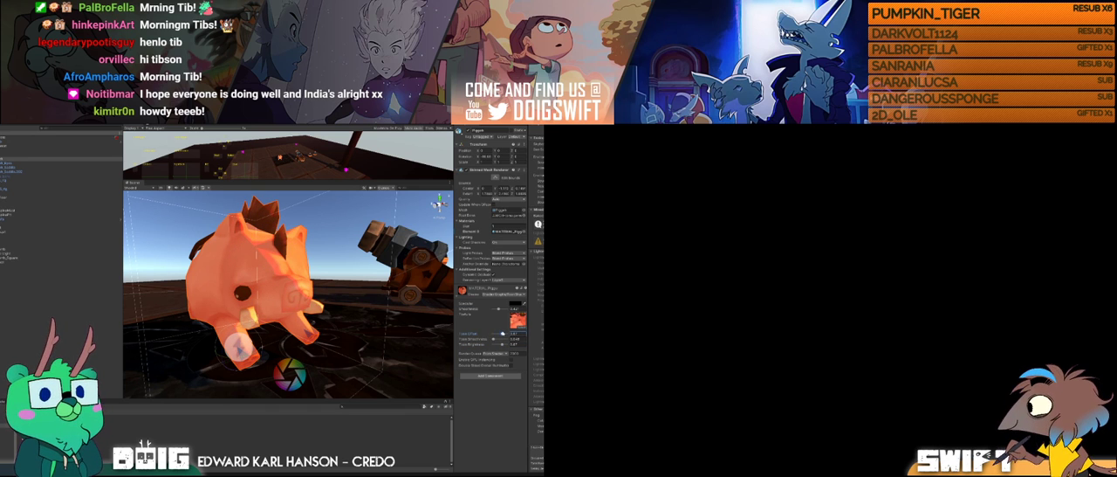
mouse_move(317, 282)
left_mouse_down("alt")
mouse_move(244, 298)
mouse_move(254, 323)
mouse_move(332, 277)
left_mouse_up("alt")
left_click_drag(503, 334, 486, 333)
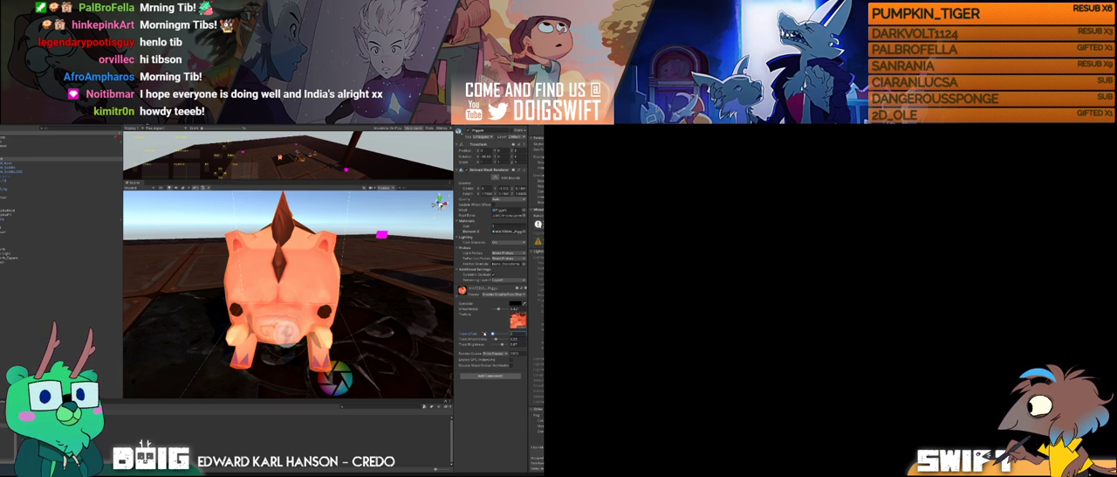
left_click_drag(238, 280, 338, 269, "alt")
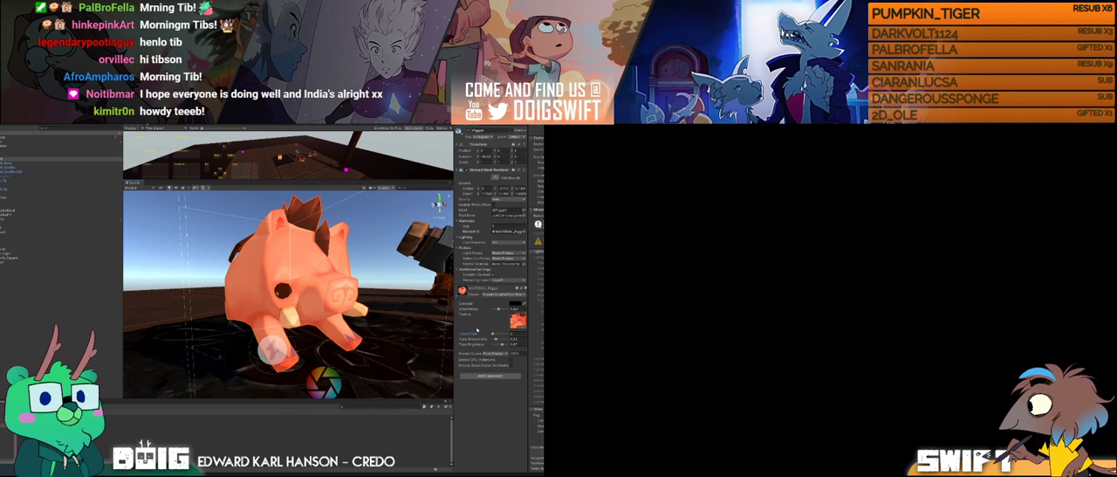
Step: Test a higher shading smoothness on the pig's material, set it to 0, and check the result from several sides
left_click_drag(496, 339, 493, 339)
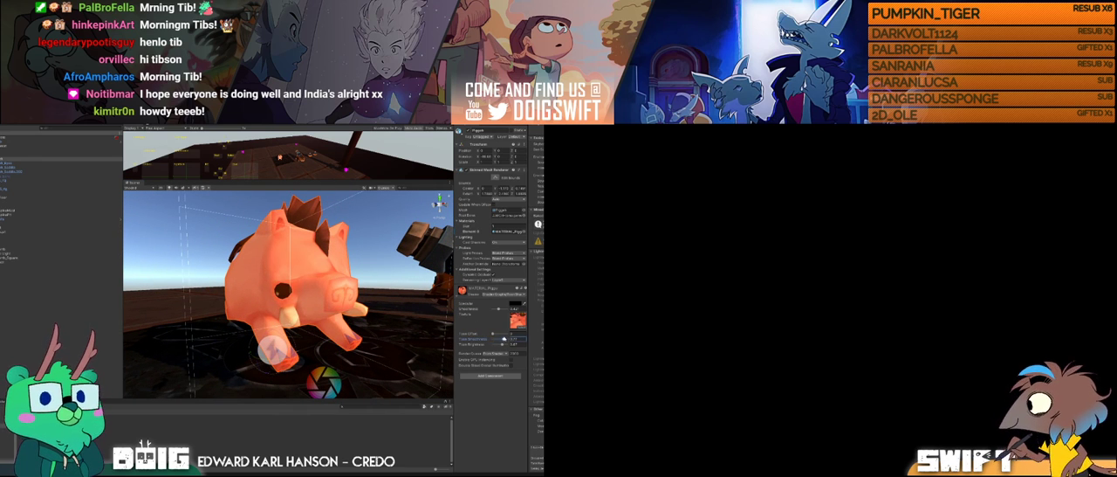
left_click_drag(405, 280, 413, 299, "alt")
left_click_drag(502, 341, 495, 341)
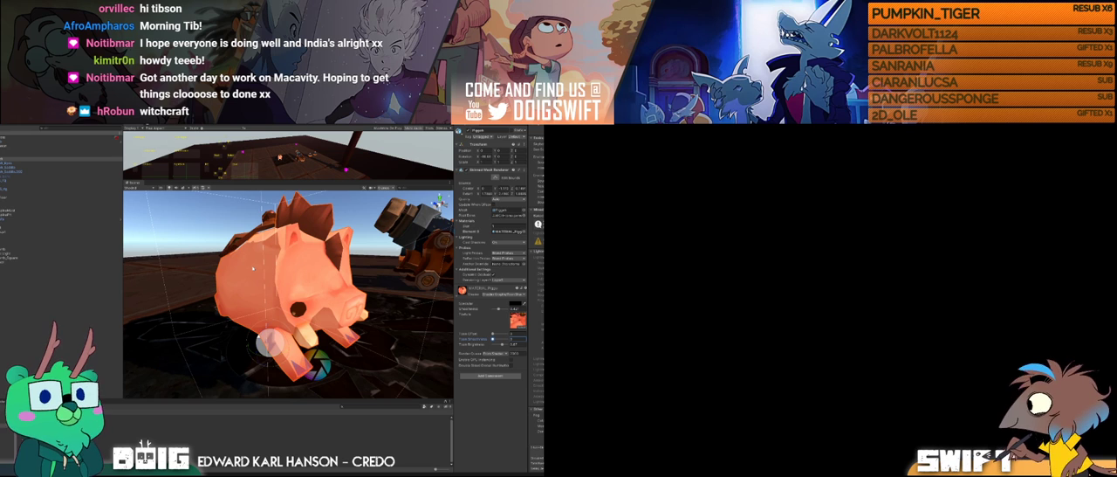
mouse_move(320, 266)
left_mouse_down("alt")
mouse_move(355, 280)
mouse_move(324, 261)
left_mouse_up("alt")
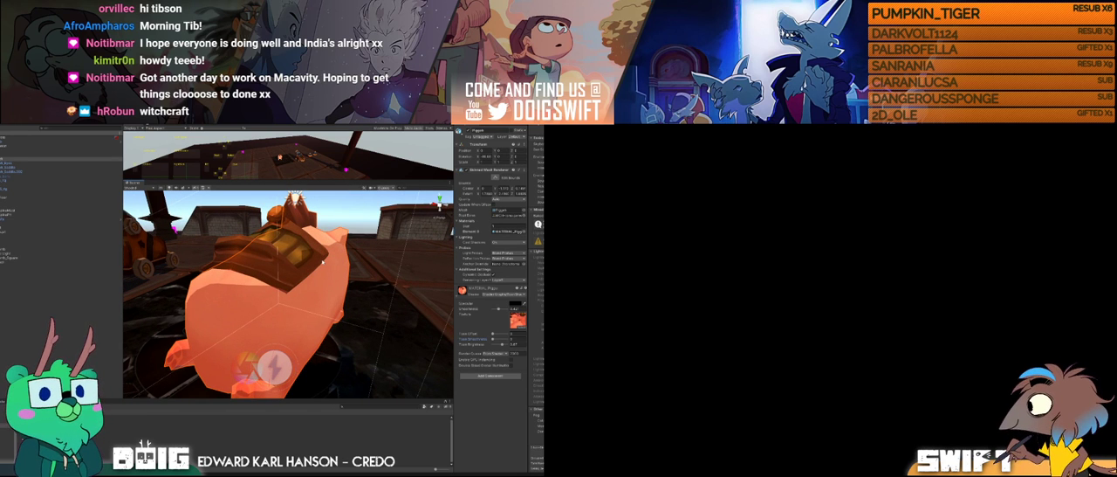
left_click_drag(323, 260, 349, 288, "alt")
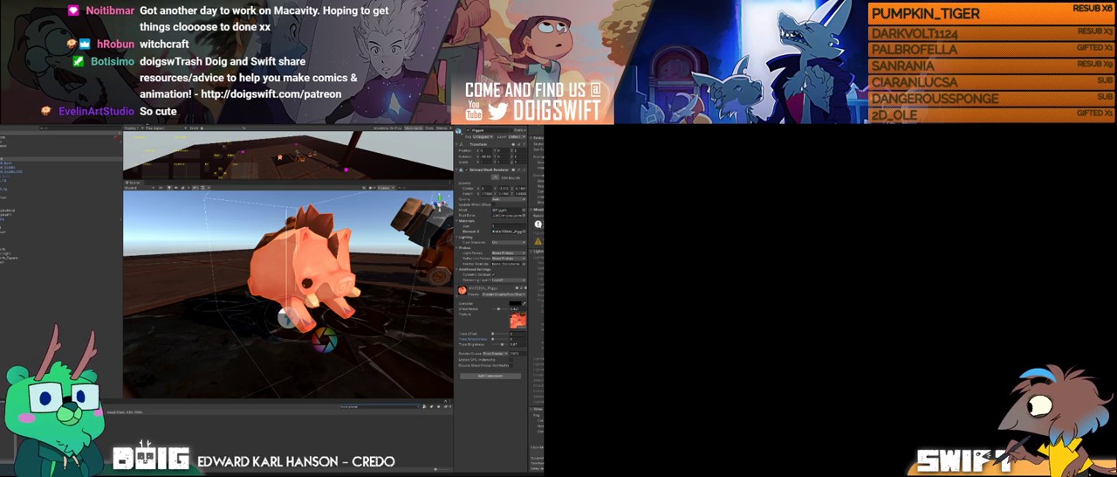
Step: Clear the project asset search and select the Blender model file to show its import settings
left_click(144, 417)
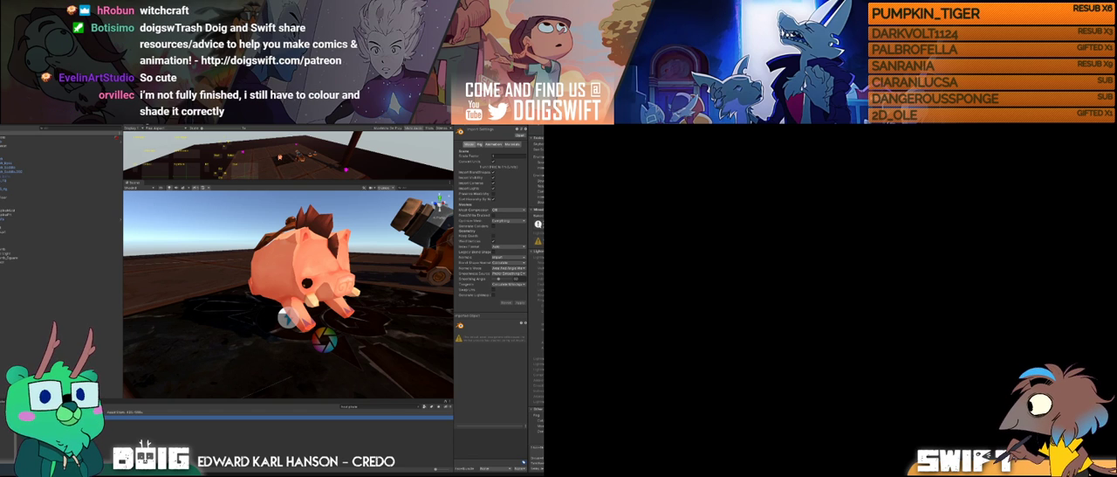
left_click(377, 406)
key("BackSpace")
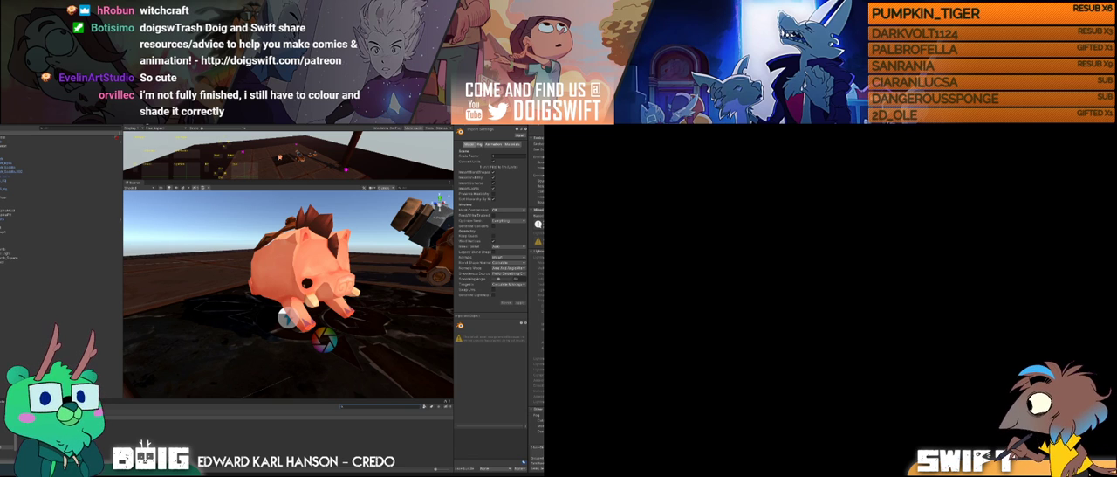
left_click(175, 425)
left_click(175, 418)
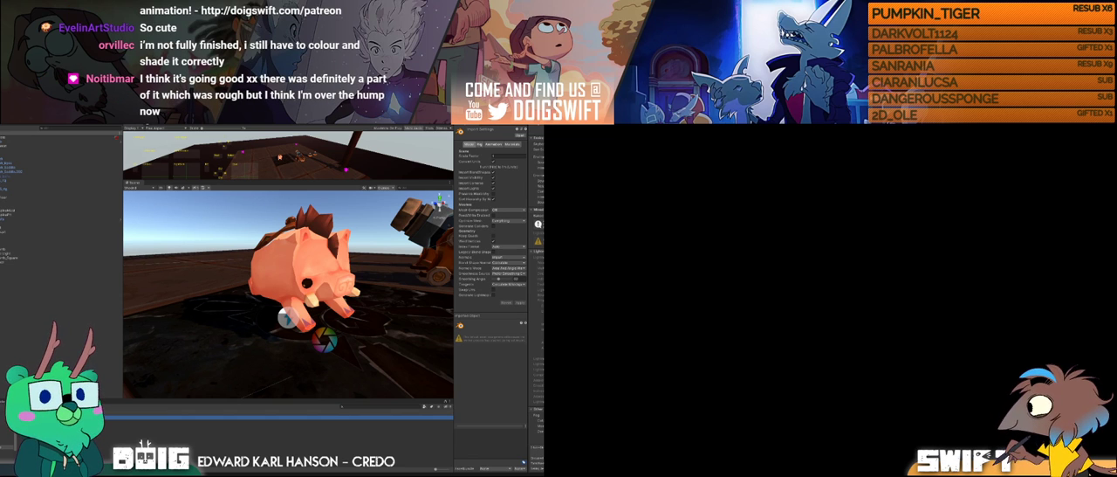
left_click(175, 421)
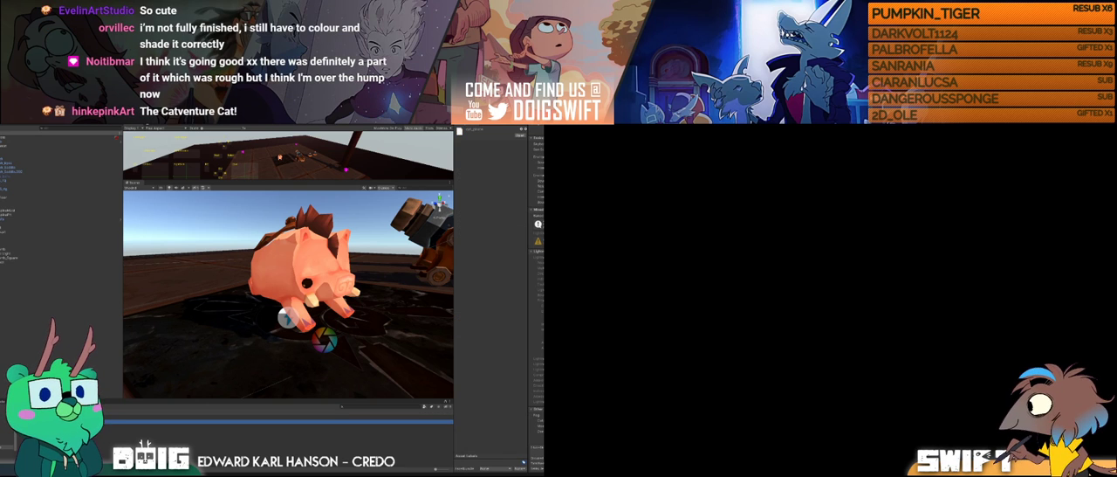
left_click(174, 418)
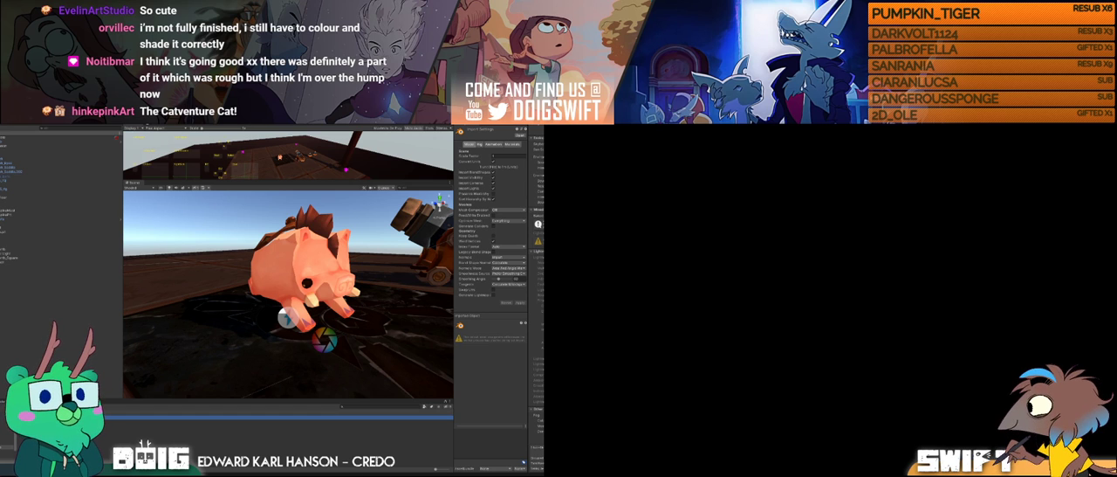
Step: Switch to Blender and save the recovered barrel project over the second listed blend file
left_click(357, 460)
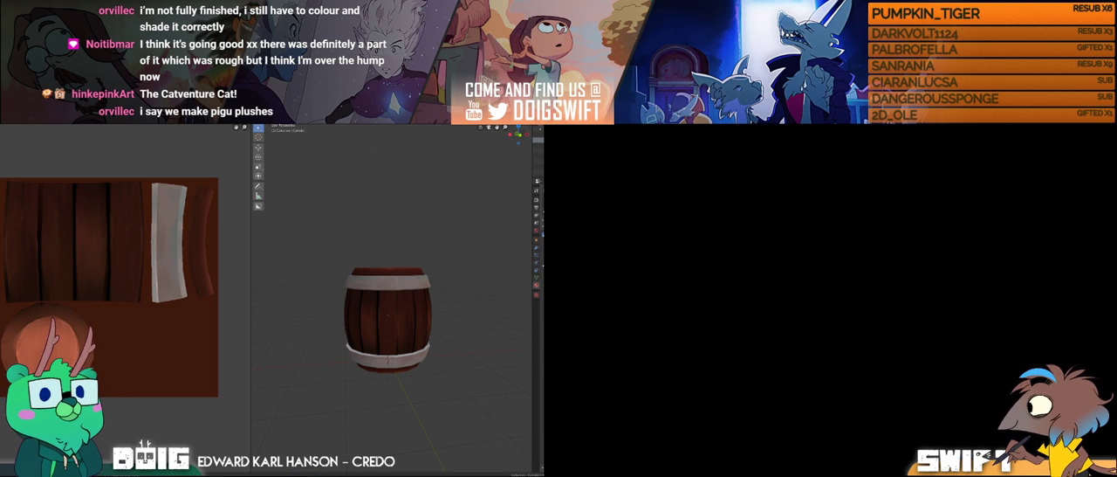
left_click(1, 124)
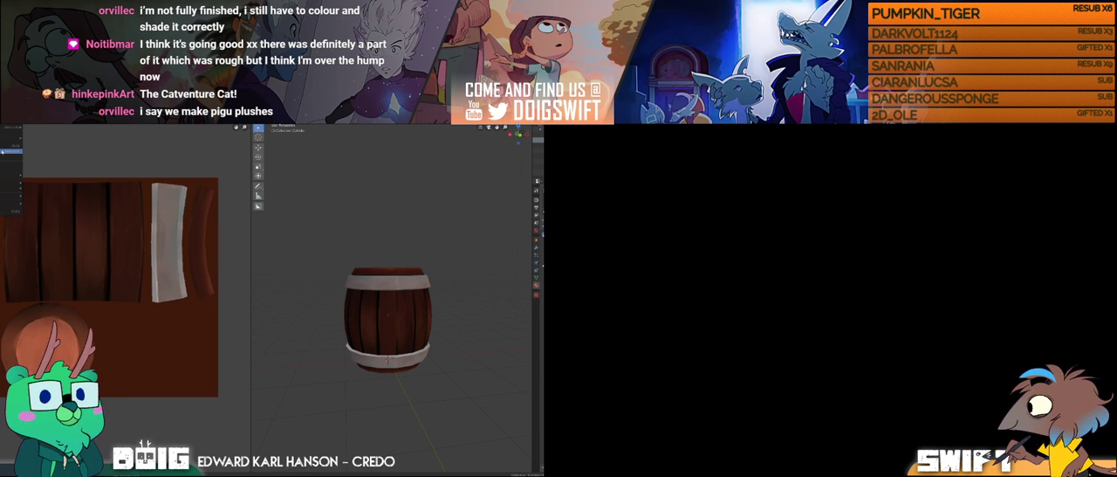
left_click(7, 151)
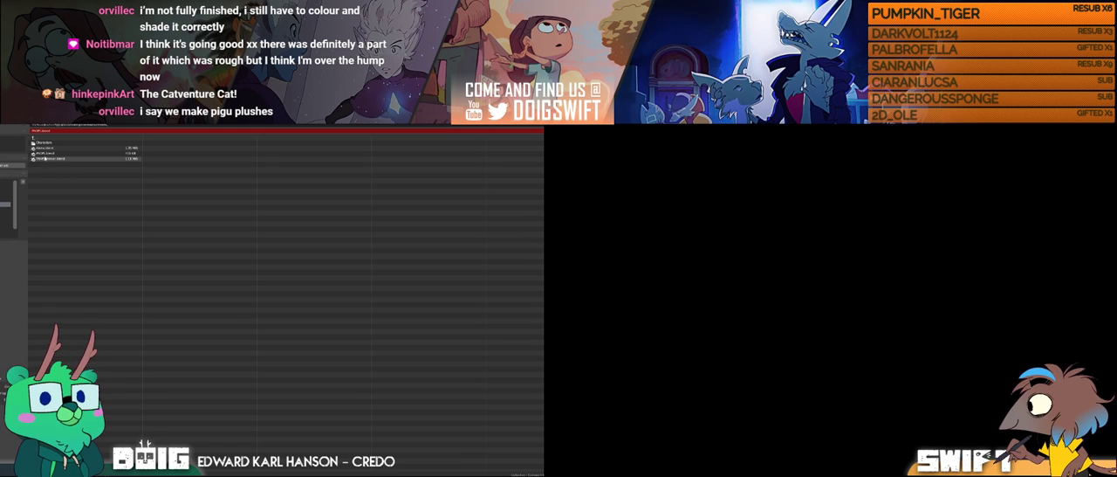
left_click(52, 153)
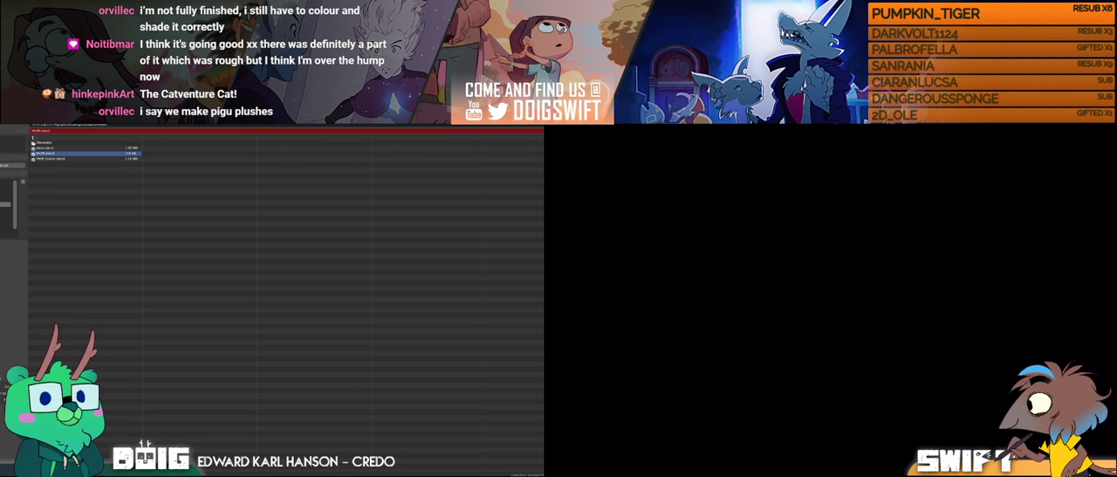
key("Return")
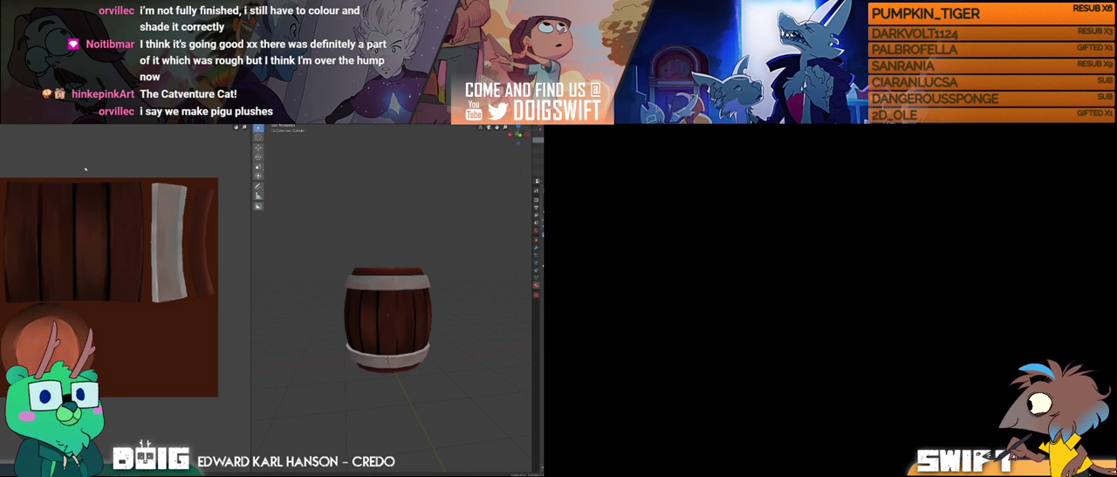
Step: Open the rigged cat-and-pig animation file from the project folders and select a control on the cat's torso
key("t")
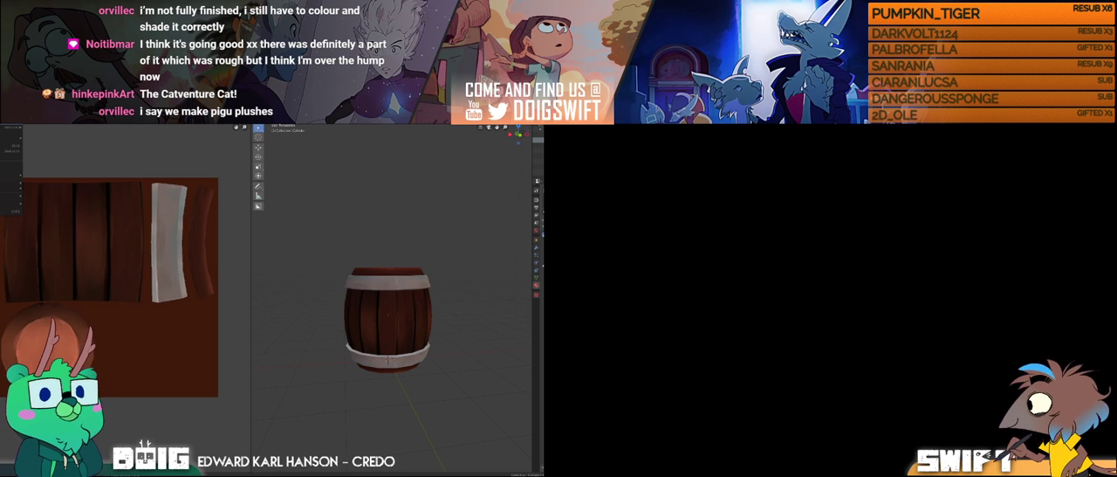
left_click(52, 214)
double_click(42, 138)
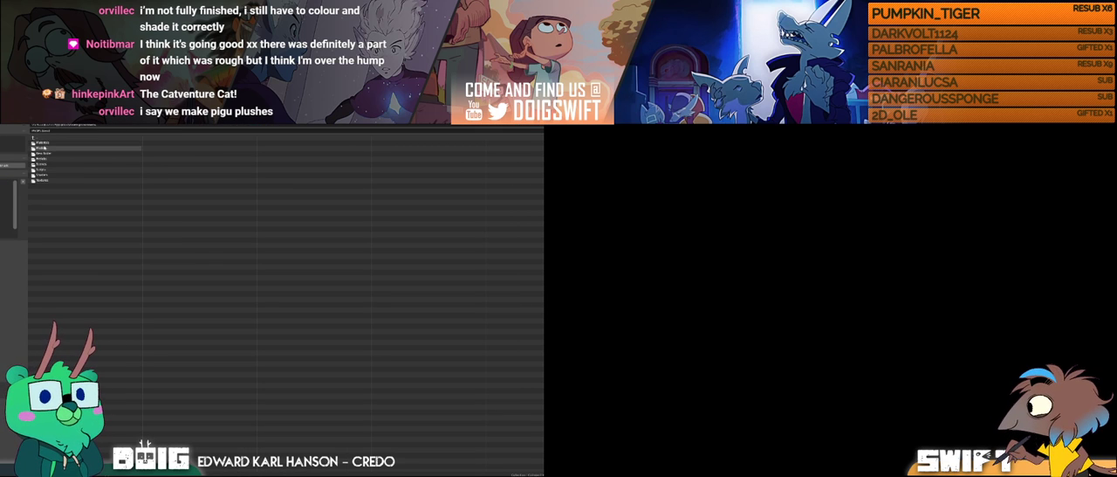
double_click(44, 148)
double_click(45, 148)
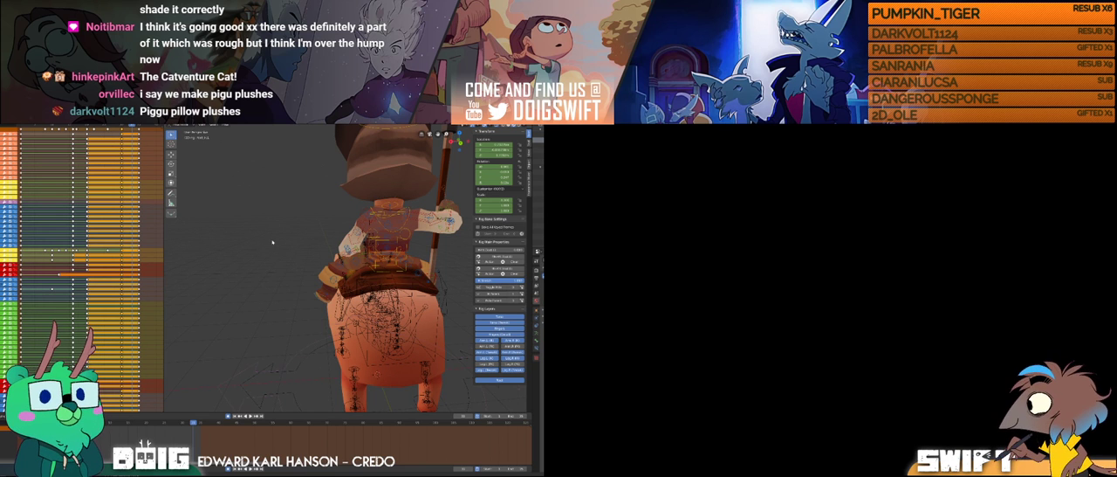
middle_click_drag(256, 280, 378, 260)
left_click(365, 252)
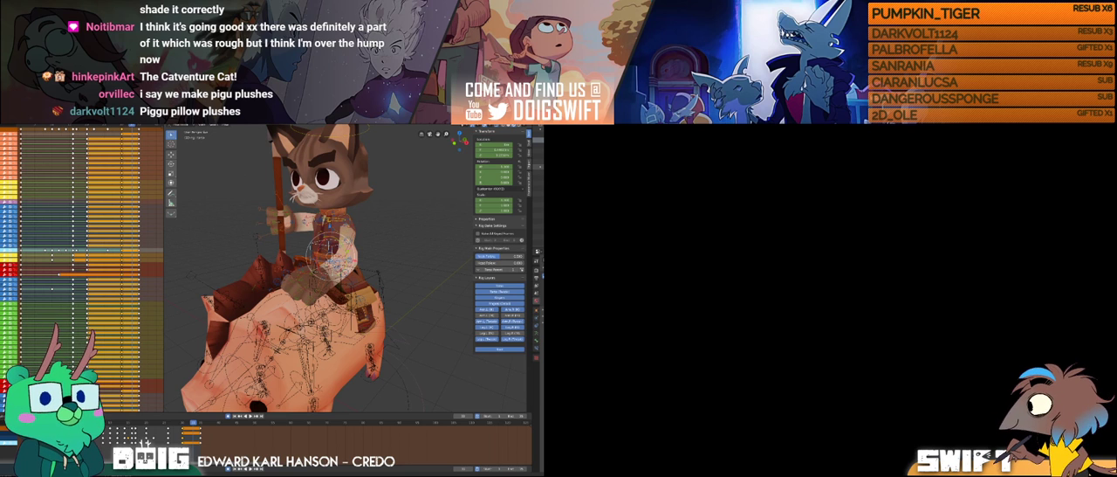
Step: Hide the pig character and return the animation to frame 1, with the paddle-holding cat in view
left_click(541, 167)
middle_click_drag(404, 247, 356, 258)
left_click(76, 422)
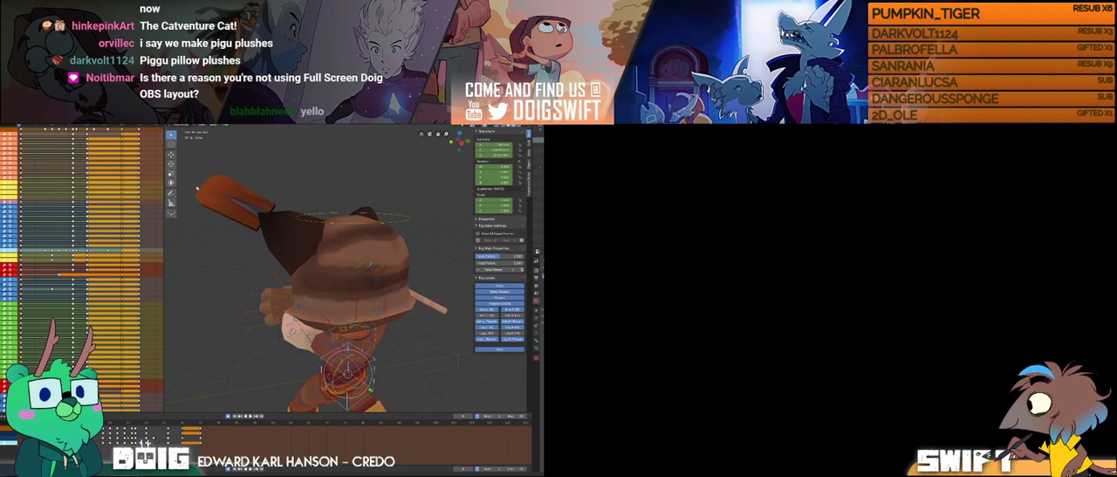
scroll(260, 309, "down", 2)
middle_click_drag(258, 318, 172, 376)
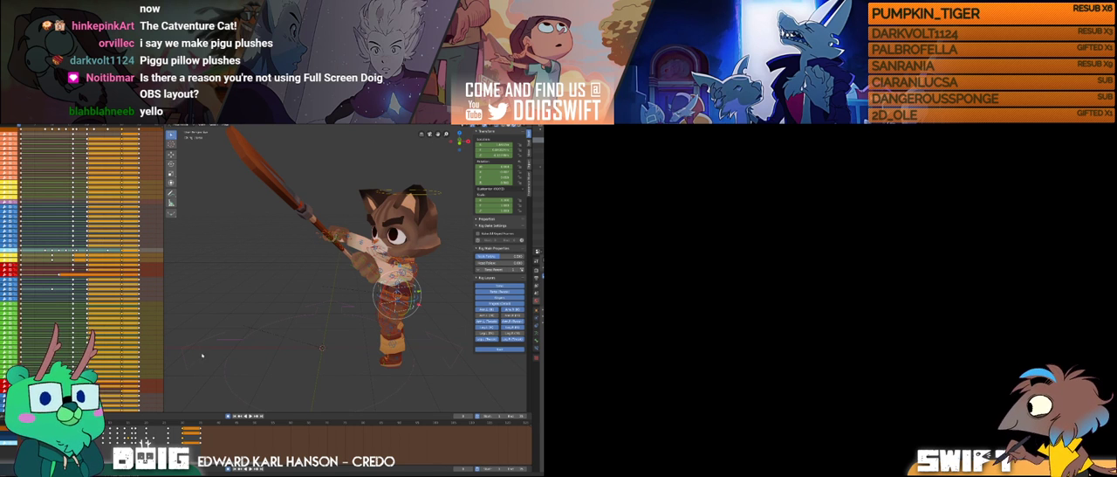
key("i")
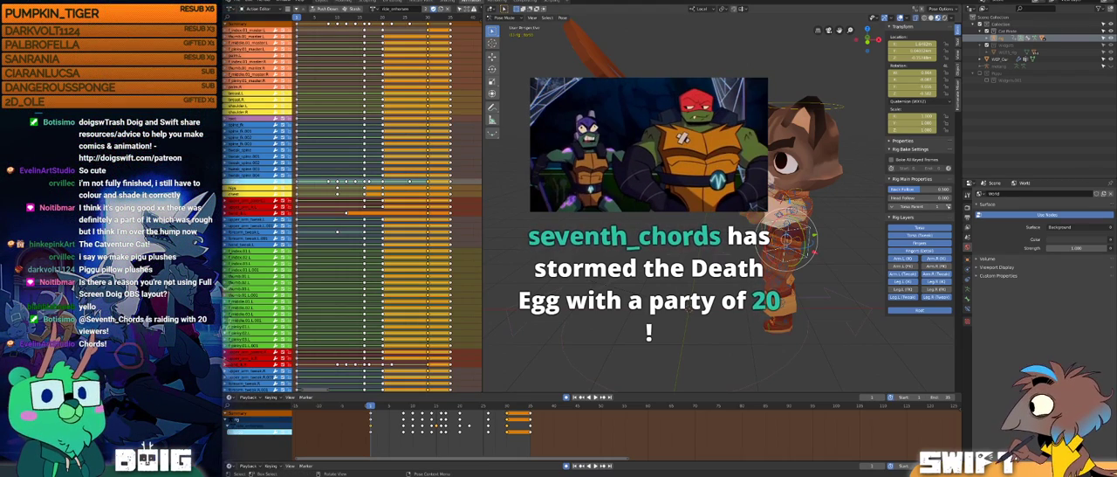
Step: Inspect the cat's raised-paddle pose from several sides and select the rig's root control on the floor
left_click(640, 199)
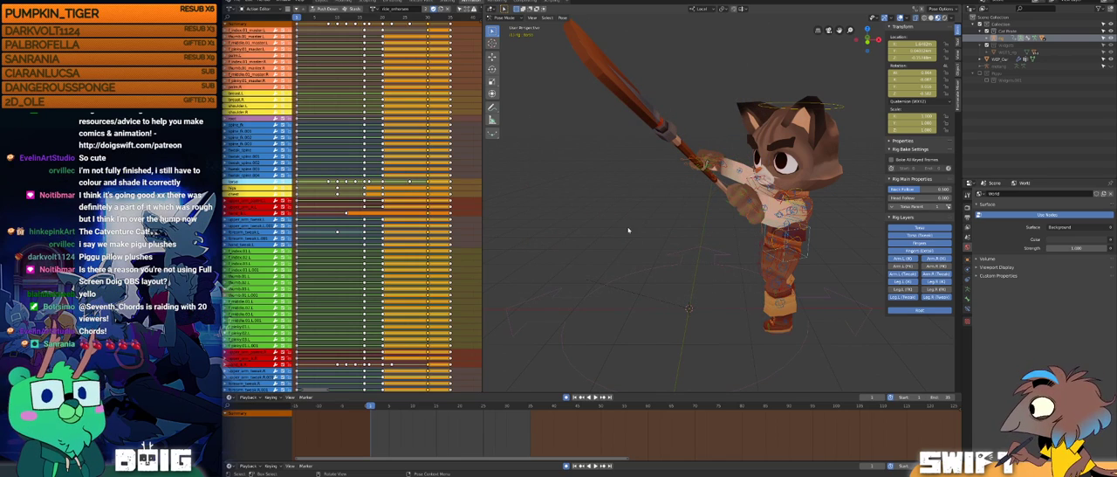
mouse_move(657, 224)
middle_mouse_down()
mouse_move(701, 232)
mouse_move(670, 217)
middle_mouse_up()
middle_click_drag(689, 186, 676, 219)
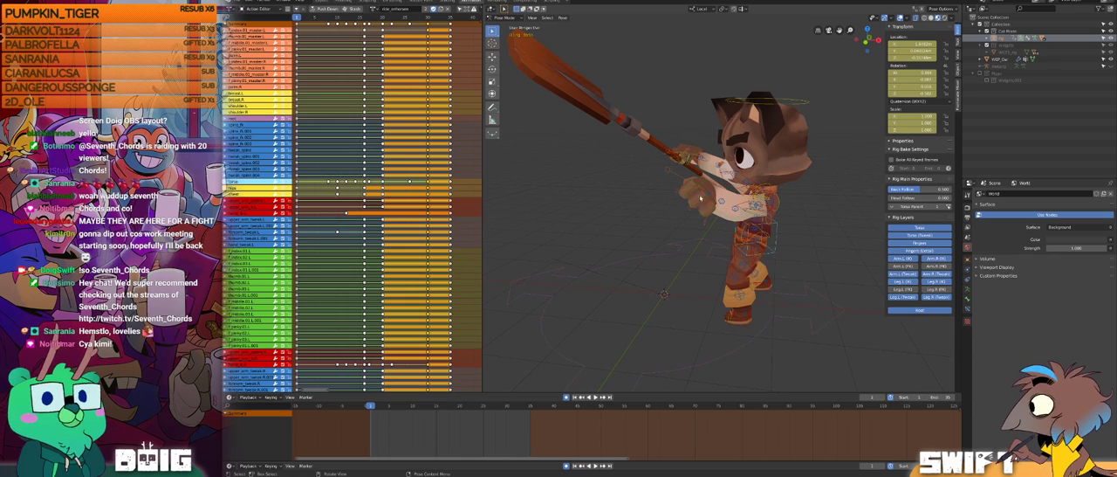
middle_click_drag(526, 137, 712, 208)
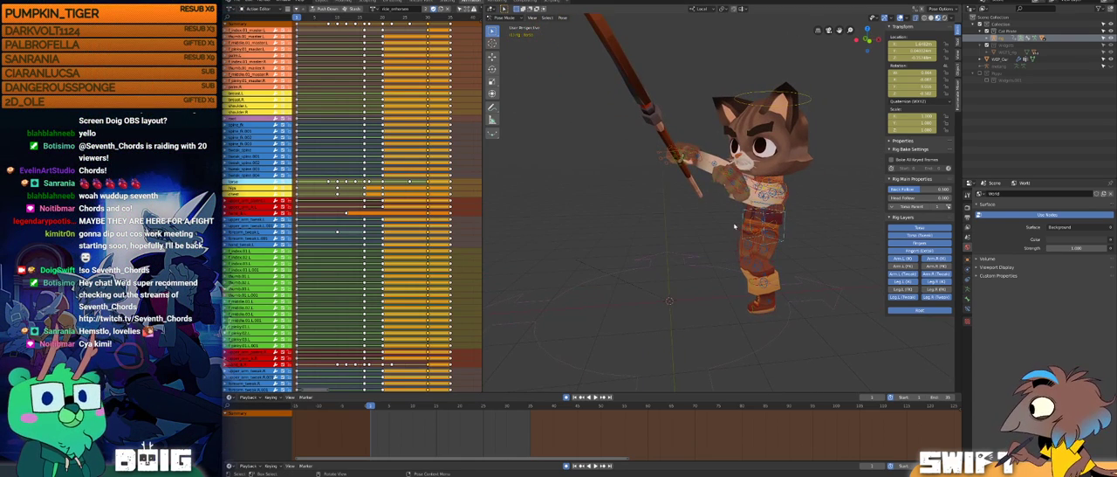
middle_click_drag(709, 194, 712, 253)
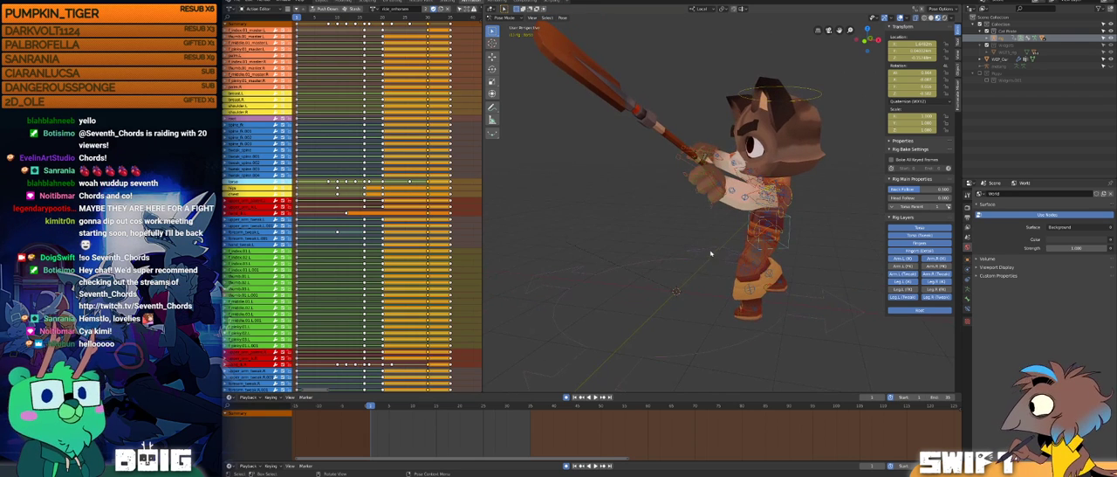
left_click(561, 329)
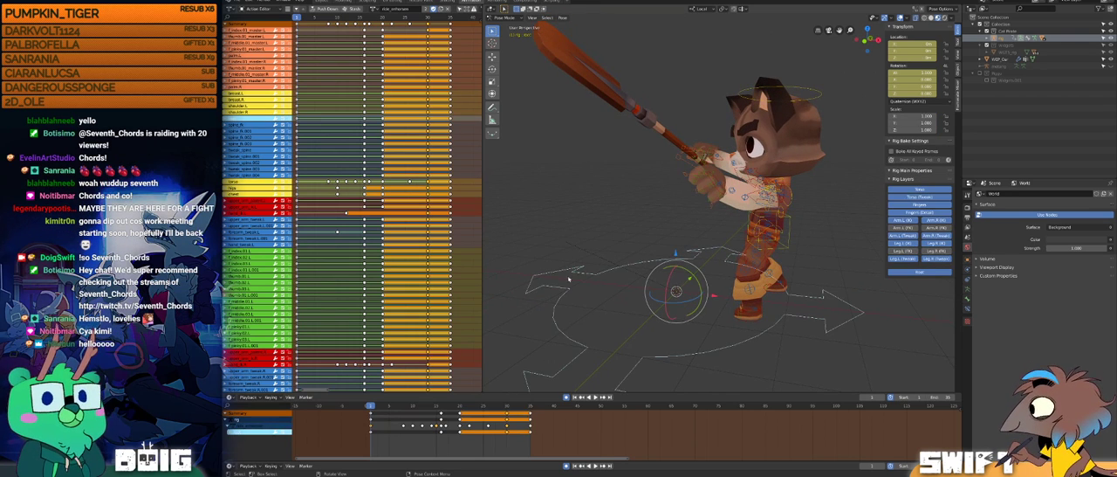
Step: Switch the rig to the idle action, play it back, and return to frame 0
left_click(375, 9)
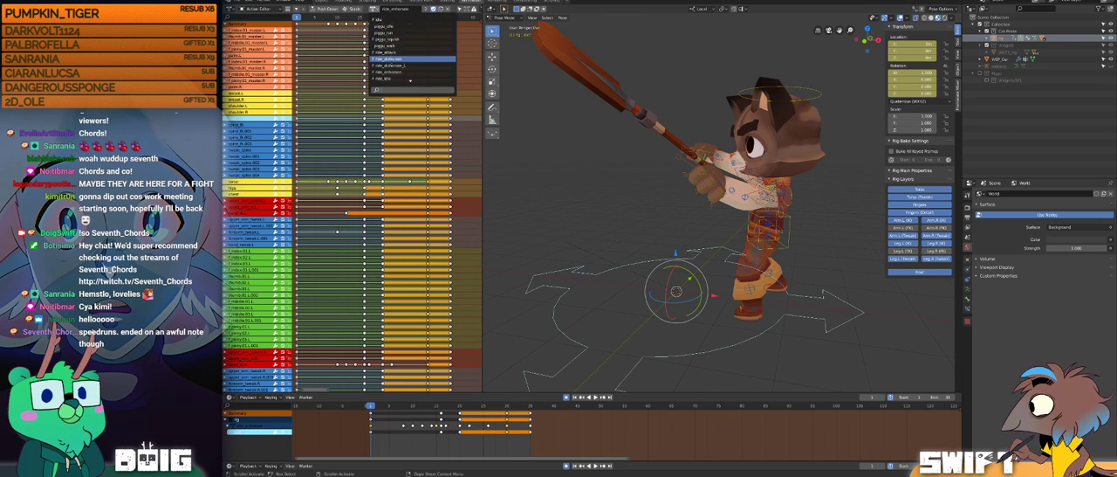
left_click(384, 18)
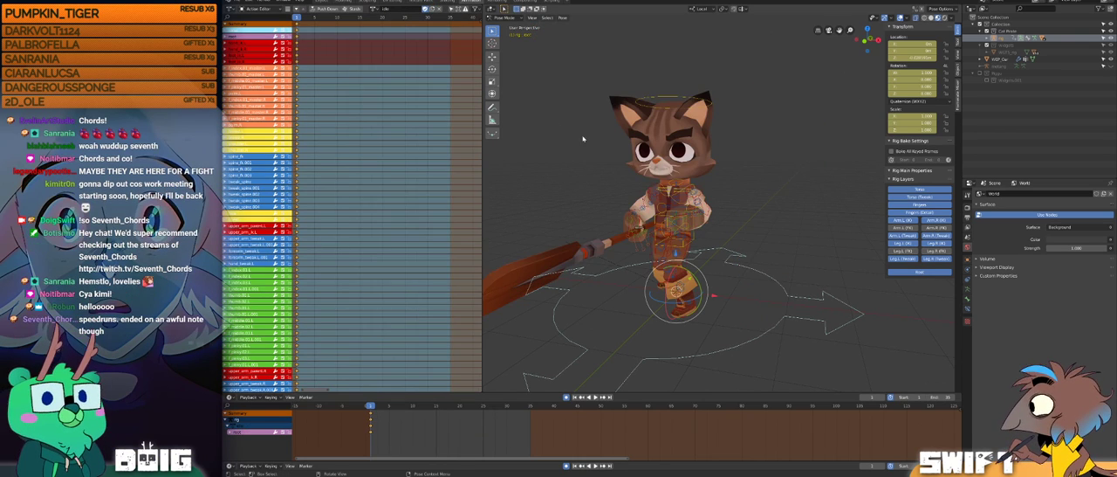
scroll(684, 214, "up", 2)
middle_click_drag(684, 214, 674, 231)
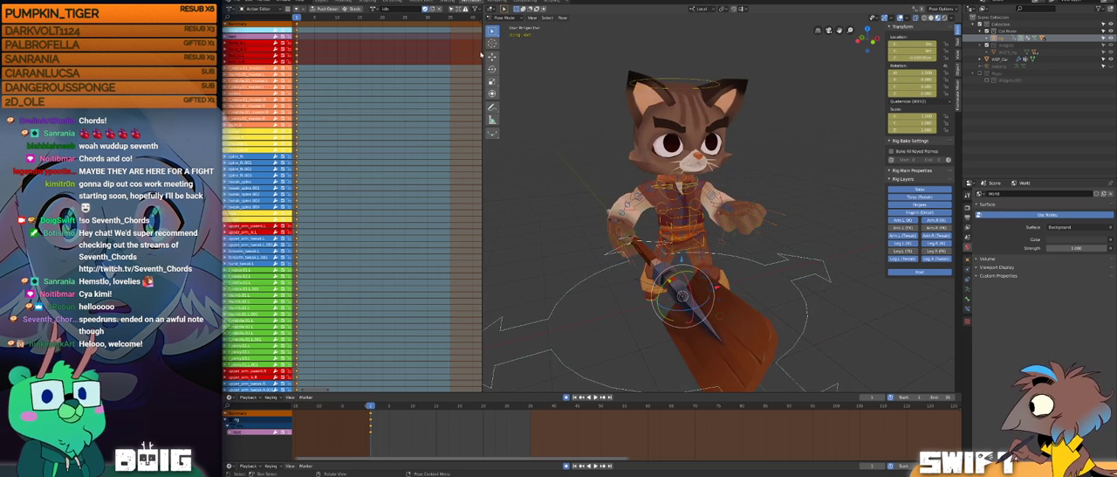
key("space")
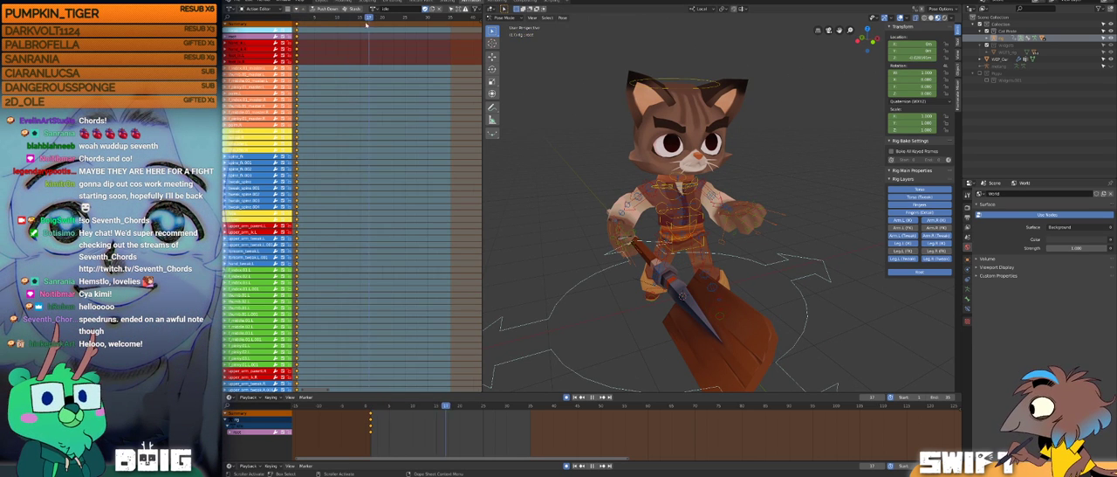
left_click_drag(290, 16, 284, 16)
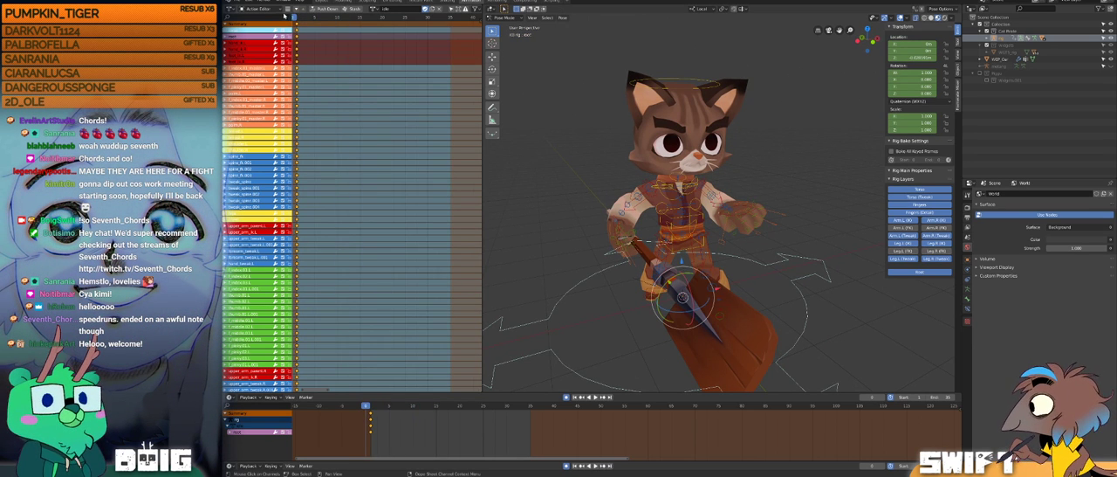
Step: Make a separate copy of the idle action and rename it tpose
left_click(373, 10)
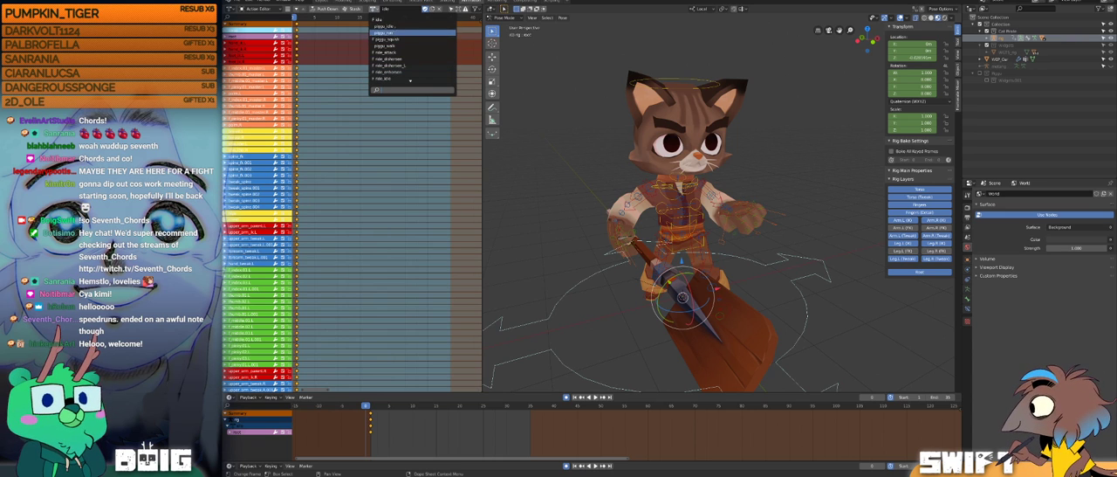
middle_click_drag(712, 185, 786, 201)
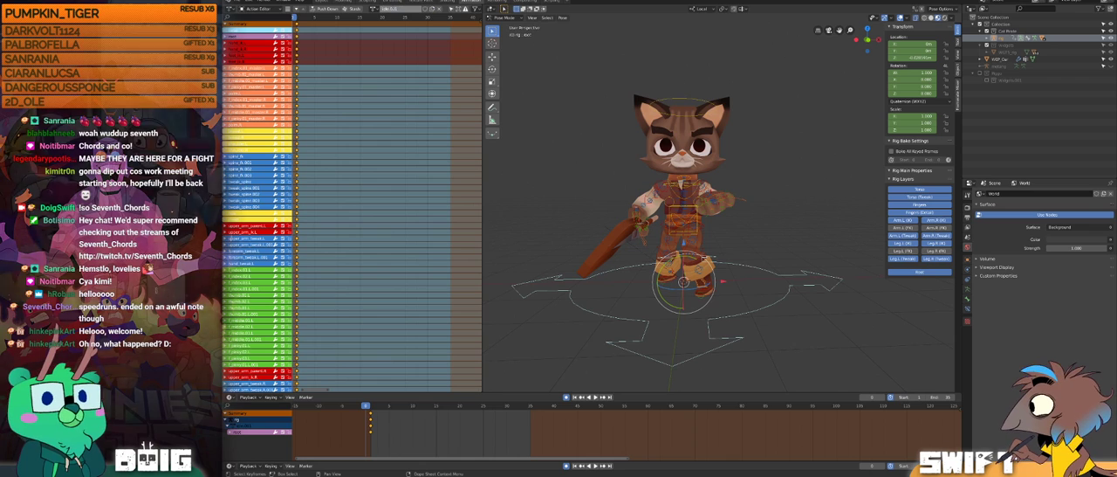
key("Return")
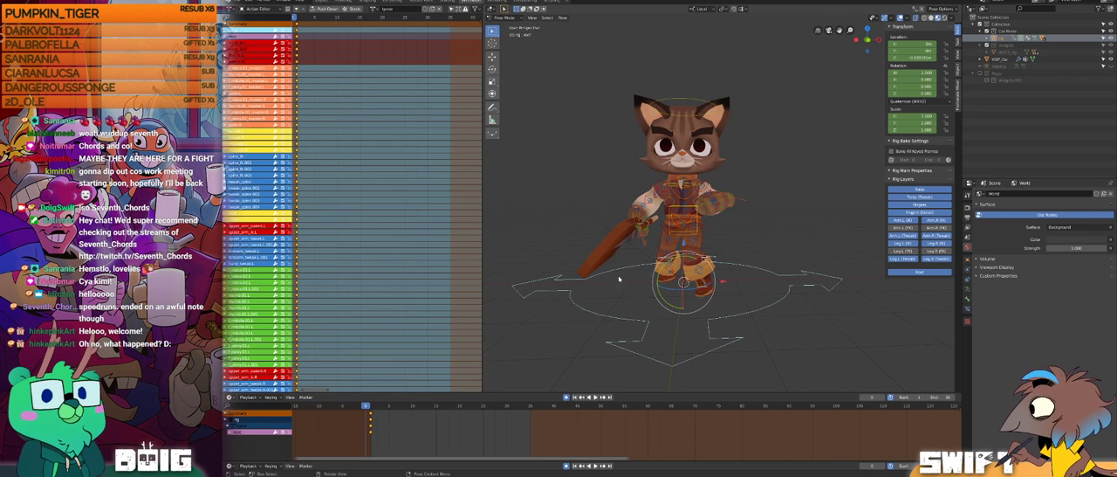
Step: Select all of the cat rig's controls, clear their rotation and location to restore the rest pose, and deselect them
left_click(588, 222)
middle_click_drag(588, 223, 621, 233)
left_click(601, 266)
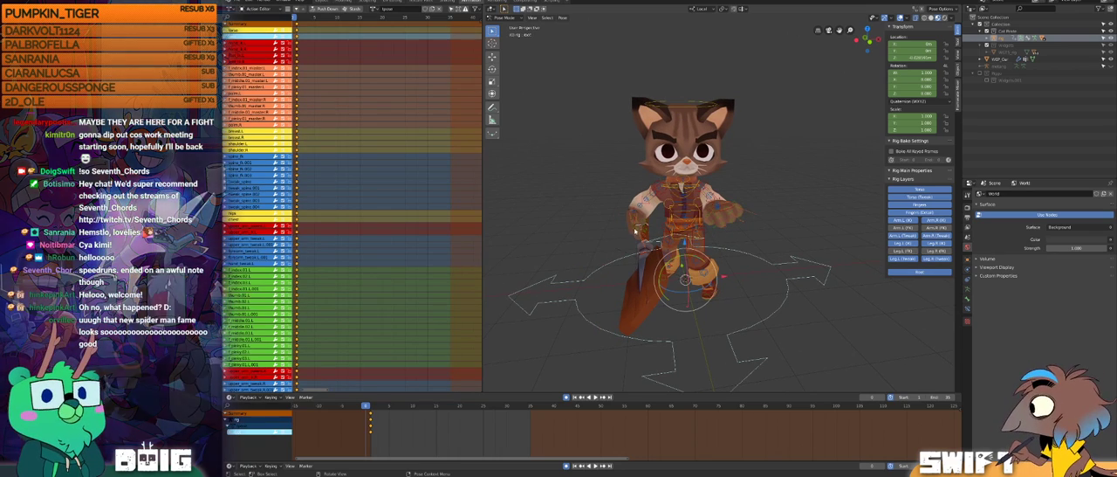
left_click(634, 232)
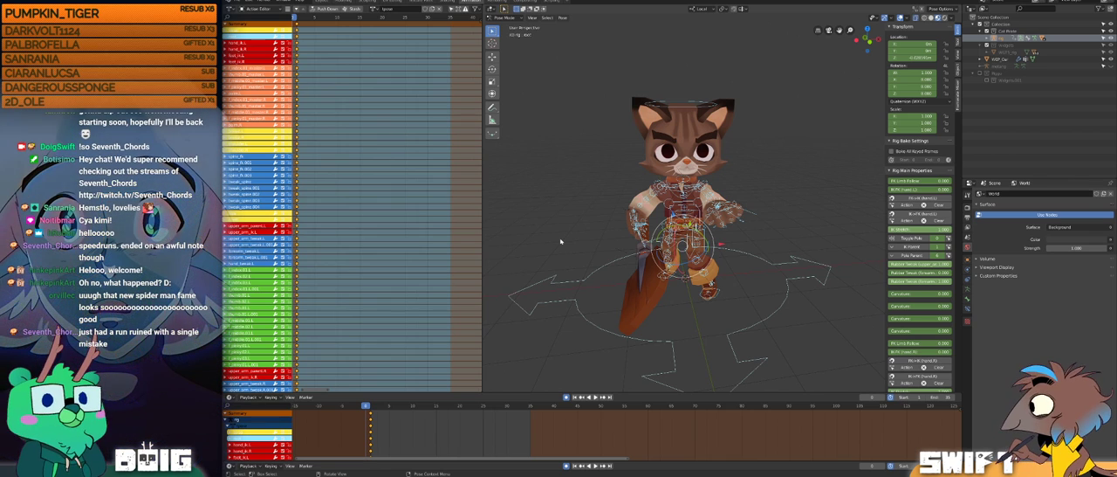
key("alt+r")
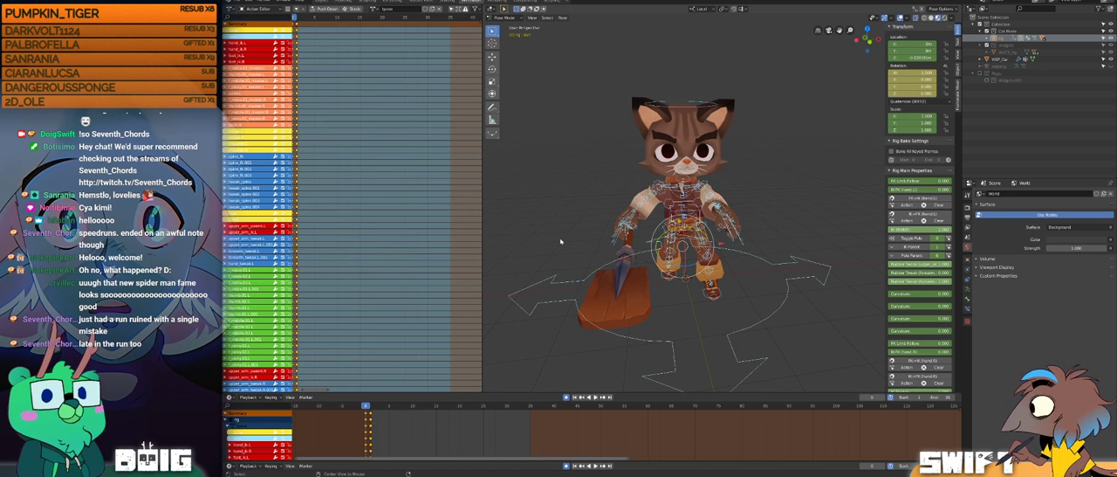
key("alt+g")
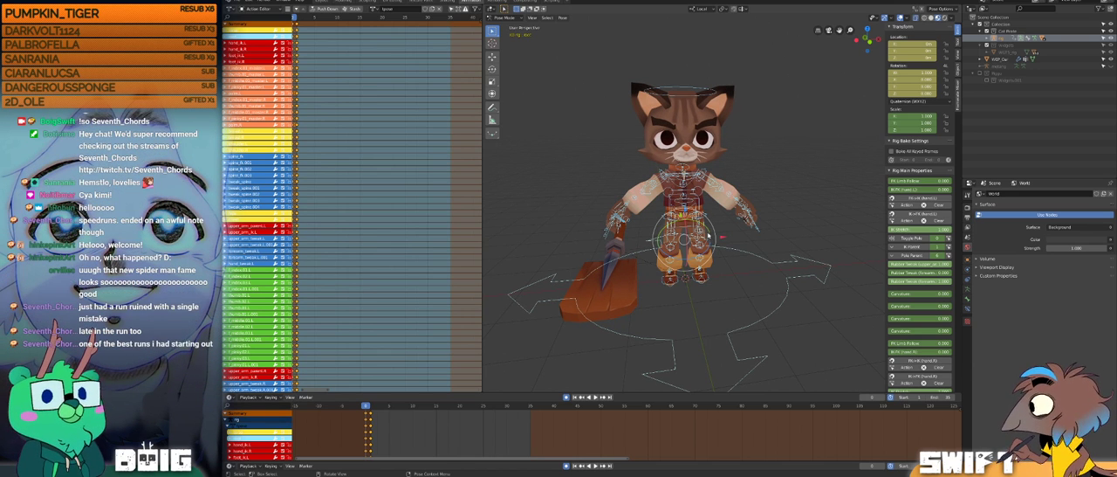
key("alt+a")
middle_click_drag(733, 213, 682, 219)
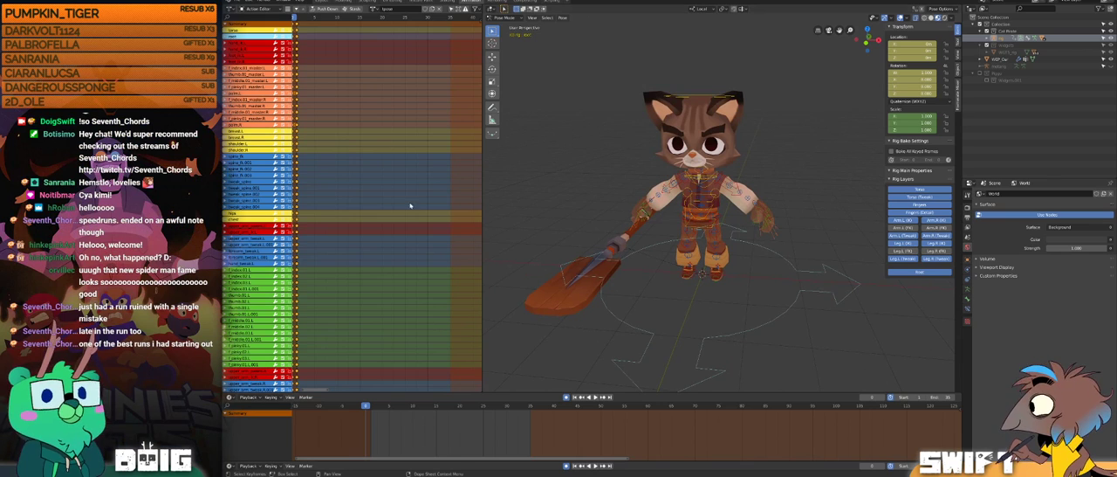
Step: Move the rest-pose keyframes from frame 0 to frame 1, replacing the old pose keys there
key("Home")
left_click(347, 25)
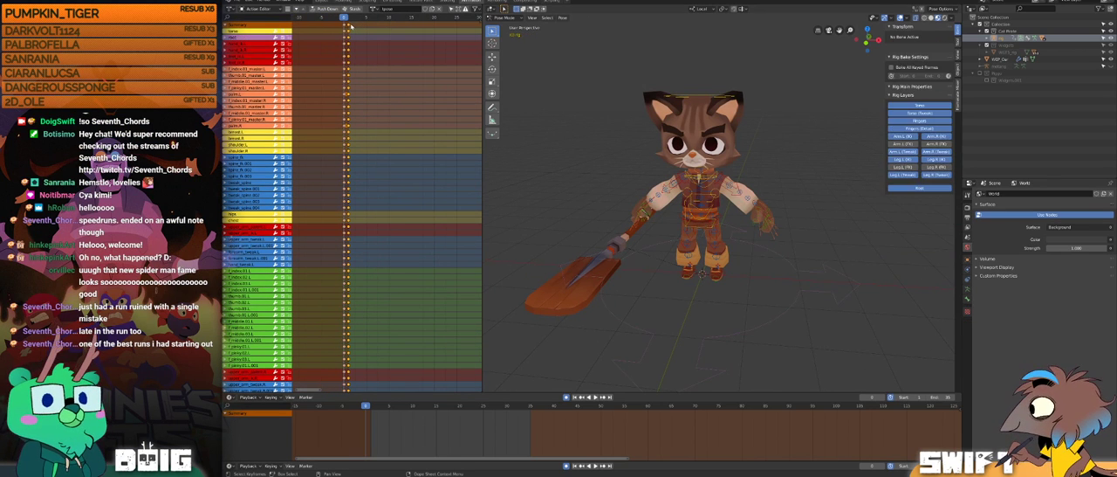
left_click(348, 18)
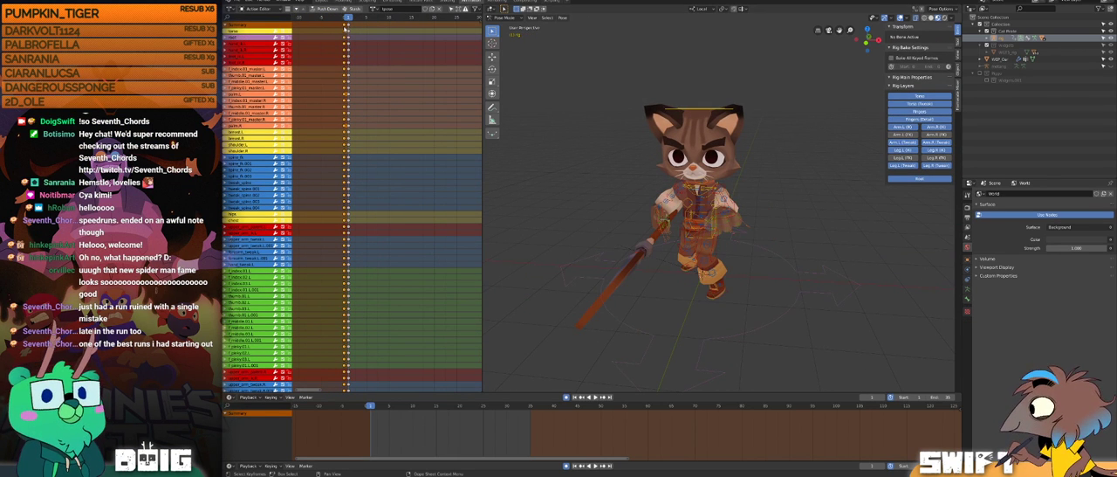
key("g")
left_click(351, 25)
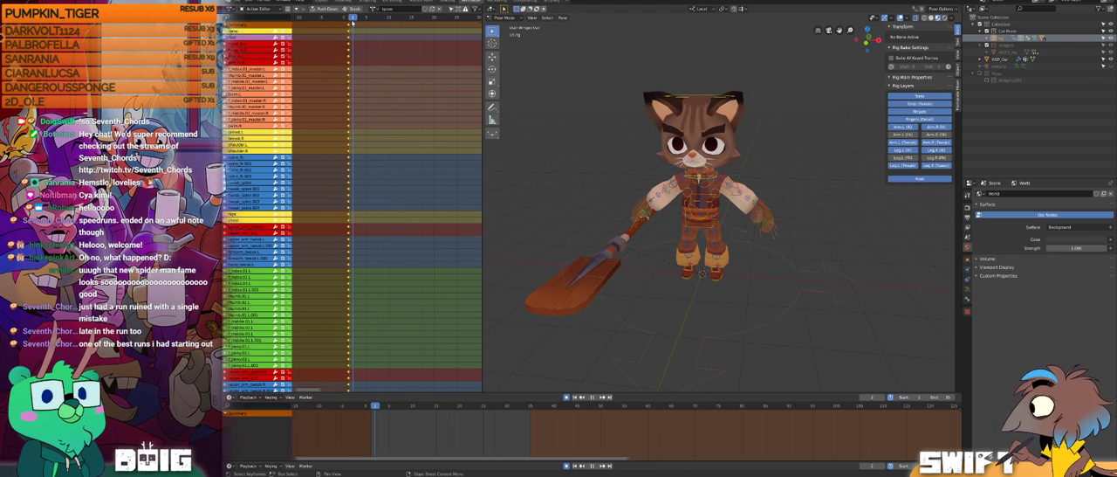
Step: Switch from Pose Mode to Object Mode and hide the cat's paddle object
left_click(504, 18)
left_click(506, 26)
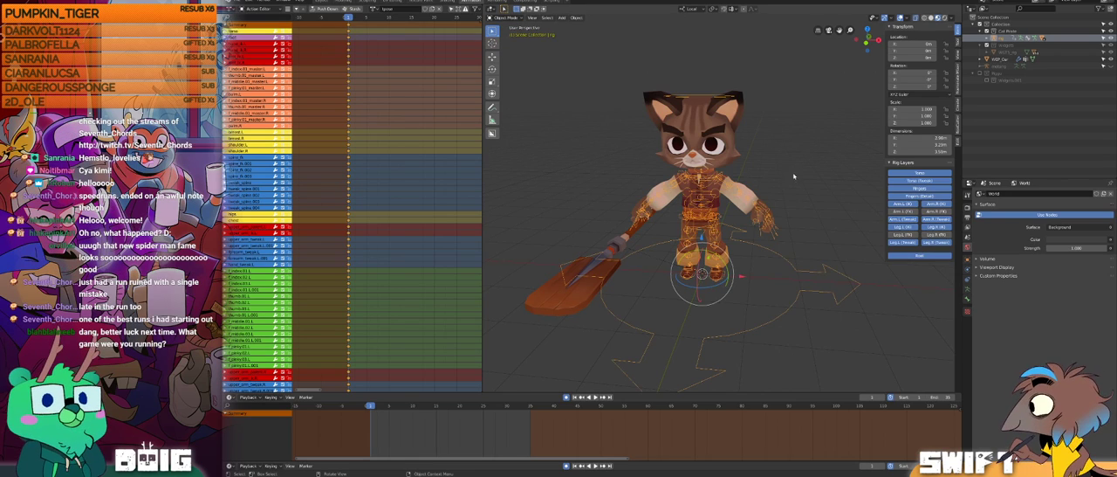
mouse_move(753, 218)
middle_mouse_down()
mouse_move(754, 201)
mouse_move(748, 220)
middle_mouse_up()
middle_click_drag(742, 211, 735, 209)
mouse_move(755, 170)
right_mouse_down("ctrl")
mouse_move(515, 201)
mouse_move(851, 288)
mouse_move(760, 48)
mouse_move(755, 107)
right_mouse_up("ctrl")
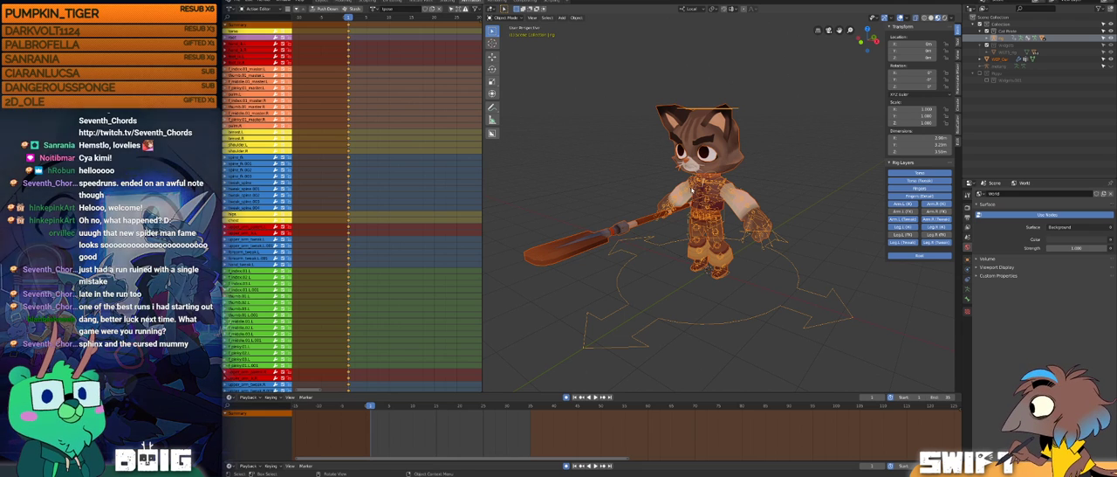
left_click(583, 244)
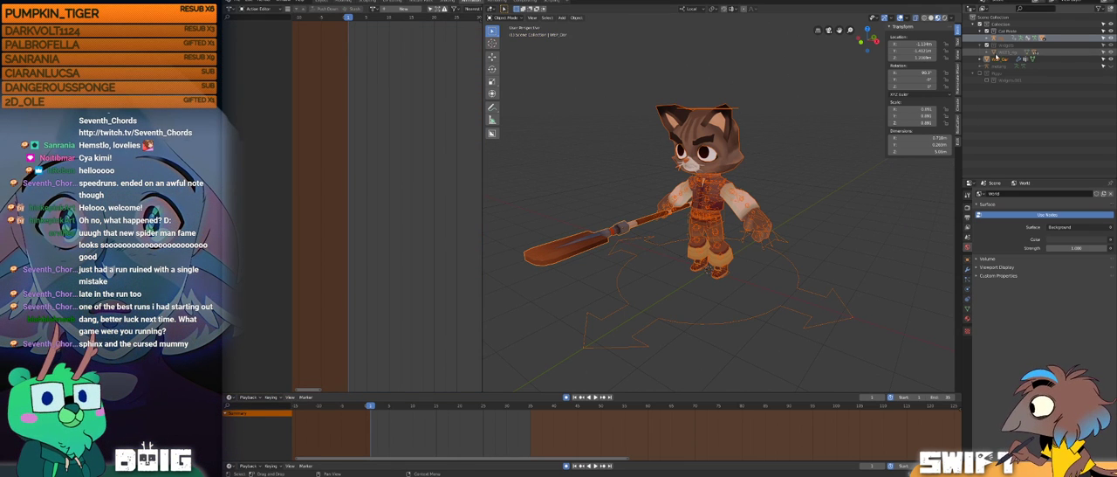
left_click(747, 159)
left_click(641, 218)
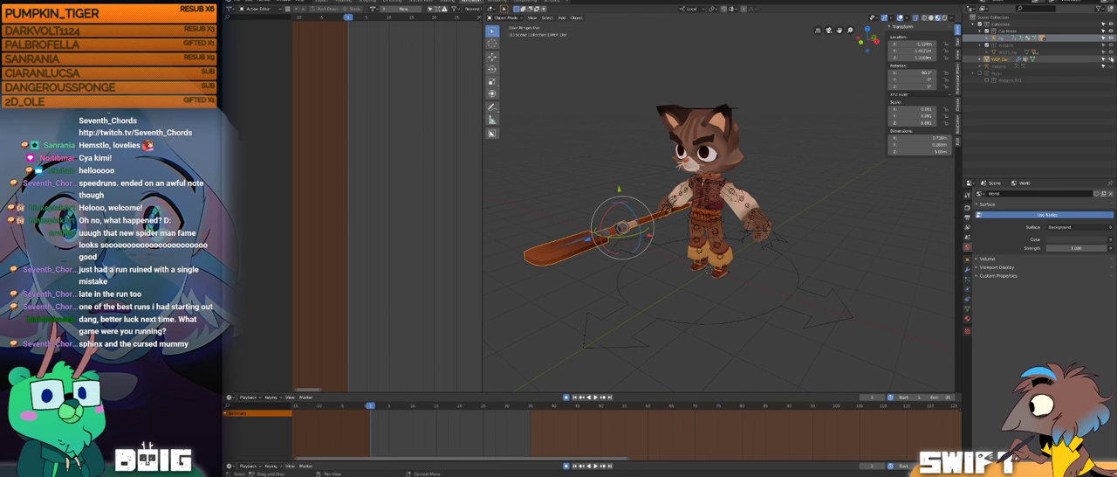
left_click(1104, 59)
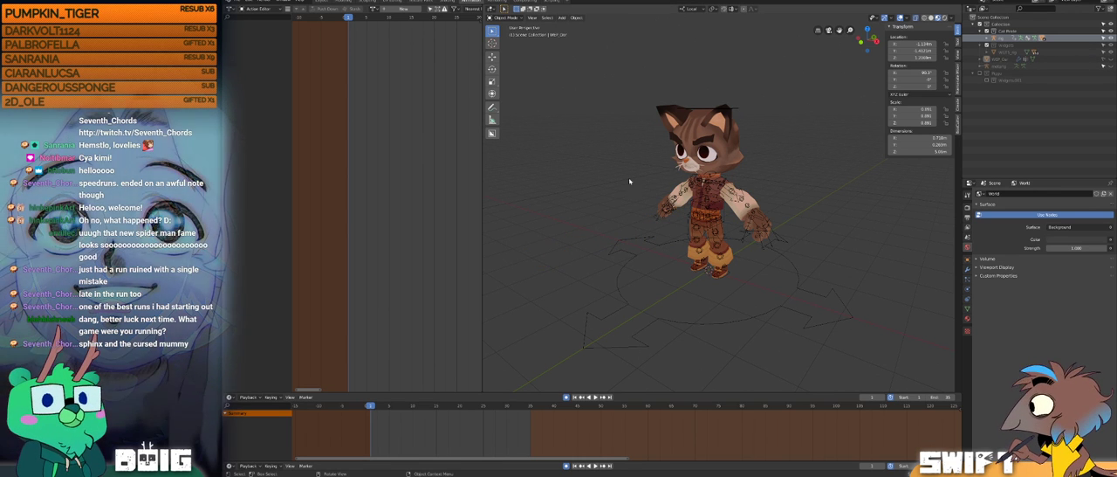
Step: Select the cat's meshes together with its rig and open the FBX export
mouse_move(717, 60)
left_mouse_down()
mouse_move(703, 59)
mouse_move(594, 379)
mouse_move(905, 250)
mouse_move(756, 44)
mouse_move(721, 69)
left_mouse_up()
middle_click_drag(724, 129, 753, 132)
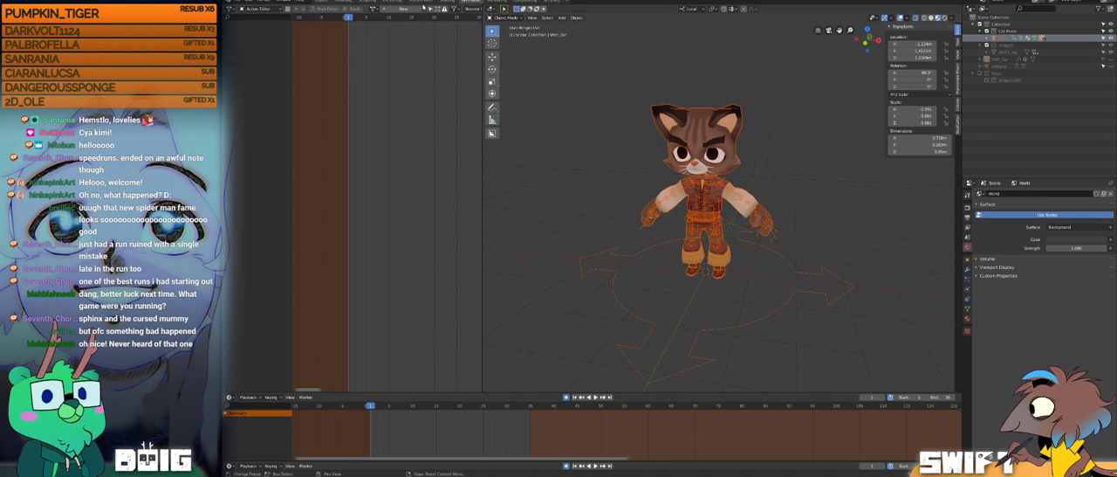
left_click(238, 8)
mouse_move(251, 101)
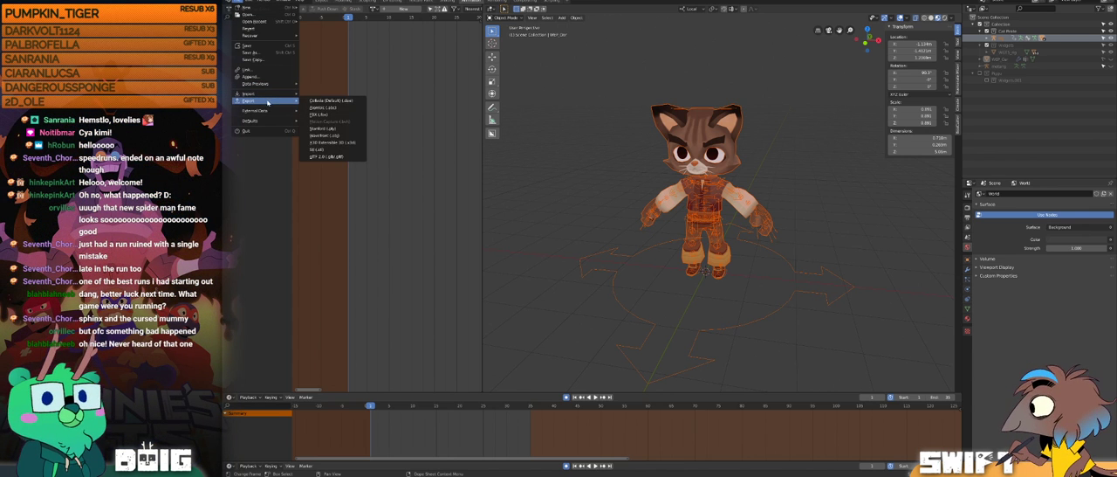
left_click(340, 115)
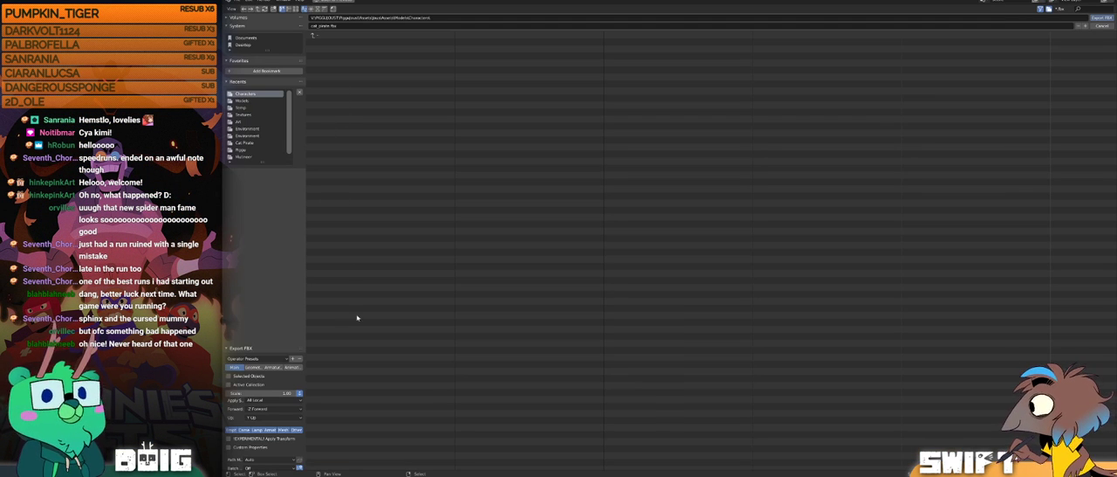
Step: Review the armature, geometry and animation export settings and export the cat as cat_pirate.fbx to the Characters folder
scroll(266, 429, "down", 1)
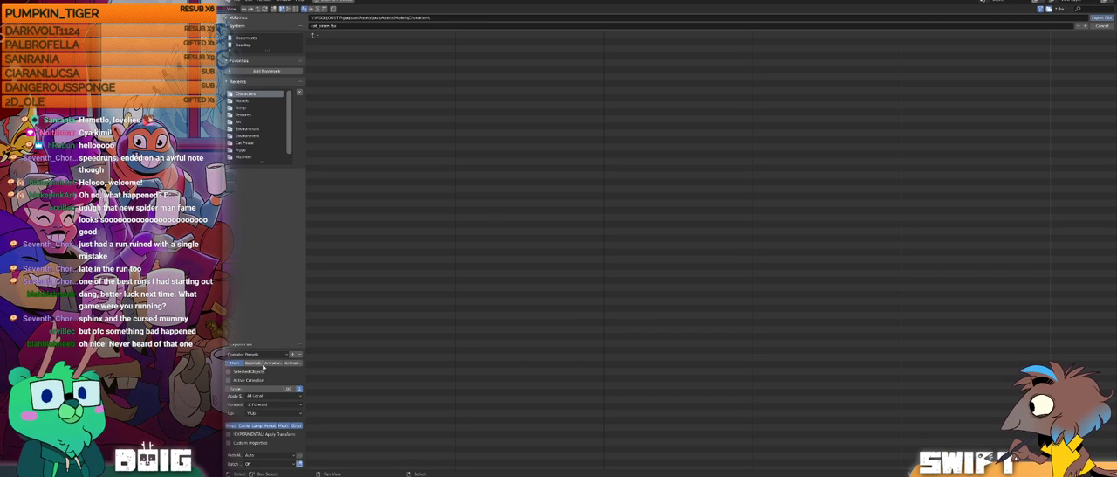
scroll(243, 454, "up", 1)
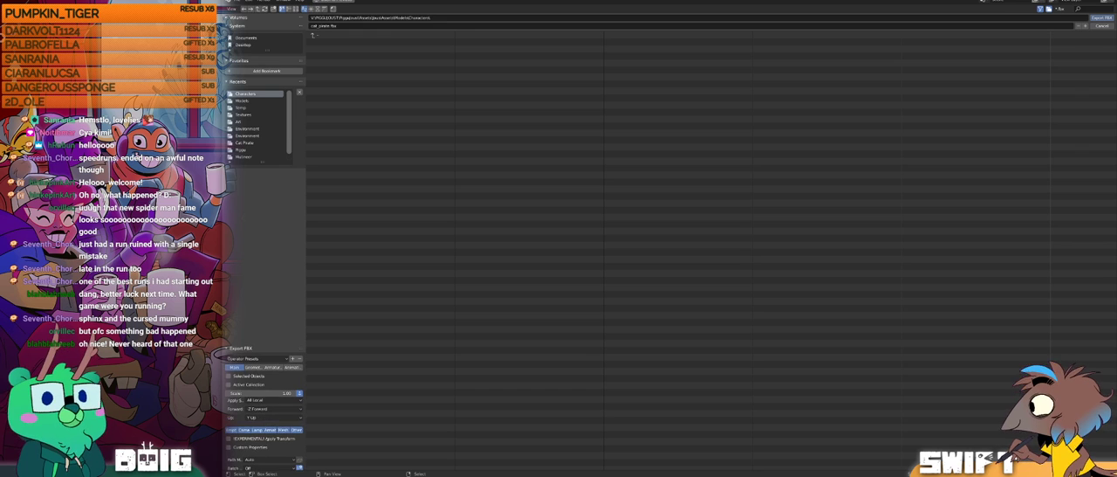
scroll(262, 410, "down", 1)
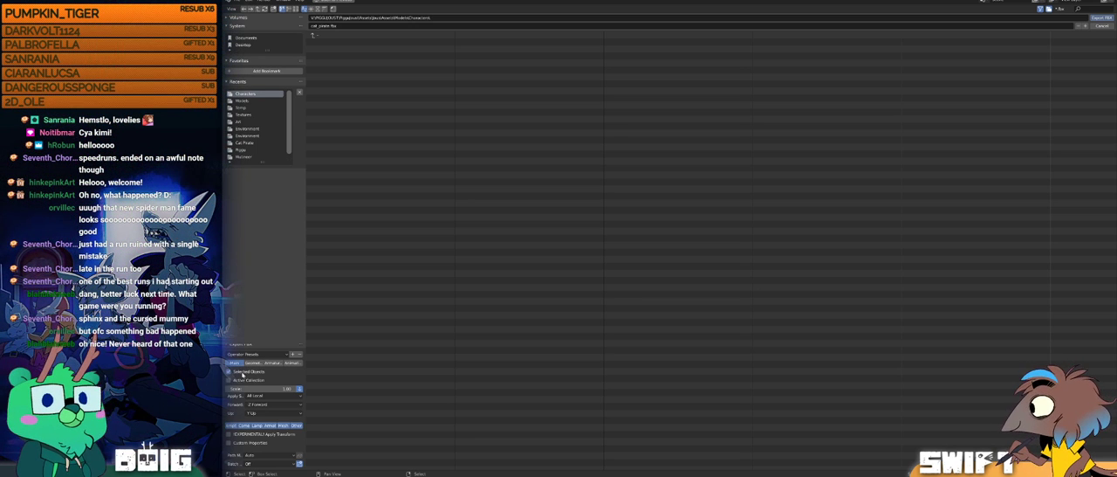
left_click(273, 362)
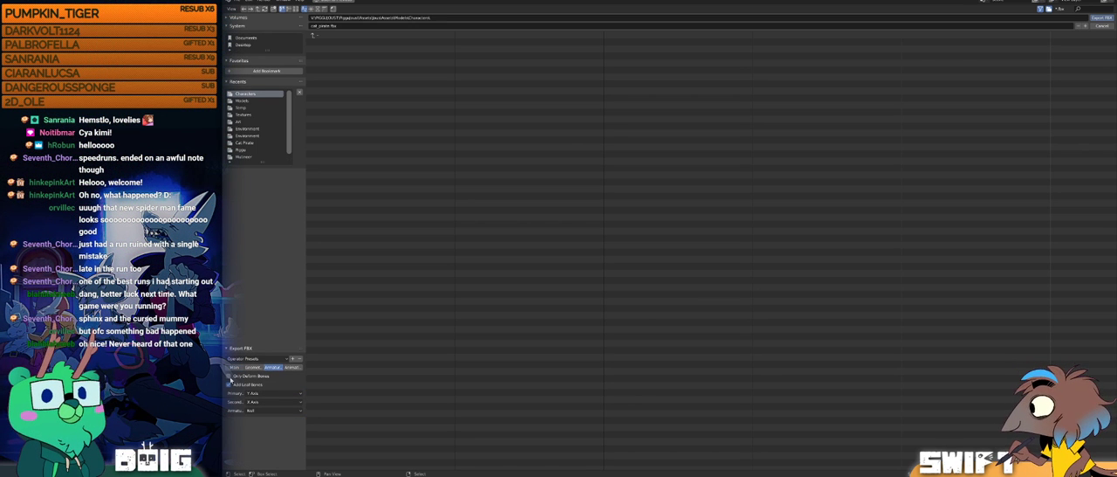
left_click(253, 367)
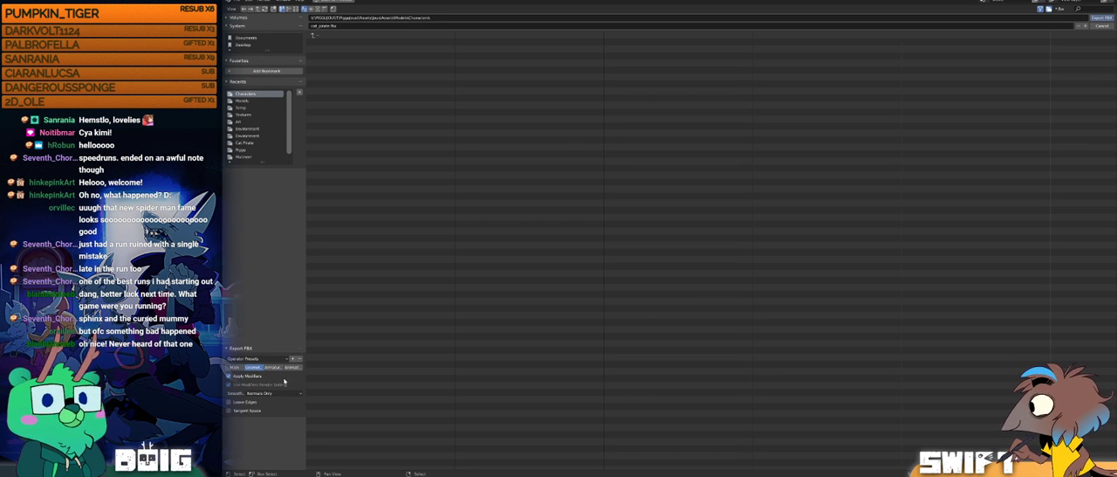
left_click(292, 366)
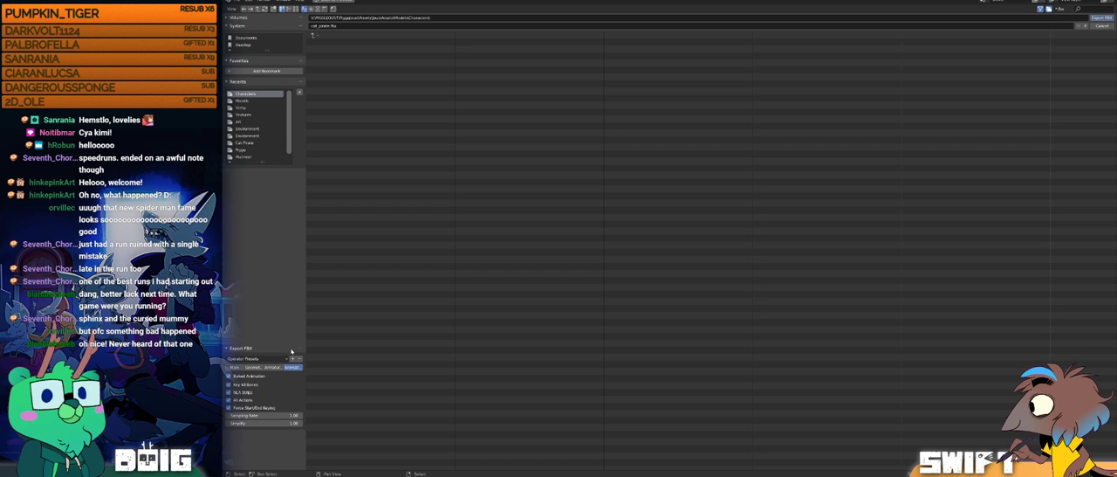
left_click(234, 366)
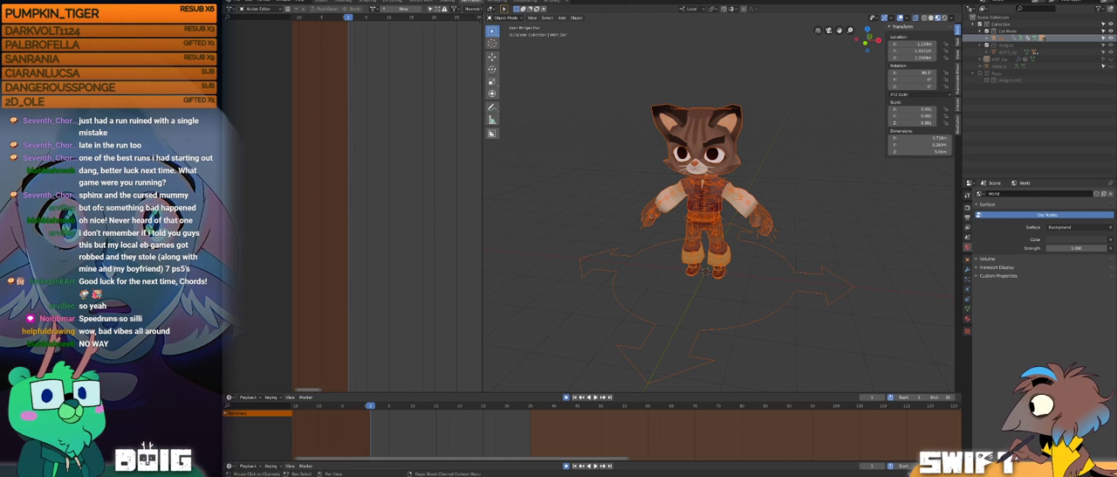
Step: Deselect the cat's meshes and rig and inspect the rest pose from the side and front
left_click(620, 189)
middle_click_drag(685, 218, 740, 156)
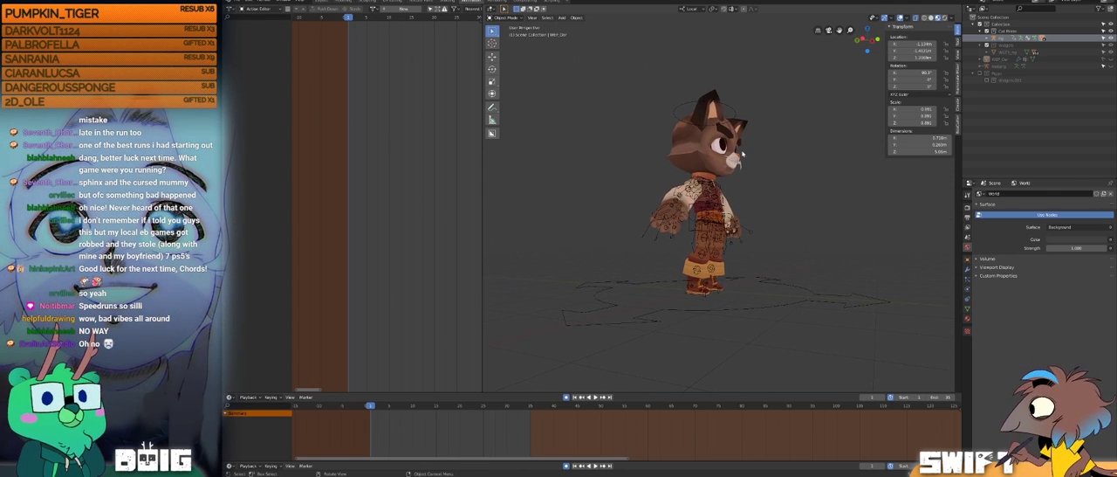
middle_click_drag(724, 207, 665, 239)
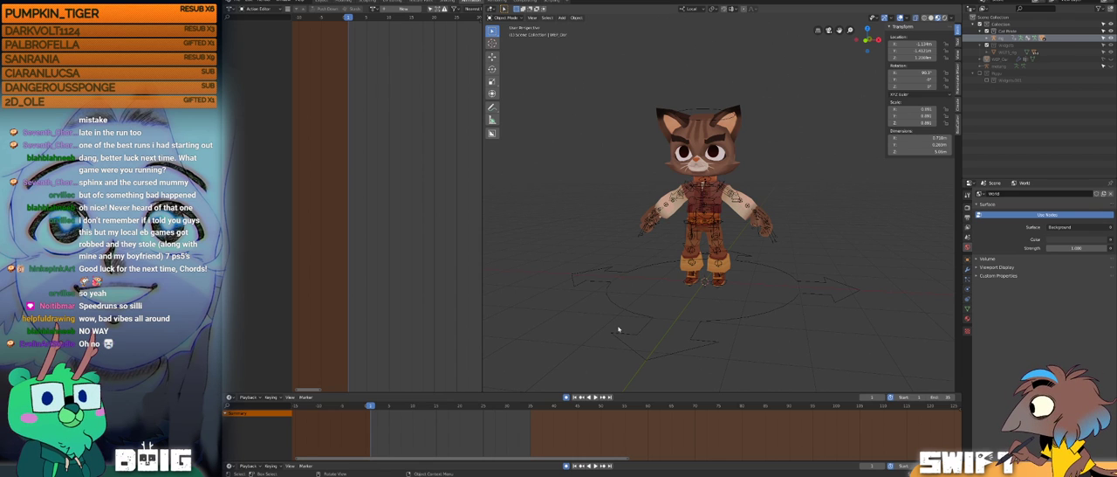
Step: Switch to Unity and place the cat_pirate model from the Characters folder in the arena scene beside the pig
key("alt+Tab")
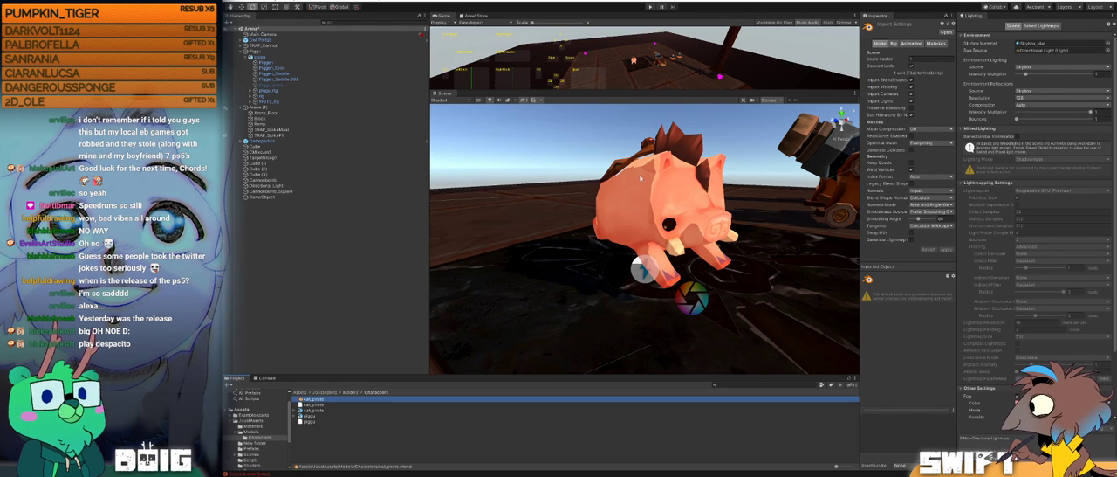
left_click(564, 154)
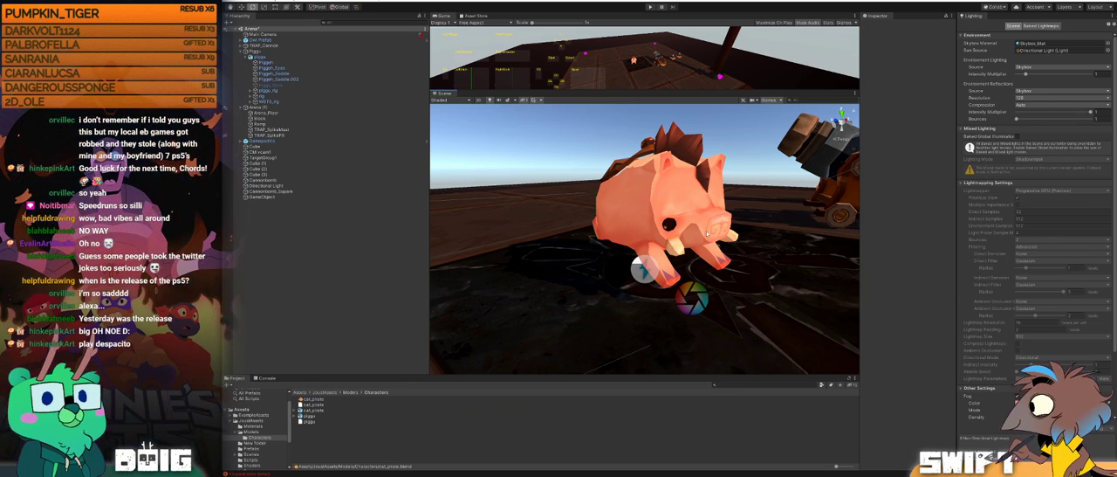
left_click(728, 218)
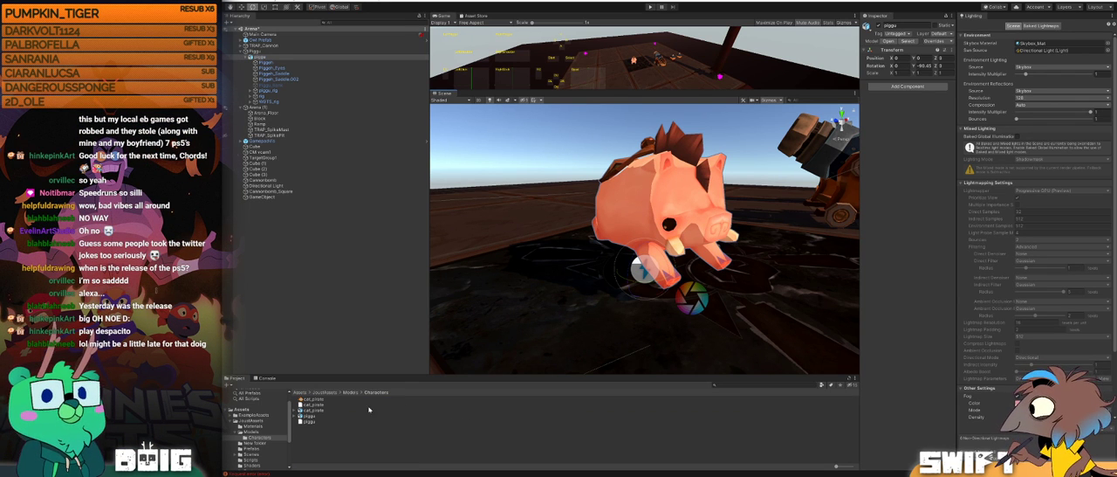
left_click(310, 410)
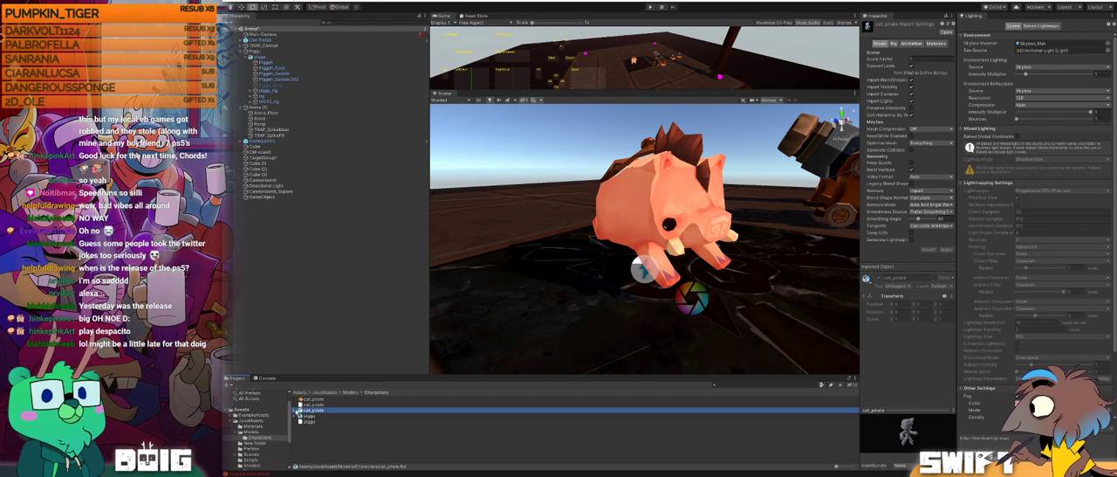
left_click_drag(311, 415, 537, 301)
left_click_drag(552, 231, 738, 209, "alt")
right_click_drag(738, 209, 716, 207, "alt")
left_click_drag(716, 207, 658, 221, "alt")
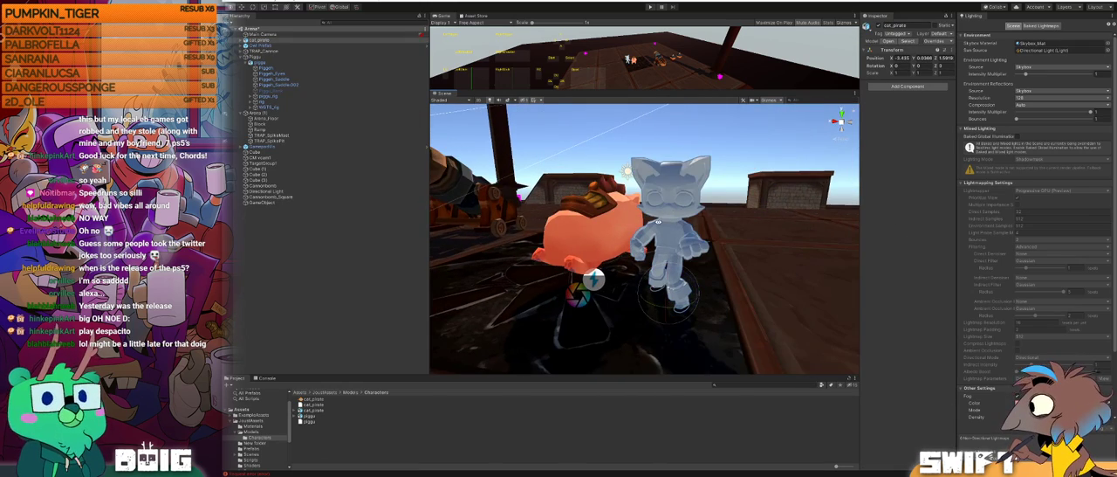
right_click_drag(681, 231, 698, 230, "alt")
left_click_drag(698, 230, 662, 233, "alt")
right_click_drag(661, 233, 679, 233, "alt")
left_click_drag(679, 234, 685, 236, "alt")
Step: Check the material import settings of the cat_pirate model and open the JoustAssets Materials folder
left_click(327, 409)
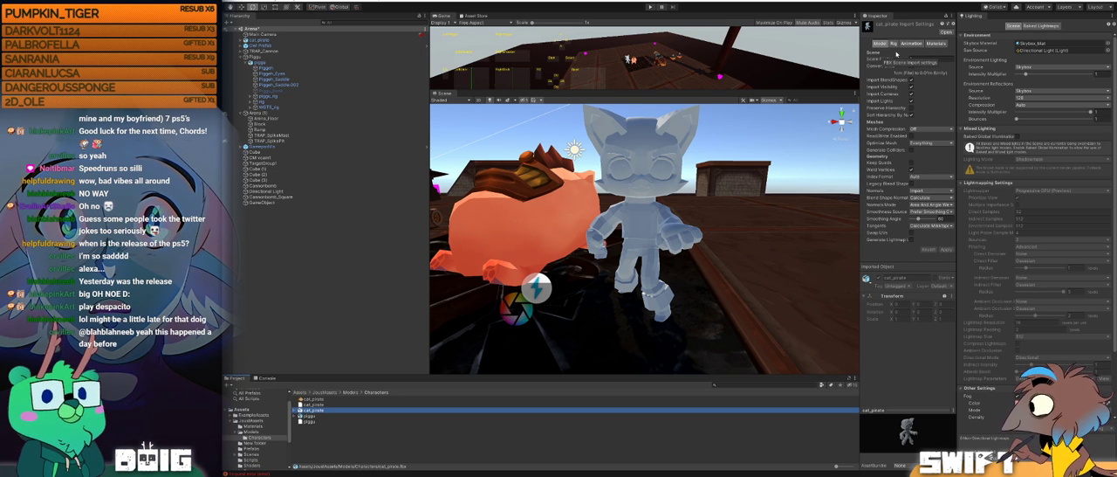
left_click(936, 44)
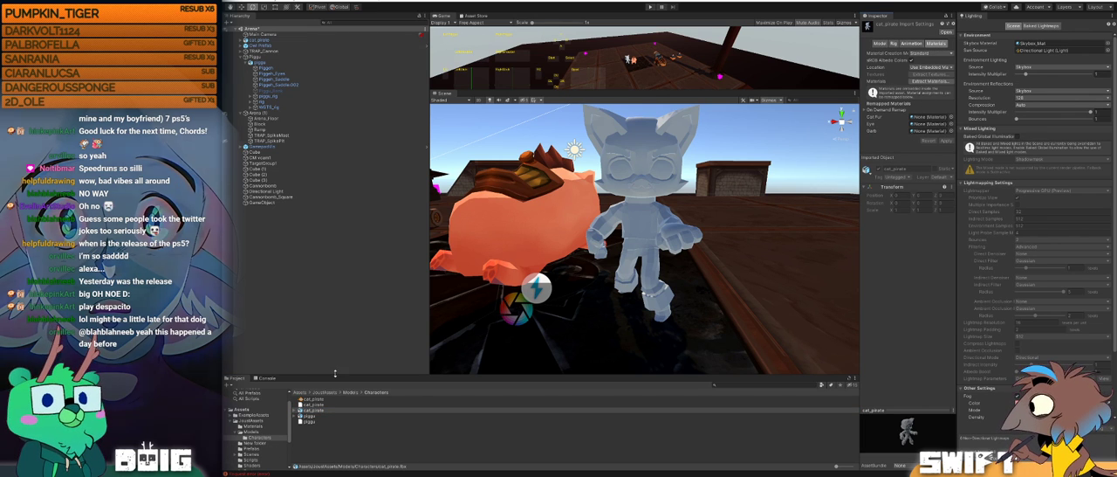
left_click(326, 392)
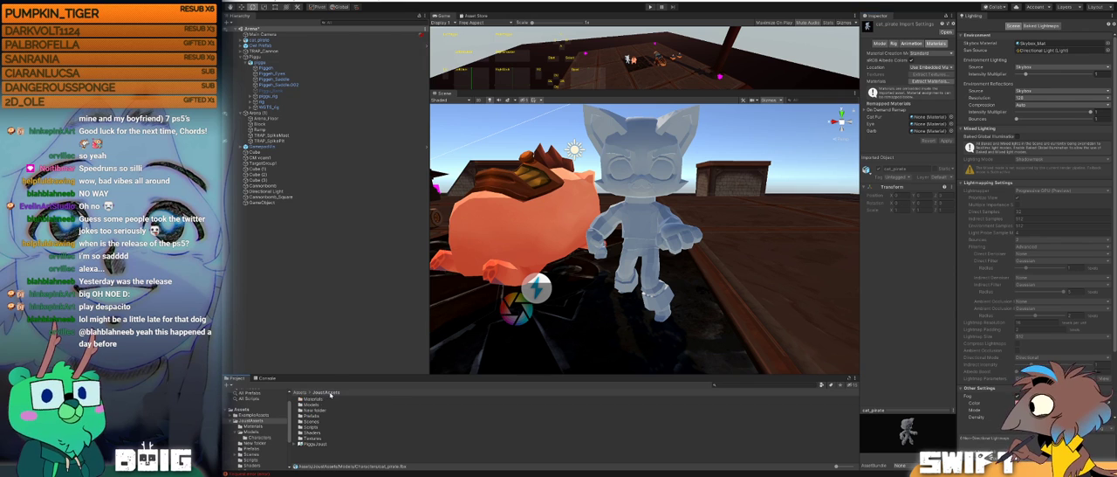
double_click(312, 400)
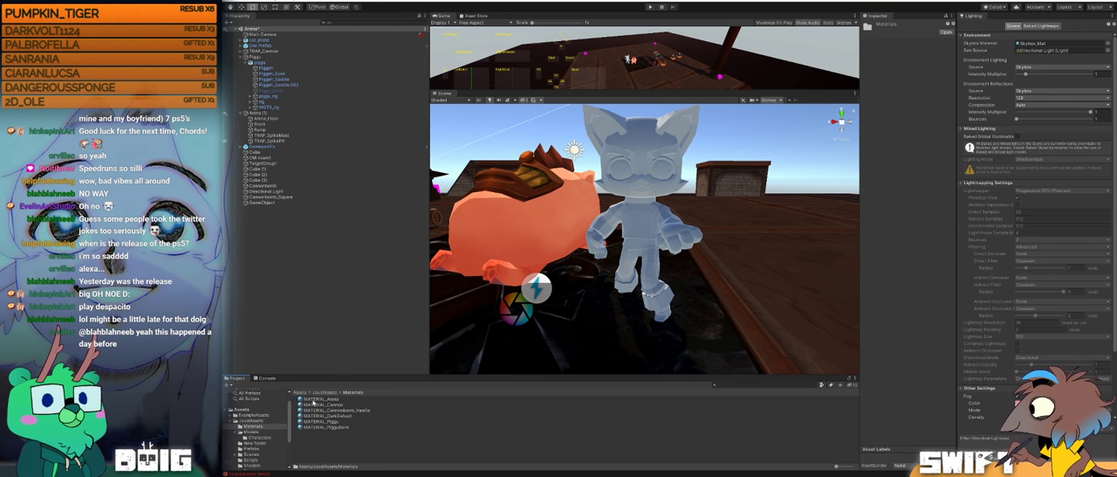
Step: Duplicate the MATERIAL_Piggy material and rename the copy MATERIAL_CatFur
left_click(331, 421)
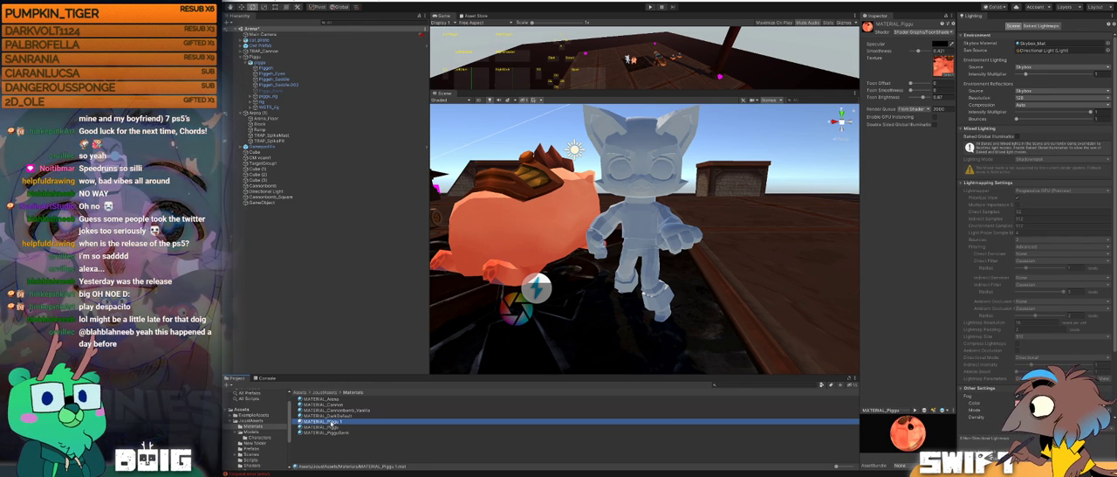
right_click(331, 416)
left_click(331, 422)
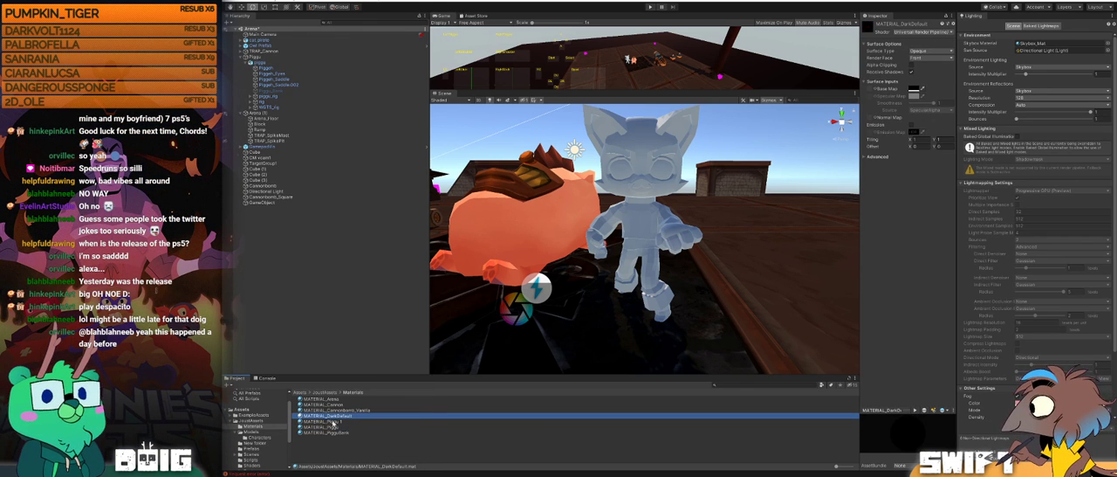
right_click(332, 422)
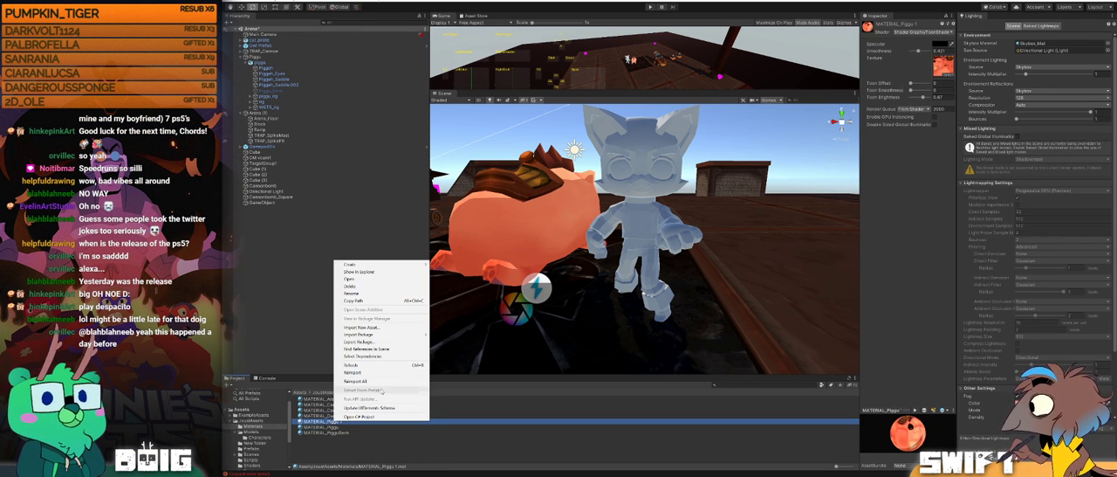
left_click(332, 424)
left_click(332, 422)
type("CatFur")
key("Return")
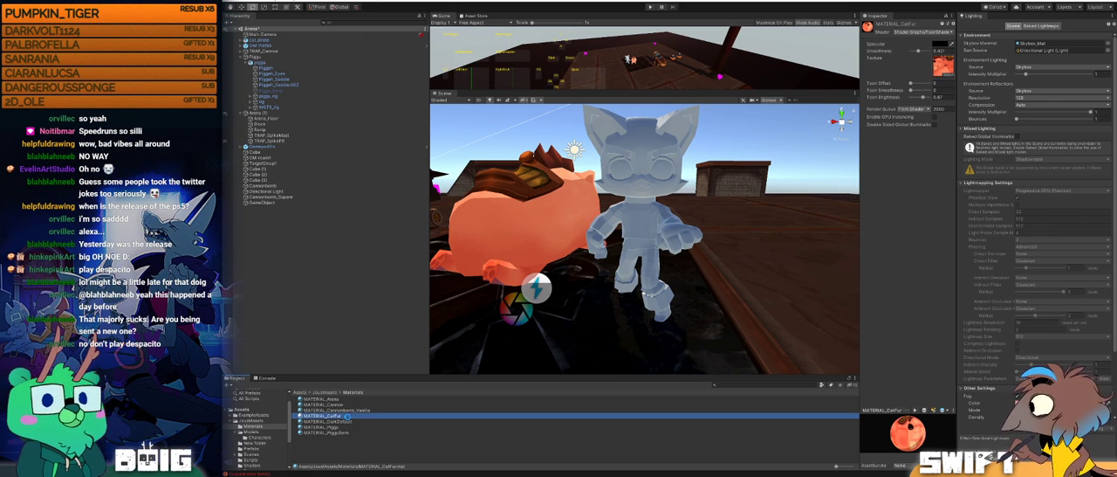
Step: Duplicate MATERIAL_CatFur and rename the copy MATERIAL_Garb
key("ctrl+d")
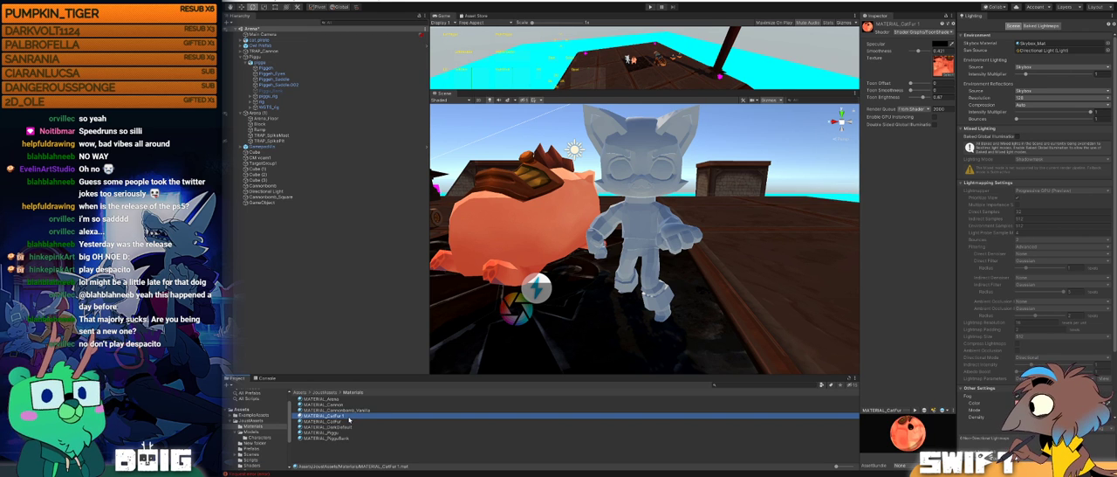
right_click(345, 419)
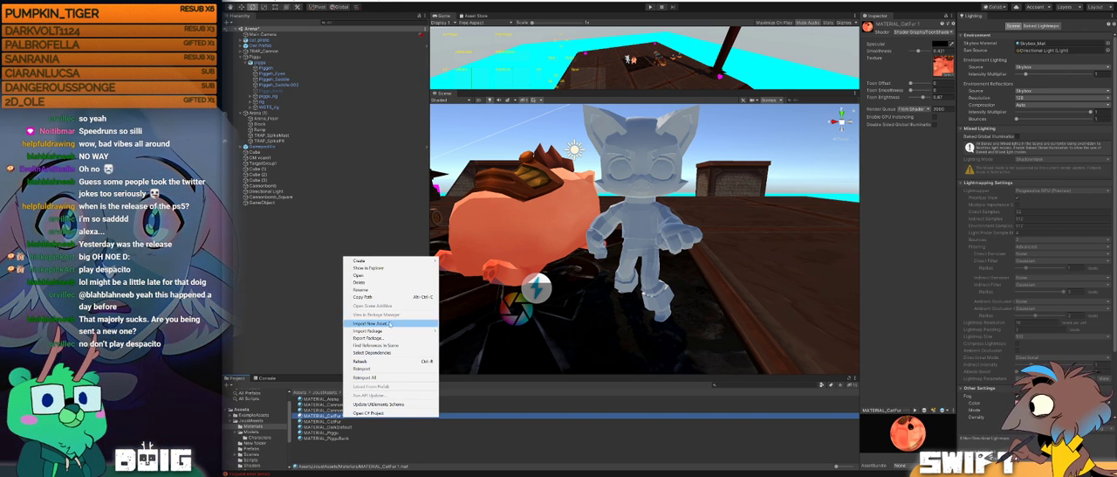
right_click(344, 417)
right_click(345, 416)
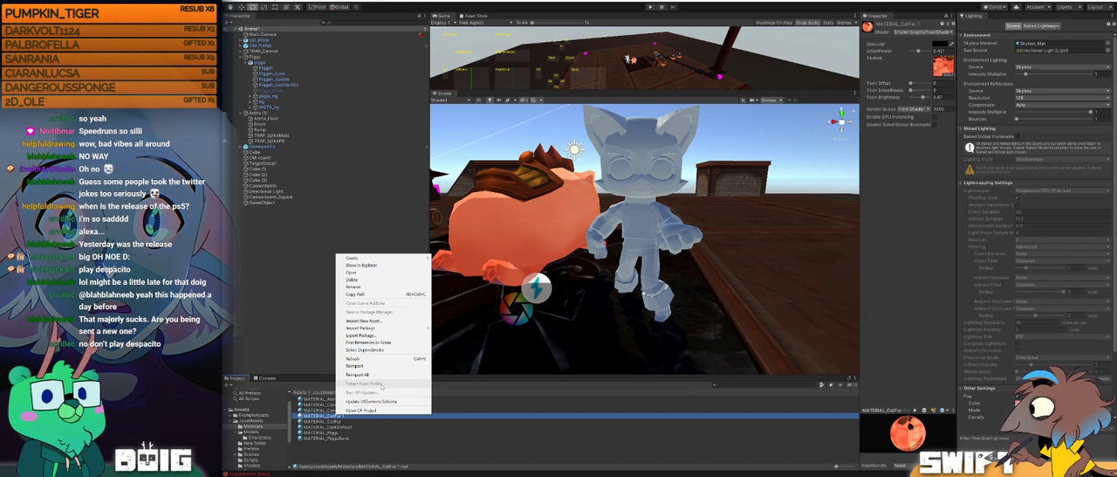
left_click(339, 419)
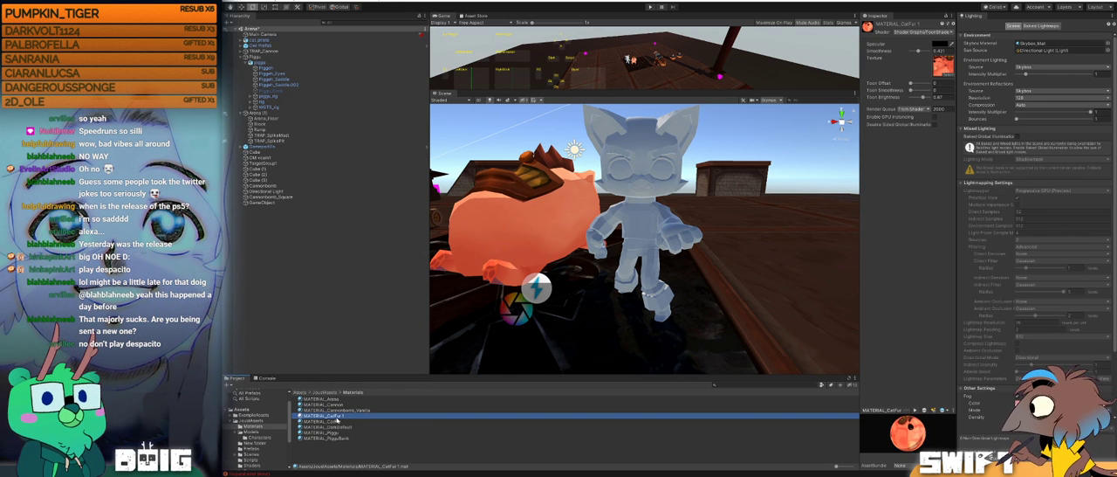
left_click(337, 418)
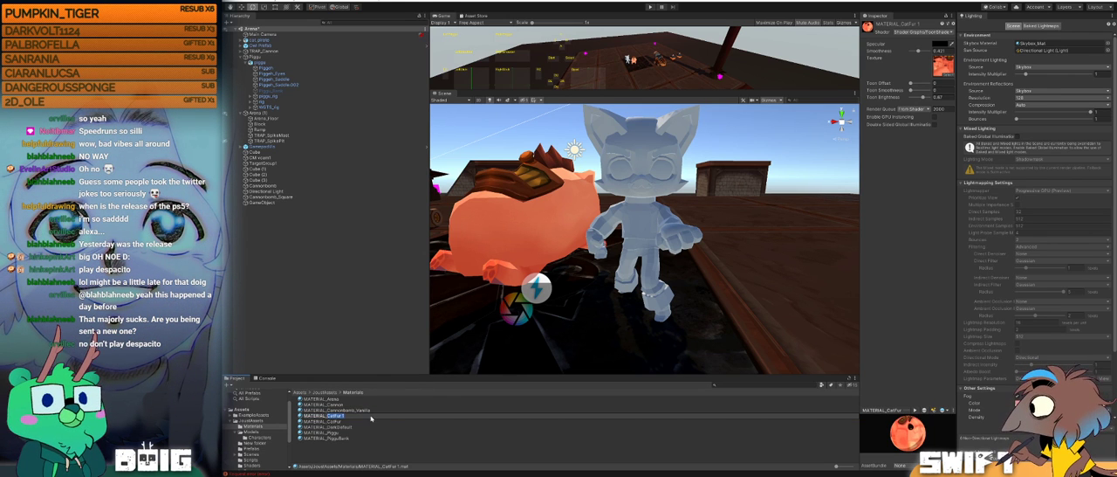
type("Dark")
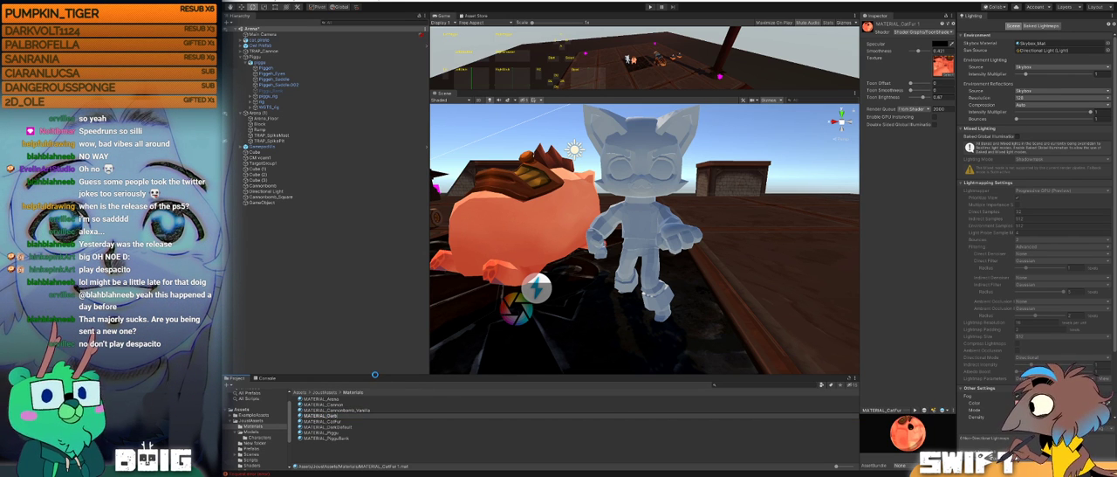
key("Return")
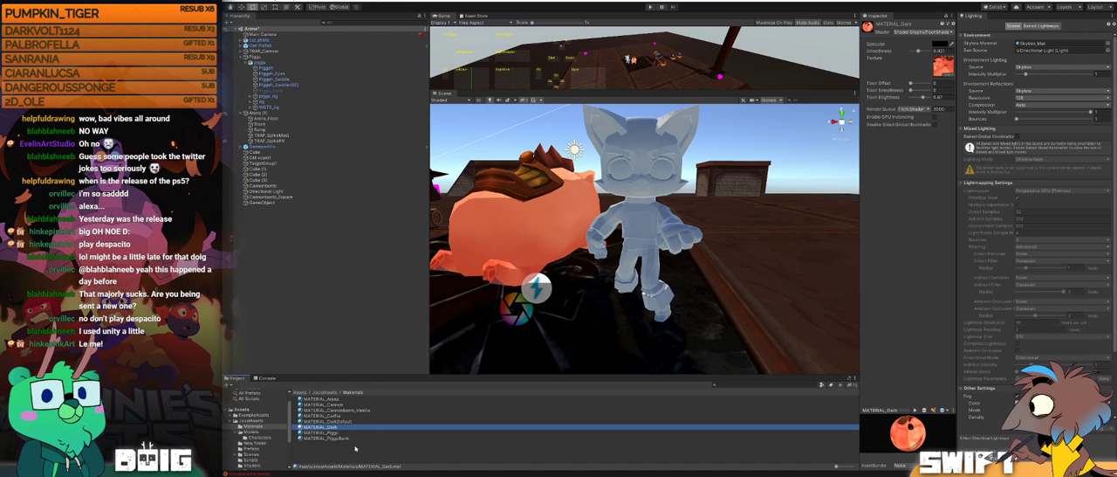
right_click(344, 447)
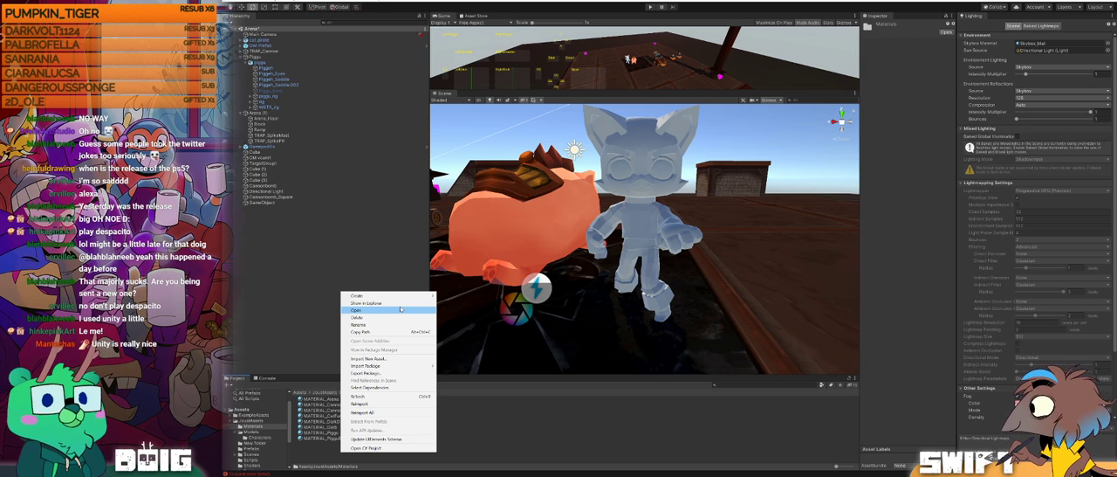
left_click(474, 443)
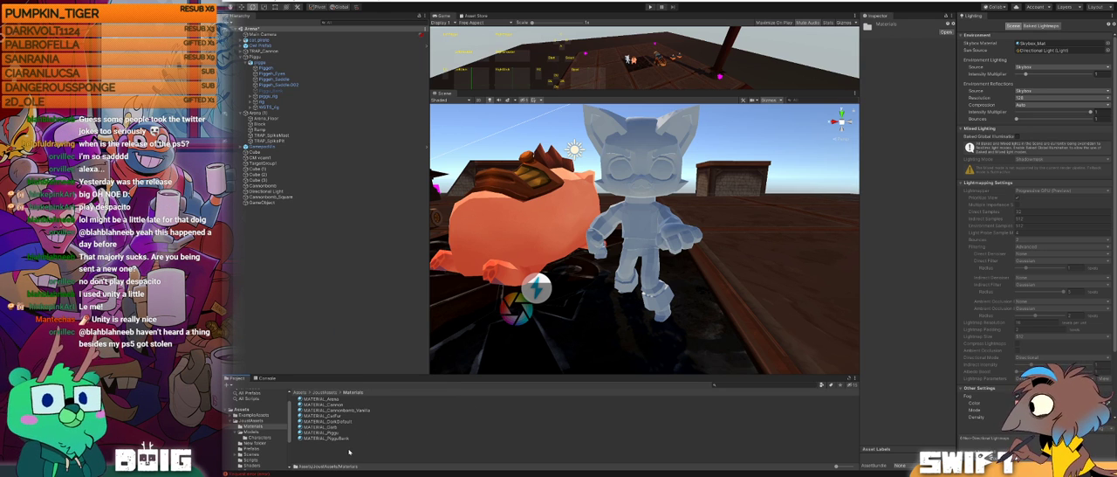
right_click(349, 449)
mouse_move(410, 293)
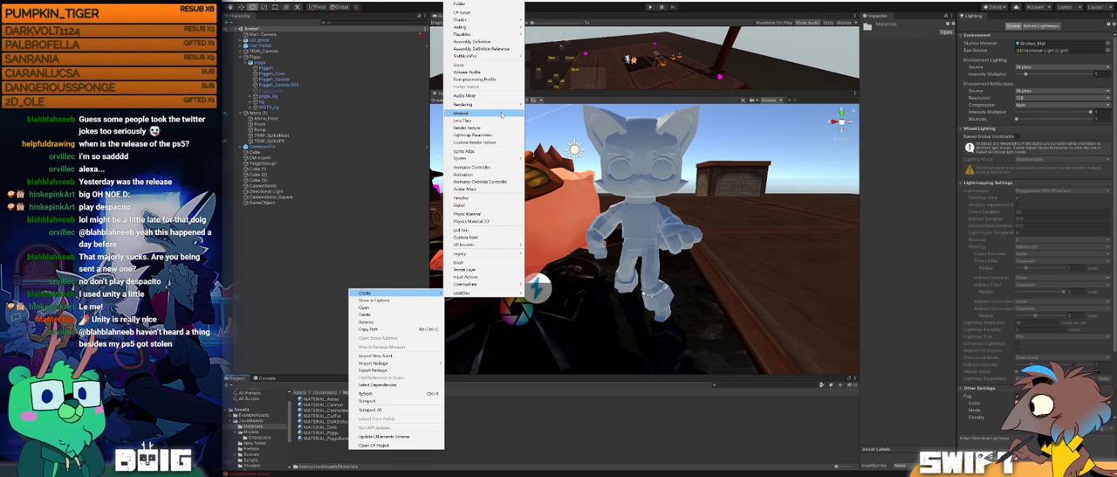
left_click(473, 441)
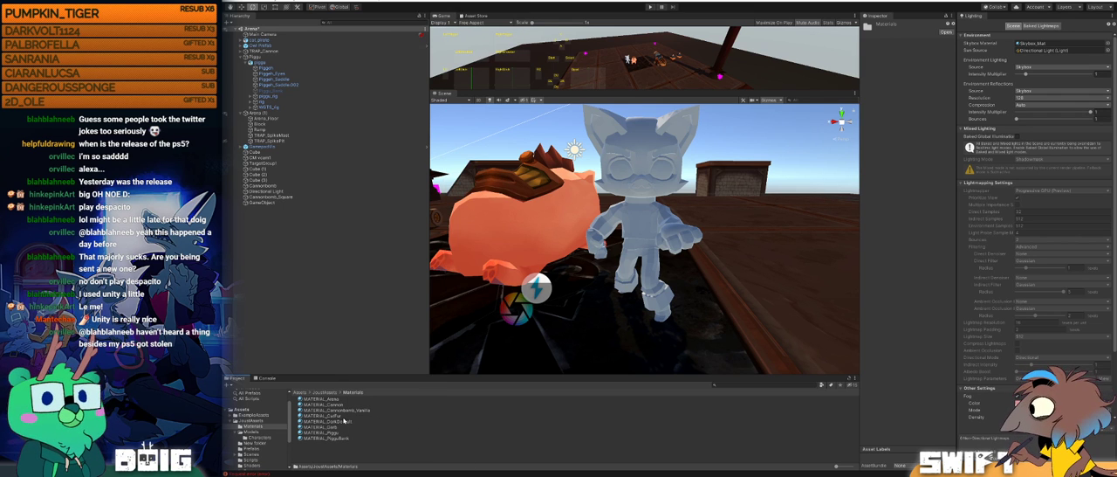
Step: Duplicate the MATERIAL_CatFur material and rename the copy MATERIAL_CatEye
left_click(337, 416)
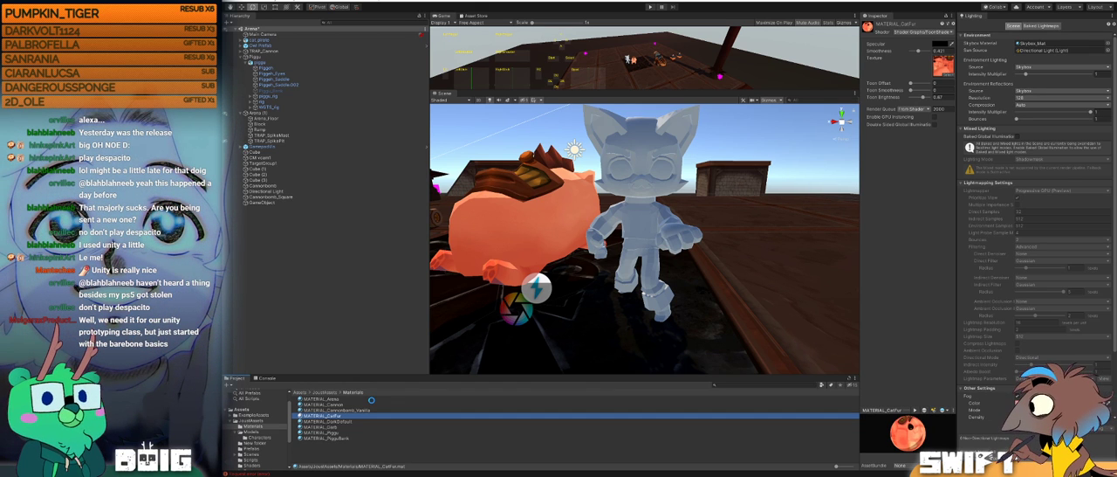
key("ctrl+d")
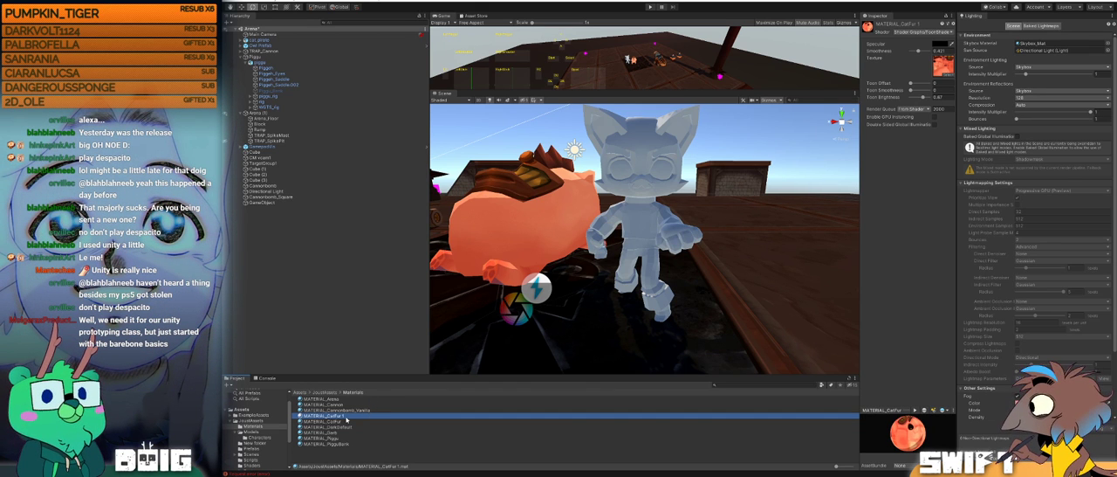
left_click(338, 417)
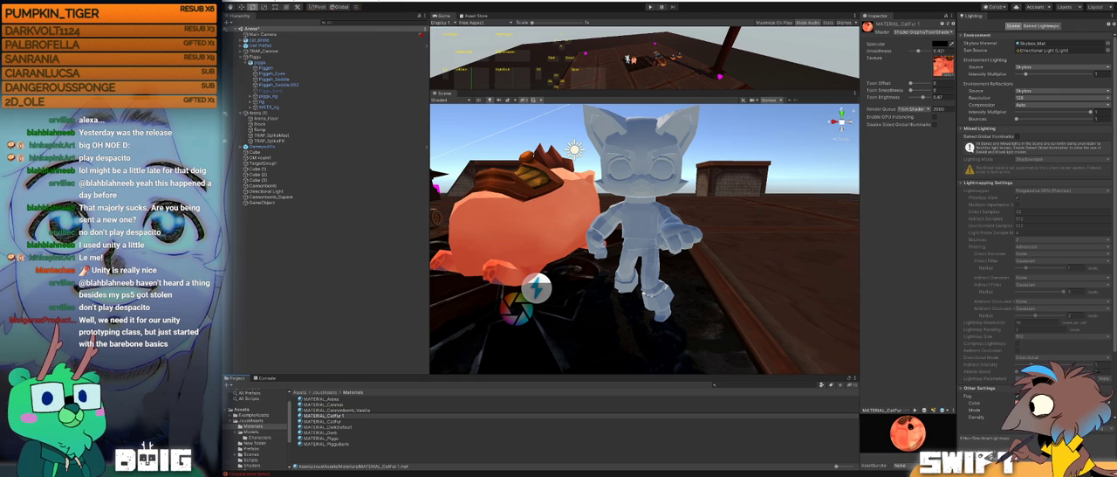
left_click_drag(336, 415, 380, 417)
key("BackSpace")
type("Eye")
key("Return")
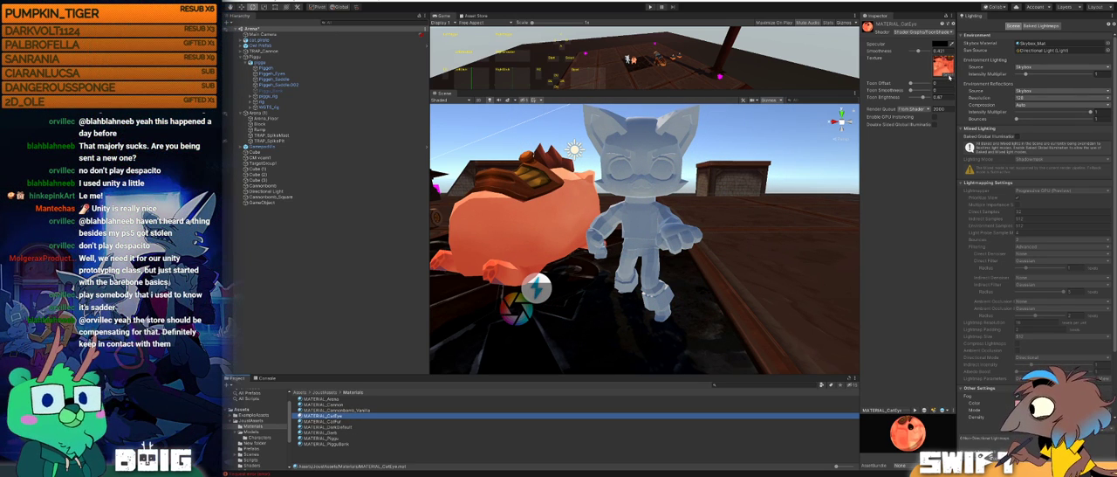
Step: Find the eye texture and assign it as the texture of MATERIAL_CatEye
left_click(949, 76)
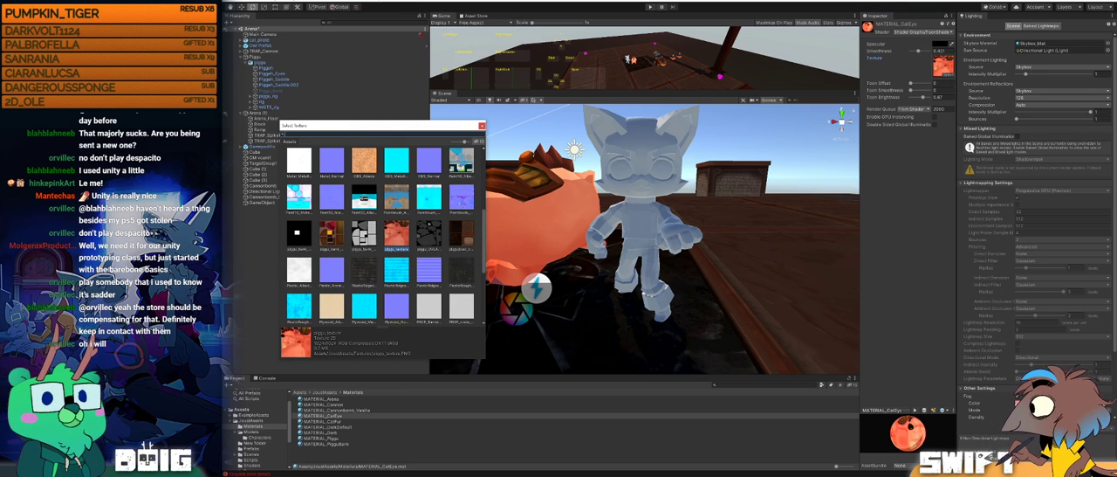
type("eye")
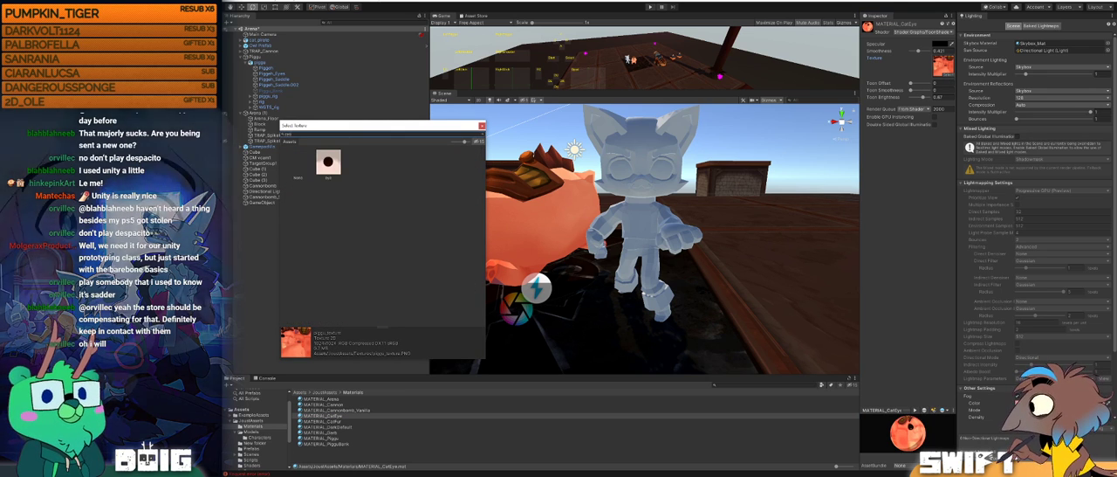
left_click(330, 164)
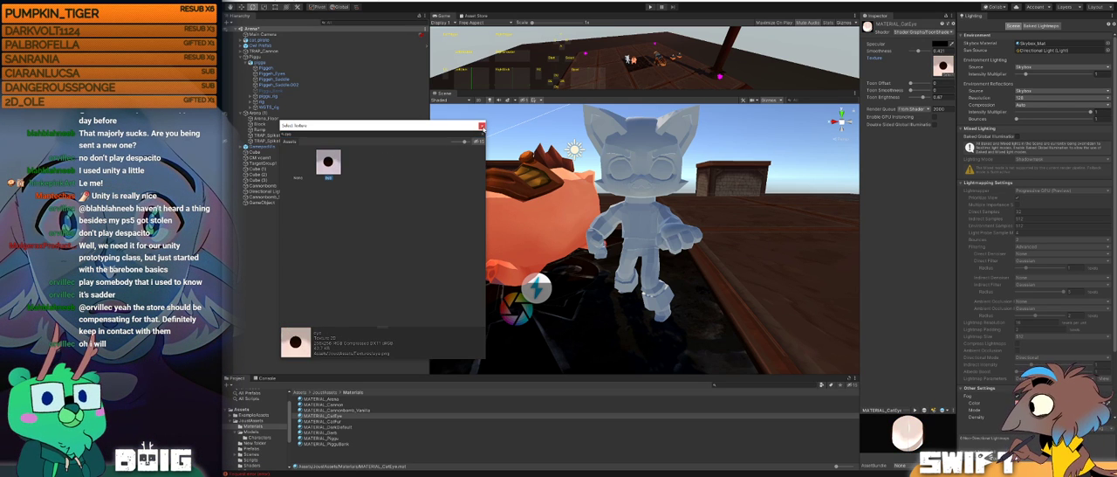
left_click(482, 127)
Step: Replace the pig texture on MATERIAL_CatFur with the cat's colored fur texture
left_click(323, 422)
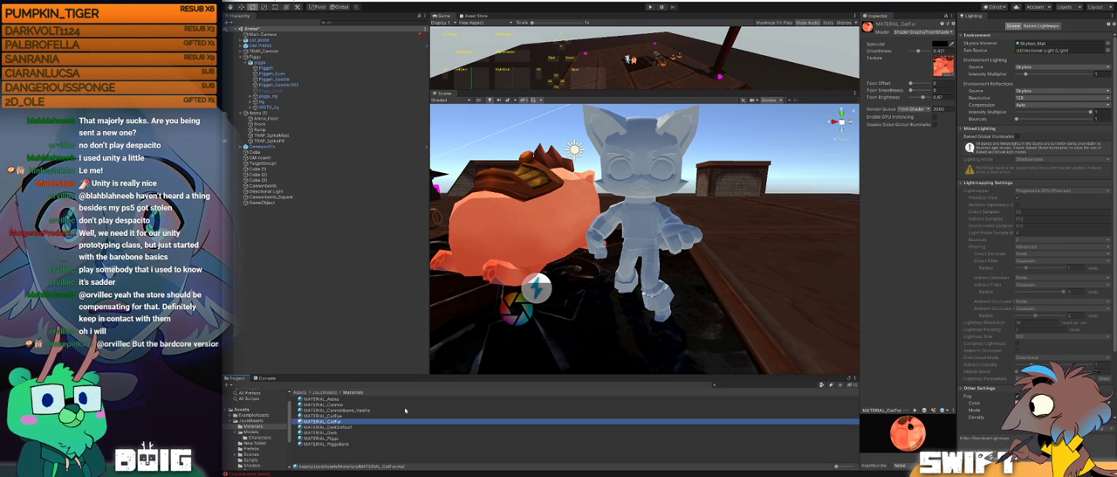
left_click(948, 74)
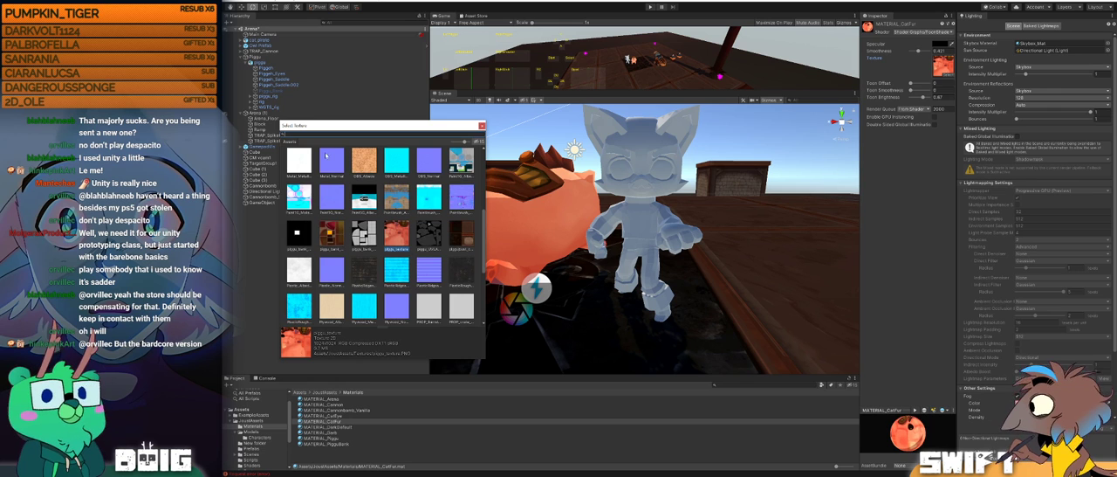
type("cat")
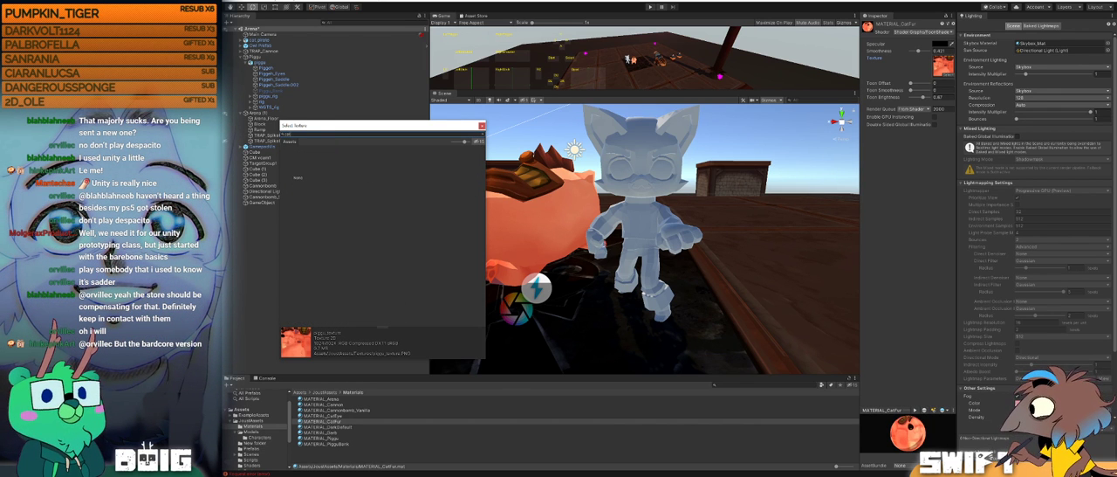
key("BackSpace")
key("BackSpace")
key("BackSpace")
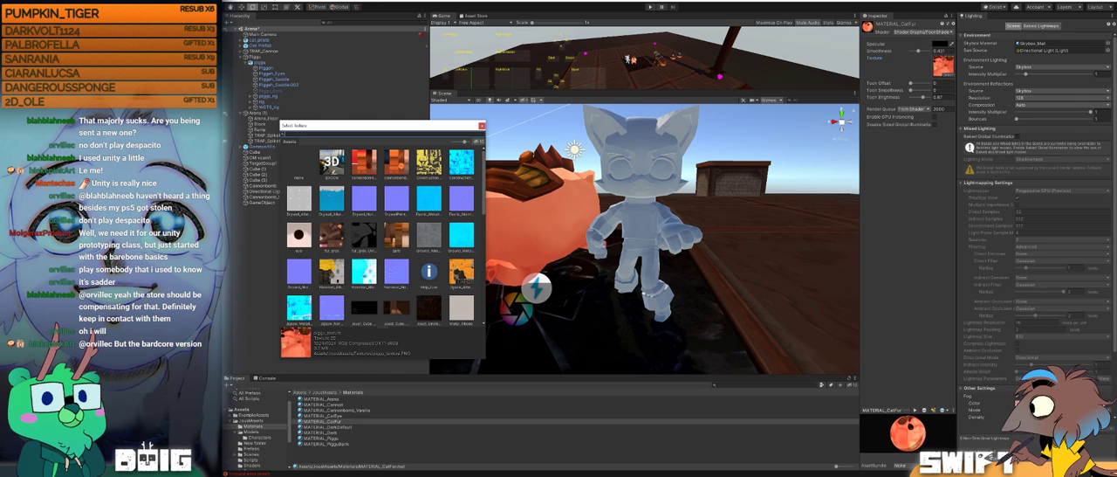
type("fur")
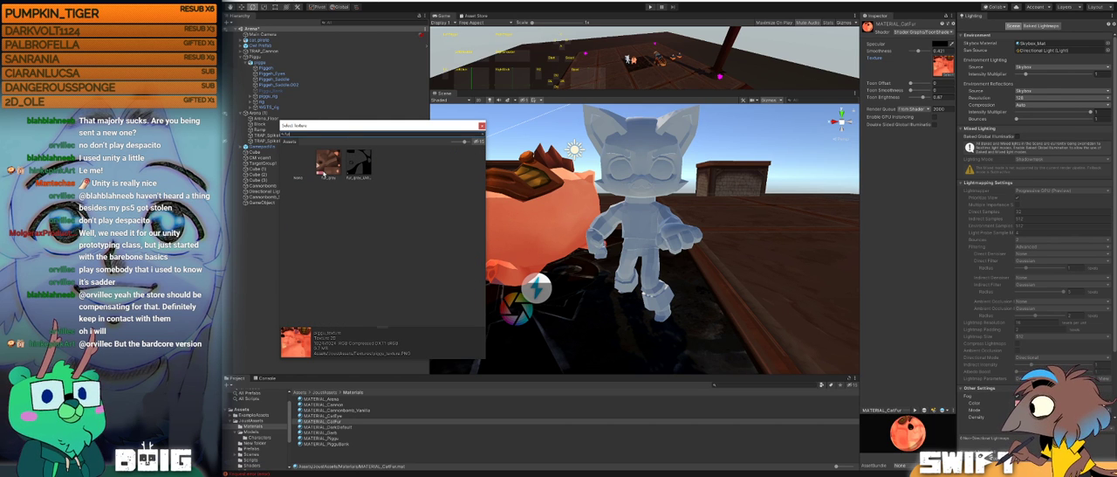
left_click(327, 166)
double_click(327, 166)
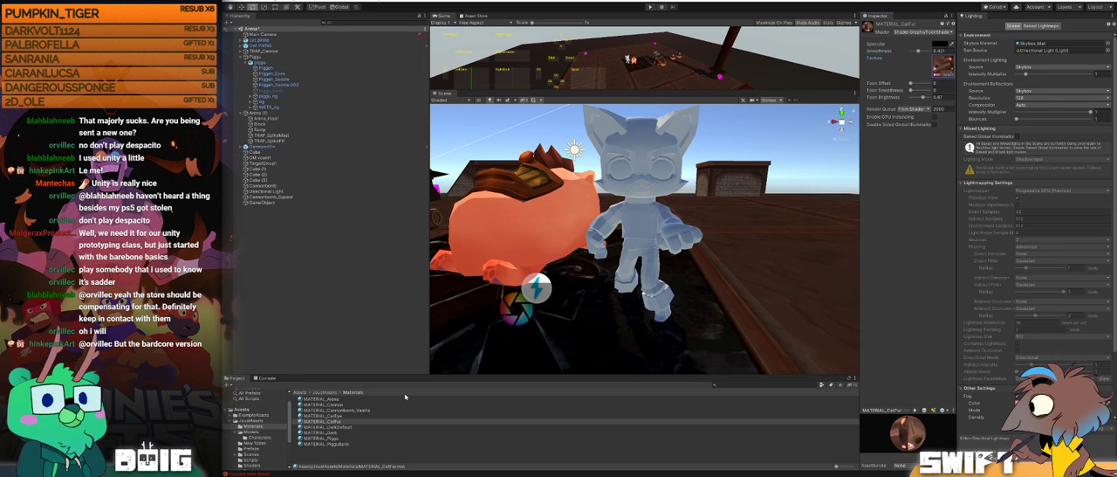
Step: Replace the pig texture on MATERIAL_Garb with the garb texture
left_click(346, 432)
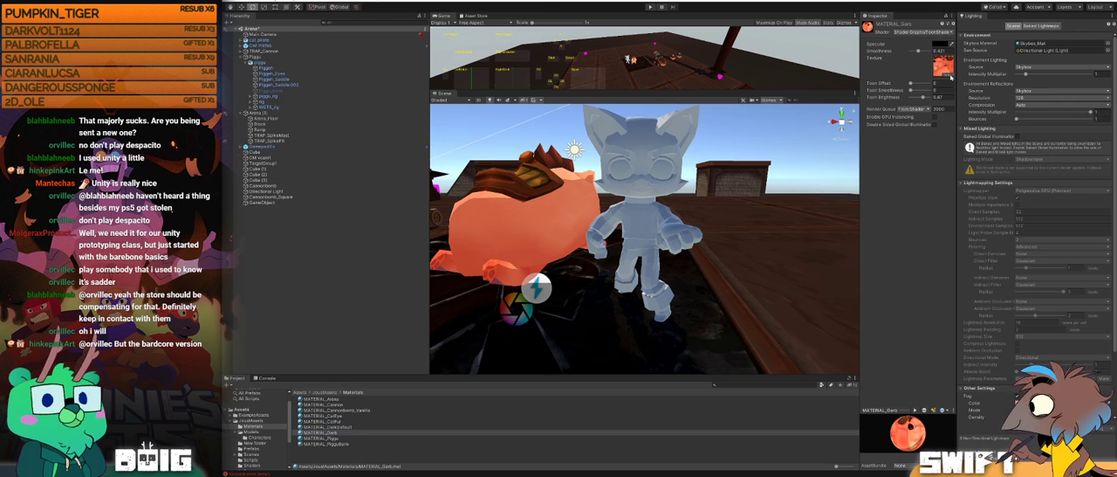
left_click(950, 73)
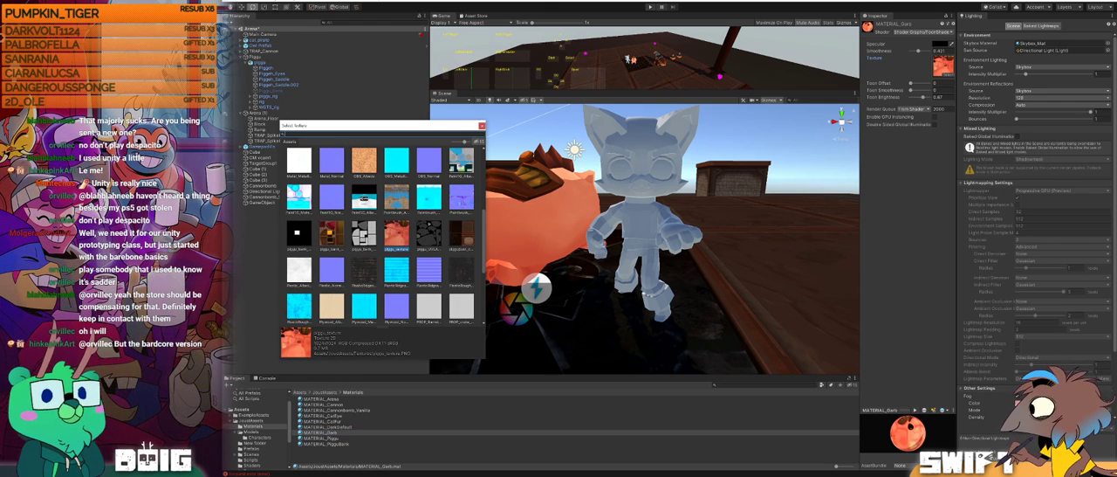
type("gar")
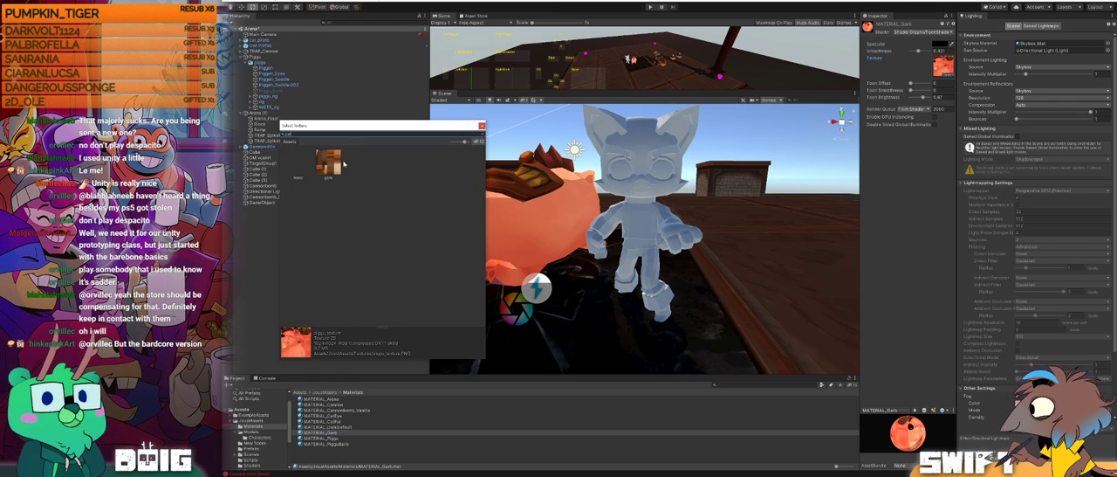
left_click(326, 168)
double_click(328, 168)
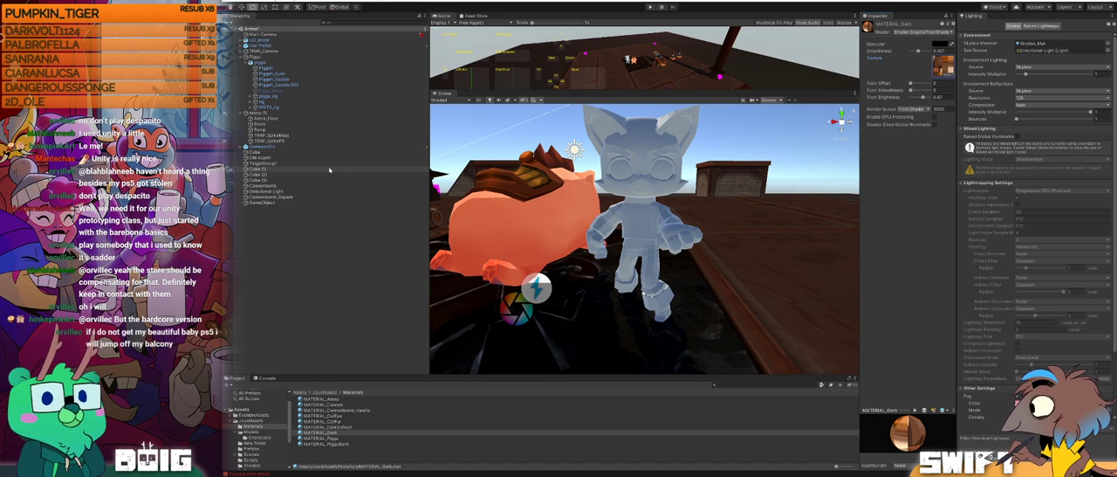
left_click(324, 433)
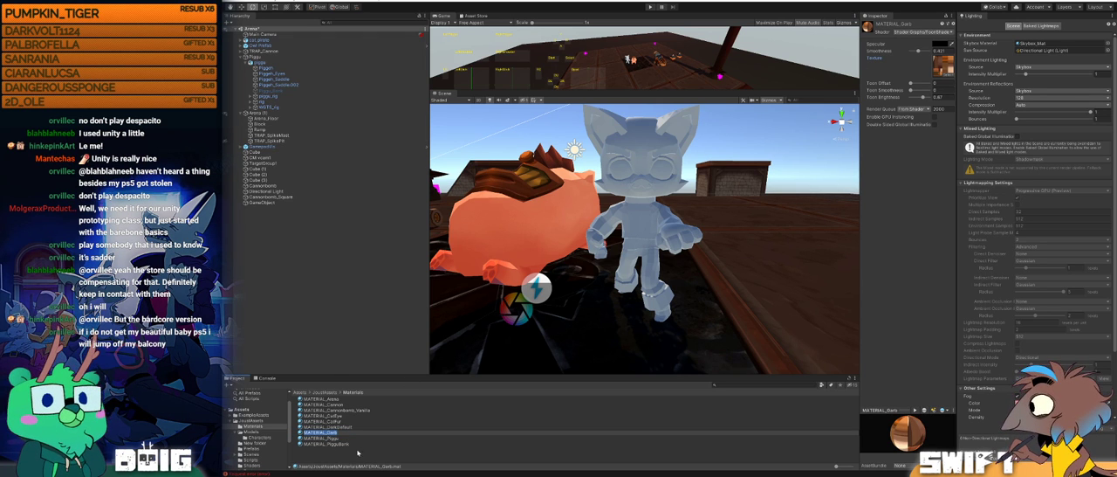
Step: Select the cat_pirate model in the Models/Characters folder and remap its Cat Fur material to MATERIAL_CatFur
left_click(336, 392)
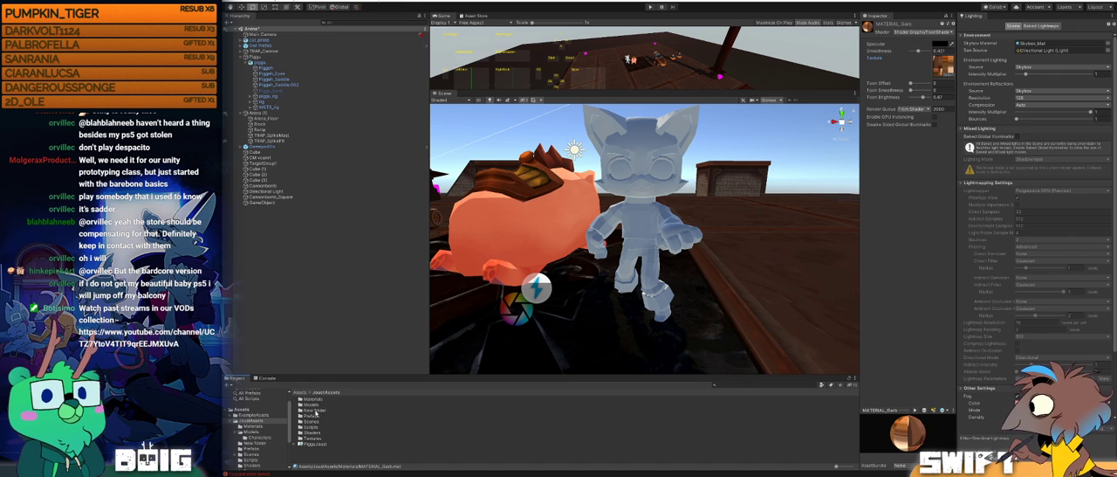
double_click(310, 405)
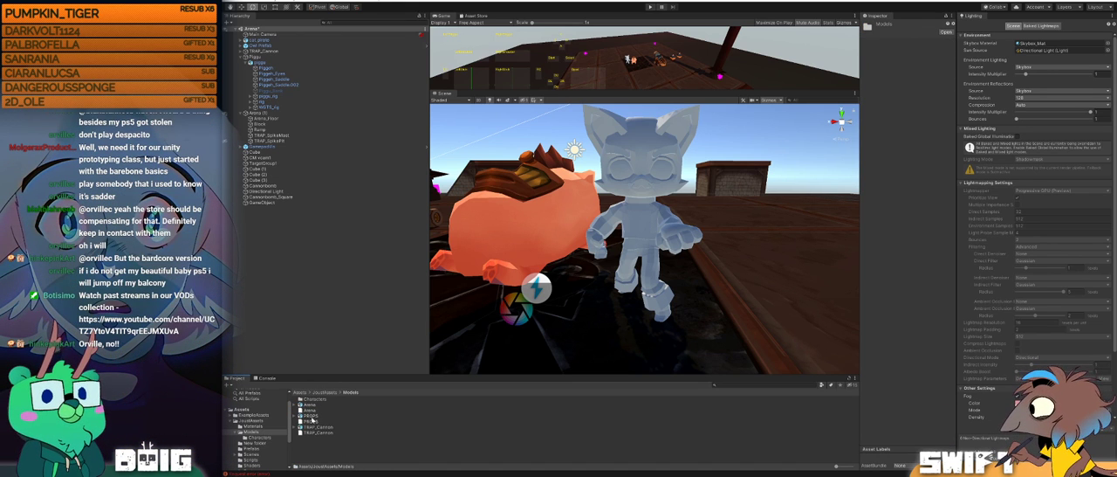
double_click(312, 400)
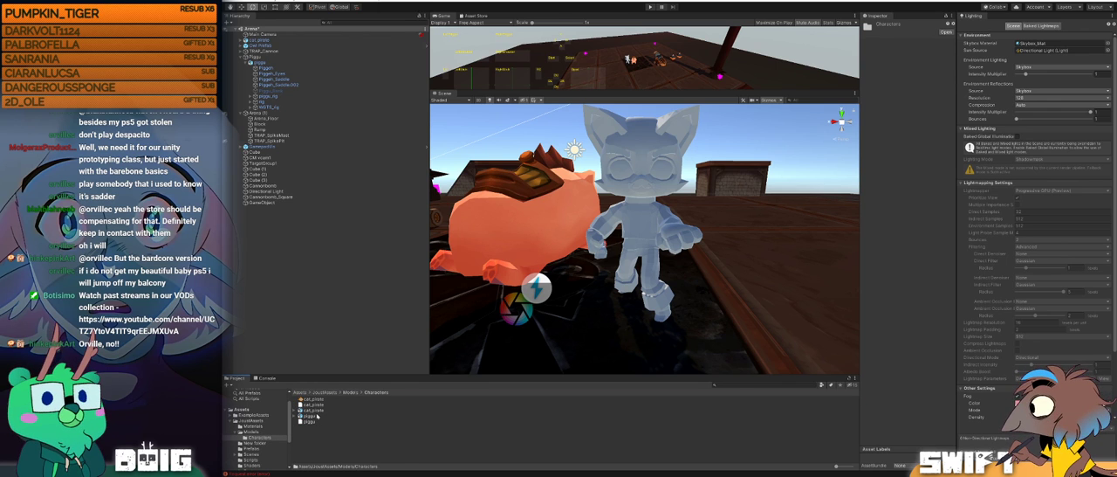
left_click(318, 413)
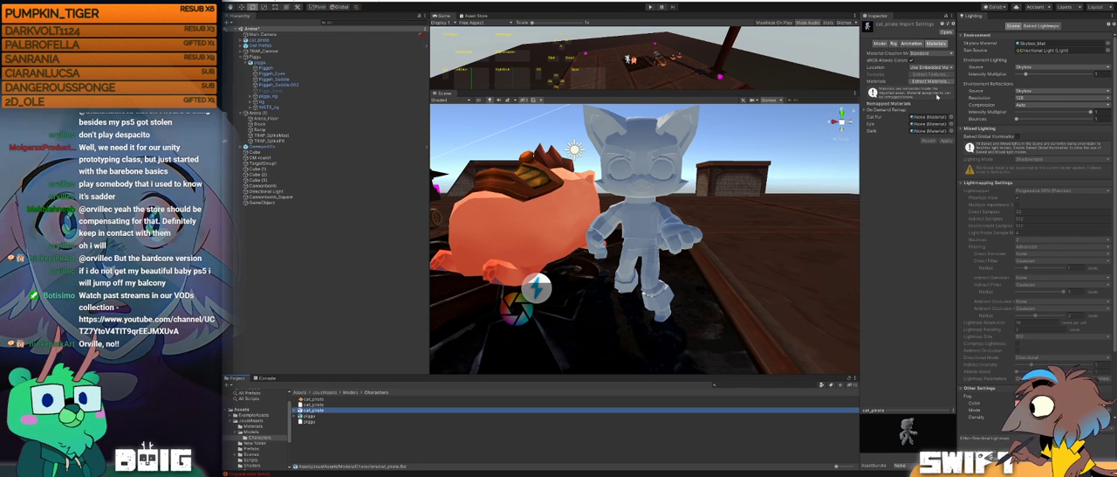
left_click(953, 123)
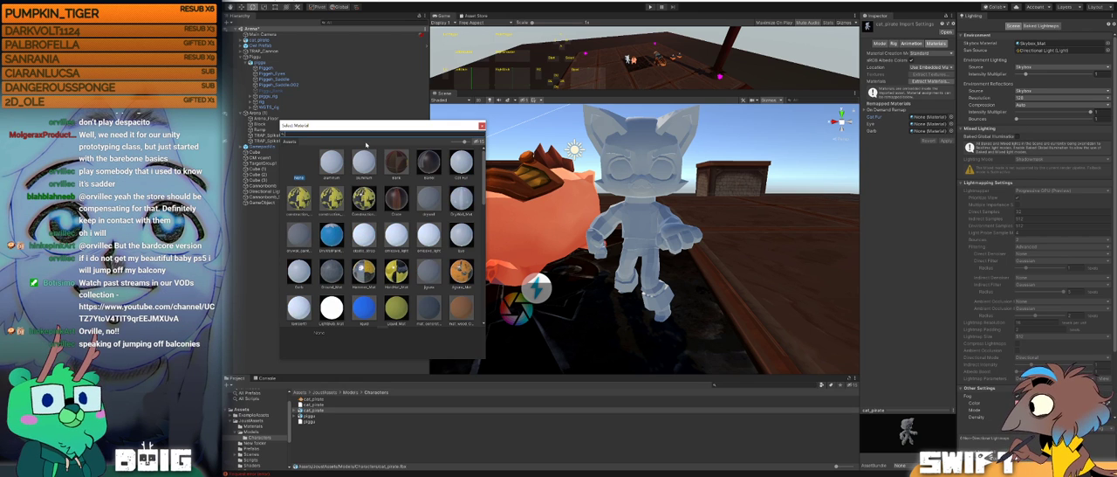
type("fur")
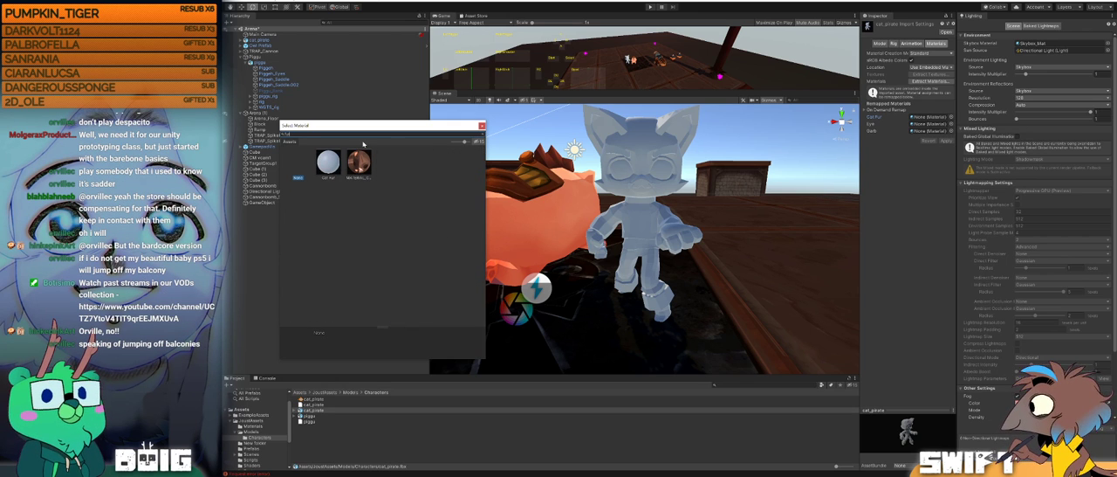
double_click(364, 167)
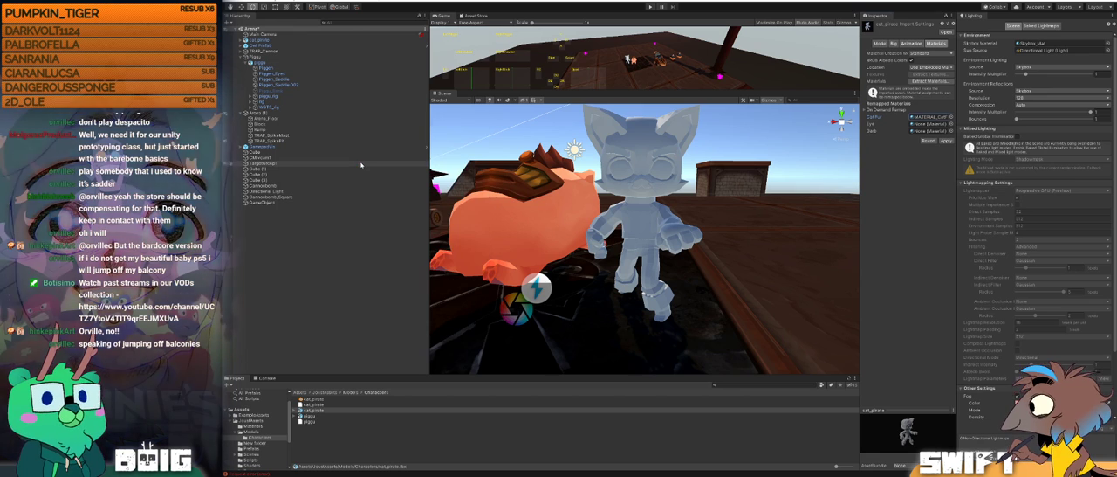
Step: Remap the model's Eye material to MATERIAL_CatEye and Garb to MATERIAL_Garb, and apply the import settings
left_click(950, 124)
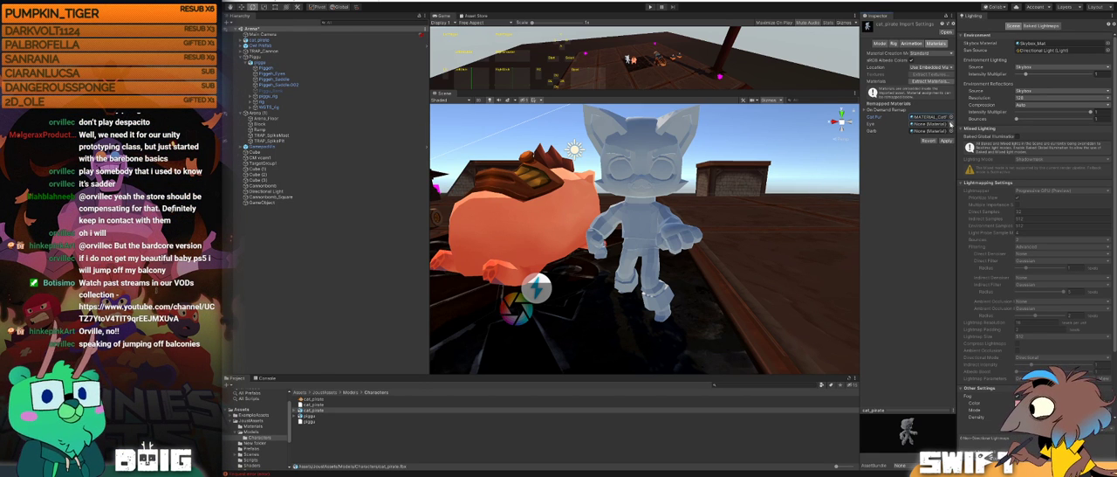
type("eye")
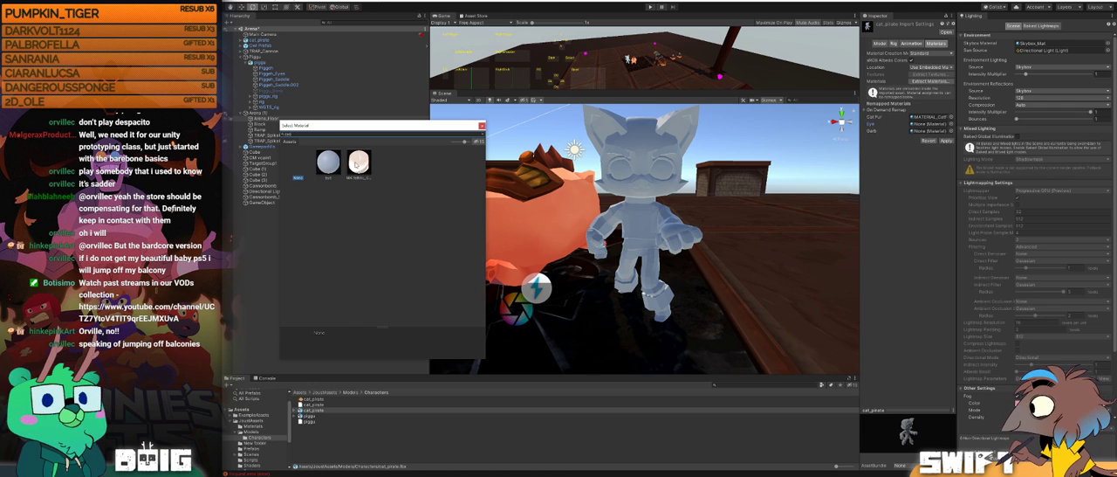
left_click(358, 164)
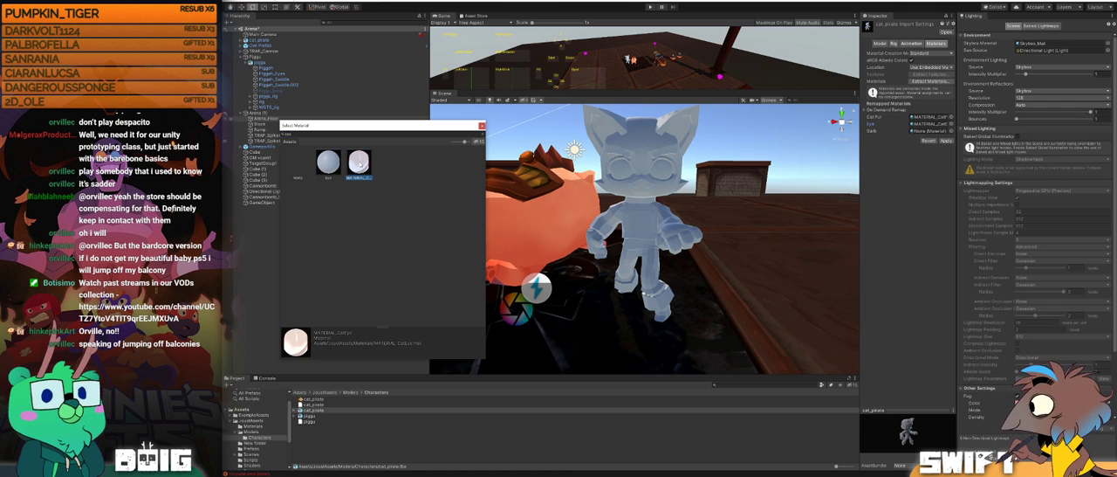
left_click(952, 131)
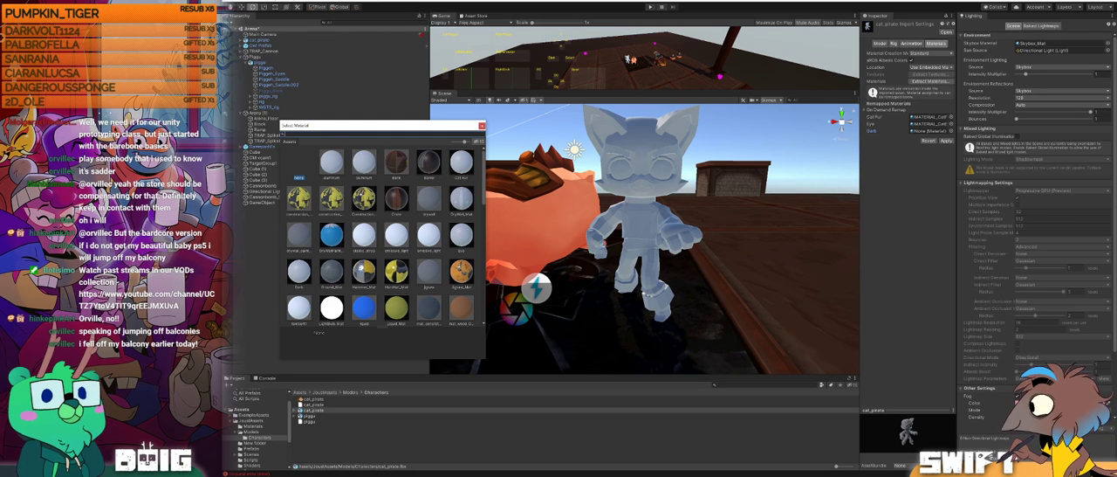
type("garb")
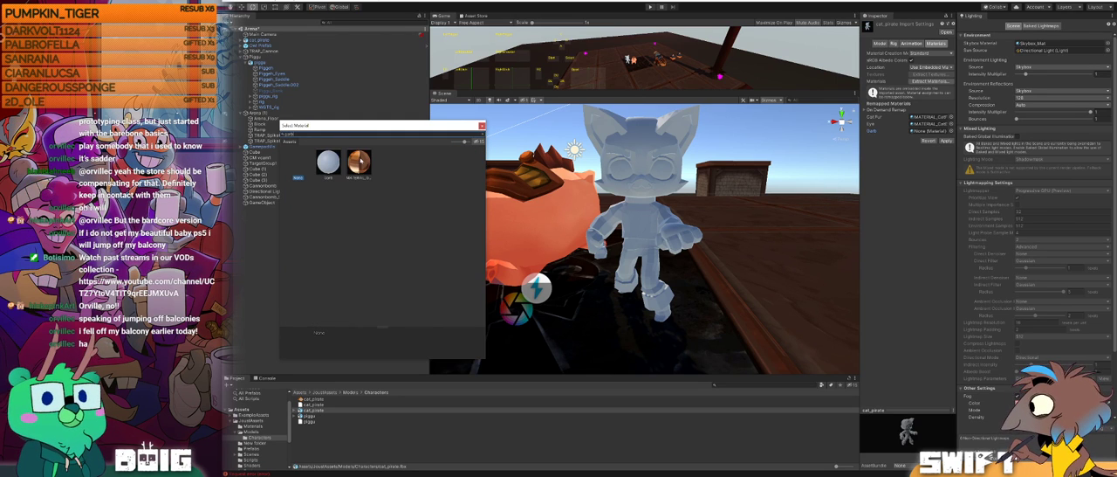
double_click(361, 160)
left_click(943, 140)
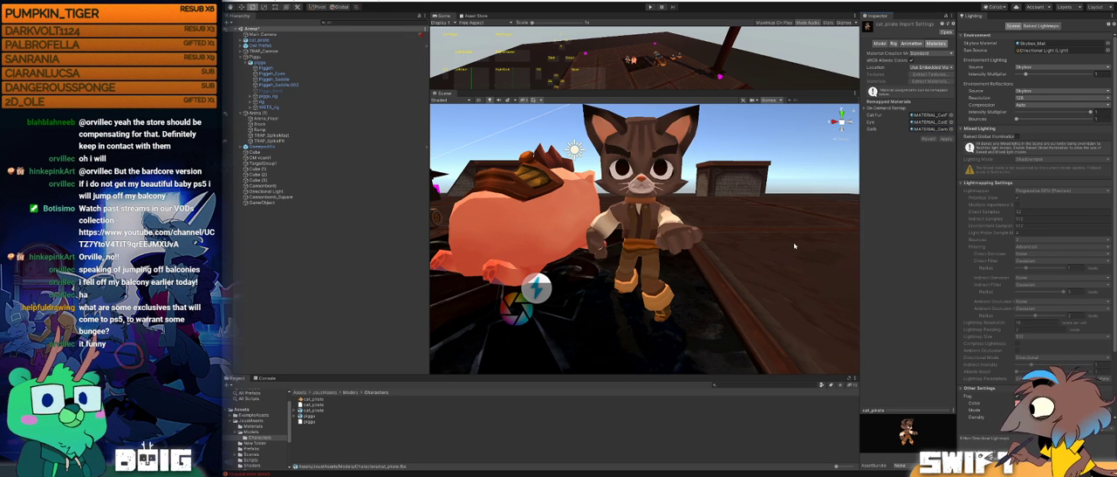
Step: Set the cat_pirate model's Normals import option to Calculate, apply it, and check the cat's shading in the scene
left_click_drag(701, 196, 689, 214, "alt")
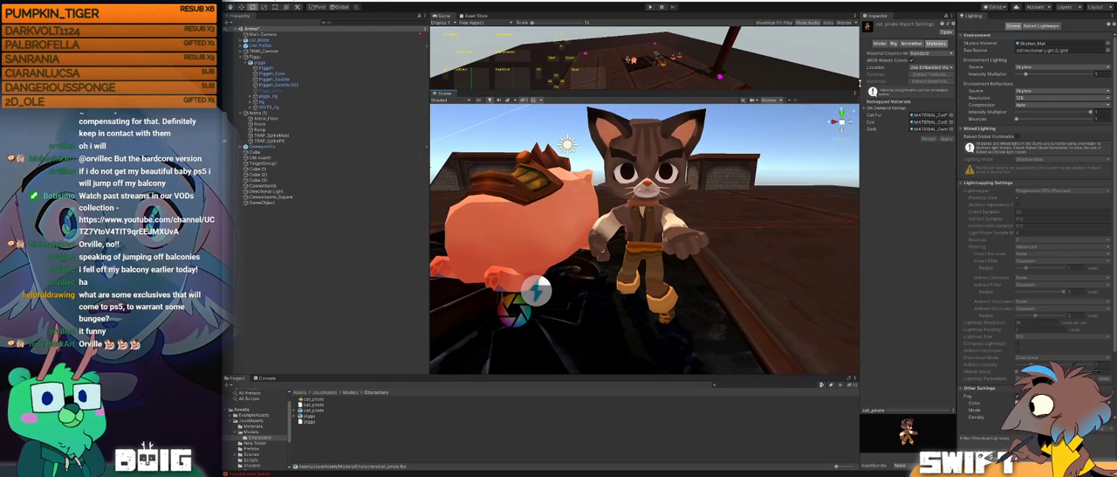
left_click(880, 42)
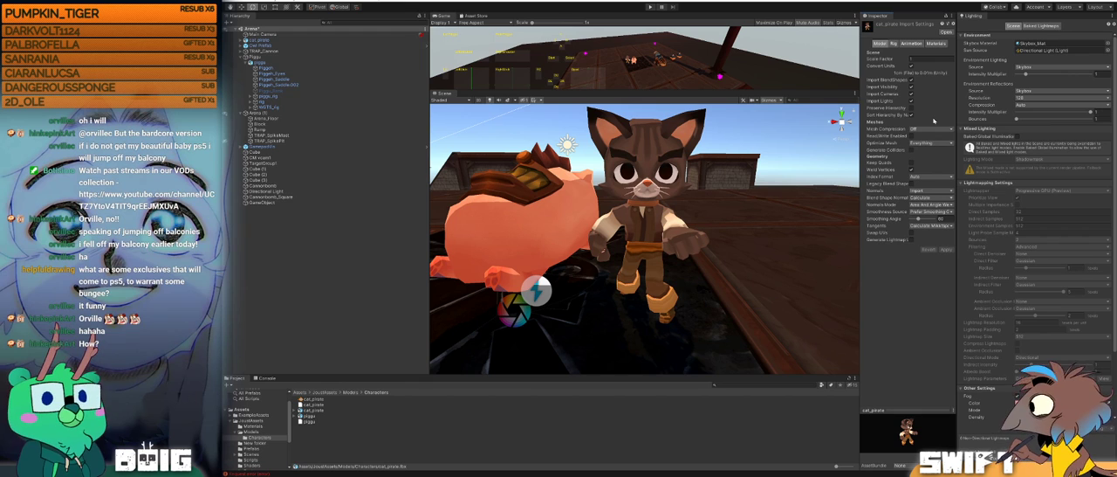
left_click(944, 191)
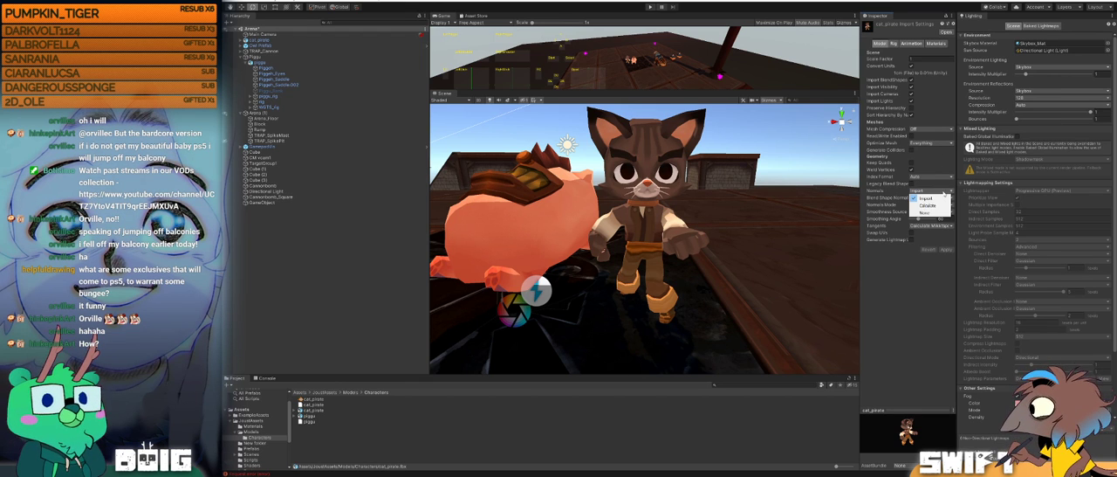
left_click(939, 204)
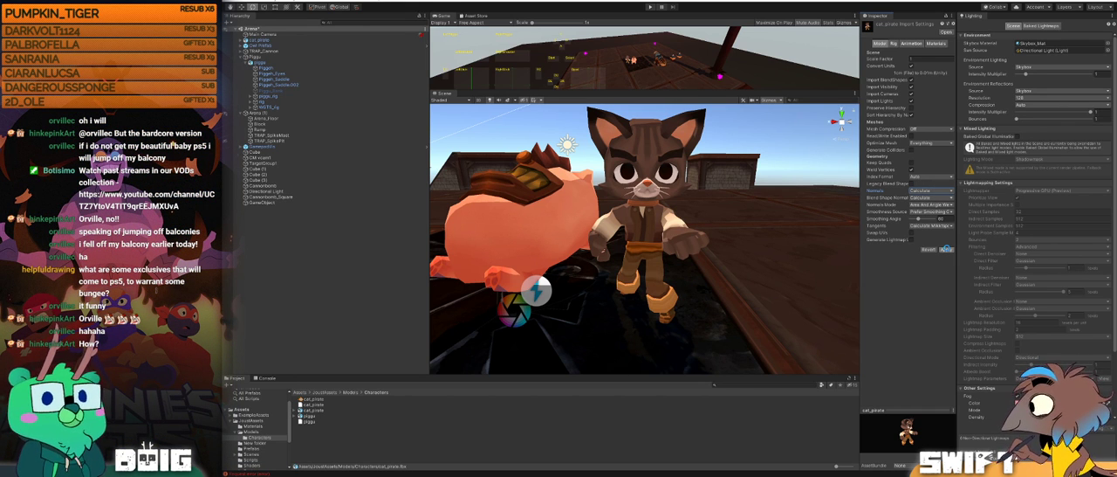
left_click(946, 249)
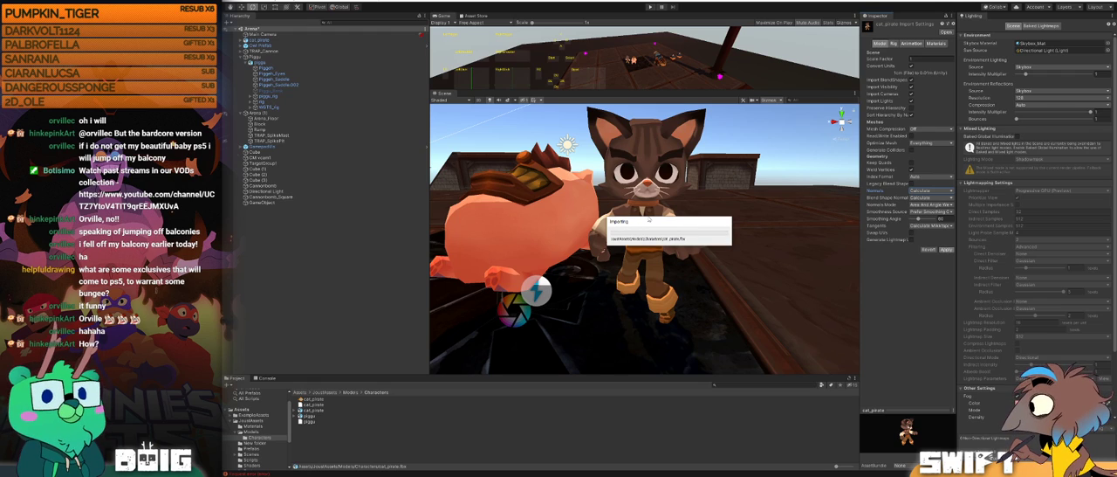
left_click_drag(671, 210, 764, 207, "alt")
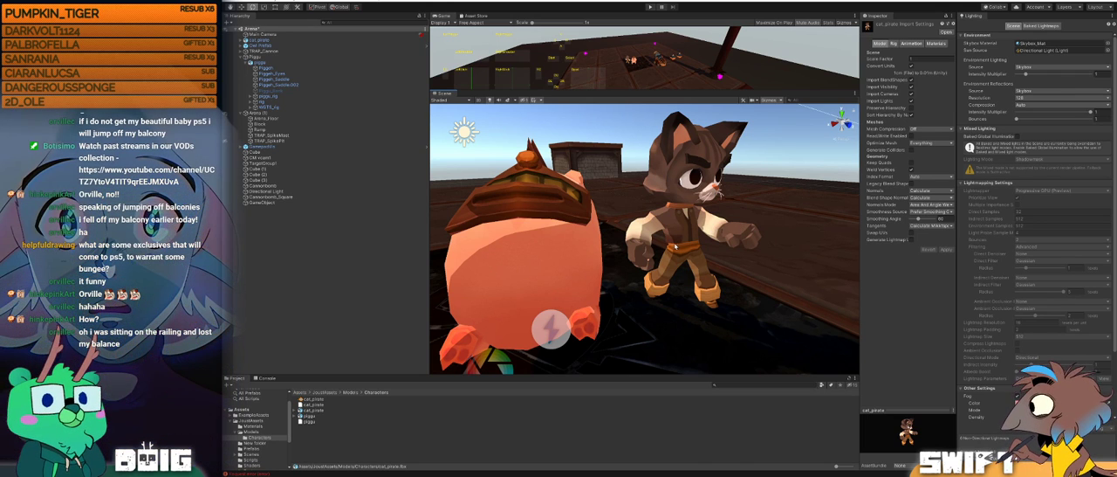
left_click_drag(651, 214, 566, 219, "alt")
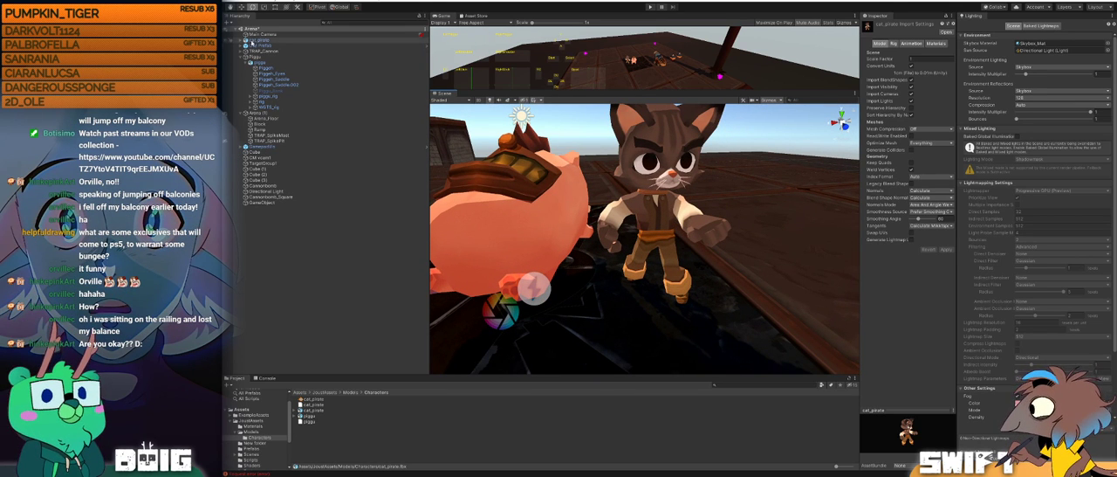
Step: Select cat_pirate in the scene and rotate it around its vertical axis to check the shading from several sides
left_click(256, 42)
left_click_drag(640, 302, 821, 268)
left_click_drag(722, 200, 436, 182, "alt")
scroll(654, 174, "up", 3)
middle_click_drag(655, 173, 680, 213)
left_click_drag(679, 213, 575, 232, "alt")
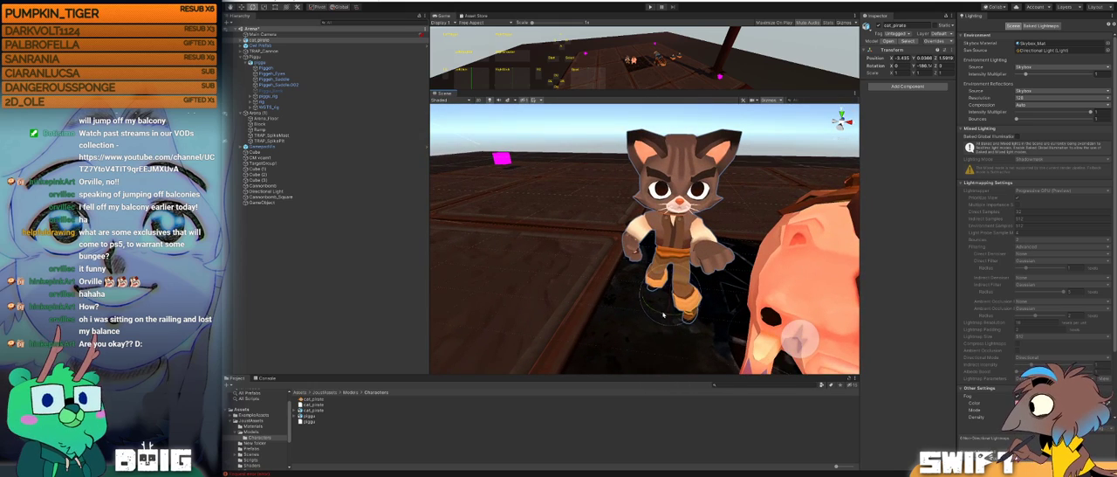
left_click_drag(656, 315, 584, 286)
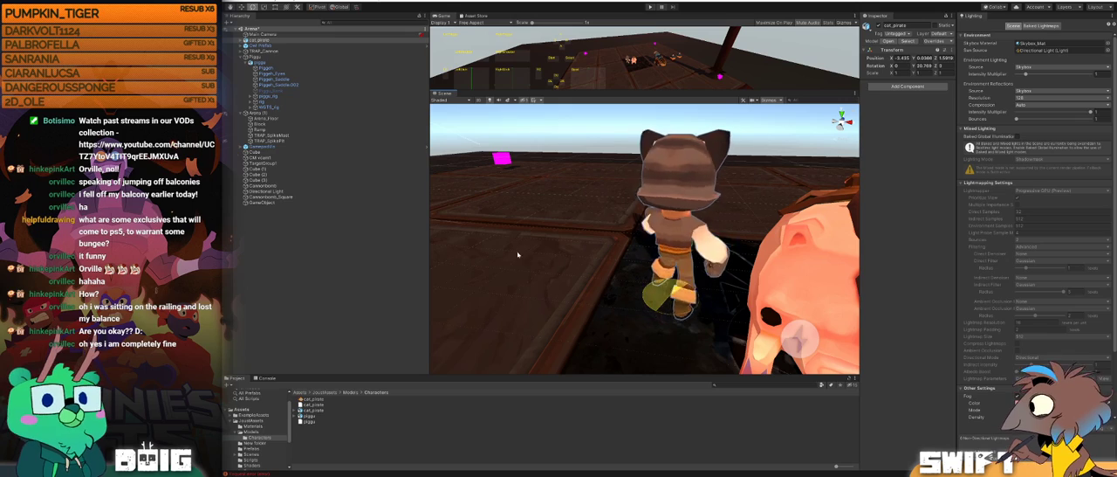
left_click_drag(664, 252, 630, 193)
middle_click_drag(646, 251, 636, 203)
middle_click_drag(659, 247, 644, 320)
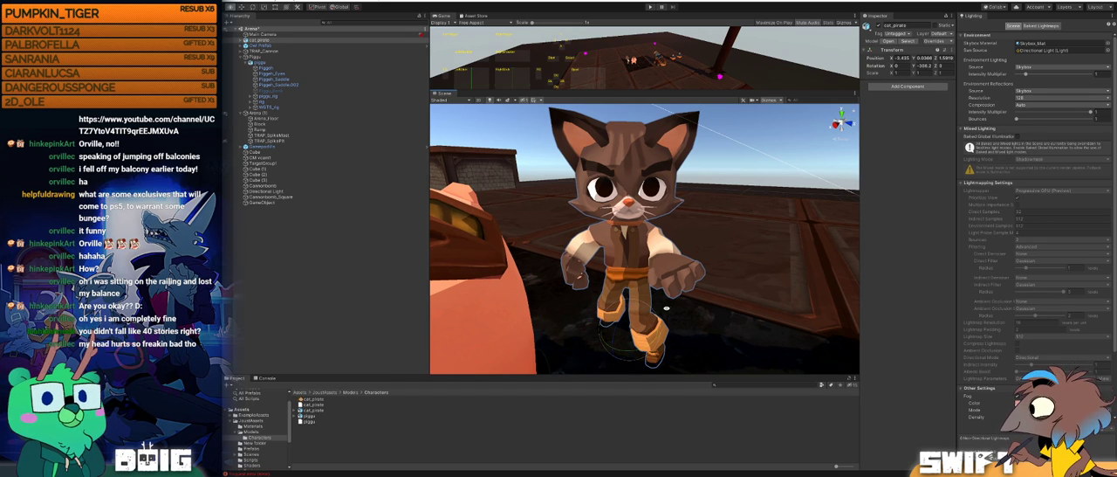
left_click_drag(668, 280, 706, 318, "alt")
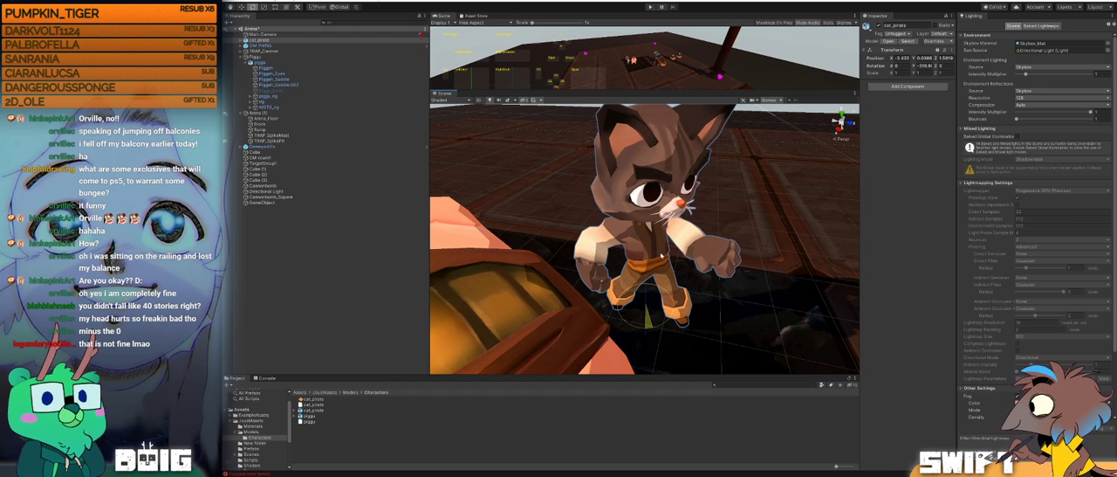
Step: Select the cat's _BODY_ mesh and set the Toon Brightness of MATERIAL_CatFur to 0.25
left_click(245, 41)
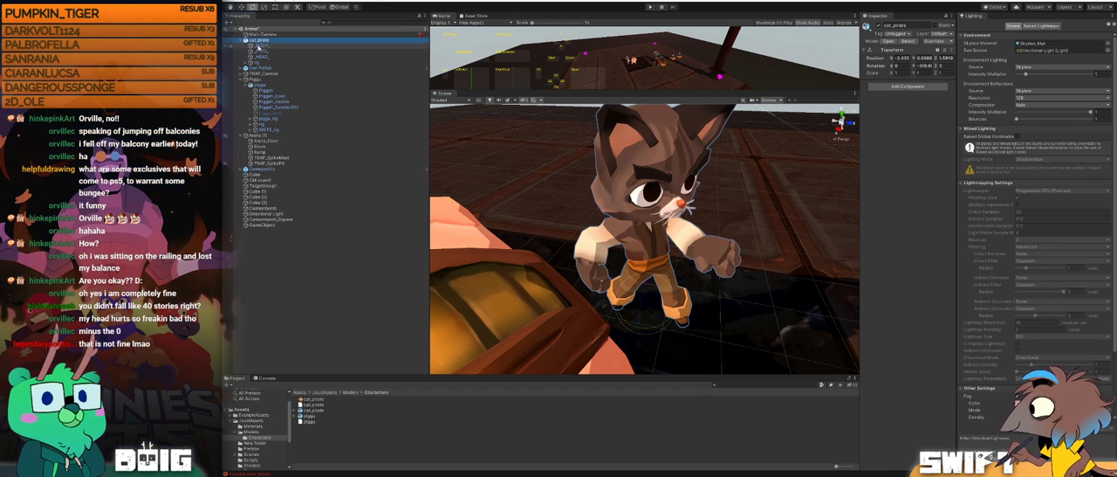
left_click(258, 46)
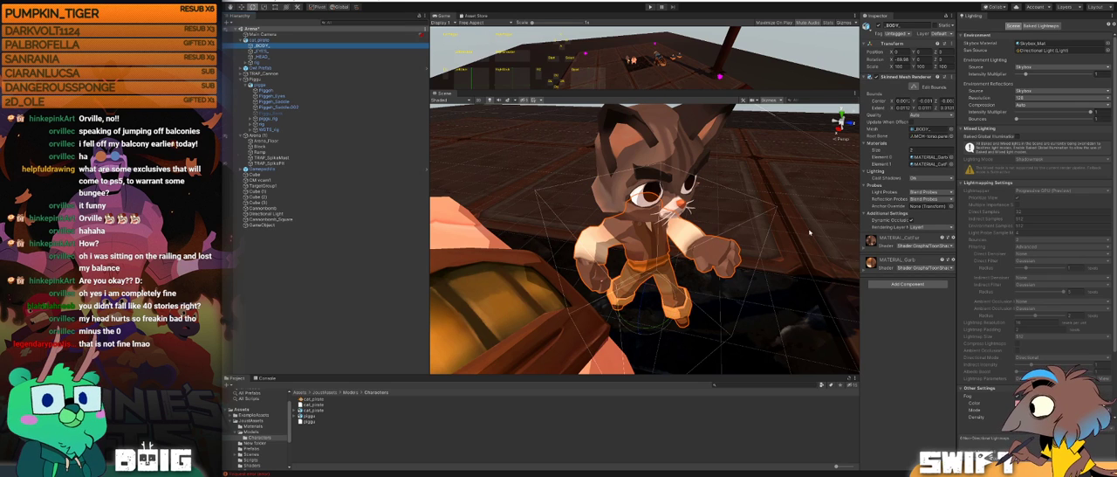
left_click(864, 251)
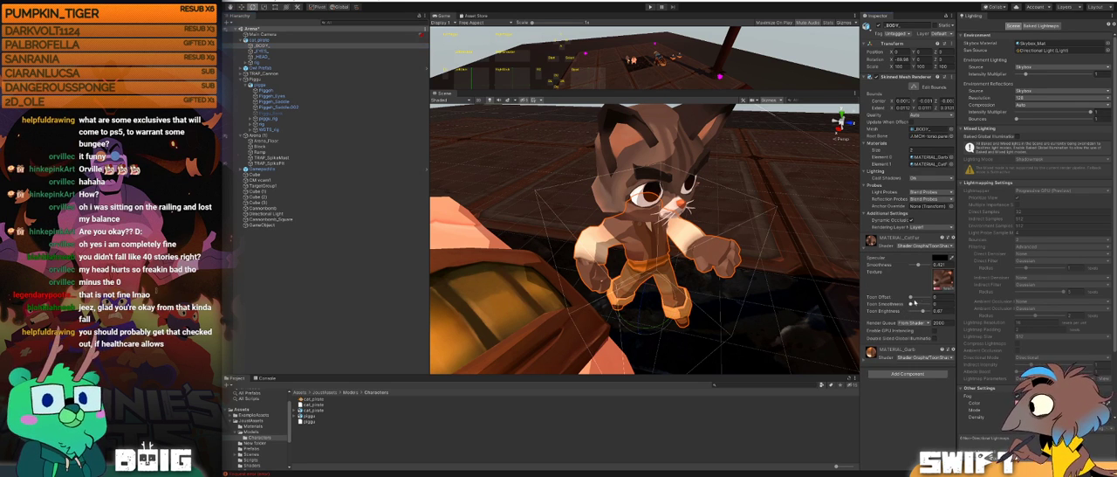
left_click_drag(923, 311, 917, 313)
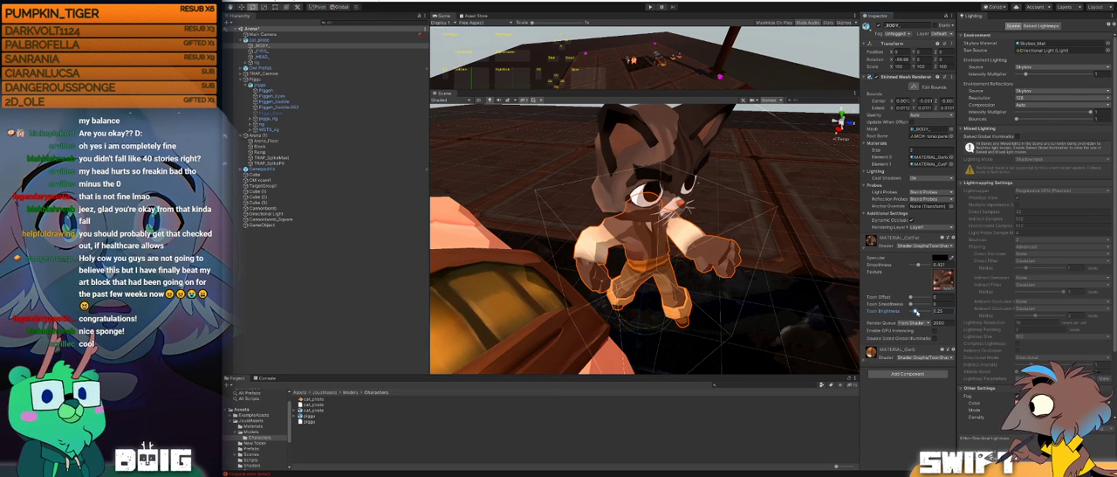
left_click_drag(745, 260, 703, 223, "alt")
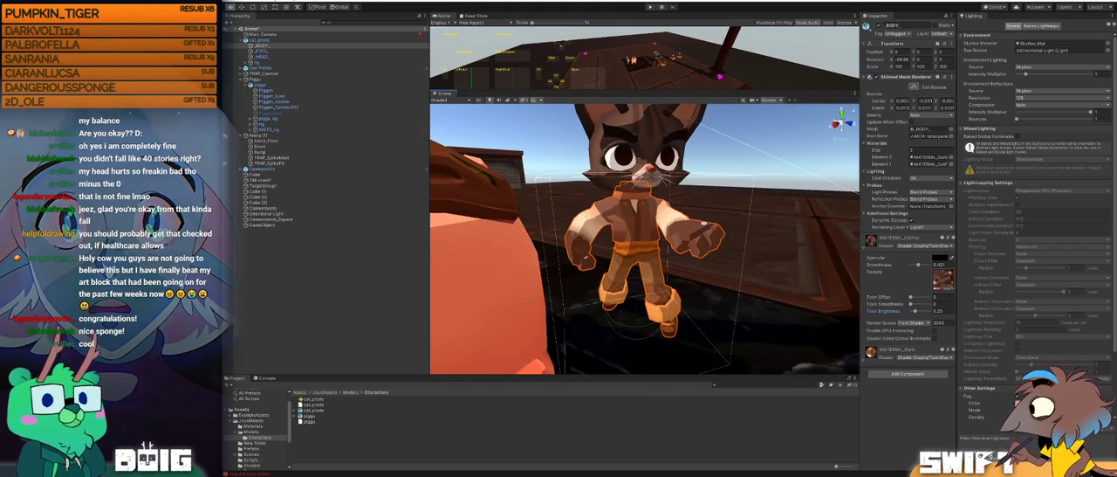
Step: Try a Toon Brightness of 0 on MATERIAL_CatFur, set it to about 0.48, and deselect the mesh
left_click_drag(915, 312, 910, 307)
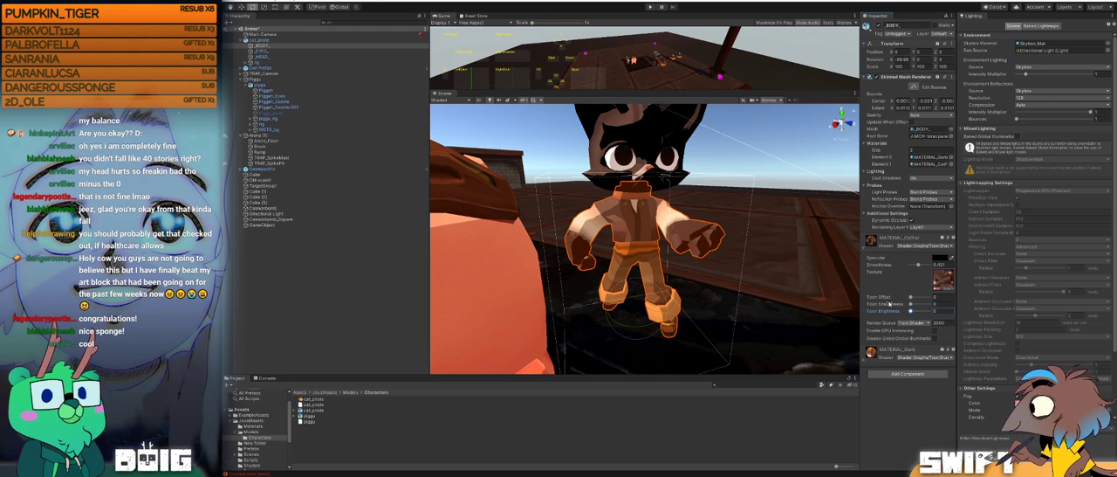
left_click_drag(693, 227, 776, 247, "alt")
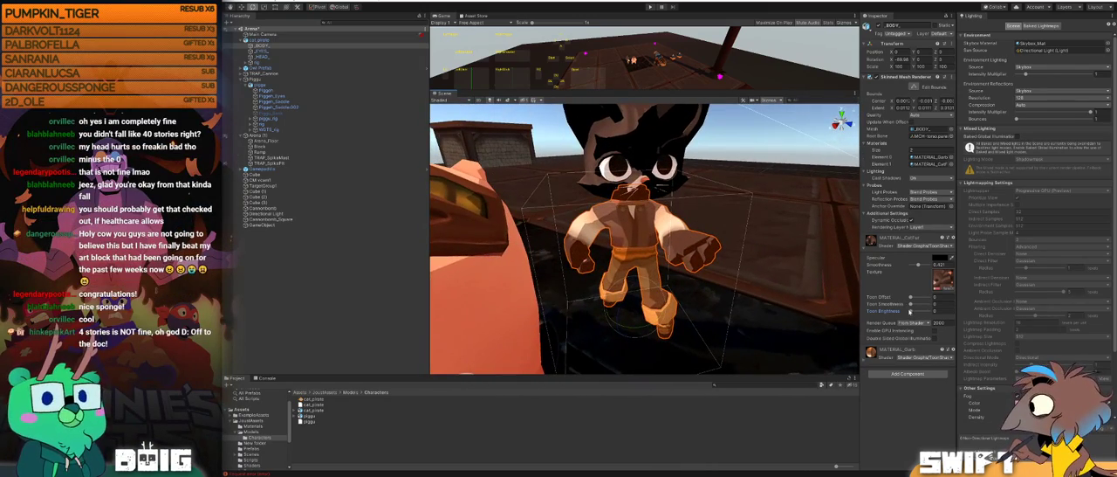
left_click_drag(911, 311, 919, 311)
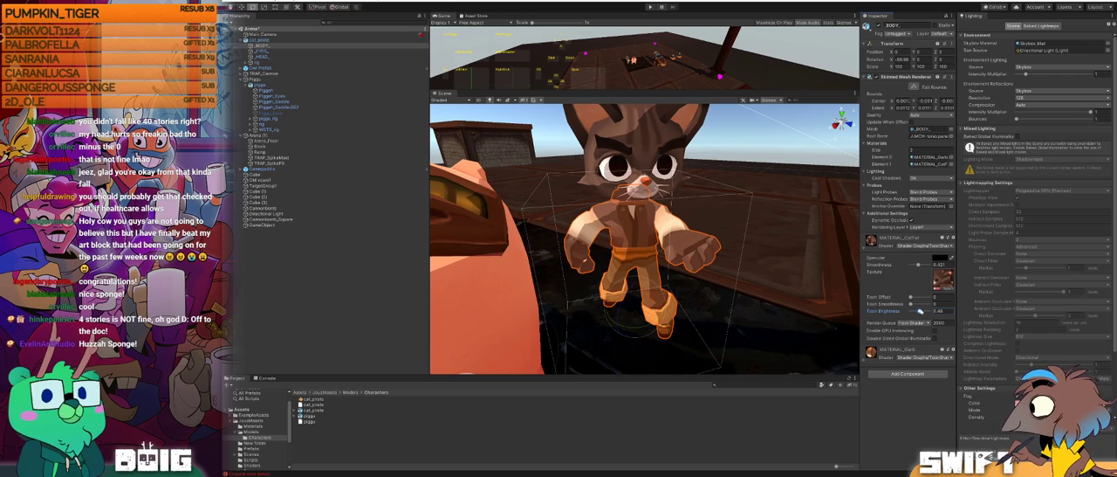
scroll(706, 190, "down", 4)
left_click_drag(706, 189, 656, 237, "alt")
scroll(656, 240, "down", 2)
left_click(542, 137)
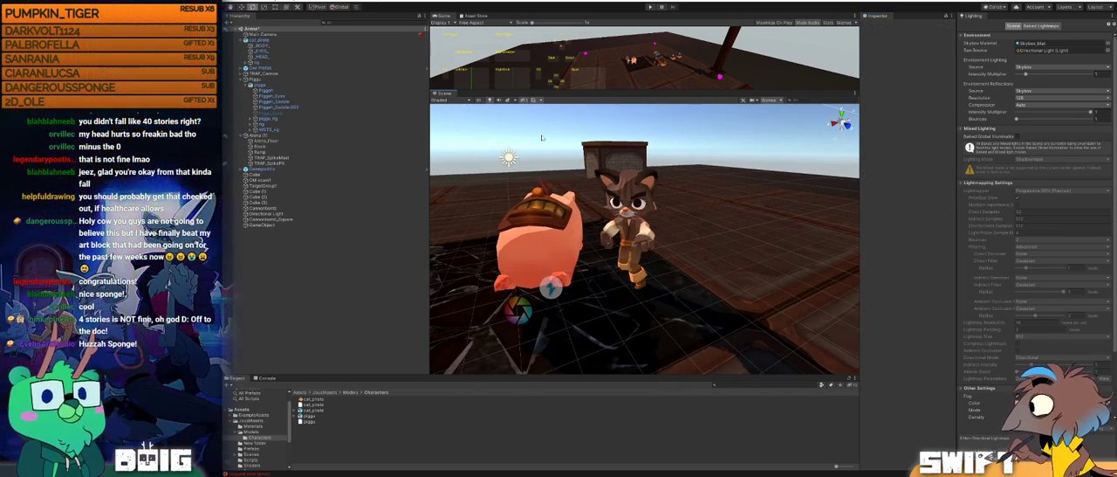
Step: Select the Directional Light beside the characters and examine how it lights the cat, the pig and the whole arena
left_click_drag(645, 227, 762, 244, "alt")
left_click_drag(604, 240, 825, 248, "alt")
left_click(720, 156)
mouse_move(563, 205)
left_mouse_down("alt")
mouse_move(583, 200)
mouse_move(566, 186)
mouse_move(569, 165)
mouse_move(603, 173)
mouse_move(444, 182)
mouse_move(940, 201)
mouse_move(431, 232)
left_mouse_up("alt")
left_click_drag(716, 207, 670, 204)
scroll(630, 206, "down", 3)
scroll(671, 204, "up", 2)
left_click_drag(572, 250, 753, 282, "alt")
scroll(752, 282, "down", 3)
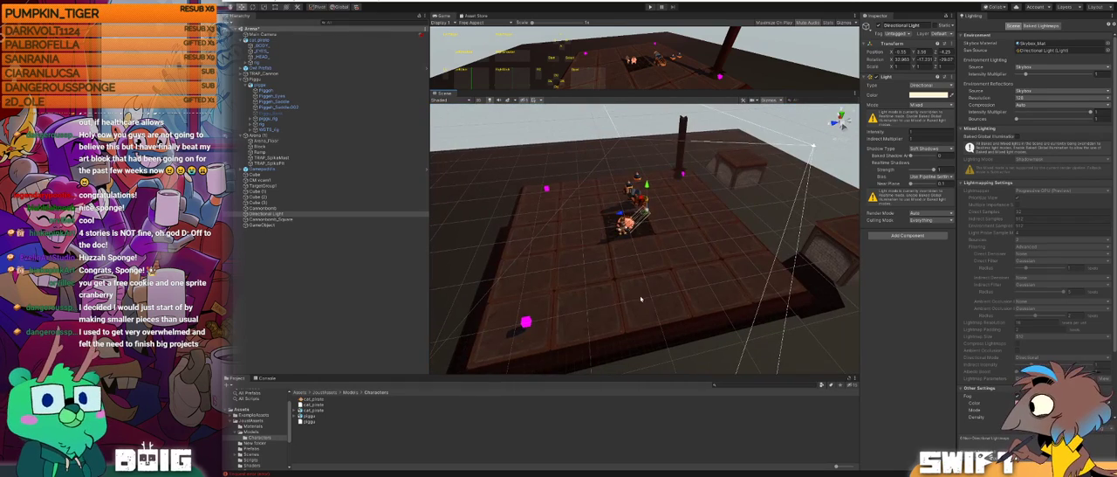
Step: Examine the shadows on the arena floor and the shading of the cat and pig from several angles
left_click(640, 298)
left_click_drag(640, 299, 731, 268, "alt")
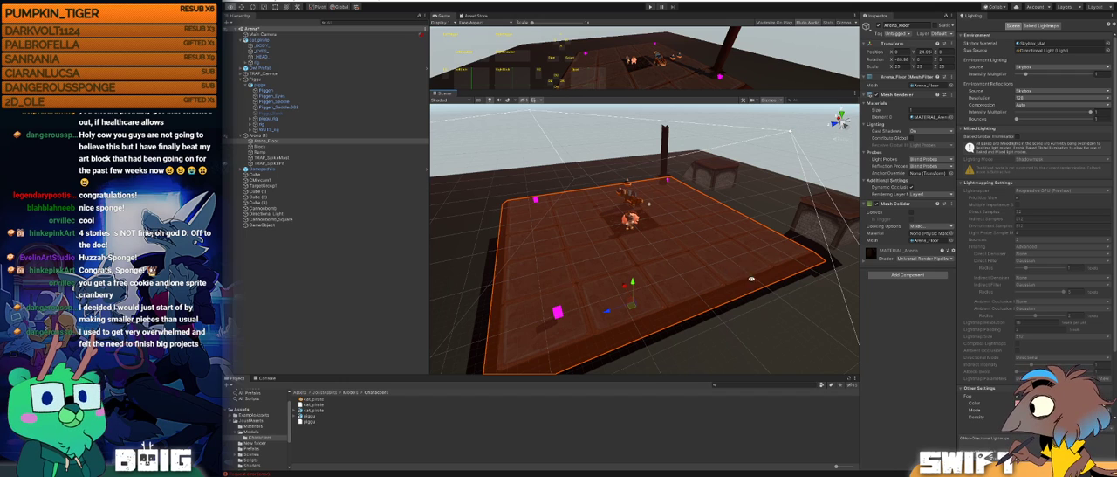
left_click_drag(754, 279, 741, 244, "alt")
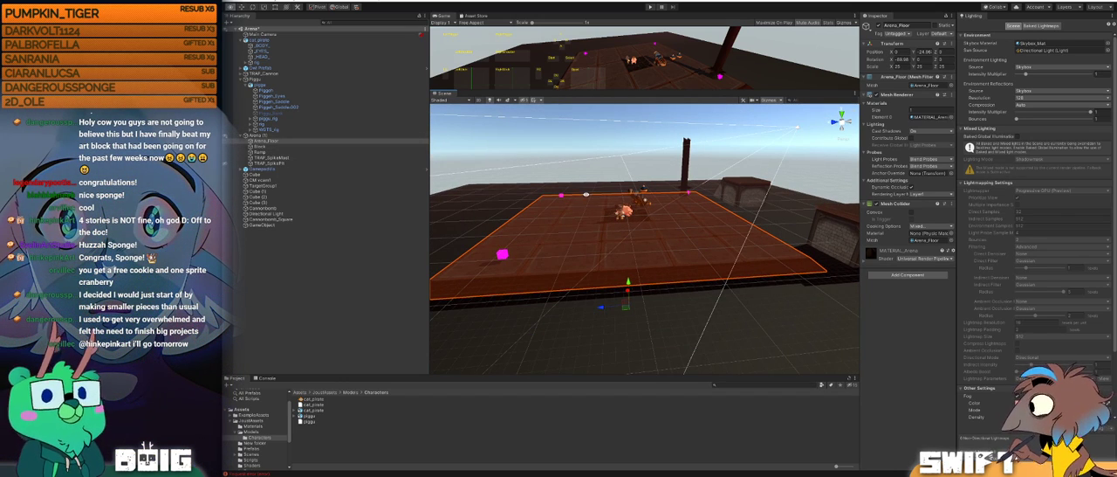
scroll(586, 194, "up", 5)
left_click_drag(586, 194, 664, 205, "alt")
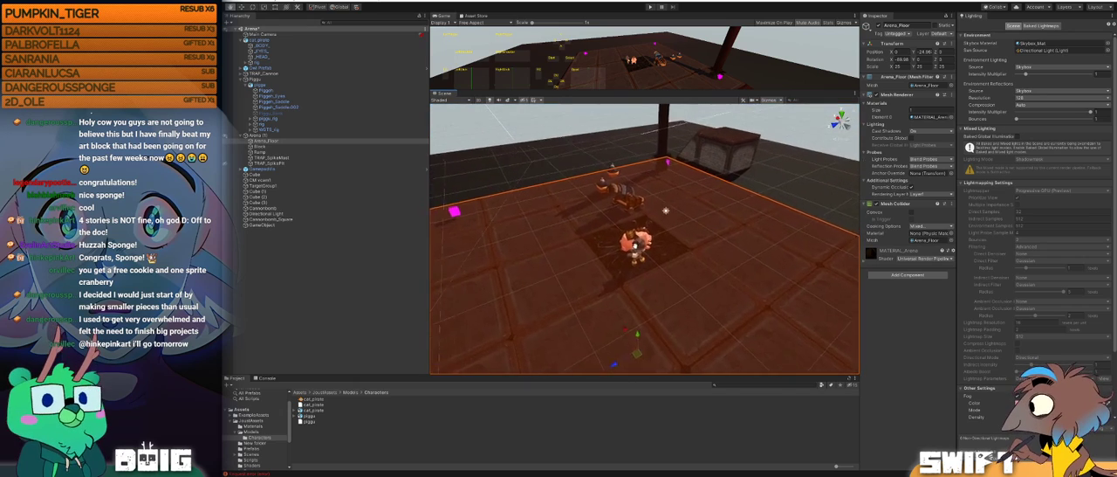
middle_click_drag(634, 242, 643, 282)
scroll(644, 282, "up", 3)
left_click_drag(643, 281, 563, 243, "alt")
scroll(639, 229, "up", 4)
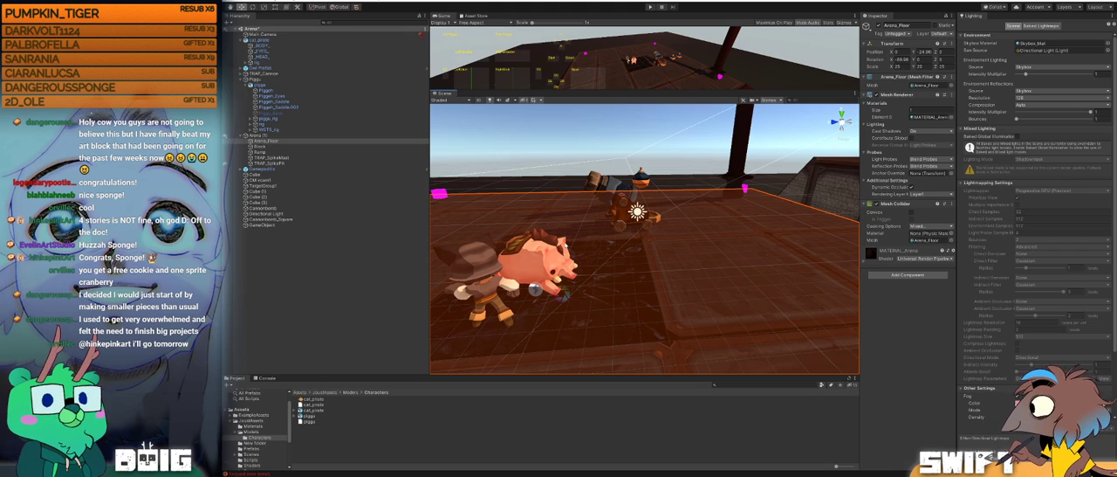
middle_click_drag(579, 249, 642, 234)
left_click_drag(633, 237, 587, 234, "alt")
scroll(630, 253, "up", 3)
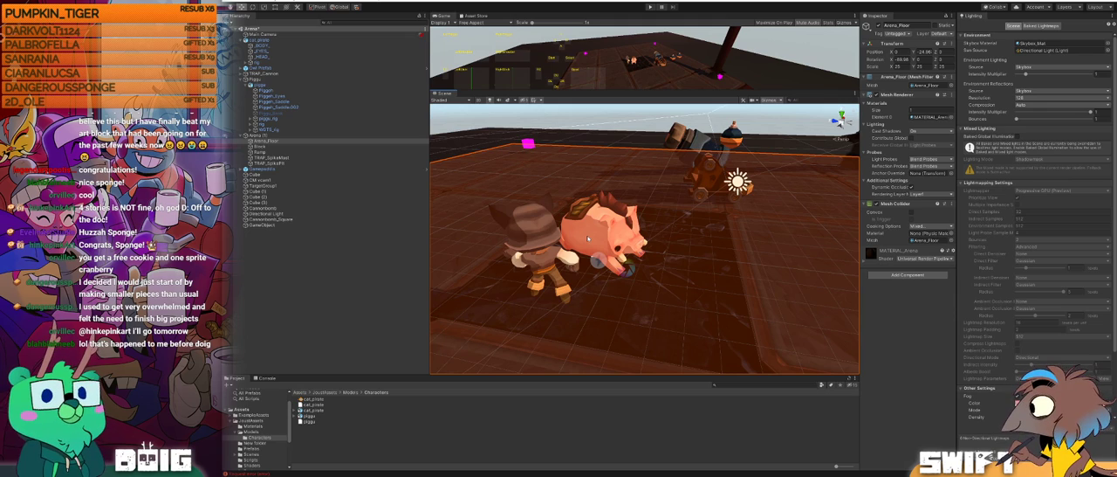
Step: Select the Directional Light again and rotate it to change the direction of the sunlight
left_click_drag(625, 232, 772, 207, "alt")
left_click(758, 159)
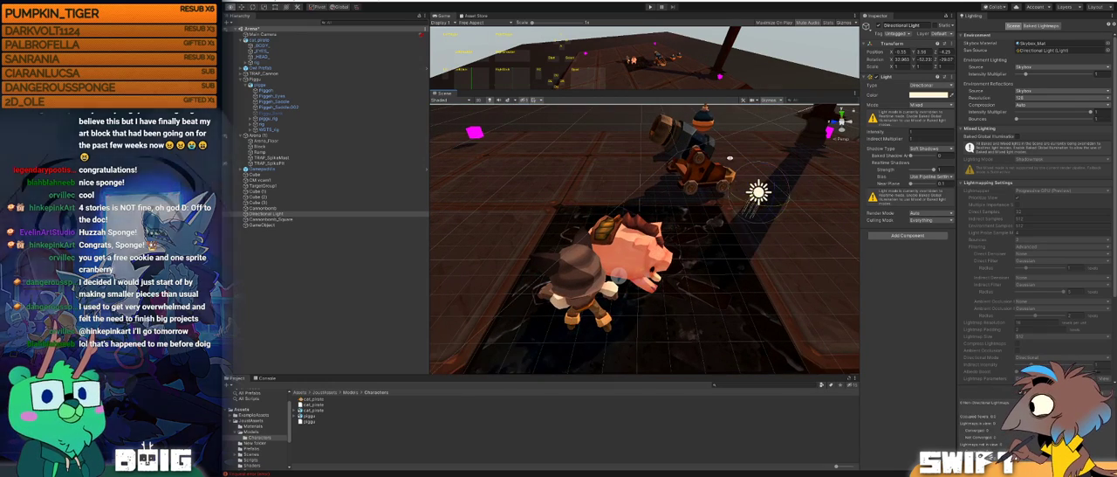
middle_click_drag(742, 136, 623, 221)
left_click_drag(623, 221, 733, 145, "alt")
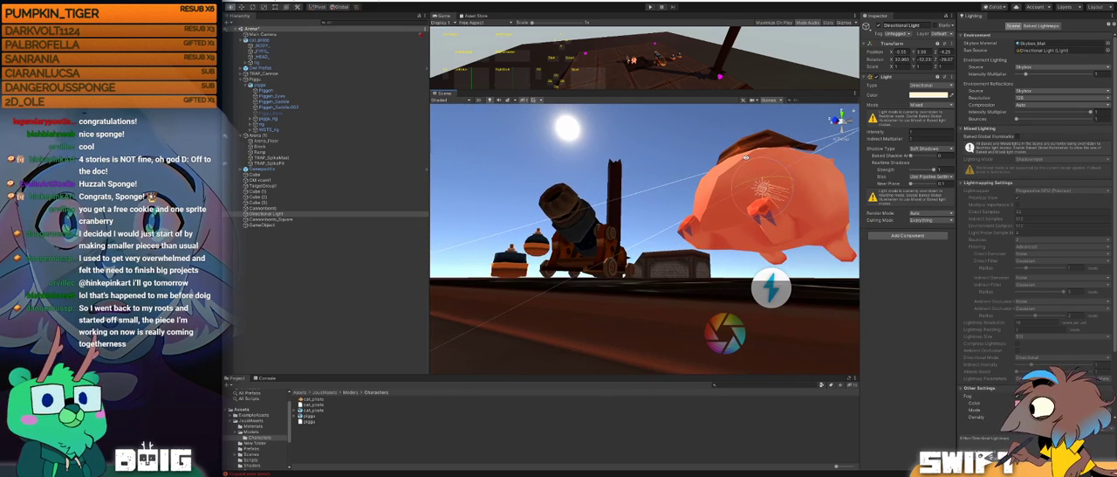
mouse_move(764, 179)
left_mouse_down()
mouse_move(671, 181)
mouse_move(759, 180)
mouse_move(714, 200)
mouse_move(737, 197)
mouse_move(747, 178)
mouse_move(749, 228)
mouse_move(697, 240)
mouse_move(718, 213)
mouse_move(686, 271)
mouse_move(652, 288)
mouse_move(680, 278)
mouse_move(709, 238)
left_mouse_up()
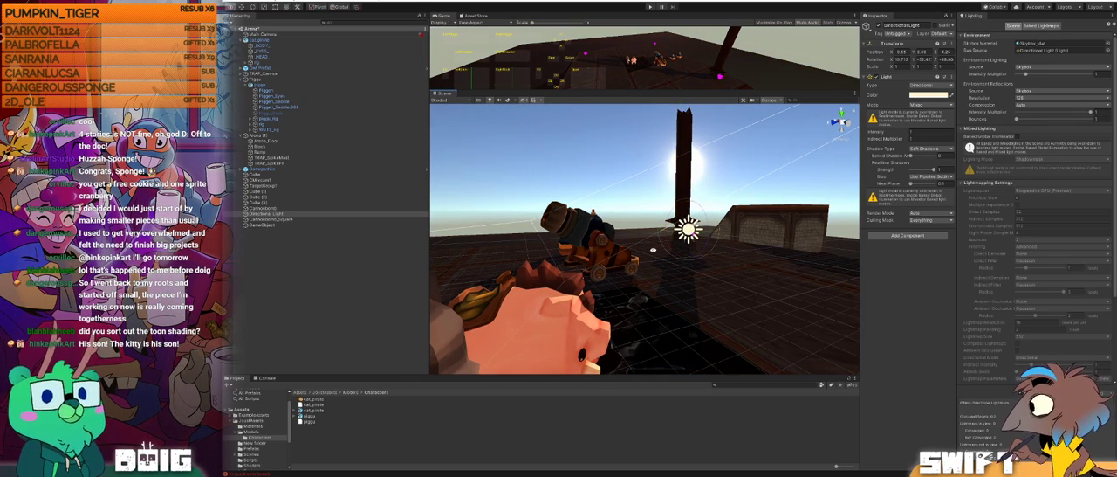
Step: Rotate the Directional Light further, comparing the shading on the cat's front and back with the pig's
mouse_move(657, 268)
left_mouse_down("alt")
mouse_move(618, 270)
mouse_move(646, 271)
mouse_move(610, 255)
mouse_move(647, 257)
left_mouse_up("alt")
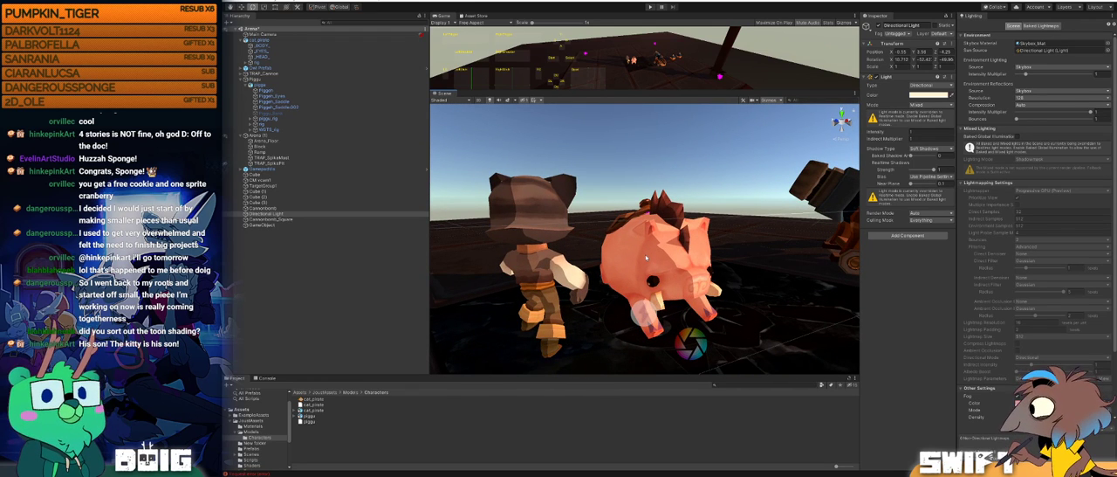
left_click_drag(646, 257, 660, 219, "alt")
scroll(683, 208, "up", 3)
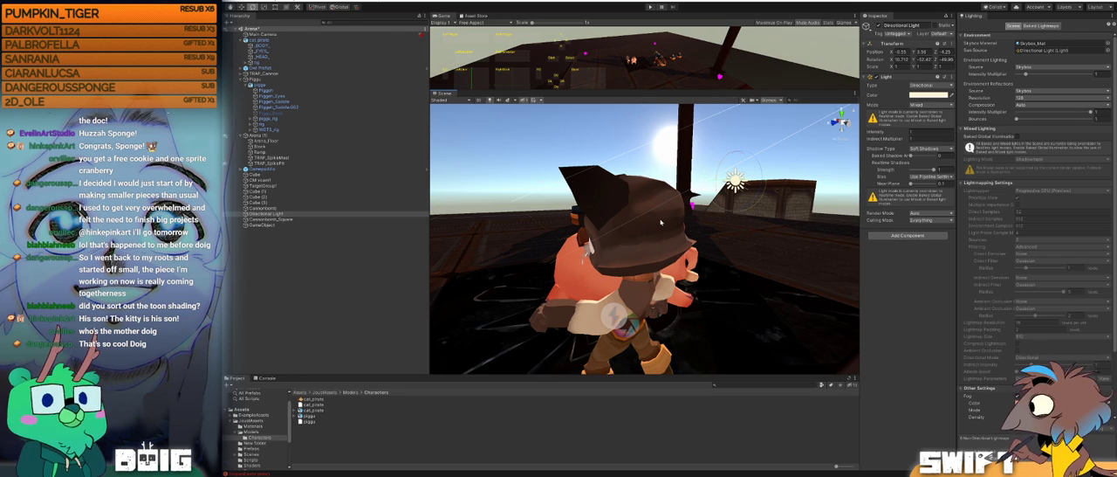
left_click_drag(664, 223, 611, 244, "alt")
scroll(595, 204, "down", 3)
middle_click_drag(595, 204, 560, 225)
left_click_drag(561, 225, 654, 211, "alt")
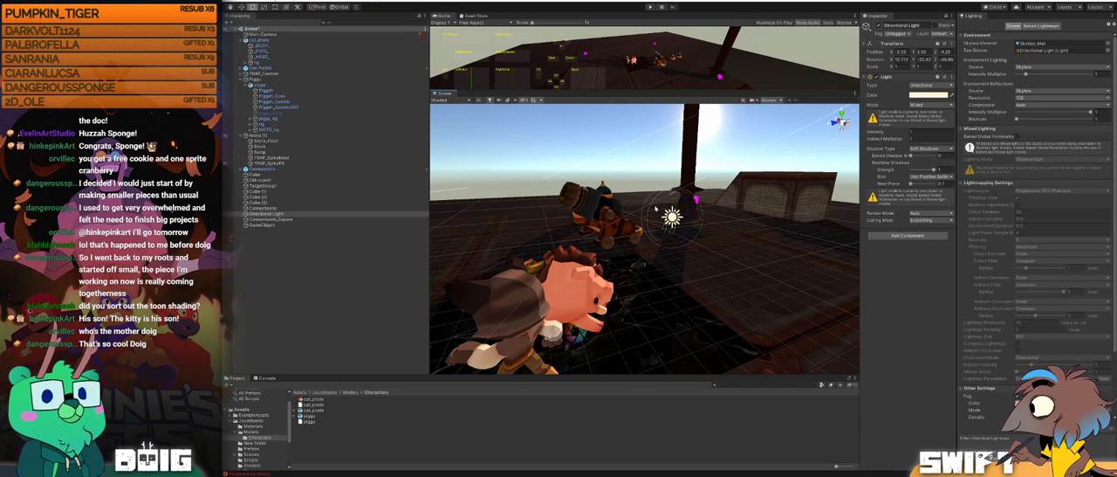
left_click_drag(669, 225, 658, 223)
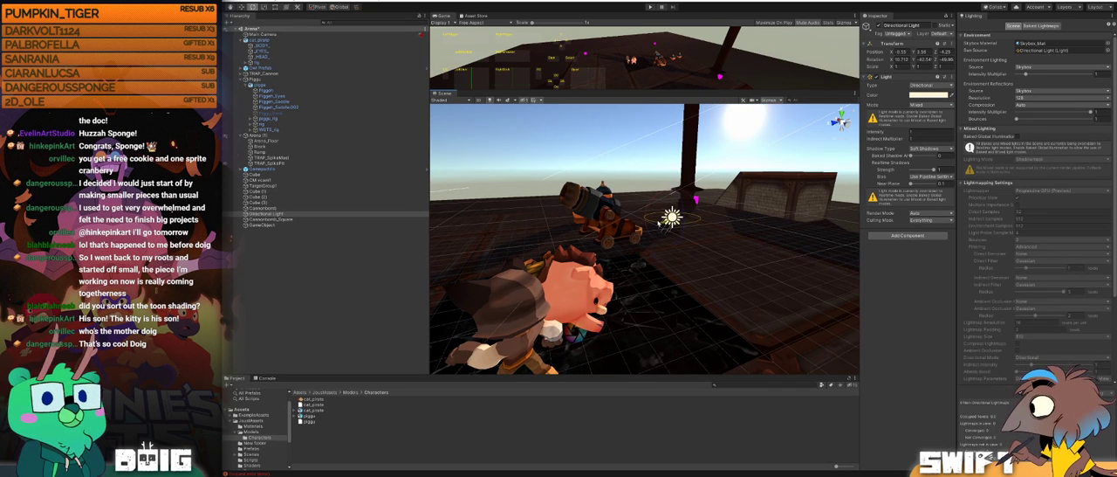
middle_click_drag(629, 240, 566, 240)
left_click_drag(564, 240, 581, 190, "alt")
left_click_drag(632, 234, 714, 234, "alt")
left_click_drag(556, 194, 565, 179, "alt")
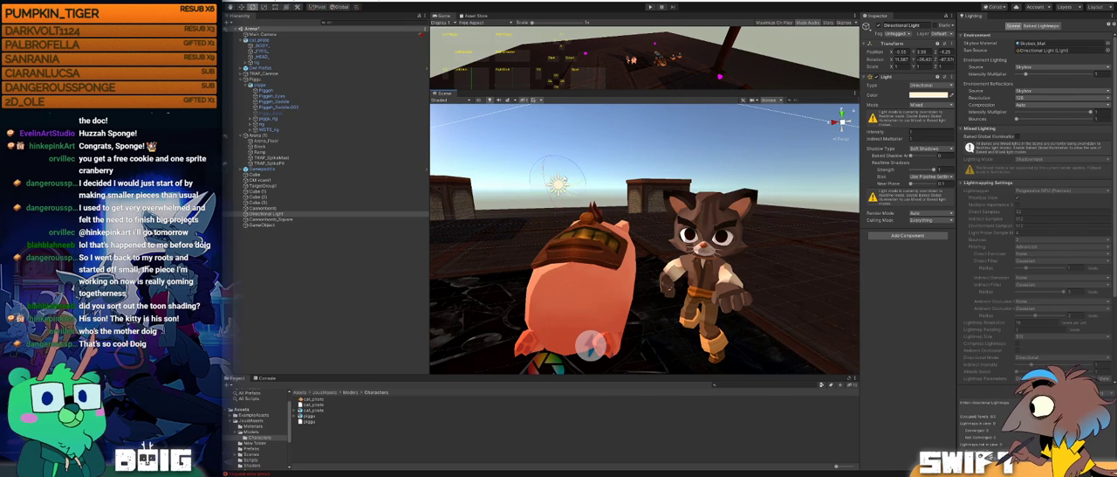
Step: Try an orange-red colour on the Directional Light and check how it tints the pig and the cat
left_click(929, 95)
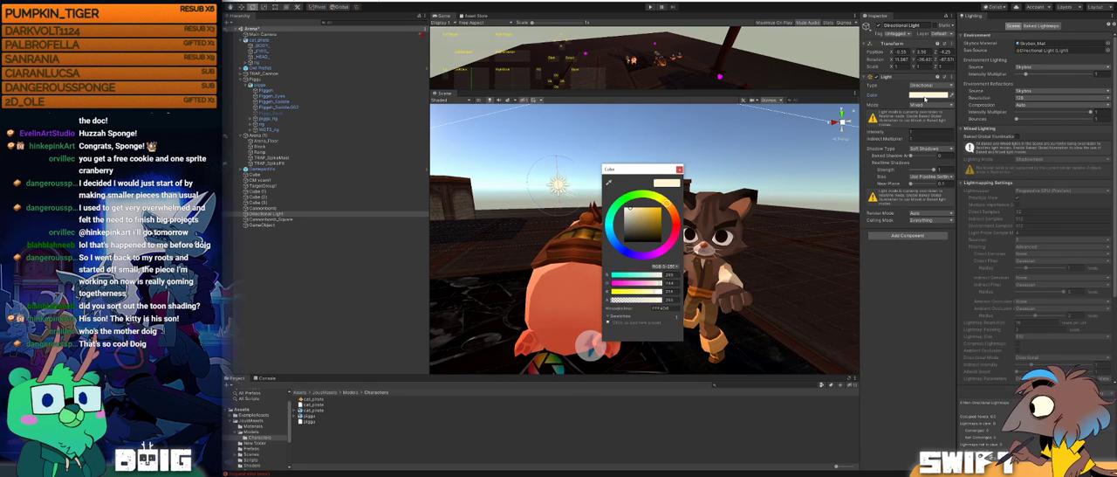
left_click_drag(636, 172, 937, 165)
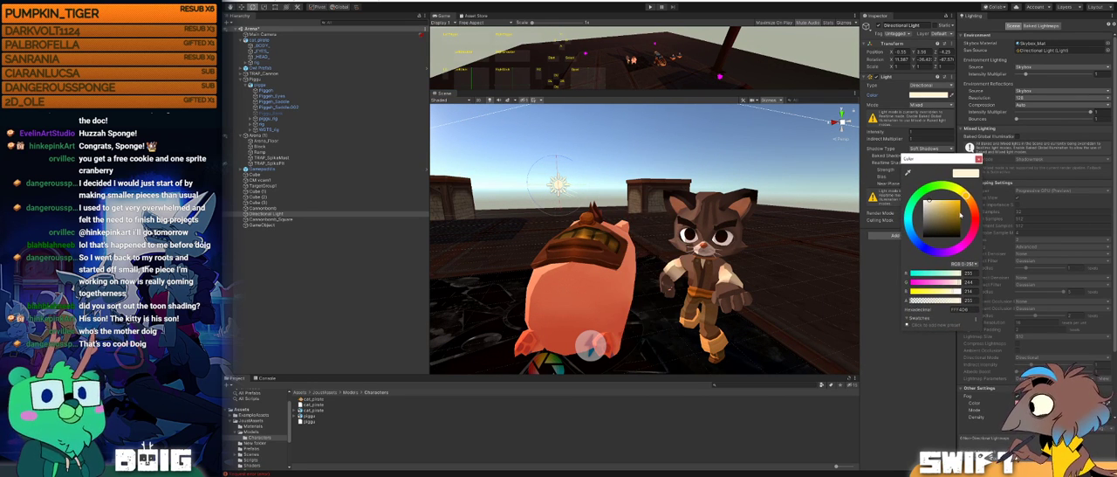
mouse_move(971, 202)
left_mouse_down()
mouse_move(980, 207)
mouse_move(953, 208)
left_mouse_up()
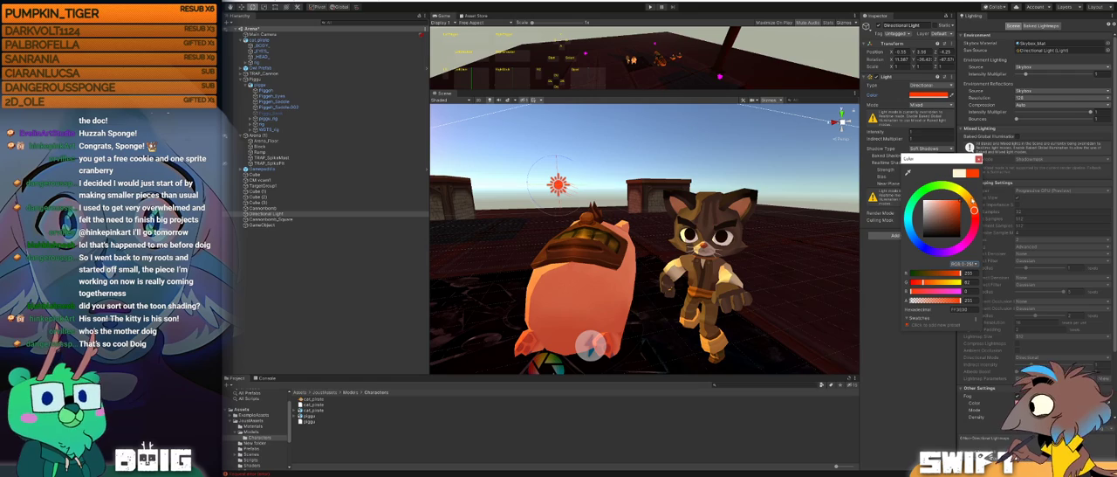
left_click(734, 220, "alt")
left_click_drag(716, 210, 558, 224, "alt")
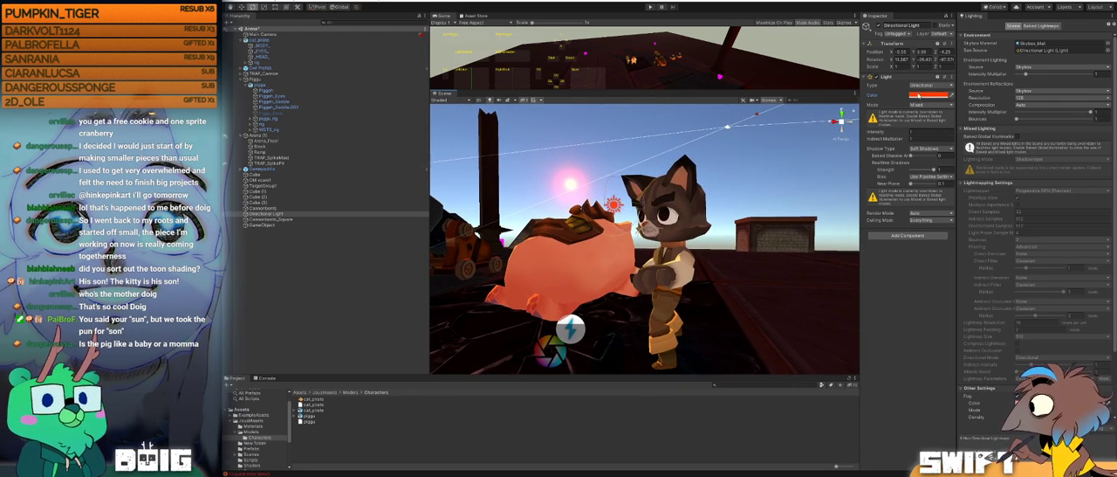
Step: Try a saturated blue colour on the Directional Light and inspect the characters from the front and back
left_click(928, 95)
left_click(920, 246)
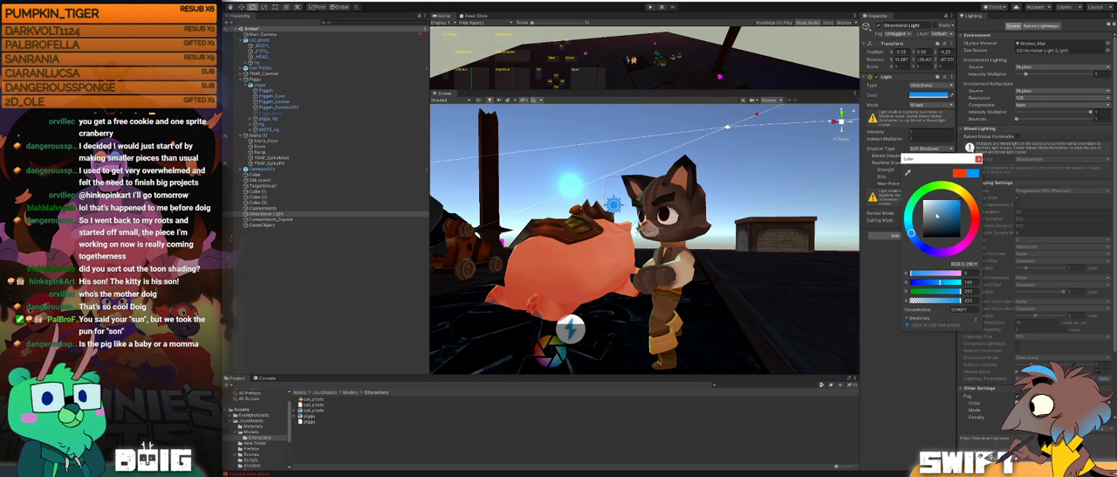
left_click_drag(712, 213, 749, 216, "alt")
left_click_drag(835, 219, 694, 253, "alt")
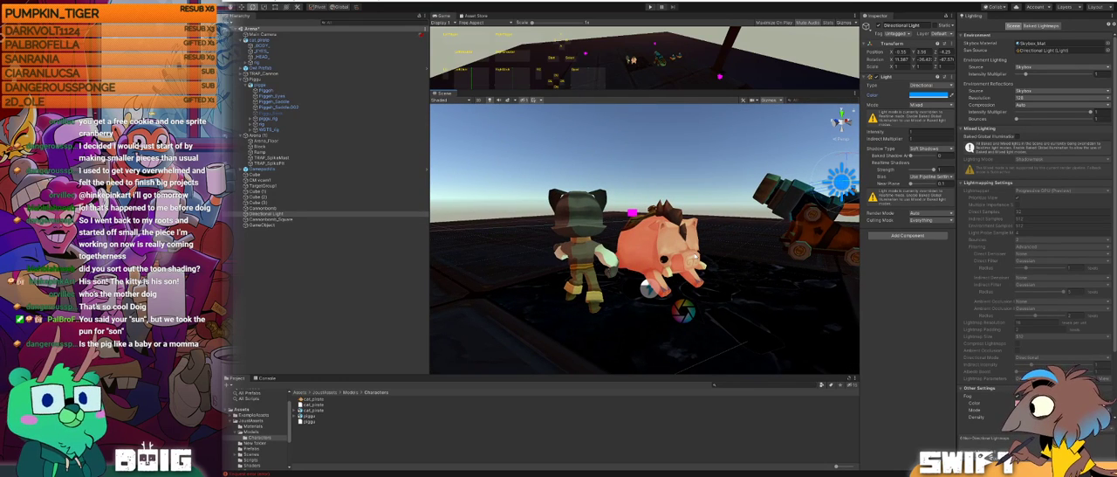
left_click_drag(716, 256, 648, 235, "alt")
scroll(654, 232, "down", 3)
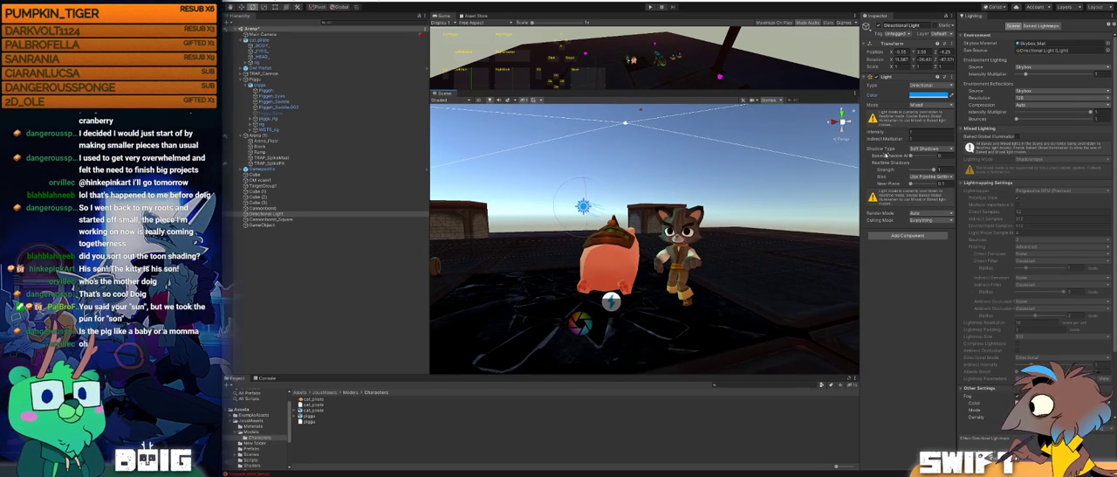
Step: Set the Directional Light's colour to white and check the shading on the cat and pig
left_click(934, 94)
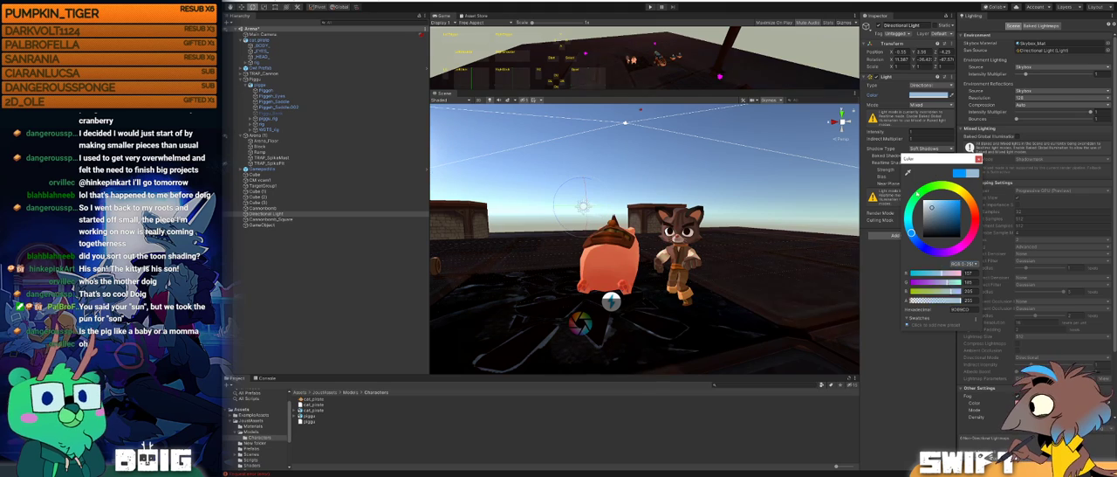
left_click_drag(577, 159, 625, 173, "alt")
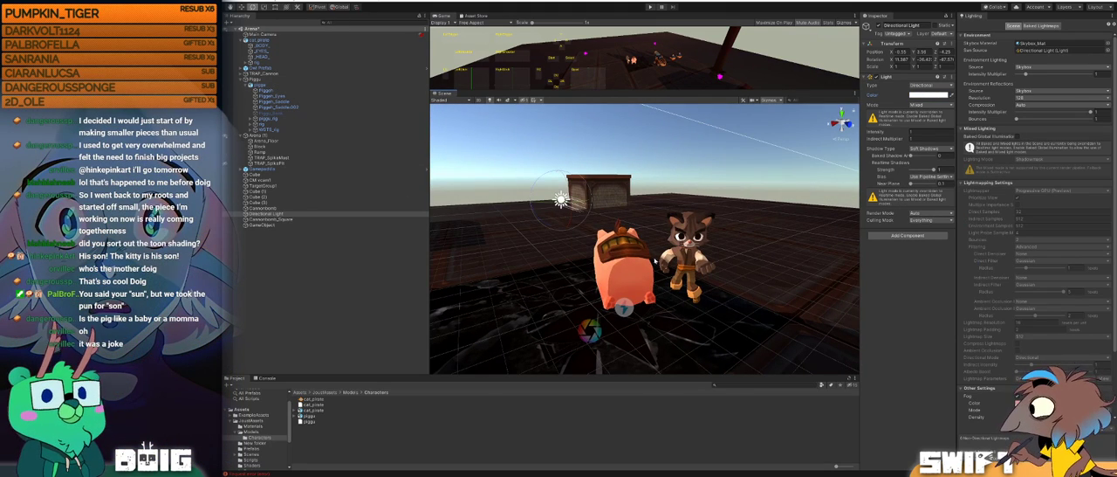
middle_click_drag(715, 256, 656, 220)
left_click_drag(656, 220, 650, 248, "alt")
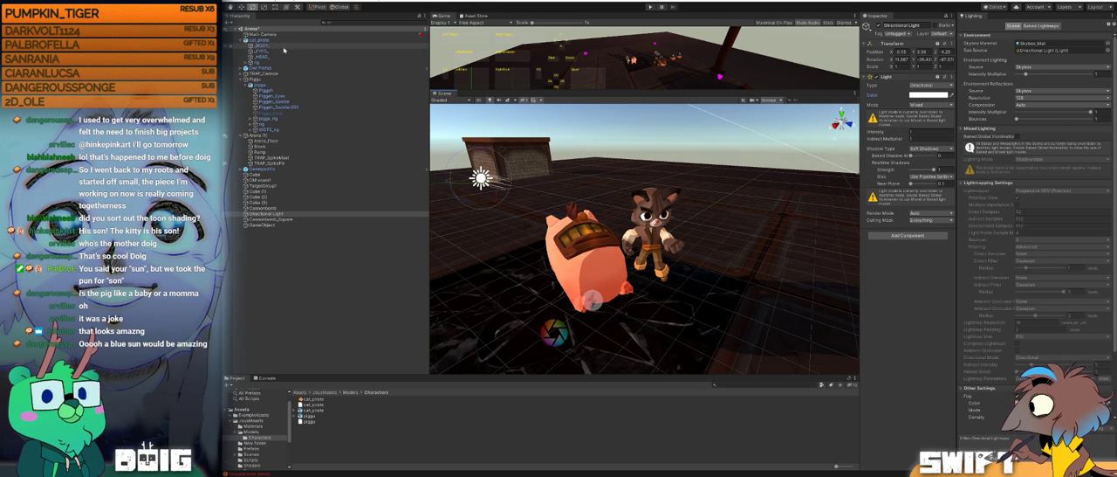
Step: Add a Point Light to the scene and move it in front of the cat and pig
right_click(304, 288)
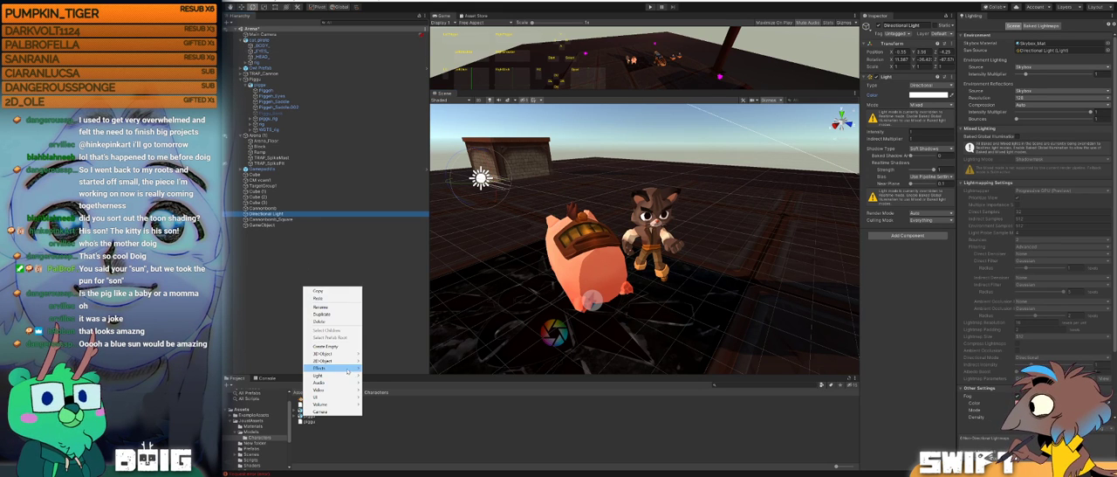
mouse_move(339, 376)
left_click(393, 390)
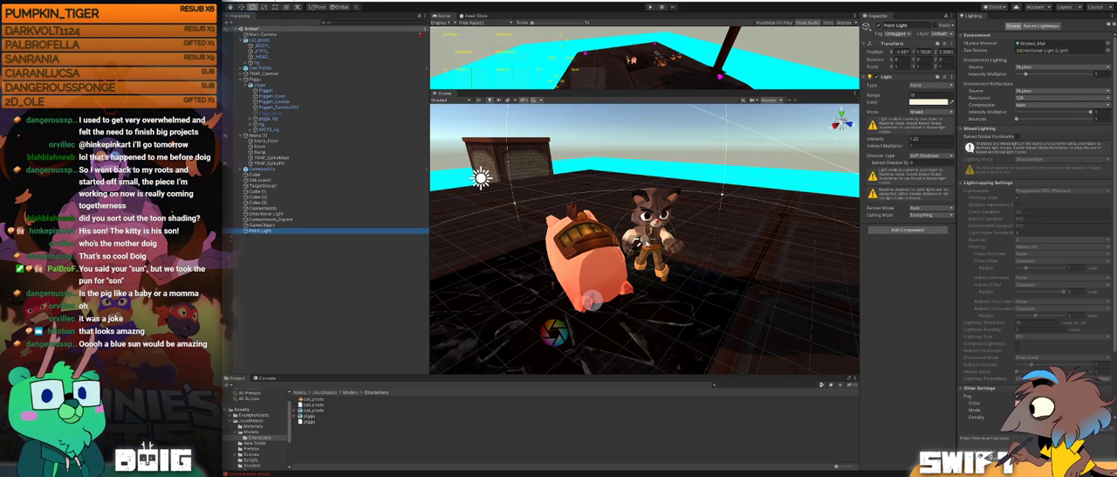
left_click_drag(692, 254, 621, 246)
left_click_drag(686, 234, 679, 212)
left_click_drag(617, 303, 615, 308, "alt")
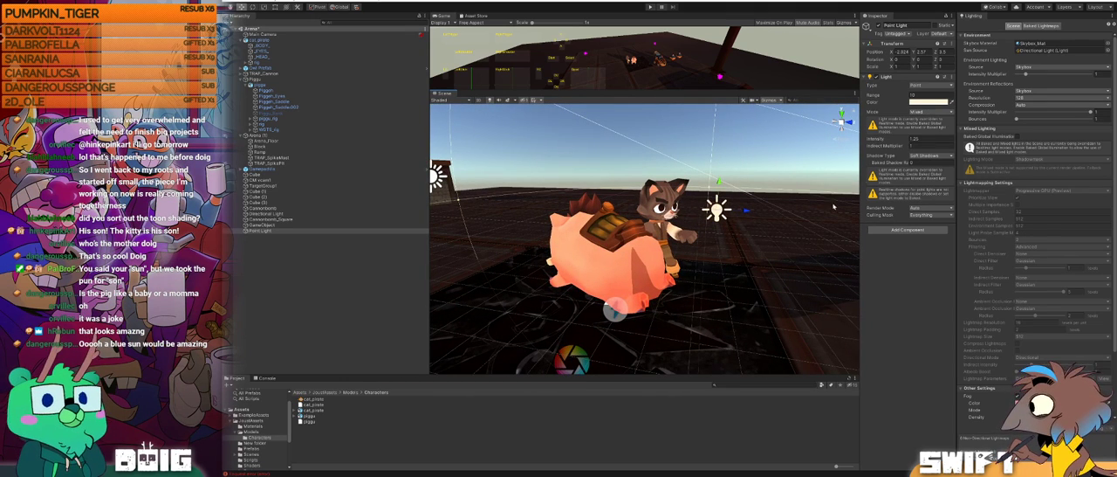
left_click_drag(744, 212, 780, 213)
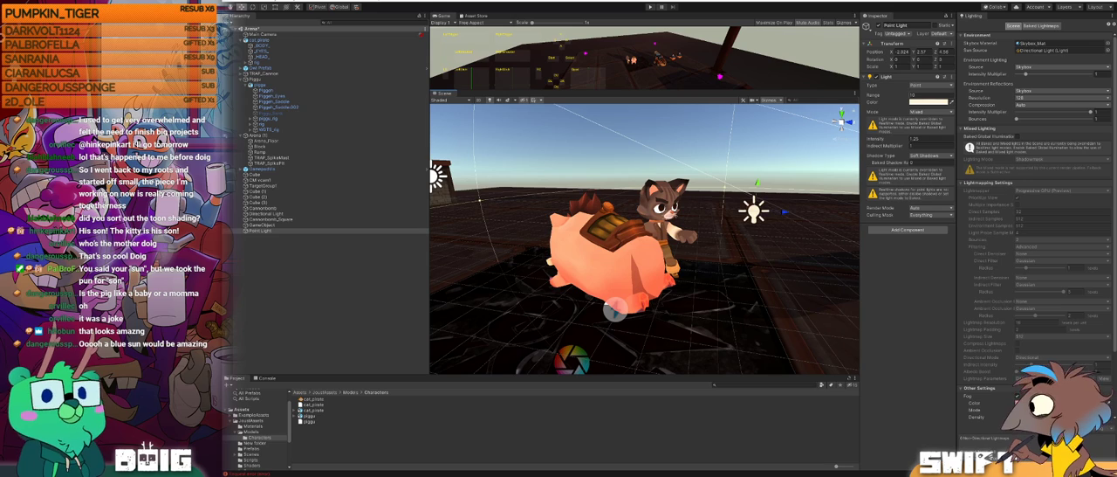
Step: Set the Point Light's colour to red and lower it beside the cat
left_click(927, 102)
left_click_drag(941, 204, 951, 211)
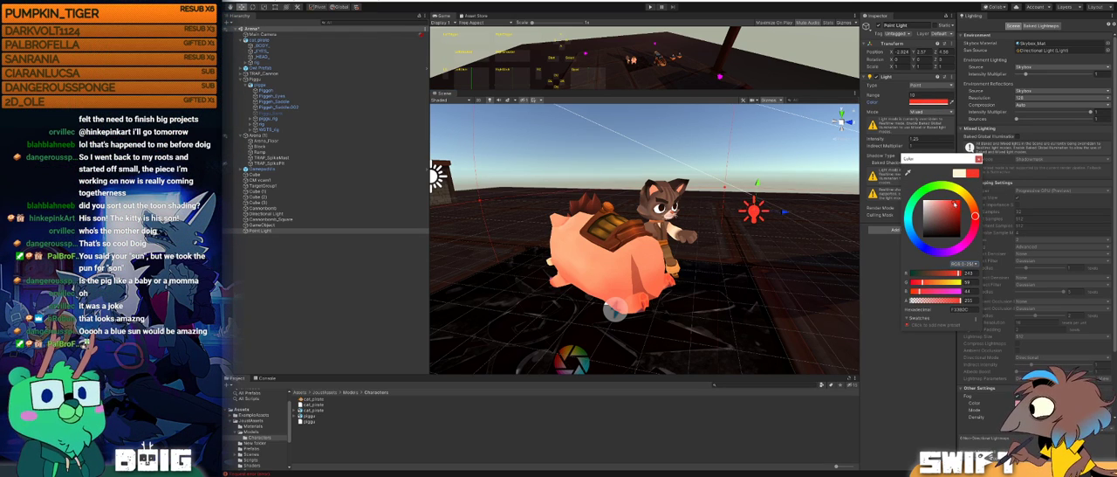
left_click(823, 207)
left_click_drag(789, 217, 698, 209, "alt")
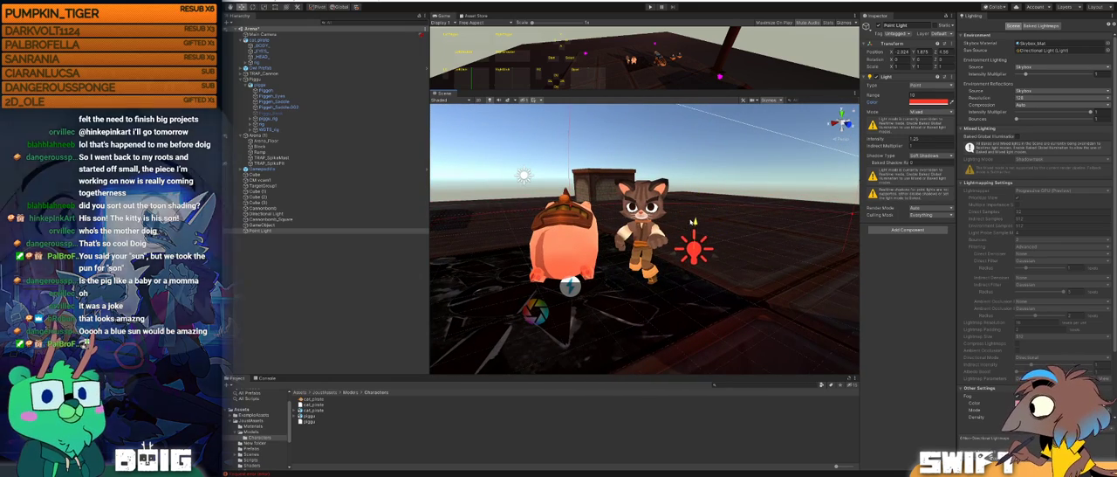
Step: Move the red Point Light closer to the cat and pig, checking how it lights them from several angles
scroll(694, 219, "up", 2)
left_click_drag(657, 249, 716, 271, "alt")
right_click_drag(716, 270, 688, 263, "alt")
left_click_drag(688, 263, 643, 252, "alt")
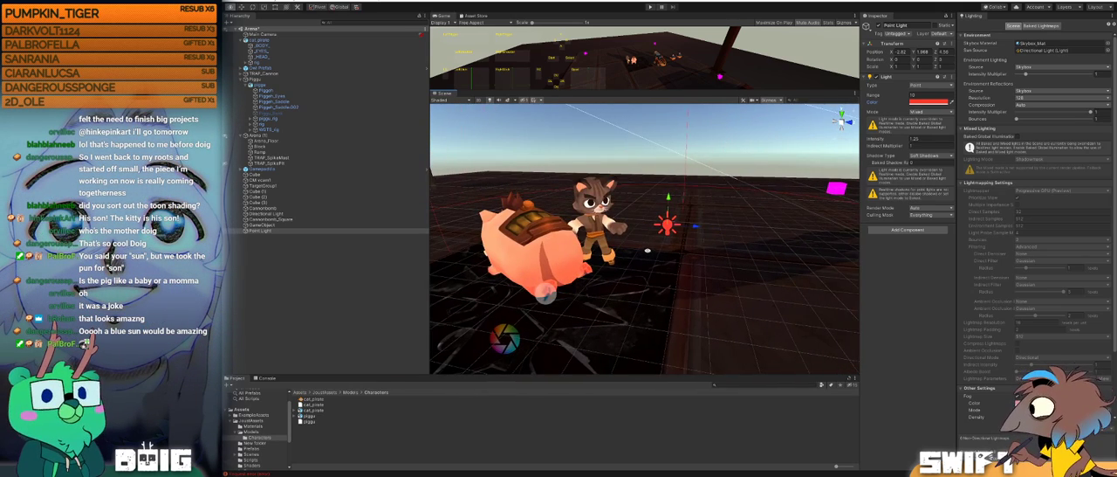
left_click_drag(829, 247, 666, 237)
middle_click_drag(549, 233, 622, 220)
left_click_drag(621, 220, 490, 208, "alt")
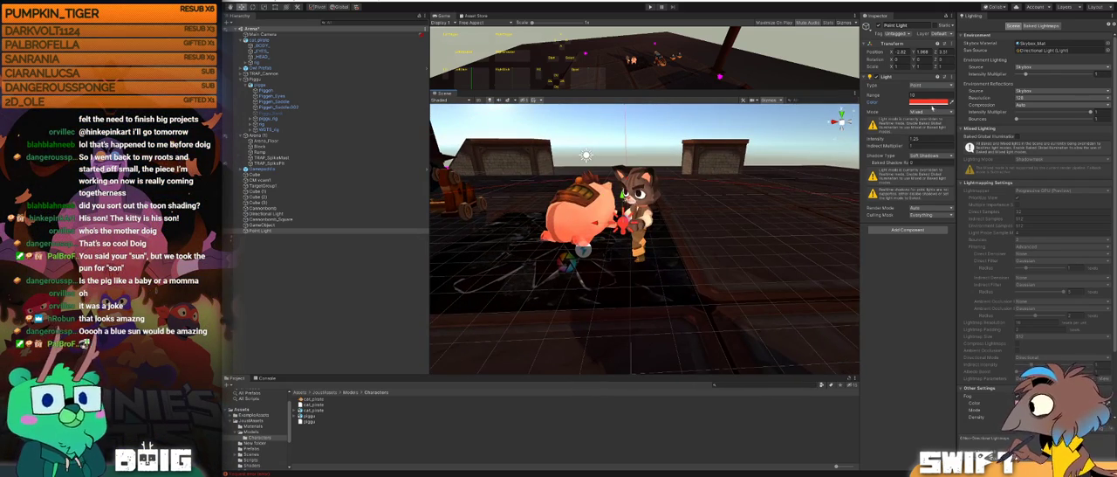
Step: Change the Point Light's type to Spot, then raise and rotate it so it shines down beside the cat
left_click(936, 86)
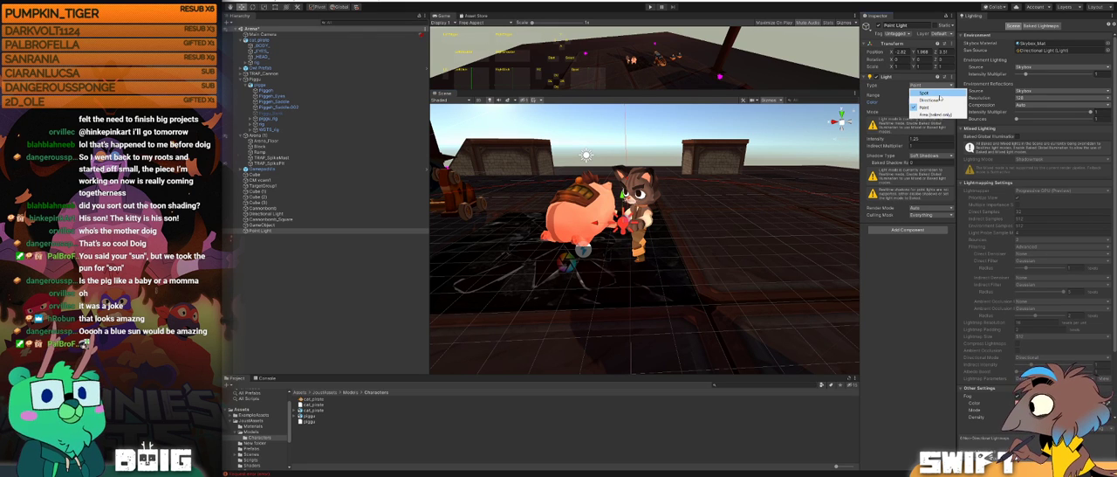
left_click(926, 93)
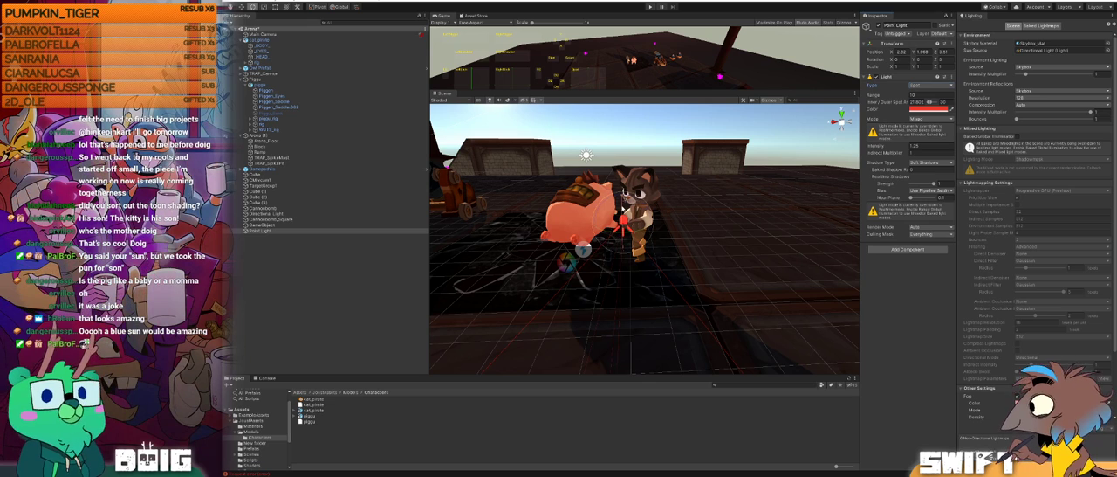
left_click_drag(623, 258, 740, 332)
key("w")
left_click_drag(768, 224, 724, 148, "alt")
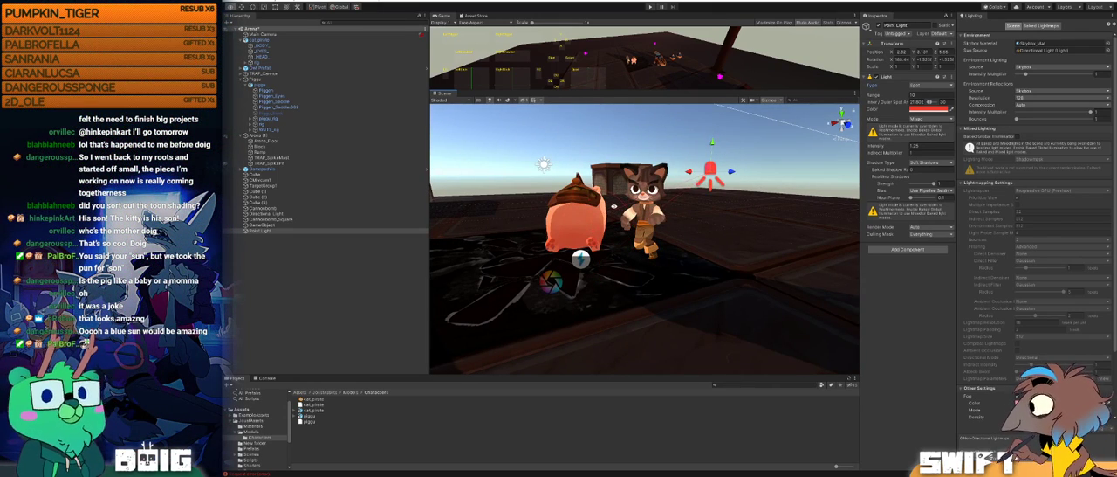
scroll(681, 179, "up", 5)
left_click_drag(676, 182, 622, 225, "alt")
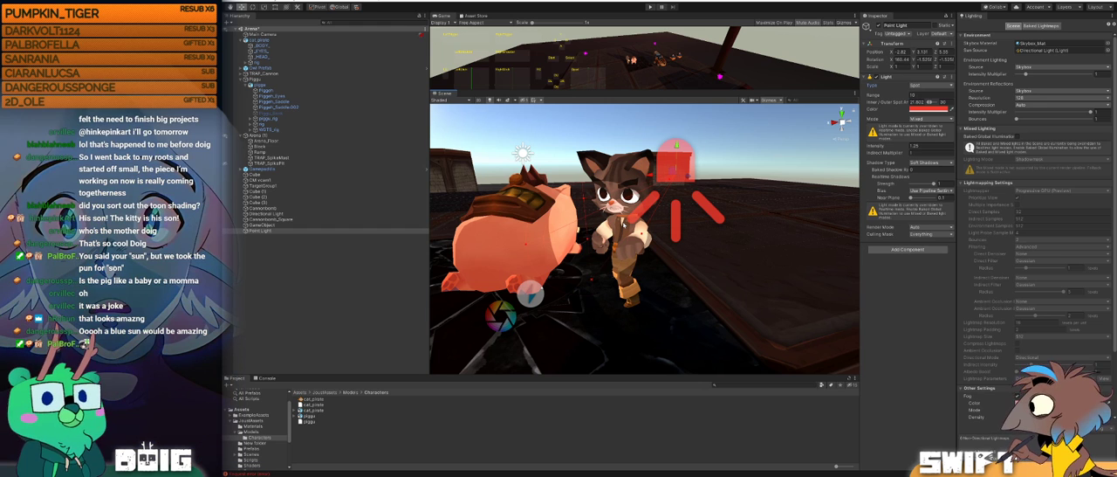
left_click_drag(578, 230, 656, 206, "alt")
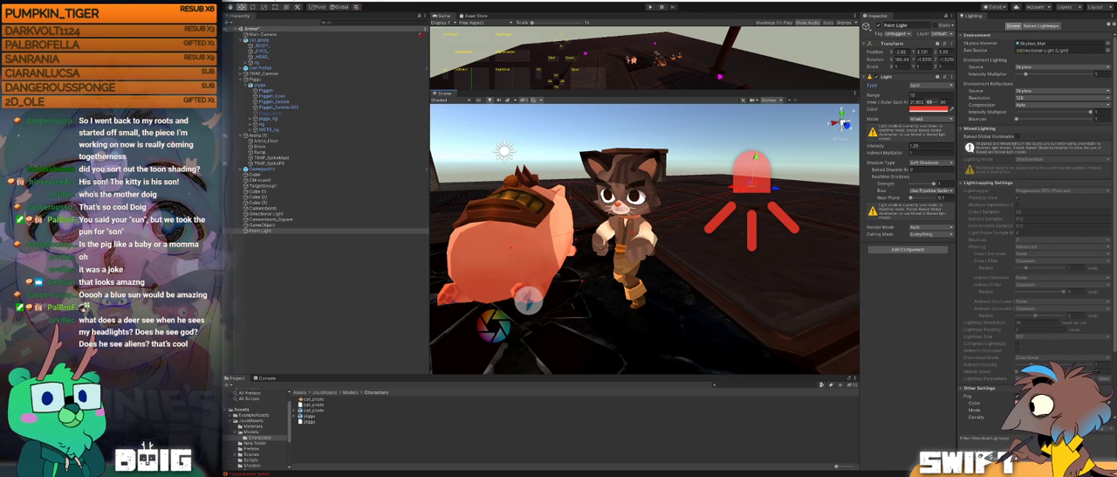
Step: Set the spotlight's shadow bias to Use Pipeline Settings and collapse its Universal Additional Light Data component
left_click(932, 191)
left_click(935, 205)
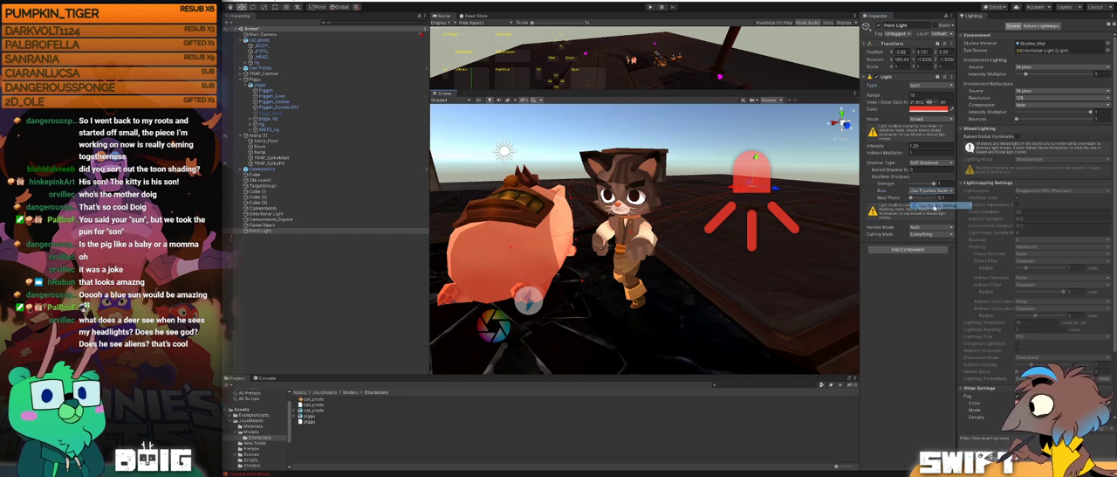
left_click(865, 249)
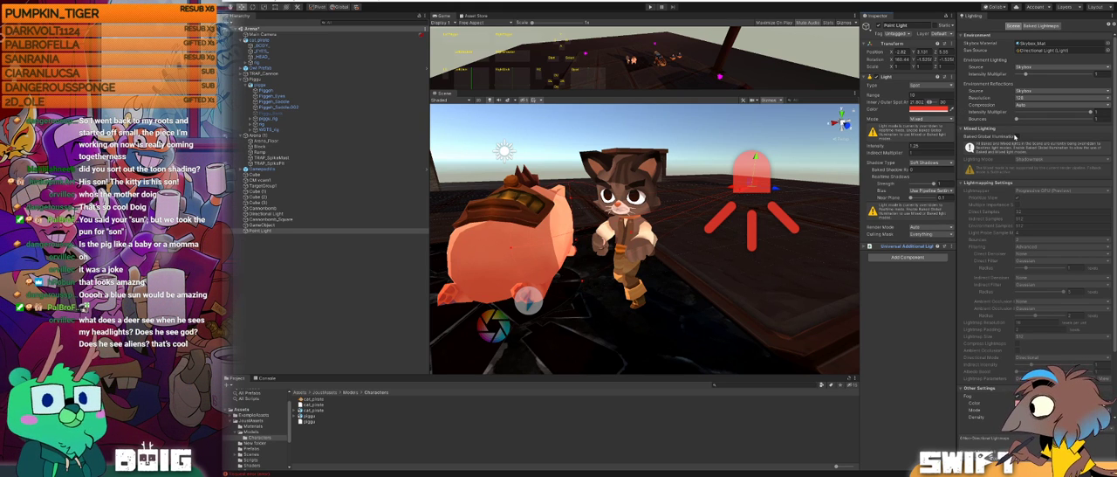
Step: Search the project for "universal" and examine the two UniversalRenderPipelineAsset files' lighting, Mixed Lighting, General and Quality settings
left_click_drag(762, 210, 585, 219, "alt")
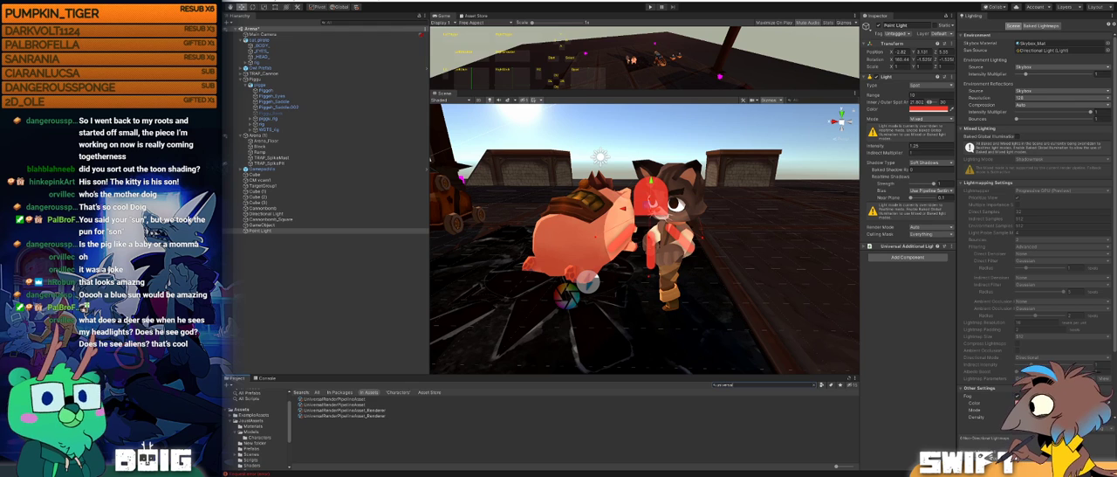
left_click(342, 399)
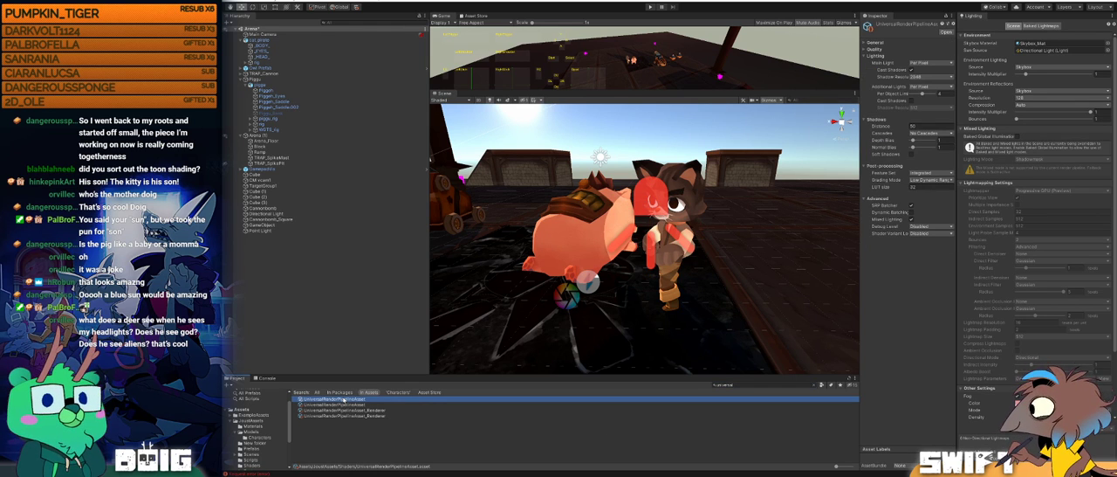
left_click(316, 405)
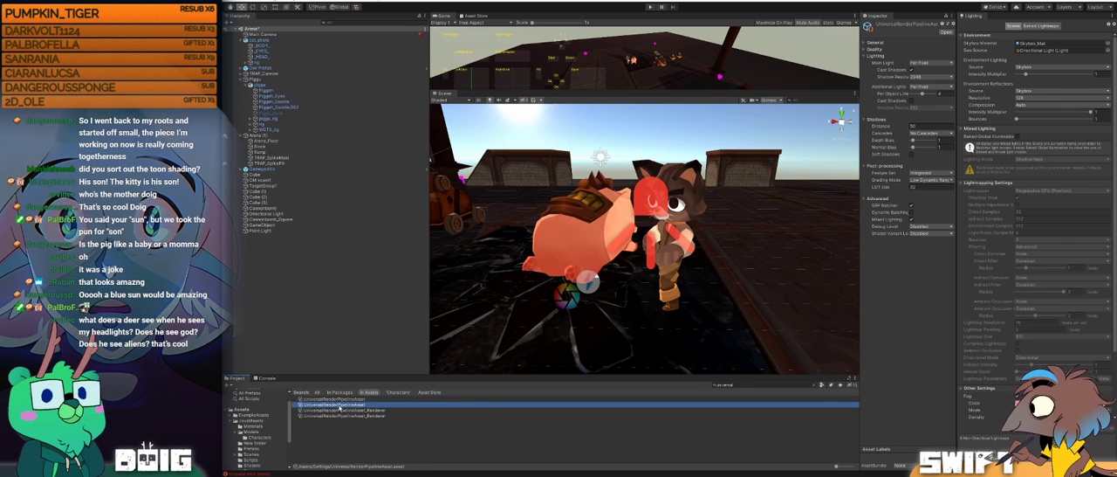
left_click(295, 399)
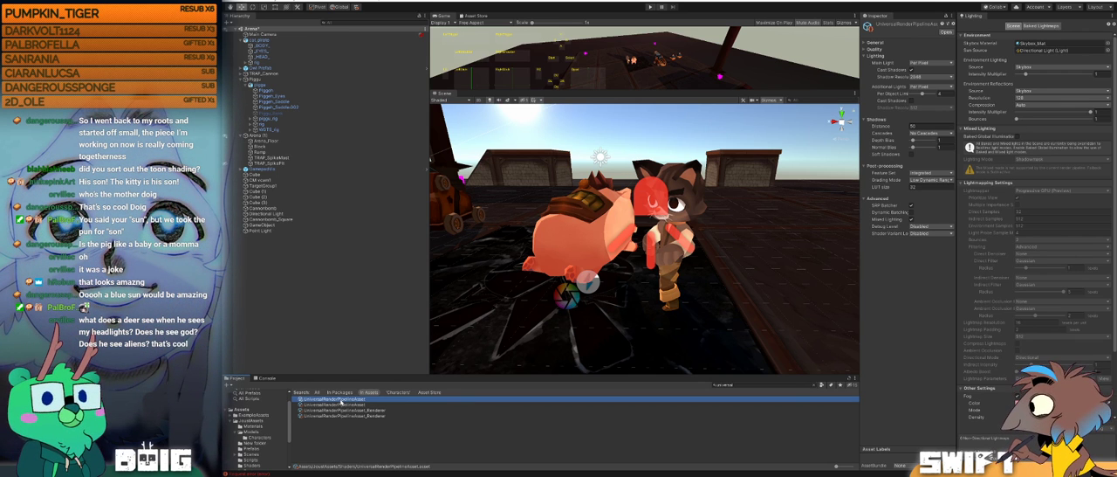
left_click(912, 220)
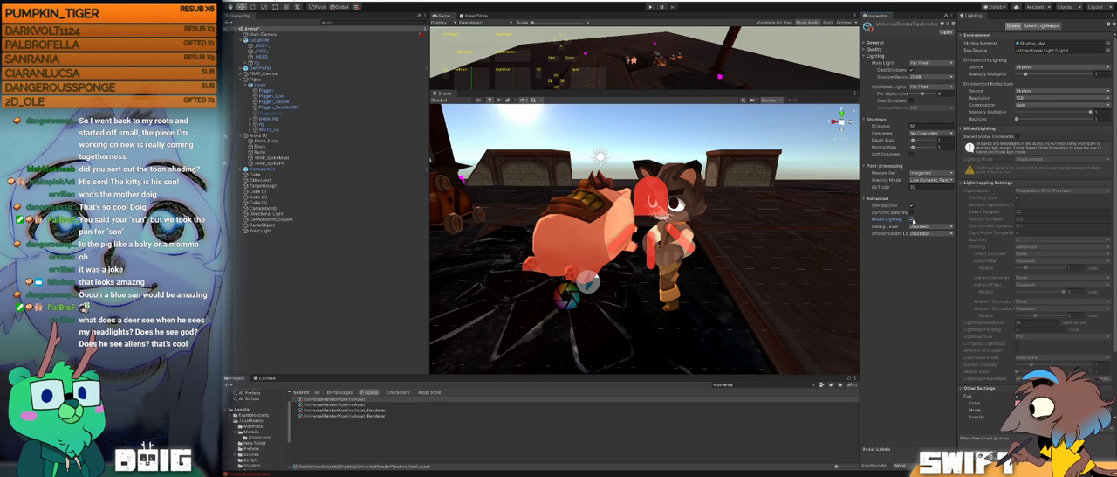
left_click(865, 42)
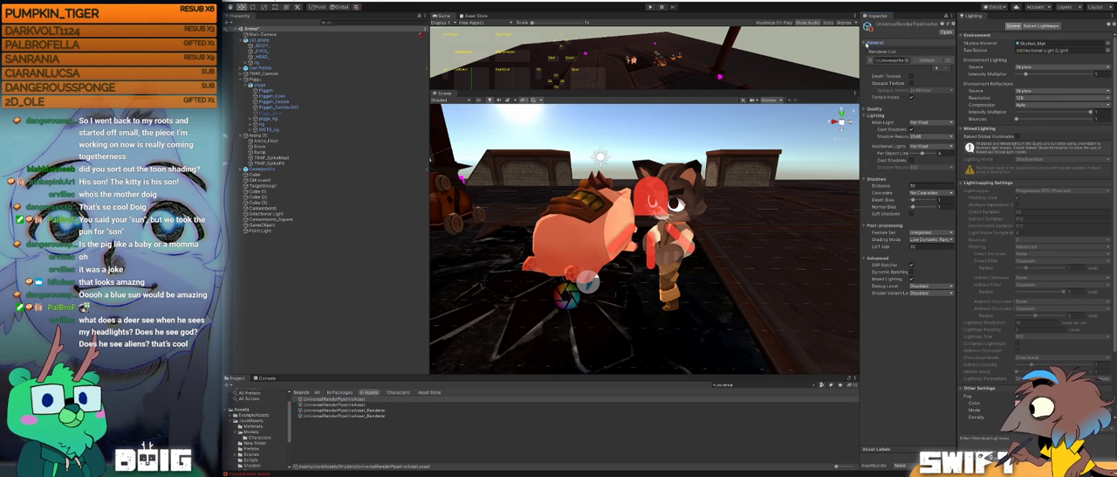
left_click(867, 109)
Step: Delete the duplicate UniversalRenderPipelineAsset and its renderer asset from the Assets/Settings folder
left_click(327, 405)
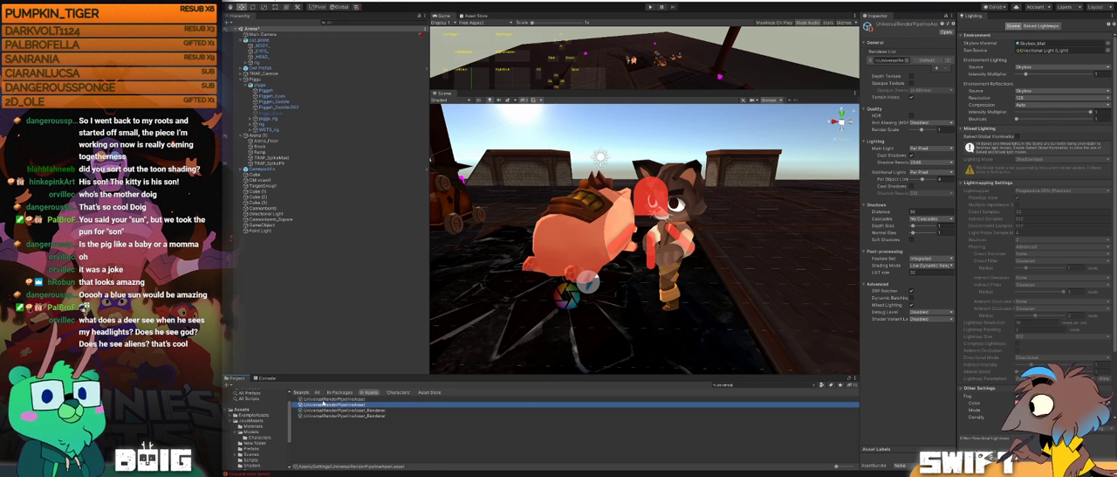
left_click(357, 415, "shift")
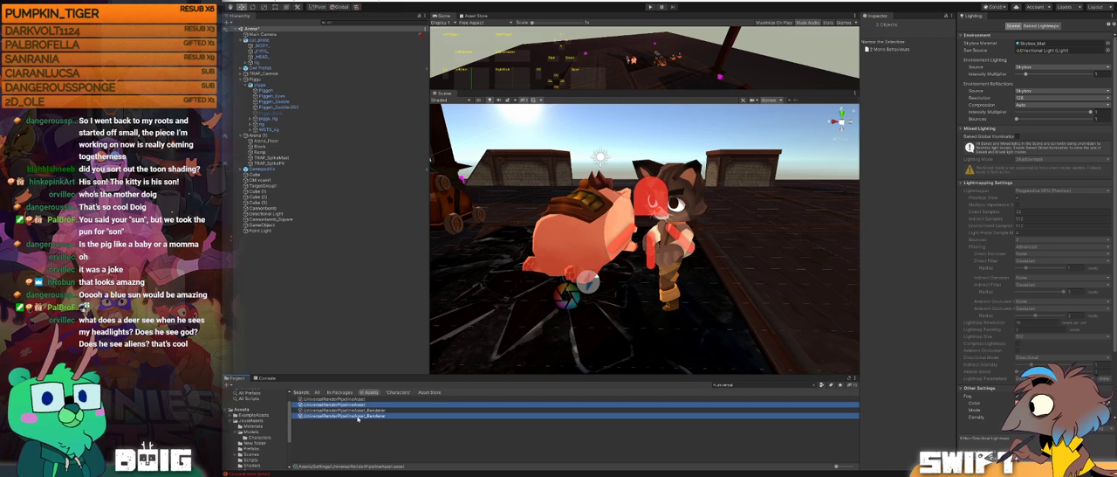
key("Delete")
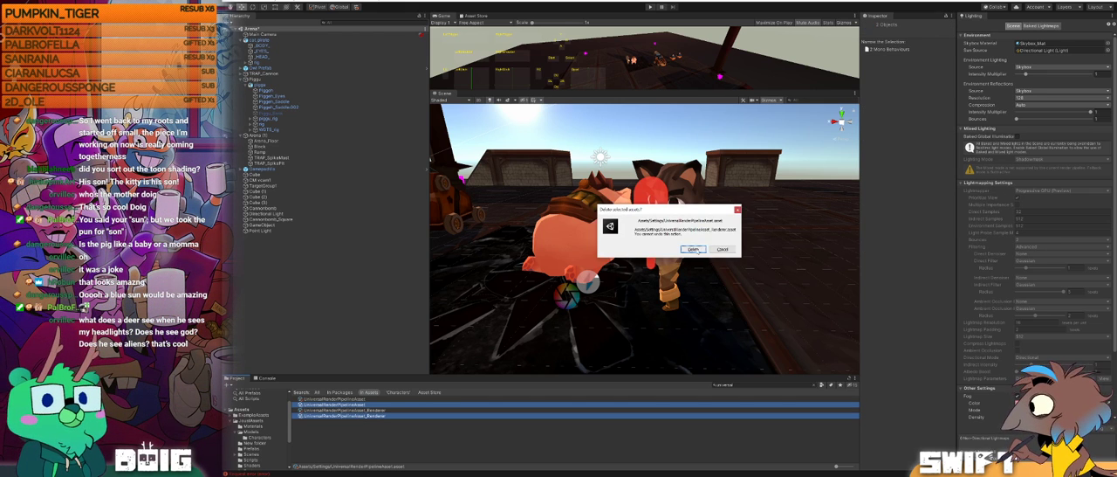
left_click(694, 249)
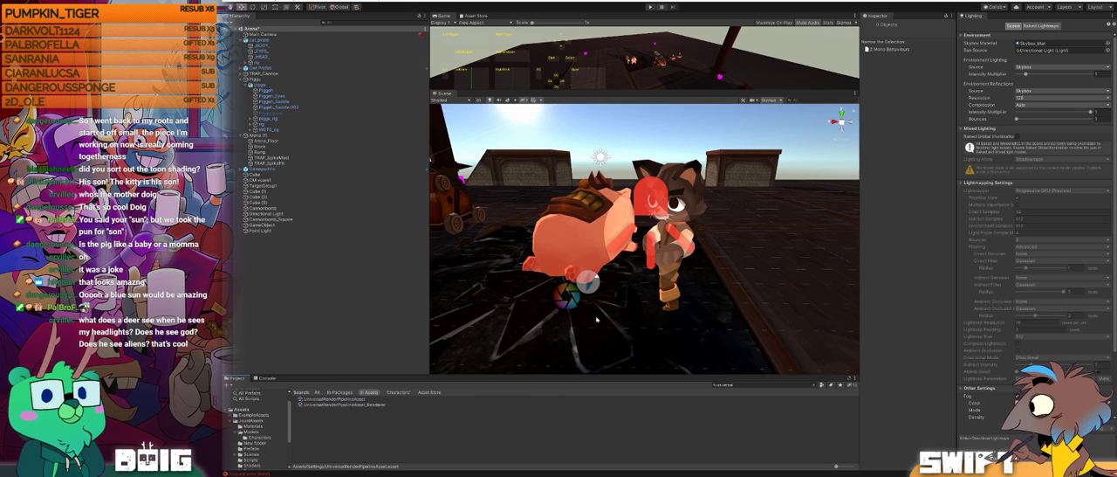
Step: Change the red spotlight beside the cat back to a Point light
left_click(354, 399)
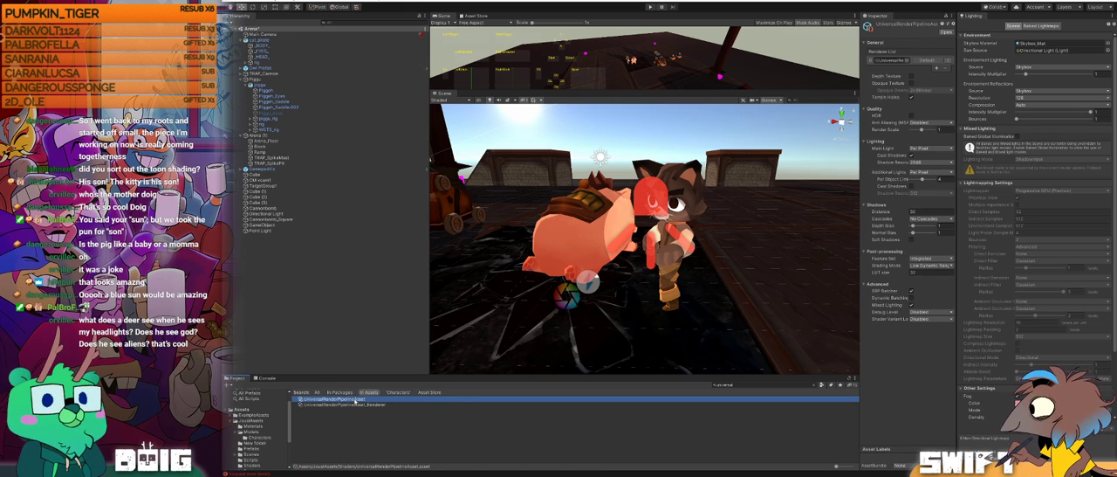
left_click_drag(583, 205, 727, 247, "alt")
left_click(726, 247)
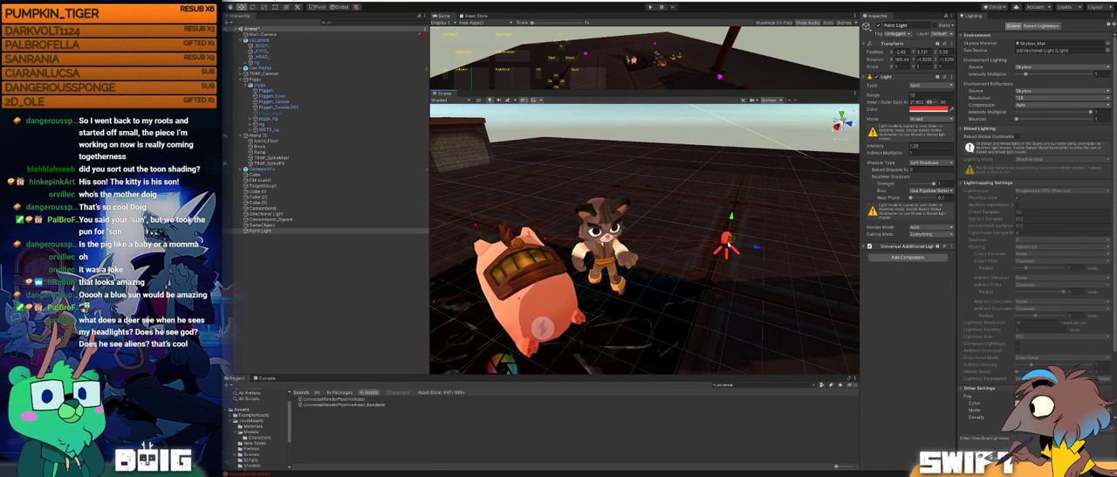
left_click(930, 84)
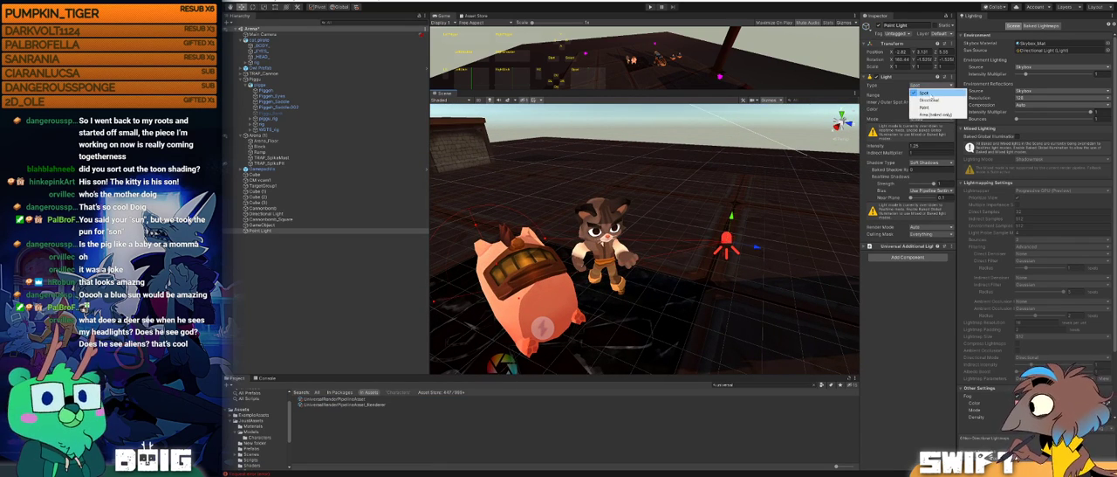
left_click(927, 101)
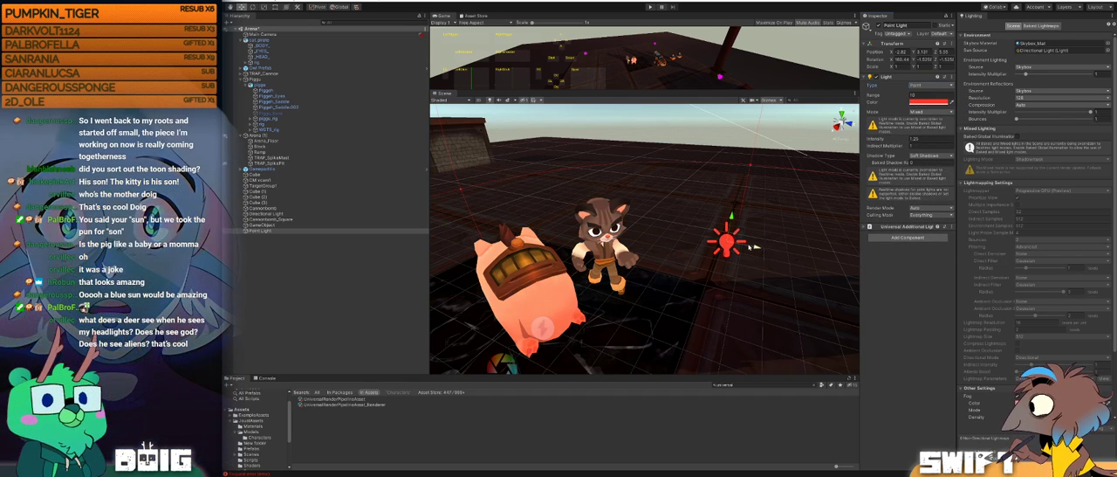
Step: Move the Point Light past the pig and cat to test its effect, and lower its intensity to 0.15
left_click_drag(753, 248, 523, 271)
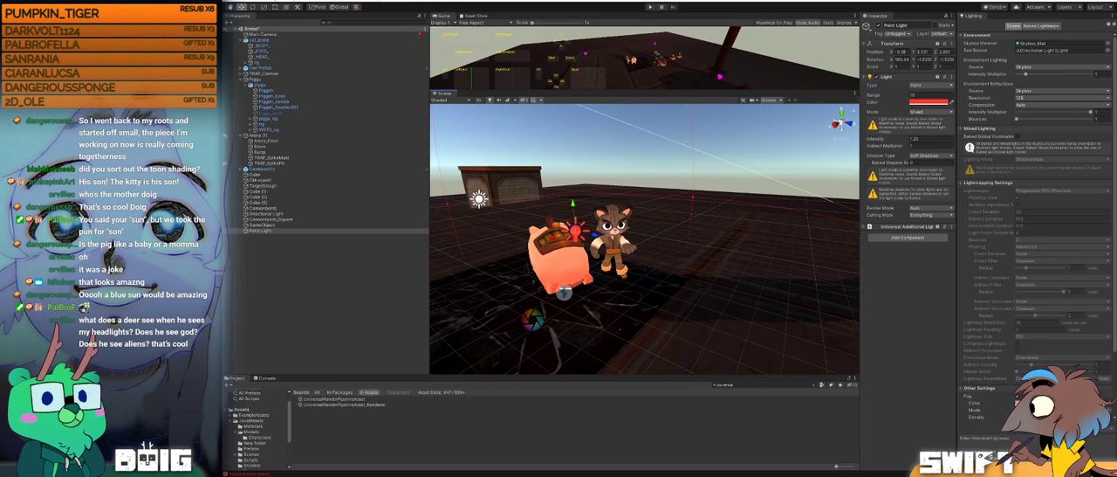
left_click_drag(894, 139, 867, 139)
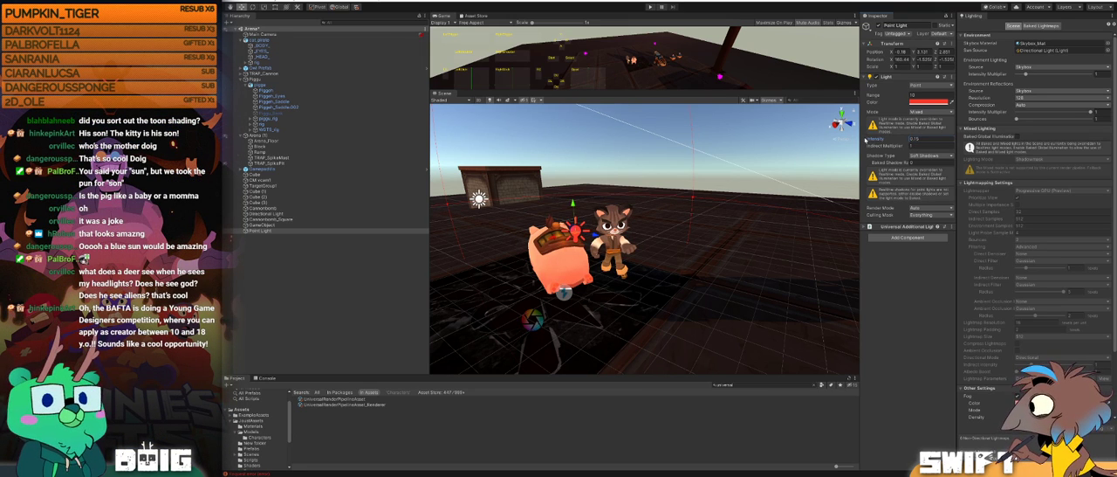
left_click_drag(517, 262, 735, 261, "alt")
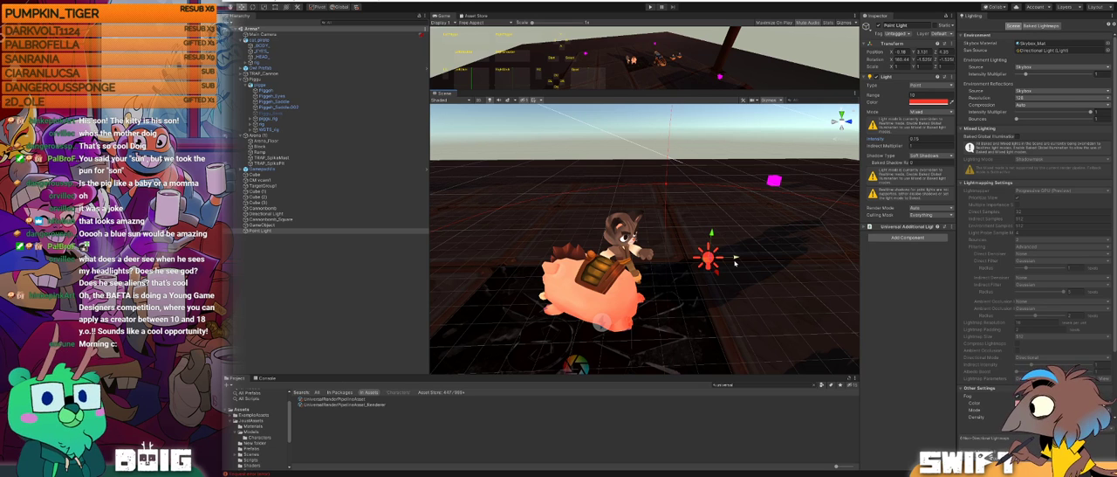
Step: Set the shadow distance to 200 and enable Soft Shadows in the UniversalRenderPipelineAsset, with the Inspector widened
left_click(340, 404)
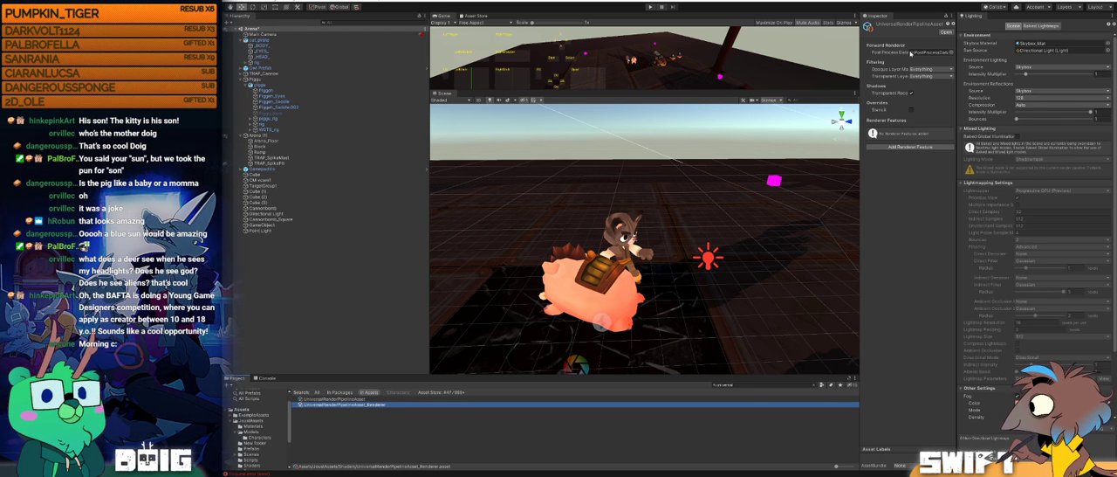
left_click_drag(859, 63, 837, 63)
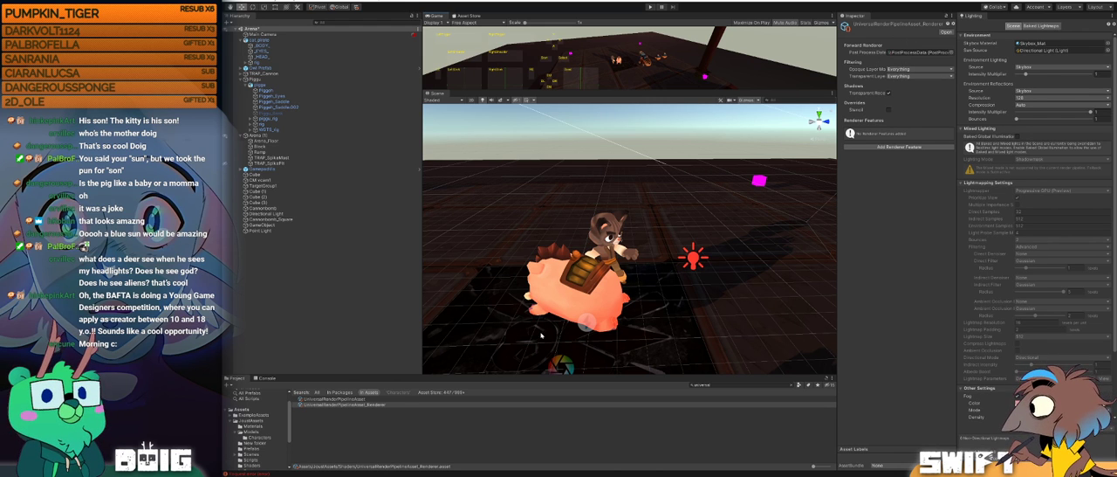
left_click(337, 399)
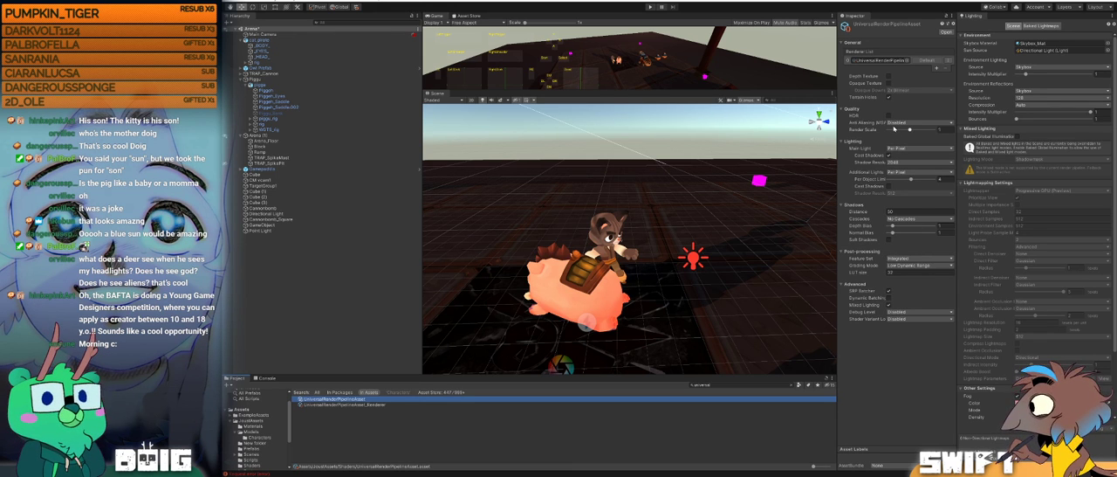
left_click(858, 211)
type("200")
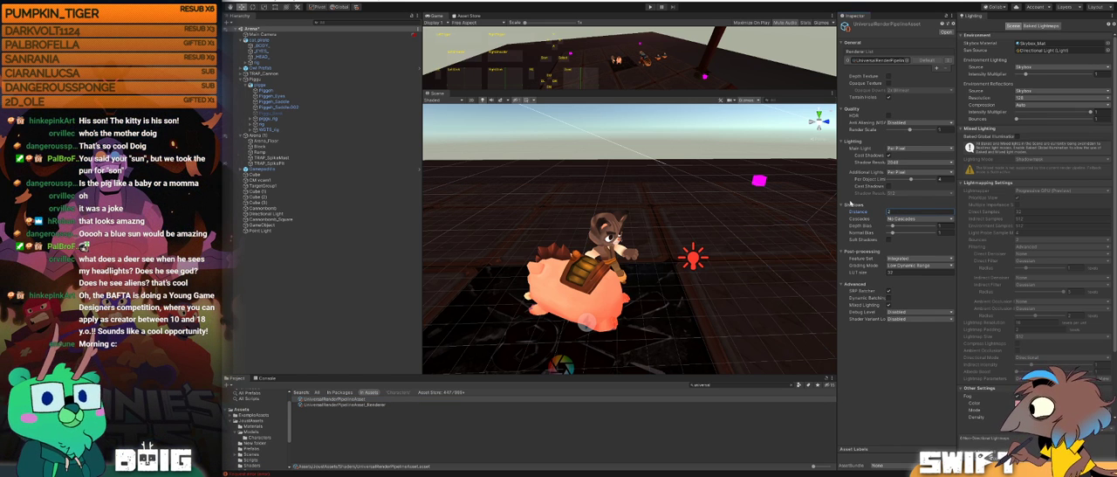
key("Return")
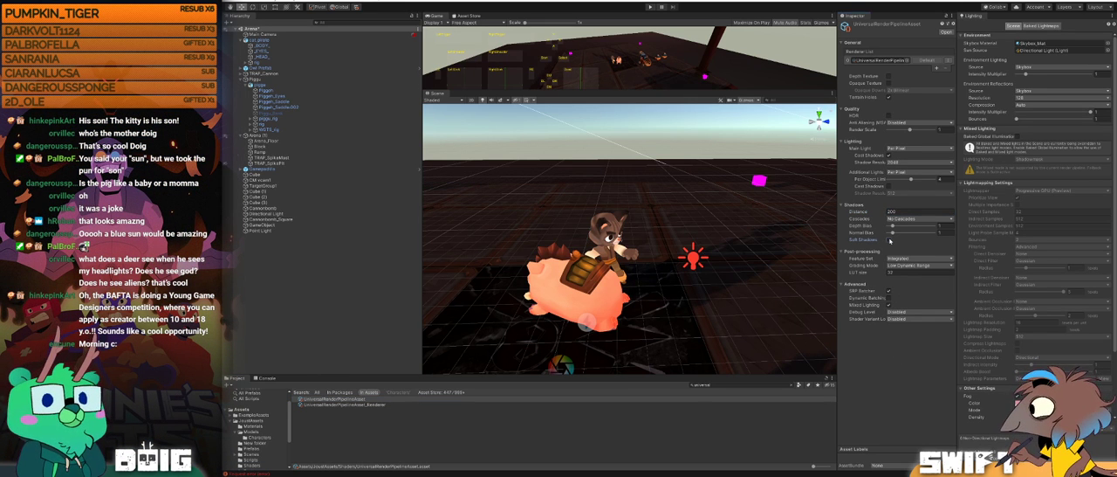
left_click(891, 239)
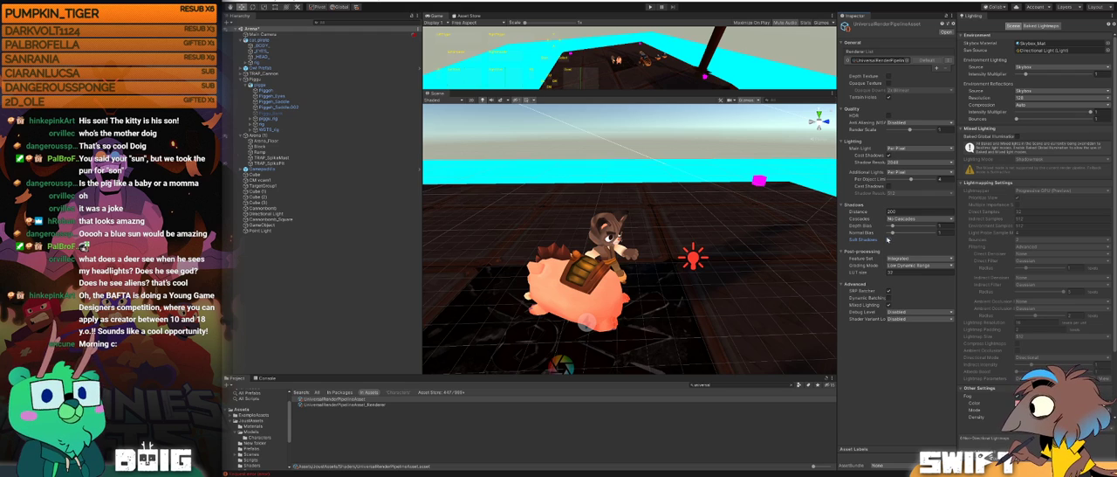
Step: Move the Point Light from the pig across to the far side of the cat
left_click_drag(720, 236, 552, 243, "alt")
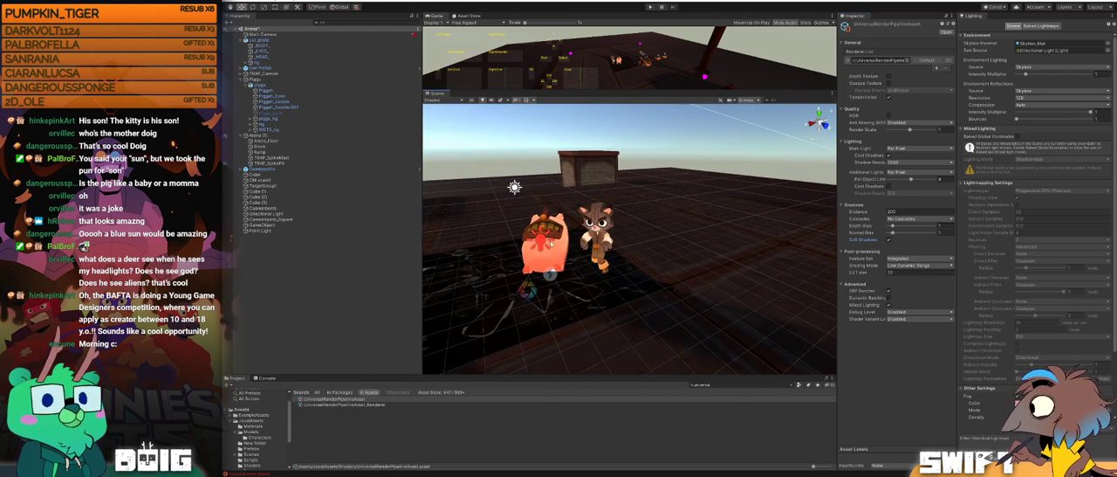
left_click(543, 248)
left_click_drag(512, 245, 616, 225)
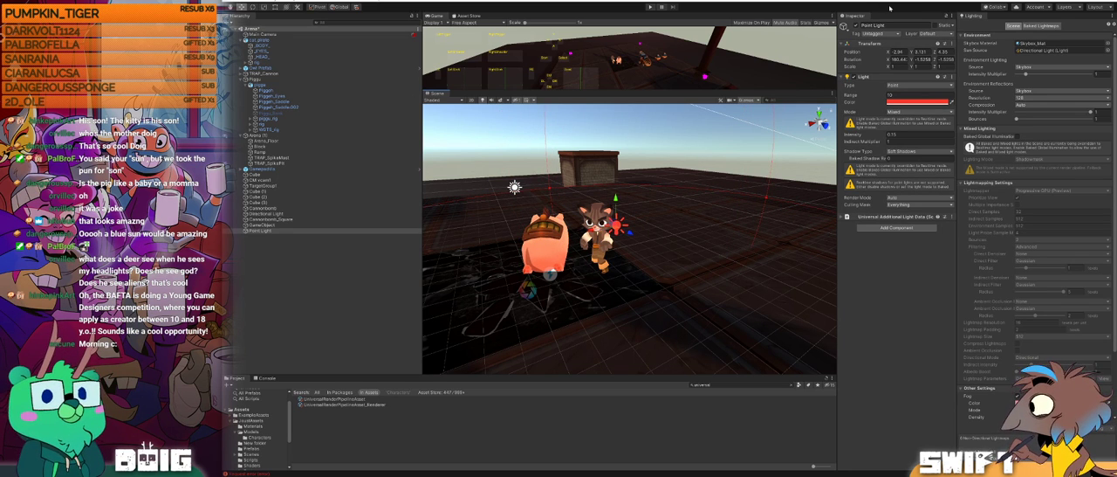
Step: Try assigning the Point Light to the PostProcessing layer and return it to the Default layer
left_click(930, 35)
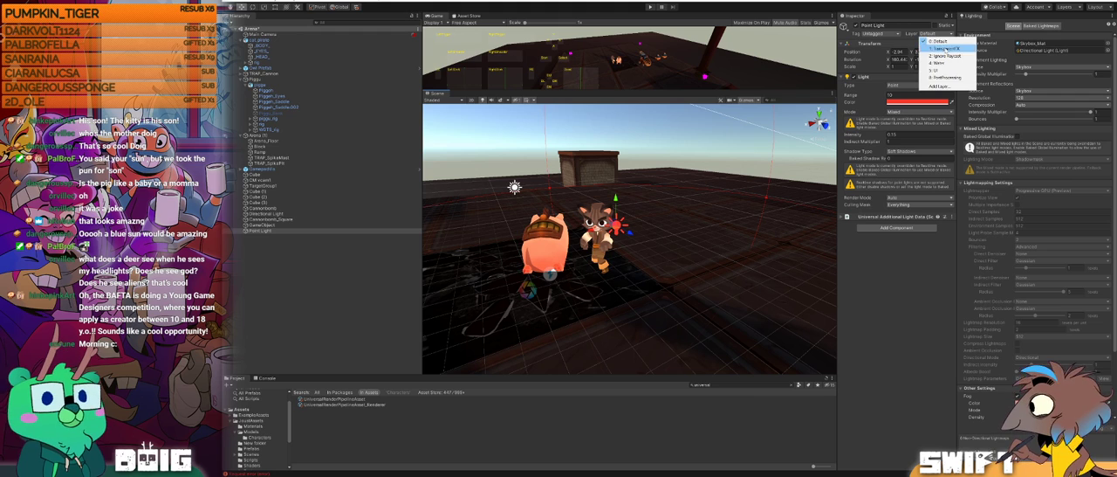
left_click(947, 80)
left_click(932, 34)
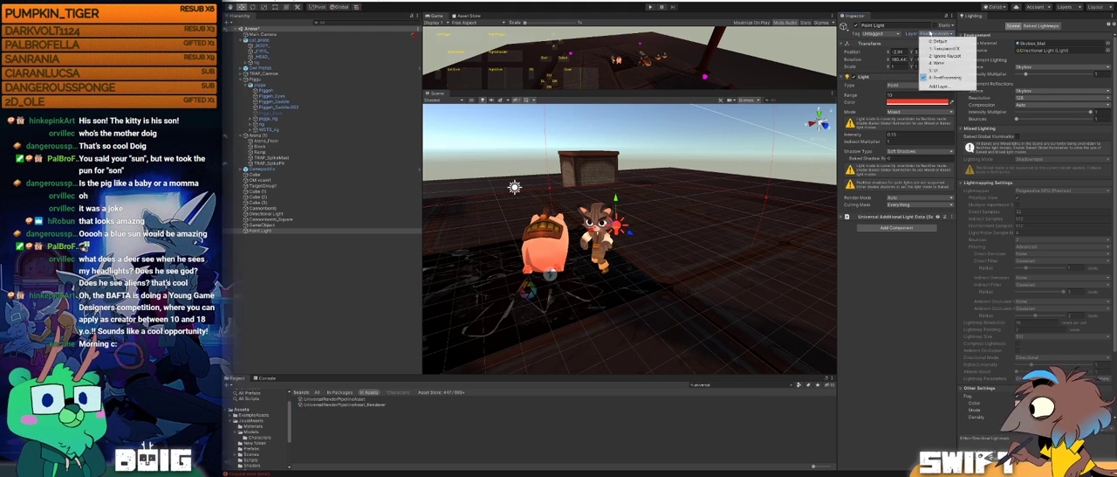
left_click(936, 43)
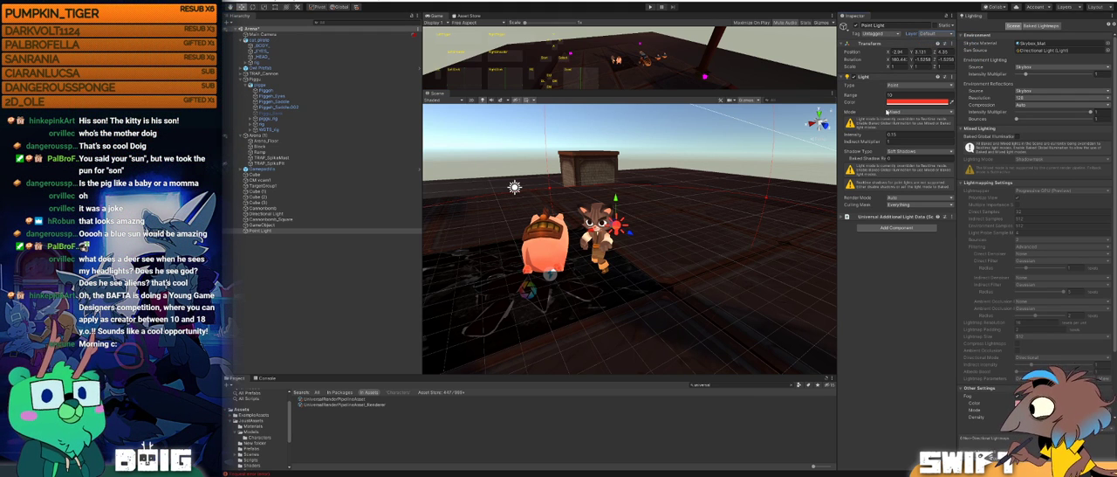
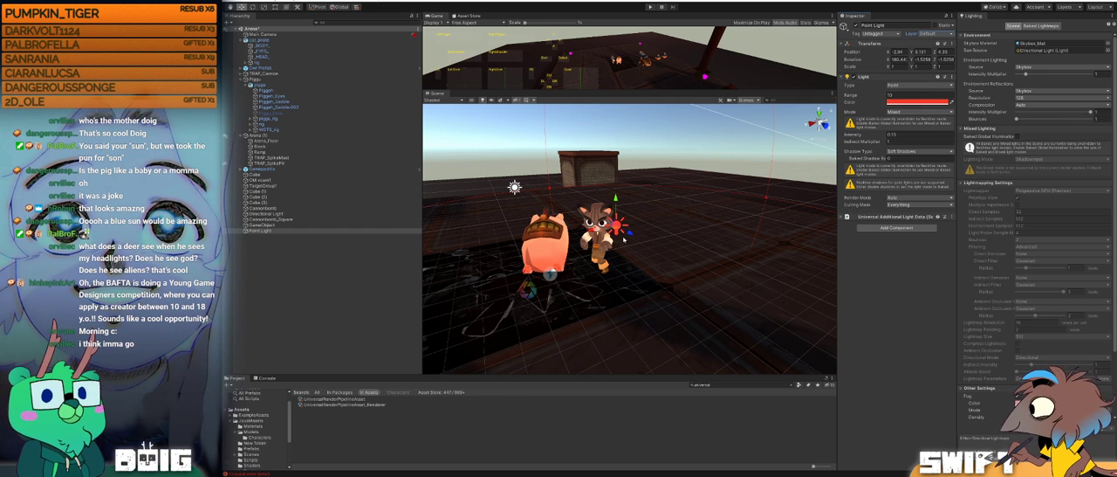
Step: Raise the Point Light slightly and move it farther from the pig and cat to compare the lighting
left_click_drag(571, 271, 675, 234, "alt")
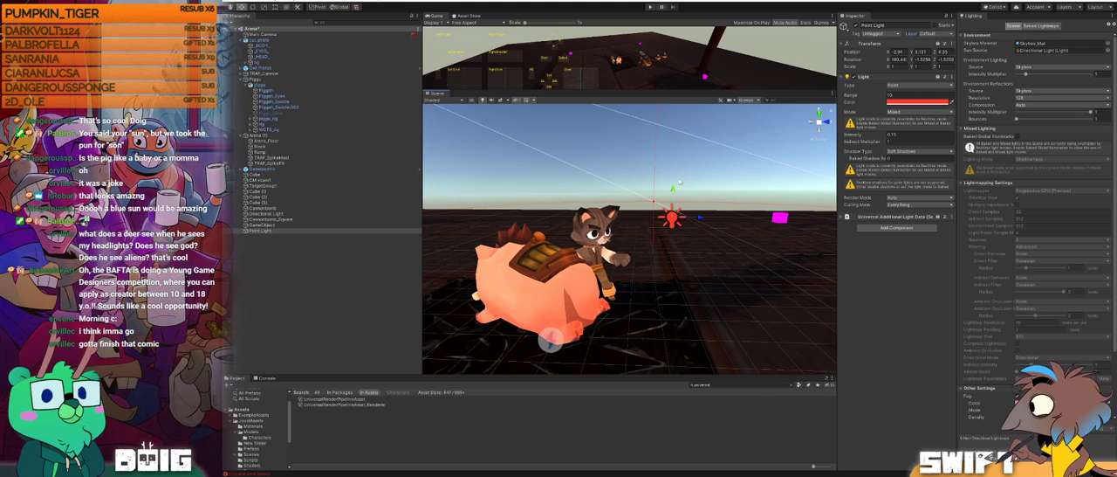
mouse_move(673, 191)
left_mouse_down()
mouse_move(674, 219)
mouse_move(678, 173)
mouse_move(677, 221)
mouse_move(673, 186)
left_mouse_up()
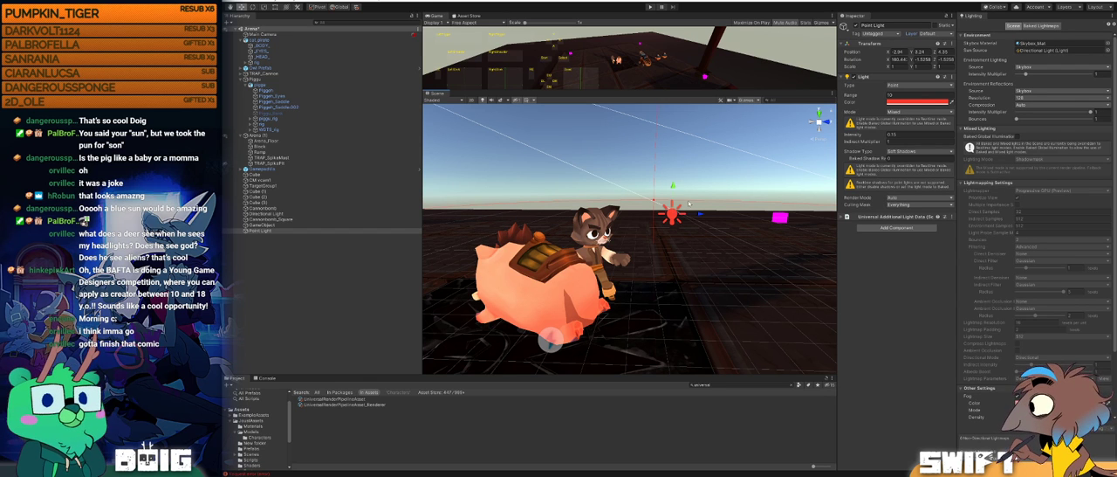
left_click_drag(673, 187, 731, 262)
scroll(671, 193, "down", 4, "alt")
scroll(595, 253, "up", 2, "alt")
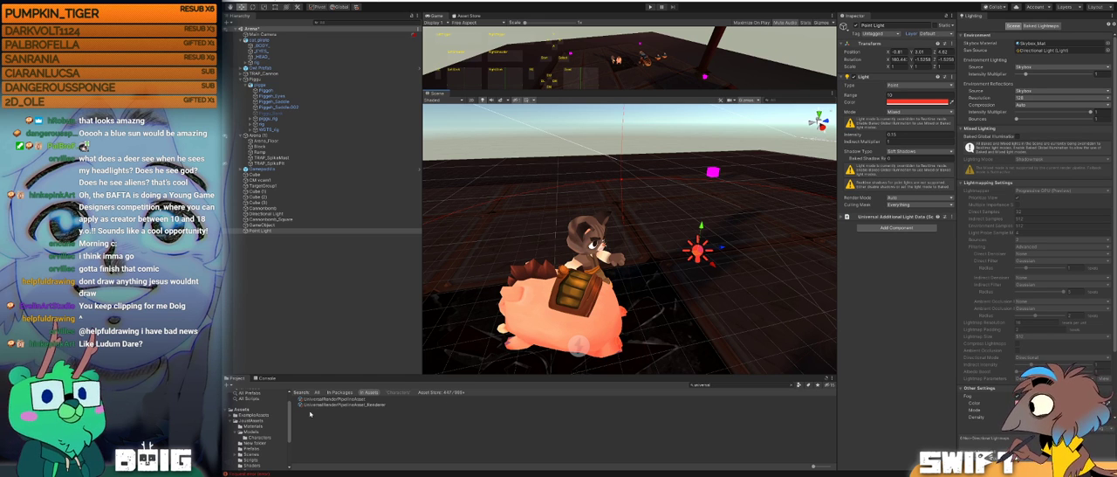
Step: Reselect the Point Light and raise it above the cat to a height of about 4.24
left_click(620, 210)
left_click_drag(620, 209, 616, 186, "alt")
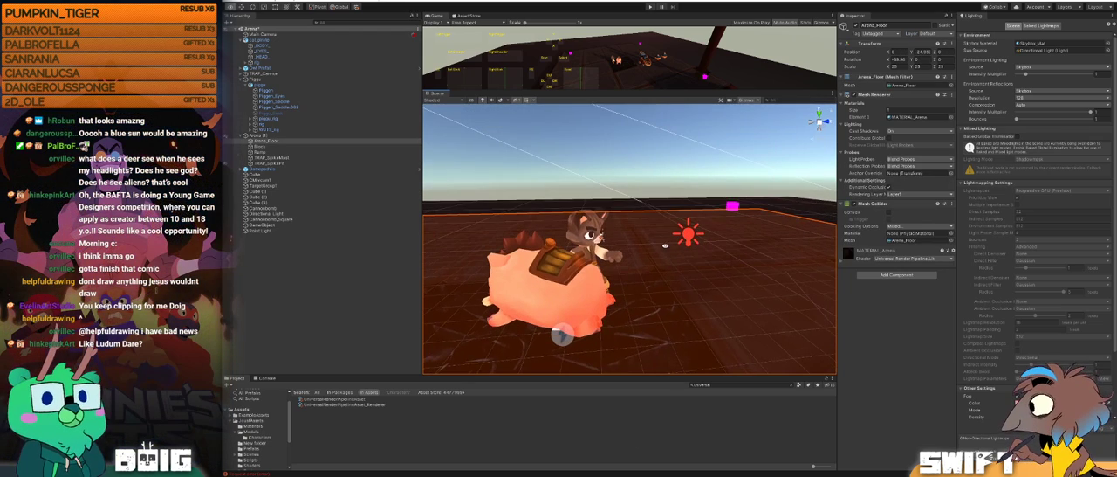
left_click(616, 187)
middle_click_drag(625, 240, 664, 215)
scroll(559, 242, "up", 1)
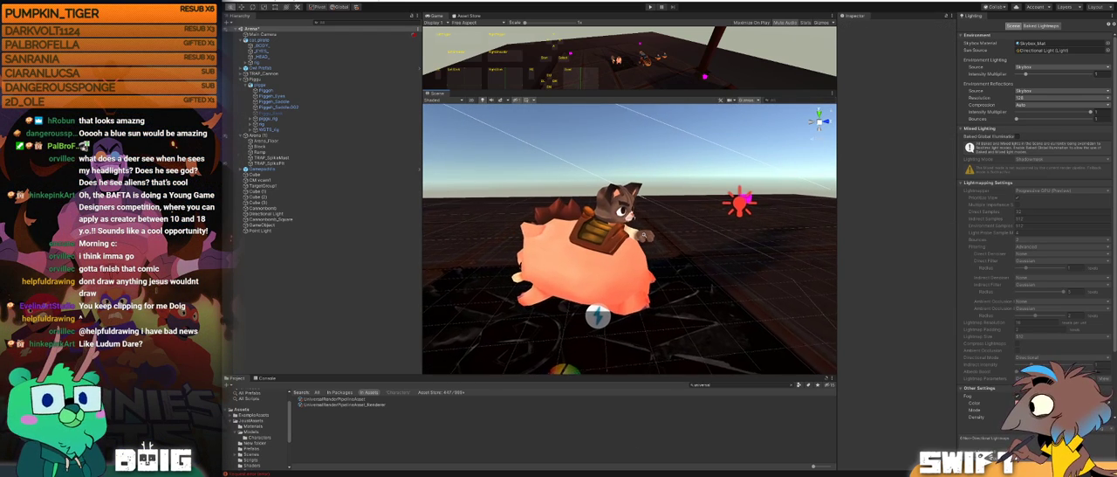
left_click_drag(707, 234, 676, 231, "alt")
left_click(708, 218)
right_click_drag(708, 217, 879, 128)
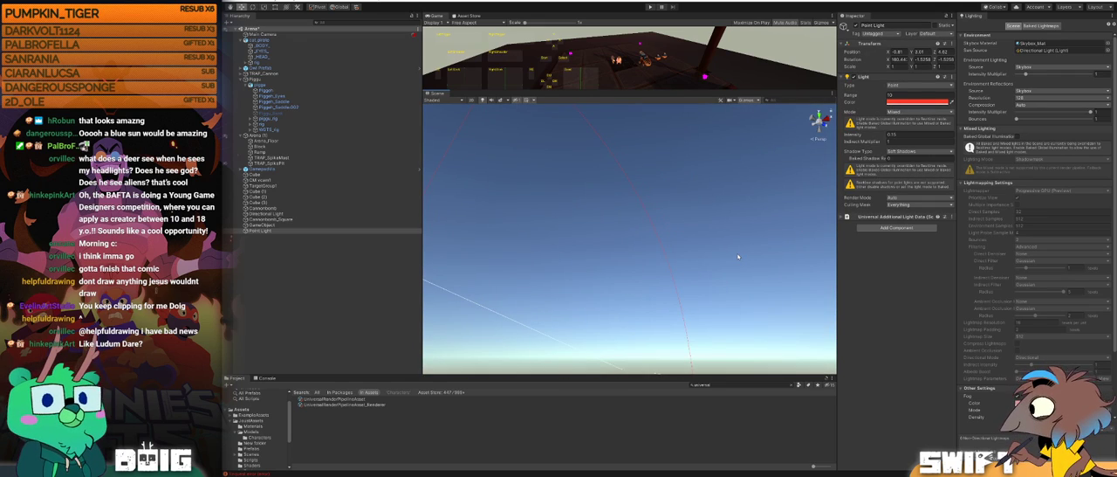
key("f")
left_click_drag(700, 245, 637, 200, "alt")
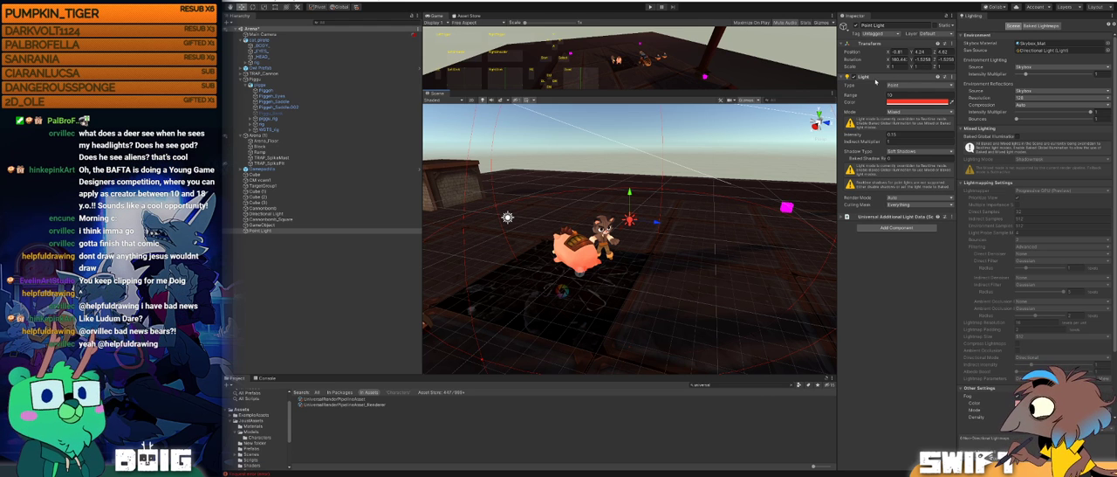
Step: Set the Point Light's mode to Realtime and its shadow type to No Shadows
left_click(904, 113)
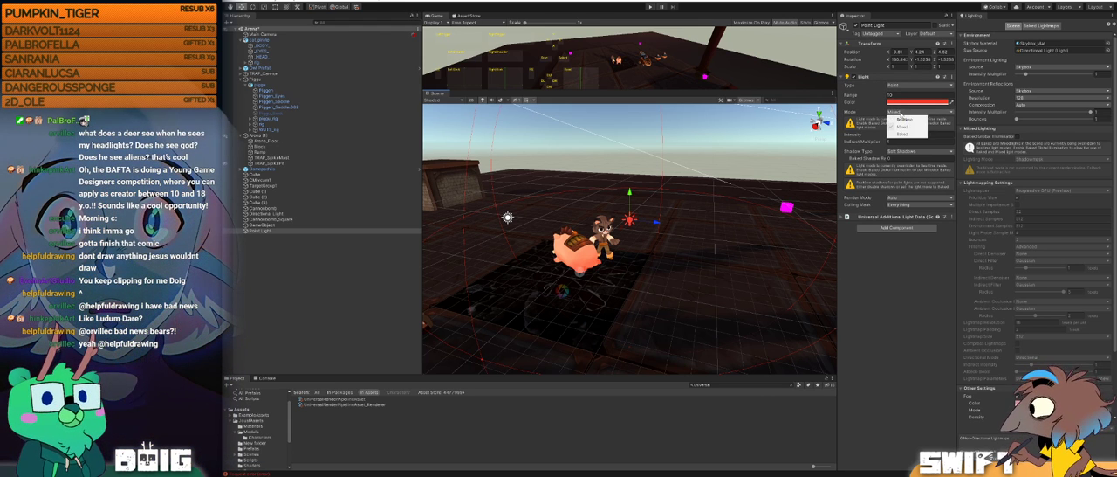
left_click(903, 119)
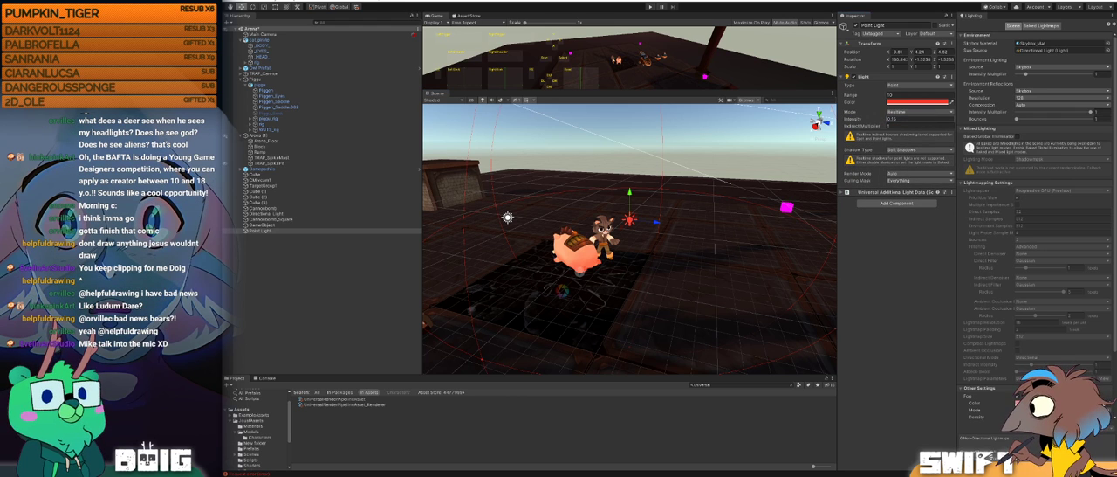
left_click(907, 150)
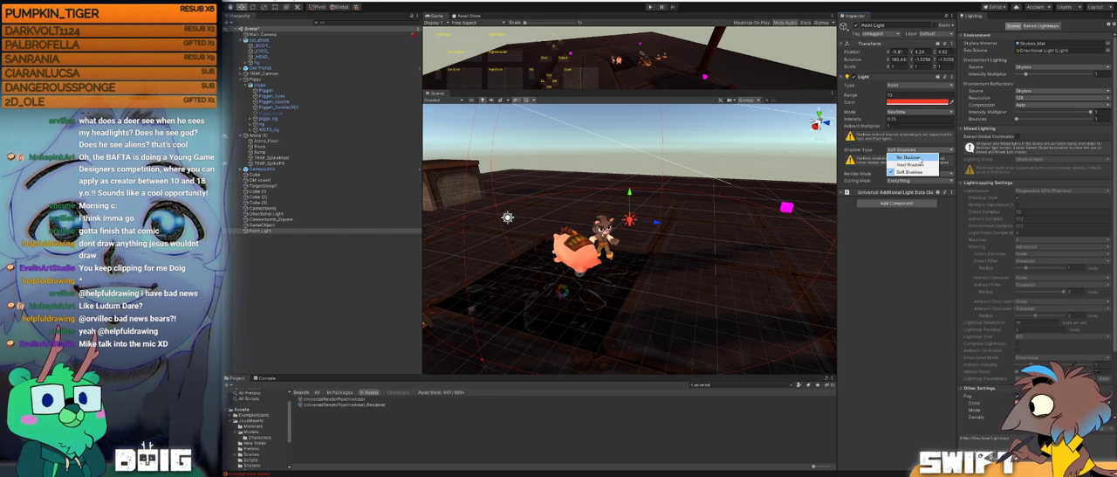
left_click(910, 157)
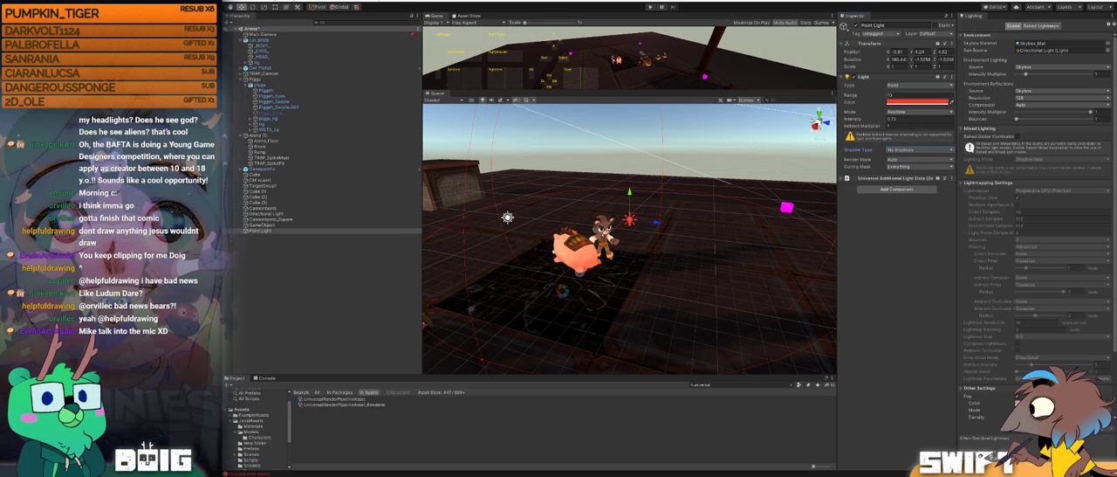
Step: Raise the Point Light's intensity and move it lower beside the cat to test its effect
mouse_move(630, 193)
left_mouse_down()
mouse_move(631, 213)
mouse_move(630, 202)
left_mouse_up()
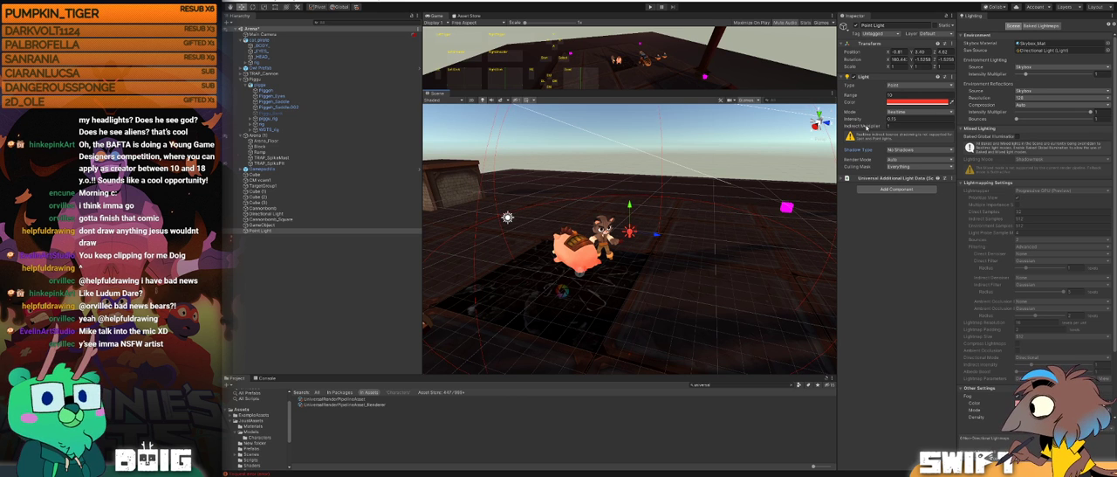
left_click_drag(865, 119, 882, 121)
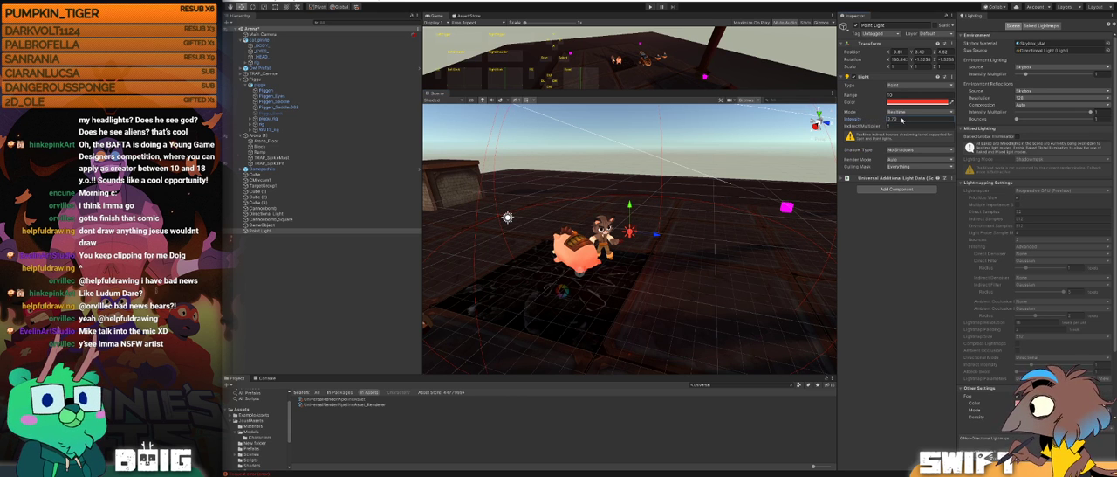
scroll(654, 228, "up", 3)
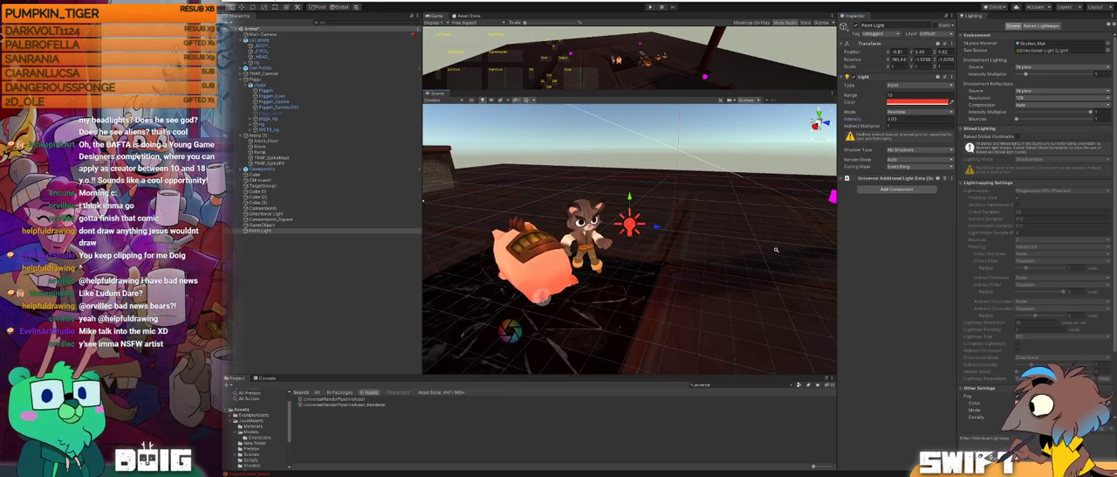
left_click_drag(653, 229, 699, 169)
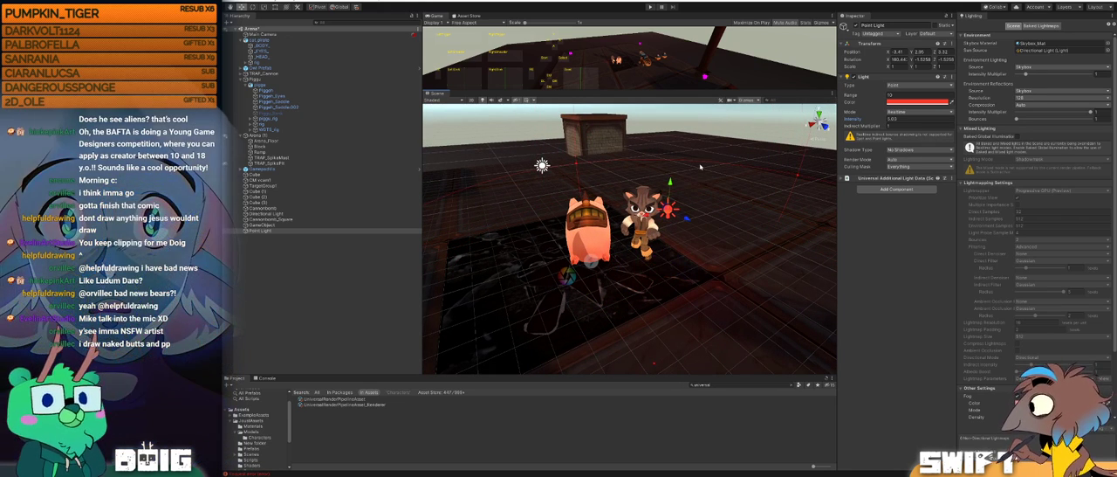
Step: Delete the red Point Light from the scene
key("Delete")
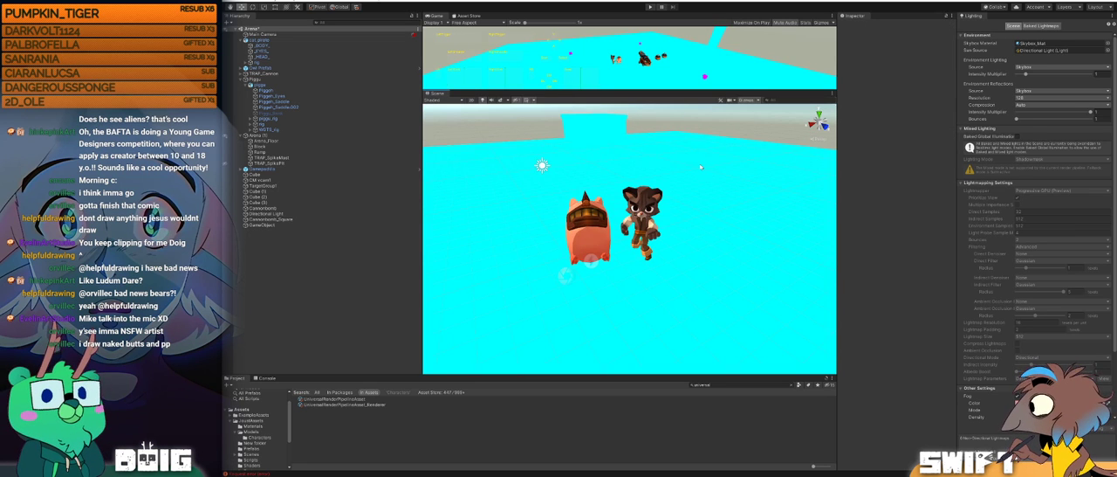
left_click_drag(519, 202, 552, 193, "alt")
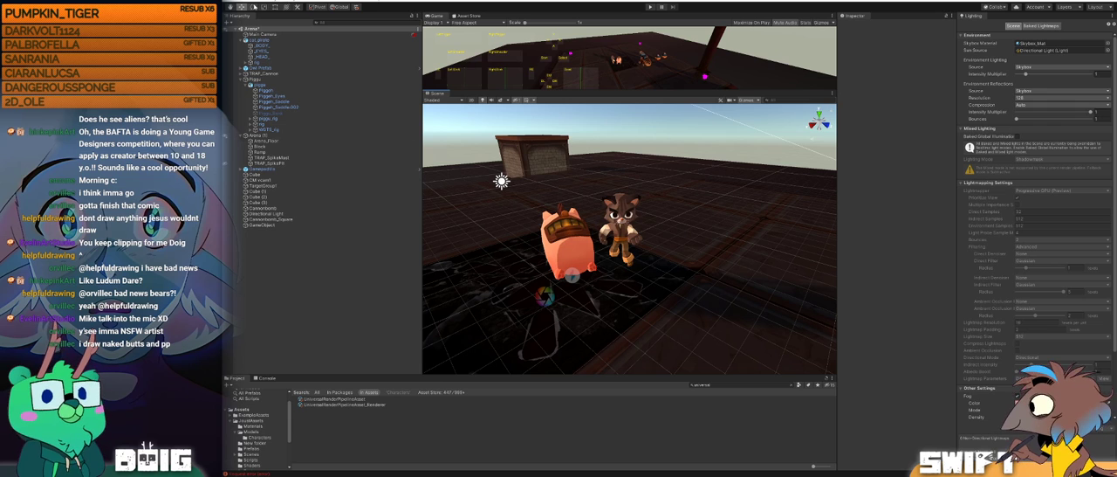
right_click(295, 264)
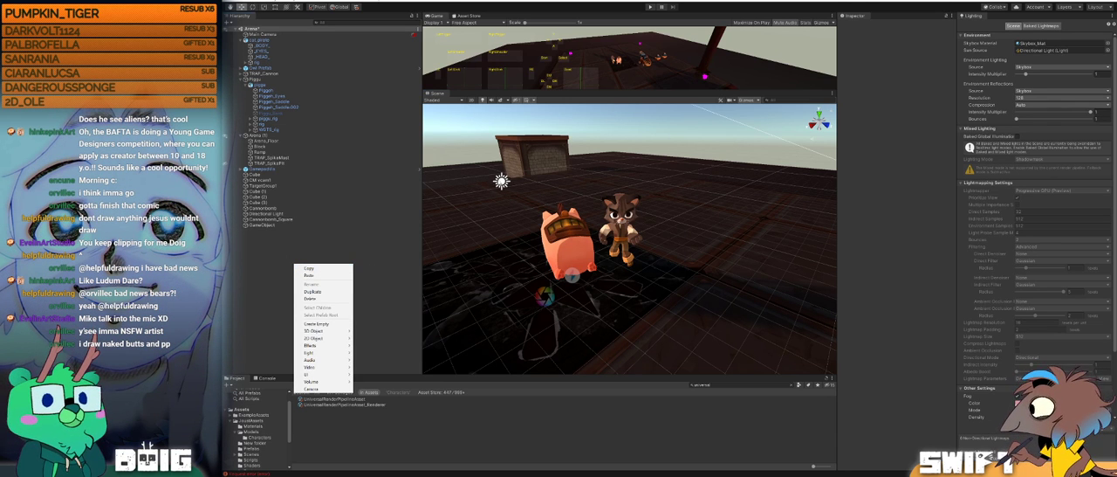
left_click(375, 253)
Step: Inspect the Directional Light and search the scene hierarchy for "light", clearing the search when finished
left_click(502, 182)
left_click_drag(629, 201, 515, 186, "alt")
left_click(349, 23)
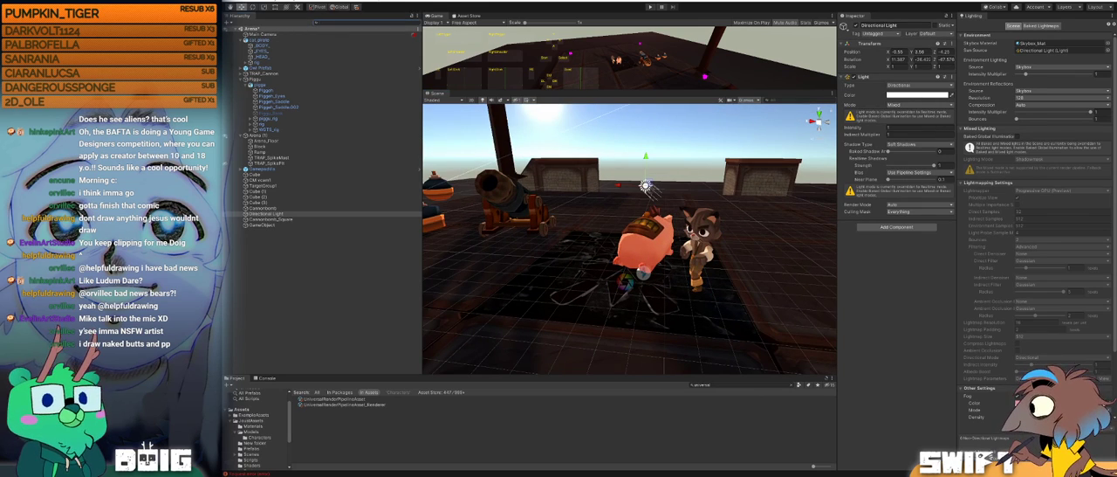
type("light")
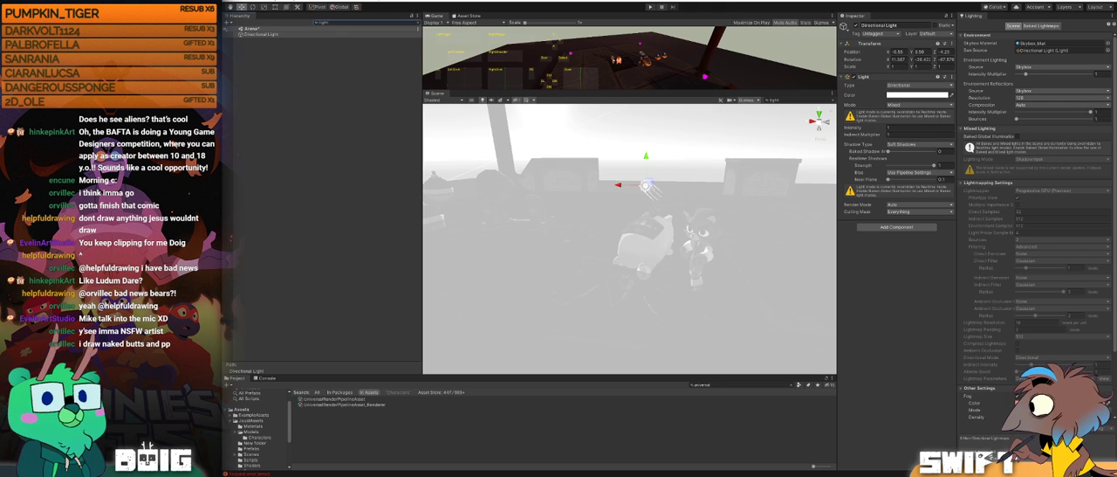
key("Escape")
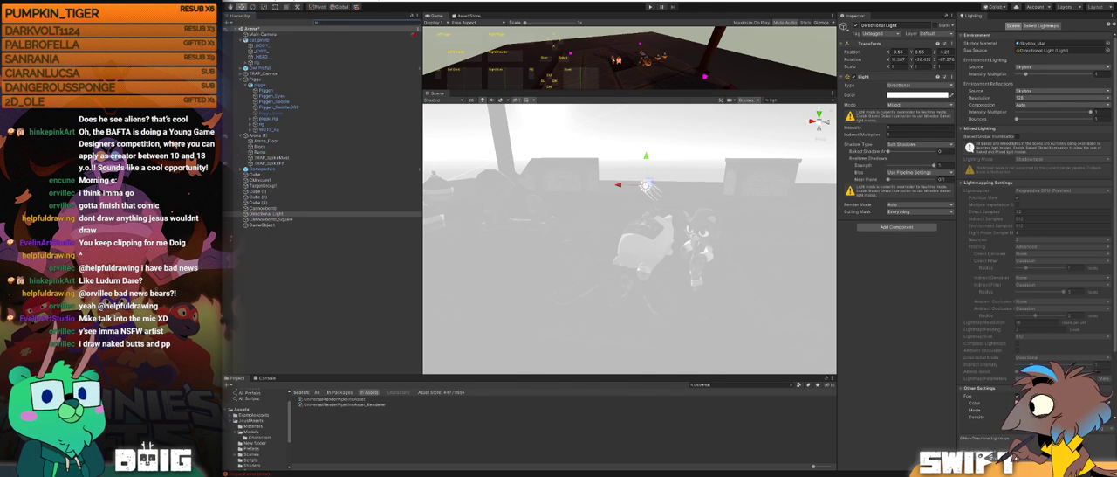
Step: Add a new Point Light to the scene and place it beside the cat
right_click(300, 282)
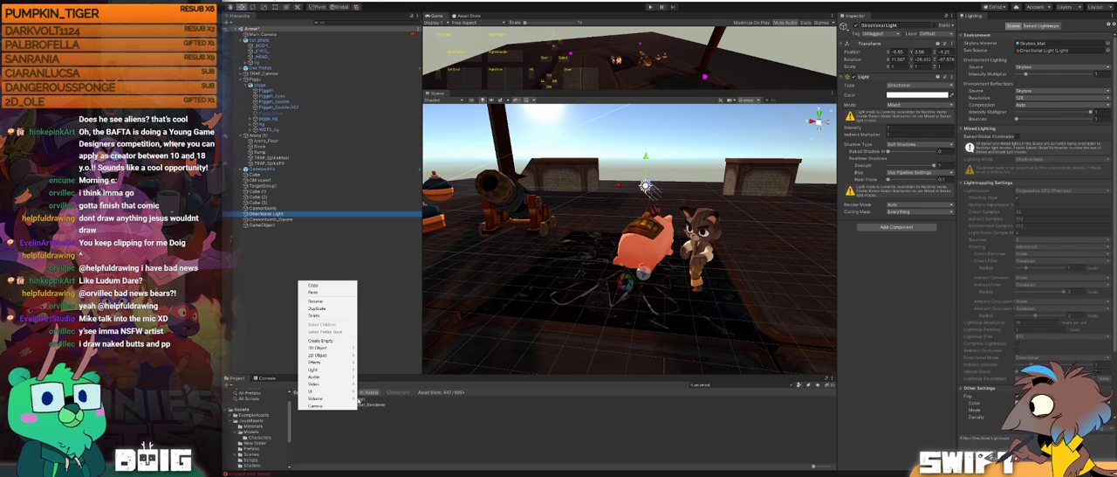
mouse_move(345, 354)
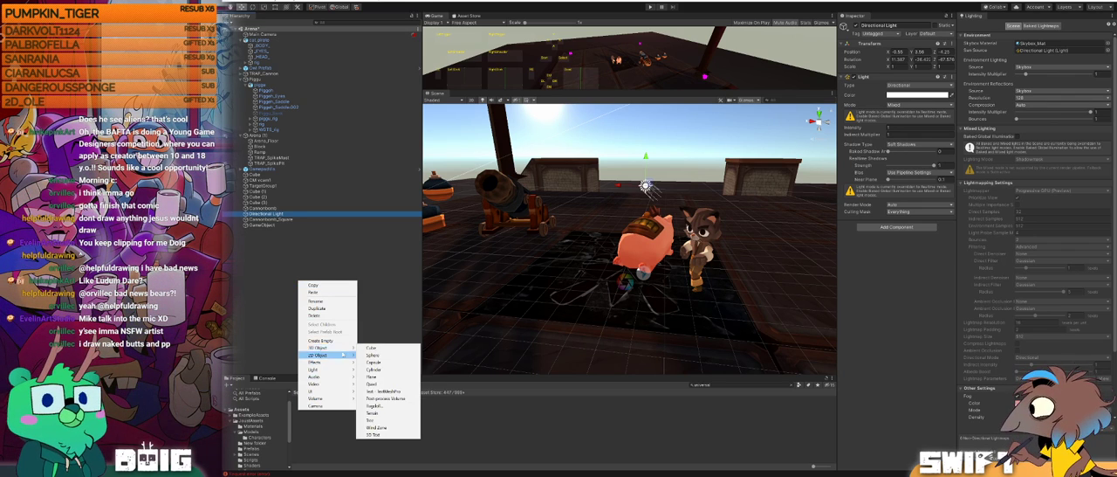
mouse_move(337, 370)
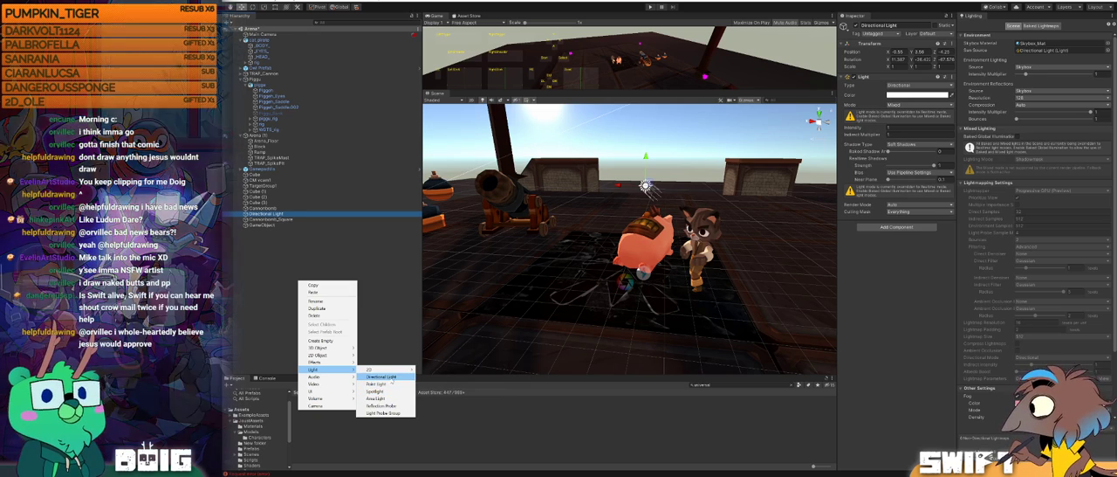
left_click(375, 383)
left_click_drag(723, 234, 697, 259, "alt")
left_click_drag(602, 240, 748, 206)
left_click_drag(663, 226, 624, 240)
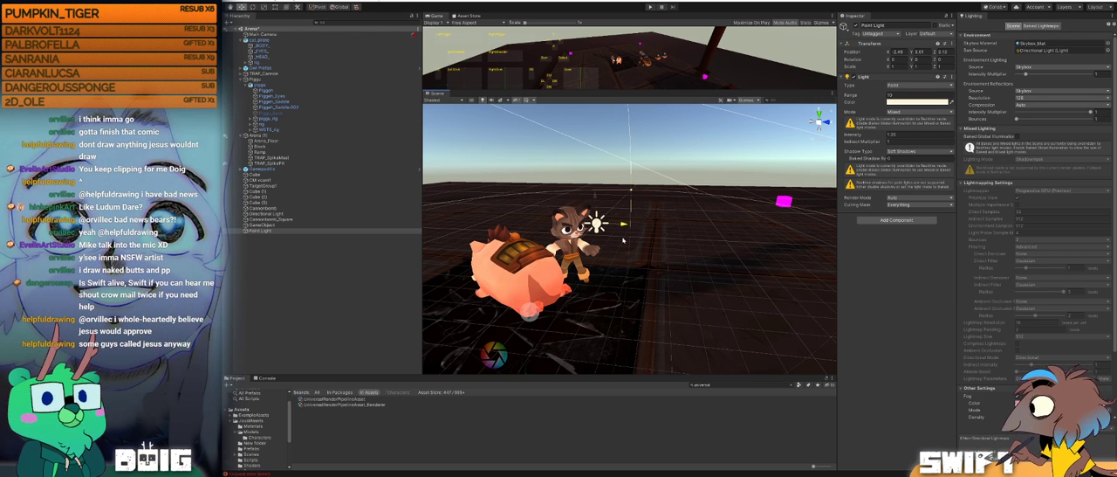
Step: Set Toon Smoothness to about 0.1 on the pig's MATERIAL_Piggy and check its shading from several angles
left_click(543, 266)
left_click(543, 271)
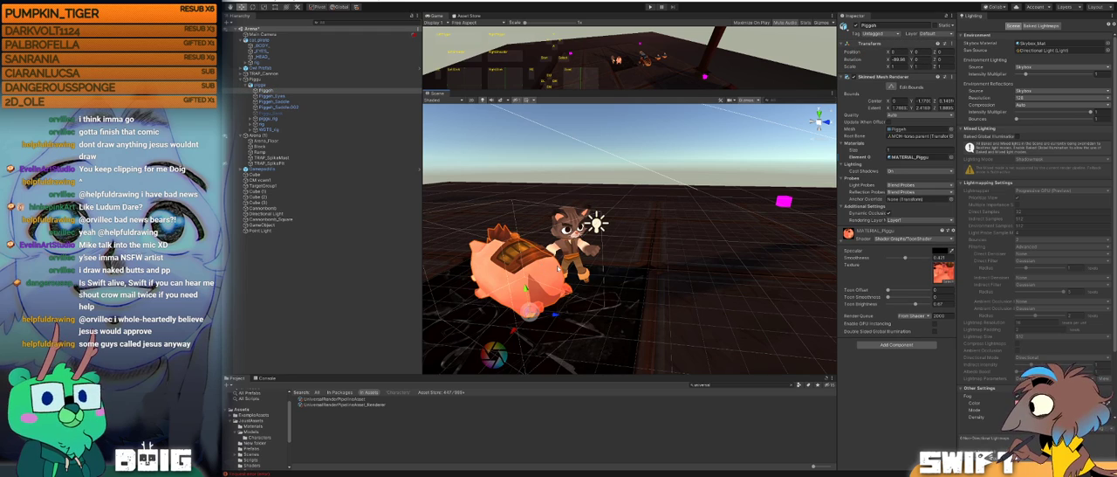
mouse_move(681, 215)
left_mouse_down("alt")
mouse_move(476, 244)
mouse_move(502, 253)
mouse_move(685, 229)
left_mouse_up("alt")
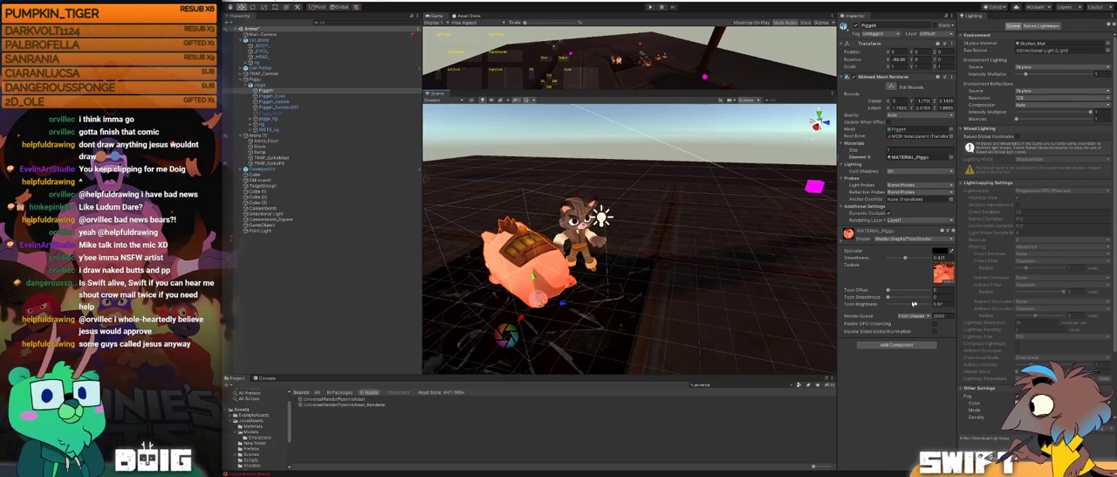
left_click_drag(888, 298, 891, 297)
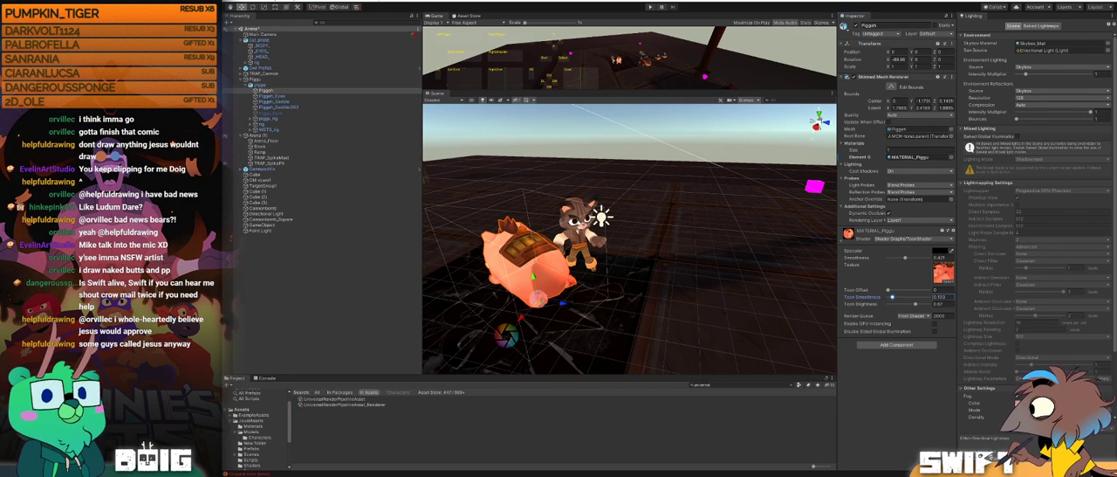
left_click_drag(567, 232, 608, 222, "alt")
middle_click_drag(512, 283, 545, 266)
scroll(546, 264, "up", 3)
left_click_drag(546, 265, 666, 236, "alt")
scroll(699, 229, "down", 5)
scroll(666, 236, "up", 2)
Step: Change the new Point Light's color to a saturated blue
left_click(671, 201)
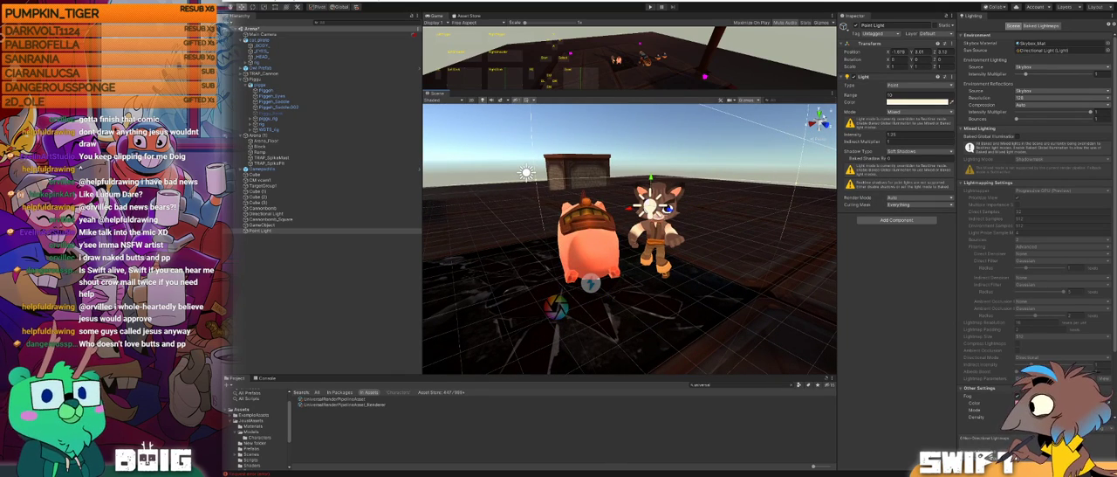
left_click(916, 103)
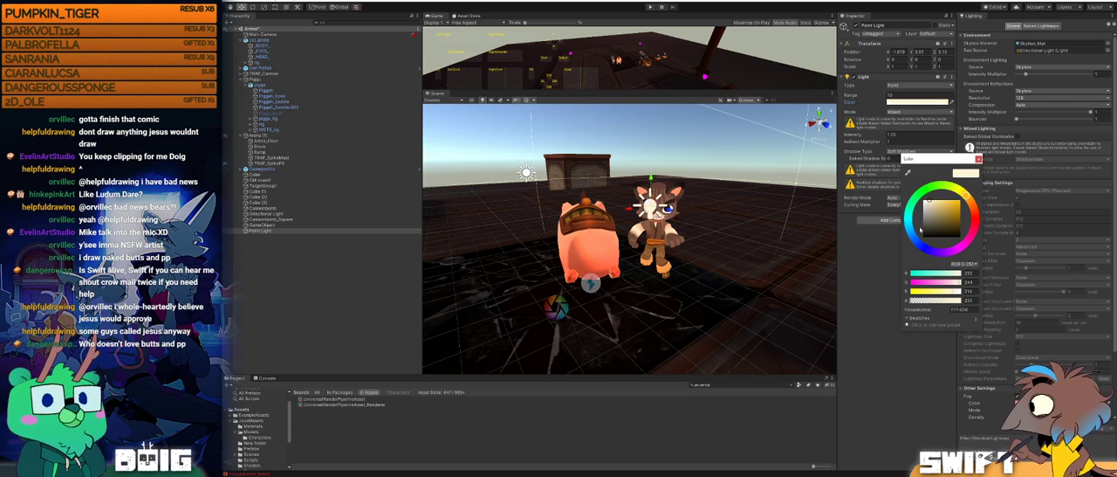
left_click(910, 230)
left_click_drag(910, 240, 917, 244)
left_click_drag(943, 207, 970, 196)
left_click(725, 213)
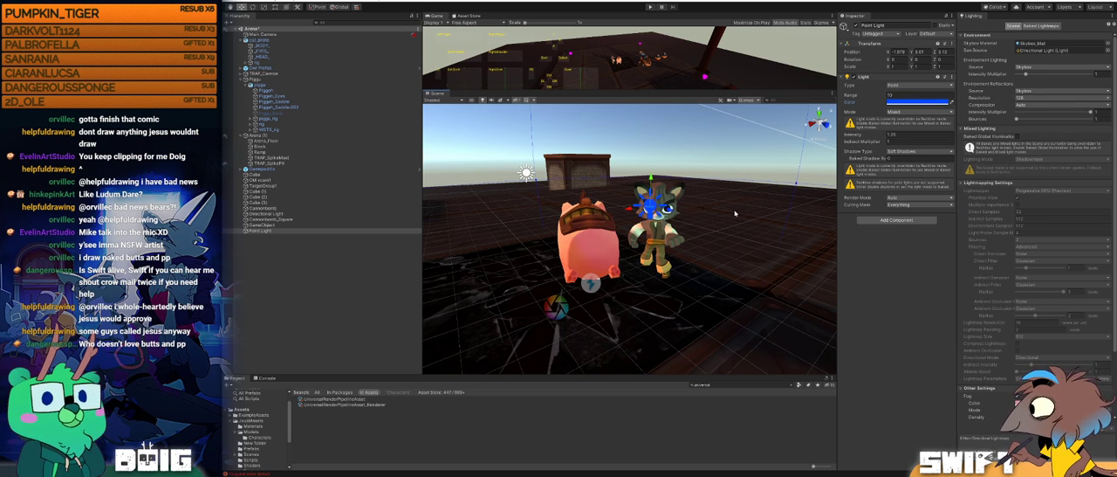
Step: Lower the blue Point Light to the cat's torso height and move it out to the cat's side away from the pig
left_click_drag(665, 232, 752, 209, "alt")
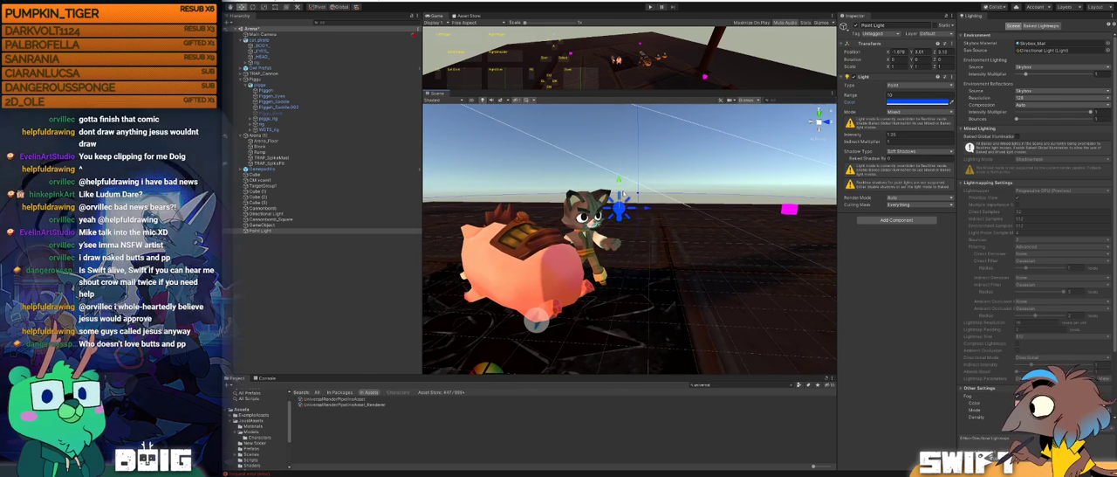
left_click_drag(620, 182, 620, 214)
mouse_move(646, 241)
left_mouse_down()
mouse_move(618, 240)
mouse_move(665, 237)
mouse_move(581, 239)
mouse_move(638, 229)
left_mouse_up()
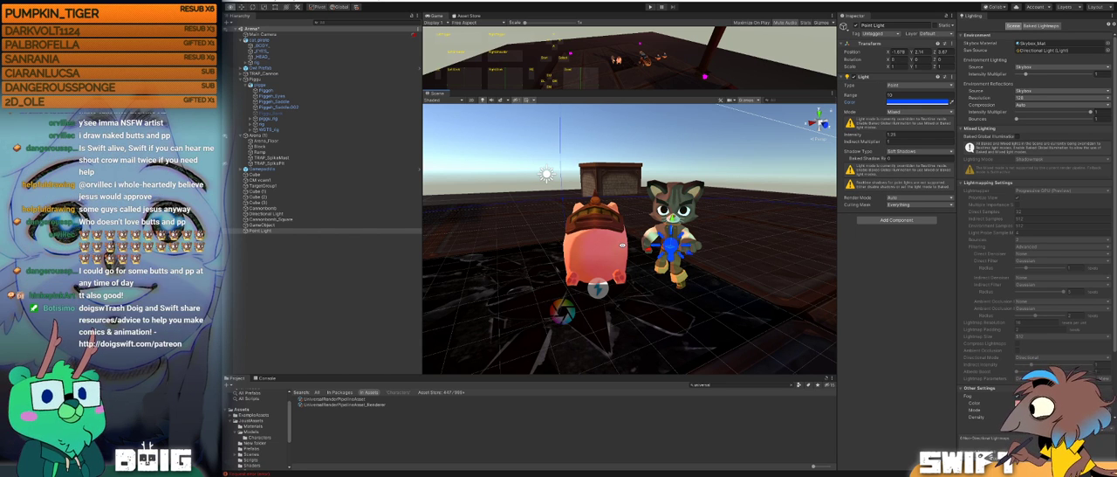
right_click_drag(638, 232, 643, 233, "alt")
left_click_drag(643, 233, 725, 253, "alt")
key("f")
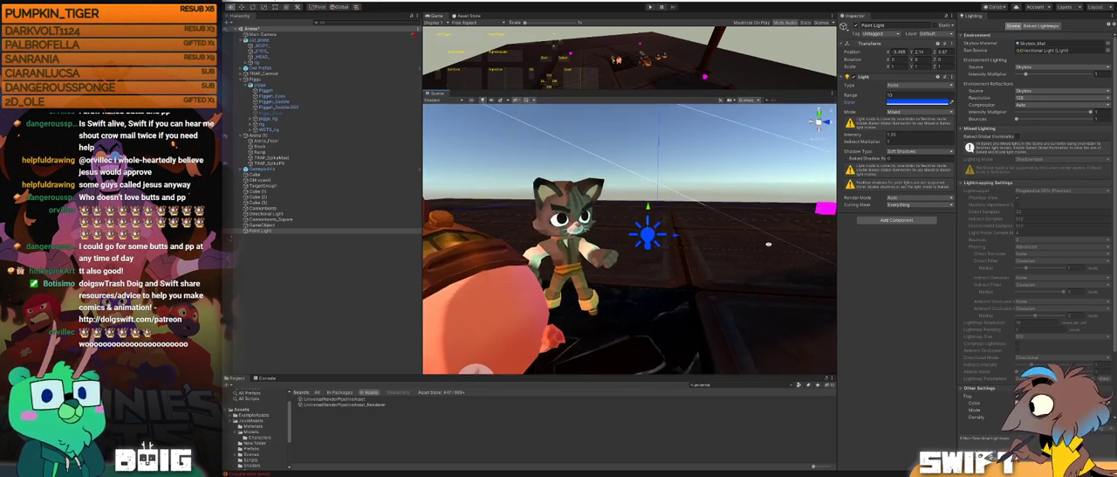
left_click_drag(672, 234, 602, 203)
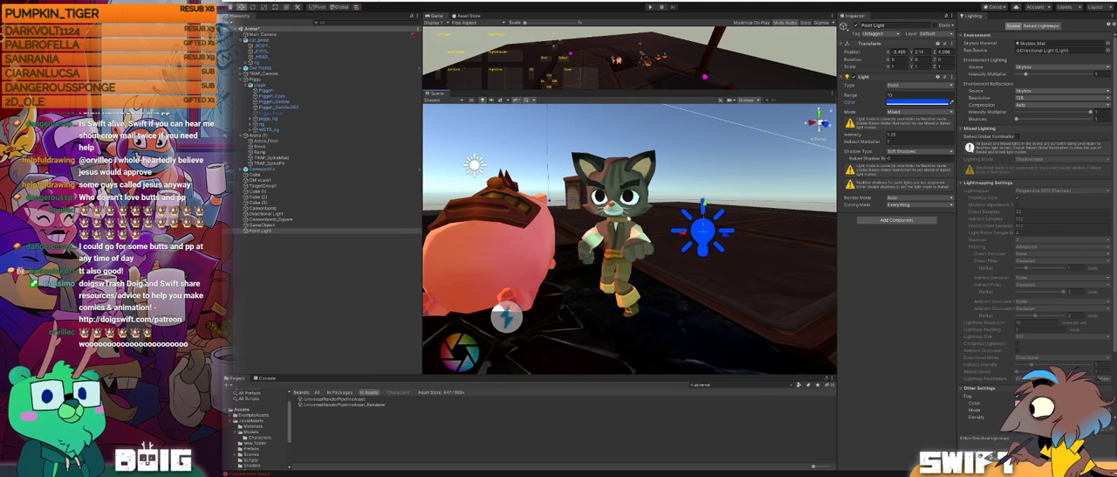
Step: Raise the blue Point Light slightly and change its color to a saturated red
left_click_drag(706, 204, 706, 203)
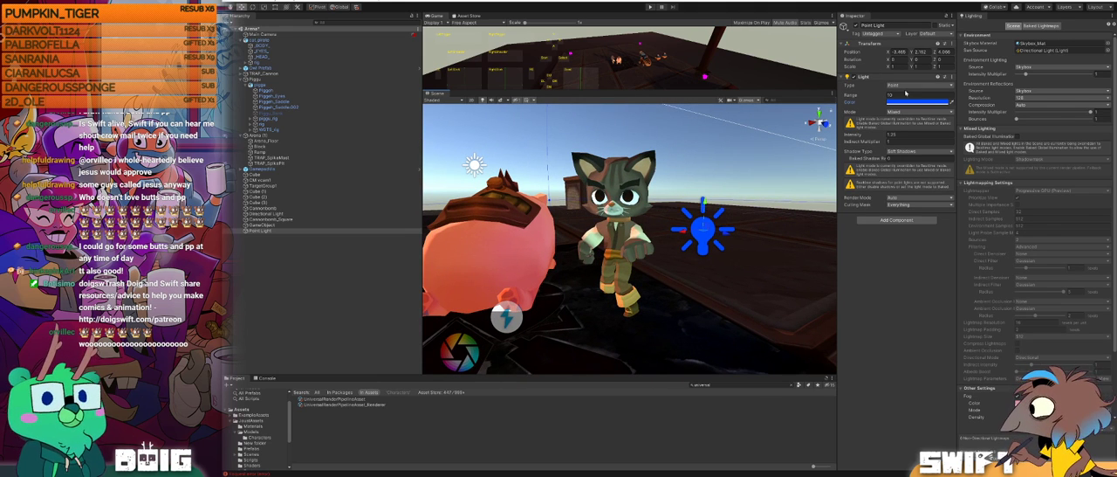
left_click(915, 102)
left_click(925, 190)
mouse_move(949, 210)
left_mouse_down()
mouse_move(959, 201)
mouse_move(941, 222)
mouse_move(962, 199)
left_mouse_up()
left_click(972, 215)
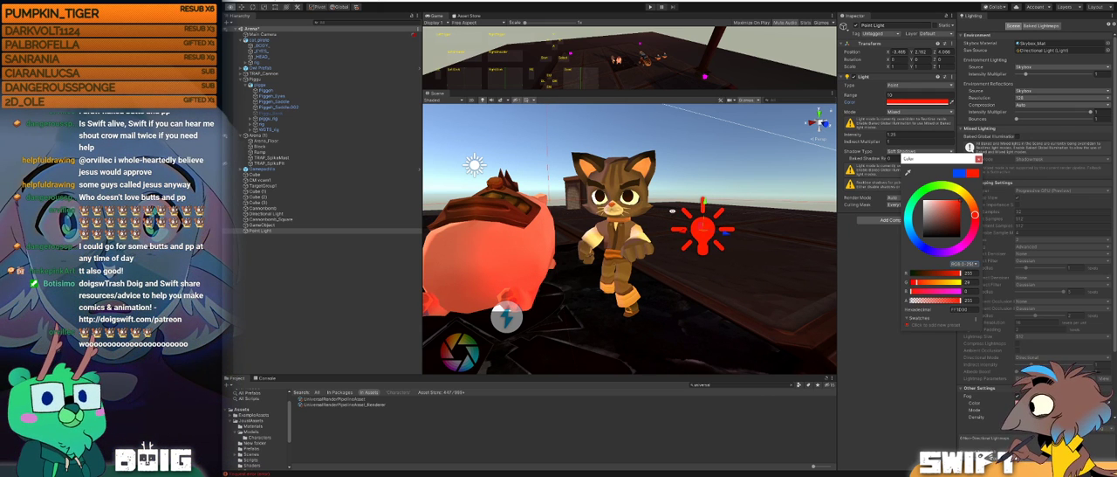
Step: Reposition the red Point Light closer to the cat, on its side away from the pig
left_click(645, 210, "alt")
left_click_drag(642, 209, 592, 213, "alt")
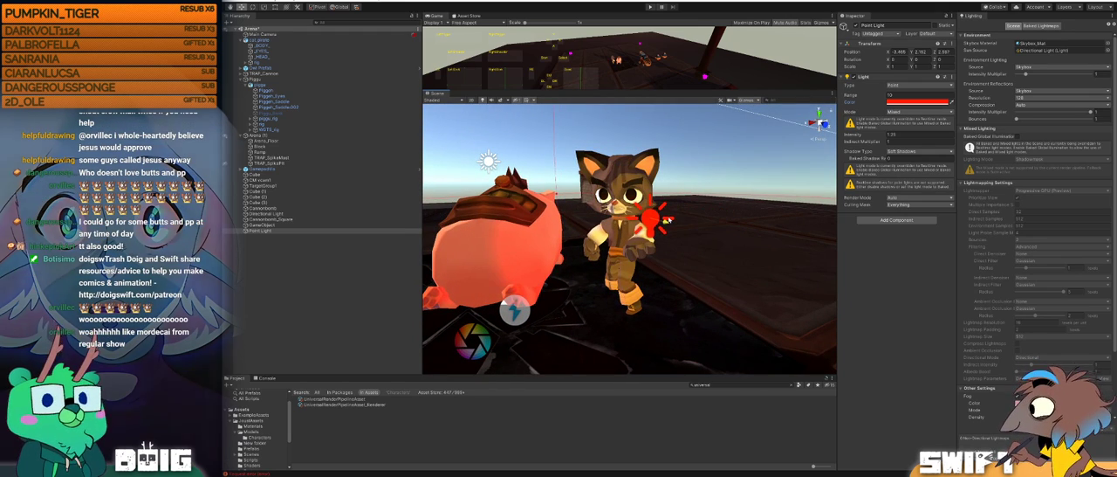
left_click_drag(721, 236, 608, 204)
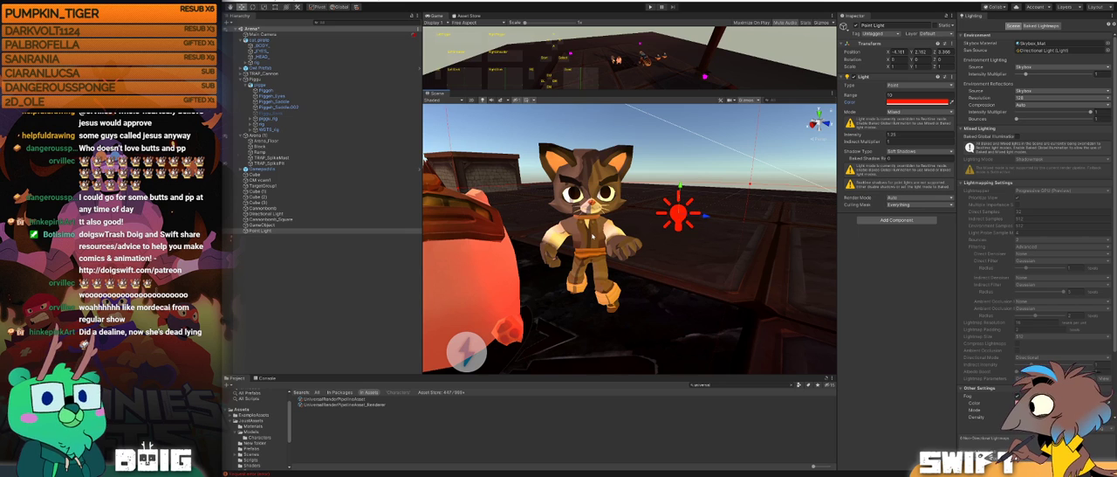
Step: Set Toon Smoothness to about 0.03 on the cat body's MATERIAL_CatFur and check the fur's shading up close
left_click(593, 236)
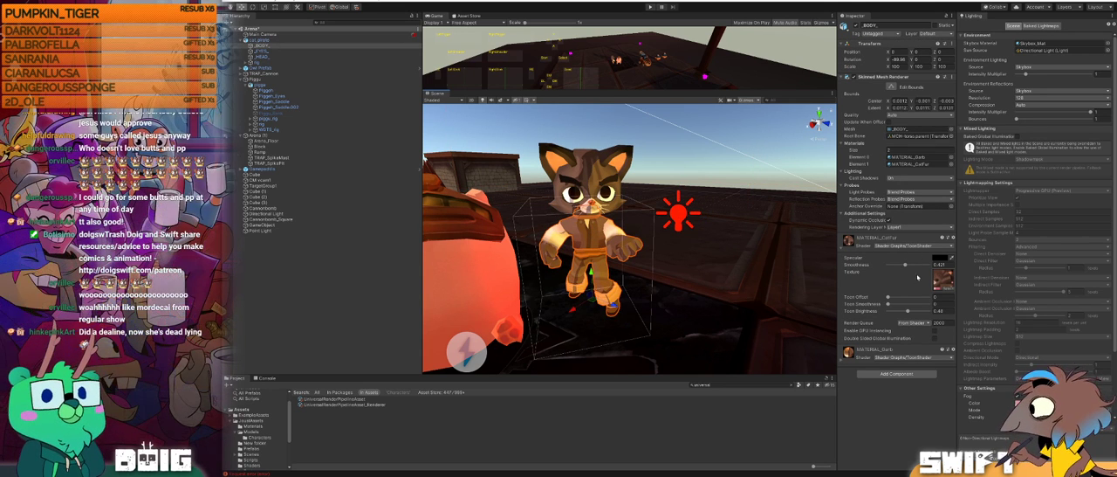
left_click_drag(888, 304, 889, 305)
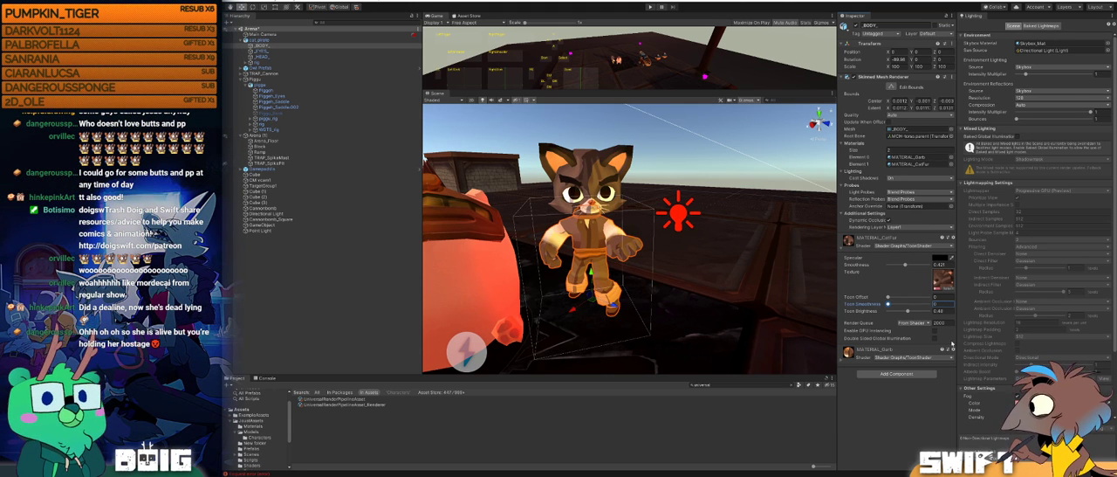
left_click_drag(890, 305, 888, 304)
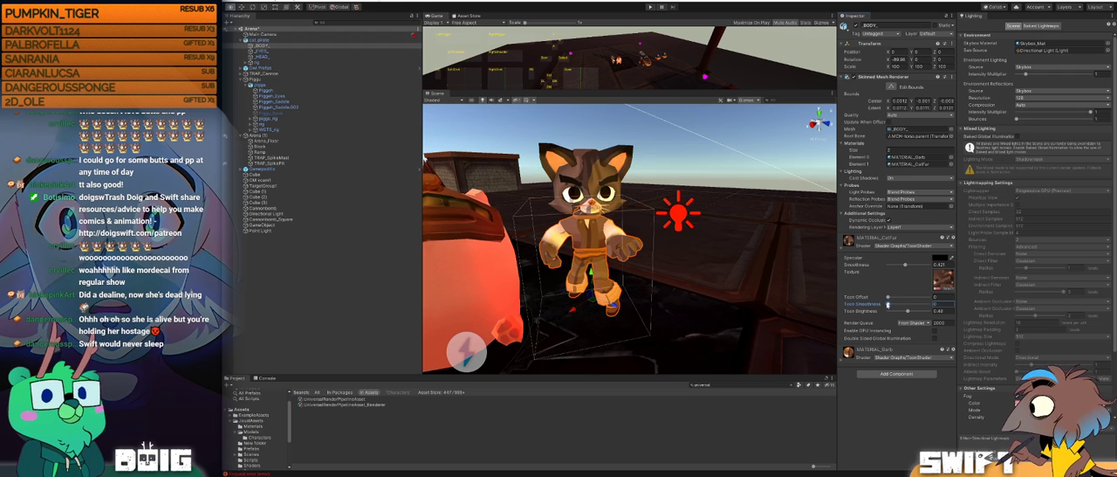
left_click_drag(889, 305, 889, 304)
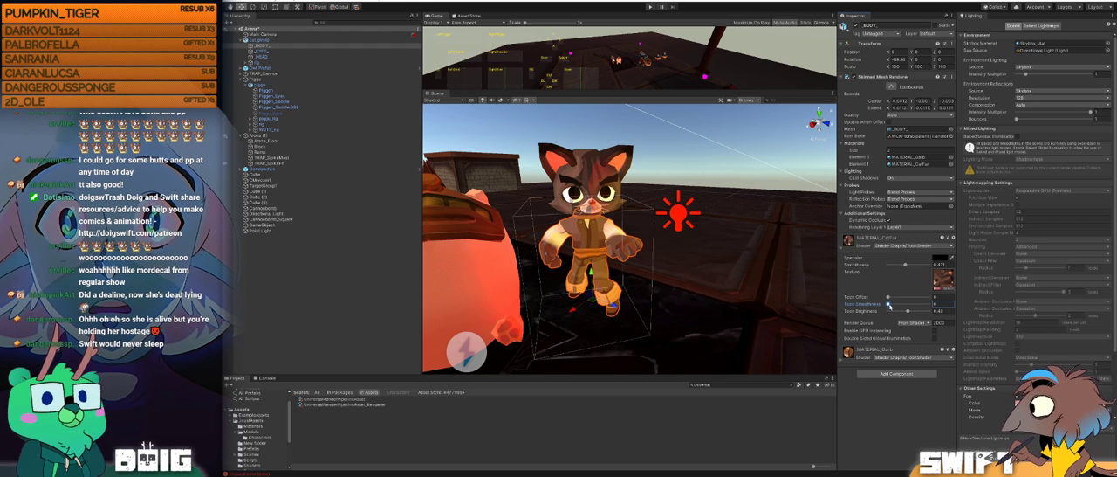
left_click_drag(725, 209, 665, 212, "alt")
scroll(805, 211, "up", 4)
left_click_drag(805, 210, 721, 235, "alt")
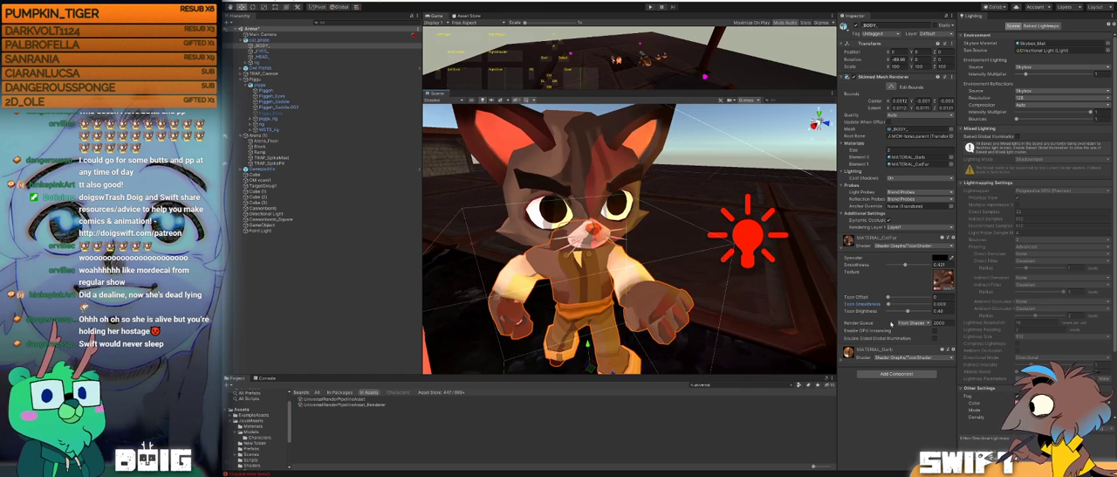
left_click_drag(889, 305, 891, 304)
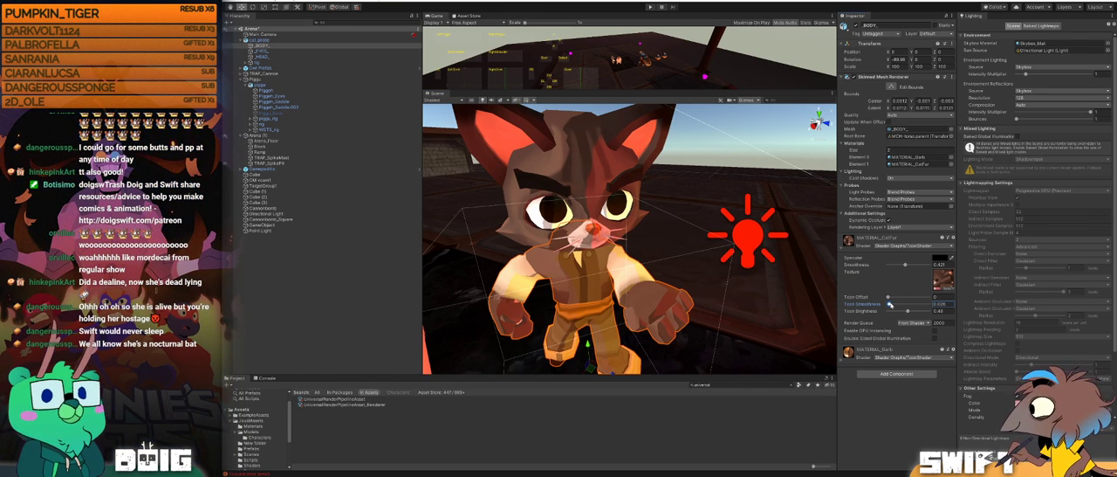
Step: Set Toon Smoothness to about 0.03 on the cat body's MATERIAL_Garb and check the clothing's shading
left_click(586, 305)
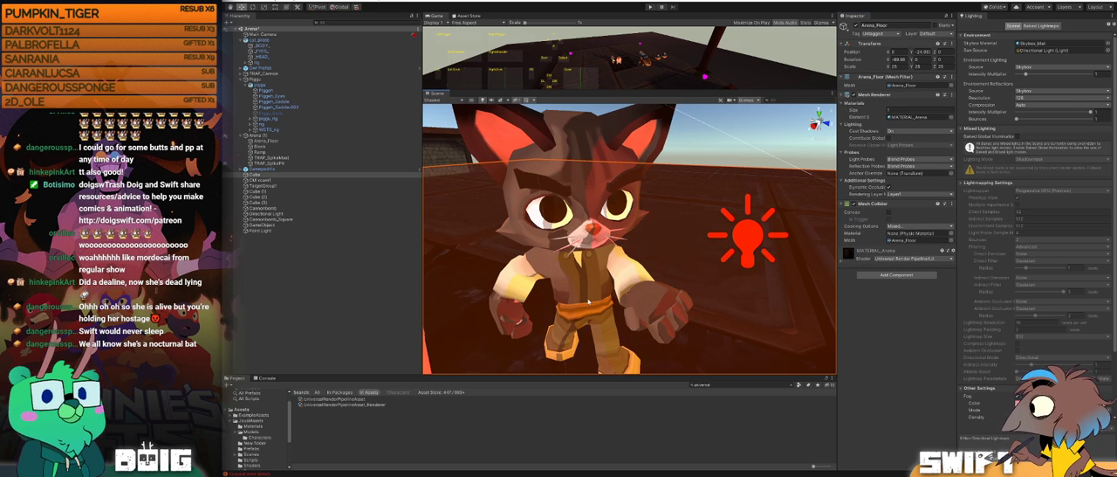
left_click_drag(593, 285, 663, 228, "alt")
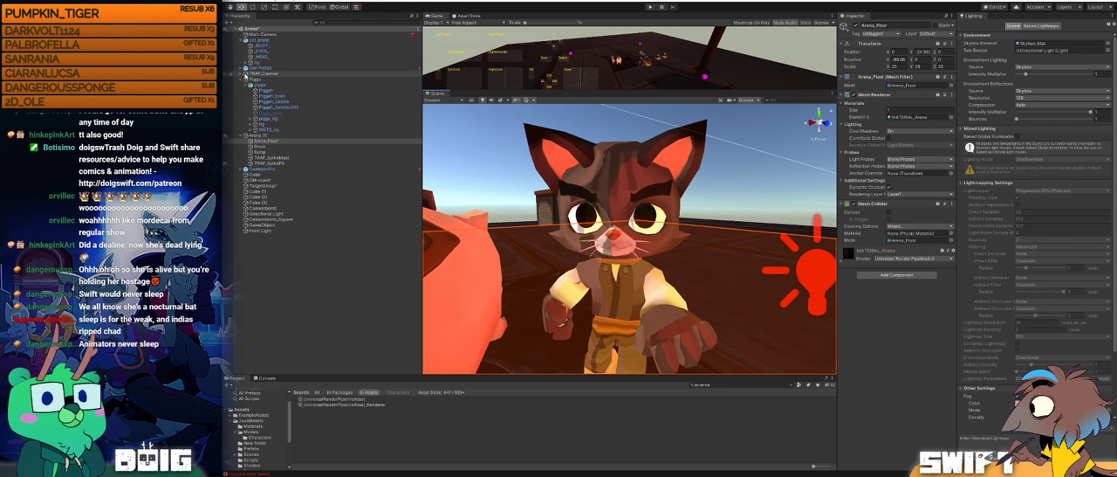
left_click(261, 46)
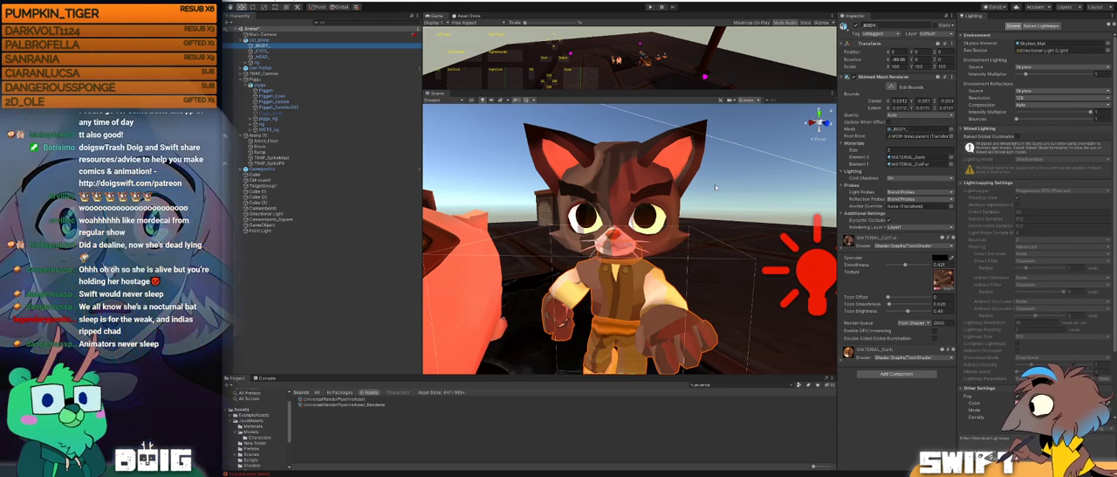
left_click(842, 363)
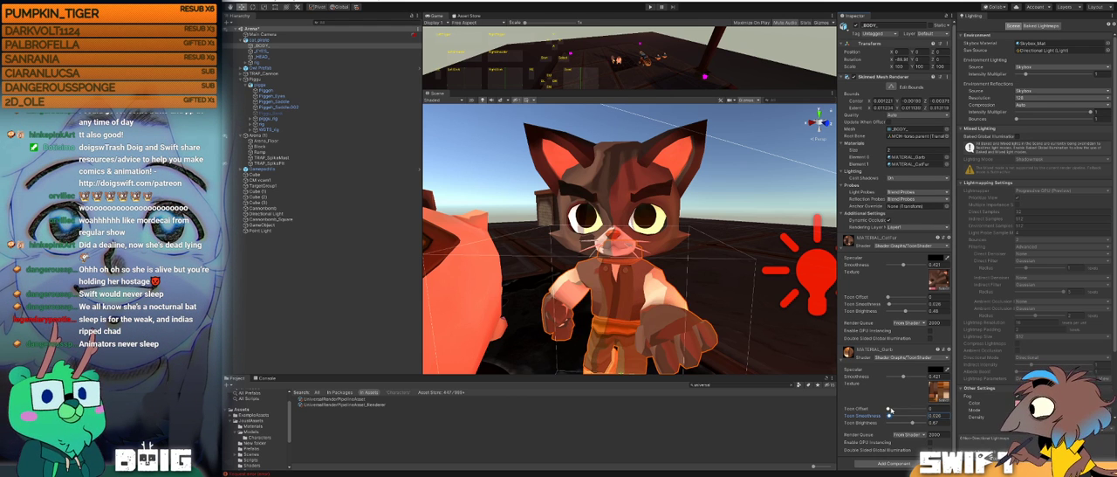
left_click_drag(679, 355, 680, 288, "alt")
scroll(680, 288, "down", 3)
left_click_drag(642, 264, 619, 289, "alt")
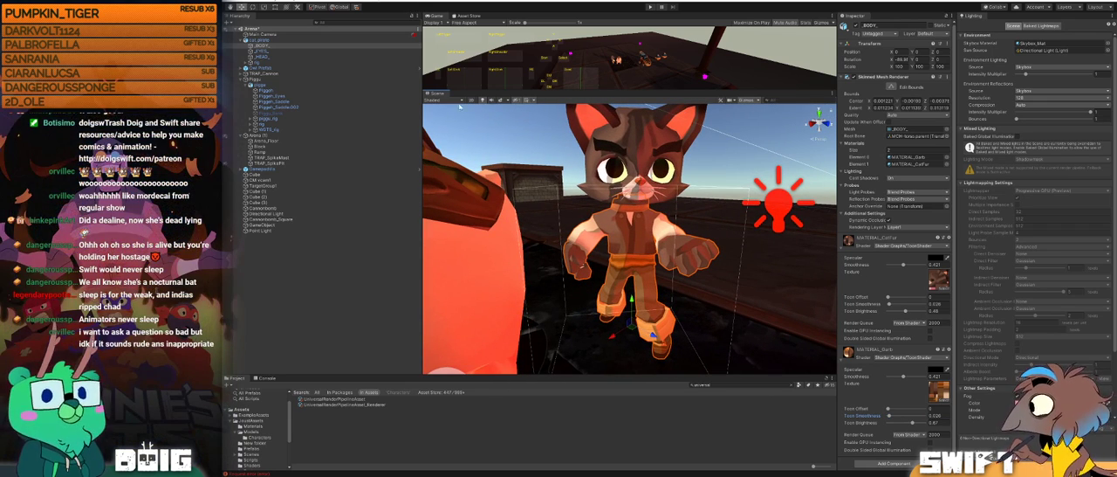
Step: Set Toon Smoothness to about 0.03 on the cat eyes' MATERIAL_CatEye and check the whole character from farther away
left_click(323, 52)
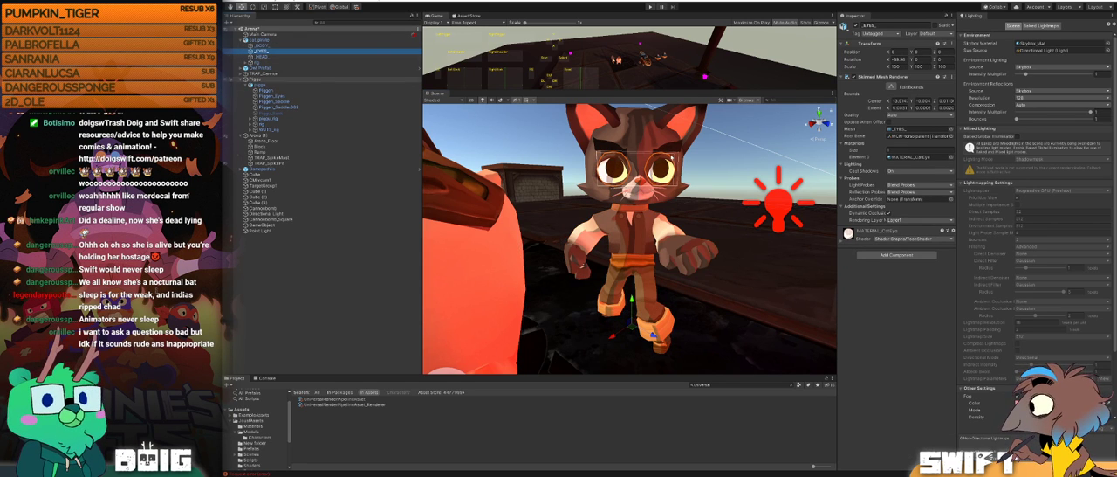
left_click(841, 242)
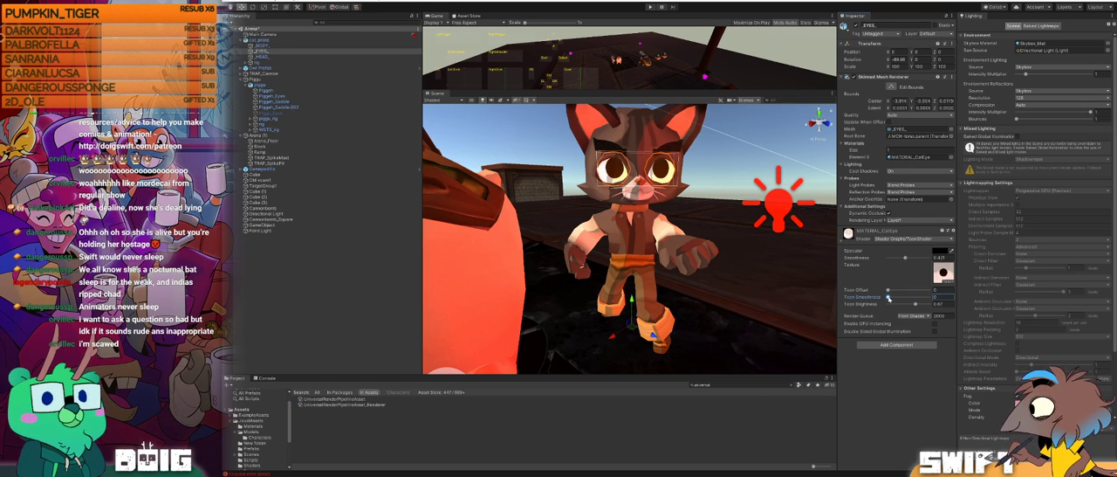
left_click_drag(889, 296, 890, 298)
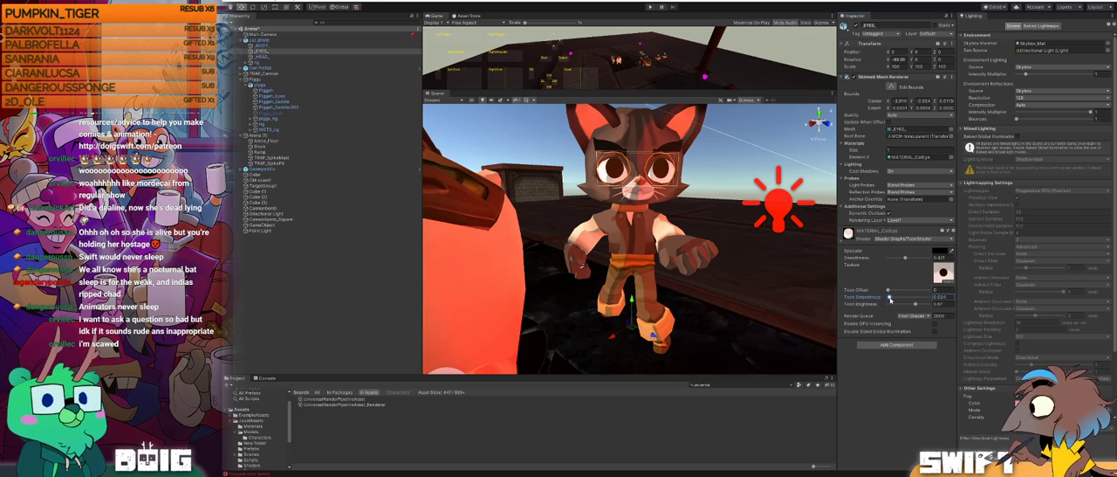
scroll(660, 234, "down", 5)
left_click_drag(660, 233, 609, 296, "alt")
scroll(628, 297, "down", 3)
left_click_drag(733, 297, 709, 301, "alt")
Step: Move the red Point Light farther from the cat and raise it to a height of about 3.2
left_click(704, 251)
left_click_drag(654, 254, 678, 277)
mouse_move(666, 267)
left_mouse_down()
mouse_move(661, 180)
mouse_move(676, 207)
mouse_move(785, 226)
mouse_move(693, 267)
mouse_move(469, 260)
mouse_move(680, 264)
left_mouse_up()
scroll(786, 226, "down", 5)
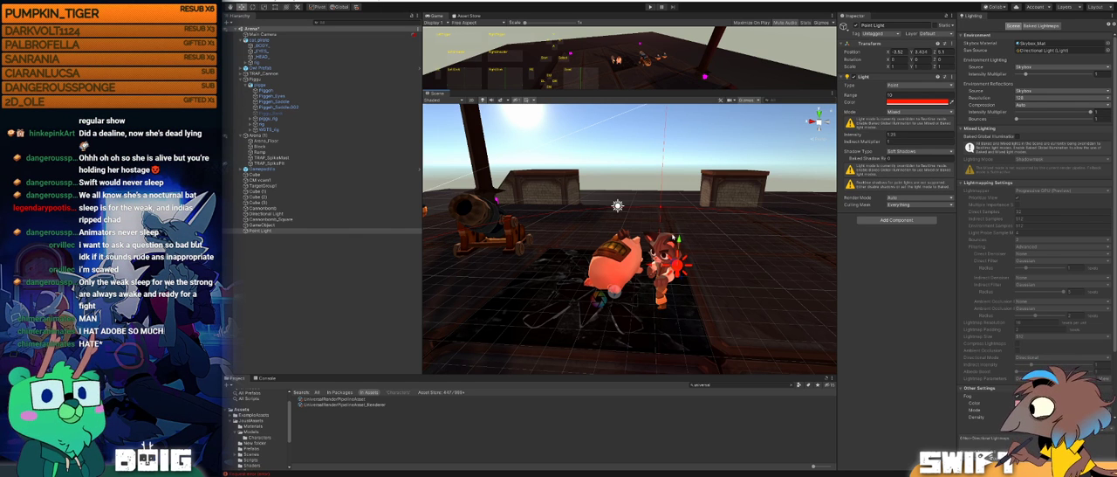
left_click_drag(667, 228, 705, 240)
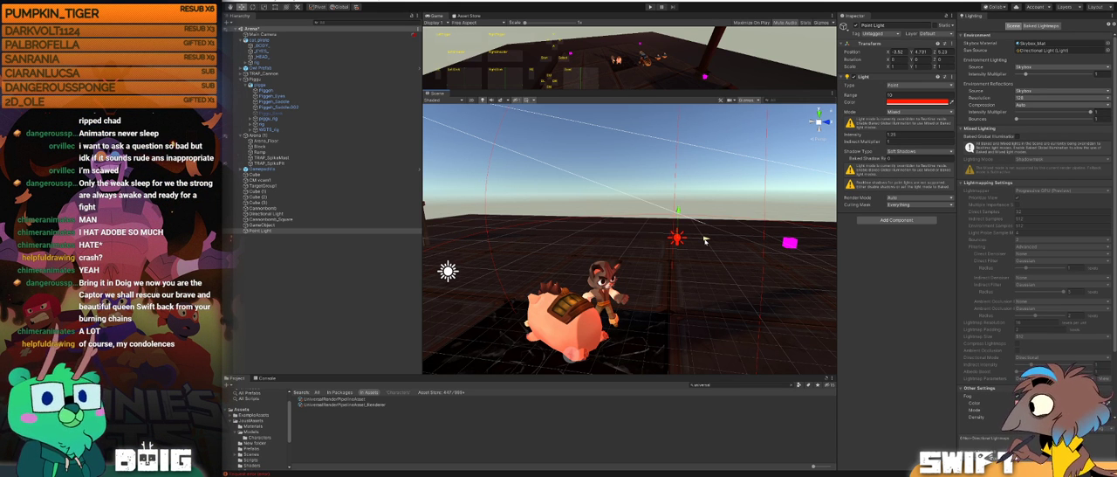
left_click_drag(678, 211, 622, 274)
left_click_drag(671, 227, 683, 252)
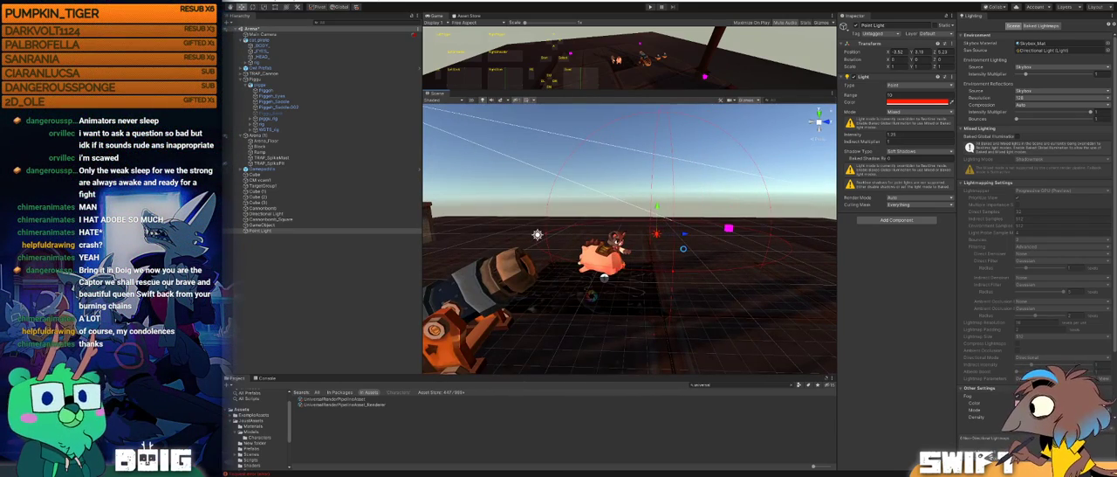
Step: Examine the lighting on the cat, pig and cannon from several angles around the arena
left_click_drag(507, 275, 645, 281, "alt")
middle_click_drag(646, 281, 592, 234)
left_click_drag(579, 273, 511, 243, "alt")
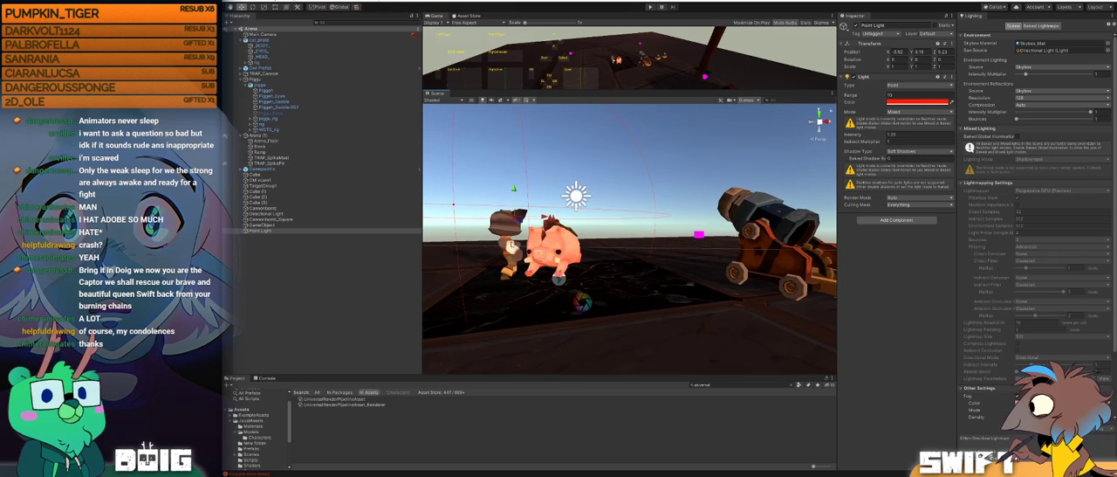
middle_click_drag(511, 243, 565, 244)
left_click_drag(566, 244, 595, 296, "alt")
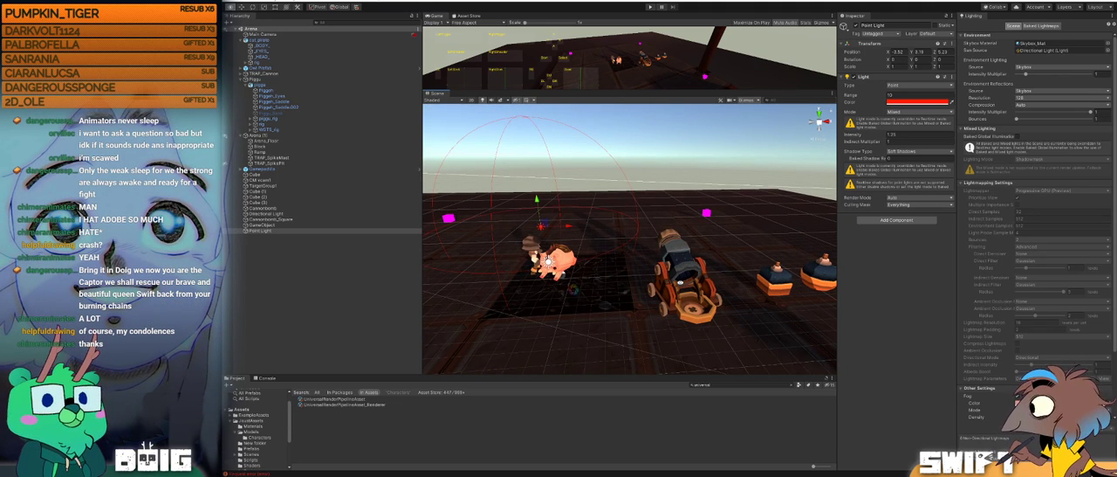
middle_click_drag(717, 282, 671, 280, "alt")
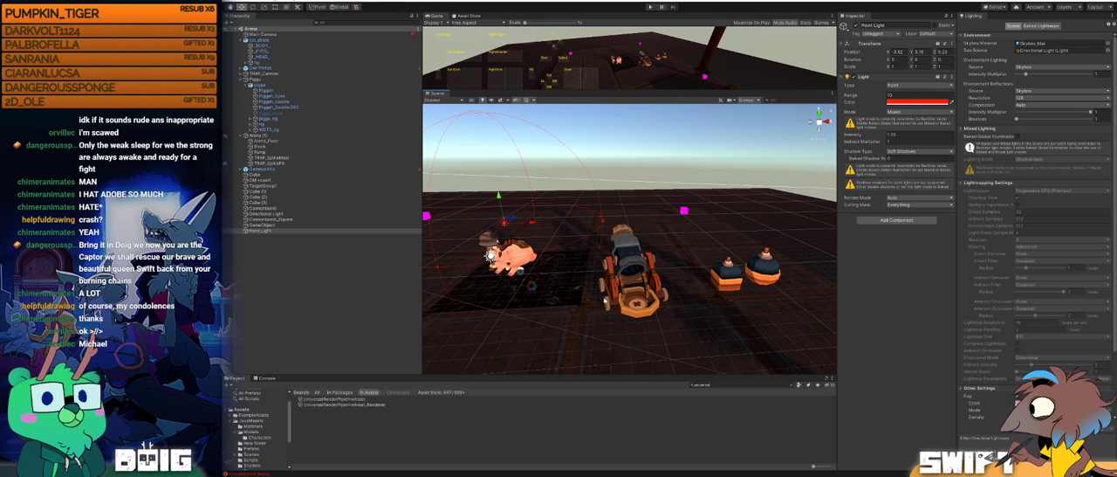
left_click_drag(647, 206, 686, 199, "alt")
left_click_drag(593, 232, 666, 233, "alt")
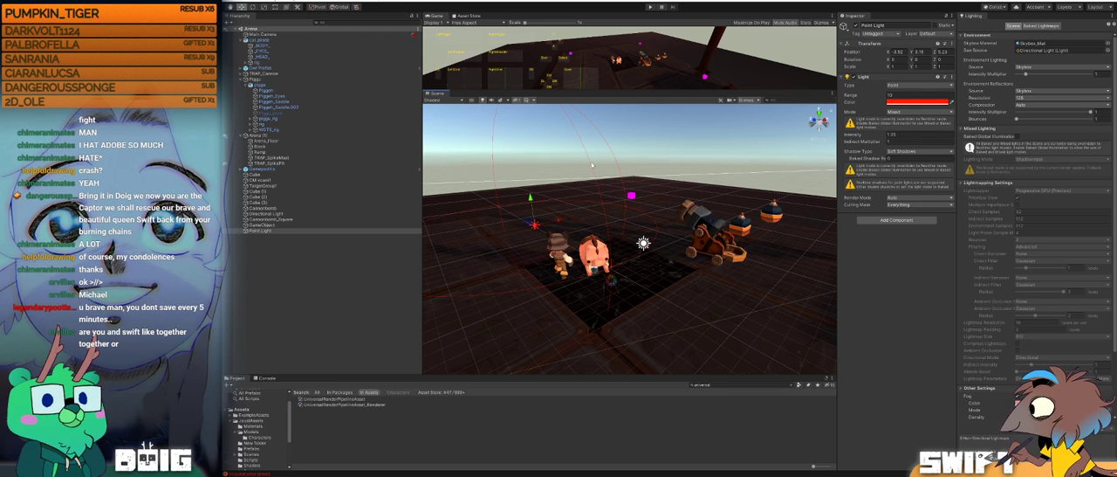
Step: Enlarge the Game view and look over the arena, including the magenta cube beside the pillar
left_click_drag(598, 88, 611, 184)
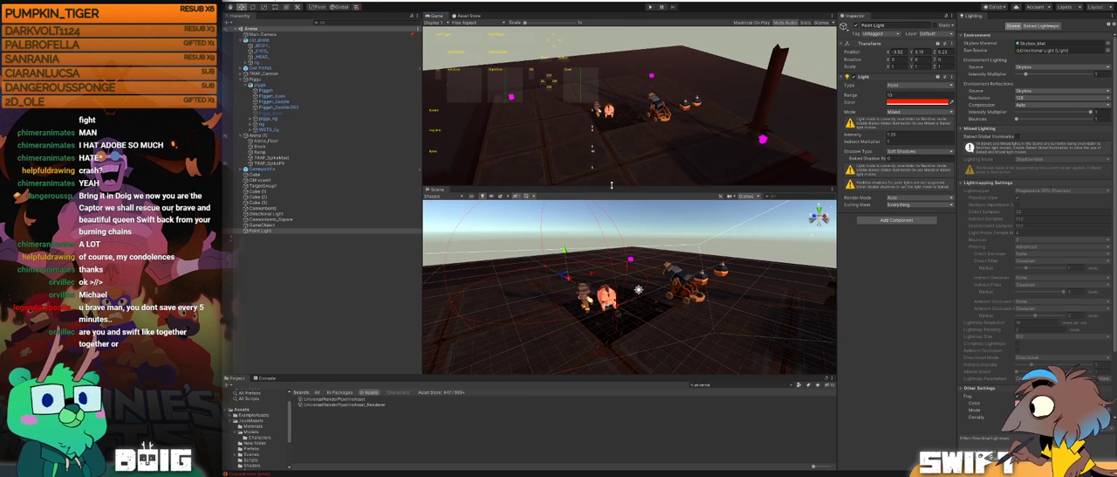
left_click_drag(688, 316, 612, 271, "alt")
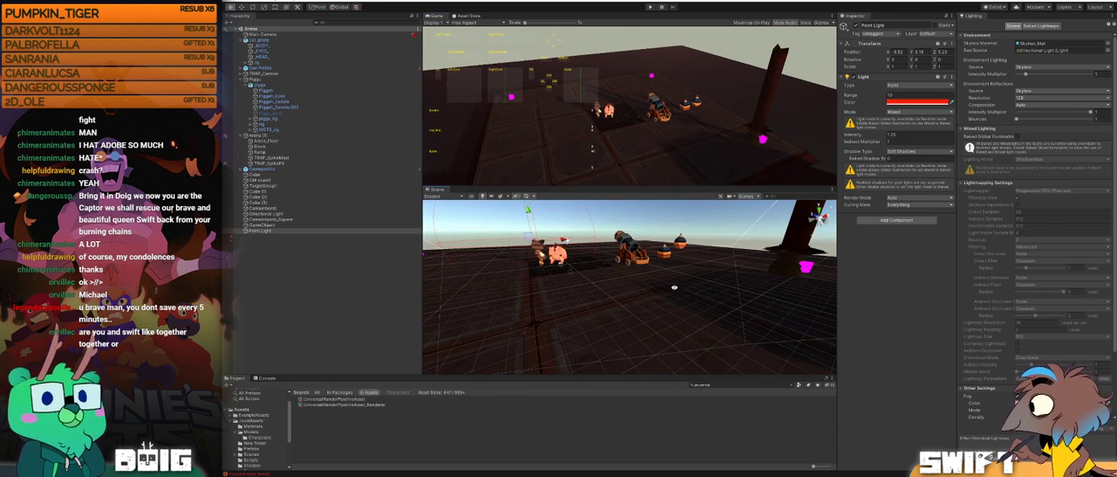
left_click_drag(683, 282, 567, 288, "alt")
left_click(670, 300)
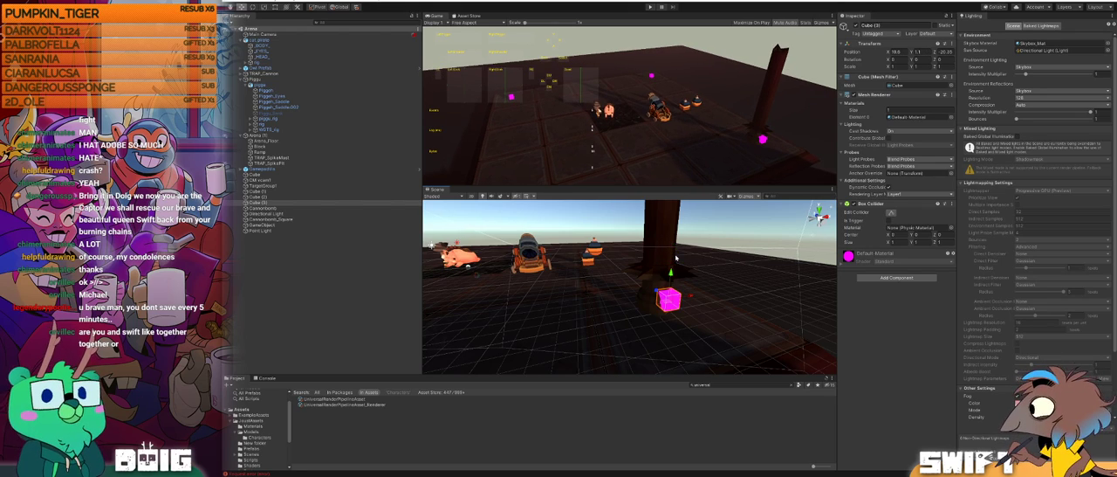
left_click_drag(667, 256, 766, 270, "alt")
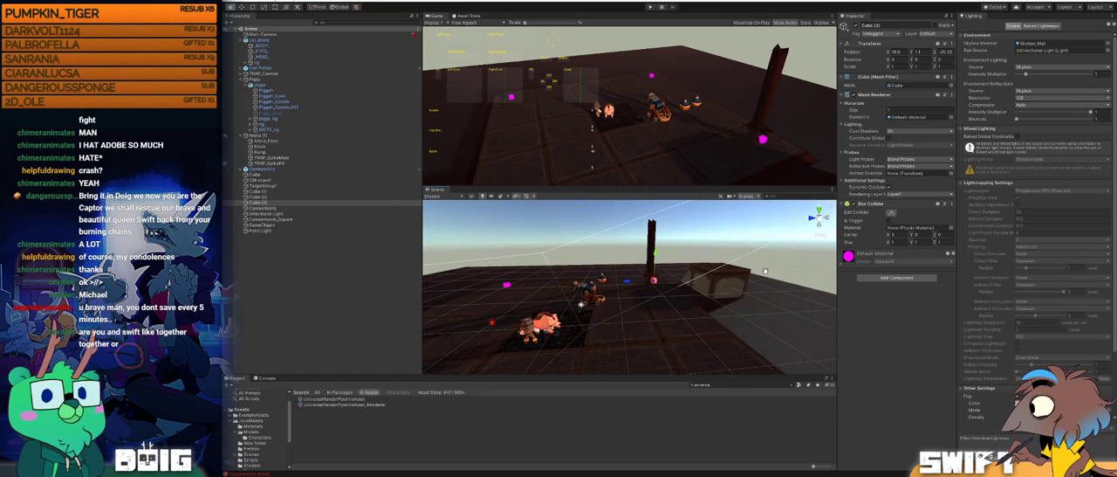
left_click_drag(691, 304, 691, 277, "alt")
Step: Play-test the arena scene and enlarge the Game view further
left_click(651, 7)
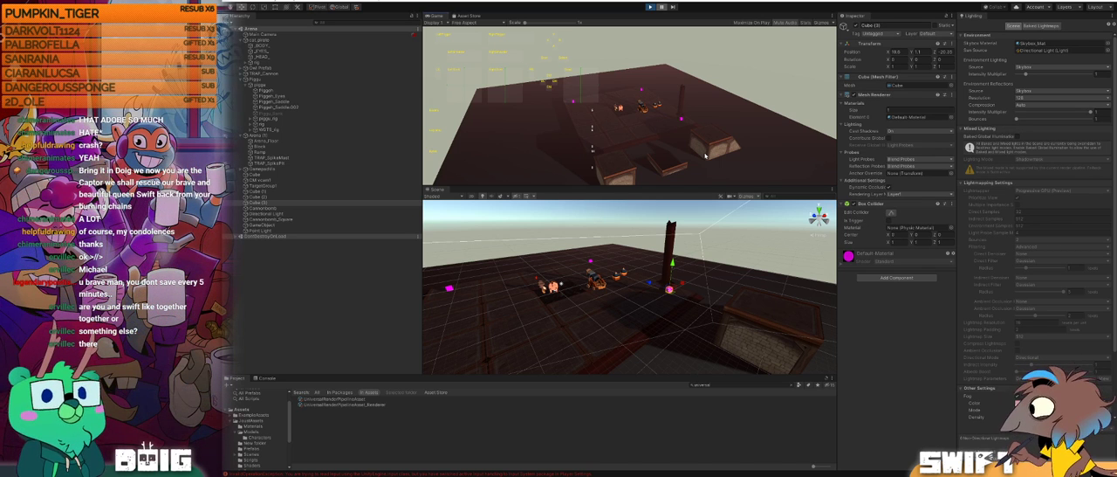
left_click_drag(600, 185, 600, 254)
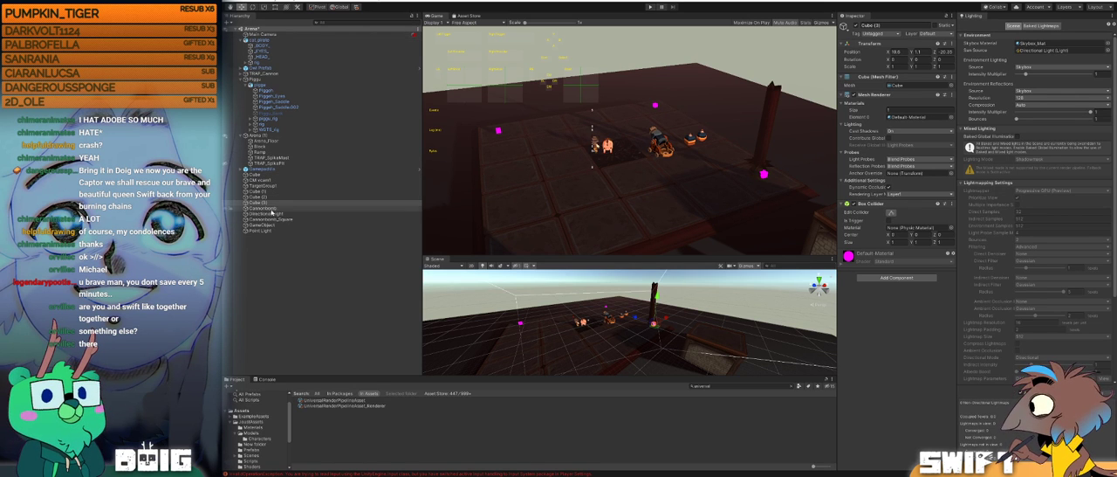
Step: Remove the Simple Camera Controller script from the Main Camera
left_click(263, 181)
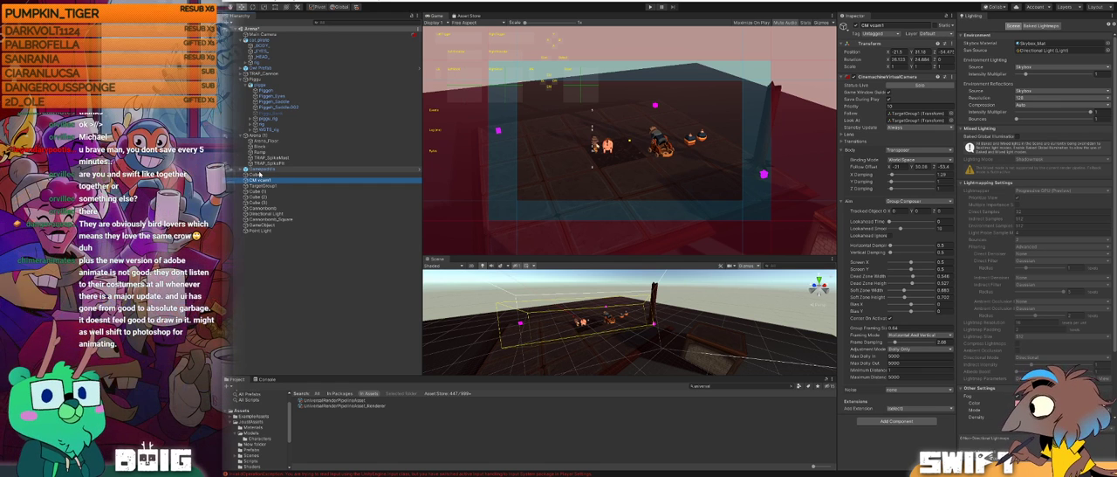
left_click(242, 79)
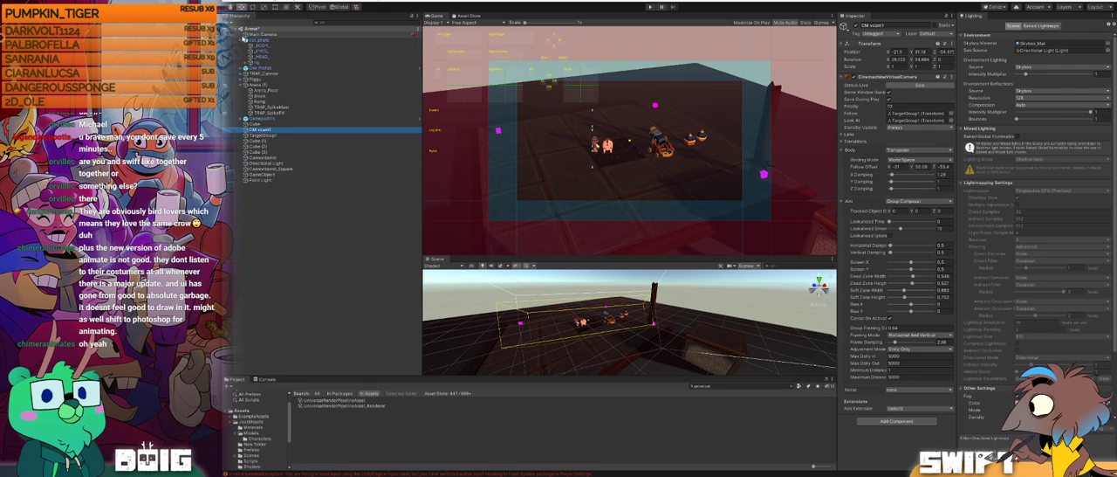
left_click(253, 34)
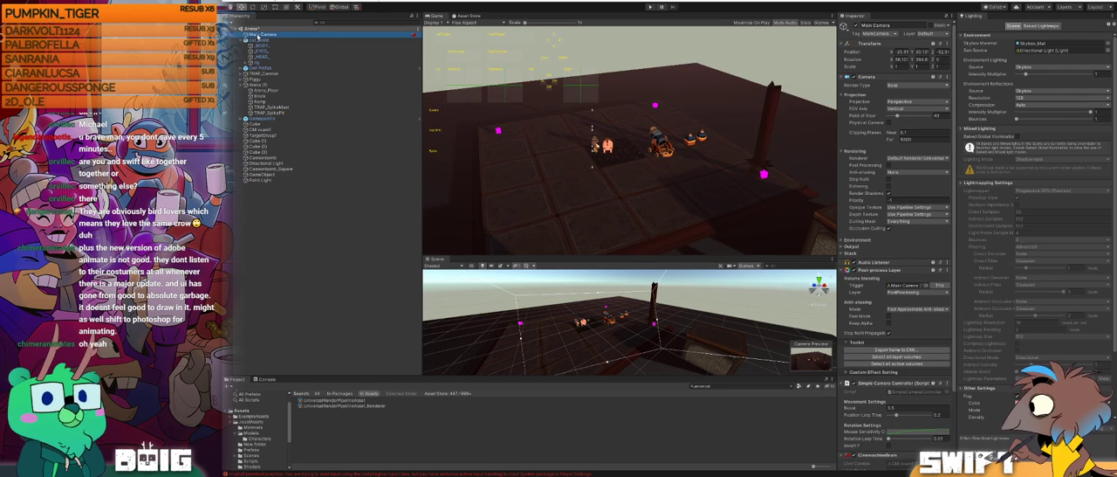
scroll(894, 342, "down", 3)
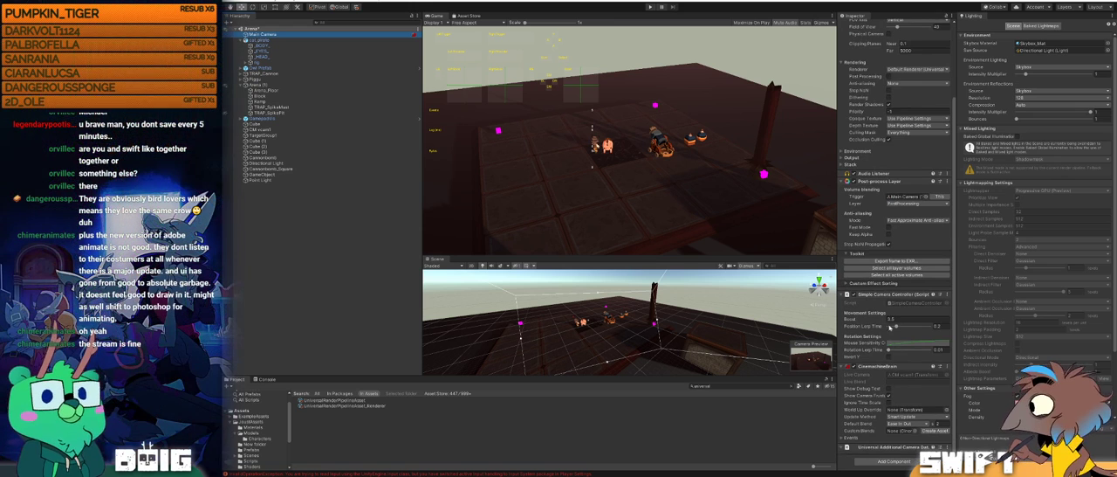
scroll(886, 315, "up", 2)
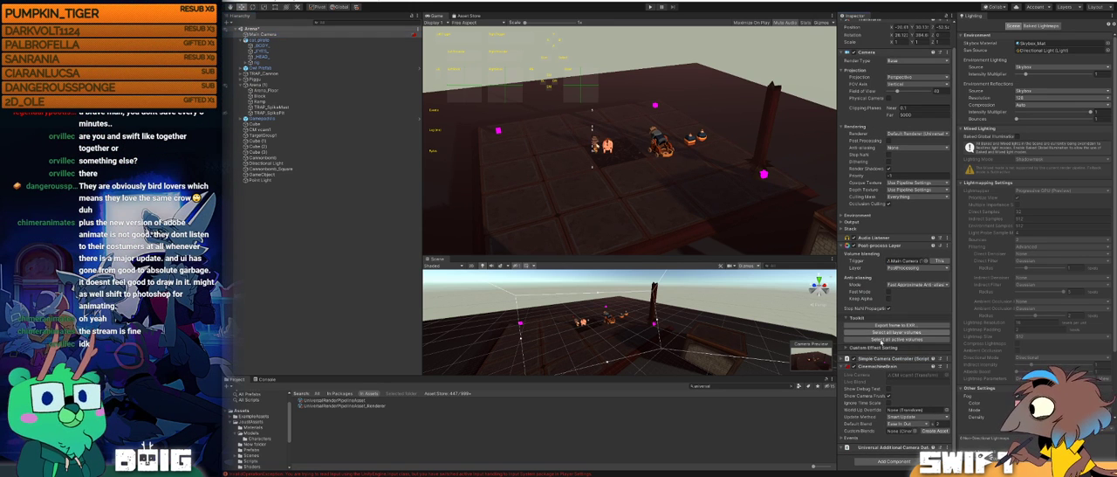
right_click(884, 360)
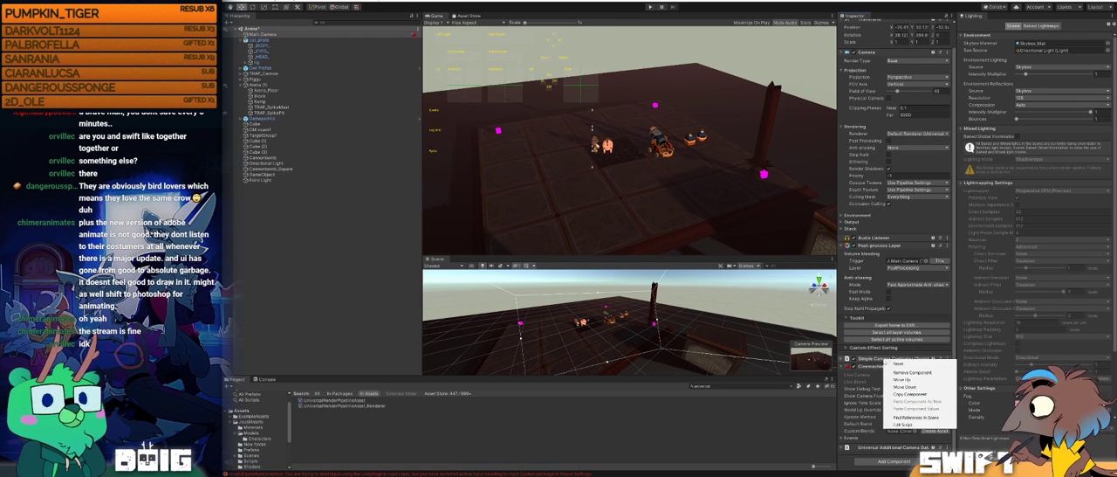
left_click(914, 372)
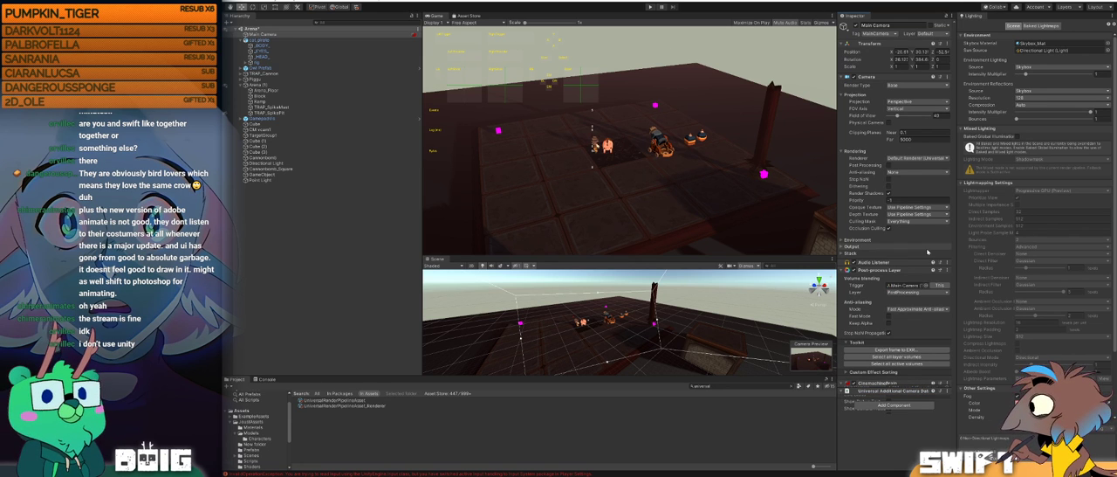
Step: Play the scene and move Cube (2) across the arena to X 5.7, Z -11 to test the camera's group framing
left_click(650, 7)
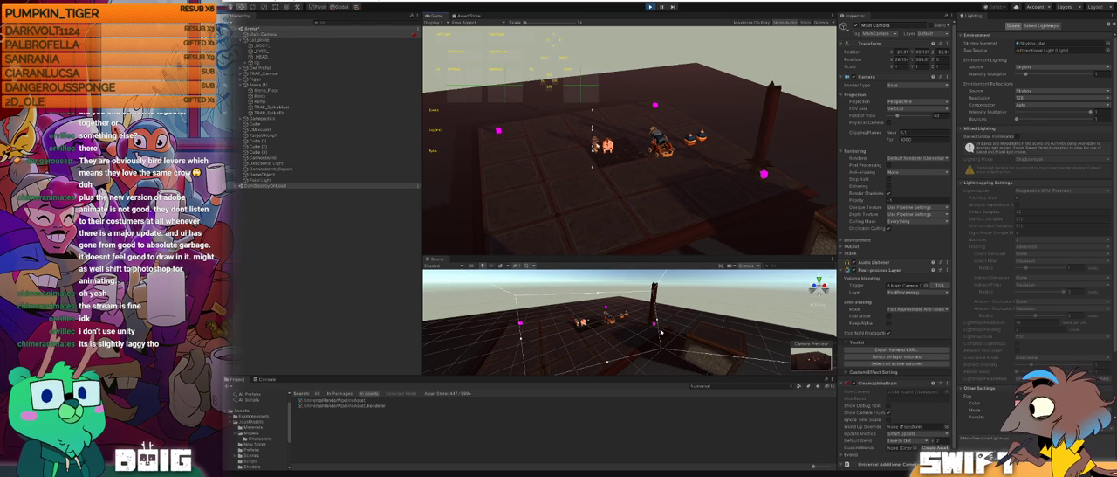
left_click_drag(565, 339, 591, 334, "alt")
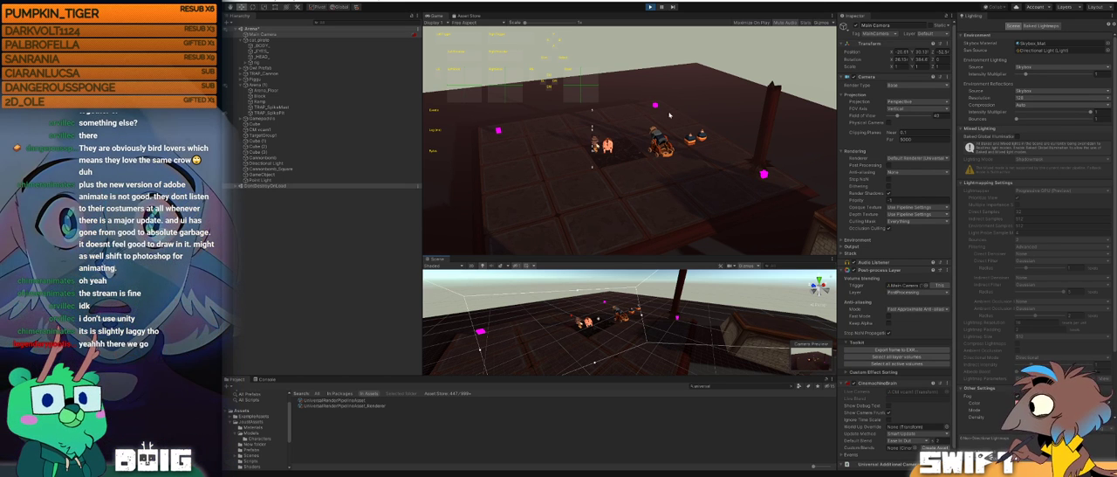
left_click(481, 332)
left_click_drag(518, 324, 694, 314)
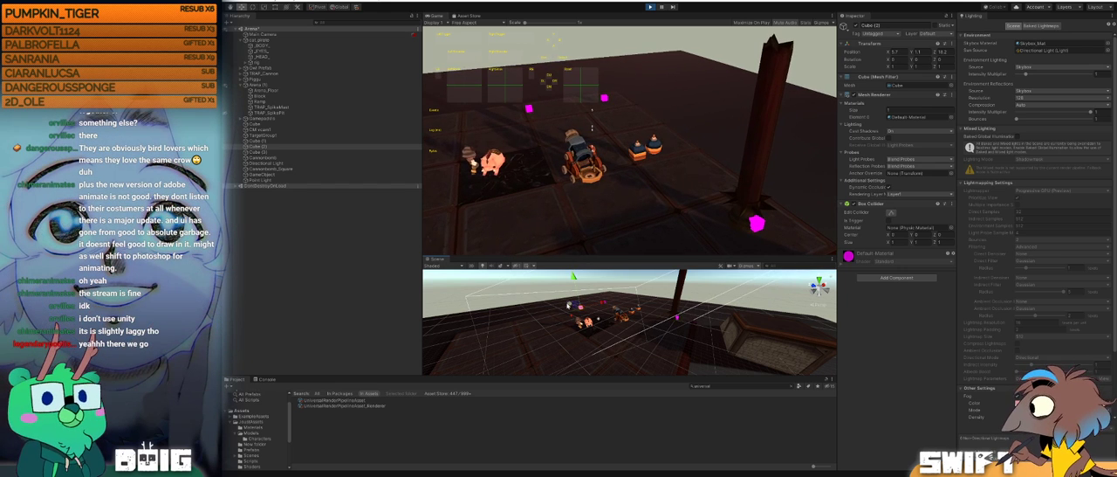
left_click_drag(595, 320, 613, 321)
Step: Shift Cube (3) and Cube (2) sideways across the arena to test how the camera reframes its targets
left_click(678, 319)
right_click_drag(669, 319, 718, 329)
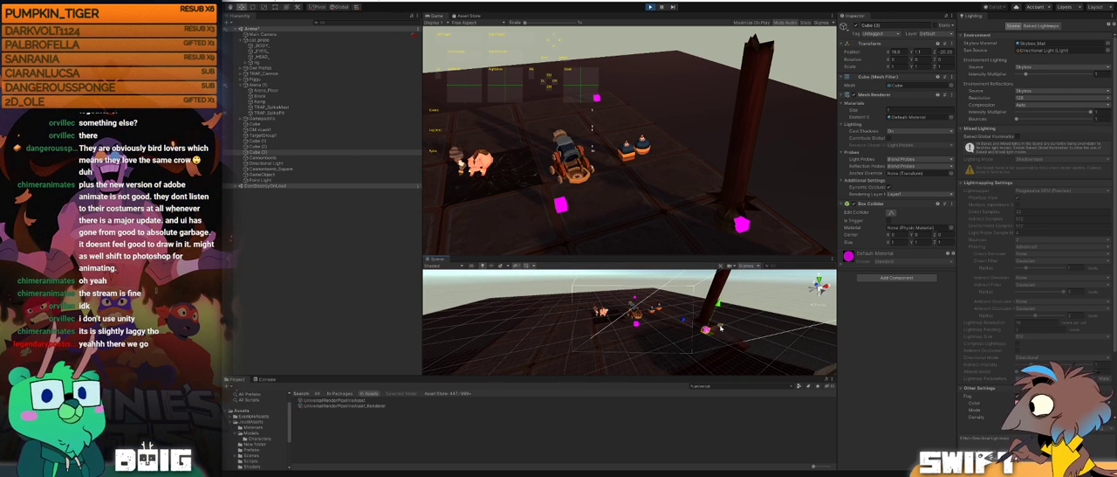
left_click_drag(722, 327, 685, 337)
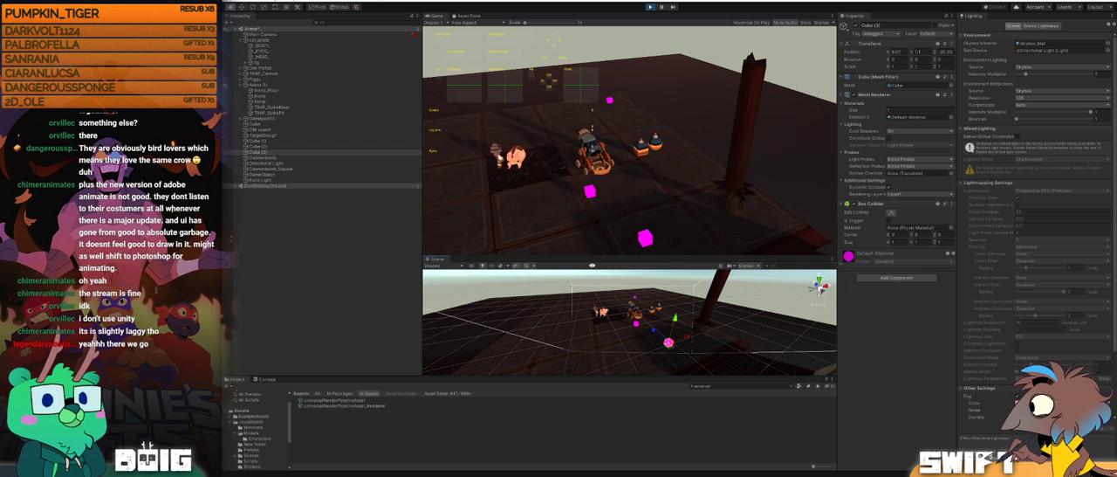
left_click(644, 324)
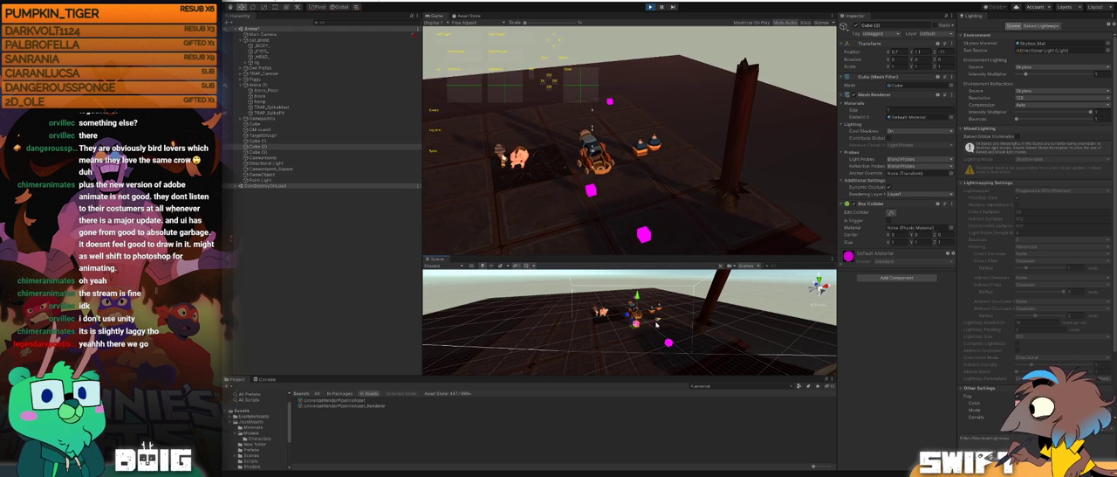
left_click_drag(658, 320, 570, 330)
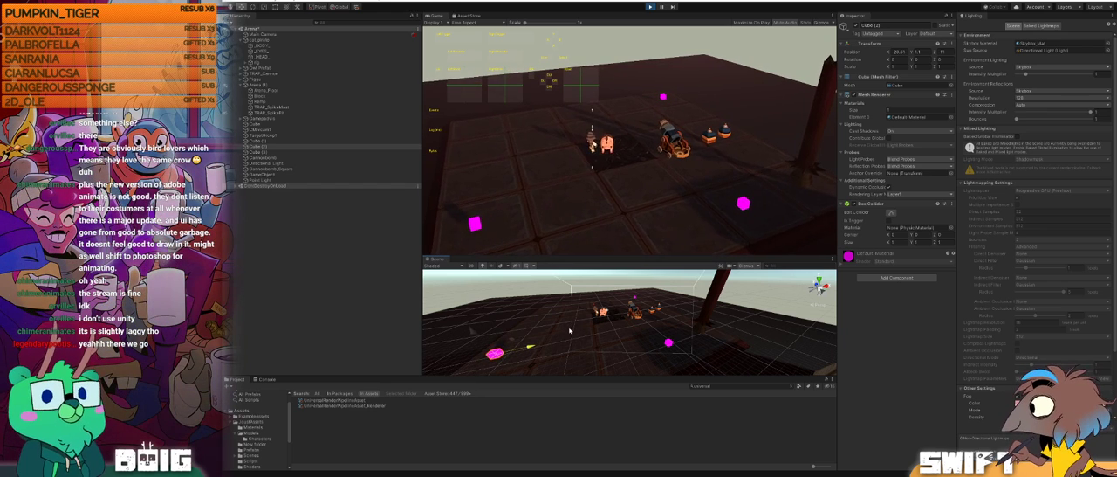
left_click_drag(571, 330, 636, 319)
Step: Gather the three magenta cubes close together in front of the pig and cannon to test the camera's close framing
left_click(640, 300)
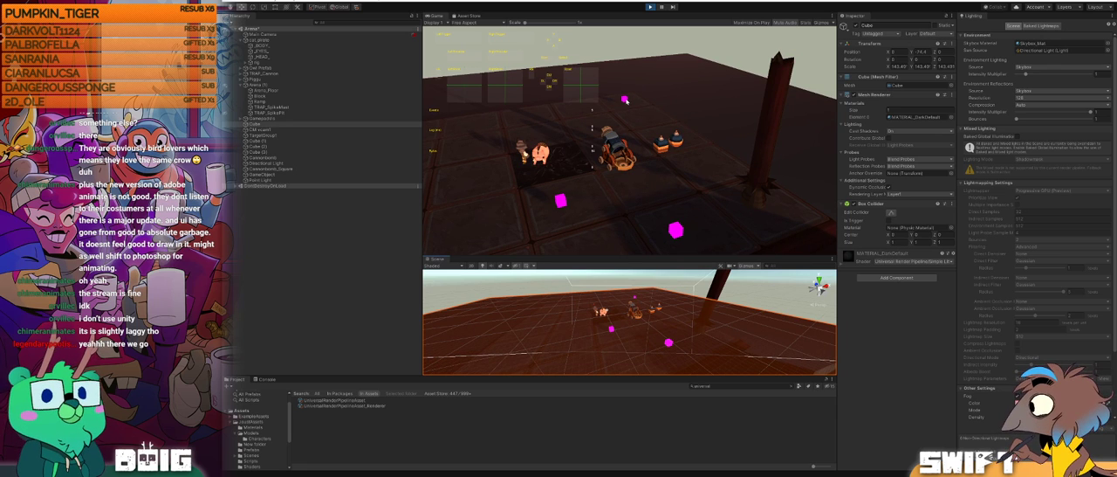
right_click_drag(634, 309, 525, 305)
left_click(525, 306)
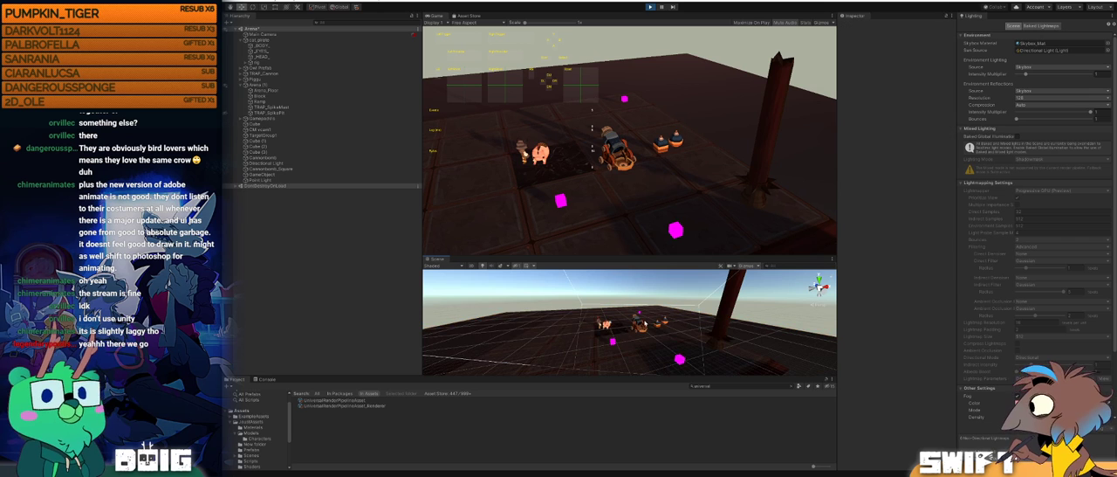
left_click(639, 313)
left_click_drag(630, 310, 646, 340)
left_click(681, 362)
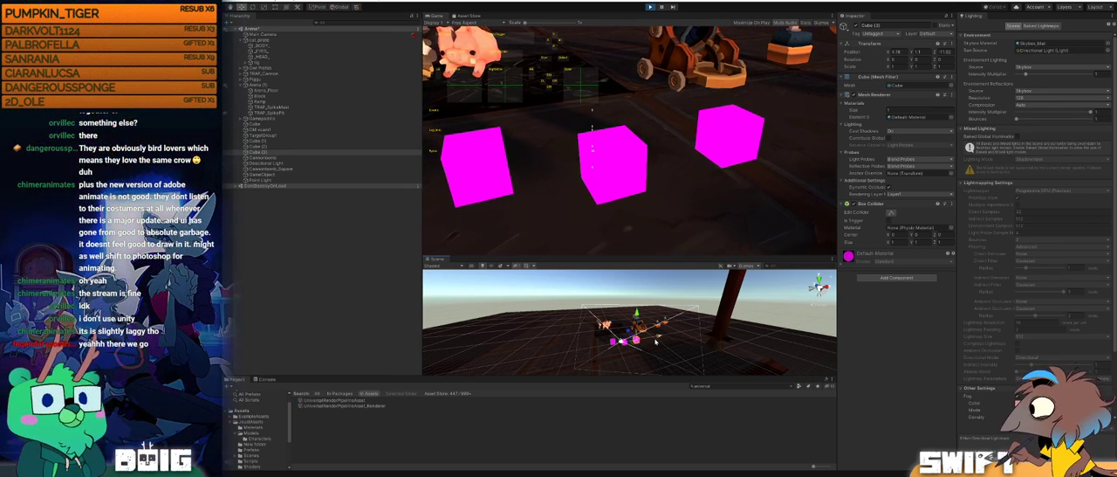
Step: Spread Cube (3) and Cube (2) far apart to test the camera's wide framing, and end the play test
left_click_drag(659, 336, 712, 333)
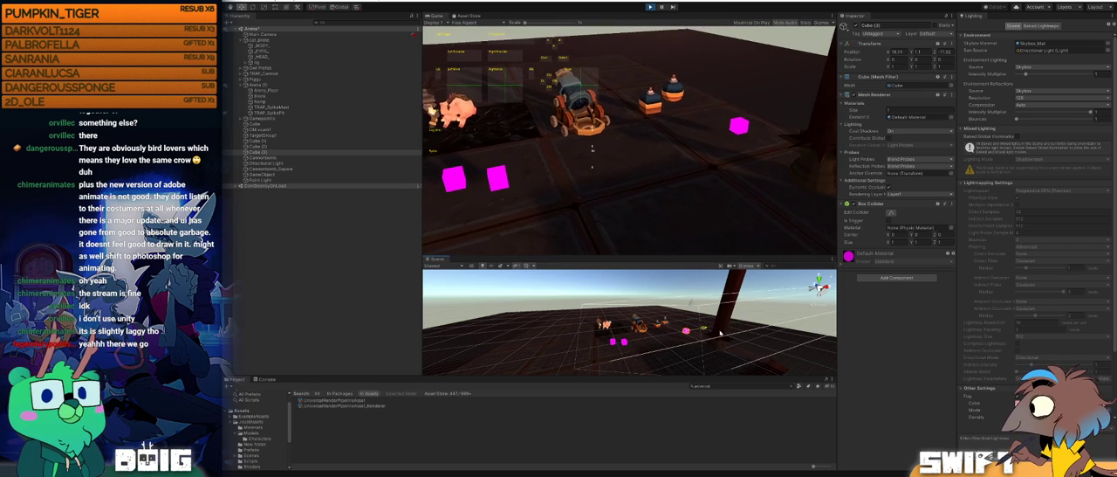
left_click(614, 343)
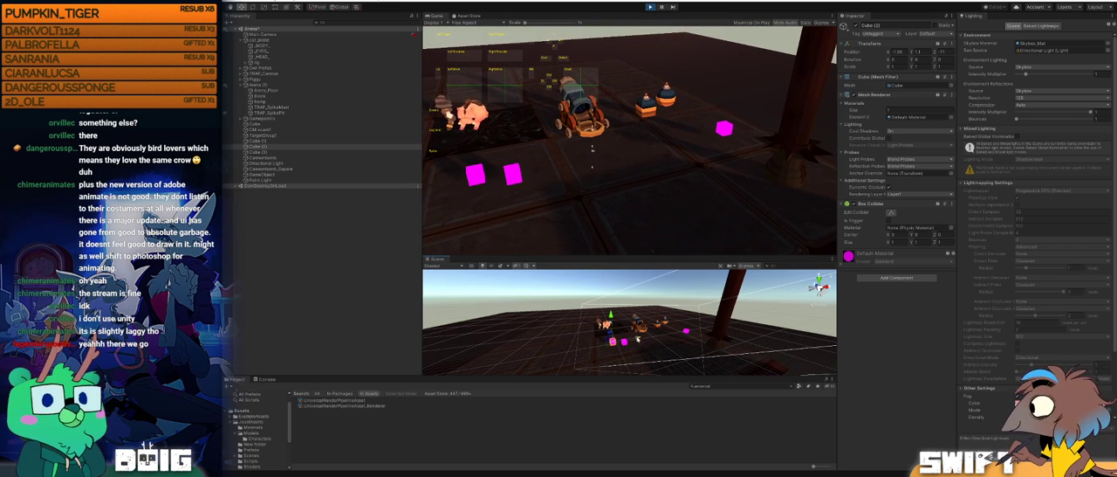
left_click_drag(644, 338, 544, 355)
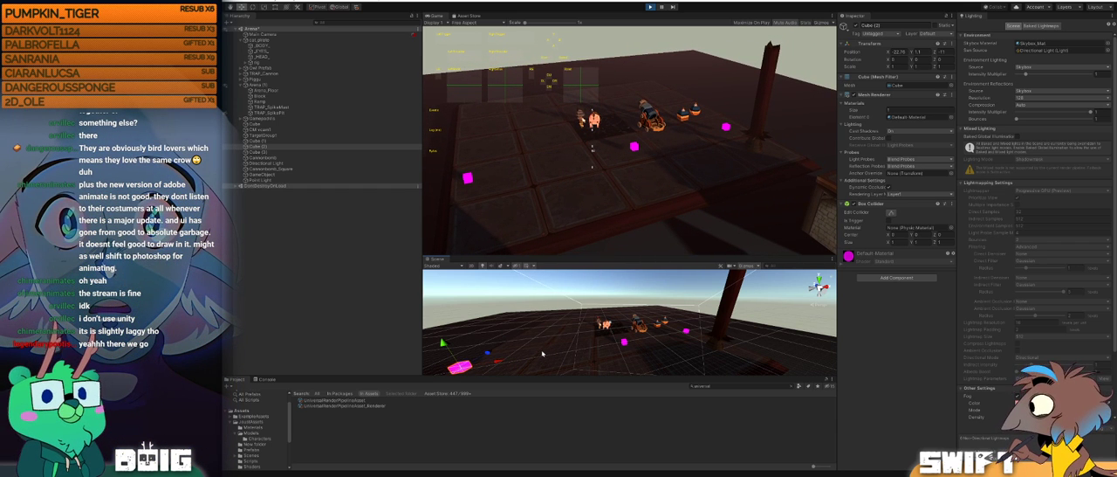
left_click(651, 7)
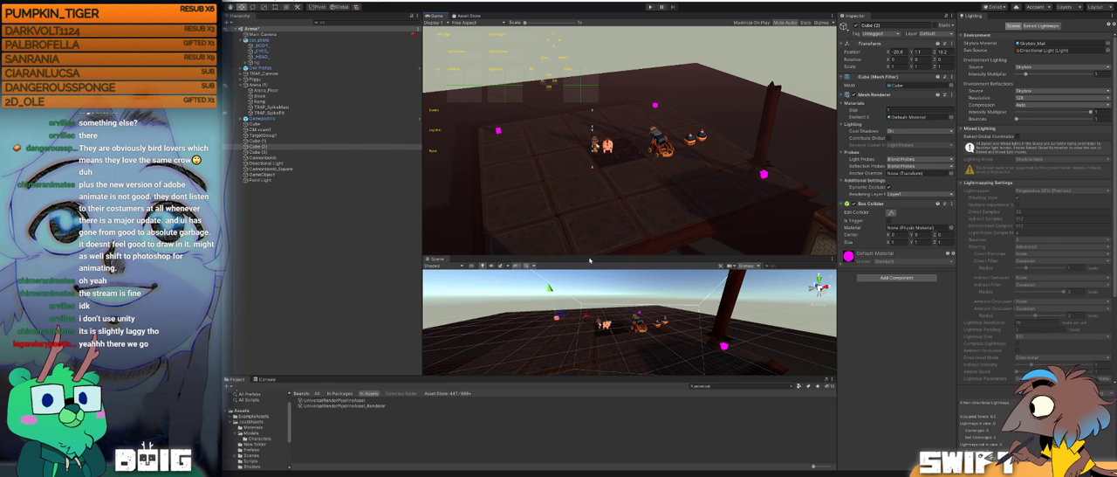
Step: Enlarge the Scene view and inspect the pig, the cannon base and the square cannonbomb in the arena
left_click_drag(590, 255, 622, 77)
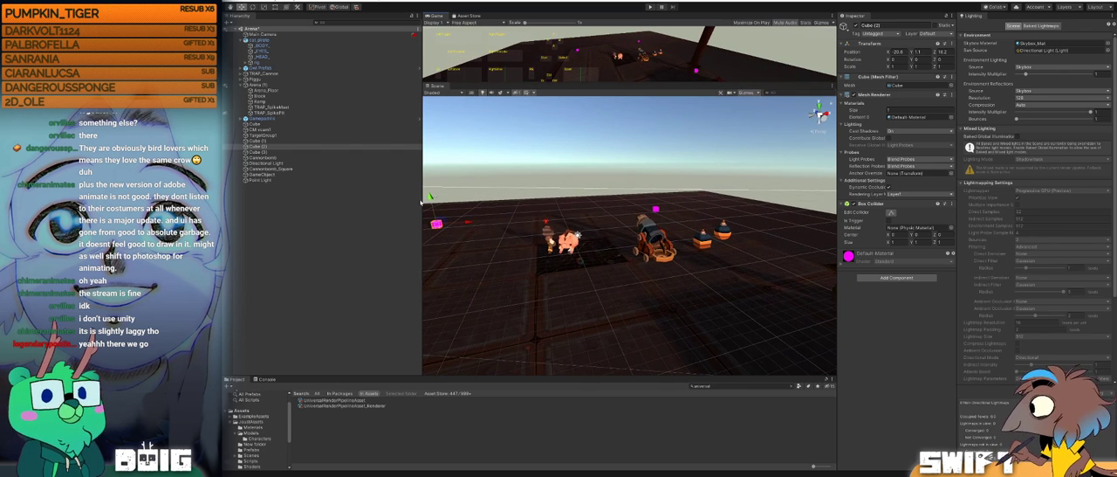
left_click_drag(420, 201, 309, 202)
right_click_drag(498, 254, 522, 254)
left_click(470, 246)
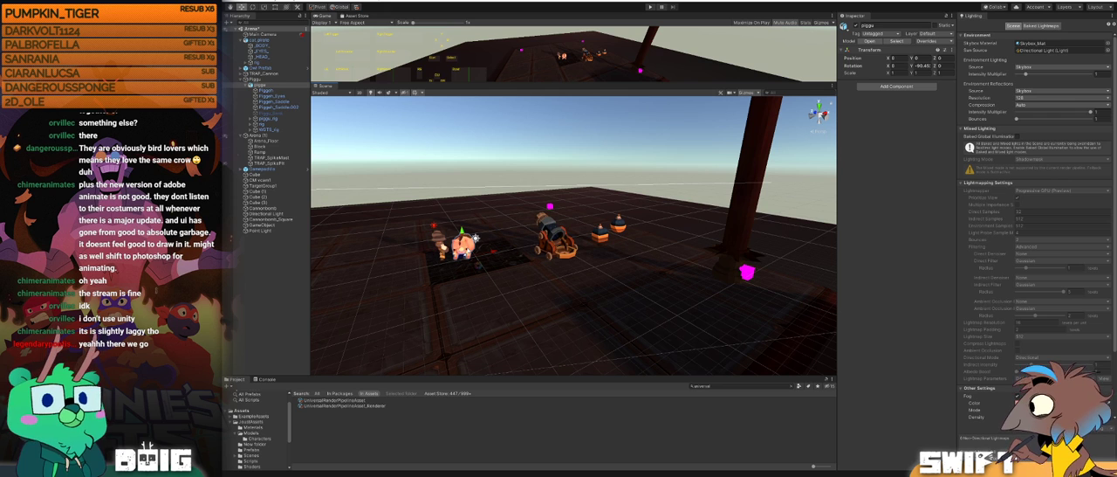
left_click(550, 246)
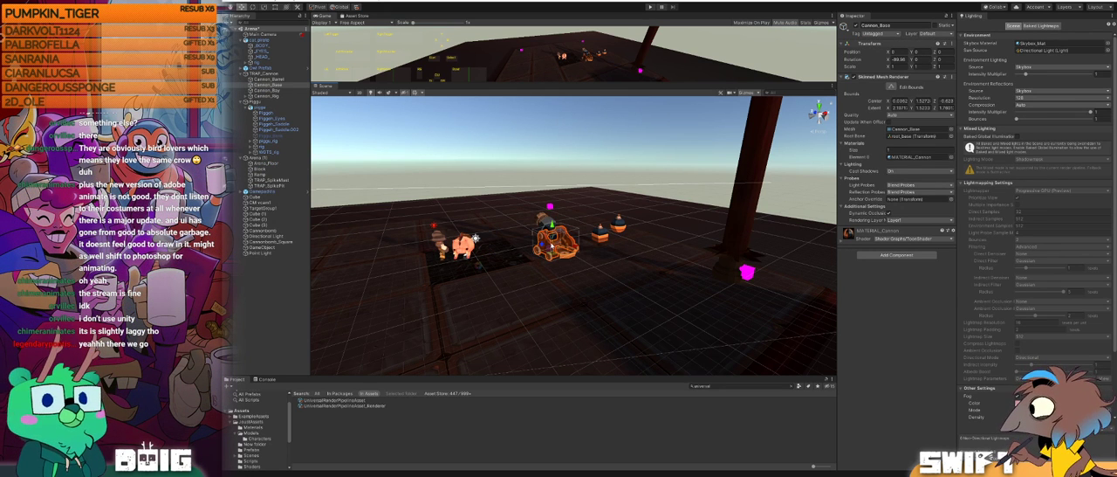
left_click(599, 235)
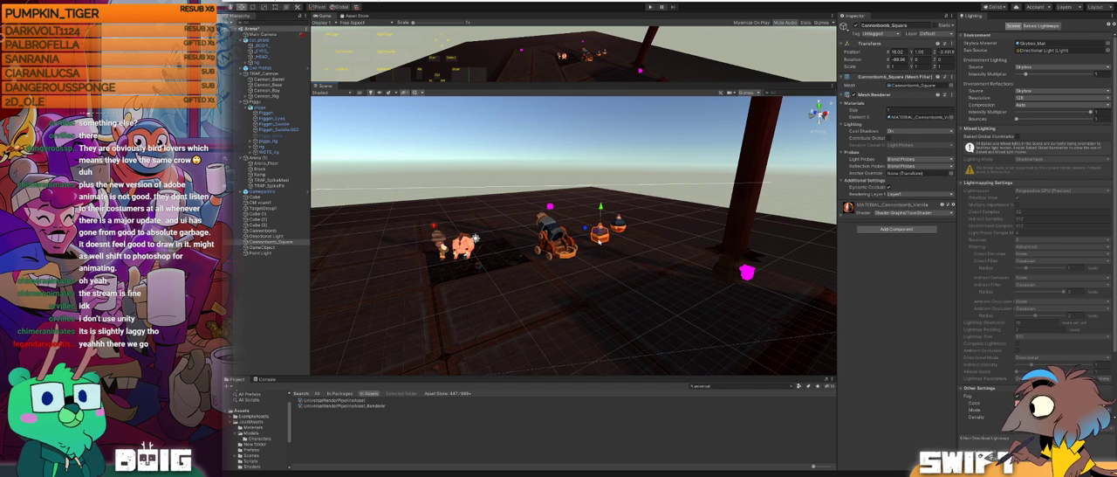
mouse_move(557, 238)
left_mouse_down("alt")
mouse_move(607, 229)
mouse_move(559, 242)
left_mouse_up("alt")
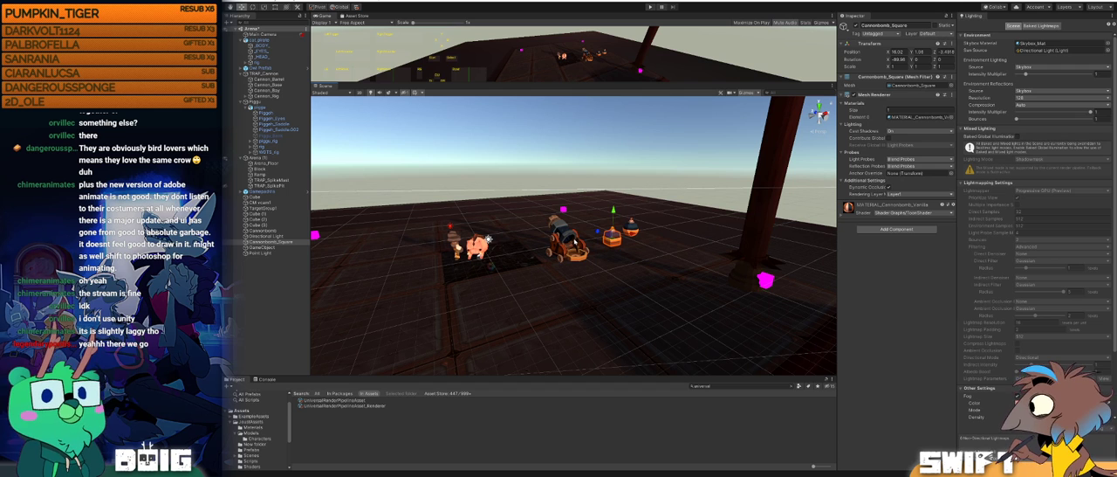
Step: Try an X rotation of 0 on the square cannonbomb and undo it
left_click(900, 60)
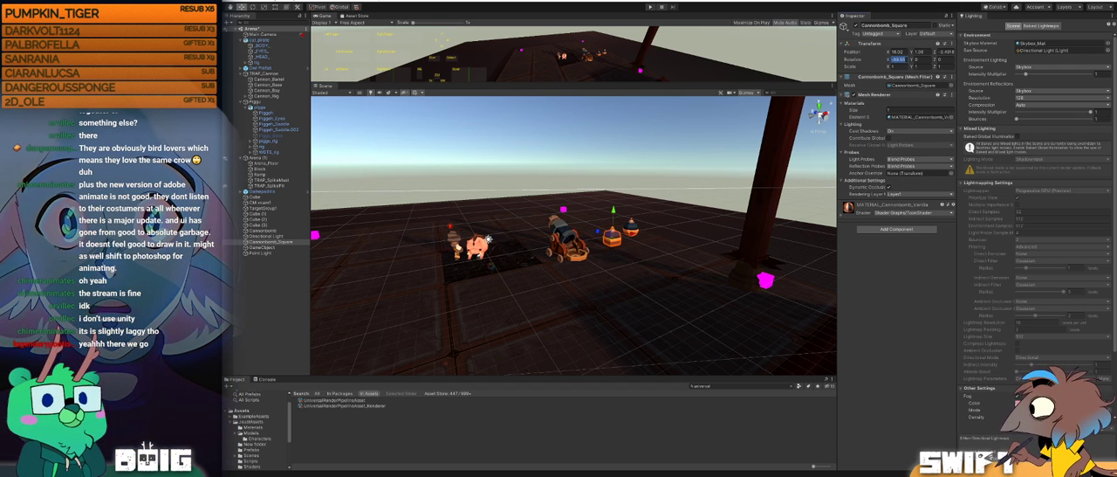
left_click(901, 59)
left_click_drag(904, 61, 855, 52)
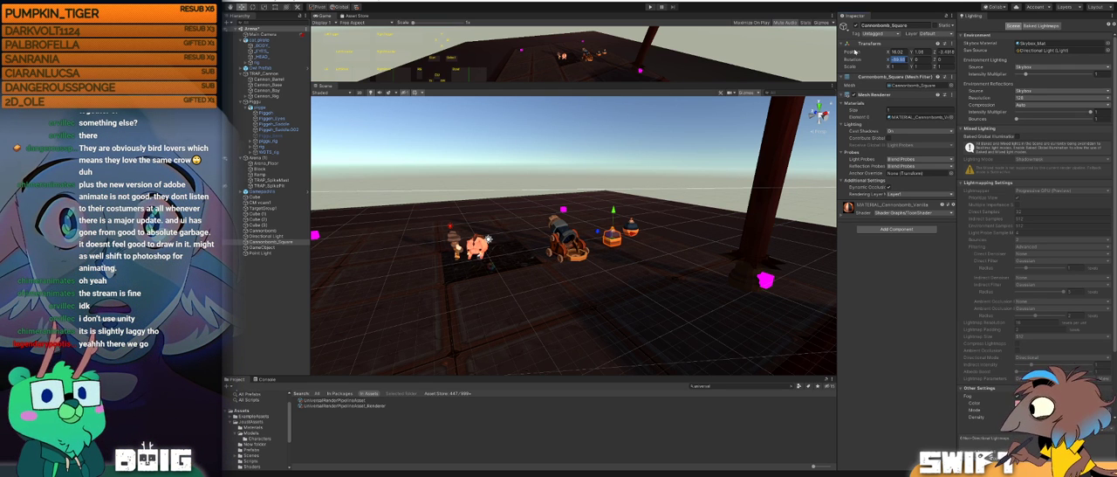
type("0")
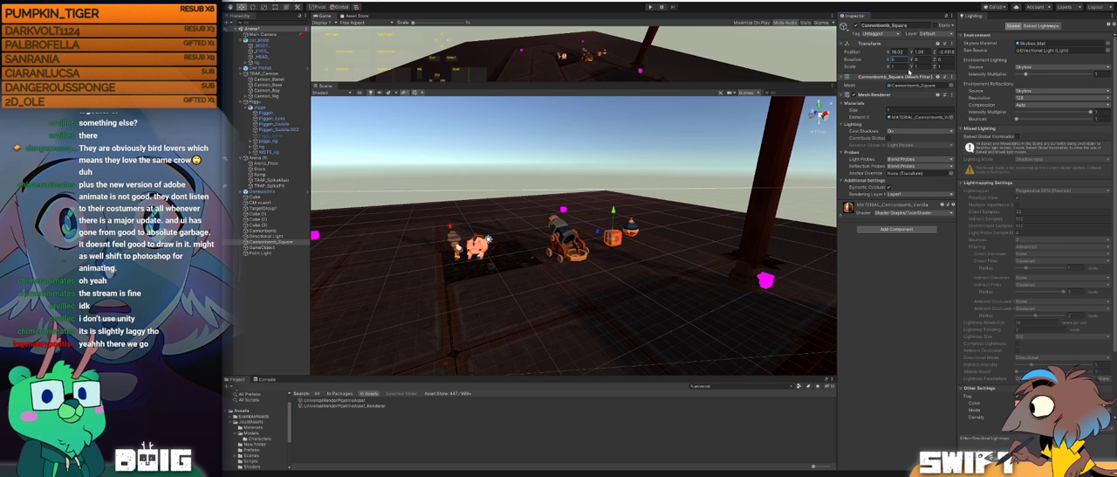
key("ctrl+z")
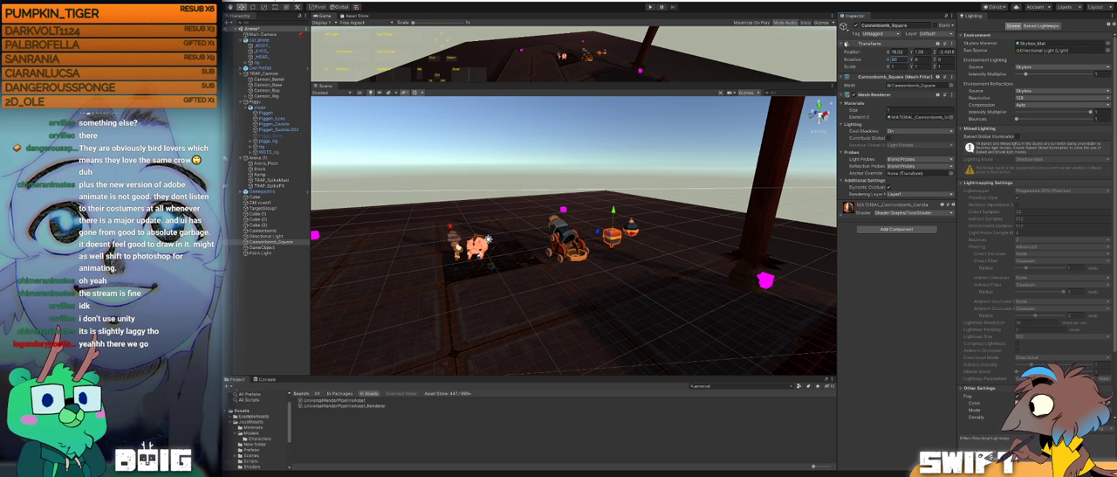
key("ctrl+z")
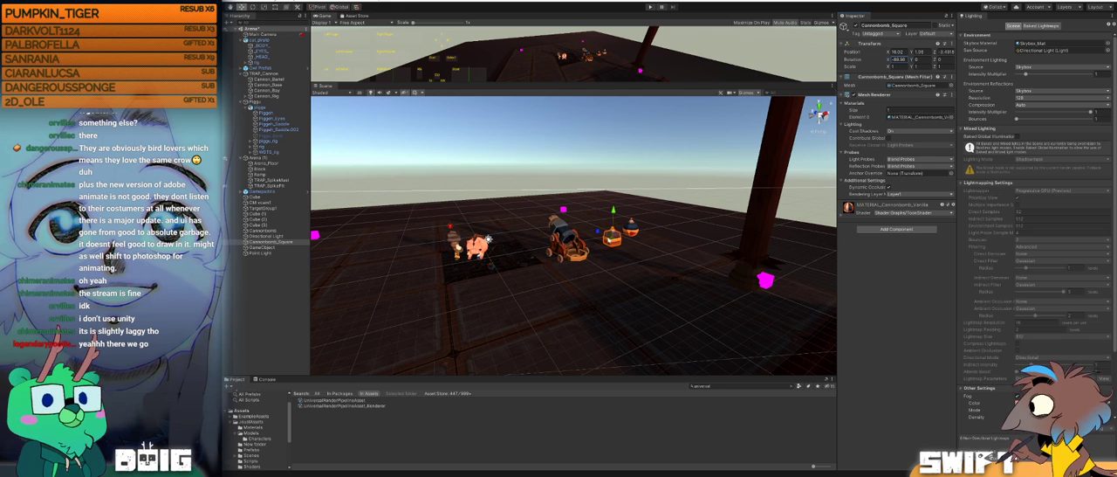
Step: Examine the round cannonbomb up close, and look over the arena props and floor cube from several angles
left_click(635, 231)
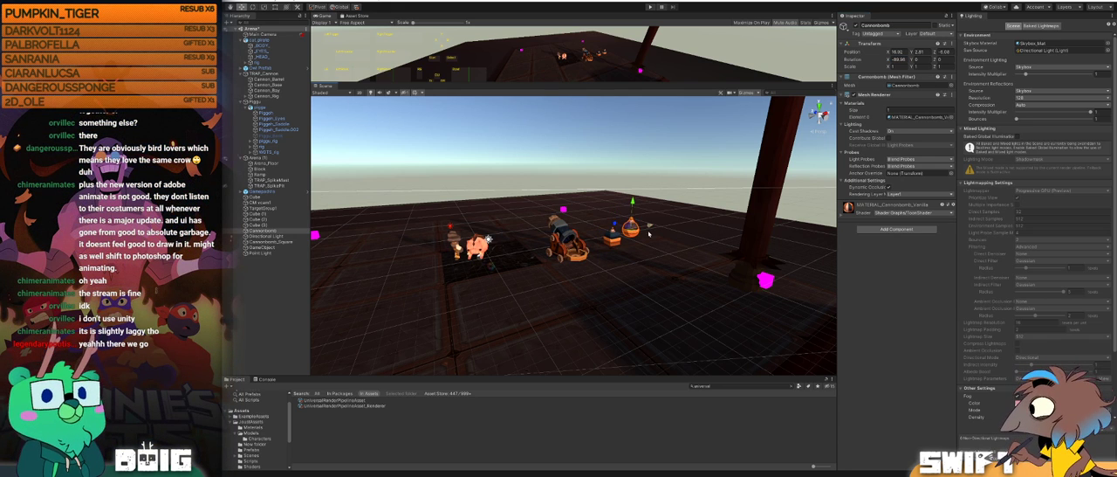
key("f")
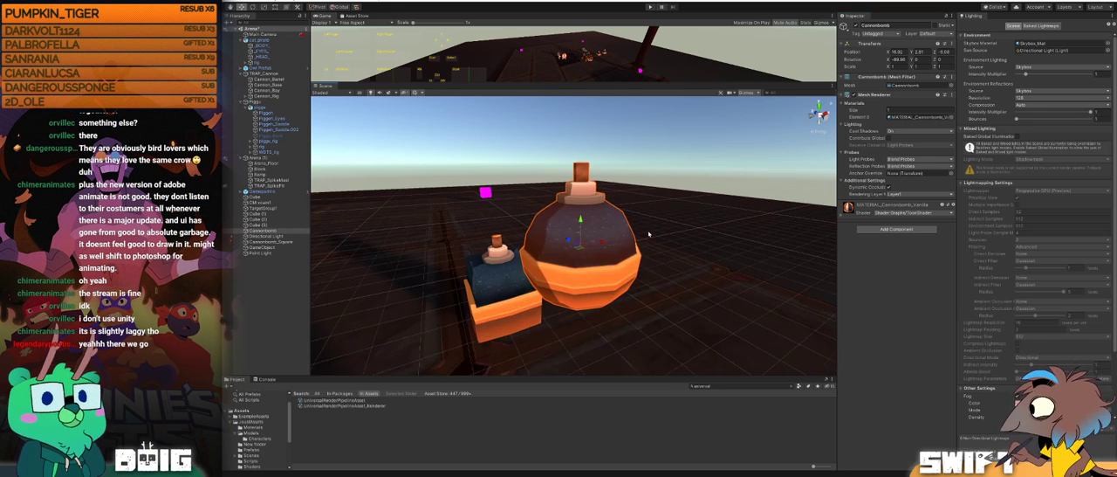
scroll(585, 277, "down", 3)
left_click_drag(623, 276, 529, 272, "alt")
left_click_drag(553, 254, 526, 261, "alt")
mouse_move(654, 268)
left_mouse_down("alt")
mouse_move(575, 262)
mouse_move(641, 265)
left_mouse_up("alt")
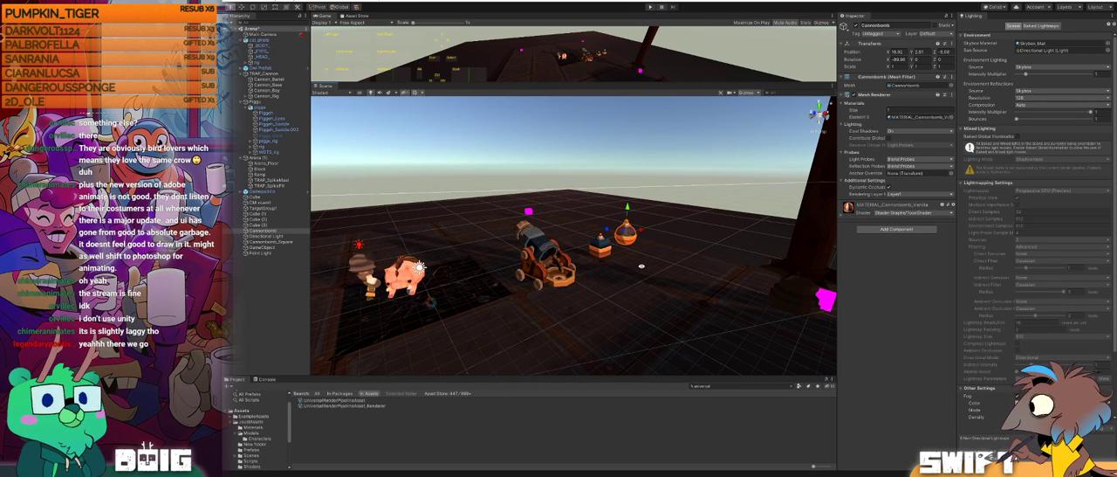
left_click_drag(516, 252, 594, 271, "alt")
scroll(456, 226, "down", 7, "alt")
left_click(730, 281)
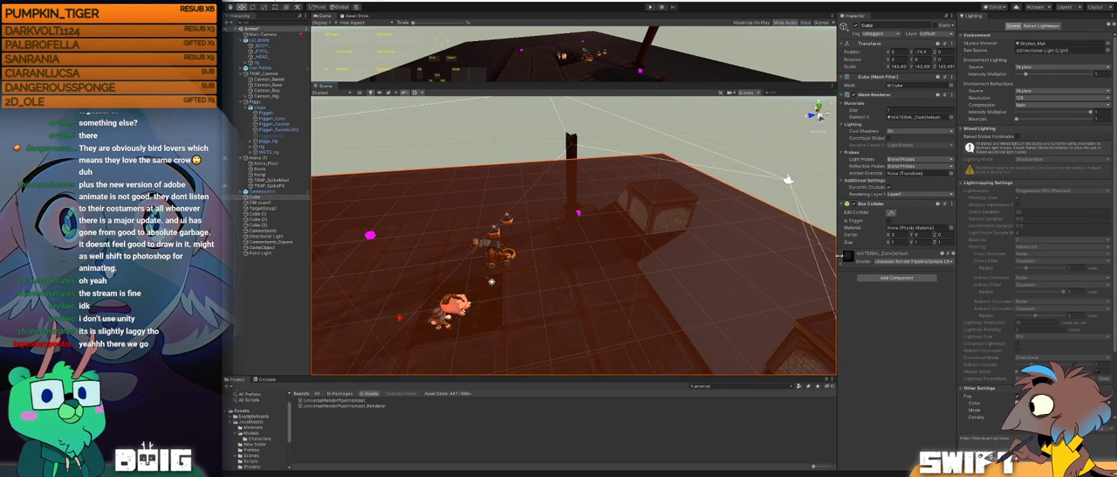
Step: Set the base colour of the floor cube's MATERIAL_DarkDefault to white and check the arena against the brighter floor
left_click(842, 260)
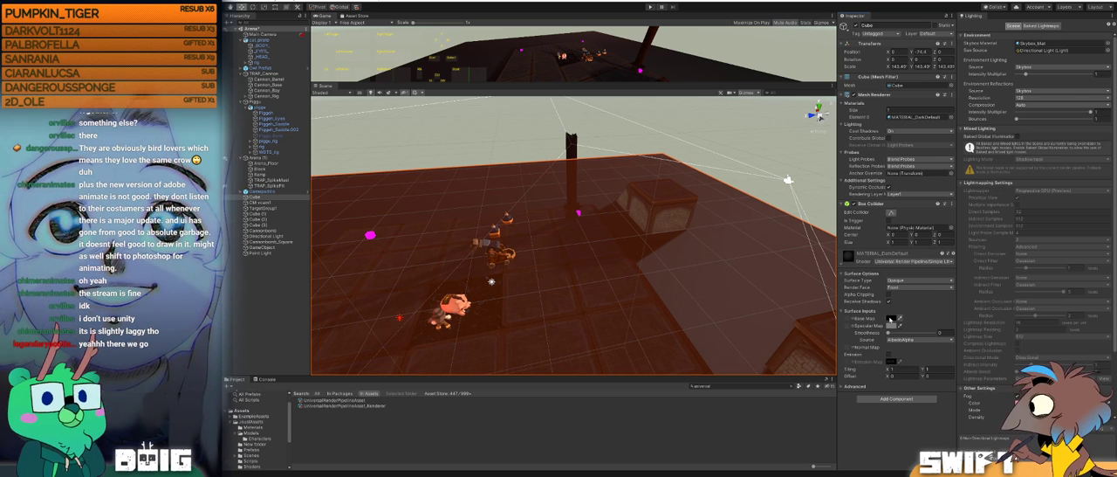
left_click(891, 320)
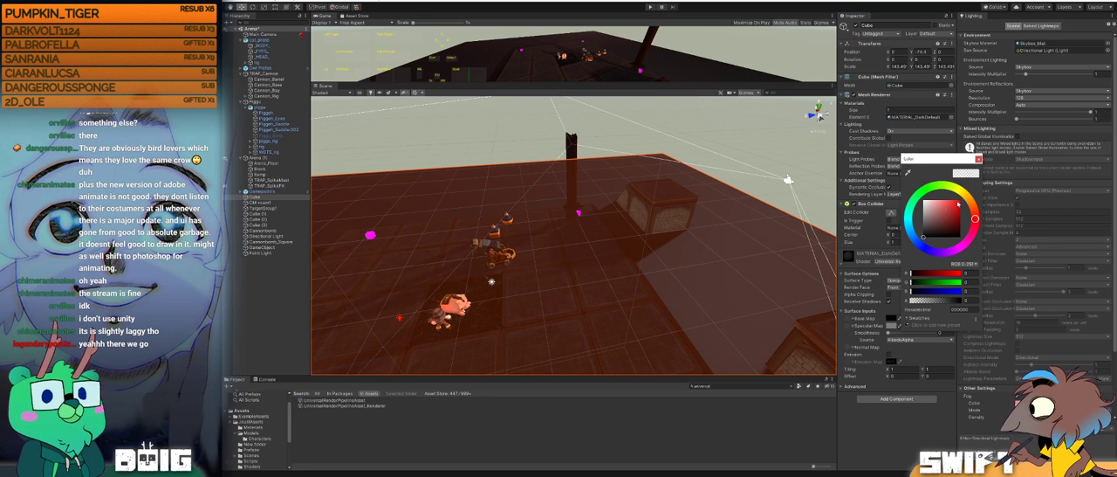
left_click_drag(921, 231, 922, 203)
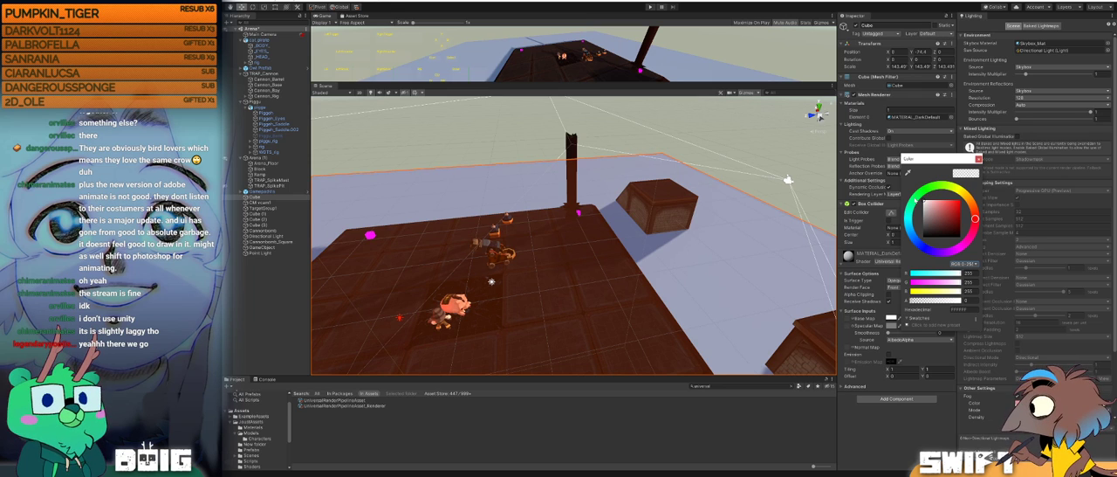
left_click_drag(644, 229, 540, 199, "alt")
left_click(543, 148)
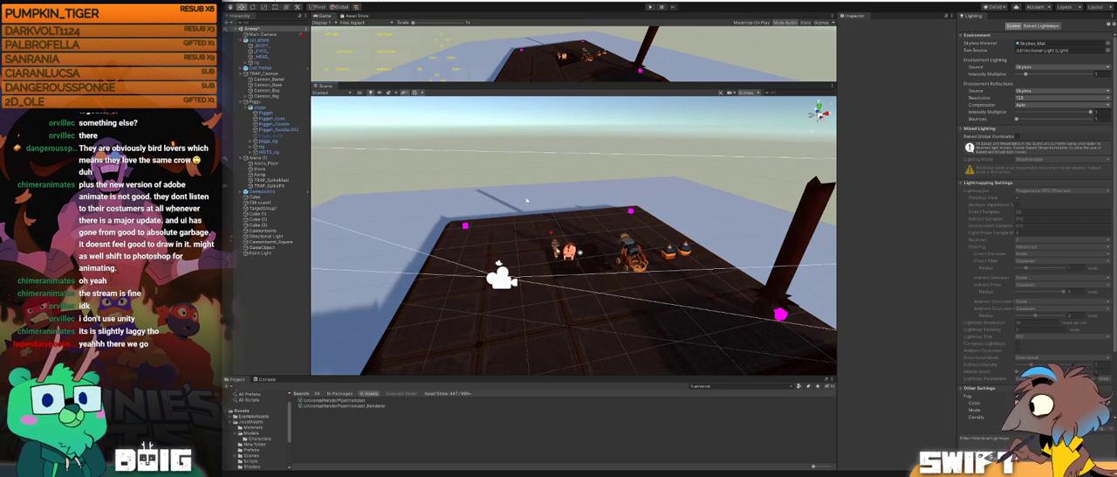
Step: Rotate the Directional Light so that it shines down more steeply on the arena
left_click_drag(542, 278, 507, 259, "alt")
left_click(515, 255)
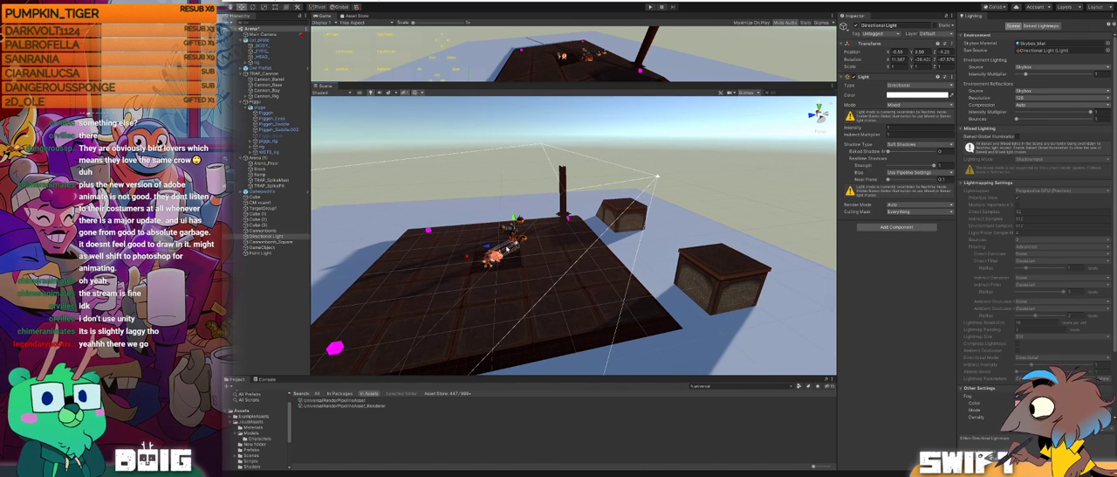
key("e")
left_click_drag(495, 229, 505, 225)
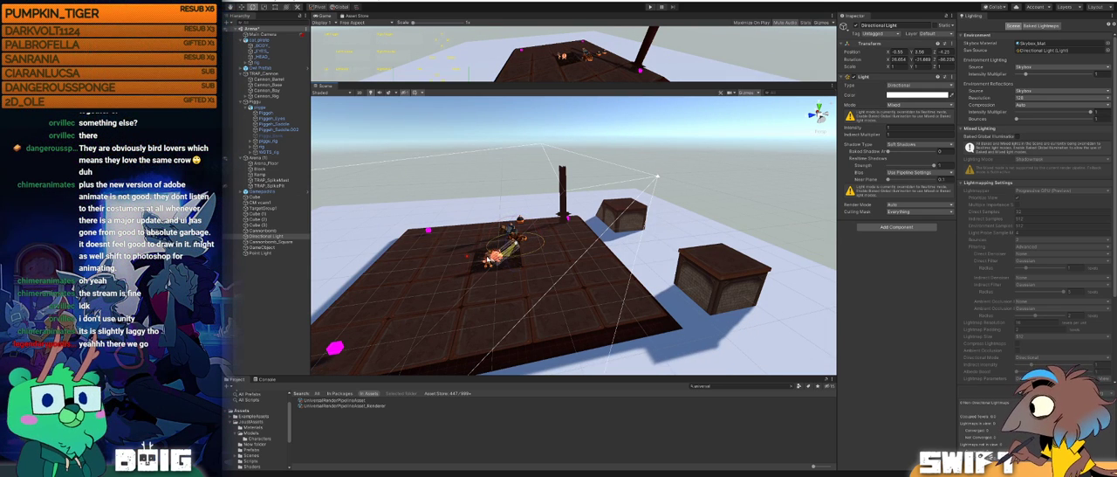
left_click_drag(494, 230, 490, 237)
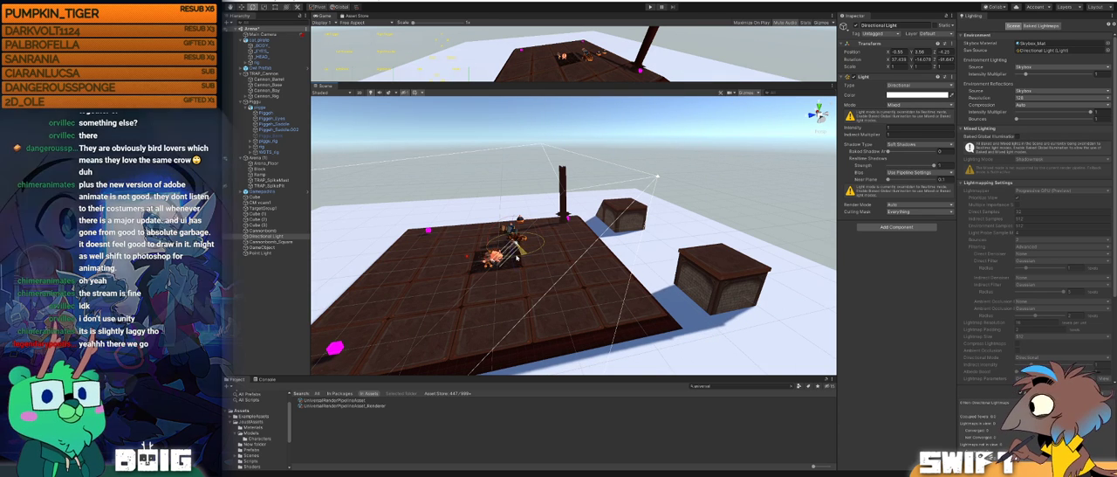
left_click_drag(513, 257, 518, 258)
Step: Examine the lighting and shadows on the cat, pig, cannon and cannonbombs up close
middle_click_drag(518, 259, 572, 258)
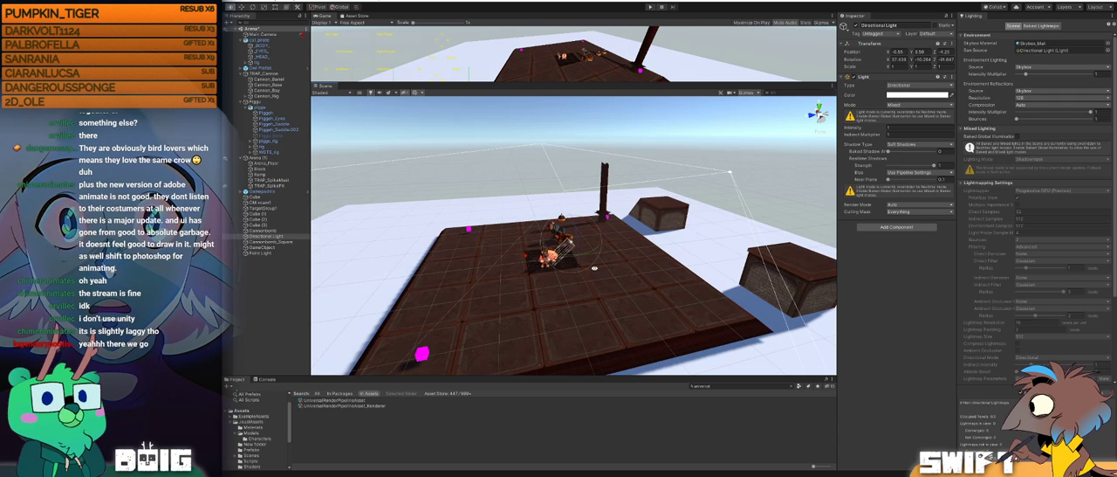
left_click_drag(595, 267, 520, 273, "alt")
scroll(597, 266, "up", 2)
middle_click_drag(602, 268, 584, 264)
scroll(584, 264, "up", 5)
middle_click_drag(637, 282, 647, 293)
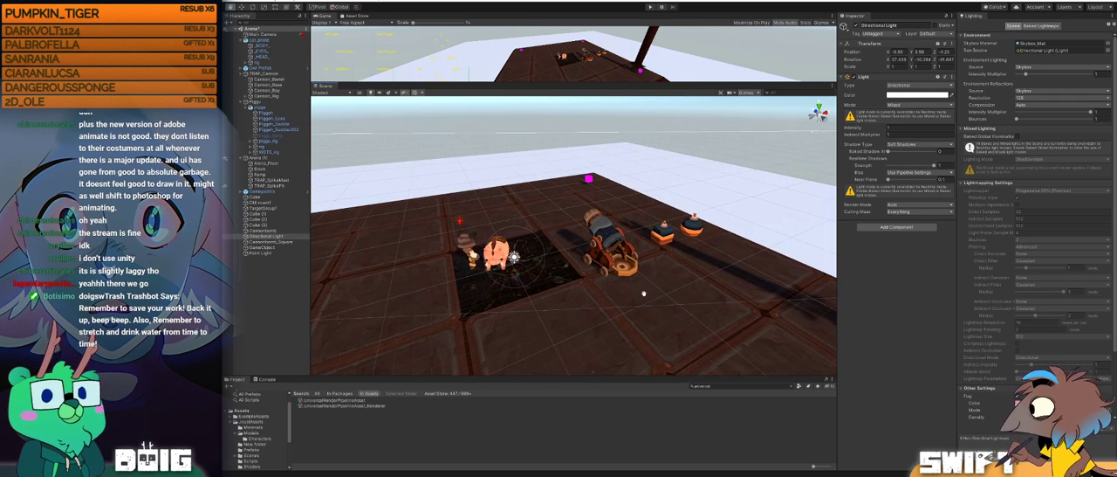
left_click_drag(647, 293, 543, 269, "alt")
middle_click_drag(543, 269, 611, 272)
scroll(611, 272, "up", 2)
left_click_drag(533, 258, 602, 261, "alt")
Step: Search the project assets for the cat and look through the cat_pirate model's animation import settings and clip list
left_click(500, 253)
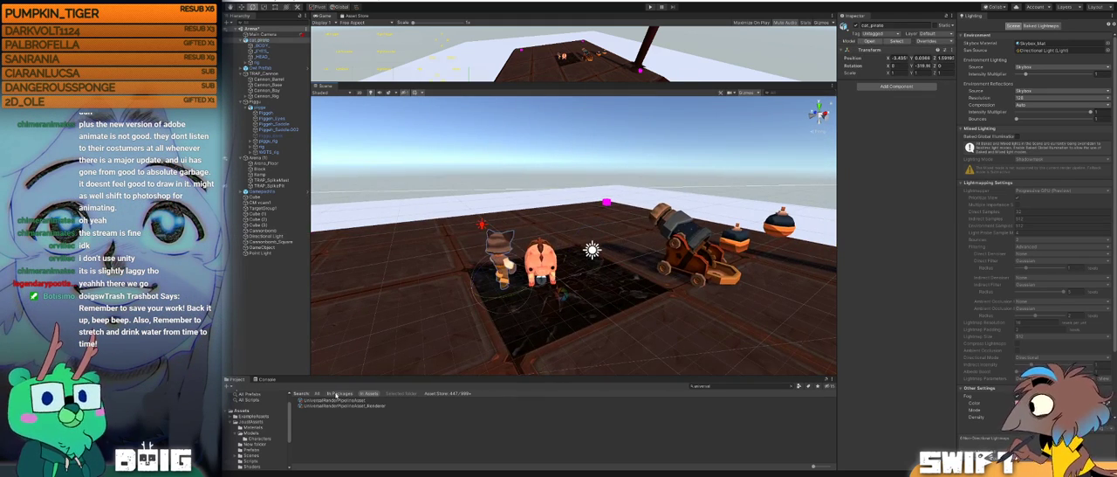
left_click(792, 387)
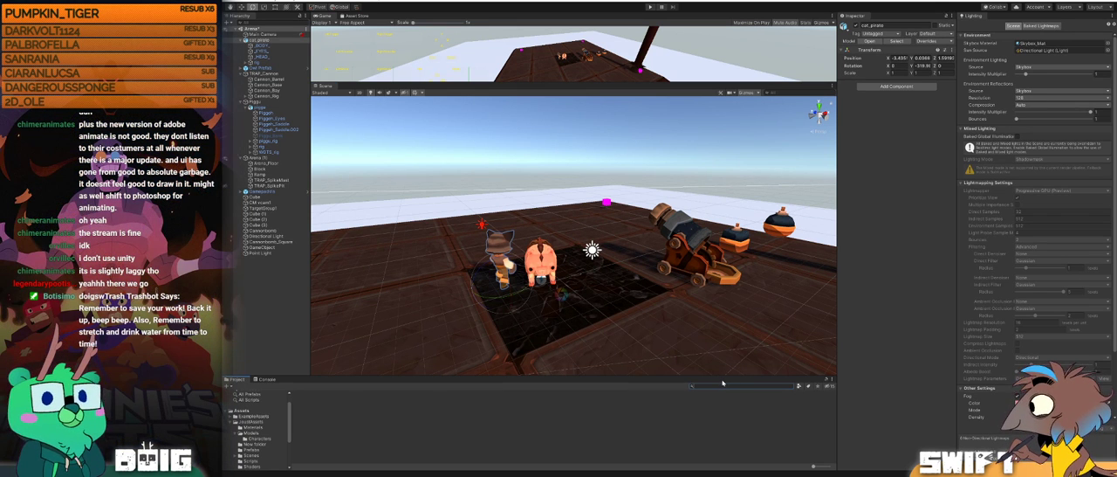
left_click(723, 383)
type("urp")
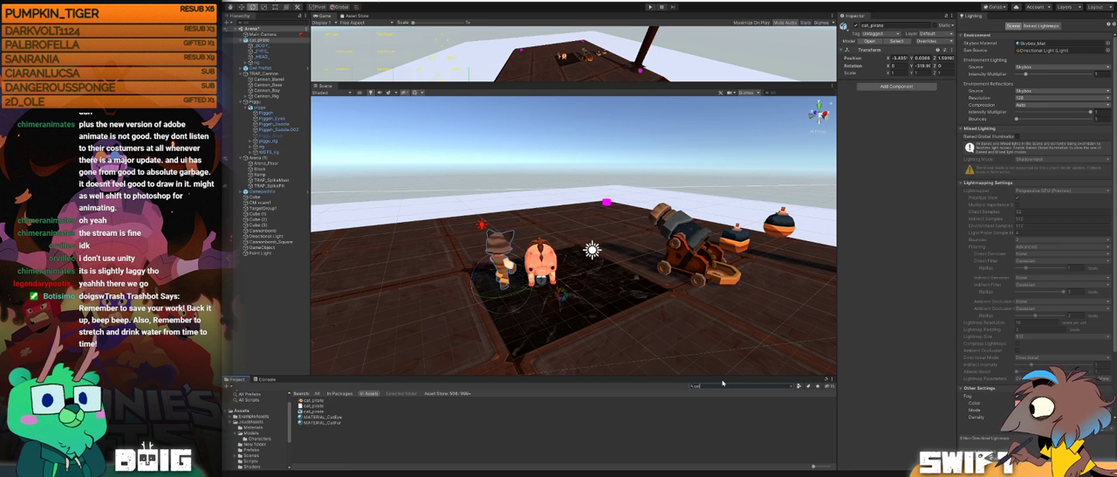
left_click(331, 410)
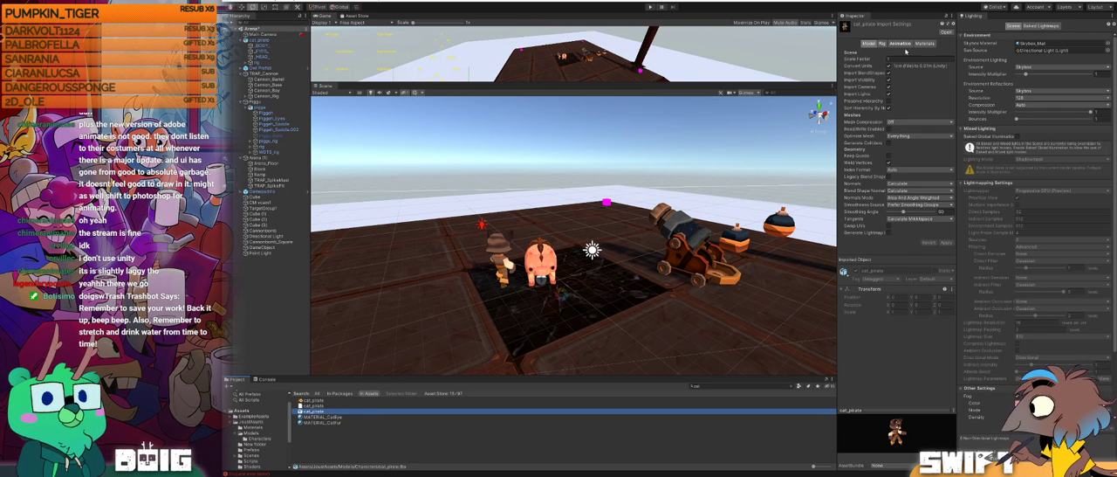
left_click(899, 43)
scroll(881, 159, "down", 1)
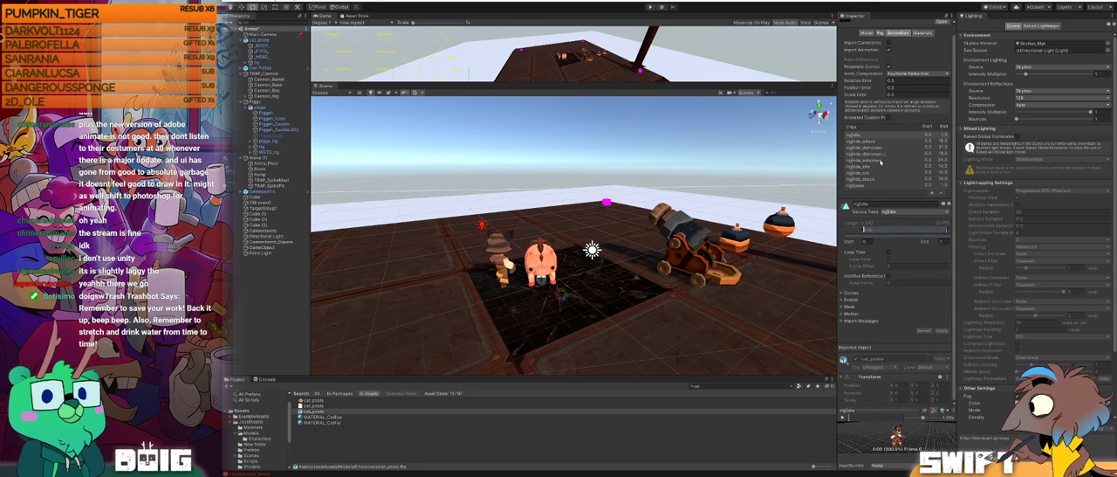
scroll(880, 162, "up", 1)
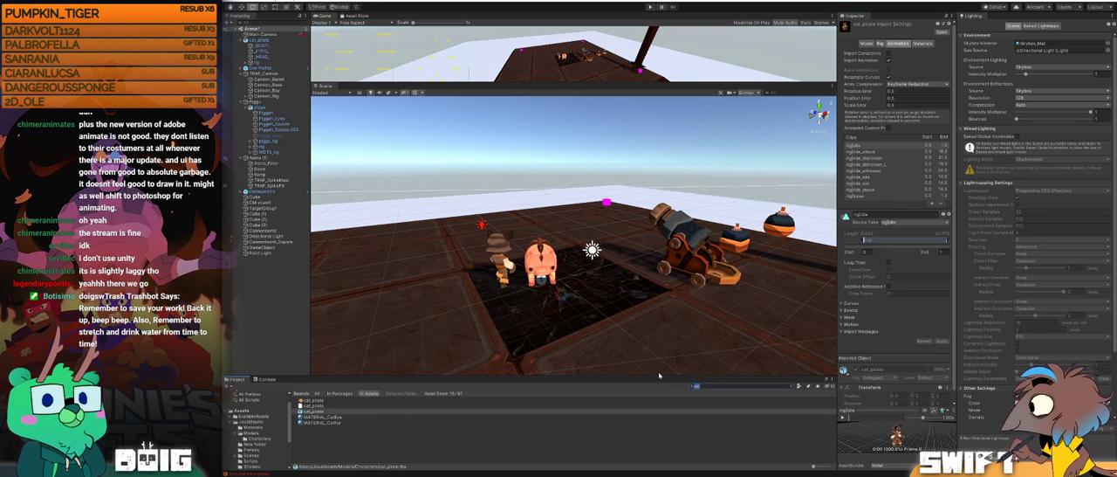
Step: Search the project assets for piggu and inspect the animation import settings of the piggu model
type("gu")
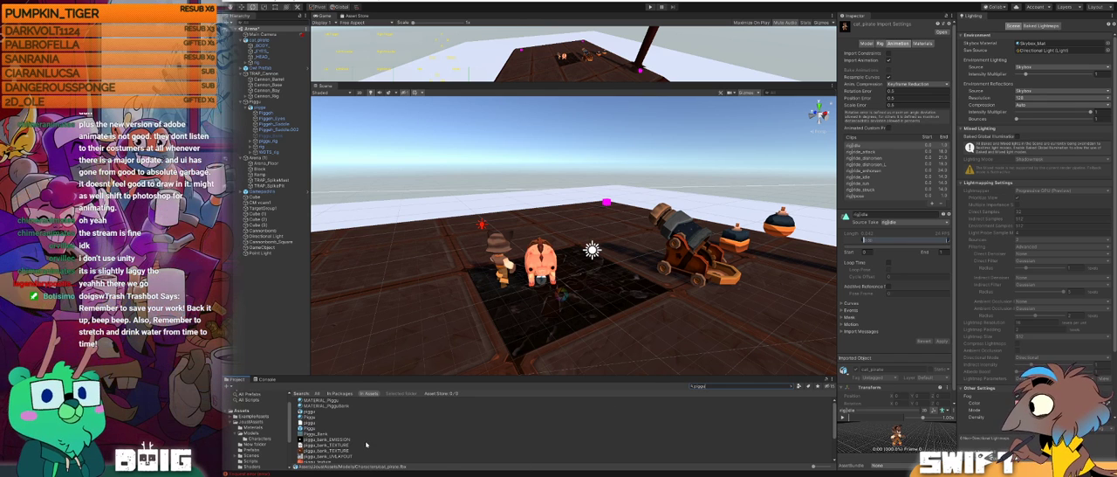
left_click(310, 418)
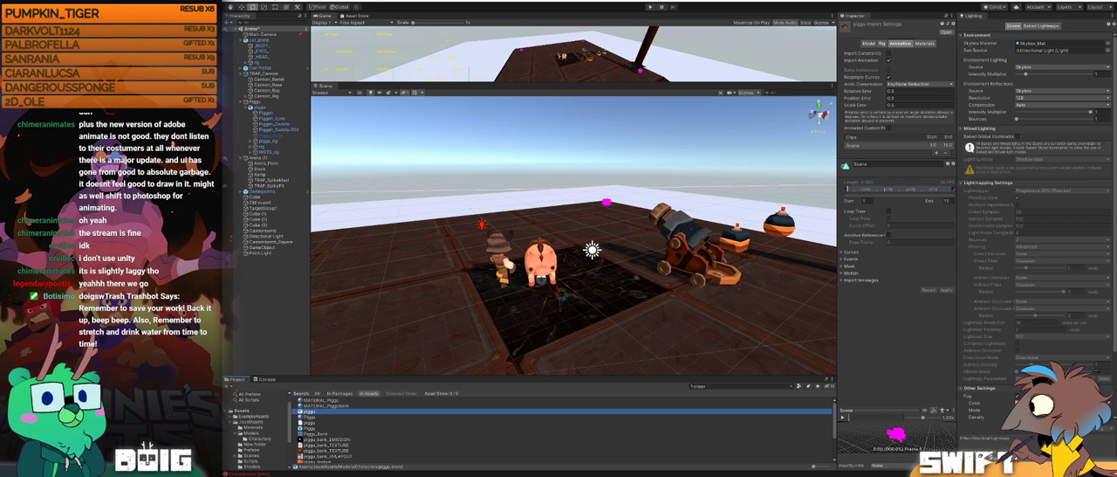
right_click(573, 266)
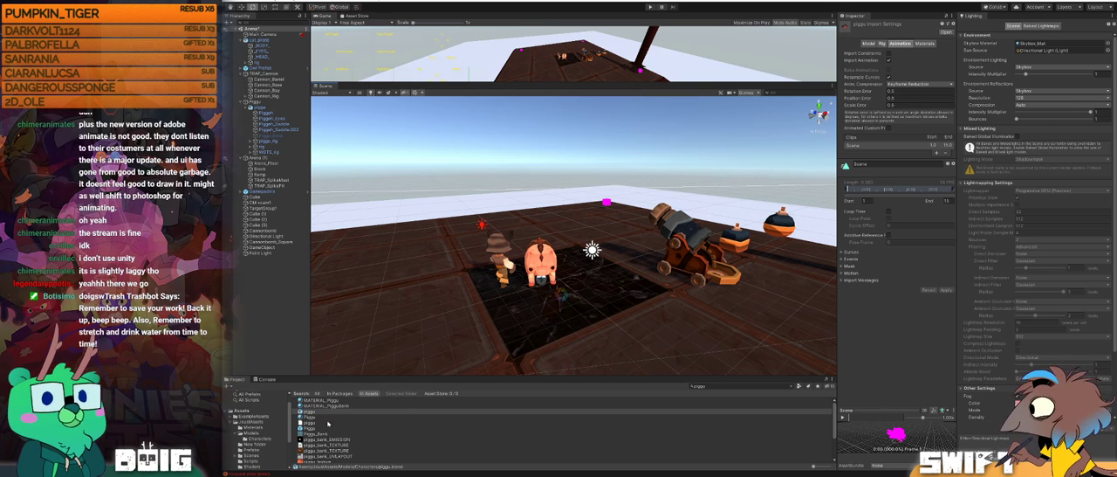
Step: Search for the cat assets again and show the attack clip in the cat_pirate model's animation settings
left_click_drag(718, 386, 632, 383)
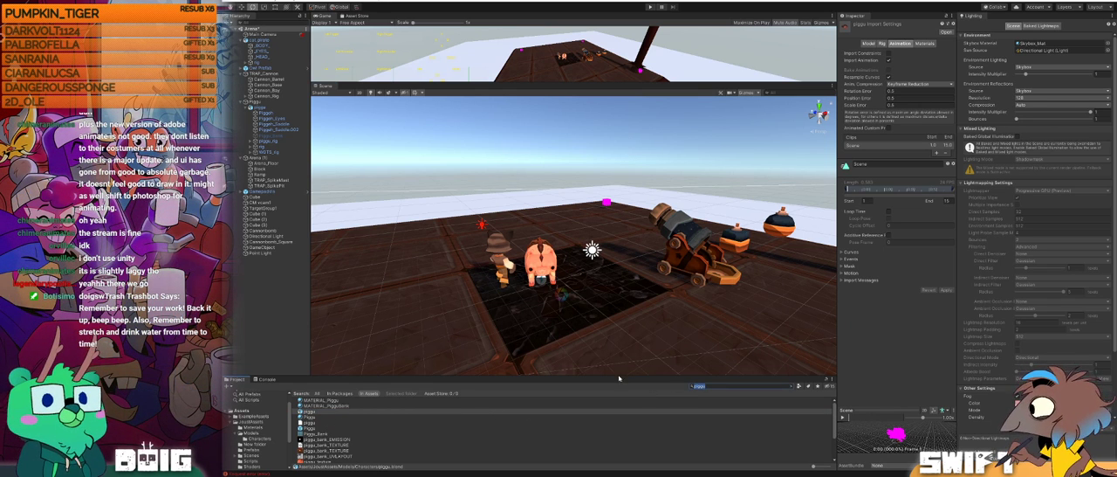
key("BackSpace")
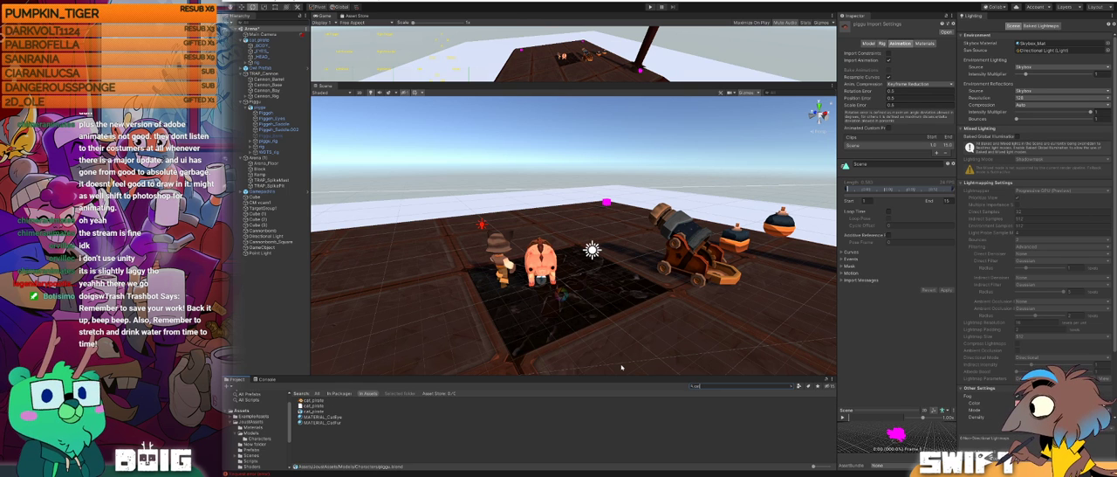
left_click(315, 411)
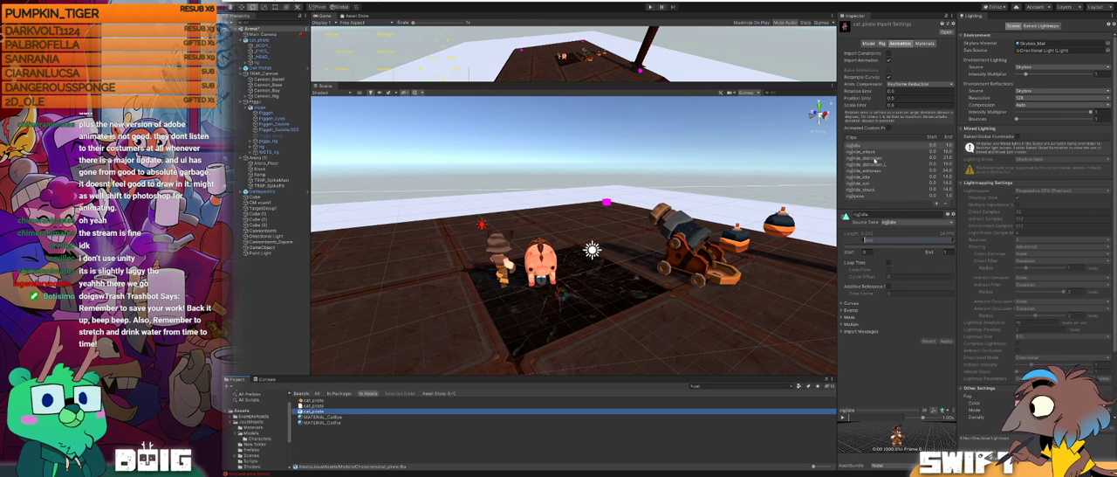
left_click(862, 152)
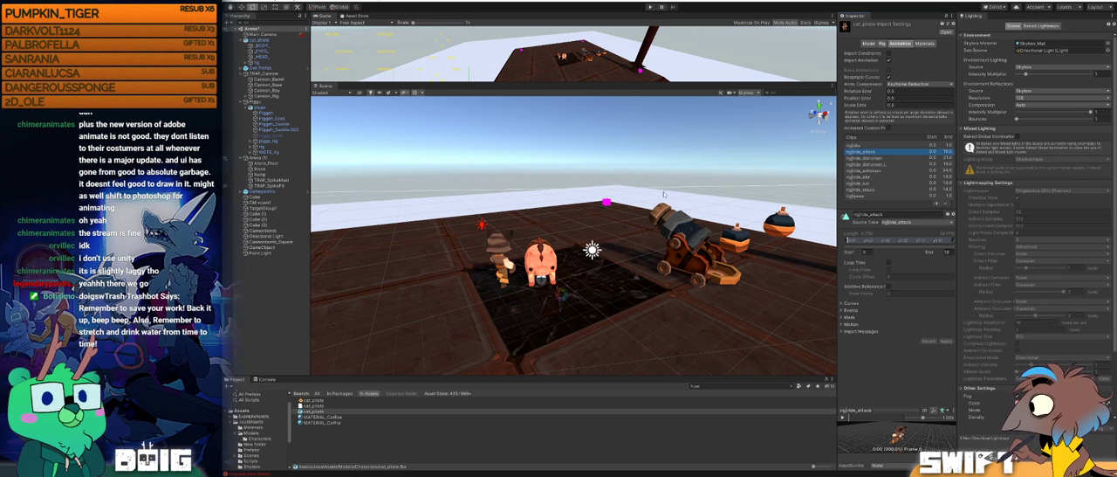
Step: View the cat from the front in the scene and inspect the cat_pirate idle clip in an enlarged preview
left_click_drag(499, 266, 730, 242, "alt")
left_click_drag(549, 269, 587, 262, "alt")
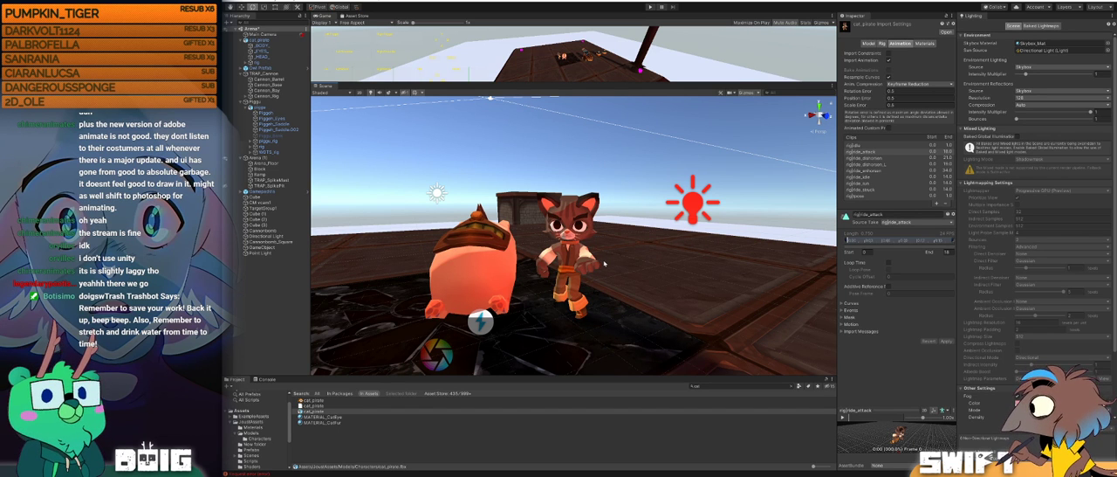
left_click(864, 178)
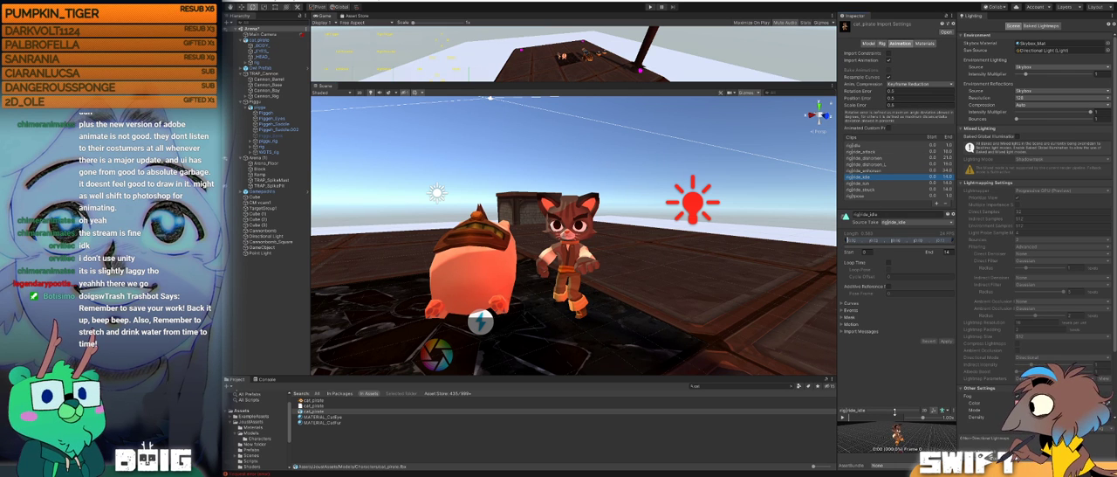
left_click_drag(880, 393, 858, 338)
left_click_drag(903, 418, 859, 421, "alt")
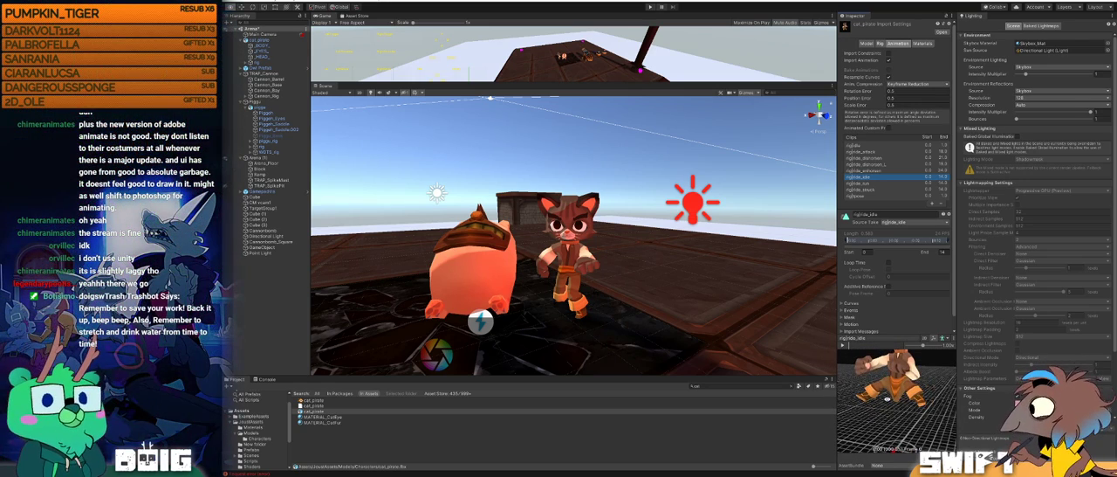
Step: Review the cat_pirate model and rig import settings, including the options for skin weights, animation type and avatar definition
left_click(865, 44)
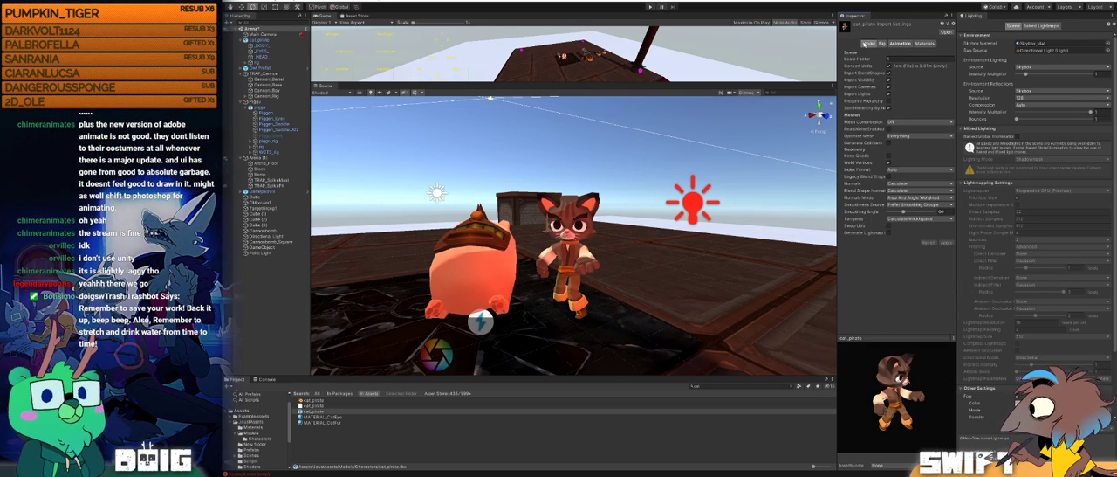
left_click(883, 43)
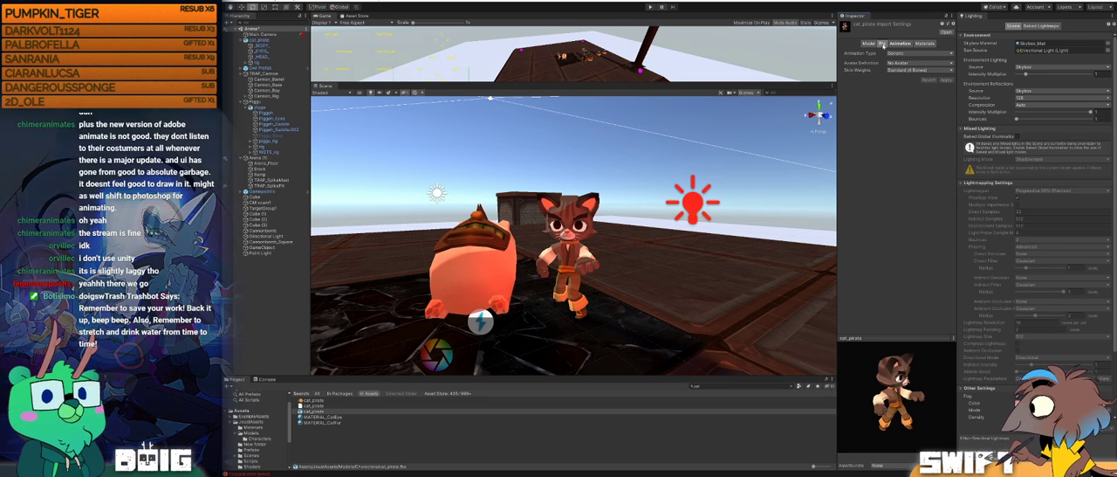
left_click(912, 70)
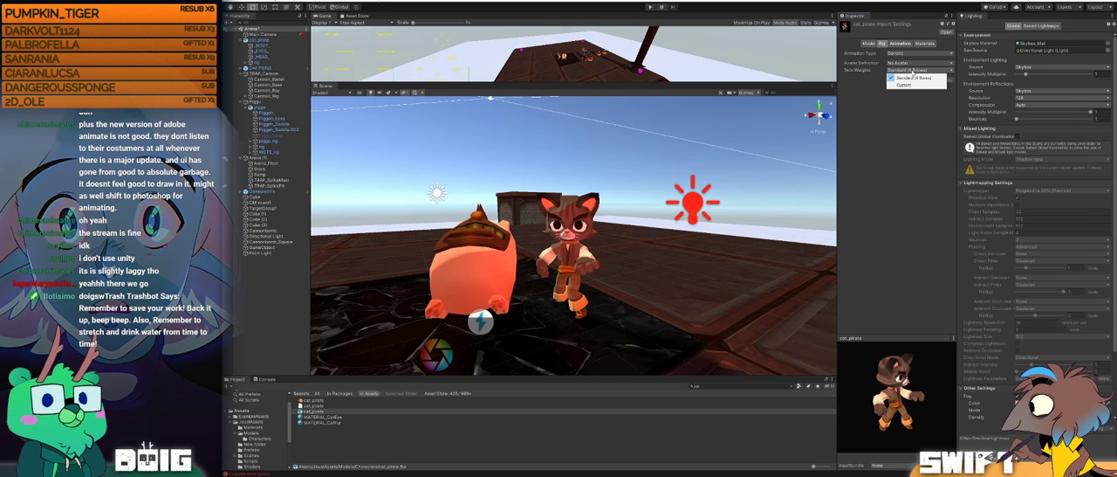
left_click(913, 78)
left_click(908, 54)
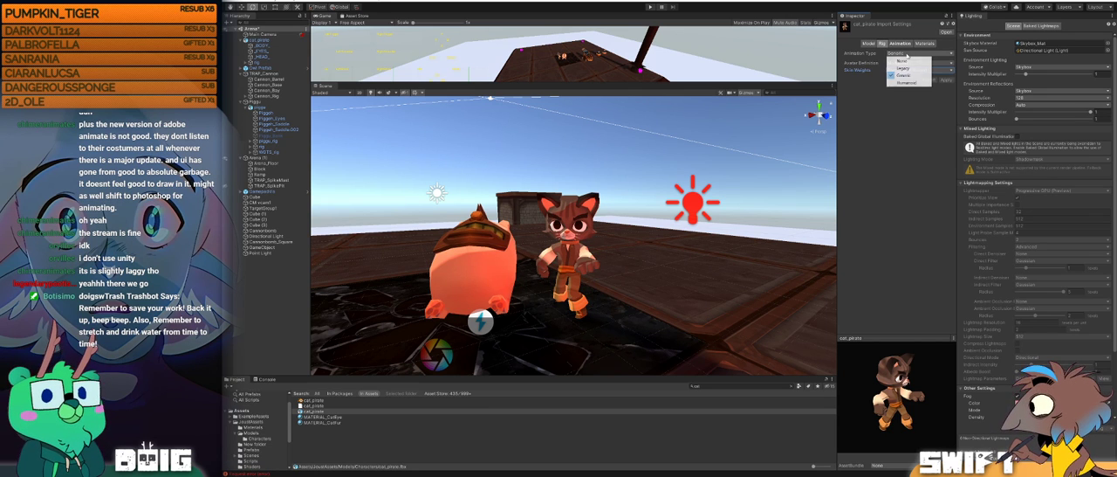
left_click(902, 126)
left_click(909, 65)
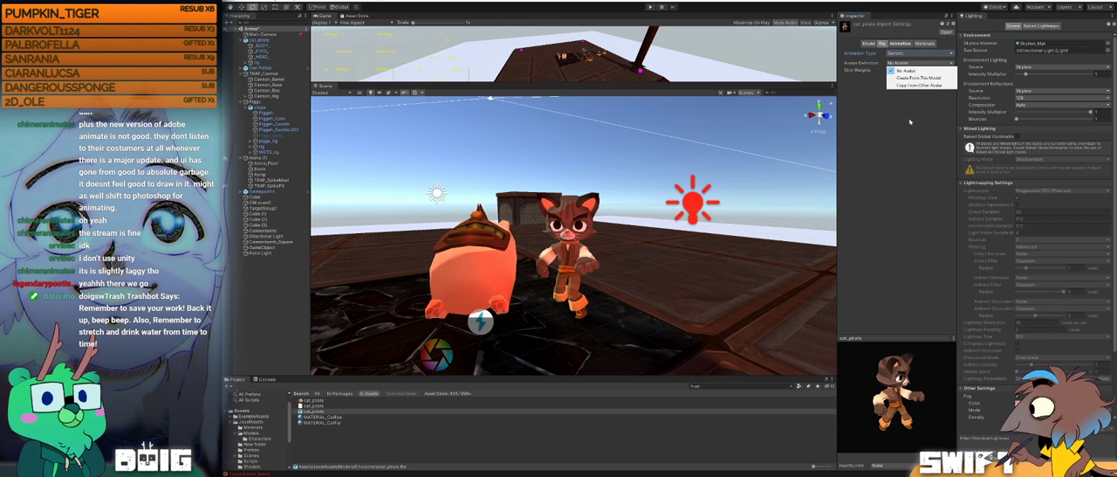
left_click(909, 105)
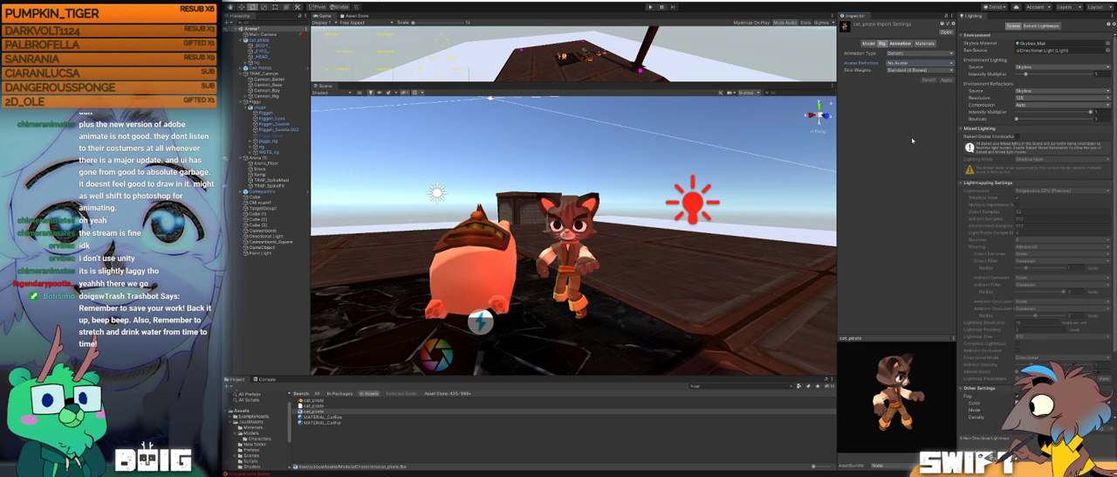
Step: Preview the cat_pirate enhorsen clip from another angle and widen the preview area
left_click(895, 43)
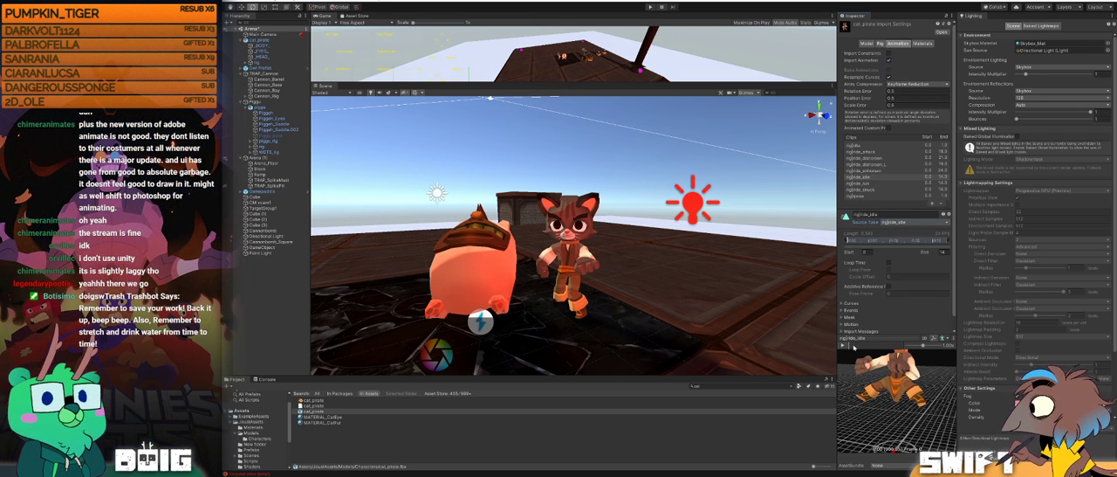
left_click(872, 170)
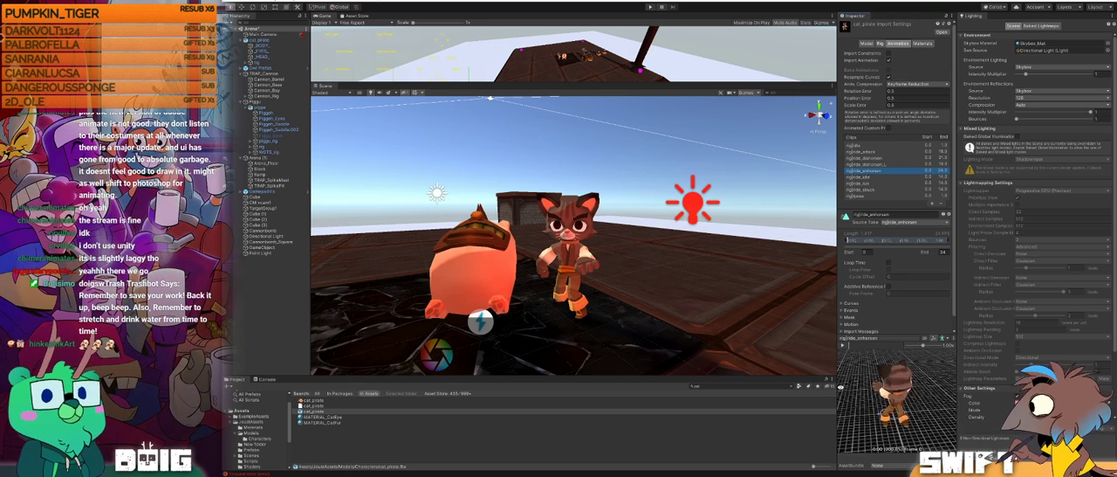
left_click_drag(930, 382, 909, 370, "alt")
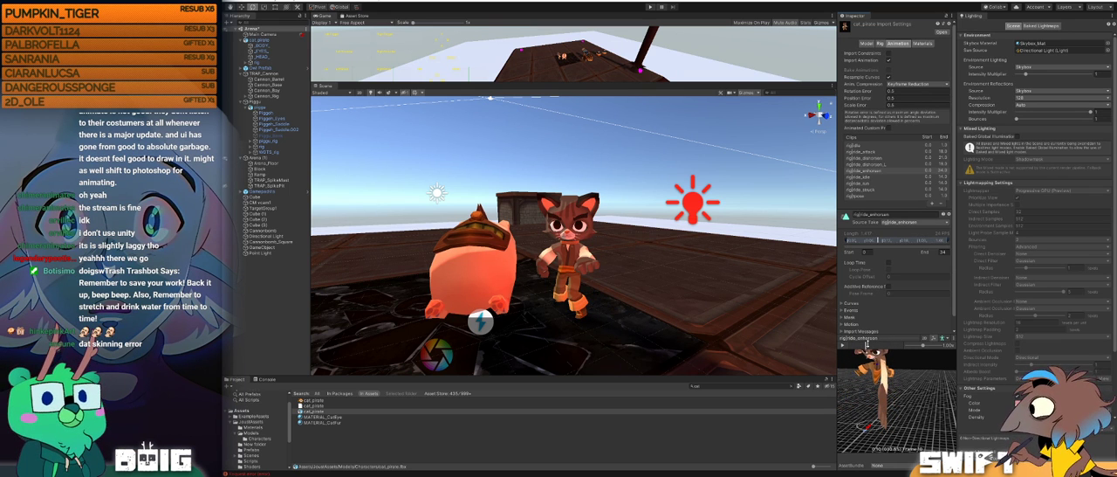
left_click_drag(835, 358, 710, 359)
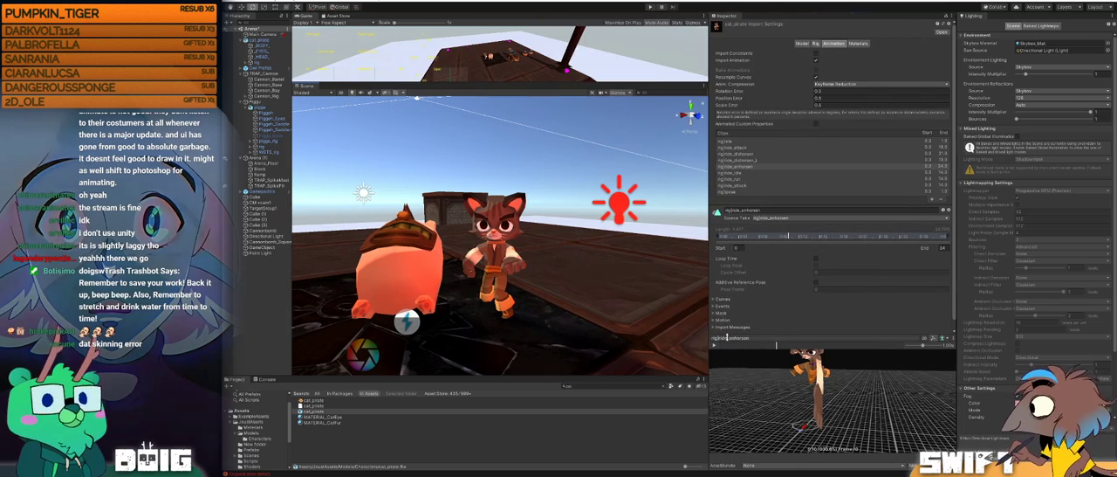
Step: Enlarge the animation preview and inspect the cat_pirate enhorsen clip from the front, scrubbing it back to its start
left_click_drag(776, 294, 776, 267)
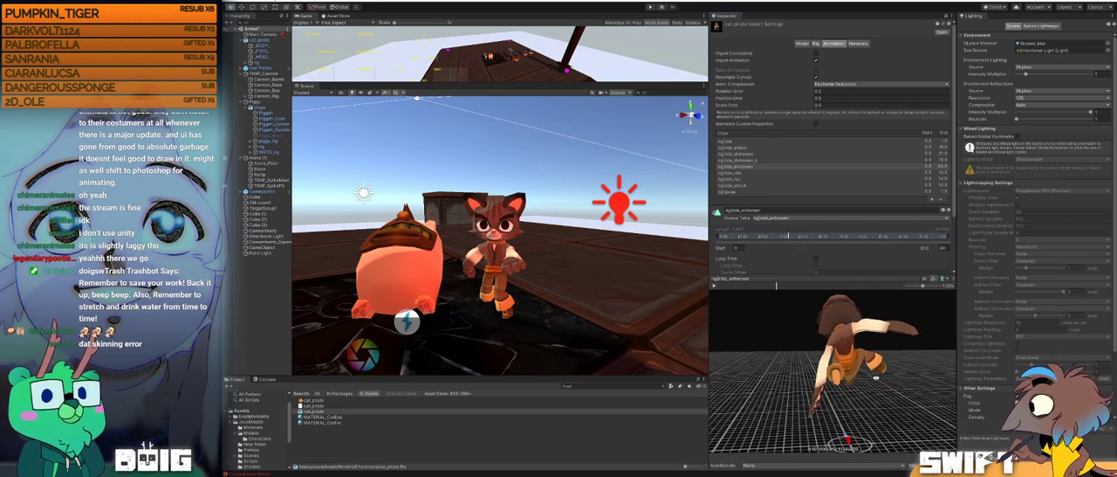
mouse_move(827, 366)
left_mouse_down()
mouse_move(803, 355)
mouse_move(831, 376)
mouse_move(797, 377)
mouse_move(912, 377)
mouse_move(845, 369)
left_mouse_up()
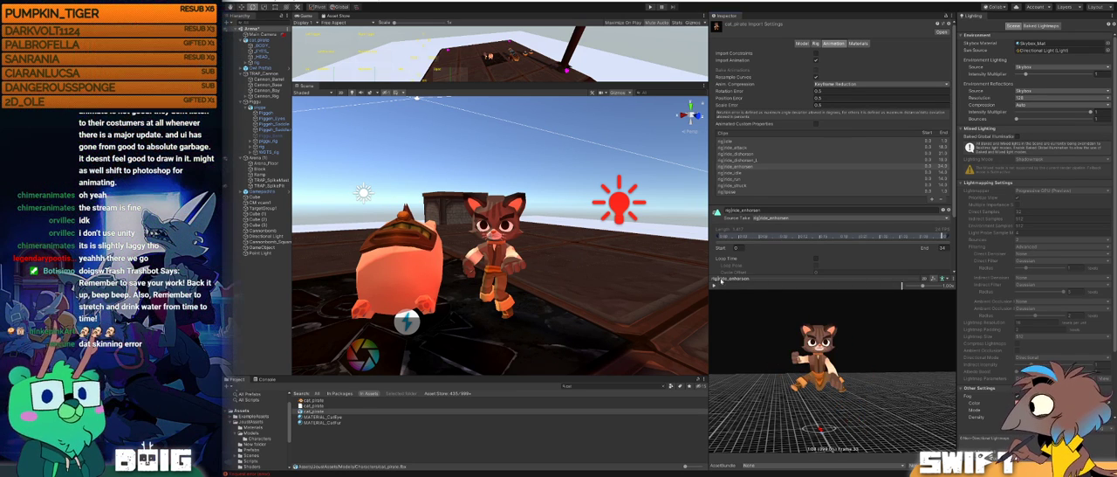
mouse_move(763, 285)
left_mouse_down()
mouse_move(919, 282)
mouse_move(724, 275)
left_mouse_up()
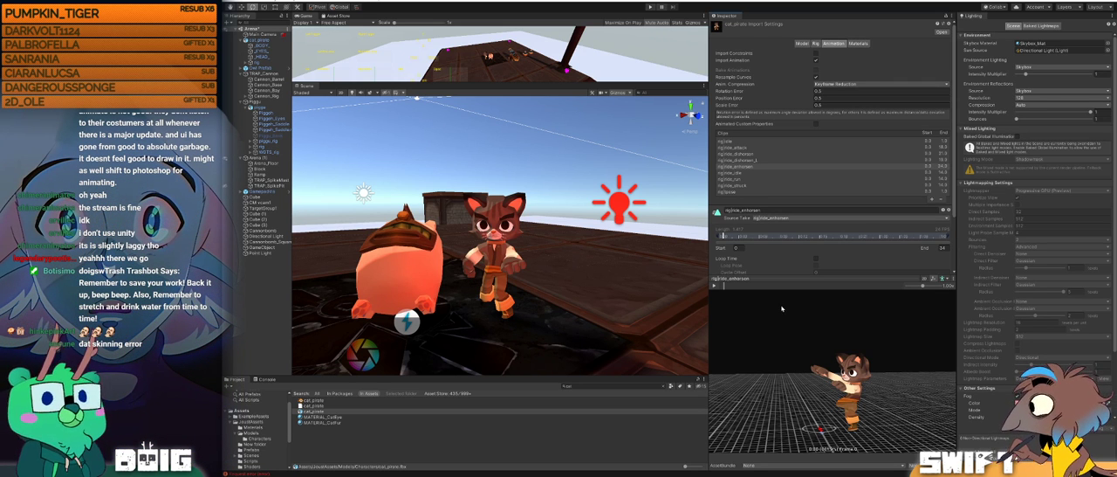
mouse_move(736, 288)
left_mouse_down()
mouse_move(889, 293)
mouse_move(746, 282)
left_mouse_up()
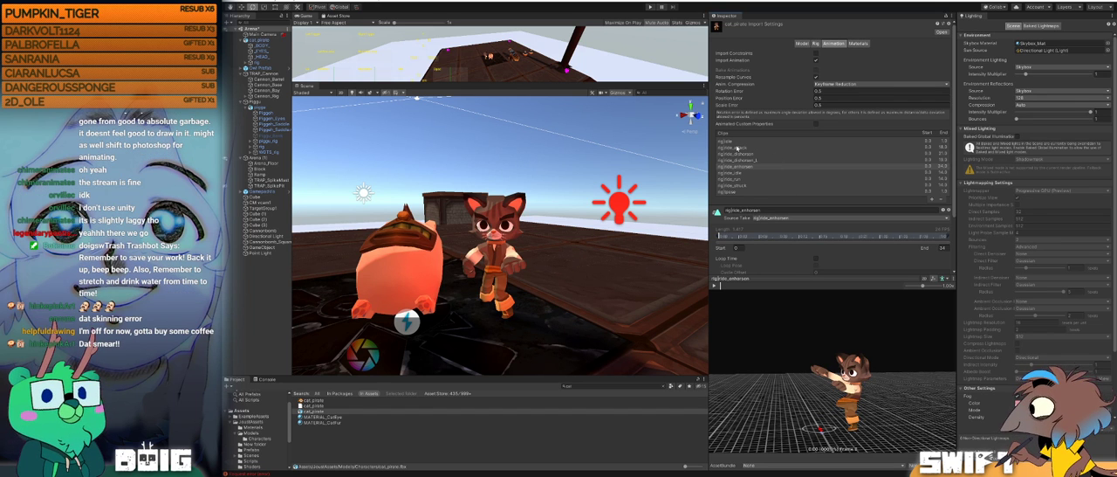
Step: Play the cat_pirate attack clip in the preview and inspect it from the side
left_click(737, 147)
left_click(715, 287)
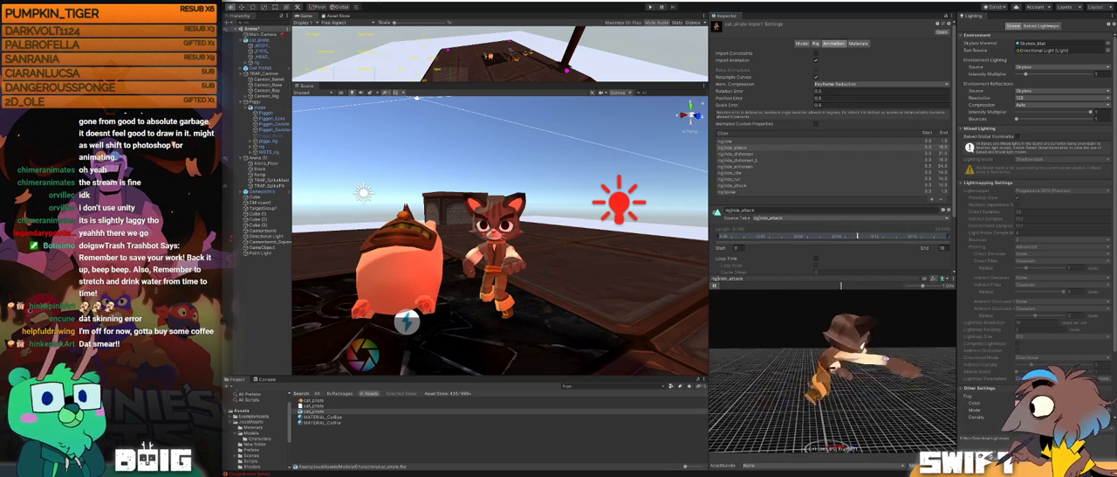
left_click_drag(760, 359, 814, 364)
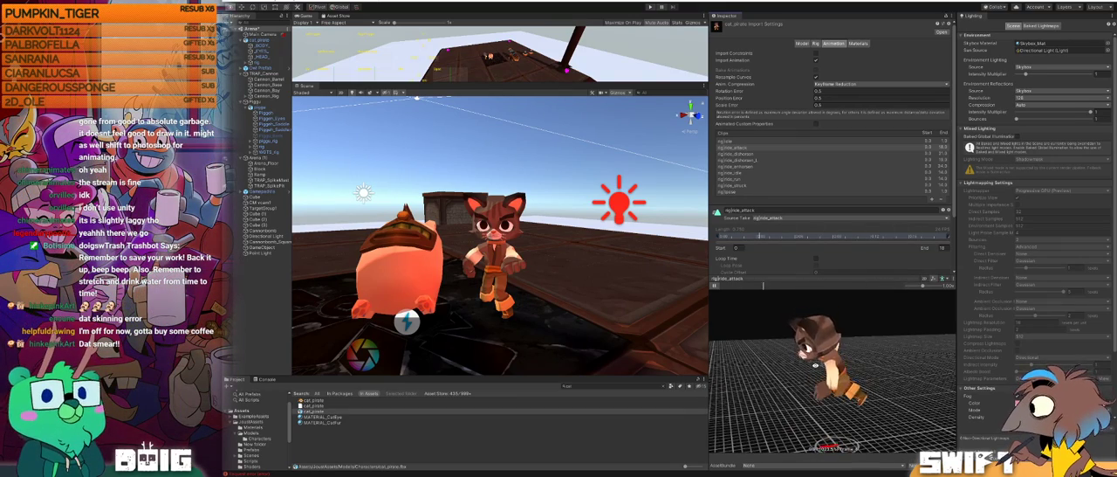
left_click(715, 287)
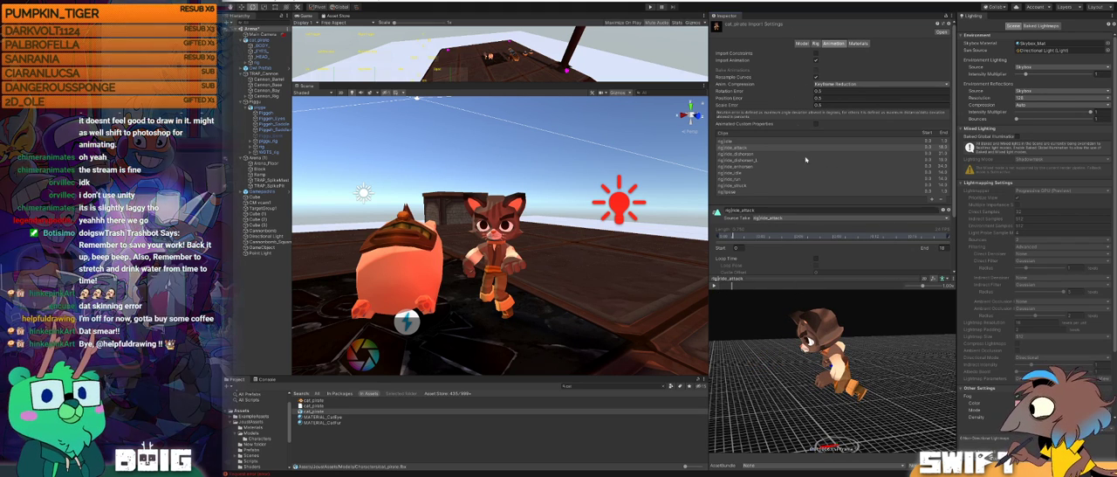
Step: Set the cat_pirate rig's skin weights to Custom, adjust the maximum bones per vertex, and apply the import settings
left_click(817, 43)
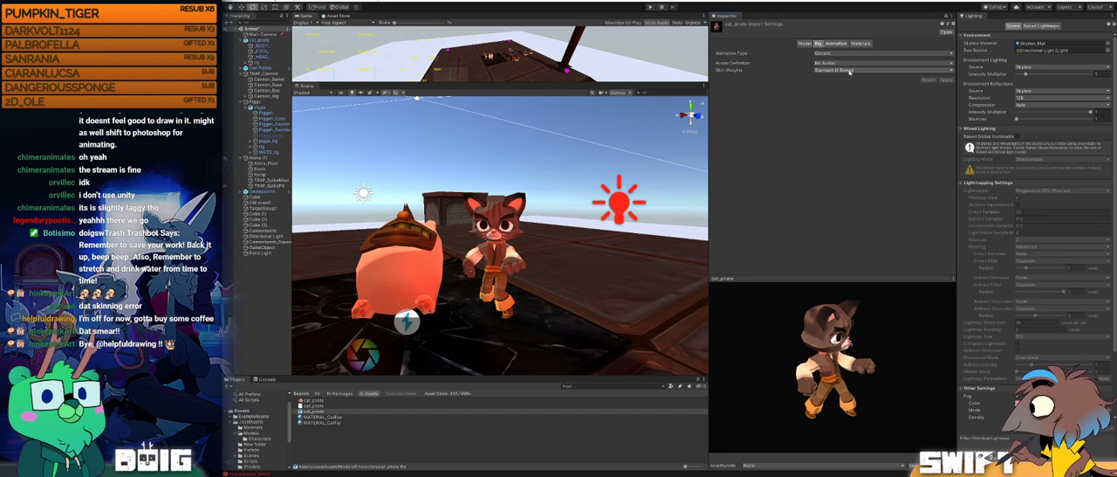
left_click(849, 70)
left_click(843, 85)
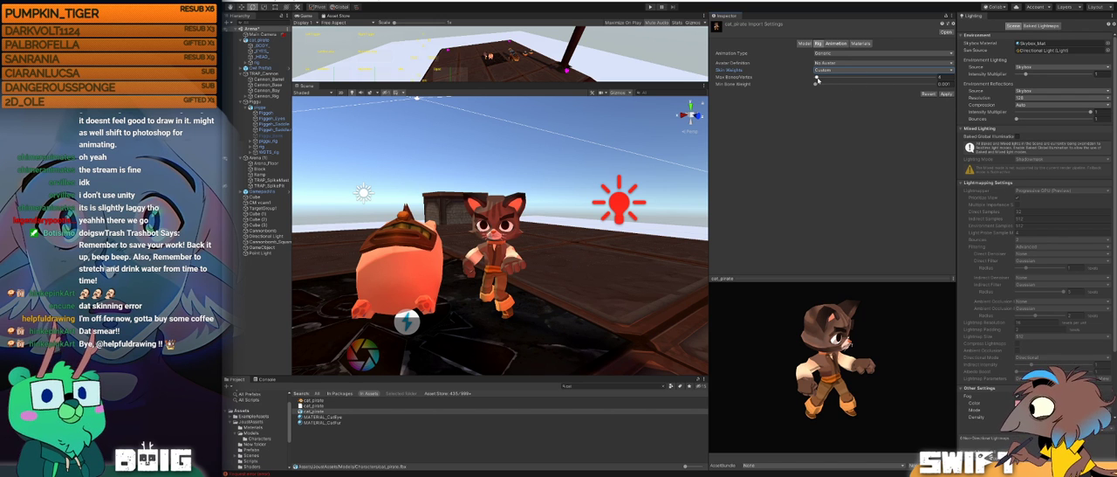
left_click_drag(818, 79, 820, 80)
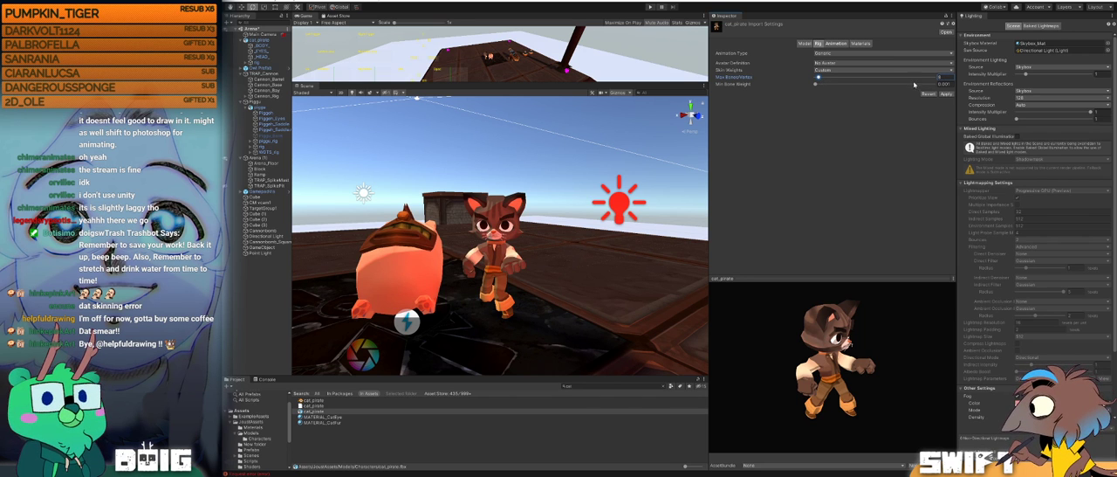
left_click(945, 93)
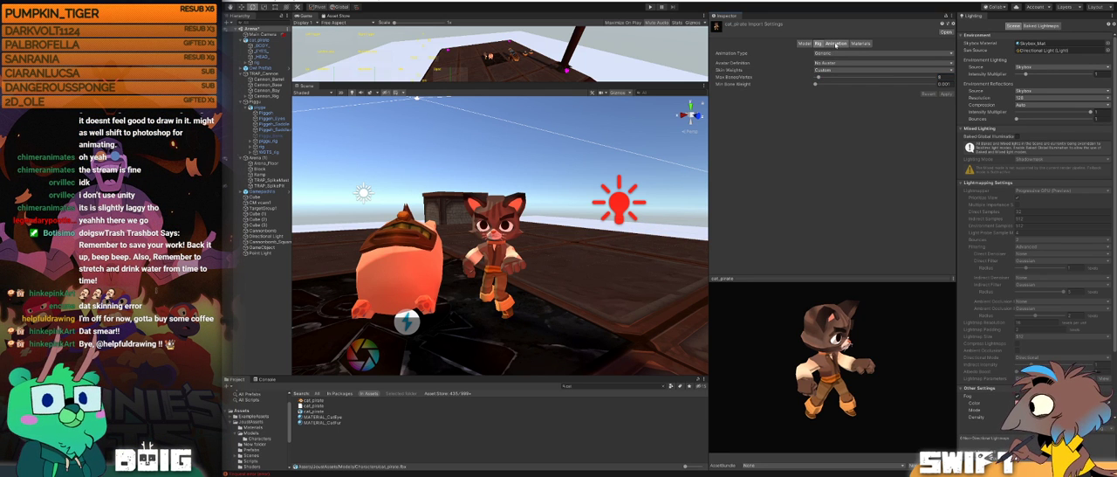
Step: Check the cat_pirate attack clip from another angle and preview the dishorsen_L clip from the front
left_click(835, 44)
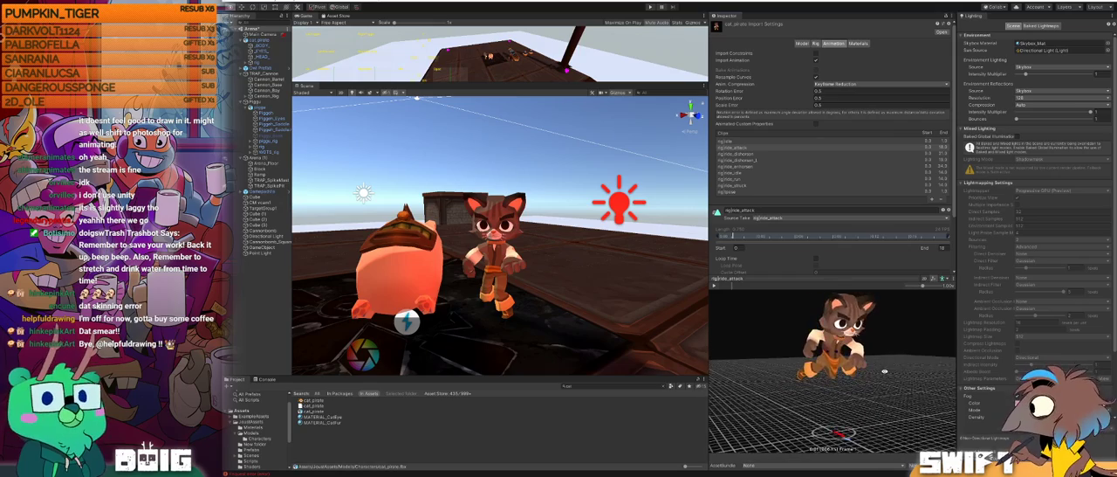
right_click_drag(788, 372, 882, 357)
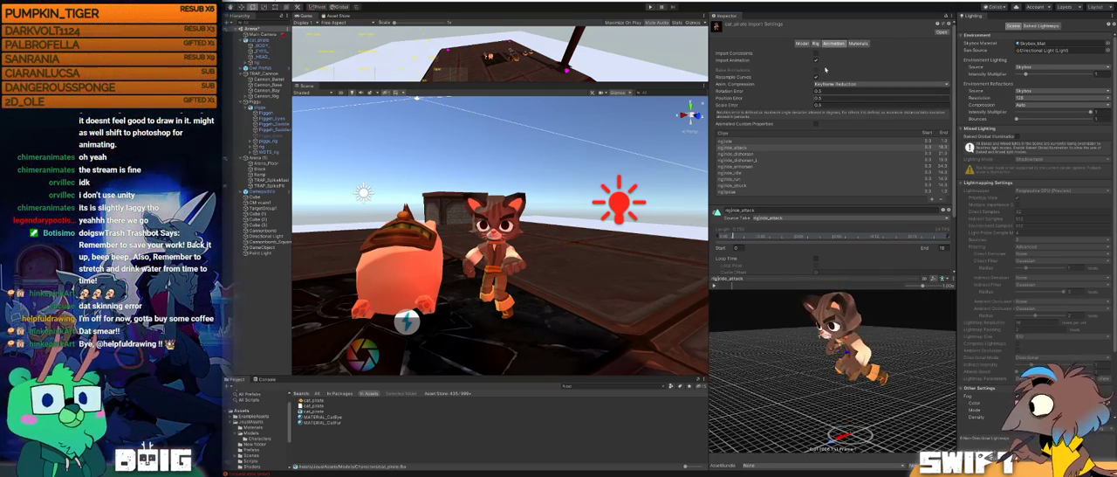
left_click(735, 173)
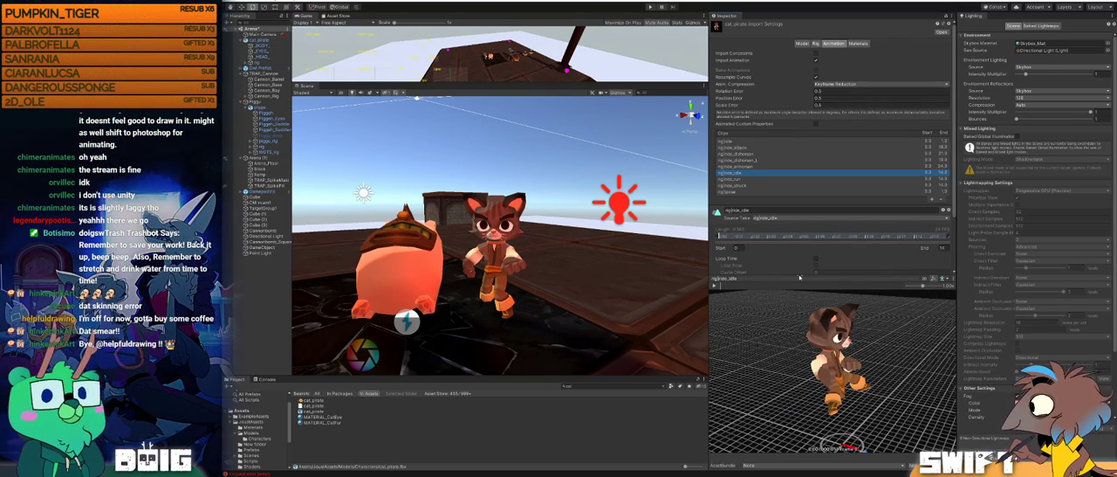
left_click(740, 167)
left_click(740, 161)
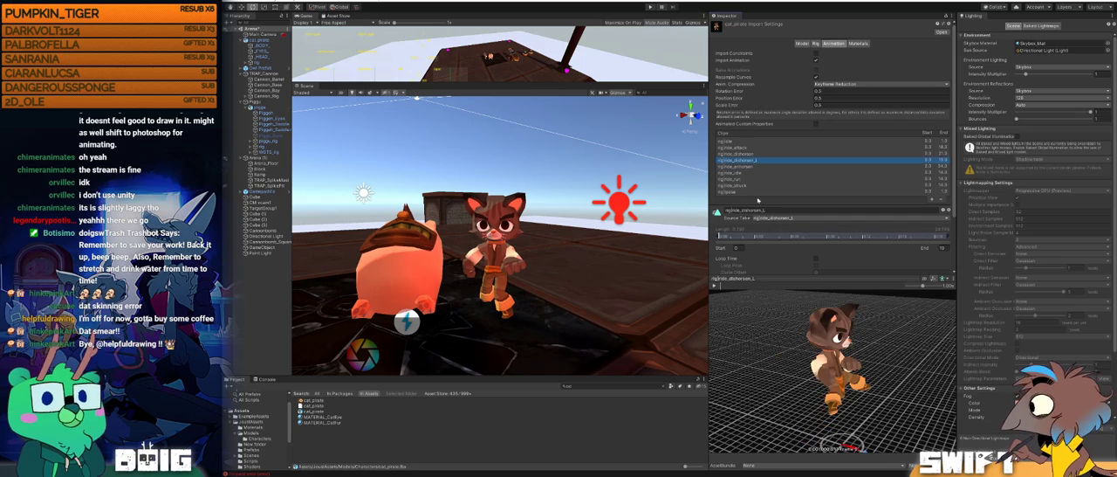
left_click_drag(849, 342, 790, 324, "alt")
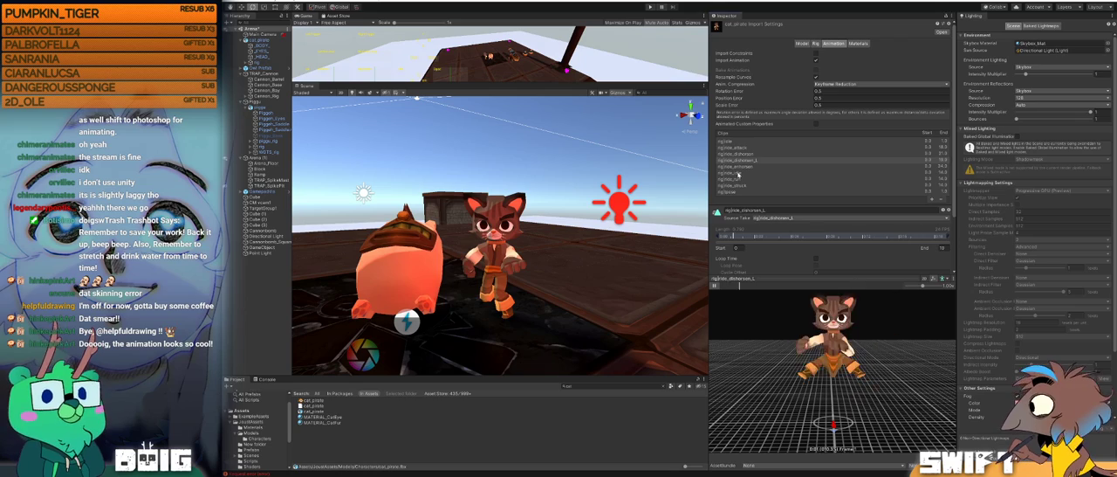
Step: Play the cat_pirate idle clip and inspect it from a turned angle
left_click(740, 172)
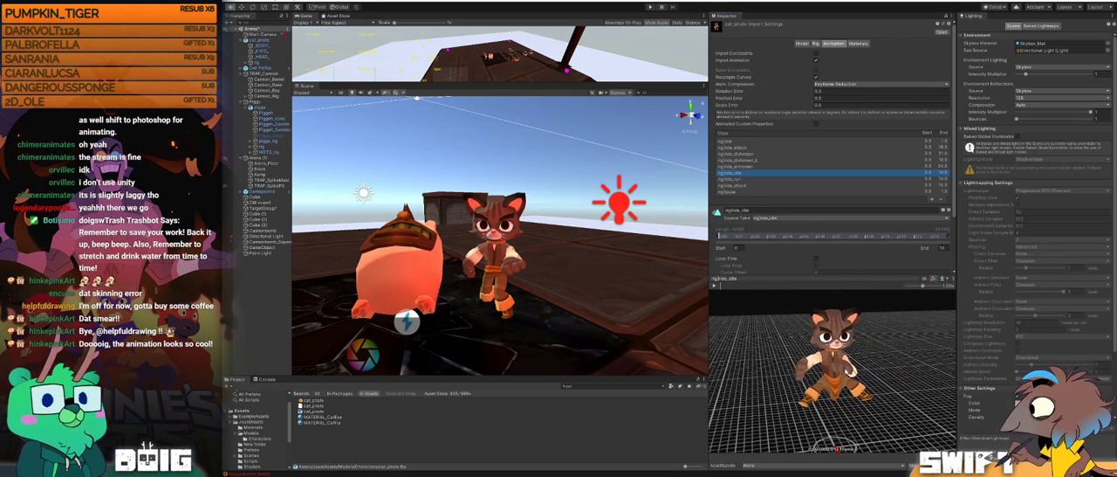
left_click_drag(908, 359, 859, 353)
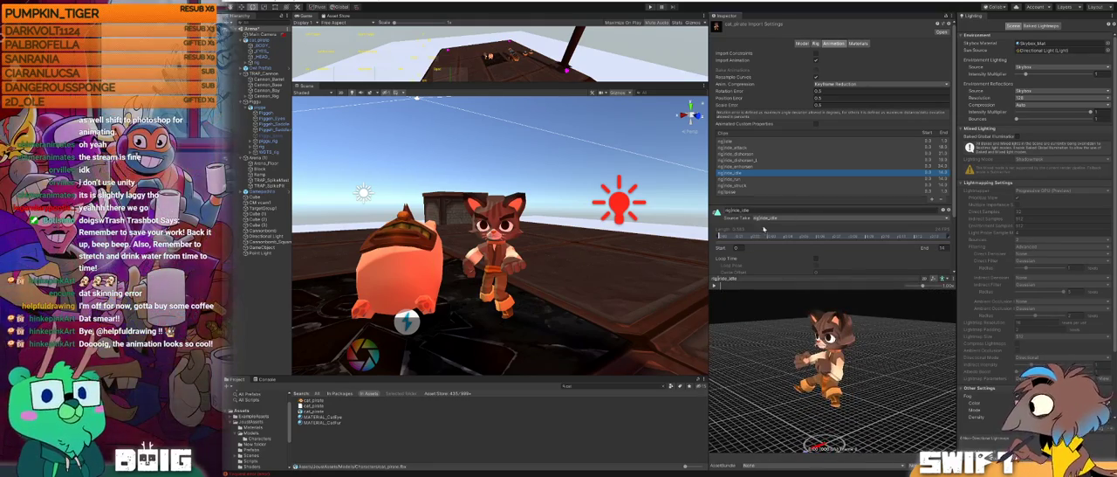
left_click(714, 285)
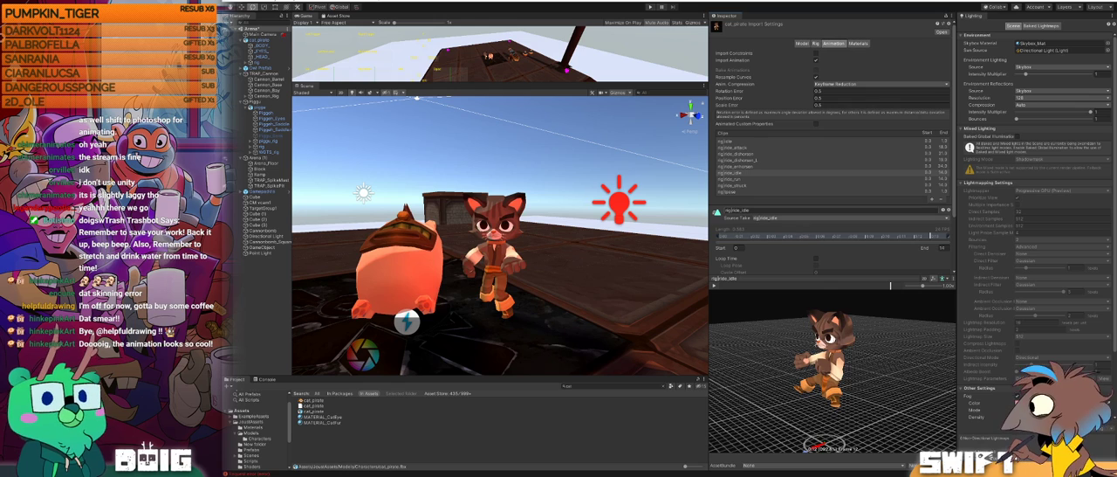
Step: Play the cat_pirate enhorsen clip again, view it from the front, and scrub through its frames
left_click(738, 154)
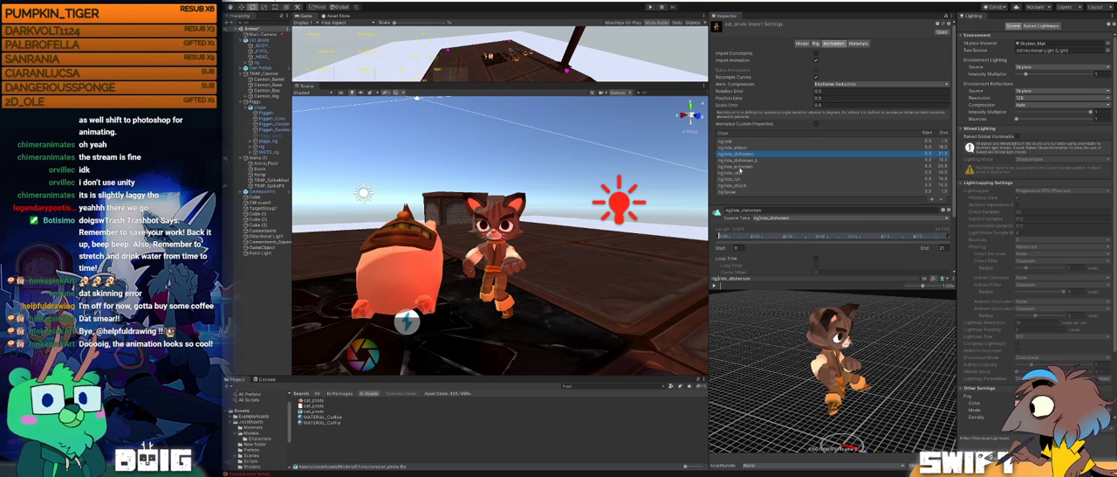
left_click(741, 167)
left_click(716, 287)
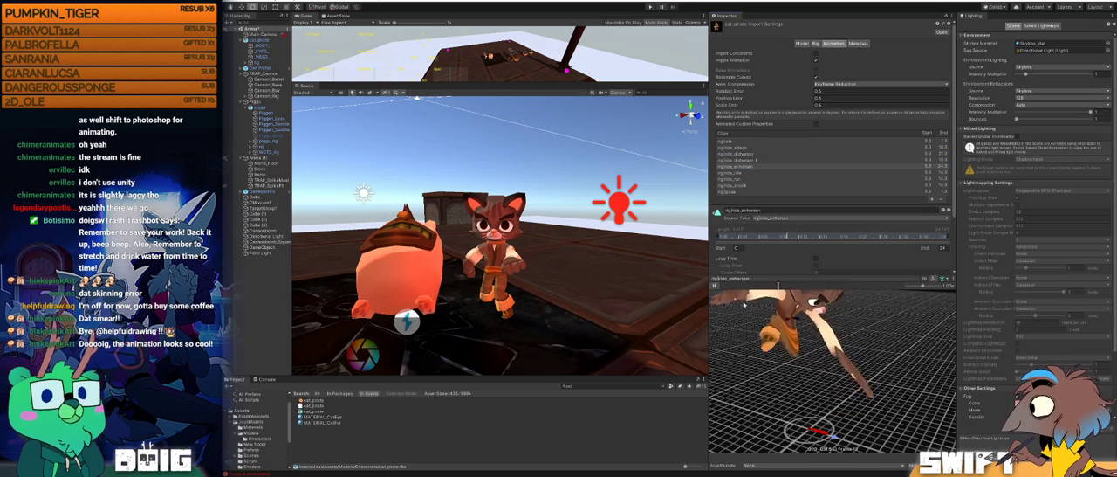
left_click_drag(738, 342, 792, 346, "alt")
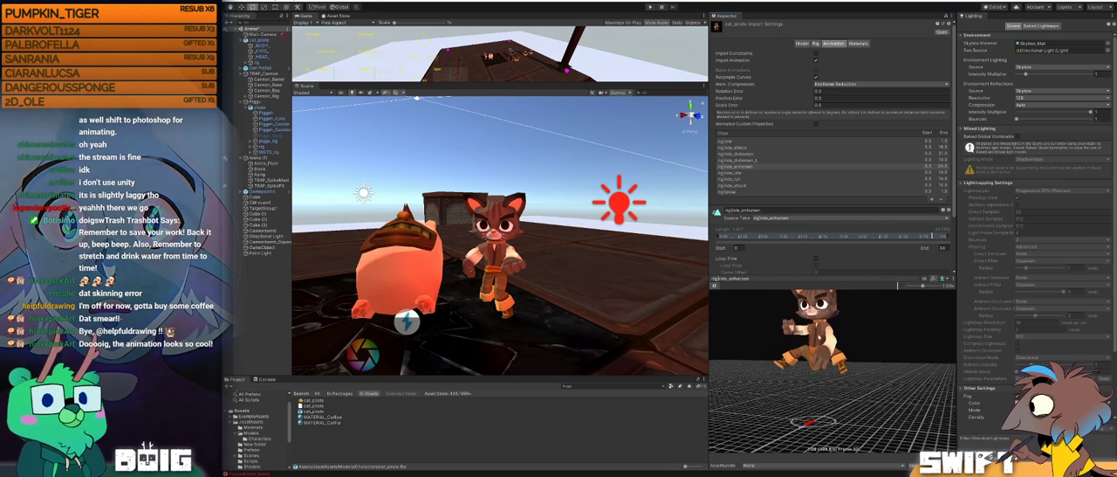
scroll(811, 244, "down", 3)
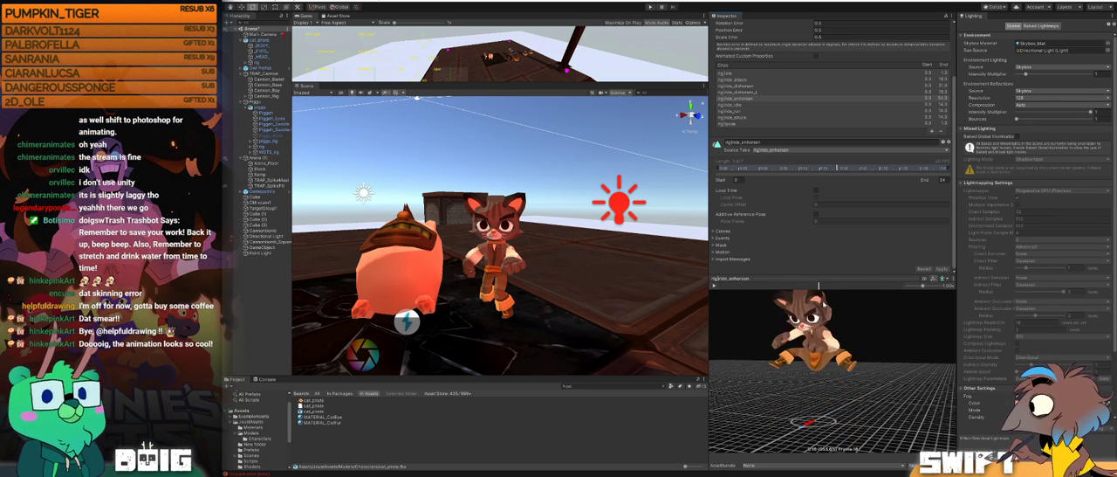
left_click_drag(846, 308, 728, 284)
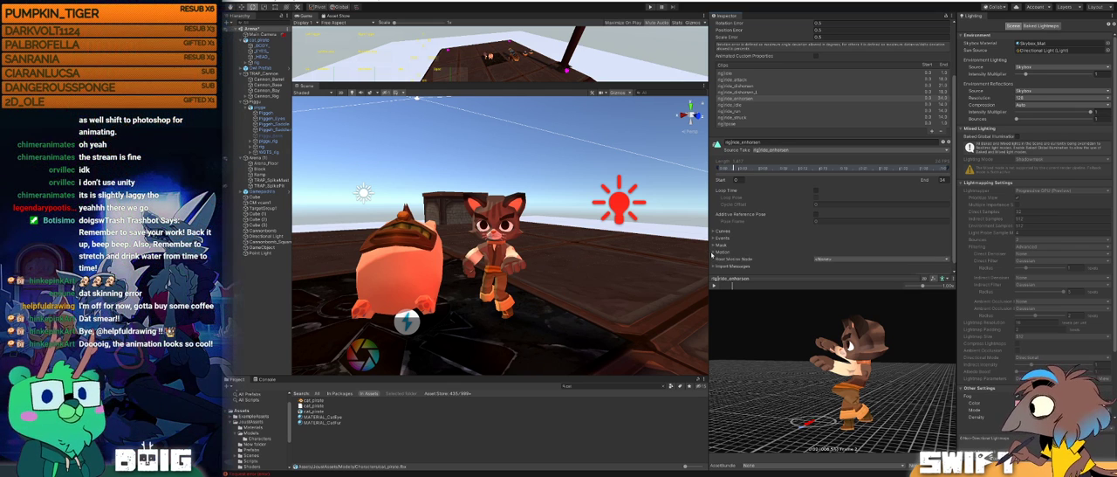
Step: Set the enhorsen clip's root motion node to Root Transform and apply the import settings
left_click(744, 244)
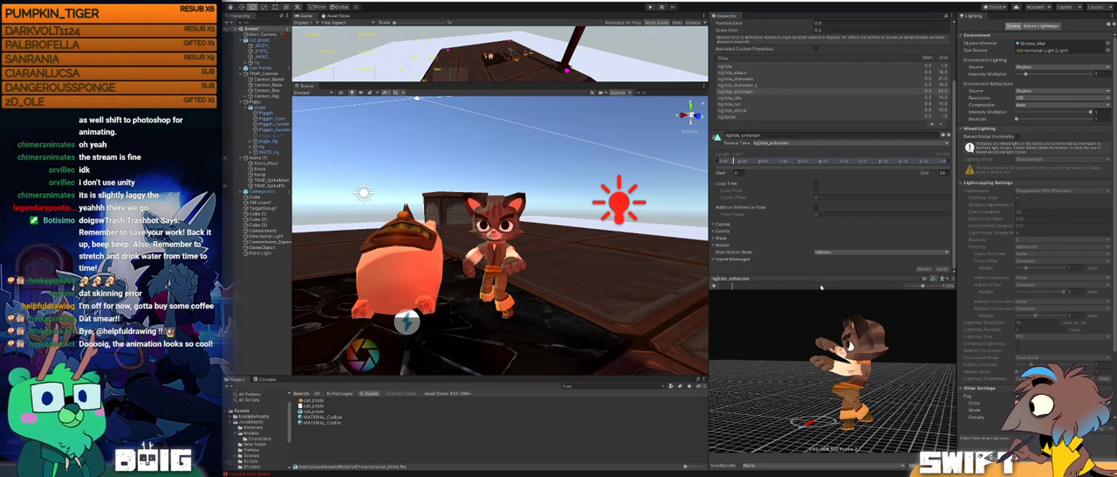
left_click(845, 252)
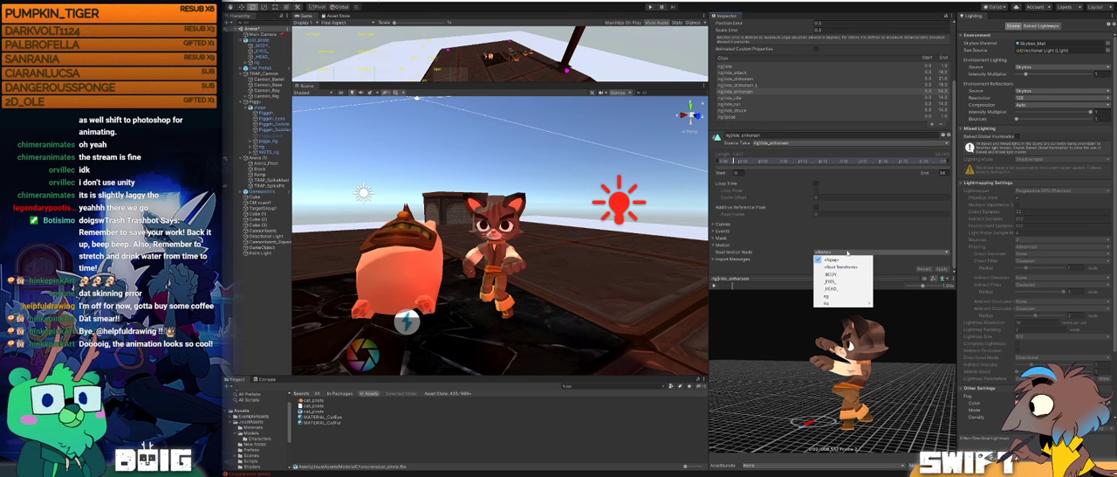
mouse_move(853, 303)
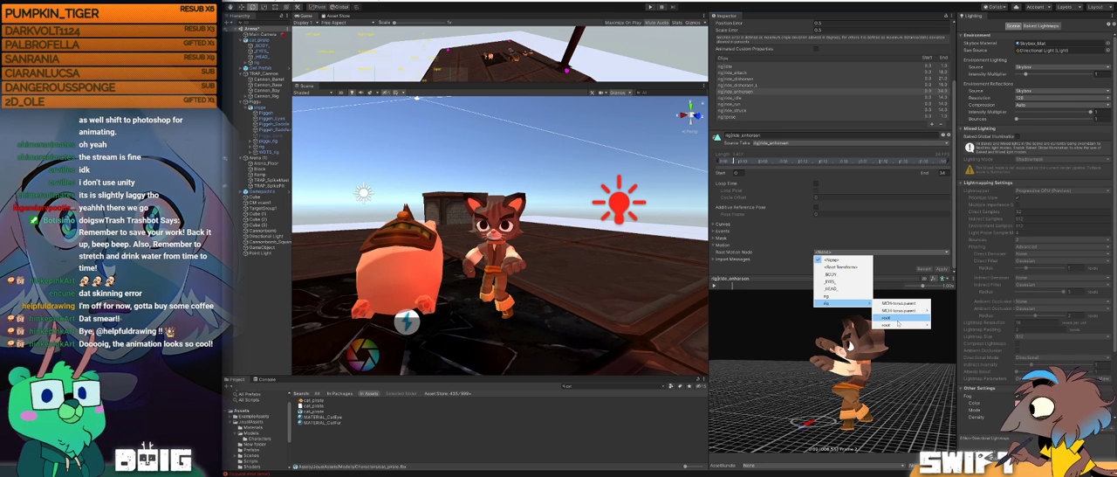
left_click(842, 267)
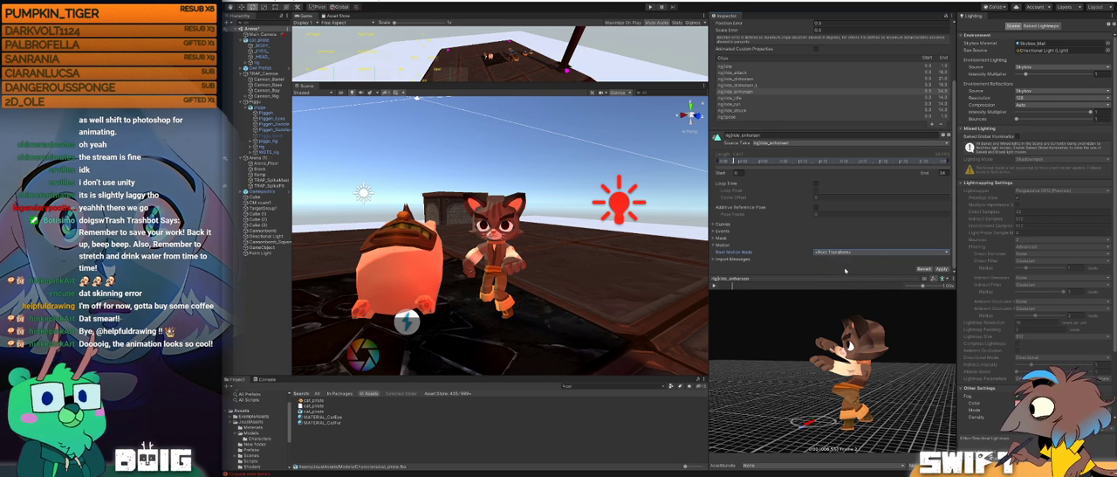
left_click(942, 269)
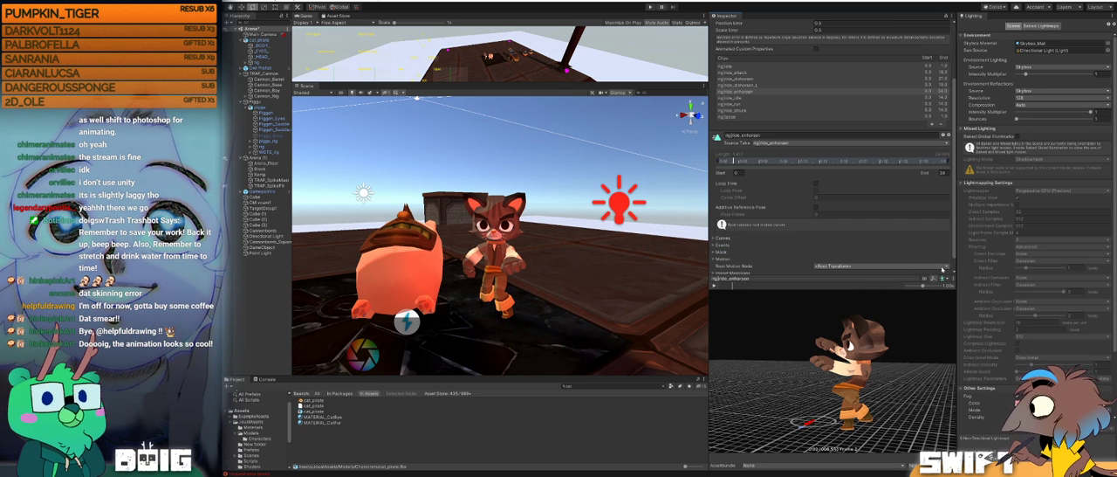
Step: Set the enhorsen clip's root motion node to rig/root, apply the import settings, and play the clip in the preview
scroll(880, 244, "down", 1)
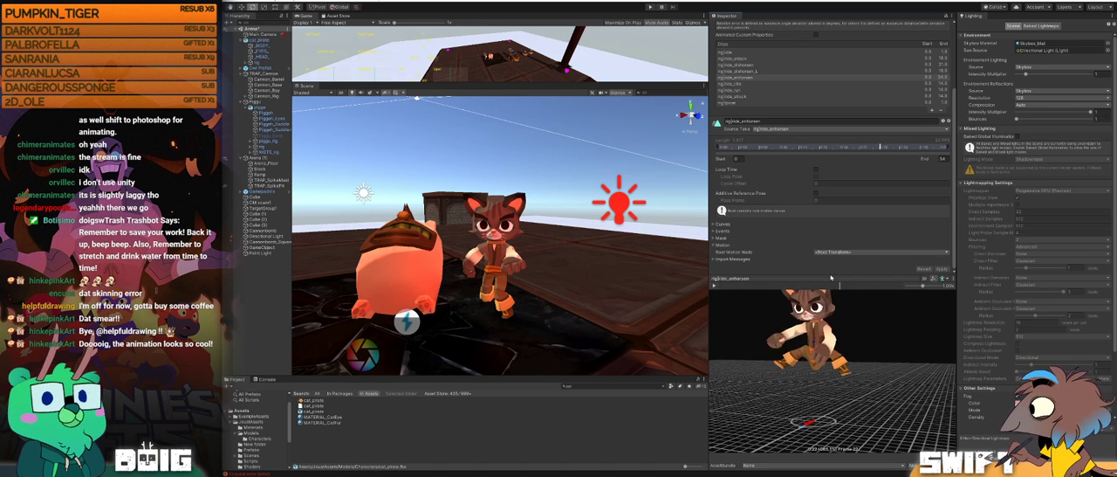
left_click(860, 253)
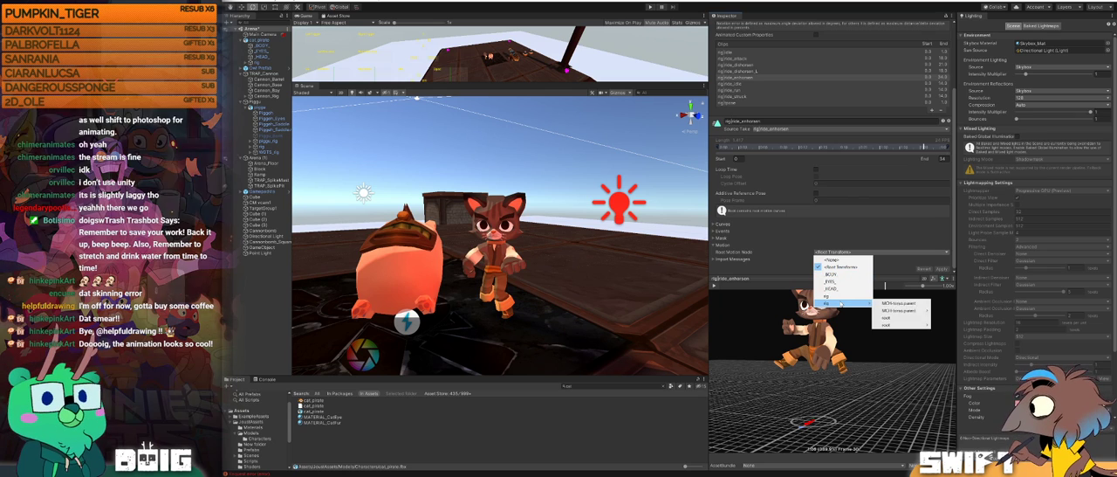
left_click(897, 319)
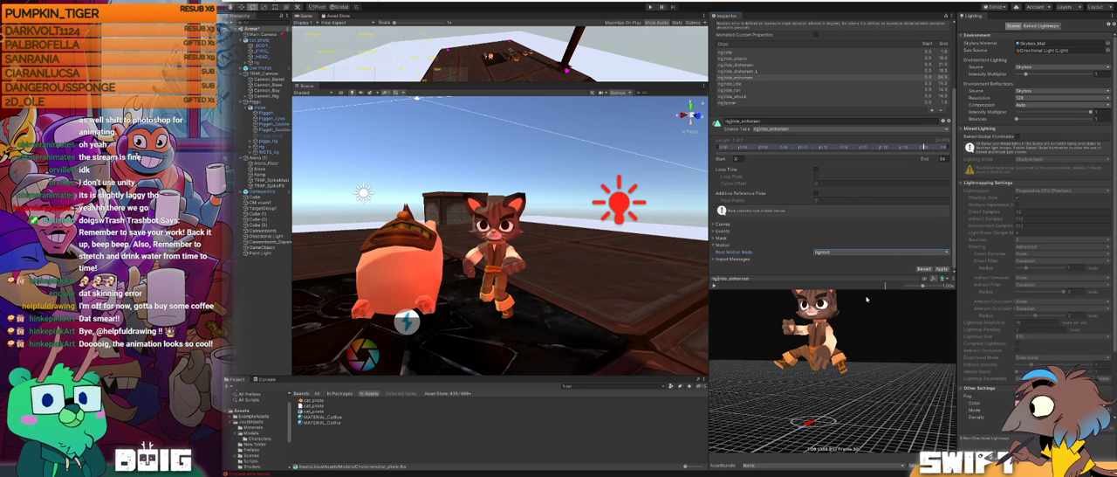
left_click(941, 269)
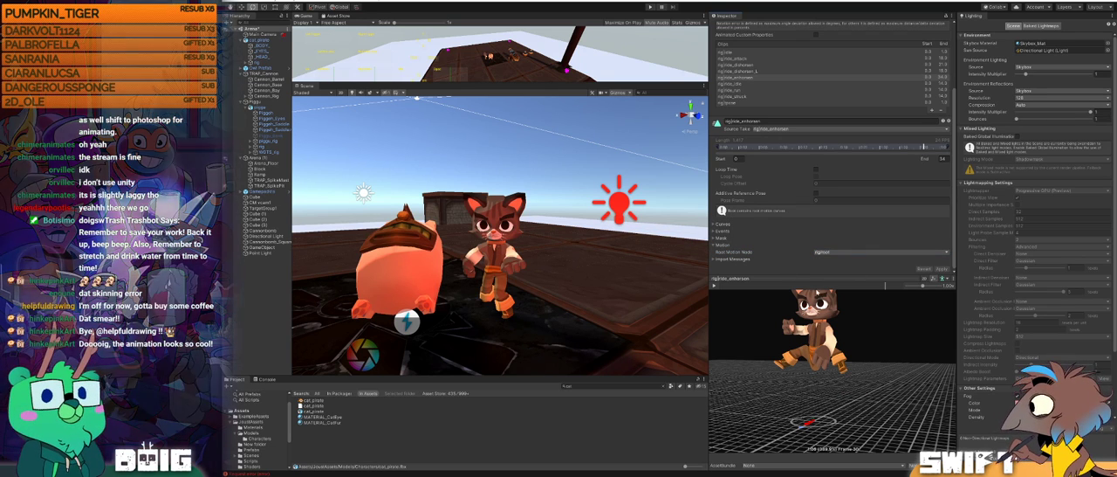
left_click(714, 285)
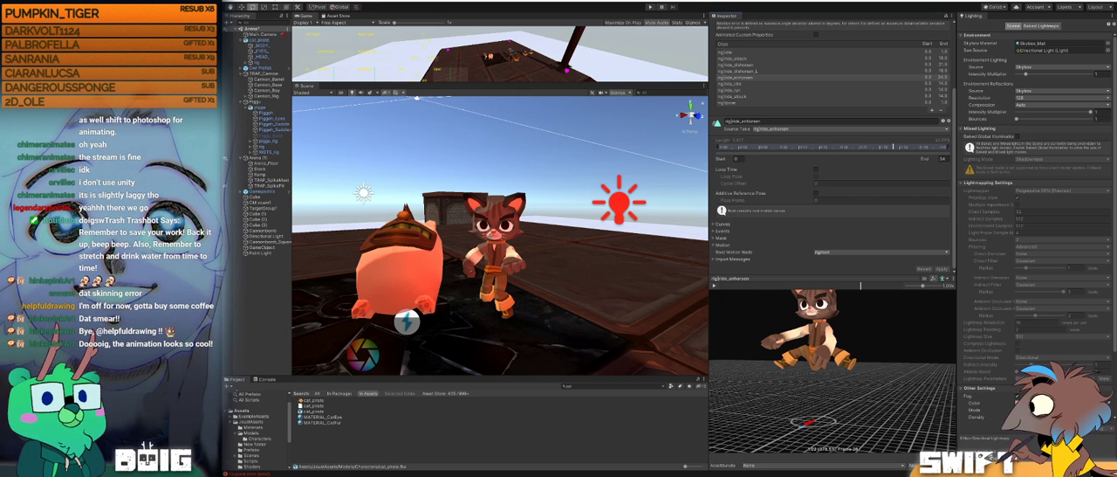
Step: Switch to the browser and open the "Blender 2.82 - Rigify to Unity Tutorial" video from the search results
key("alt+Tab")
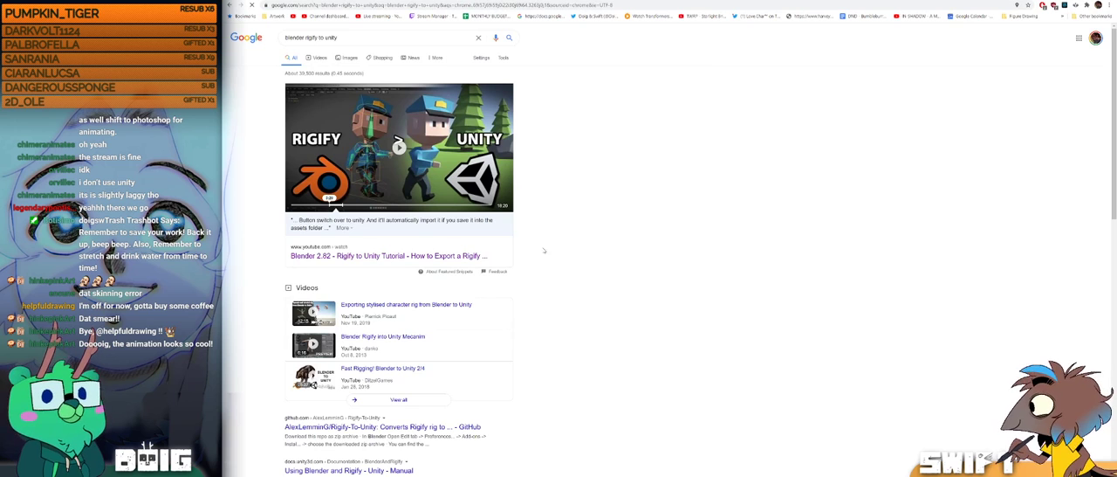
left_click(381, 257)
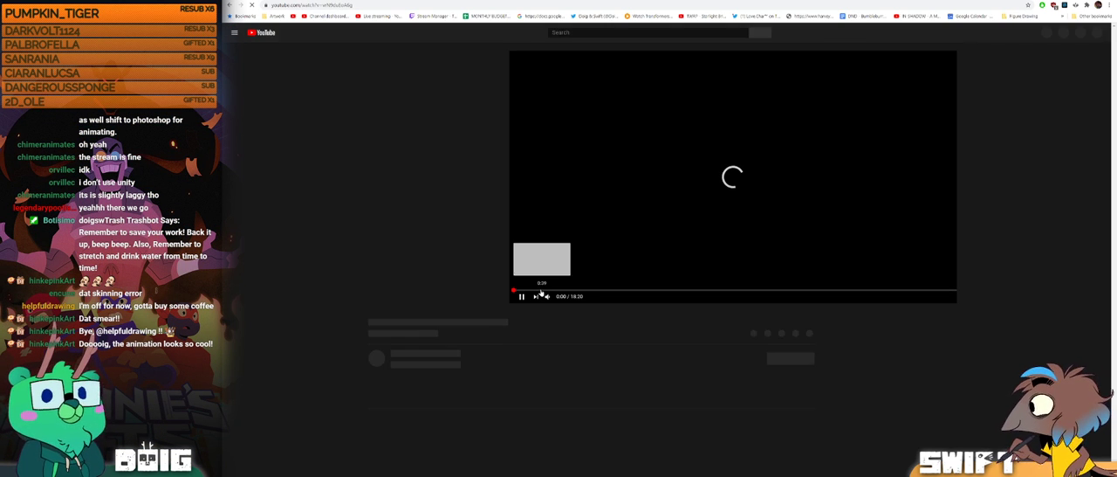
left_click(407, 297)
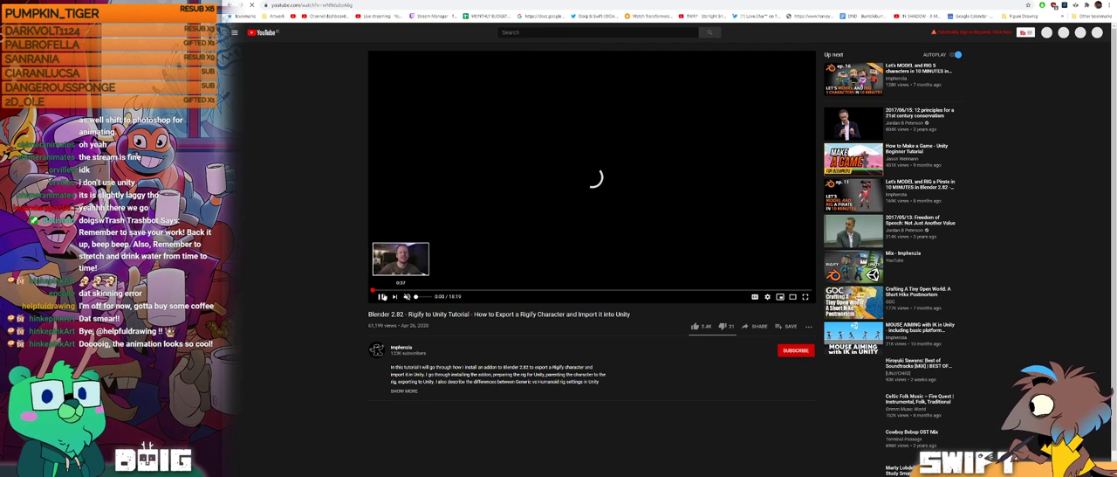
Step: Expand the video's description and open the linked GitHub page of the RigifyToUnity Blender add-on
left_click(404, 390)
scroll(474, 361, "down", 1)
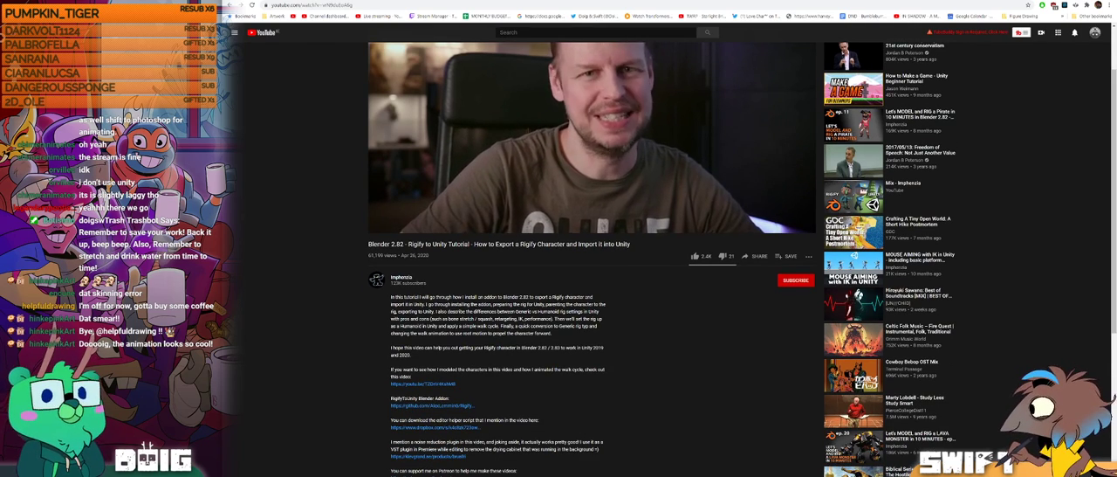
left_click(437, 406)
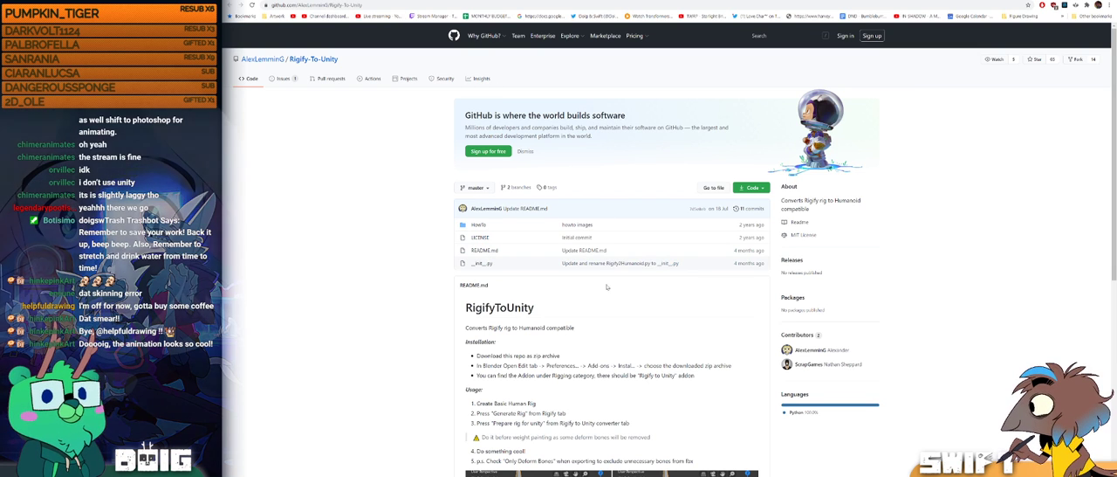
Step: Read the RigifyToUnity README, examining the installation and usage instructions and the before and after rig images
scroll(636, 312, "down", 1)
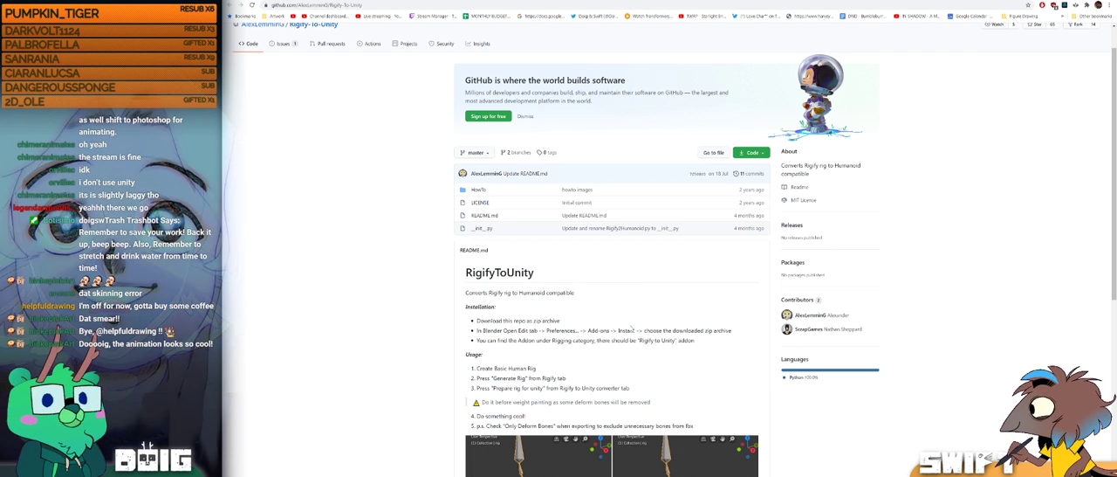
scroll(633, 318, "down", 1)
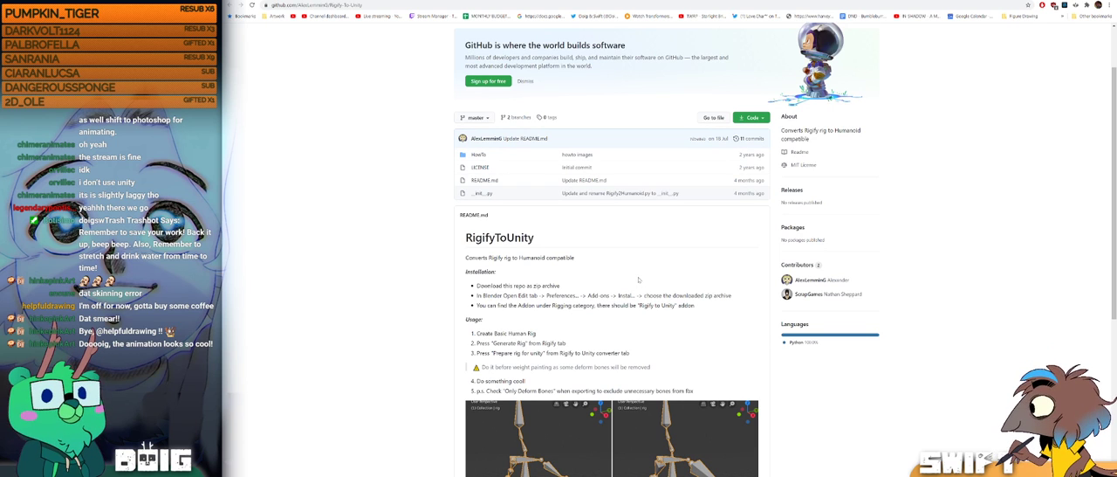
scroll(638, 280, "down", 1)
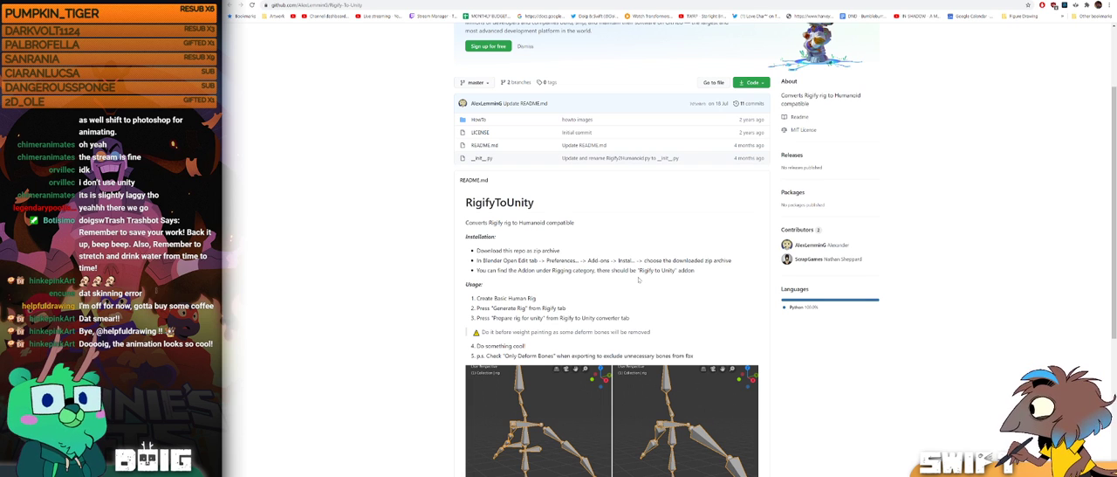
scroll(638, 279, "down", 2)
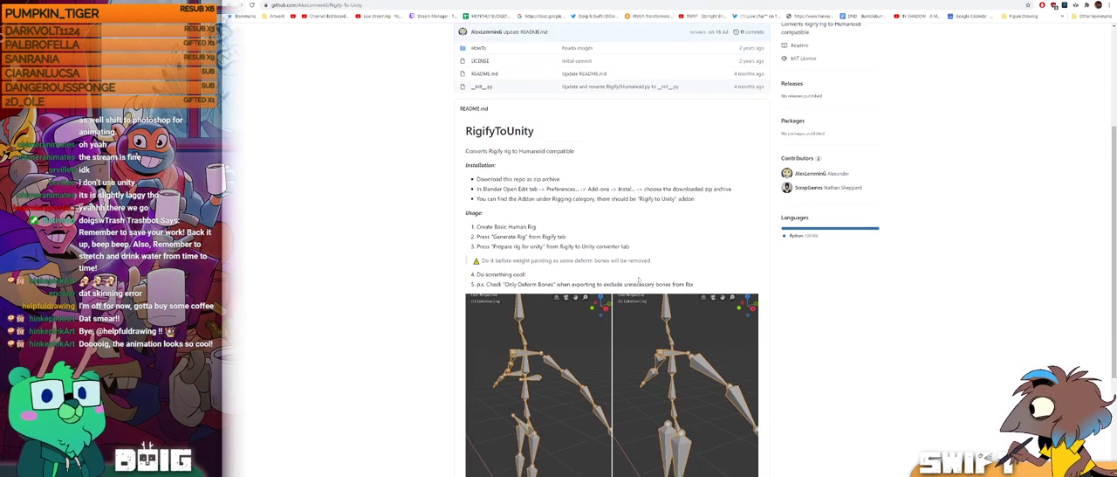
scroll(639, 279, "down", 1)
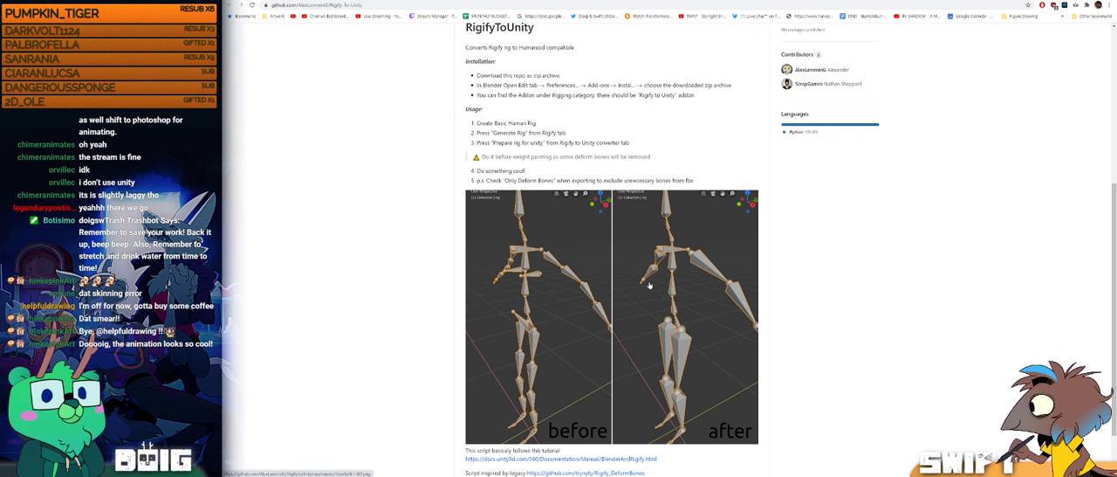
scroll(650, 286, "down", 2)
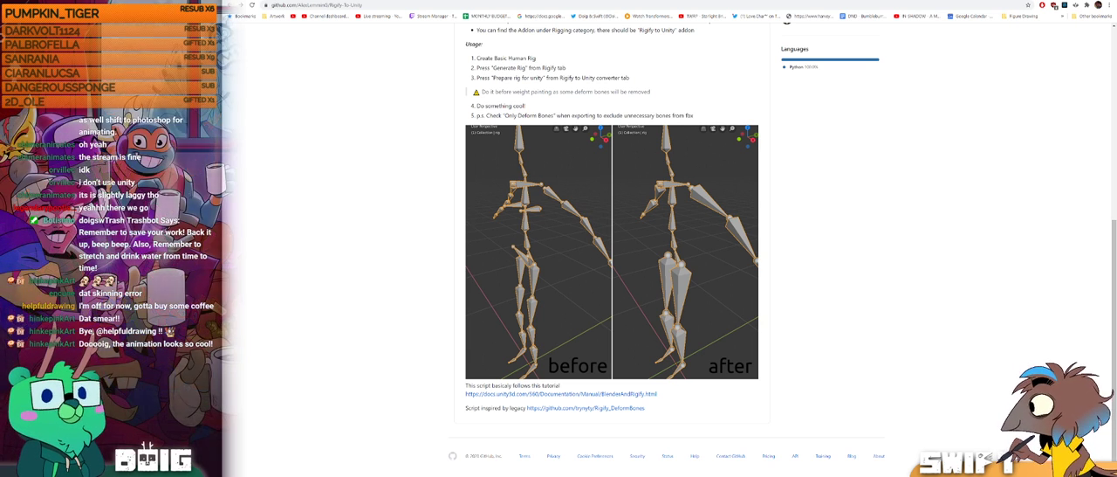
scroll(606, 206, "up", 3)
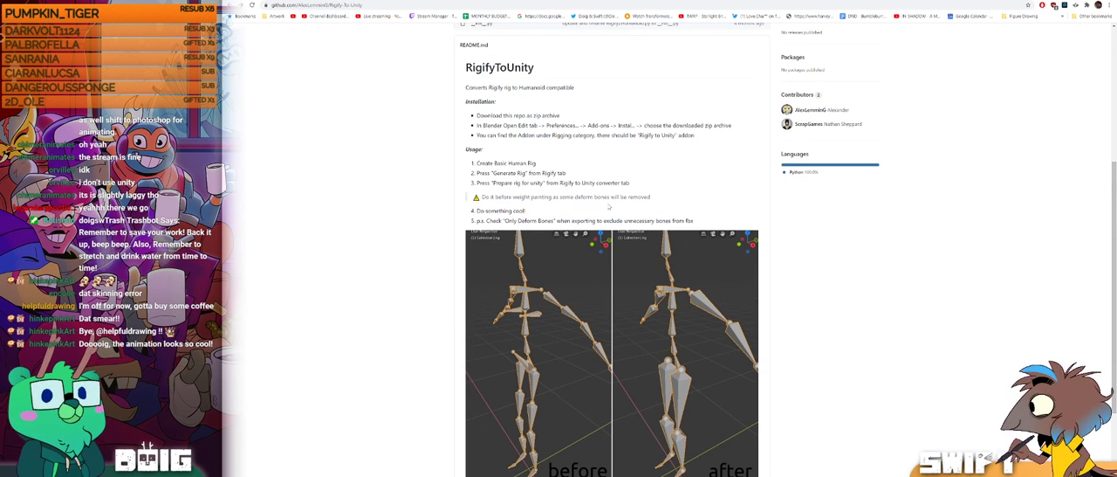
scroll(609, 206, "up", 3)
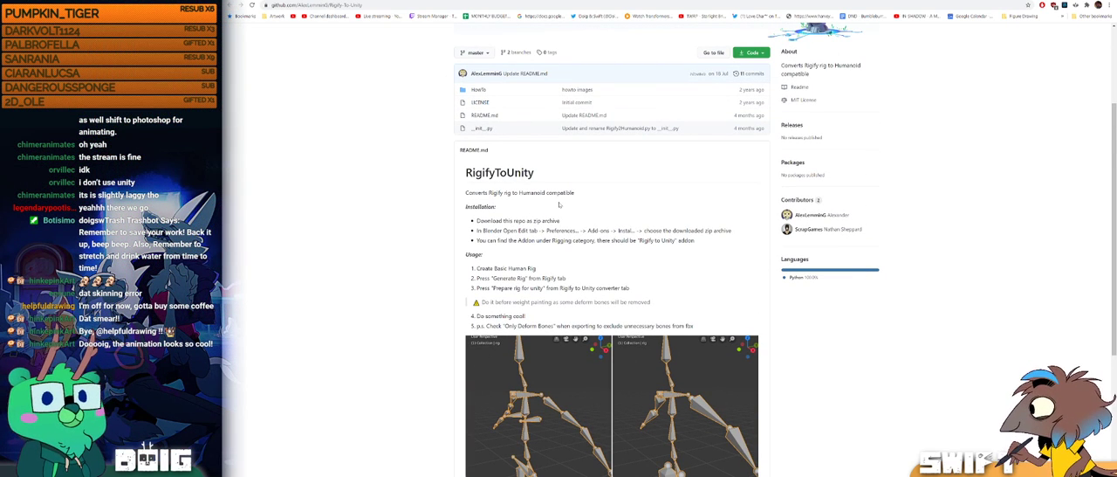
scroll(552, 203, "down", 5)
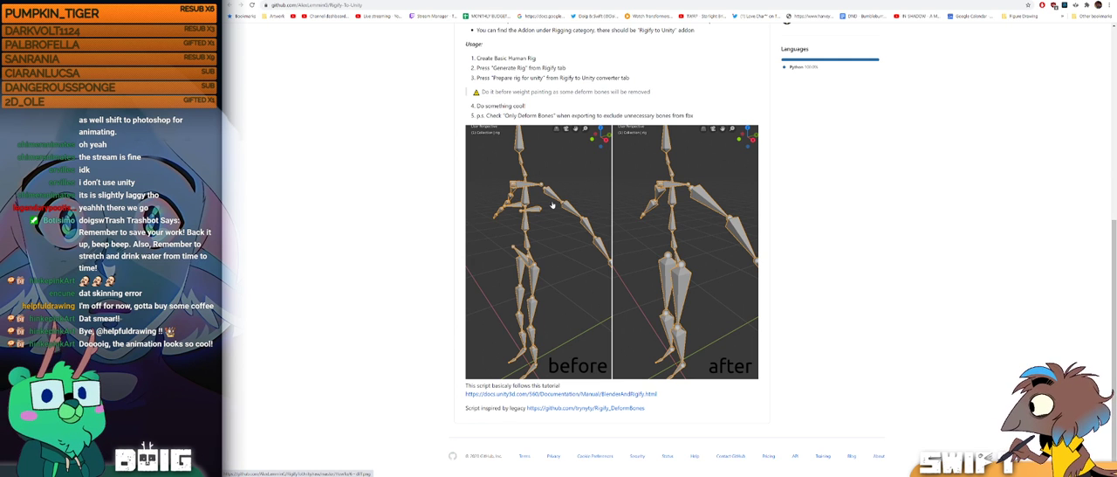
Step: Return to the Rigify to Unity tutorial video and resume playing its add-on installation section
scroll(552, 204, "up", 8)
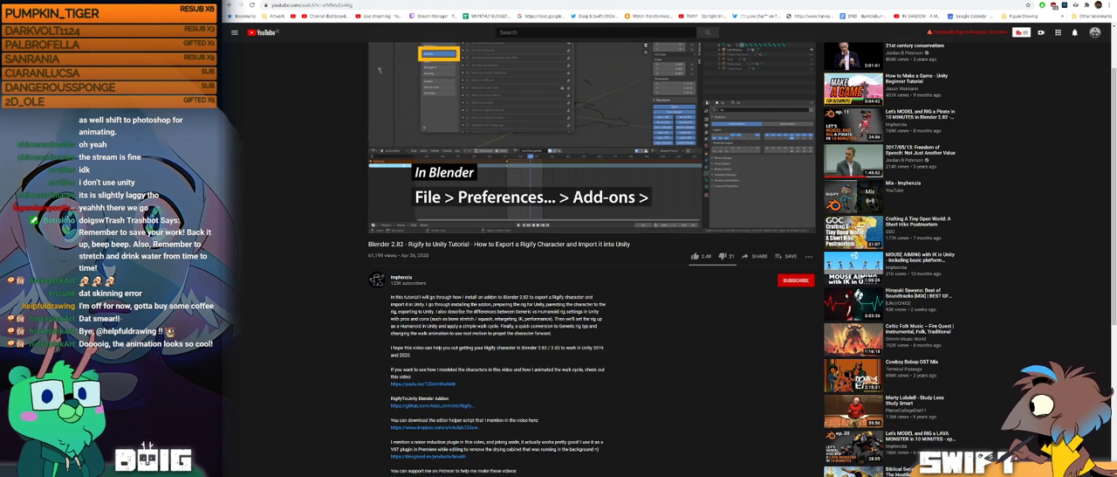
left_click(381, 229)
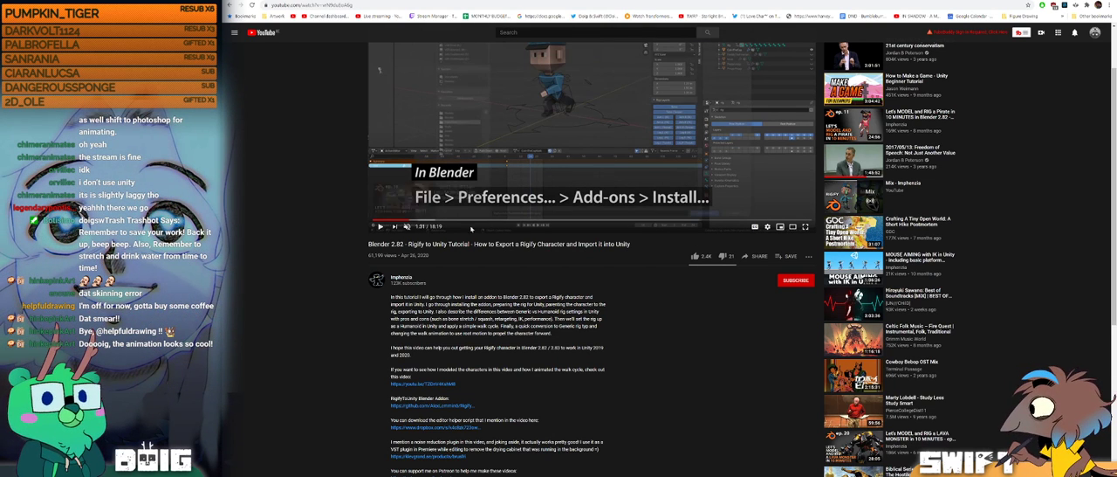
left_click(379, 229)
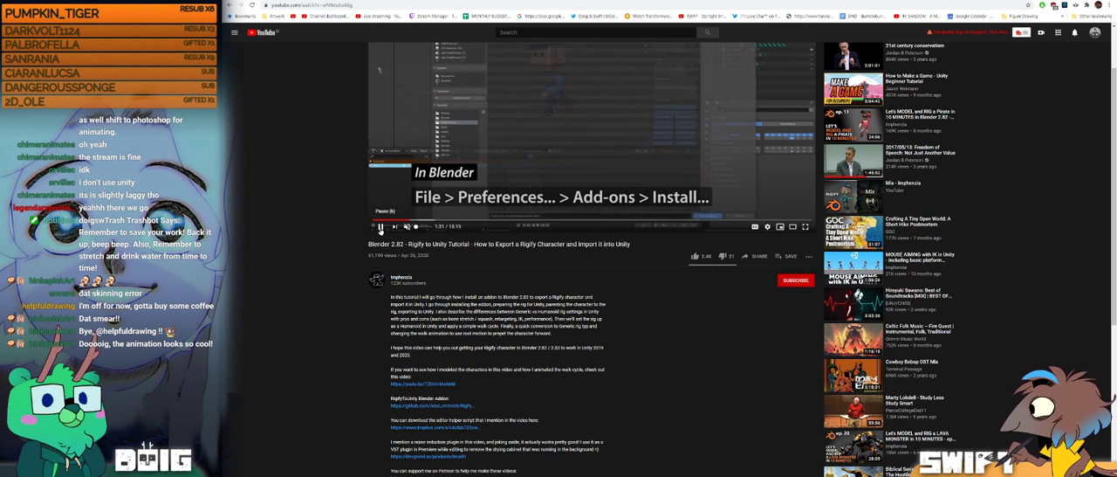
scroll(345, 261, "up", 1)
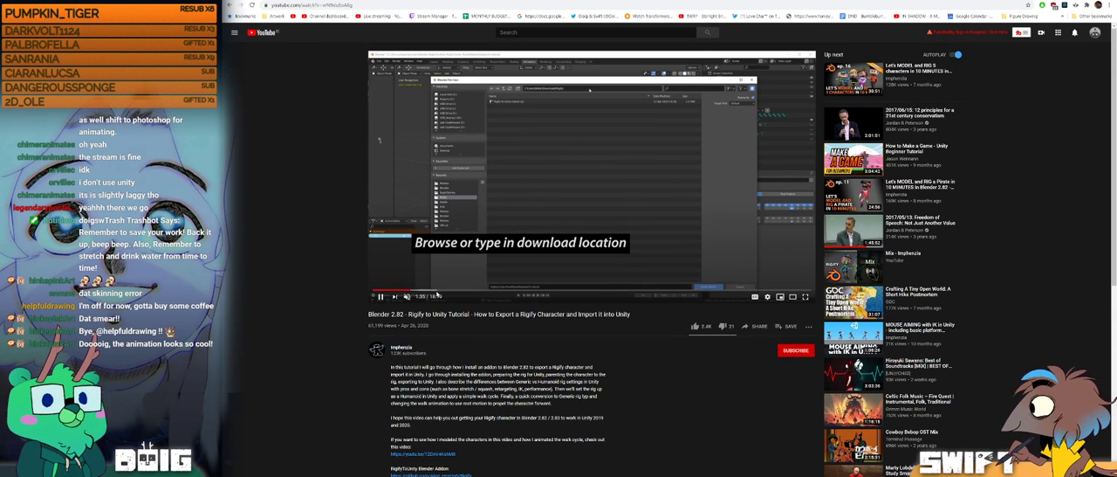
Step: Skim the tutorial video for the parts on automatic weights, vertex assignment to DEF- bones, and FBX export
left_click(439, 291)
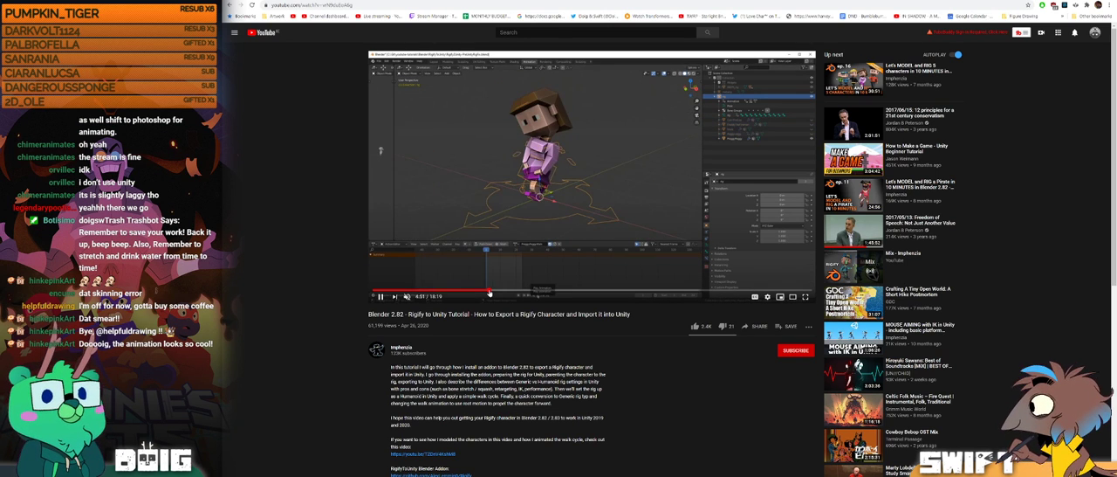
left_click(490, 290)
left_click(521, 290)
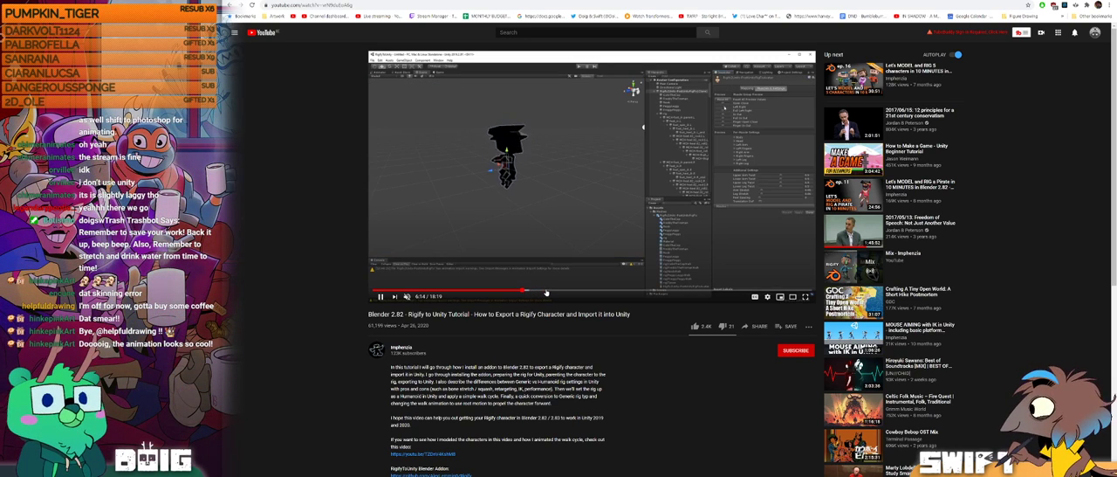
left_click(418, 291)
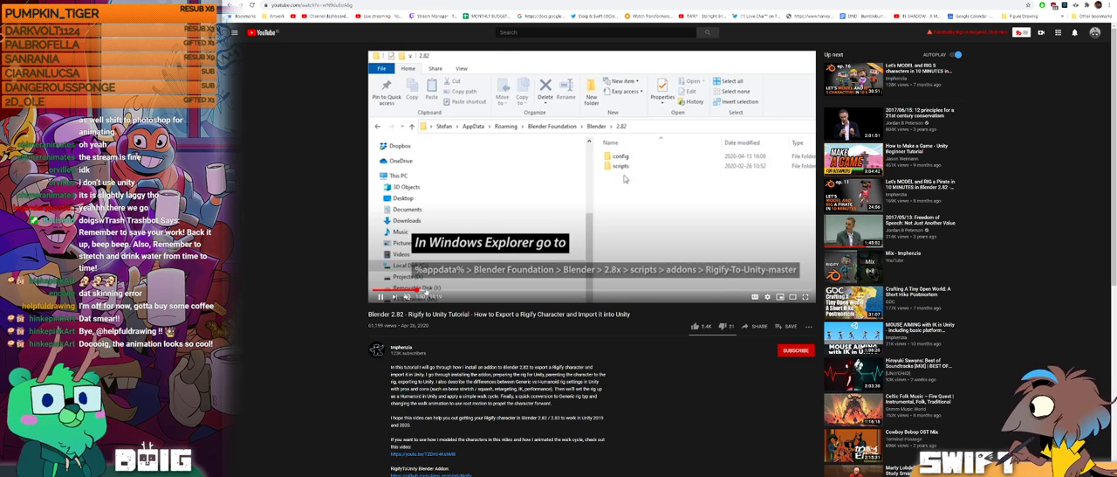
left_click(426, 291)
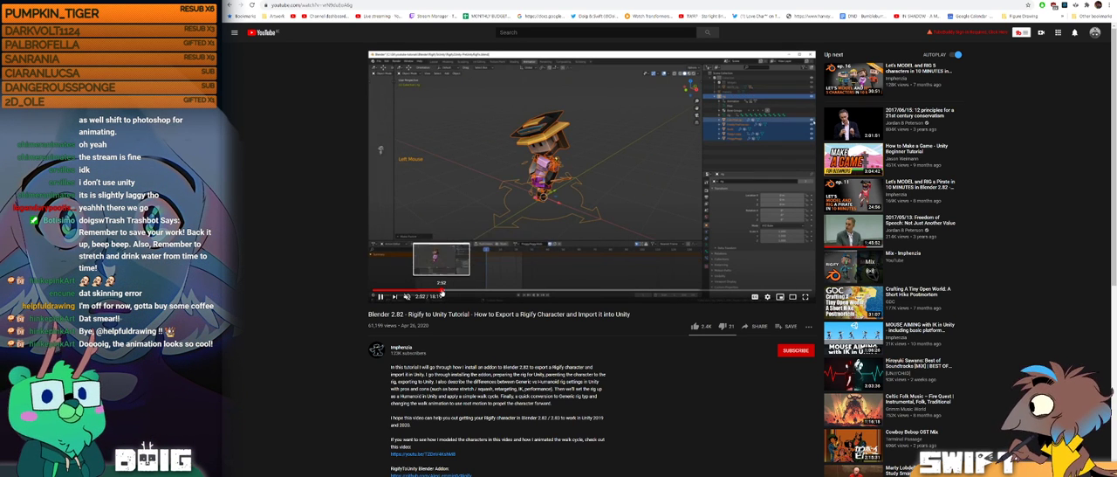
left_click(442, 290)
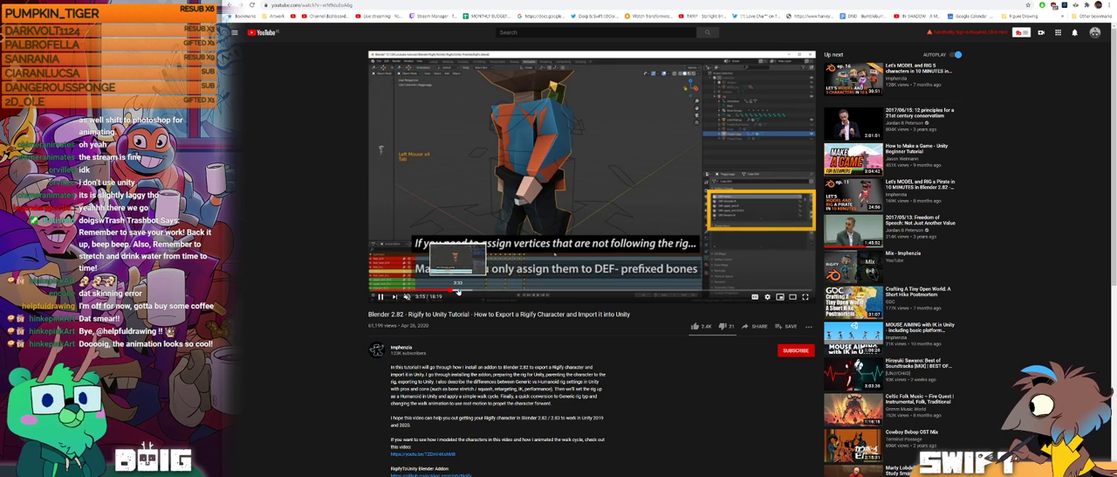
left_click(458, 291)
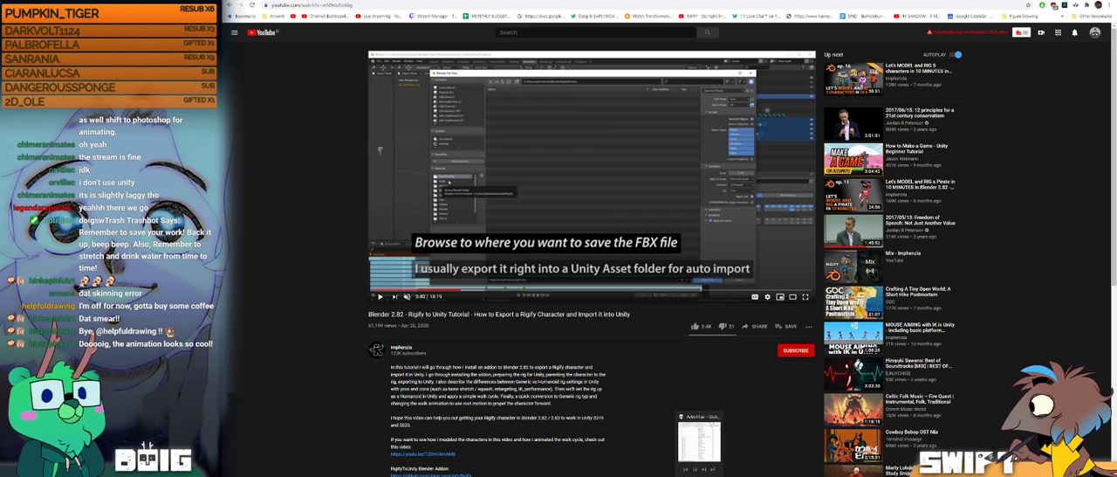
Step: Switch back to Unity, turn the scene view around the pig and cat, and scrub the enhorsen clip preview
mouse_move(752, 475)
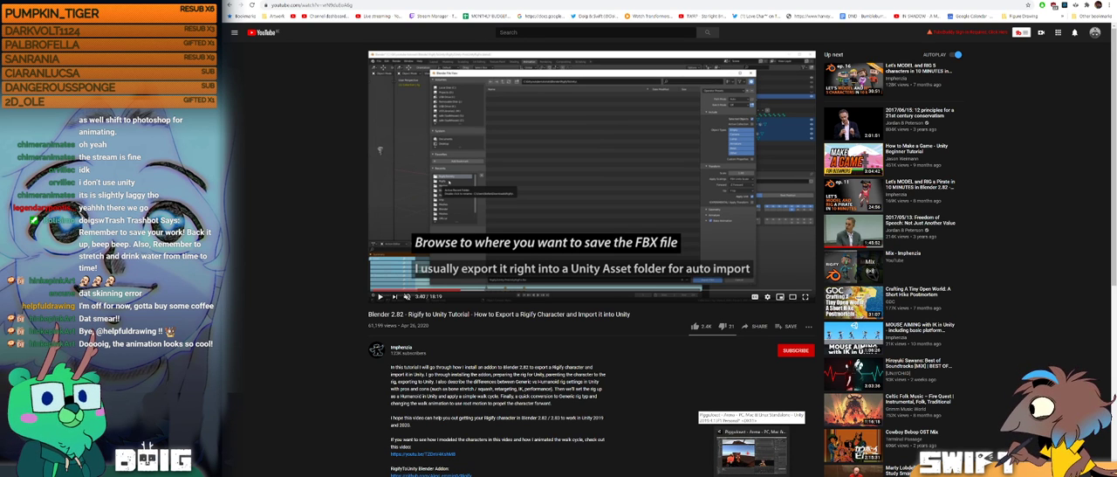
left_click(750, 449)
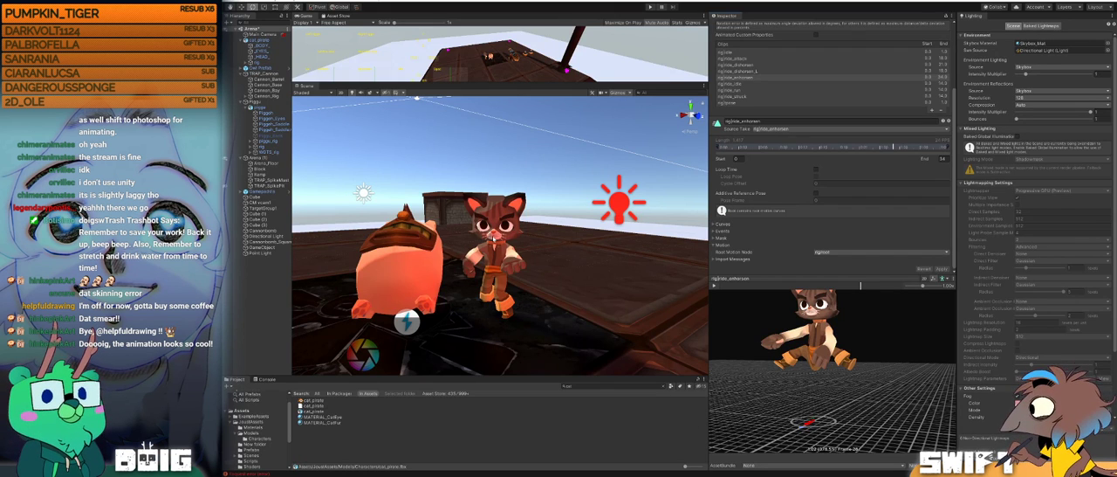
left_click_drag(490, 269, 523, 272, "alt")
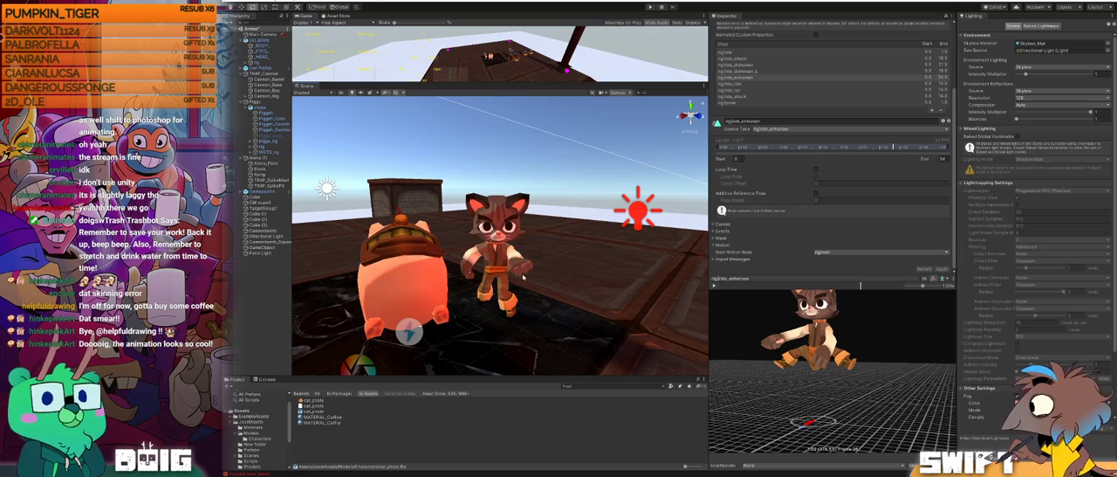
left_click_drag(855, 357, 798, 374)
right_click_drag(798, 373, 768, 356, "alt")
mouse_move(768, 356)
left_mouse_down()
mouse_move(825, 362)
mouse_move(771, 343)
mouse_move(915, 340)
mouse_move(786, 346)
left_mouse_up()
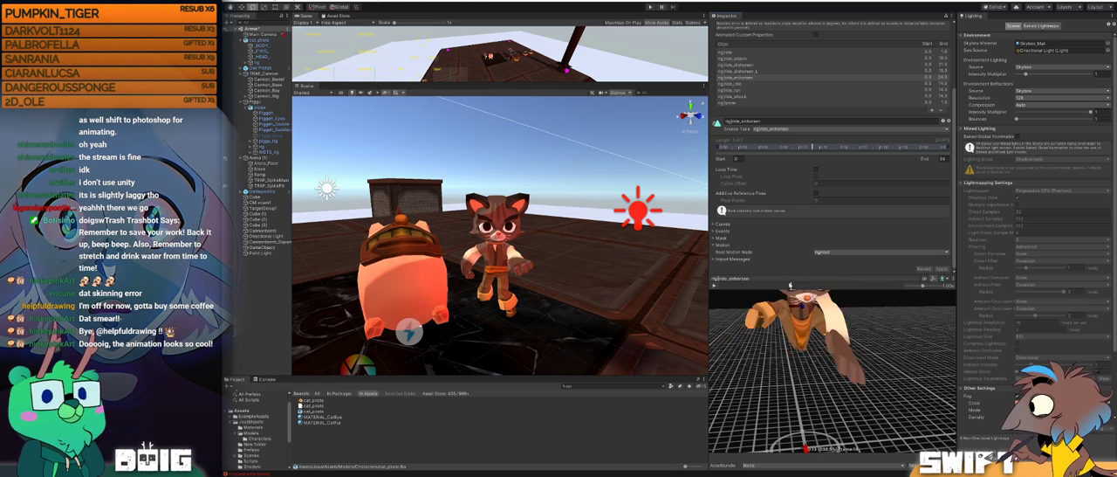
Step: Inspect the cat's arms and body in the enhorsen clip preview from the side, both close up and from farther away
left_click_drag(777, 307, 810, 376)
scroll(800, 356, "down", 5)
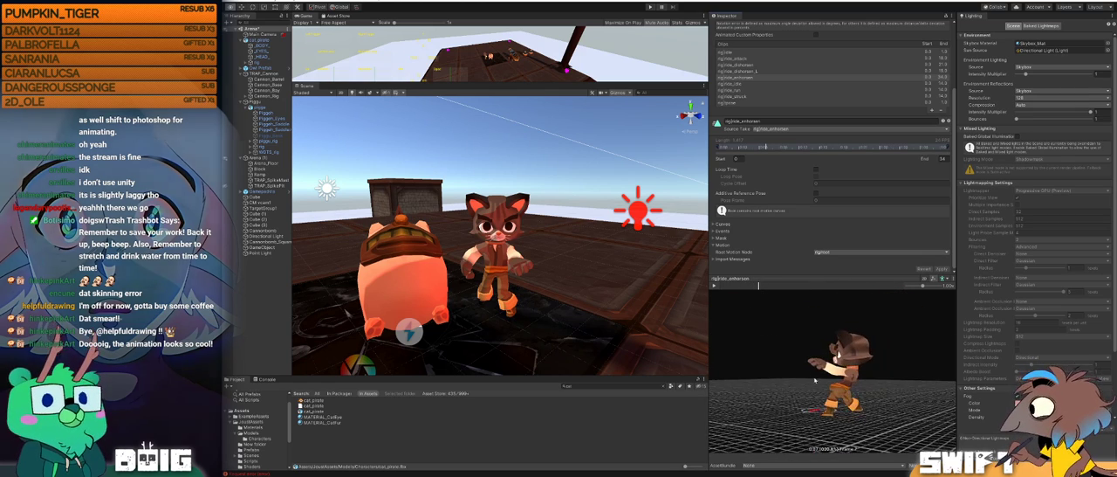
scroll(810, 376, "up", 5)
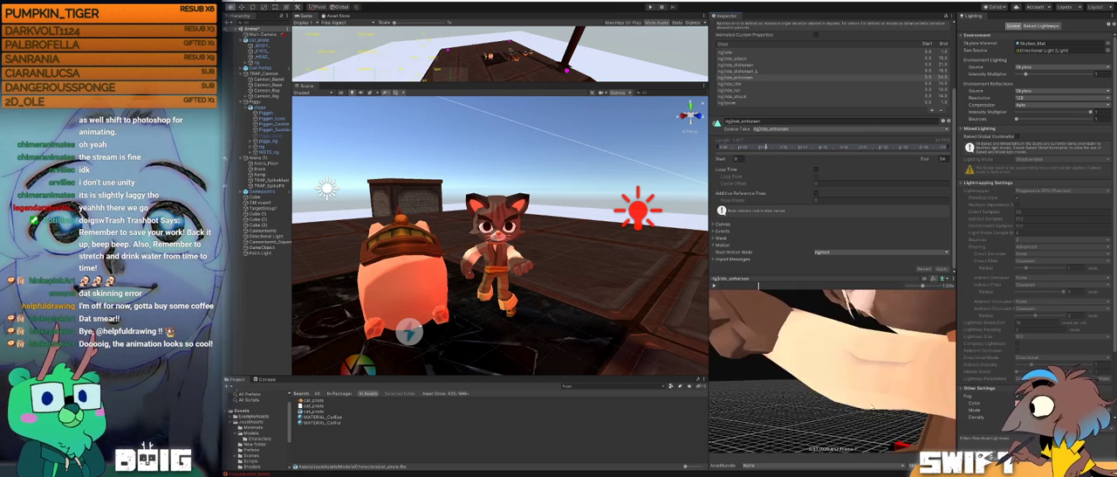
left_click_drag(874, 406, 911, 419)
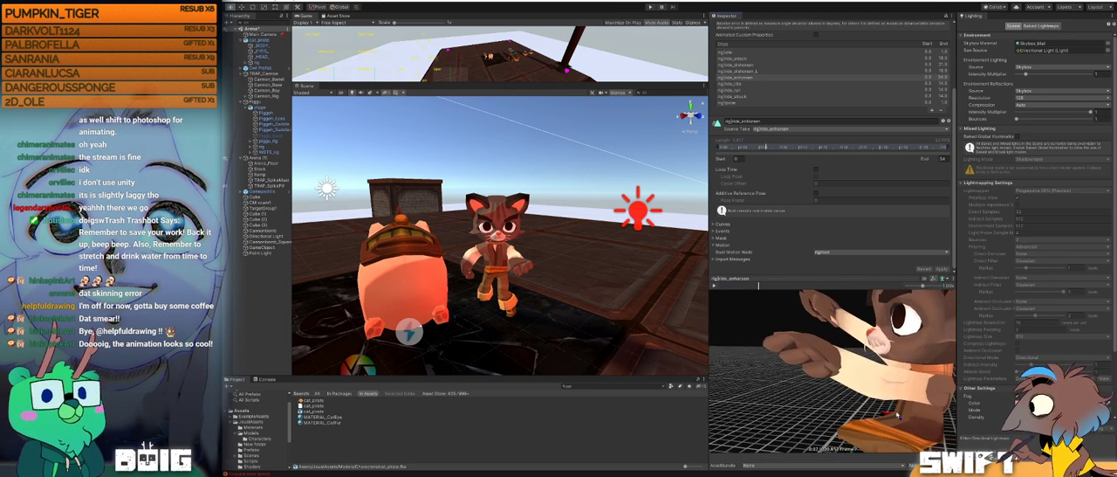
scroll(912, 420, "down", 5)
scroll(858, 369, "down", 3)
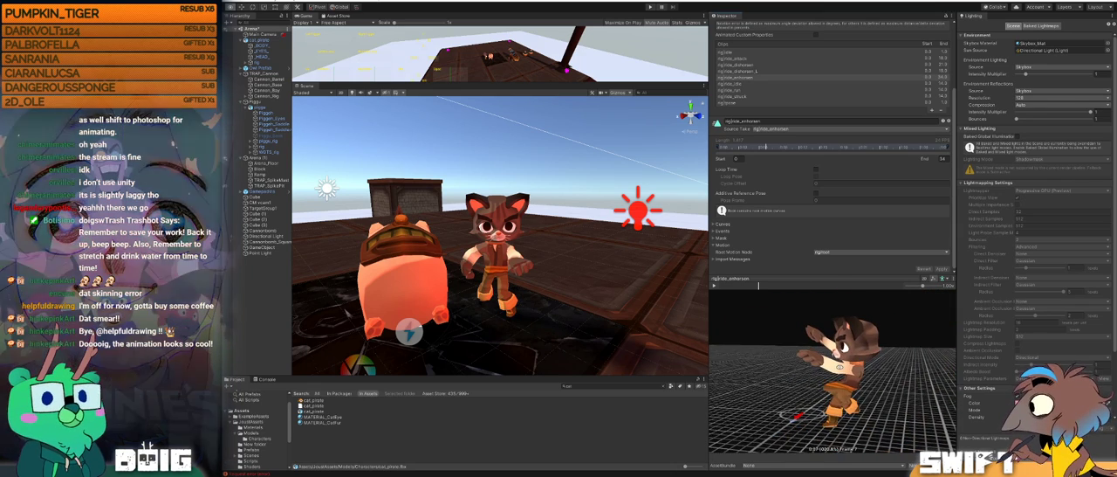
left_click_drag(858, 370, 839, 367)
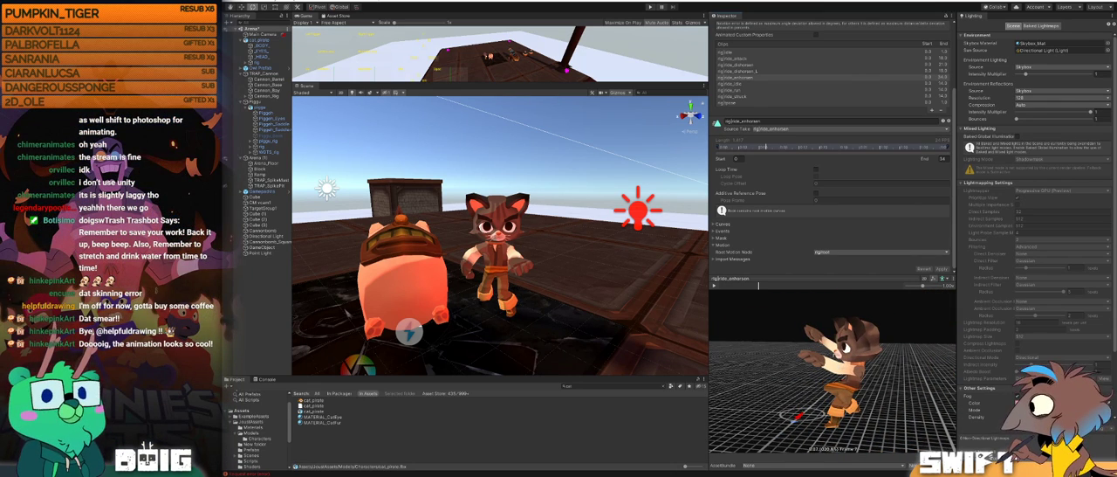
Step: Switch to Blender, select the cat's body mesh, and examine its geometry around the arms and torso in Edit Mode and Object Mode
key("alt+Tab")
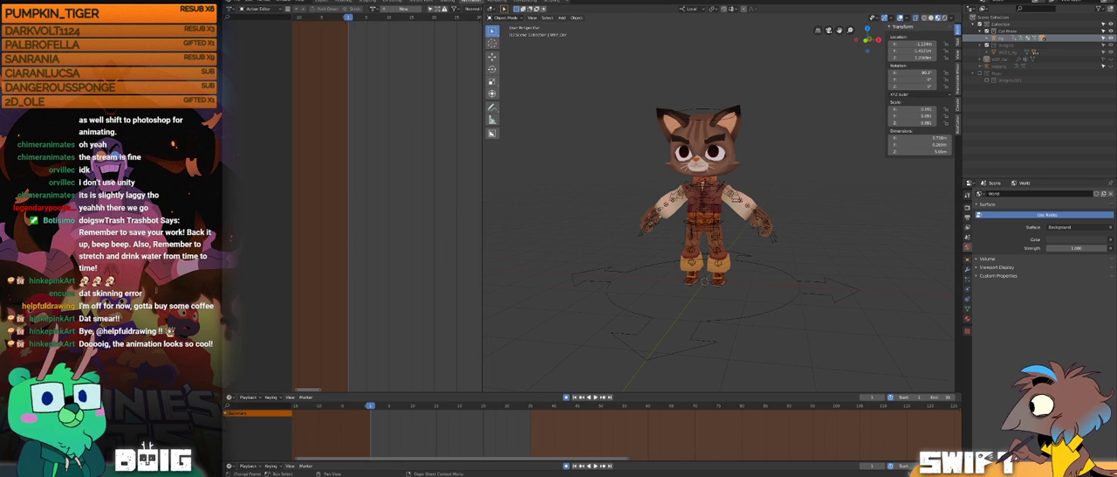
left_click(686, 252)
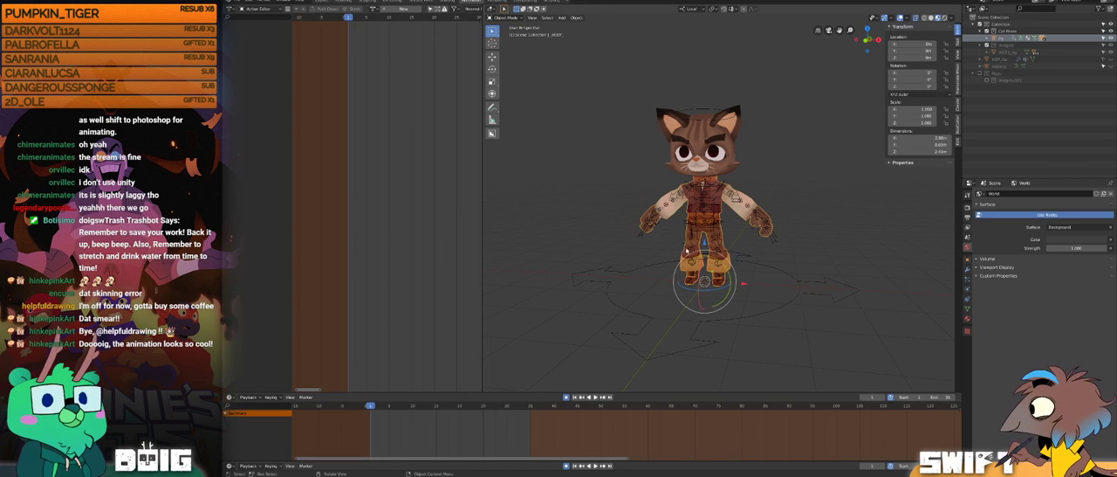
scroll(716, 232, "up", 3)
key("Tab")
middle_click_drag(717, 232, 781, 231)
scroll(665, 239, "up", 3)
left_click(756, 247)
scroll(801, 219, "up", 2)
scroll(743, 241, "down", 3)
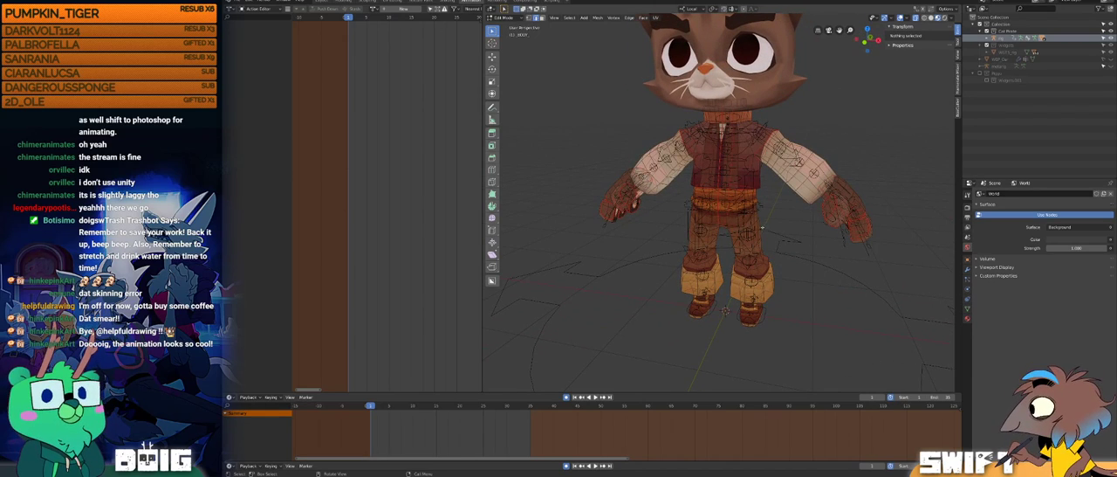
key("Tab")
middle_click_drag(718, 247, 713, 219)
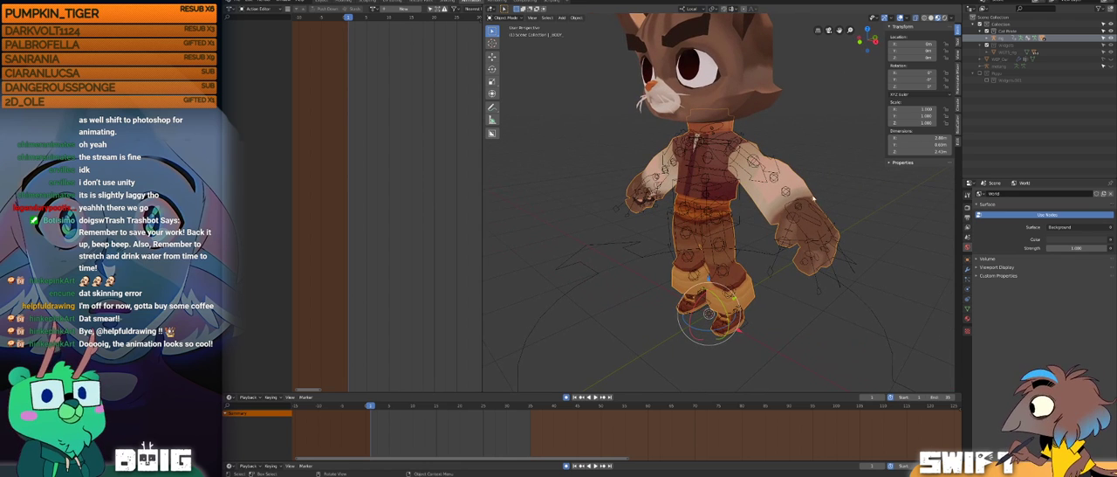
Step: Show the body mesh's vertex groups in an enlarged list and switch to Weight Paint mode to view the DEF-breast.R weights
left_click(968, 309)
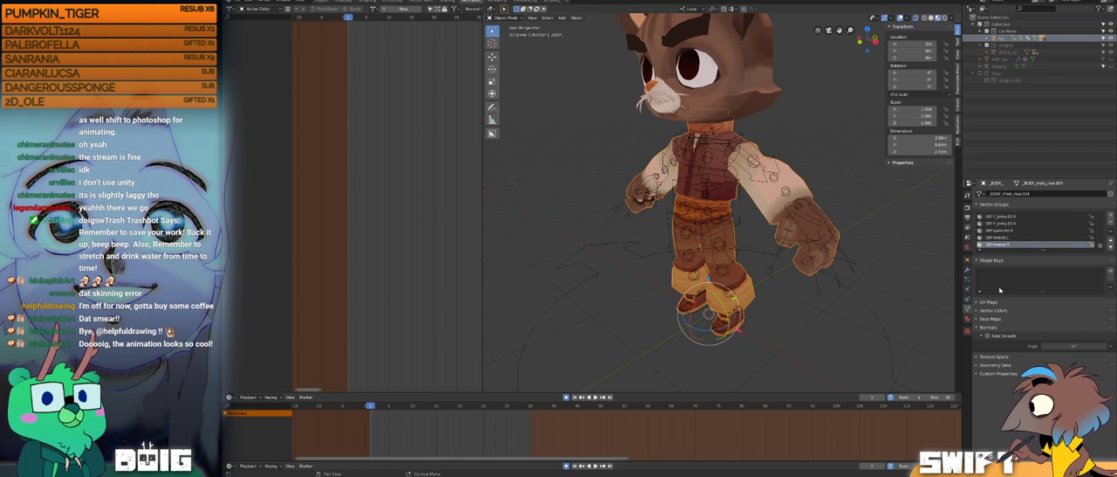
left_click_drag(1042, 250, 1042, 314)
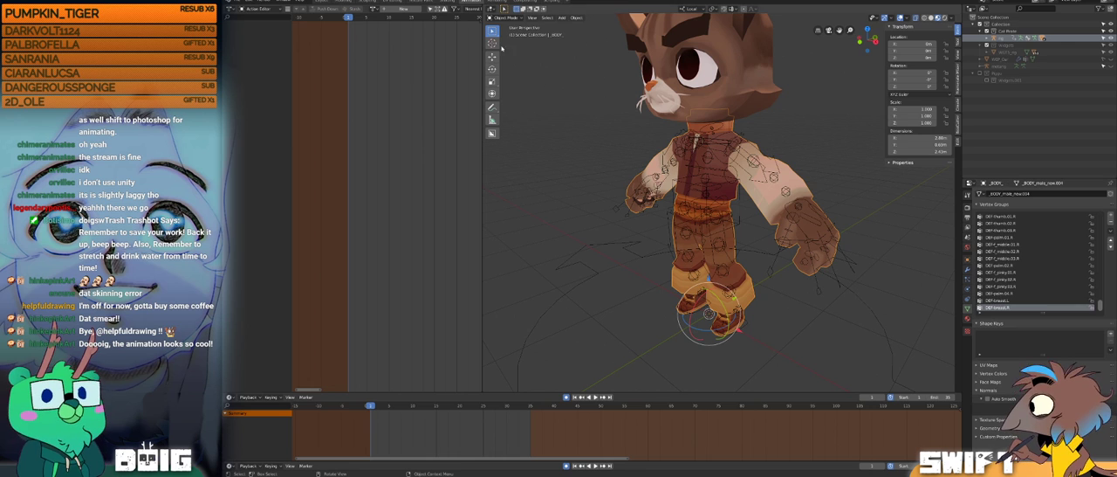
left_click(504, 18)
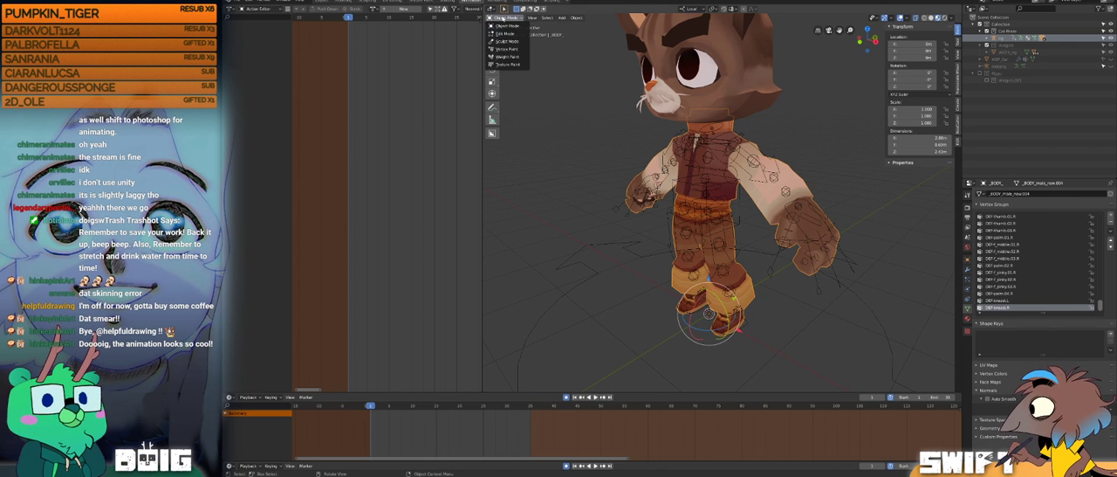
left_click(509, 57)
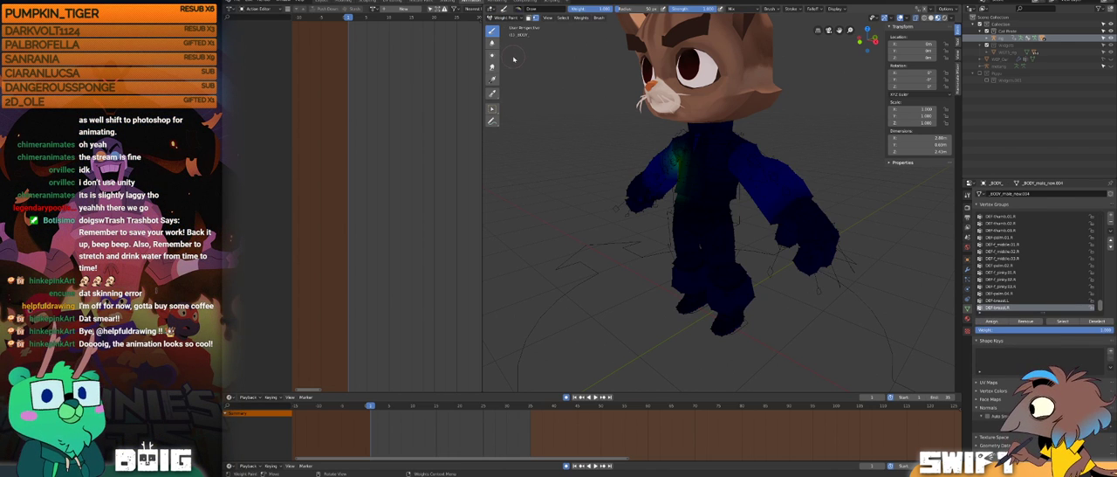
mouse_move(656, 201)
middle_mouse_down()
mouse_move(696, 199)
mouse_move(750, 174)
mouse_move(738, 187)
middle_mouse_up()
scroll(740, 179, "up", 3)
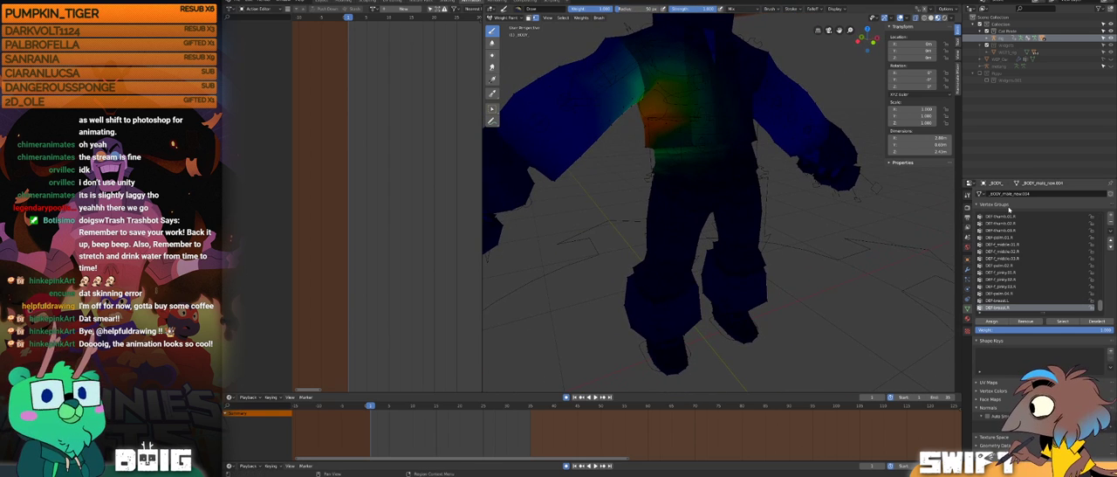
Step: Find the spine vertex groups and examine the painted weights of DEF-spine through DEF-spine.004 on the cat's body
scroll(1102, 301, "down", 5)
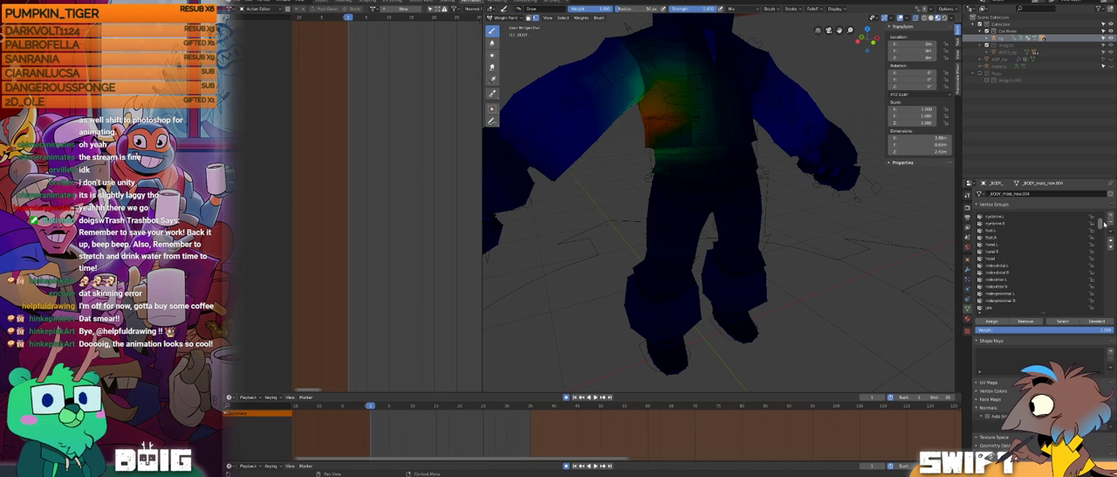
scroll(1099, 248, "down", 3)
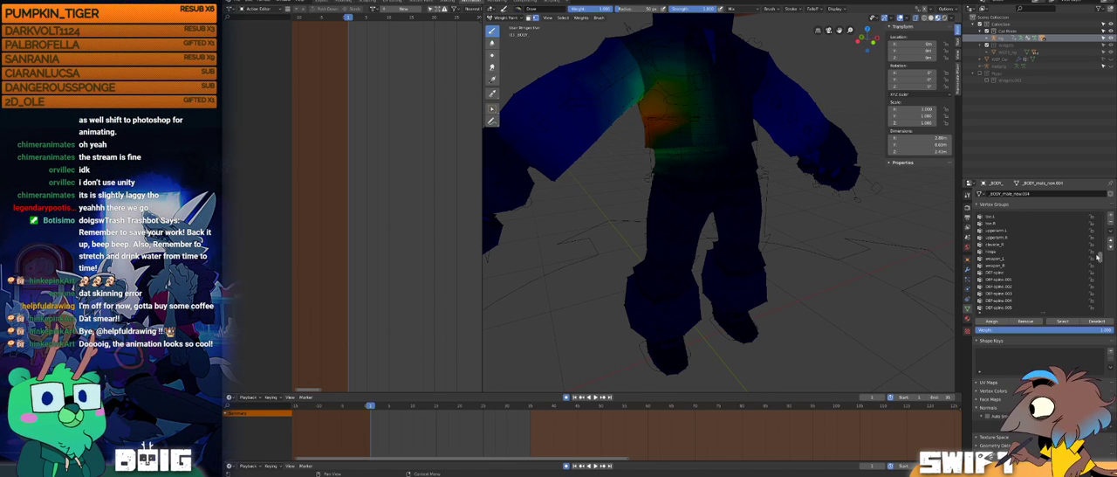
left_click(994, 274)
mouse_move(699, 175)
middle_mouse_down()
mouse_move(739, 177)
mouse_move(760, 142)
mouse_move(823, 146)
mouse_move(781, 175)
mouse_move(716, 175)
middle_mouse_up()
scroll(736, 166, "up", 2)
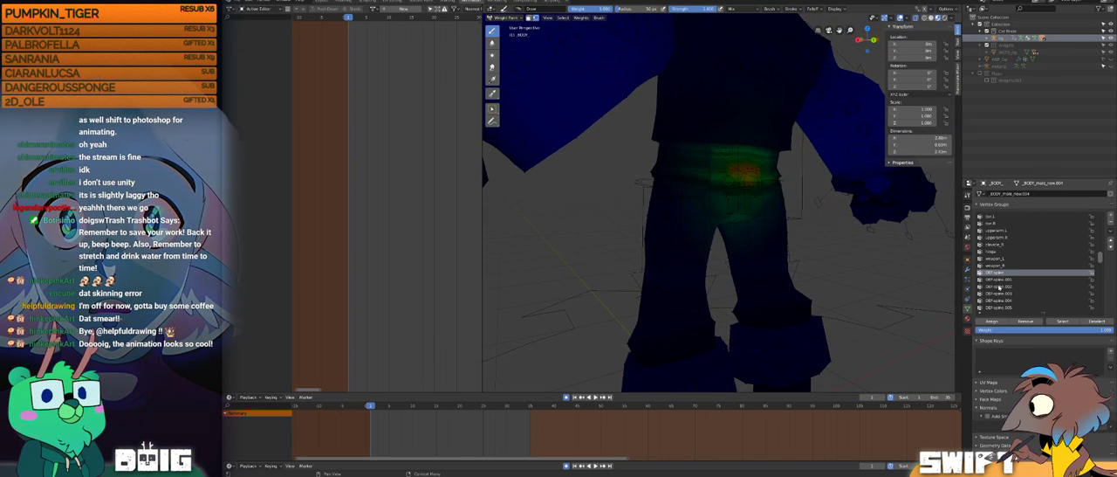
left_click(989, 280)
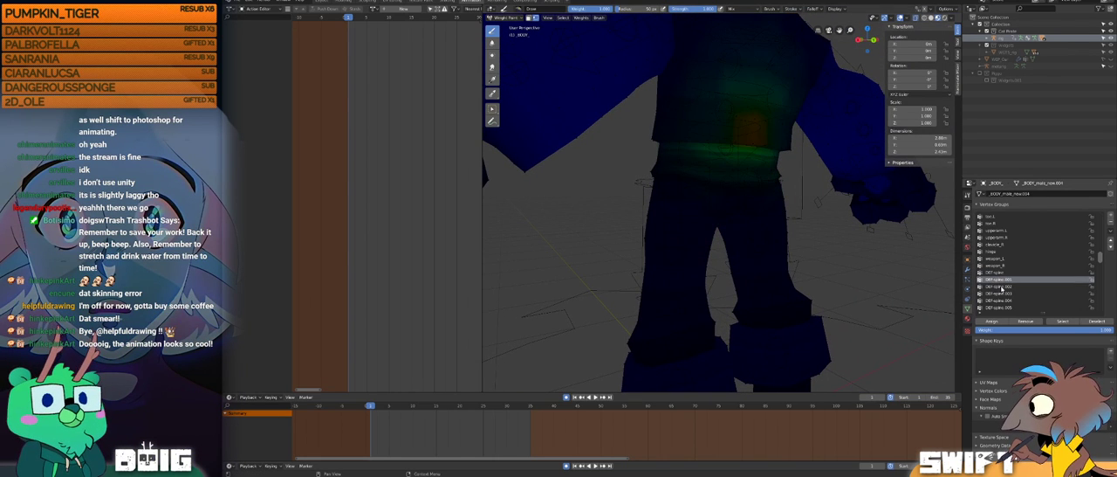
left_click(989, 286)
left_click(1000, 293)
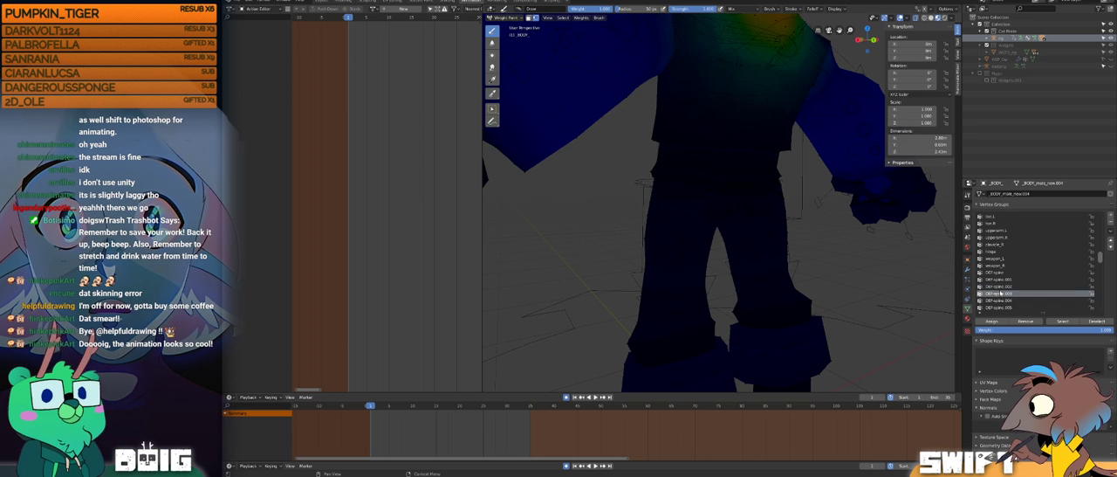
left_click(1000, 300)
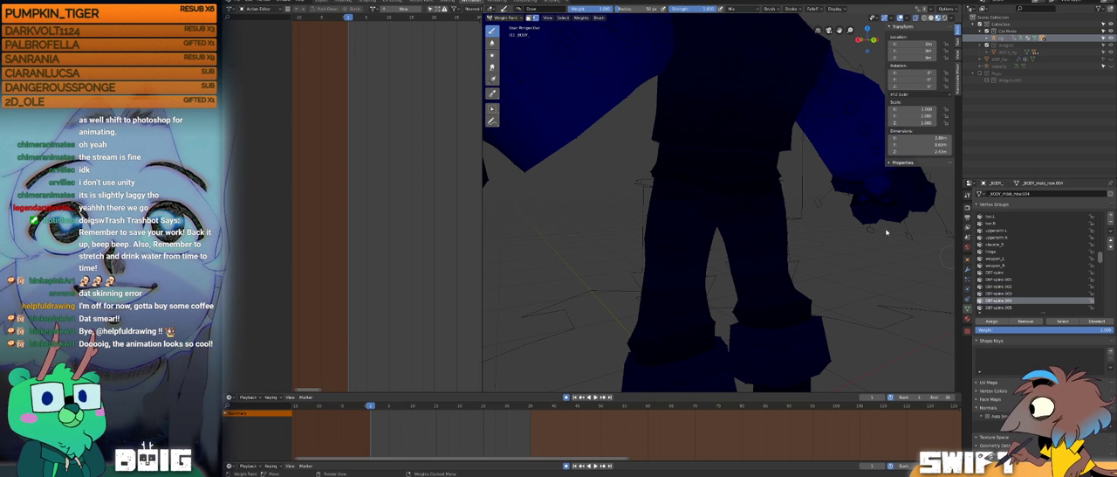
middle_click_drag(760, 183, 779, 229)
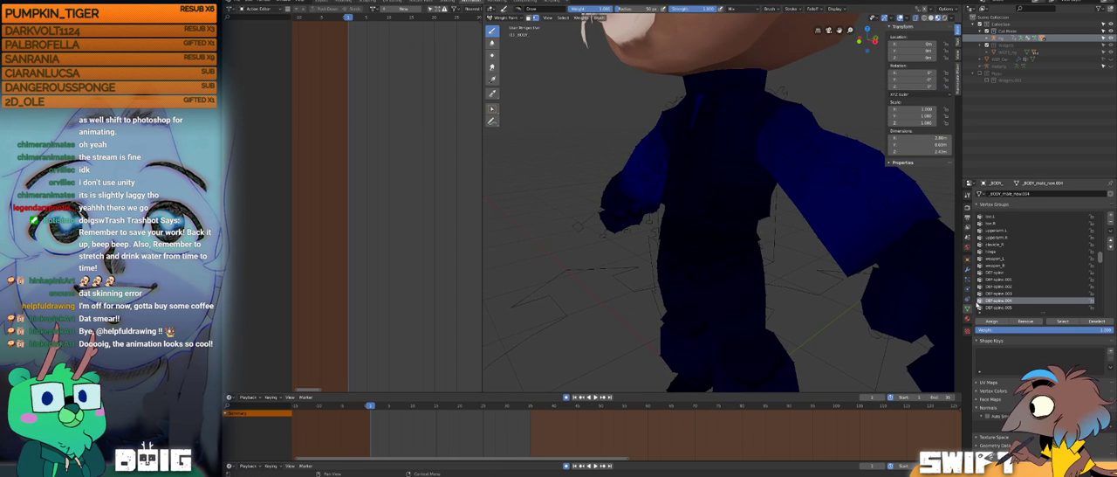
Step: Compare the torso weights of DEF-spine.001, DEF-spine.002 and DEF-spine.003 from the front and at an angle
left_click(1000, 288)
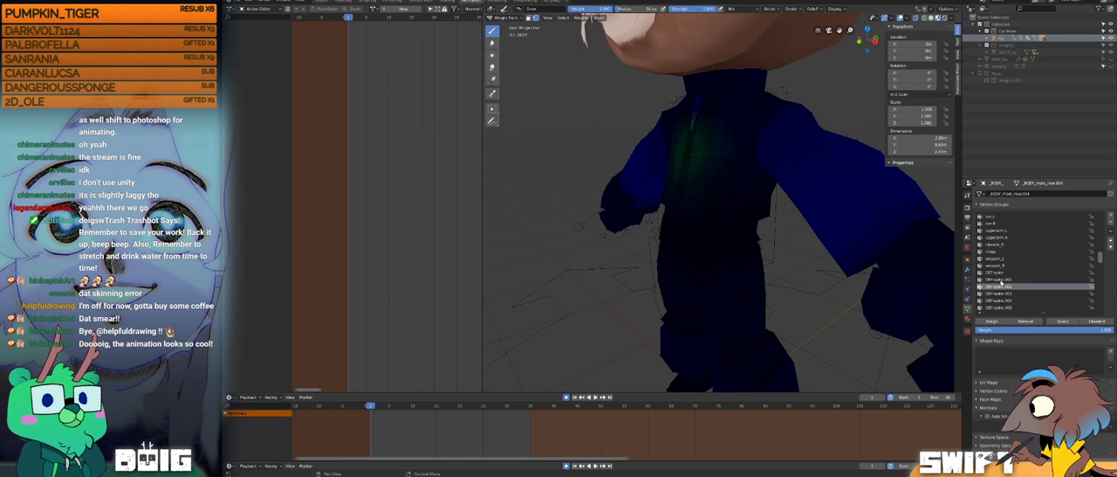
left_click(1000, 280)
middle_click_drag(715, 225, 742, 229)
left_click(1000, 286)
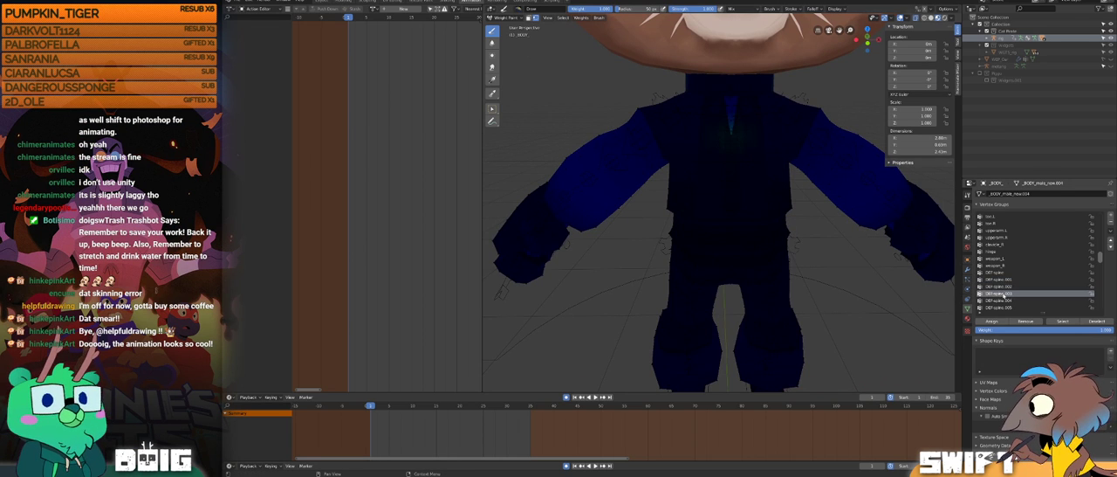
left_click(1000, 293)
left_click(1001, 286)
left_click(1000, 279)
middle_click_drag(840, 258, 808, 265)
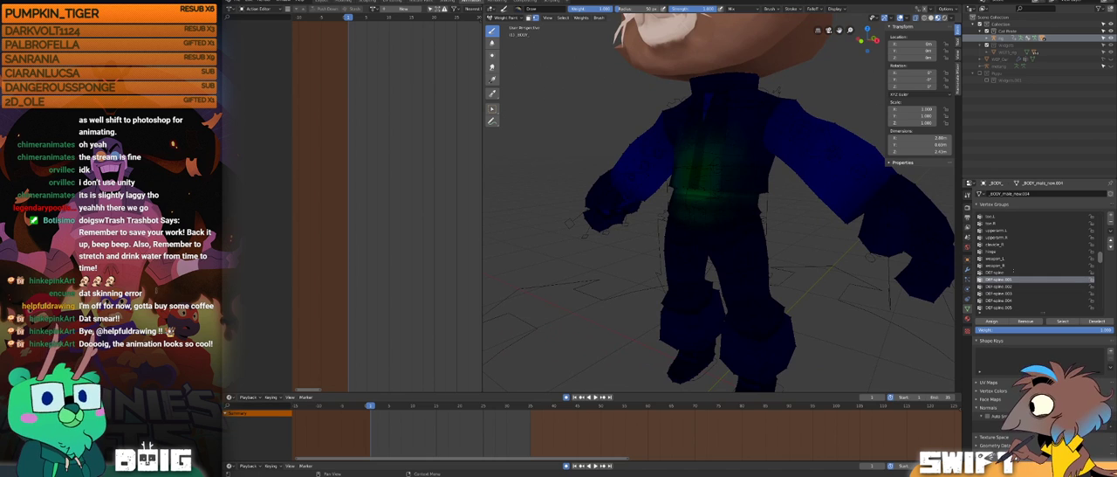
Step: Check the upper spine and neck weights from DEF-spine.006 down, and inspect DEF-spine.001 from the side and front
scroll(1101, 267, "down", 3)
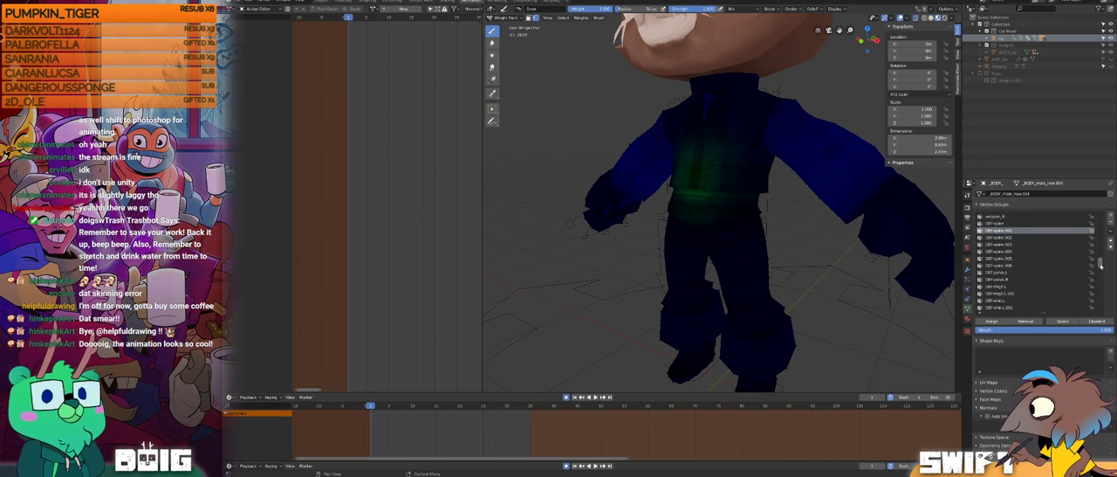
left_click(1004, 265)
left_click(1004, 258)
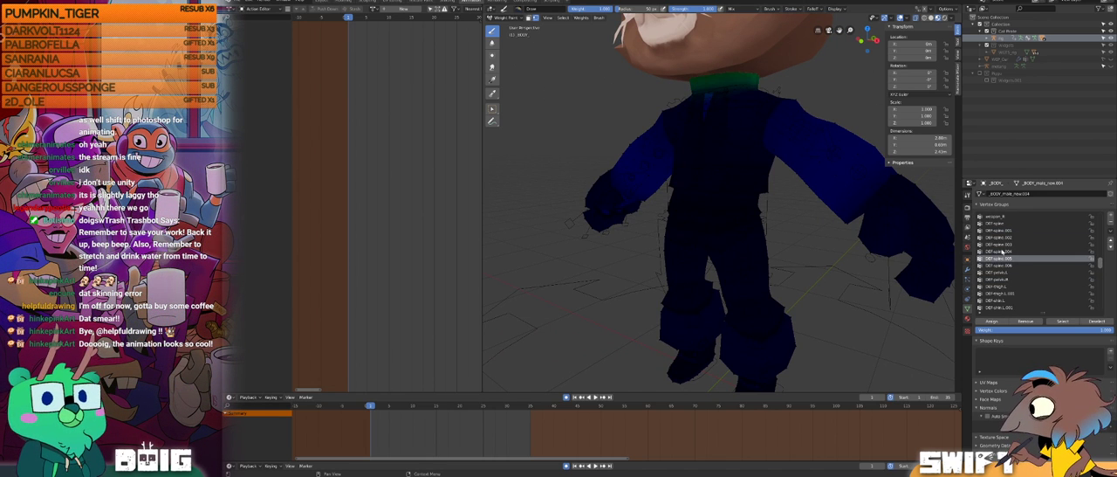
left_click(1003, 251)
left_click(1004, 236)
left_click(1003, 230)
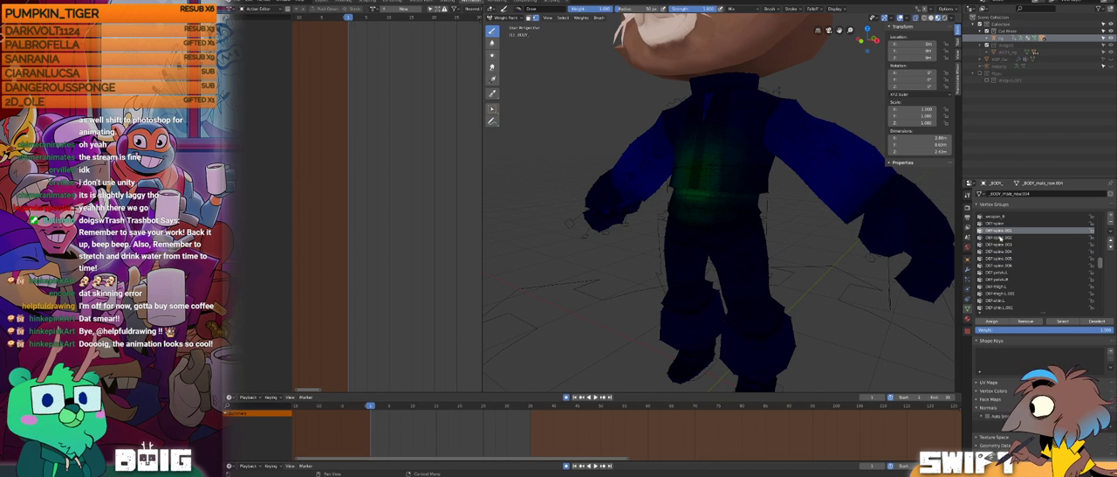
middle_click_drag(833, 264, 788, 257)
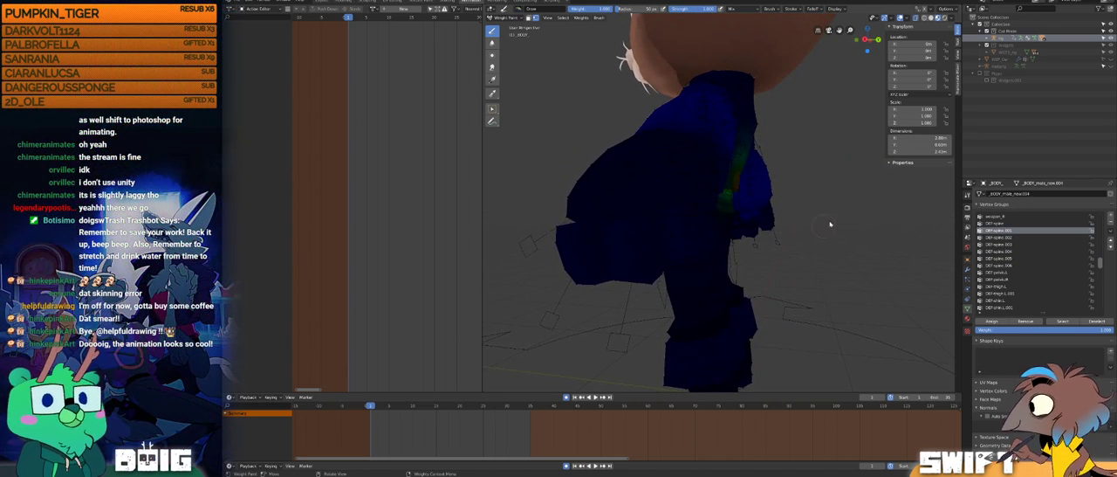
mouse_move(806, 206)
middle_mouse_down()
mouse_move(723, 242)
mouse_move(744, 245)
mouse_move(721, 236)
mouse_move(731, 232)
middle_mouse_up()
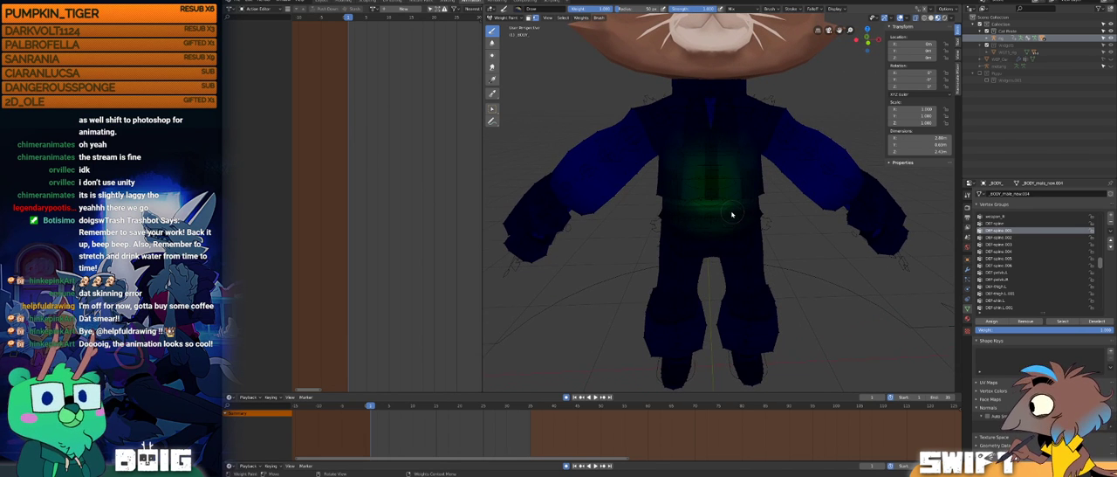
left_click(548, 17)
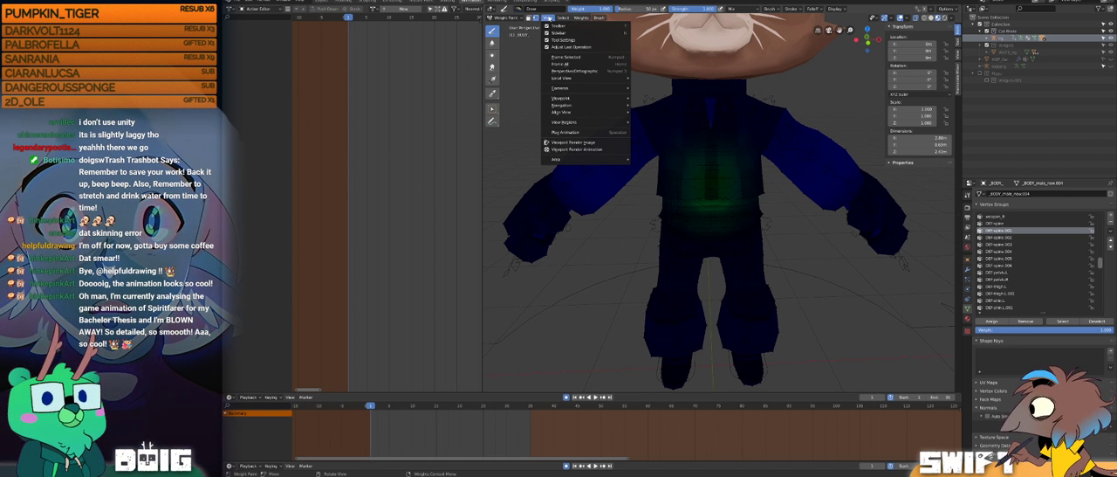
mouse_move(583, 18)
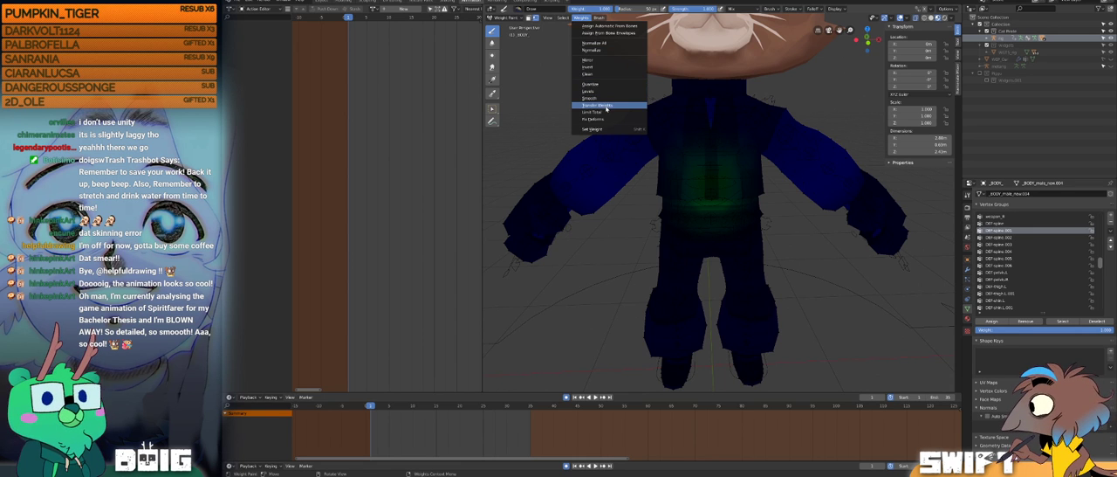
middle_click_drag(818, 254, 908, 251)
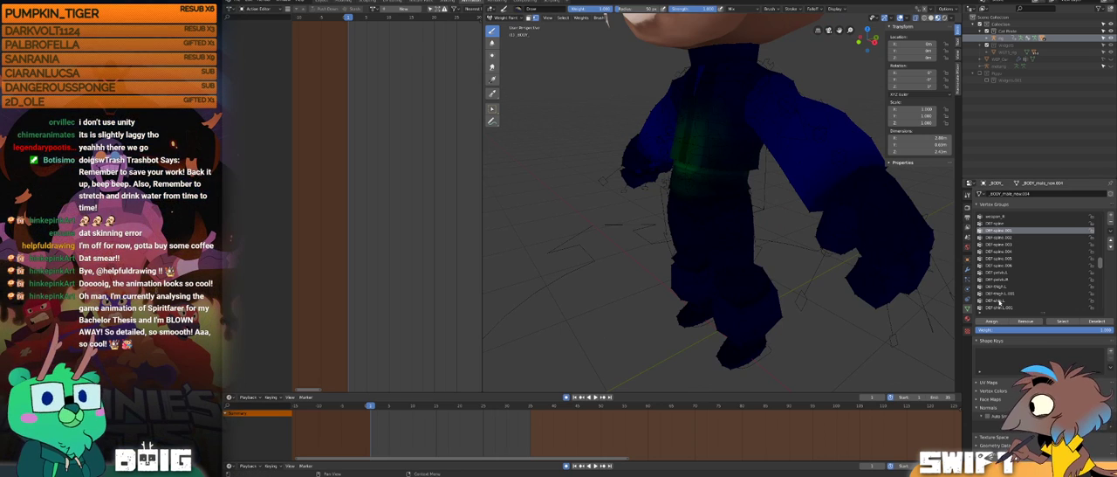
Step: Examine the left leg weights of DEF-shin.L, DEF-thigh.L.001 and DEF-thigh.L from several angles
left_click(998, 301)
middle_click_drag(838, 255, 785, 244)
left_click(998, 294)
left_click(999, 286)
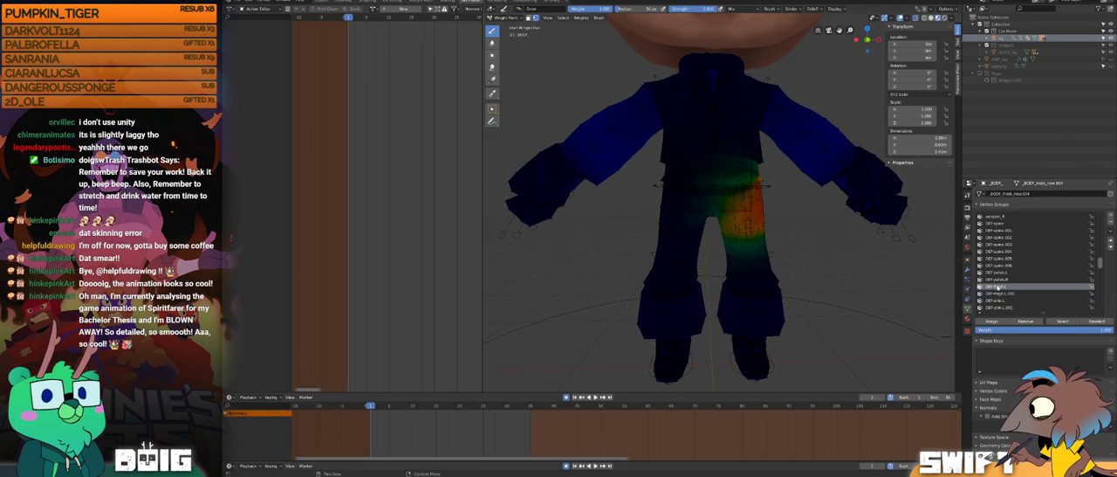
middle_click_drag(725, 235, 815, 254)
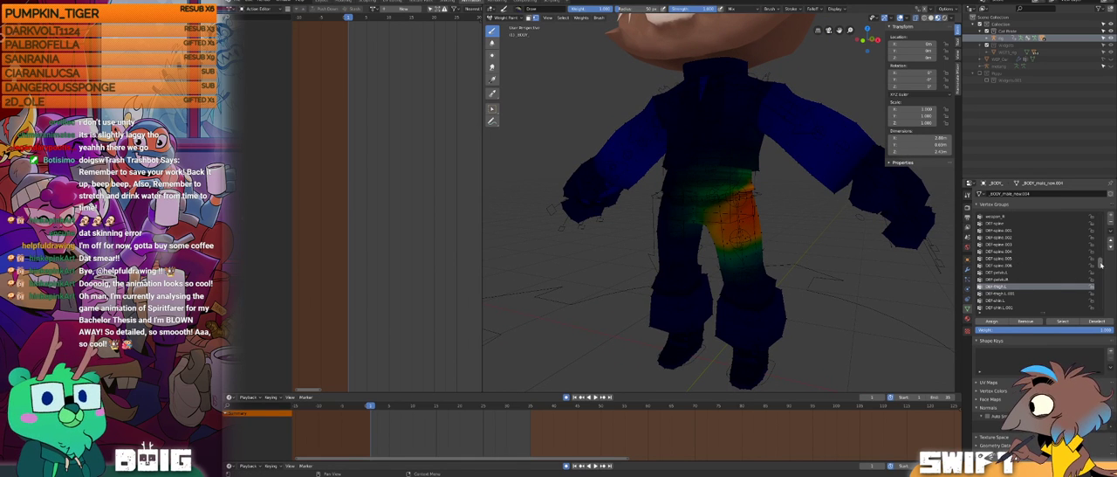
Step: Examine the hip and lower torso weights of DEF-spine.001, DEF-spine, DEF-pelvis.L and DEF-pelvis.R from several angles
scroll(1100, 262, "up", 4)
left_click(999, 258)
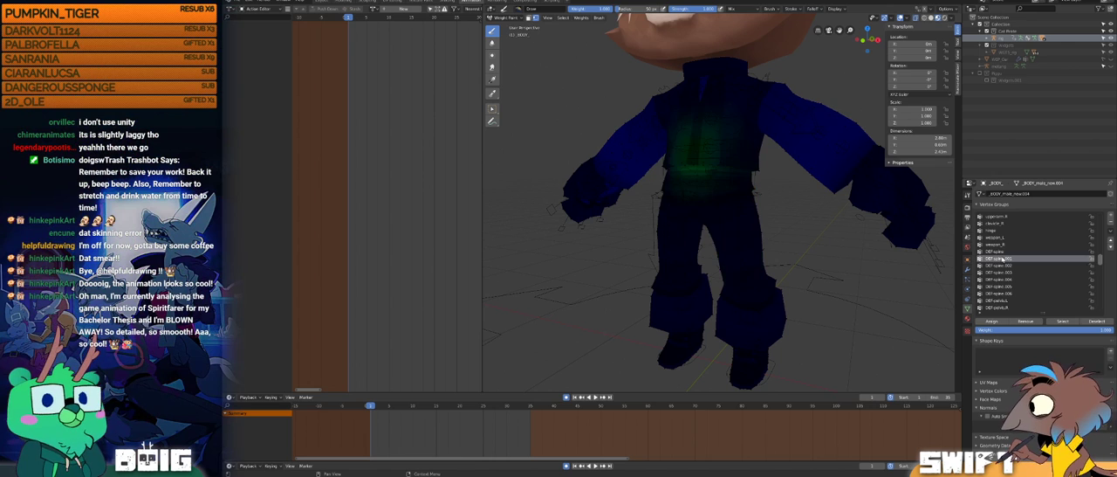
middle_click_drag(750, 229, 772, 215)
left_click(990, 251)
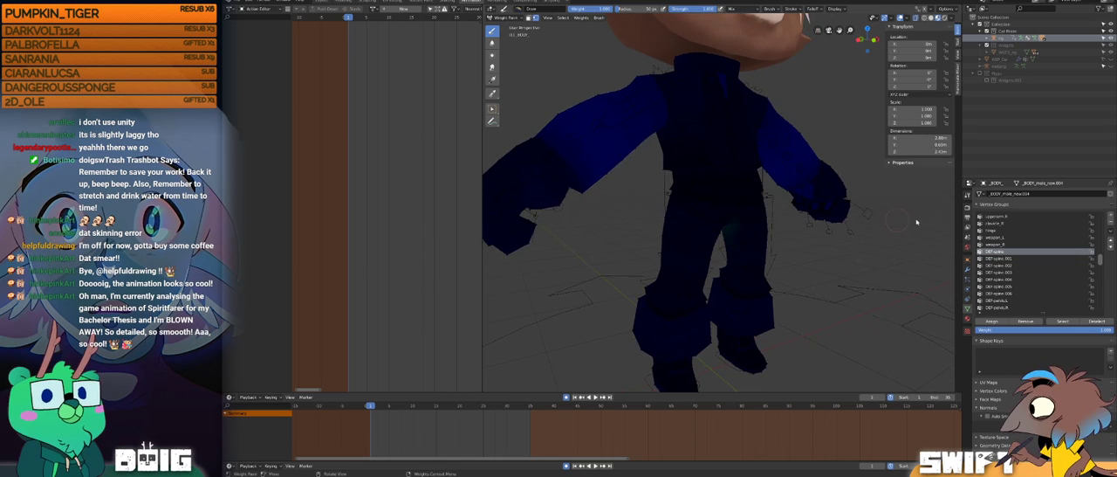
left_click(1003, 300)
middle_click_drag(759, 222, 748, 245)
left_click(1004, 307)
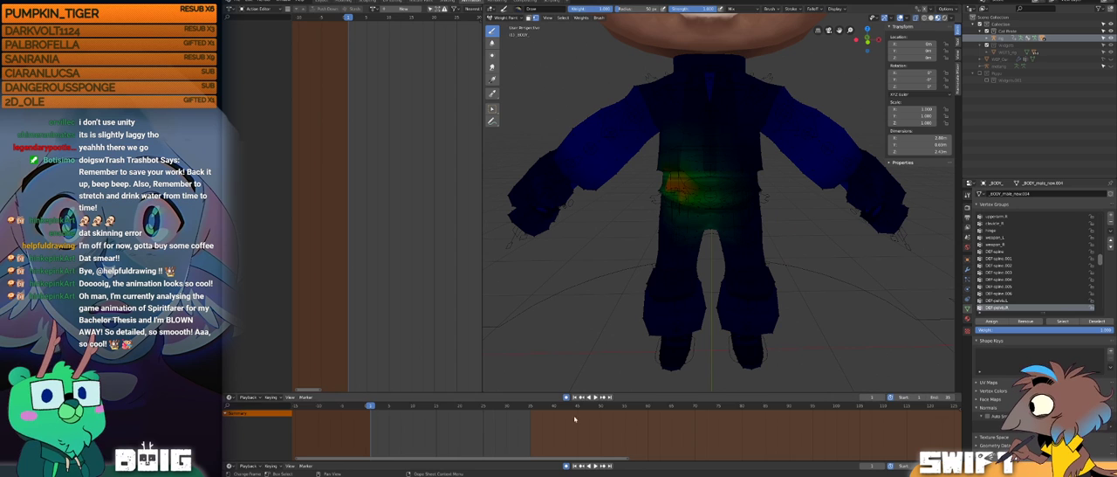
mouse_move(374, 408)
left_mouse_down()
mouse_move(530, 396)
mouse_move(369, 396)
left_mouse_up()
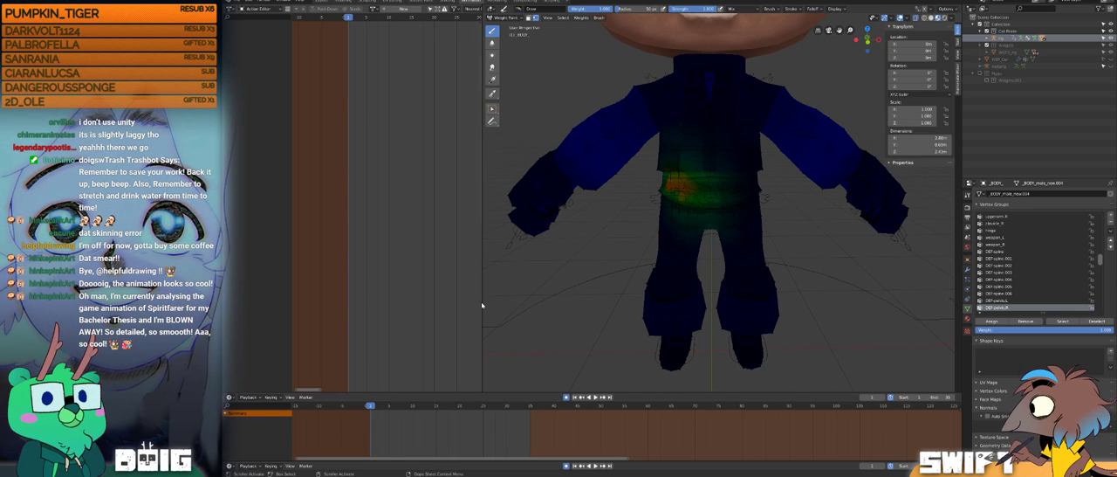
middle_click_drag(794, 302, 646, 176)
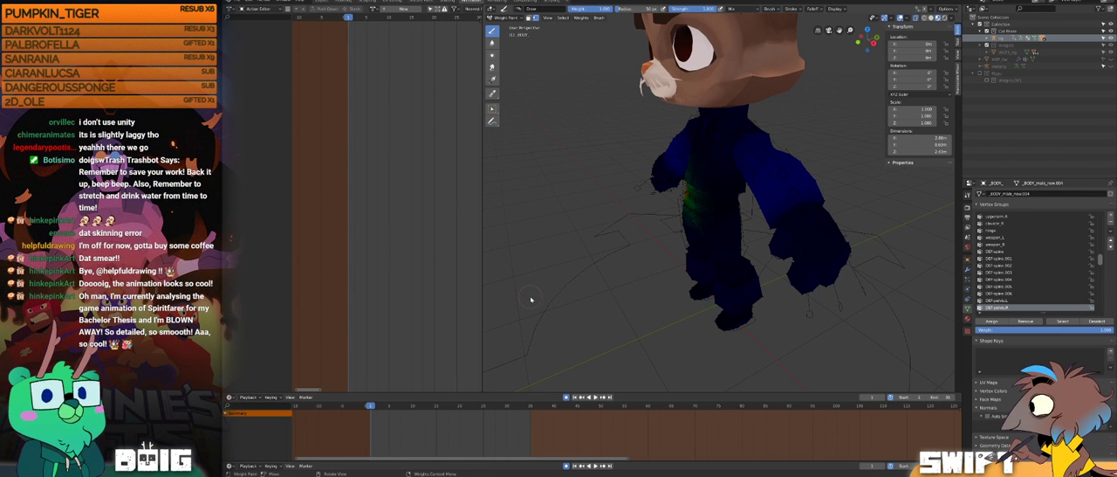
Step: Return the cat's body mesh to Object Mode and save the Blender file
left_click(511, 17)
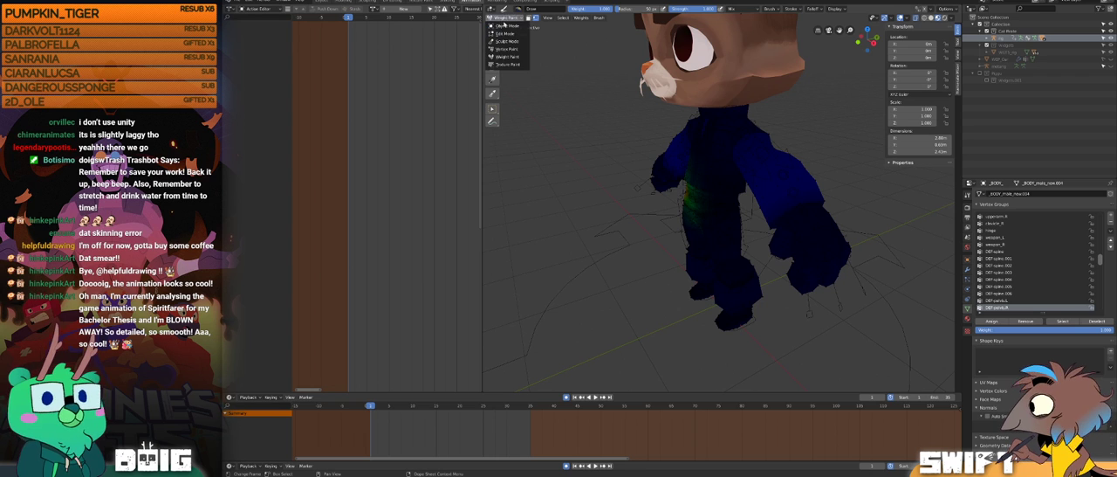
left_click(505, 27)
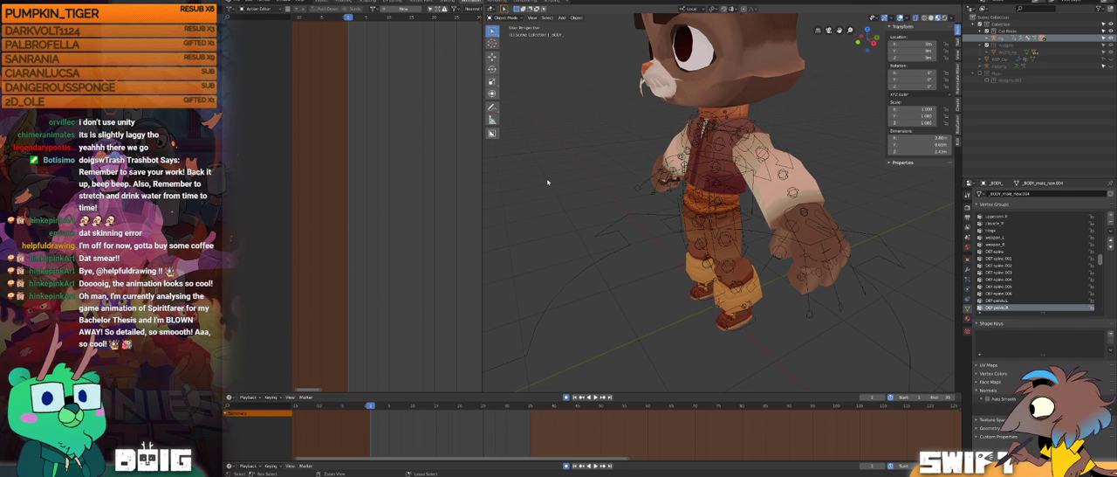
key("ctrl+s")
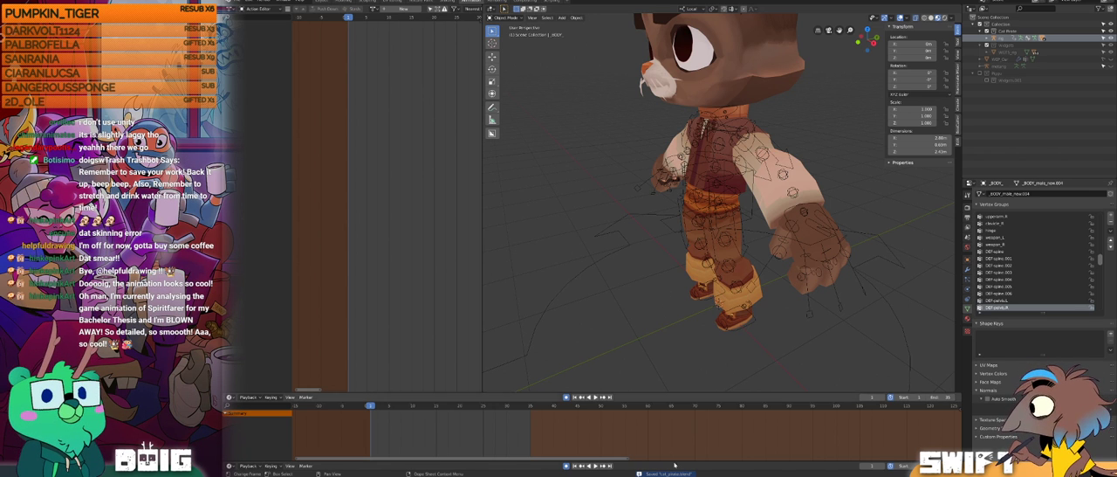
Step: Switch to Unity, scrub the enhorsen clip preview, and turn the view around the cat to inspect its deformation
key("alt+Tab")
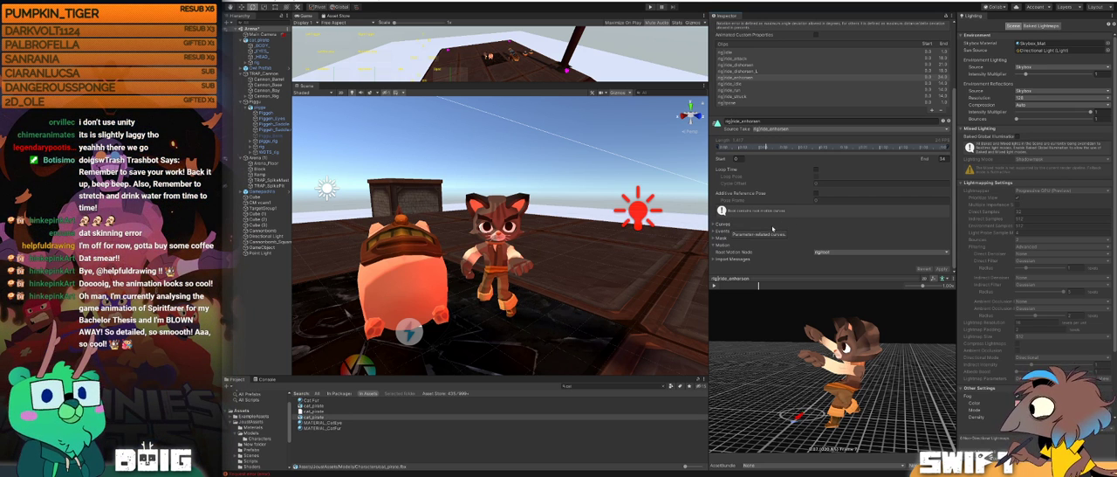
left_click_drag(750, 287, 782, 285)
left_click_drag(726, 364, 790, 357, "alt")
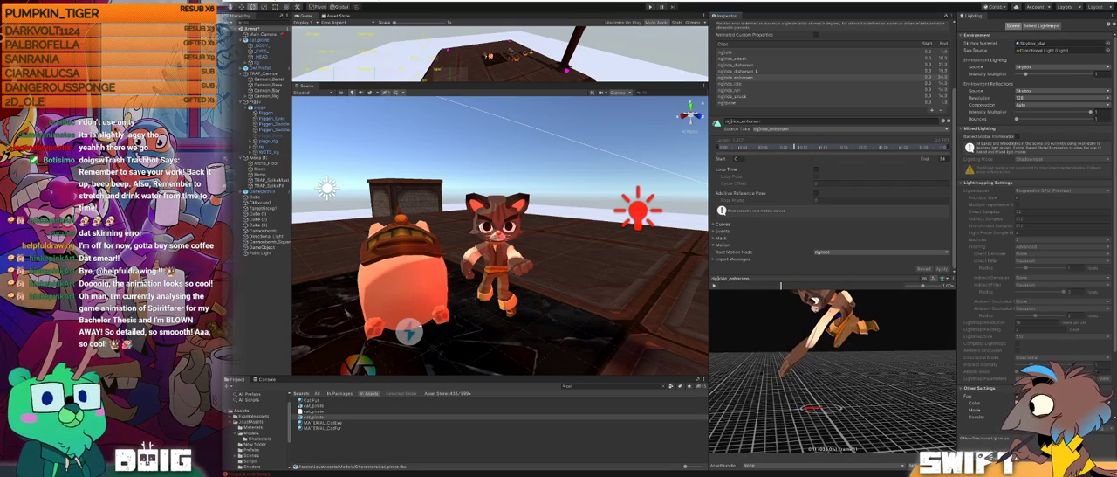
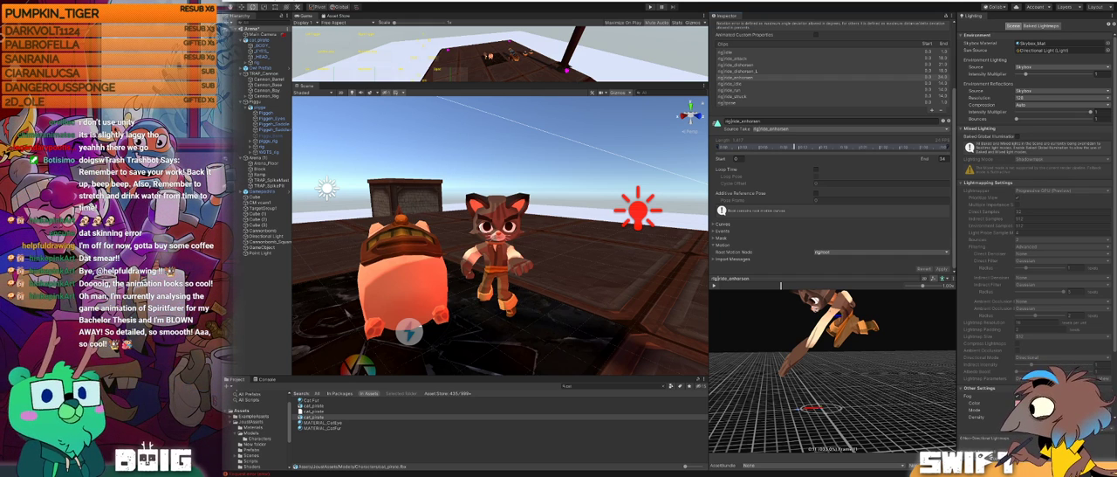
Step: Switch to the YouTube tutorial on exporting a stylised rig from Blender to Unity, watch it unmuted from the start, and expand its description
left_click_drag(224, 332, 532, 199)
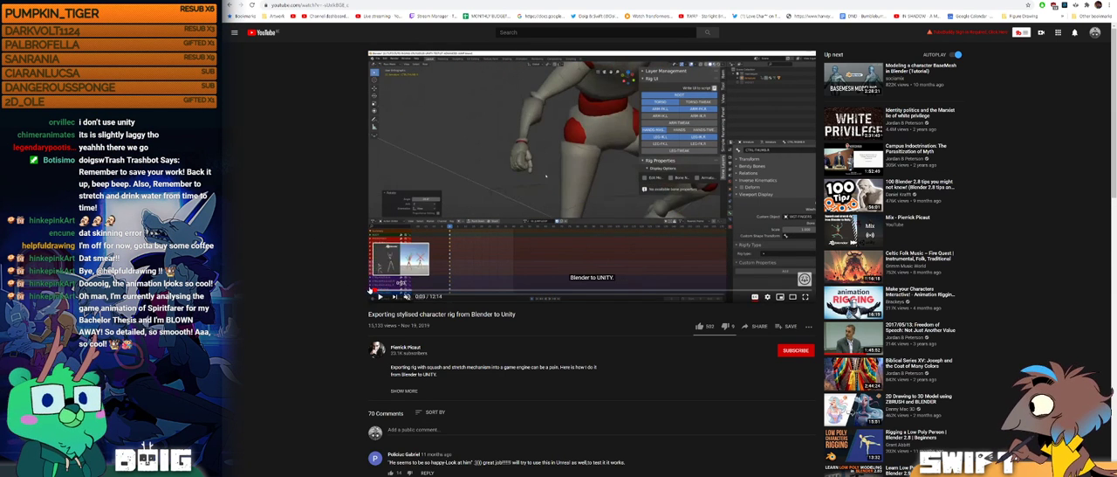
left_click(368, 289)
left_click(380, 299)
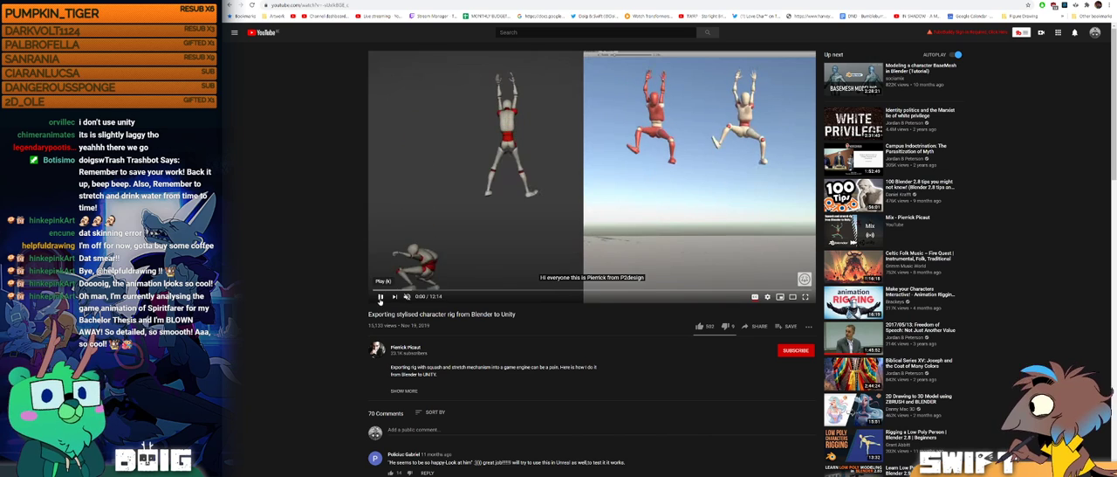
left_click(406, 299)
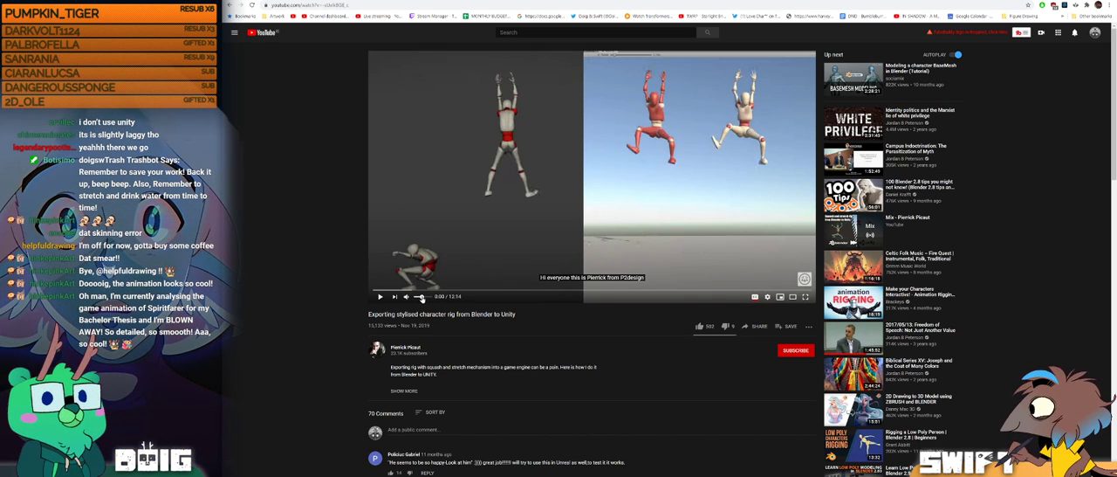
left_click(380, 297)
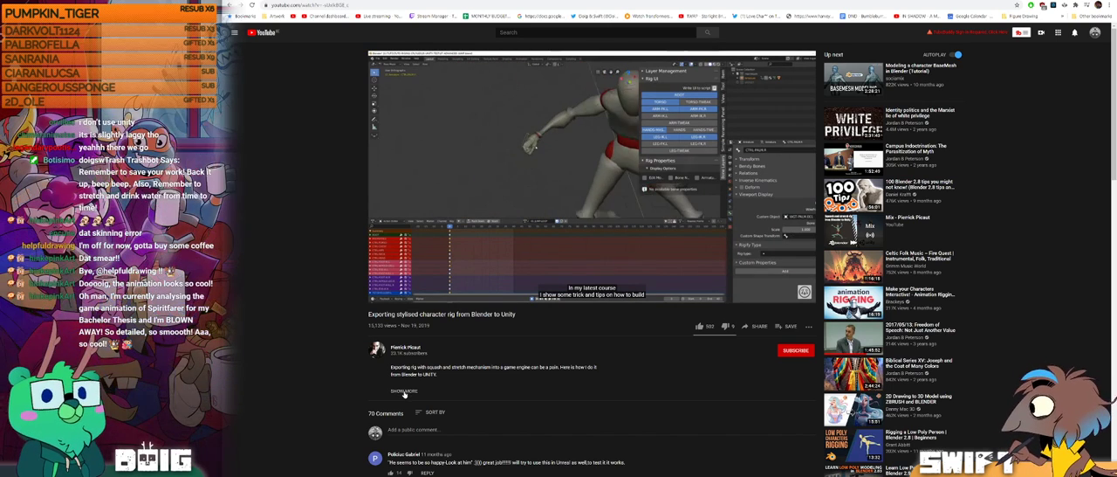
left_click(404, 391)
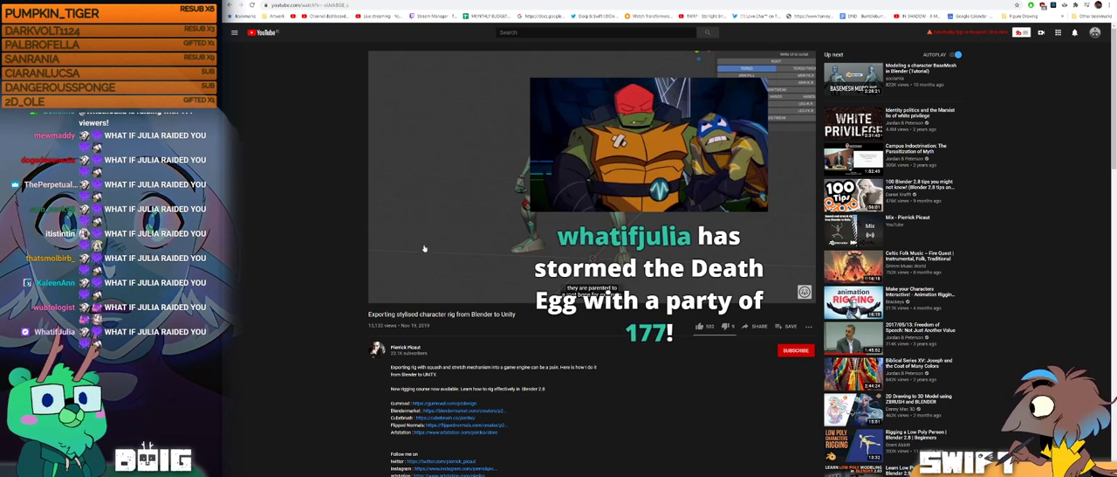
left_click(380, 297)
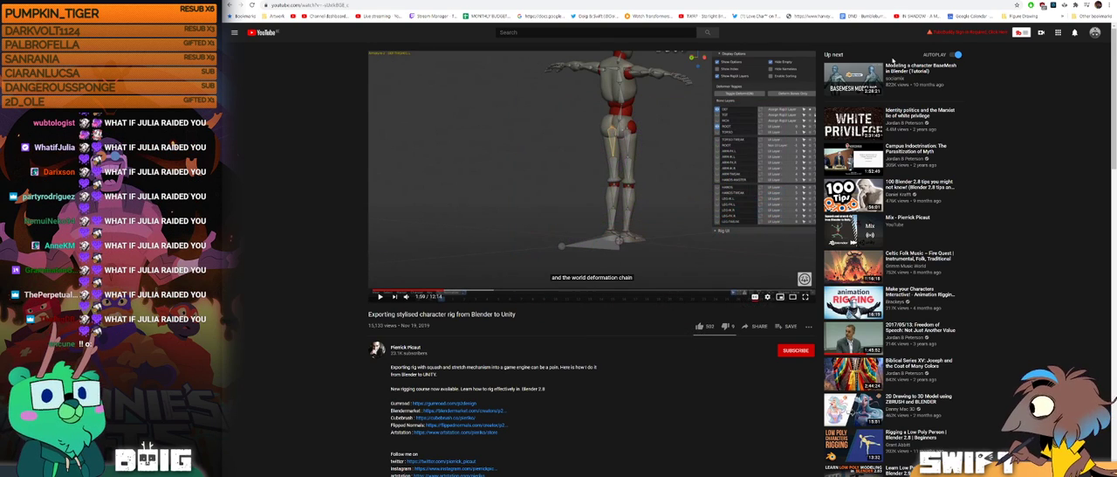
Step: Switch back to Unity, scrub the enhorsen clip preview slightly earlier, and turn the preview around the cat
key("alt+Tab")
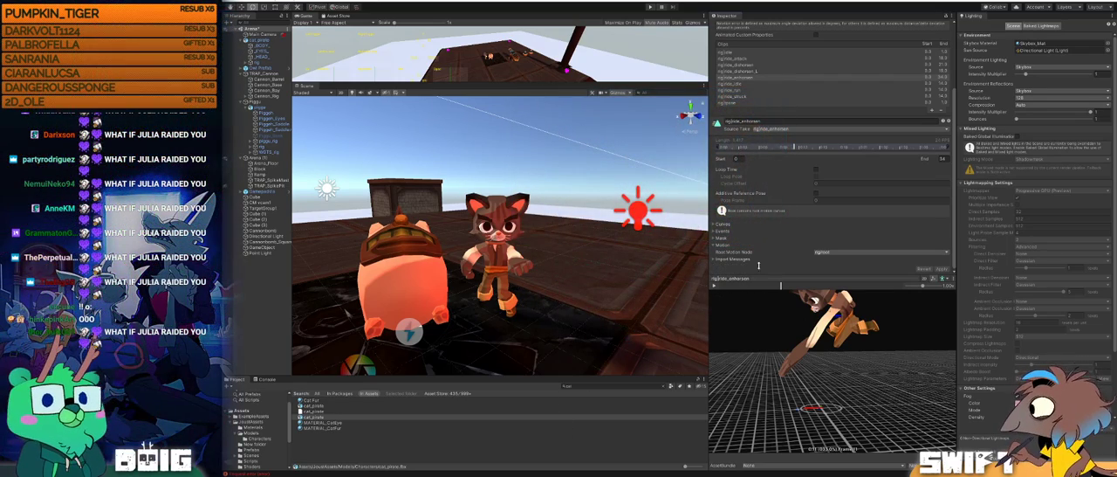
mouse_move(776, 285)
left_mouse_down()
mouse_move(743, 287)
mouse_move(772, 283)
left_mouse_up()
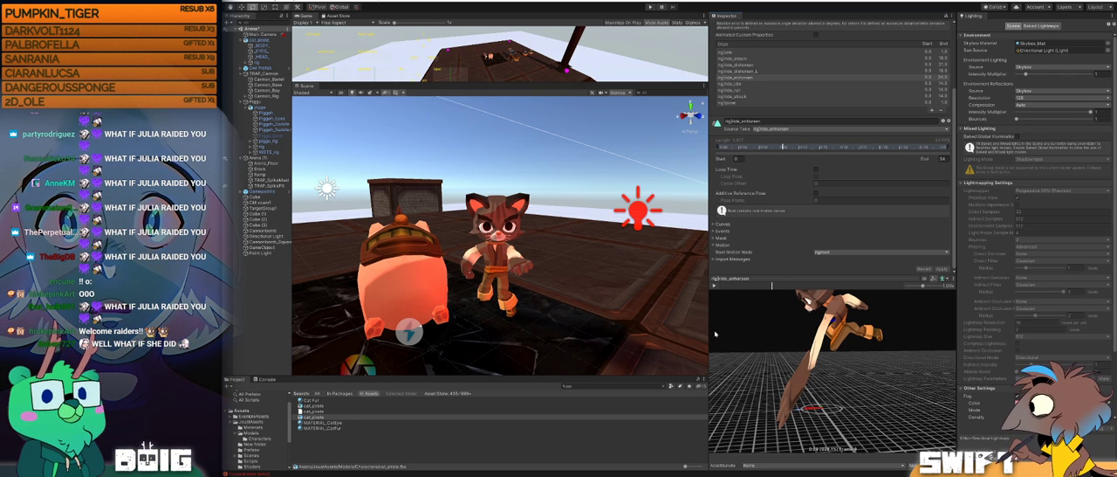
mouse_move(814, 350)
left_mouse_down()
mouse_move(974, 370)
mouse_move(753, 344)
mouse_move(893, 357)
mouse_move(829, 360)
left_mouse_up()
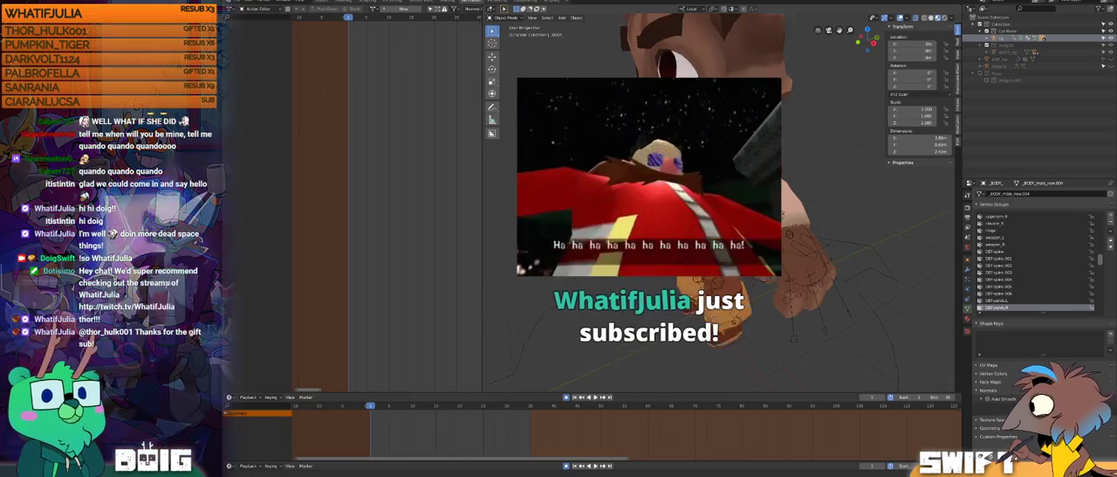
Step: Switch to Blender and enable the pig's collection to show the pig together with the cat
middle_click_drag(737, 238, 747, 210)
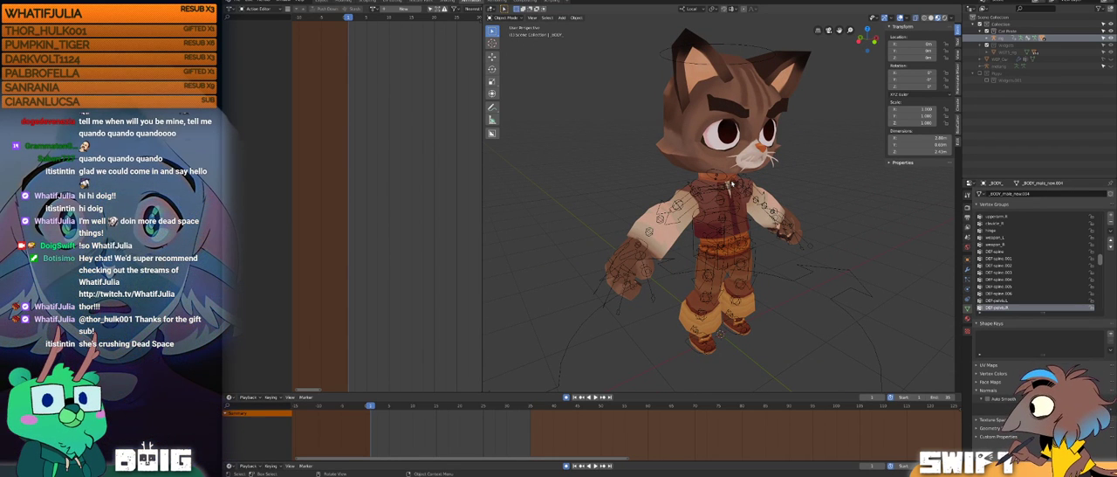
middle_click_drag(805, 137, 798, 225)
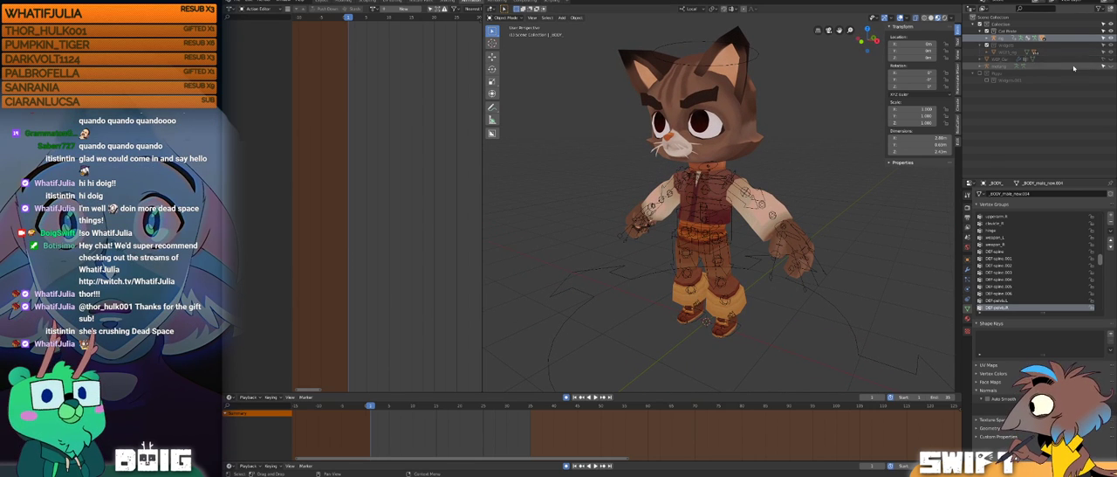
left_click(982, 75)
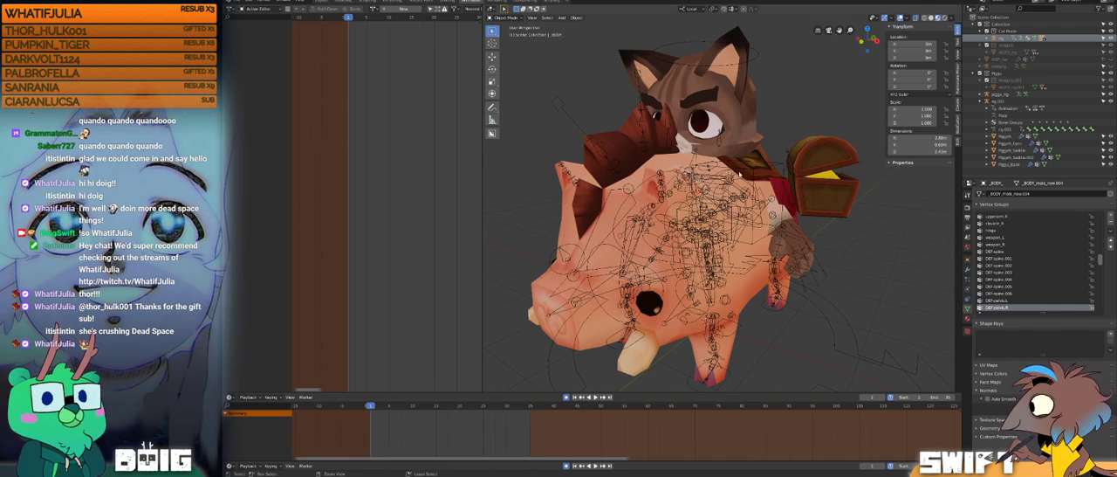
middle_click_drag(748, 251, 791, 248)
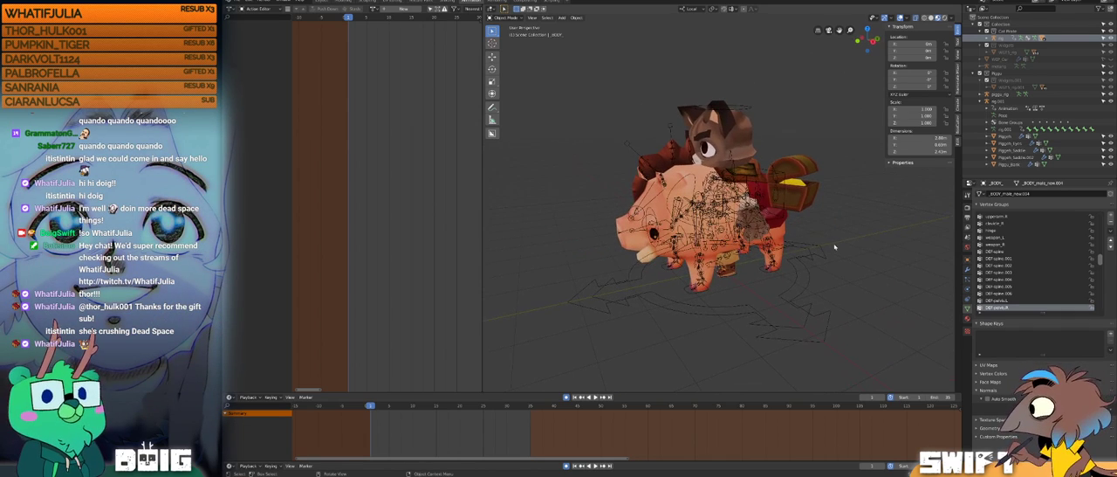
Step: Select the cat's rig and assign it the ride_idle action
left_click(652, 305)
left_click(660, 299)
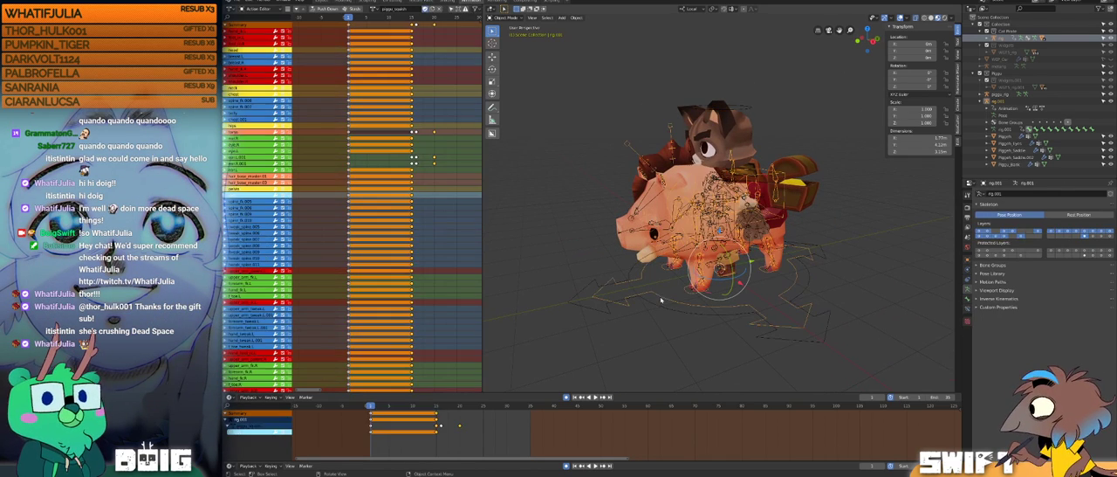
left_click(610, 316)
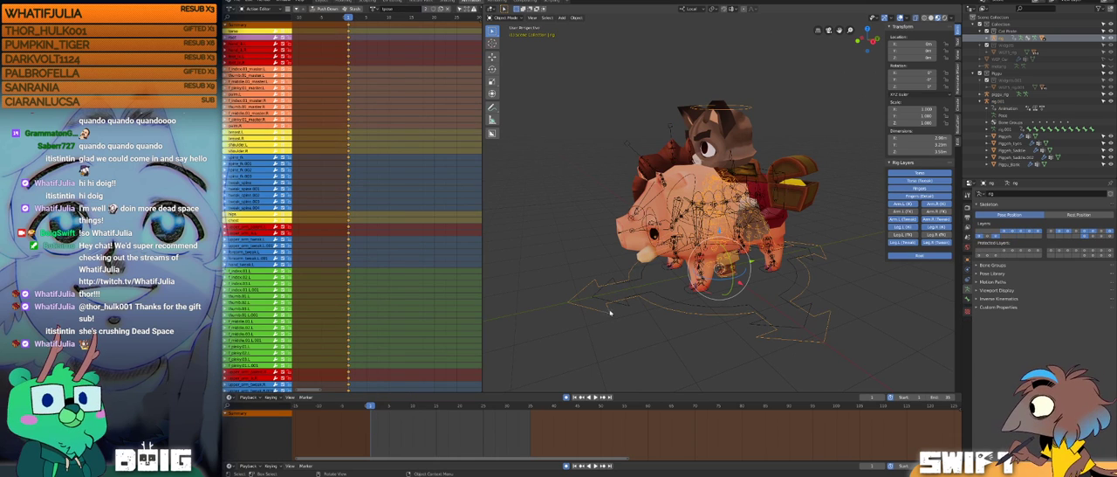
left_click(383, 8)
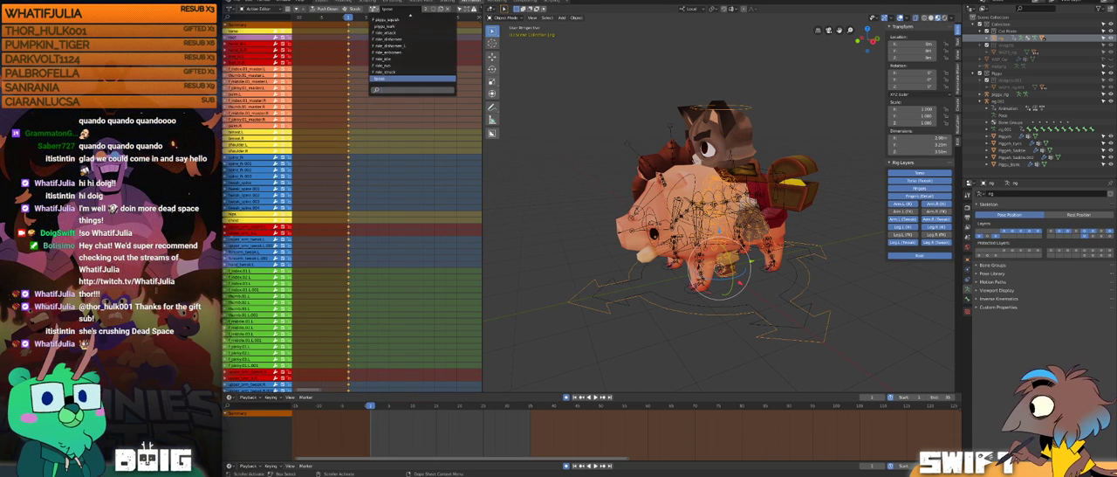
left_click(402, 59)
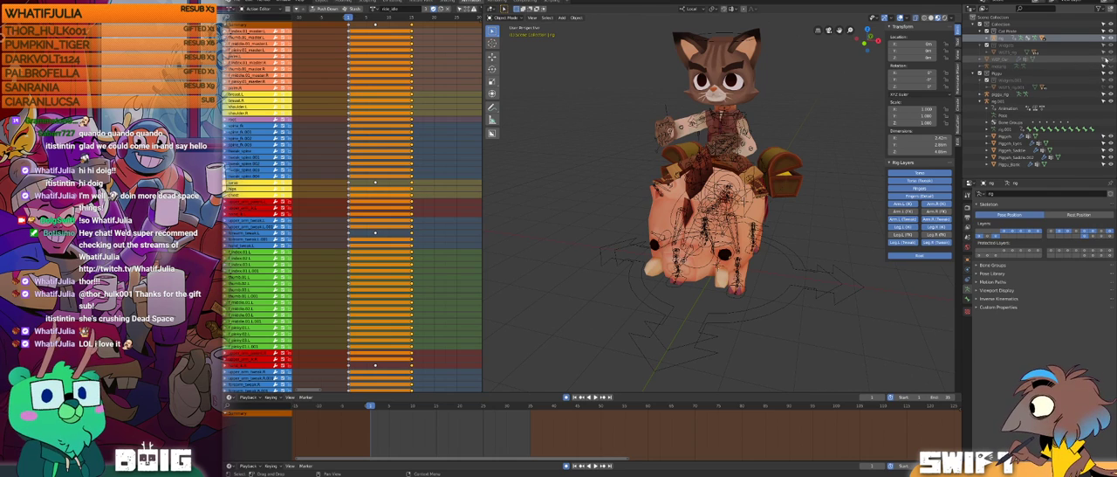
Step: Unhide the cat's weapon in the viewport and view the mounted character from the side
left_click(1109, 59)
middle_click_drag(725, 99, 787, 159, "shift")
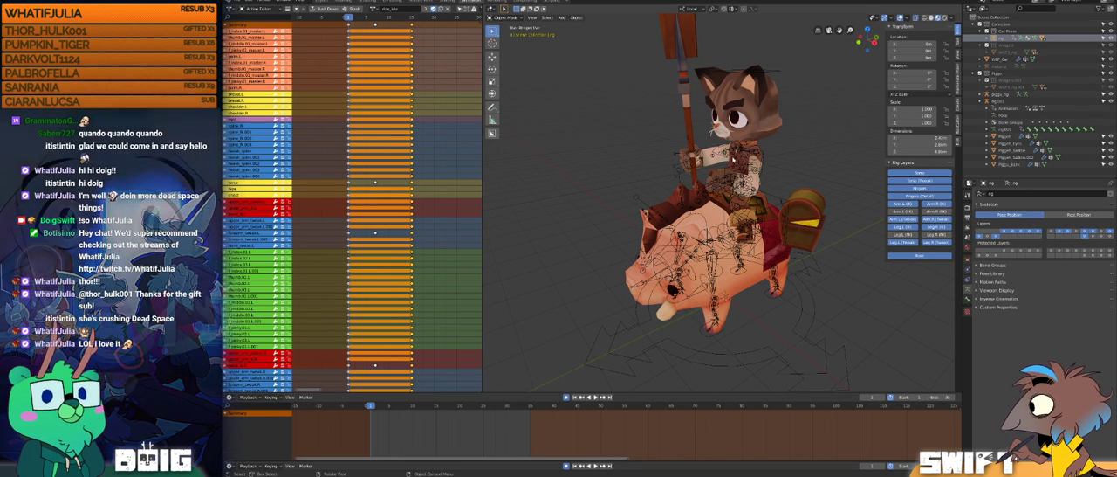
middle_click_drag(731, 209, 838, 313)
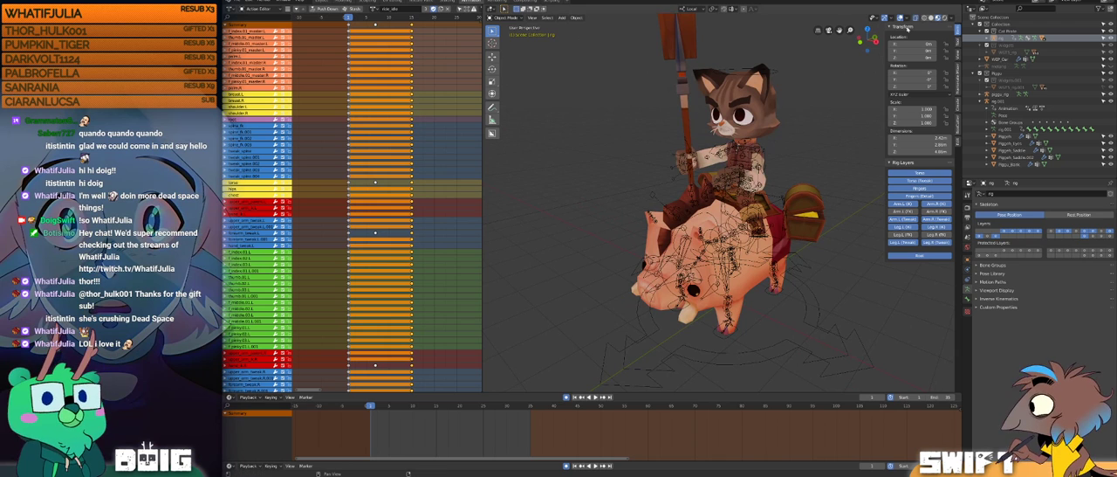
Step: View the mounted cat and pig without viewport overlays, selecting the pig's treasure chest mesh, and turn the overlays back on
left_click(900, 17)
middle_click_drag(780, 171, 938, 83)
left_click(786, 216)
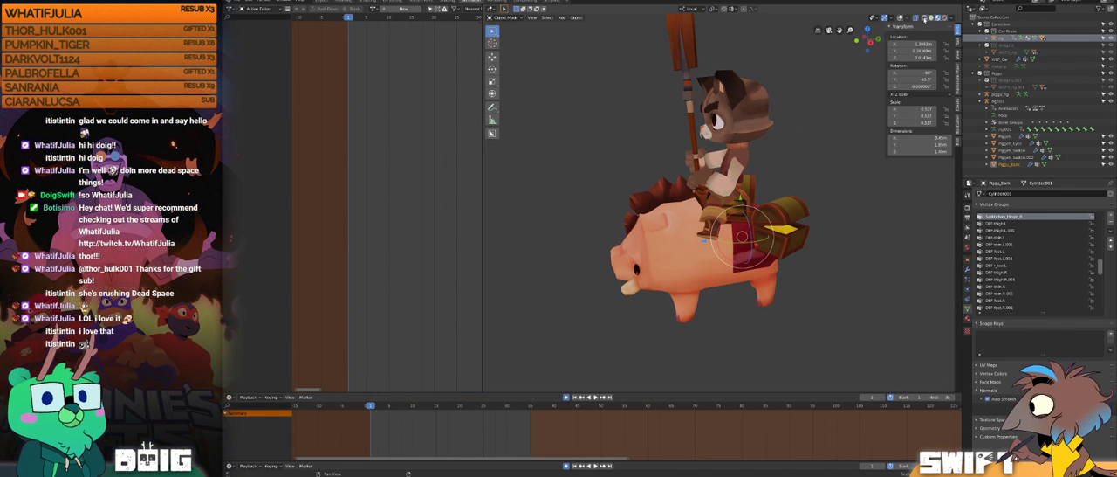
left_click(900, 19)
middle_click_drag(756, 203, 779, 198, "shift")
middle_click_drag(768, 246, 791, 197)
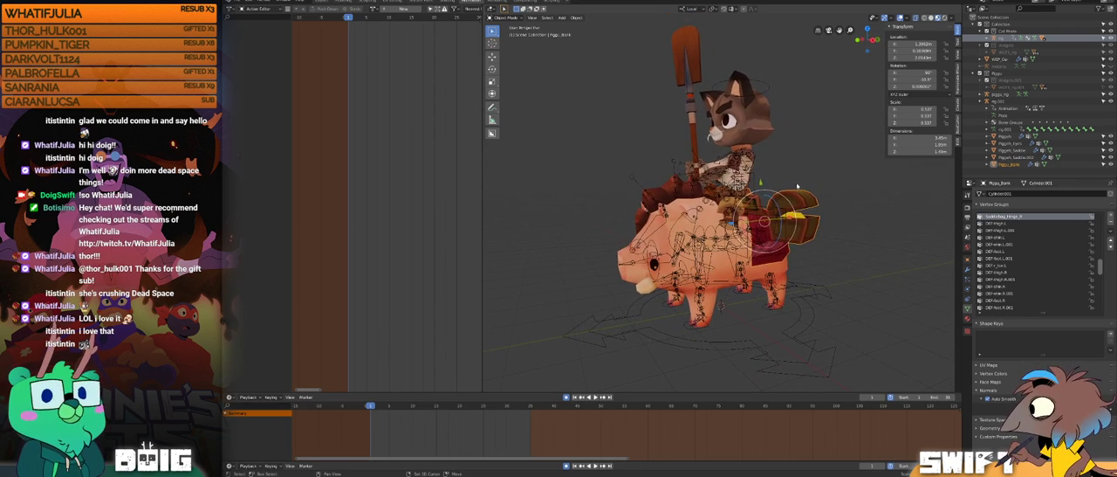
Step: Examine the cat mounted on the pig from the front and both sides
middle_click_drag(790, 234, 595, 206)
left_click(817, 193)
middle_click_drag(817, 193, 773, 243, "ctrl")
left_click(847, 203)
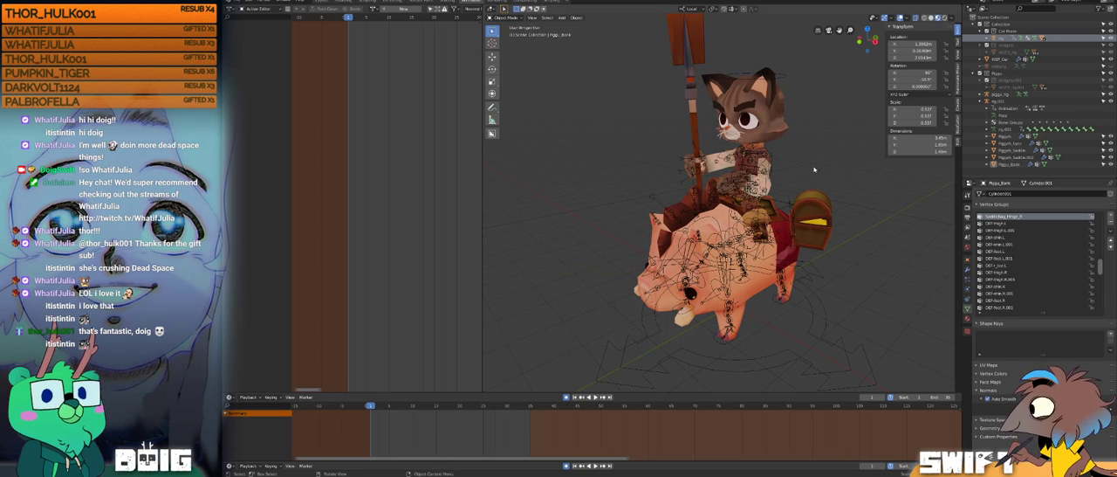
middle_click_drag(724, 212, 754, 209)
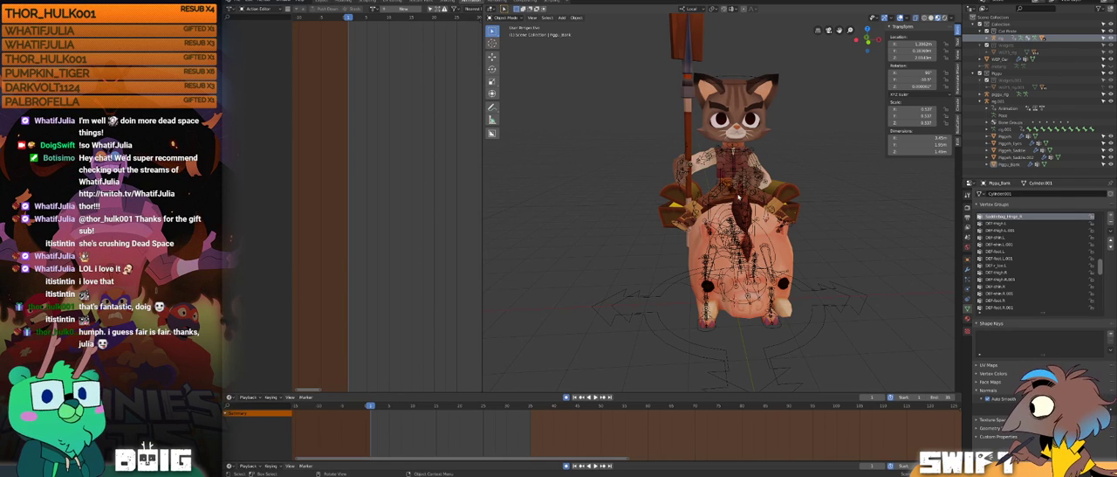
middle_click_drag(766, 188, 767, 196)
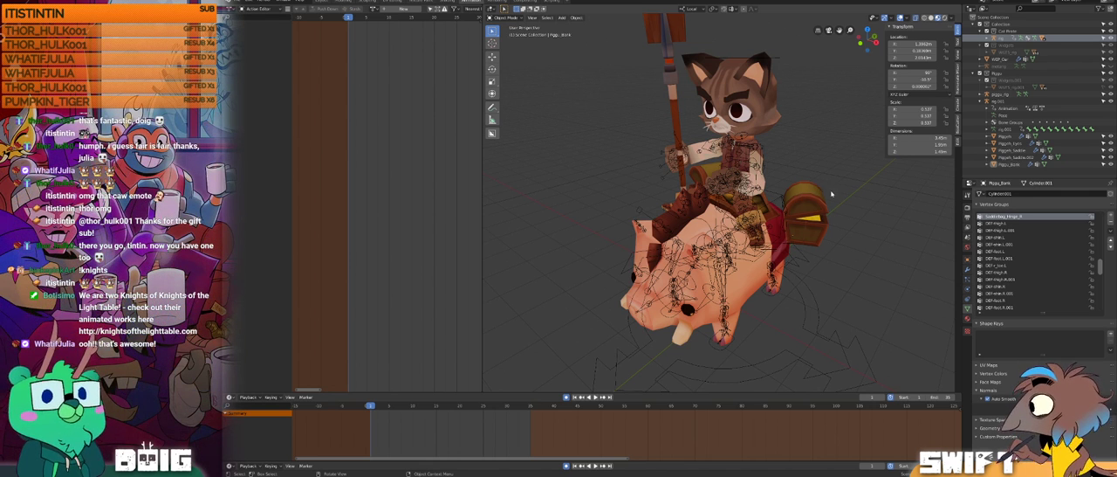
middle_click_drag(831, 222, 746, 231)
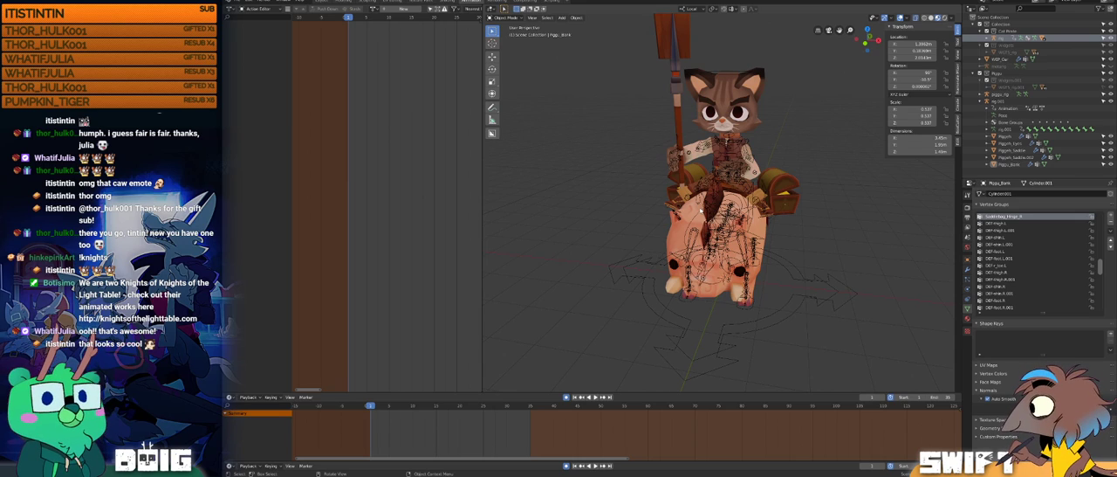
middle_click_drag(794, 184, 724, 211)
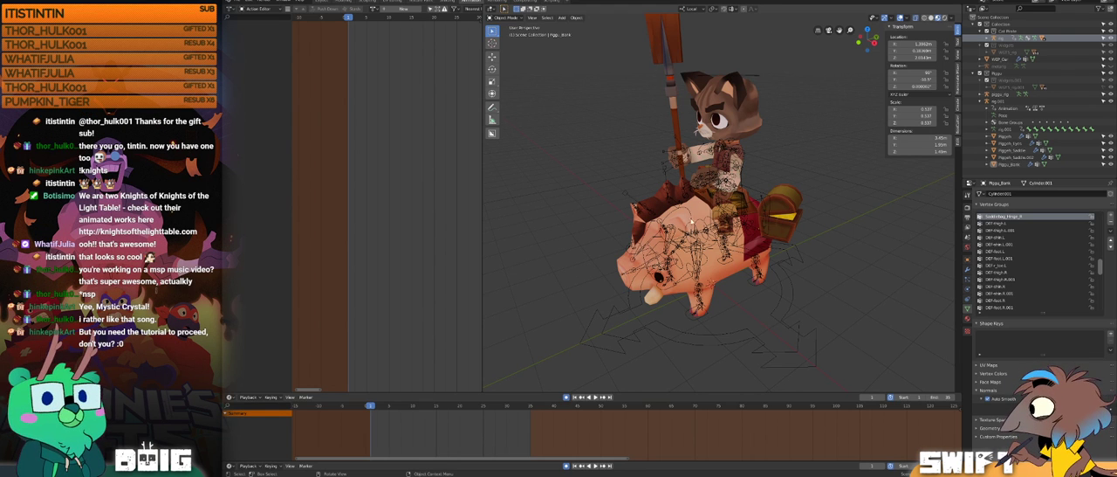
mouse_move(683, 246)
middle_mouse_down()
mouse_move(711, 246)
mouse_move(697, 238)
middle_mouse_up()
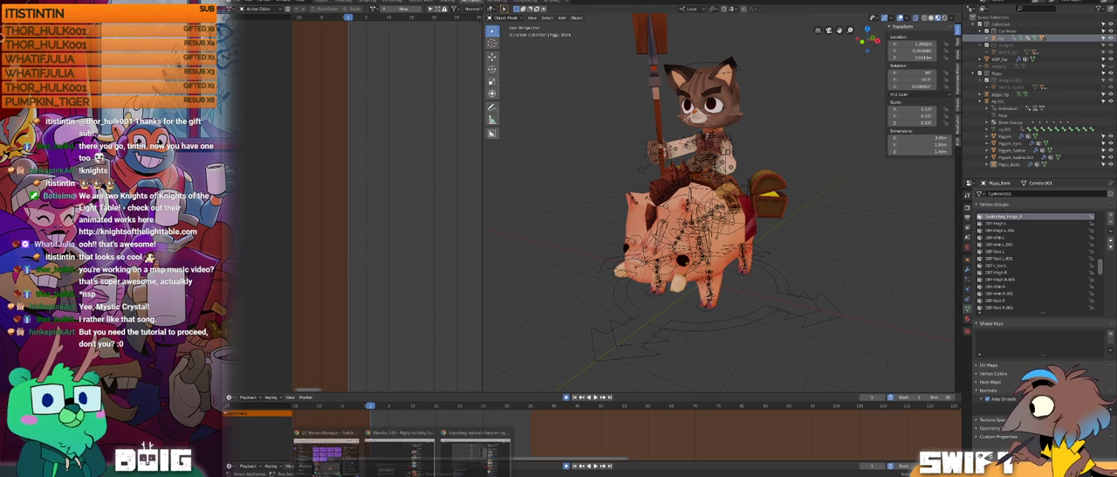
Step: Switch to the YouTube tutorial and play it up to the armature options of the FBX export
left_click(469, 434)
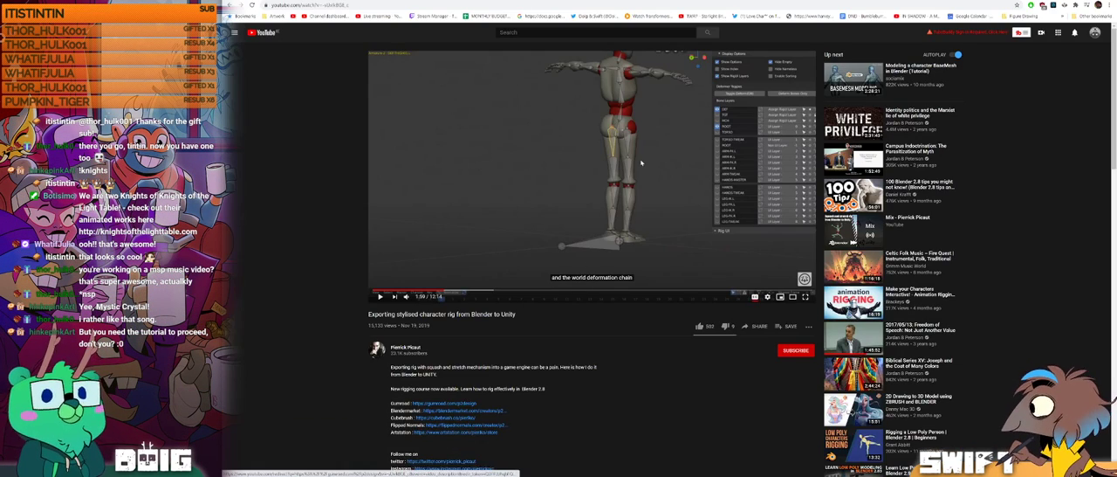
left_click(379, 297)
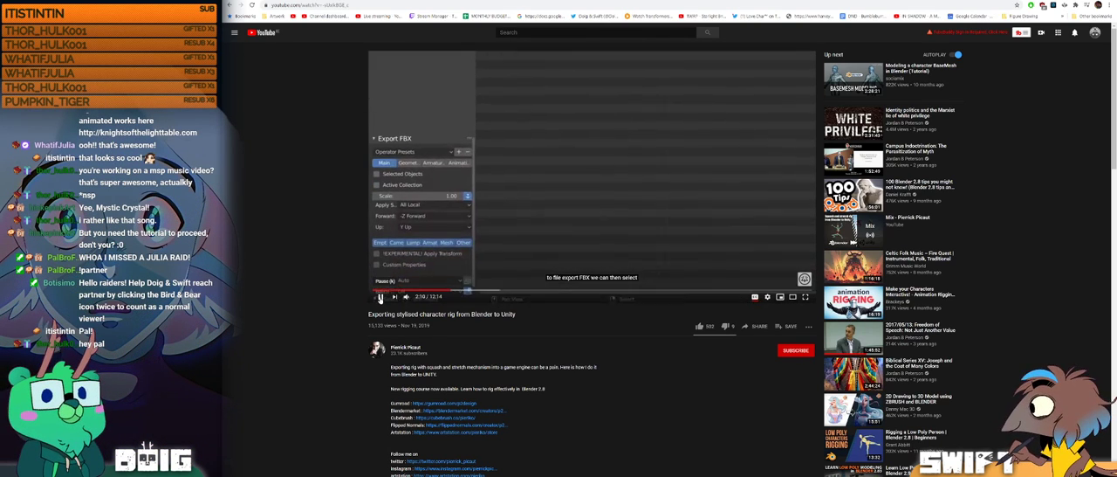
left_click(380, 297)
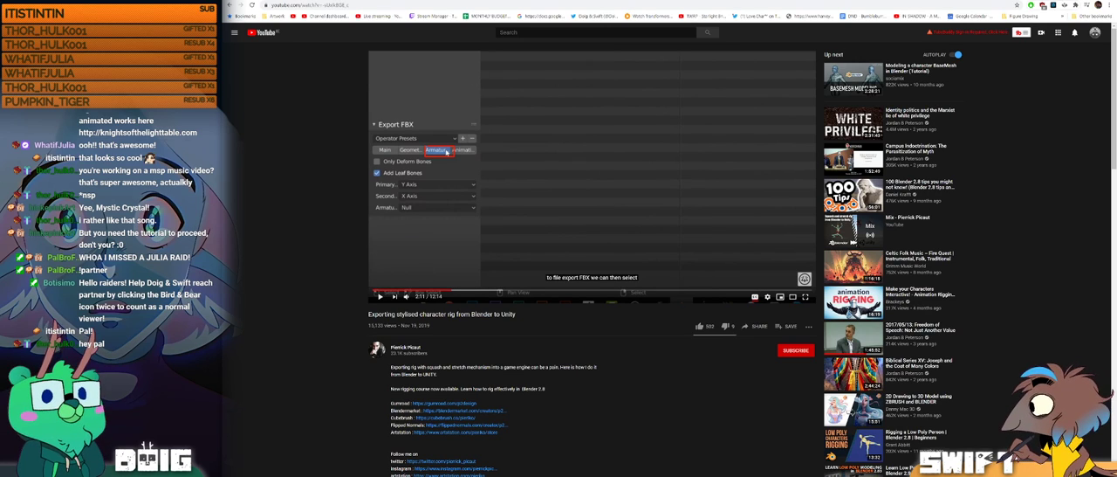
Step: Return to Blender, play and scrub the riding animation to frame 16, and view the mounted cat from several angles
key("alt+Tab")
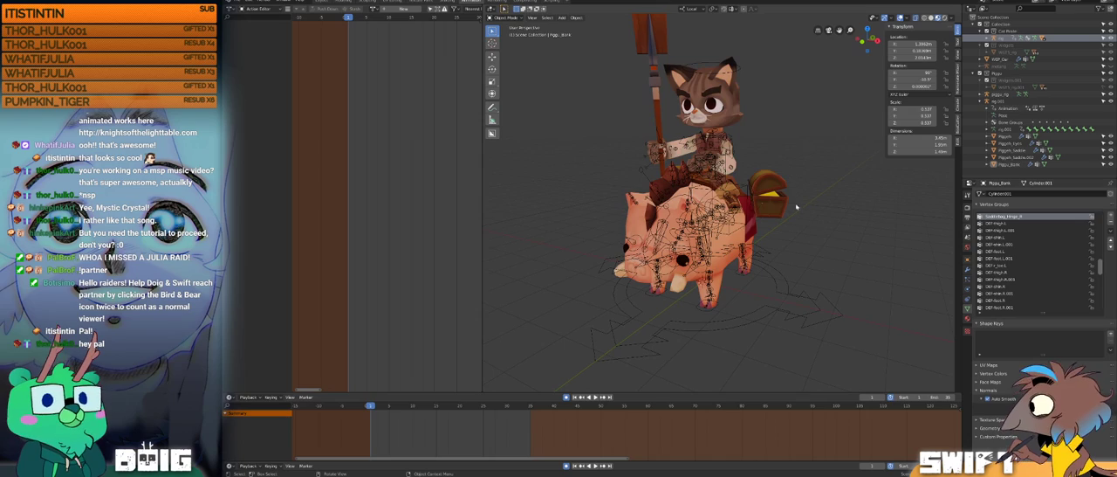
middle_click_drag(762, 186, 694, 238)
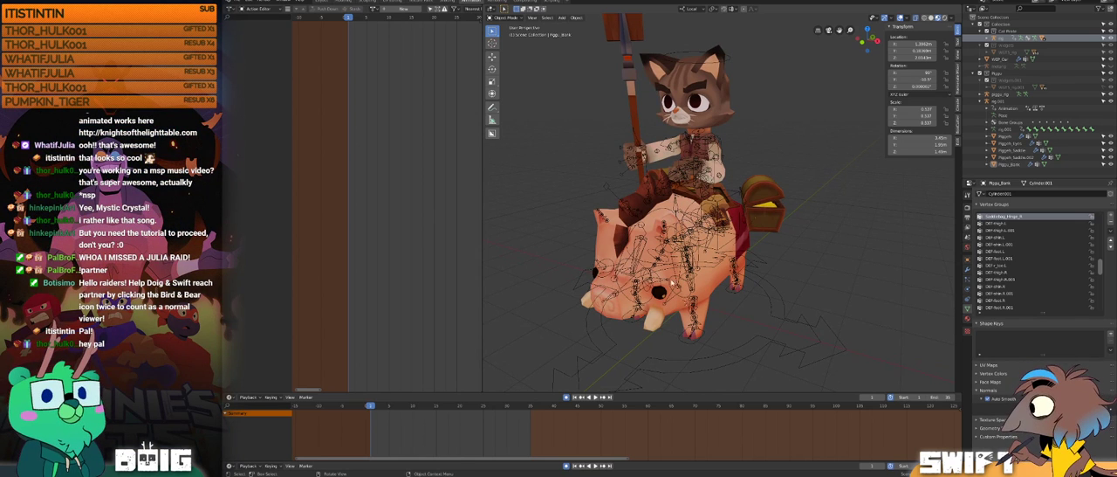
key("space")
left_click_drag(367, 404, 446, 391)
key("space")
middle_click_drag(572, 308, 673, 288)
mouse_move(446, 406)
left_mouse_down()
mouse_move(427, 407)
mouse_move(442, 404)
left_mouse_up()
middle_click_drag(768, 180, 712, 206)
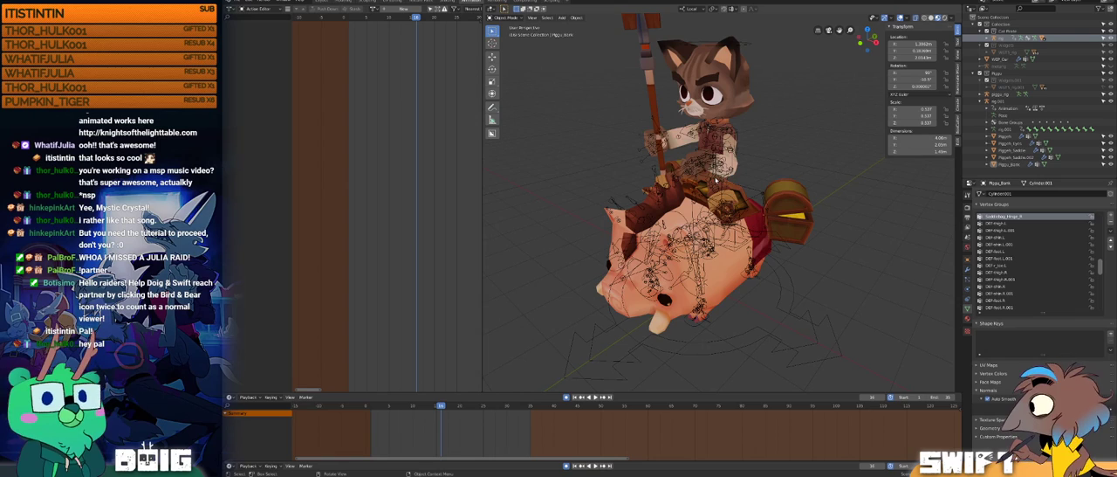
middle_click_drag(717, 179, 676, 199)
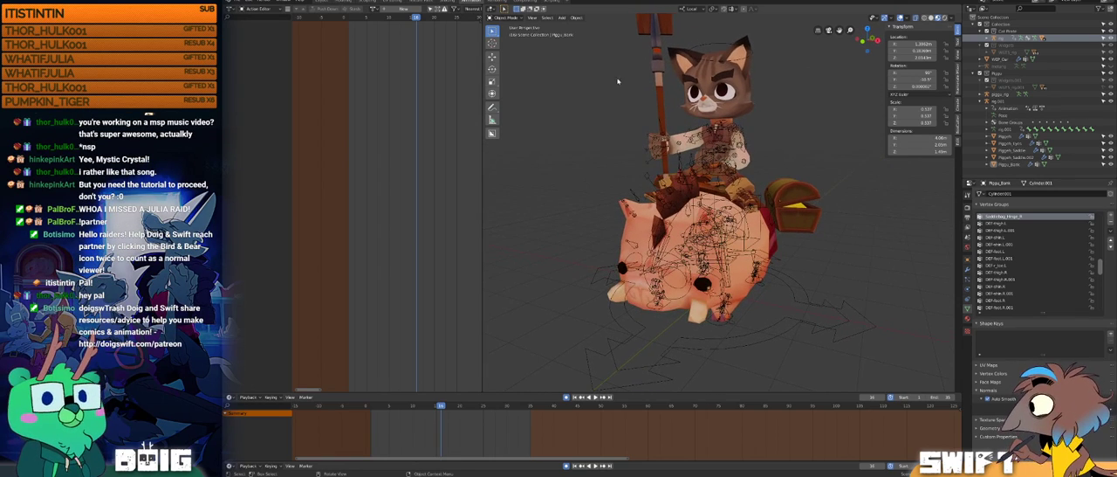
left_click(531, 18)
mouse_move(575, 109)
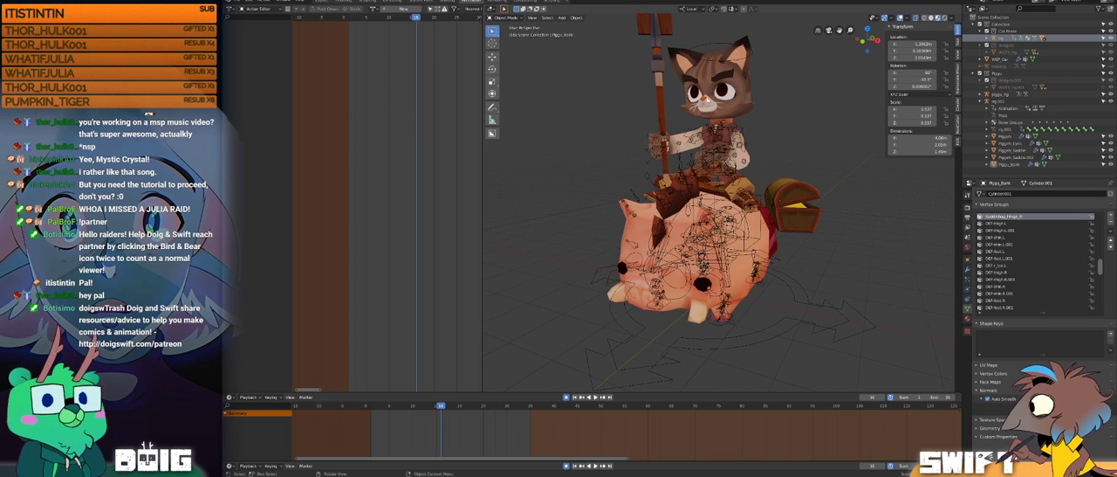
Step: Select the cat's rig, play and scrub its current riding action to around frame 20, and examine the rider and pig
left_click(711, 45)
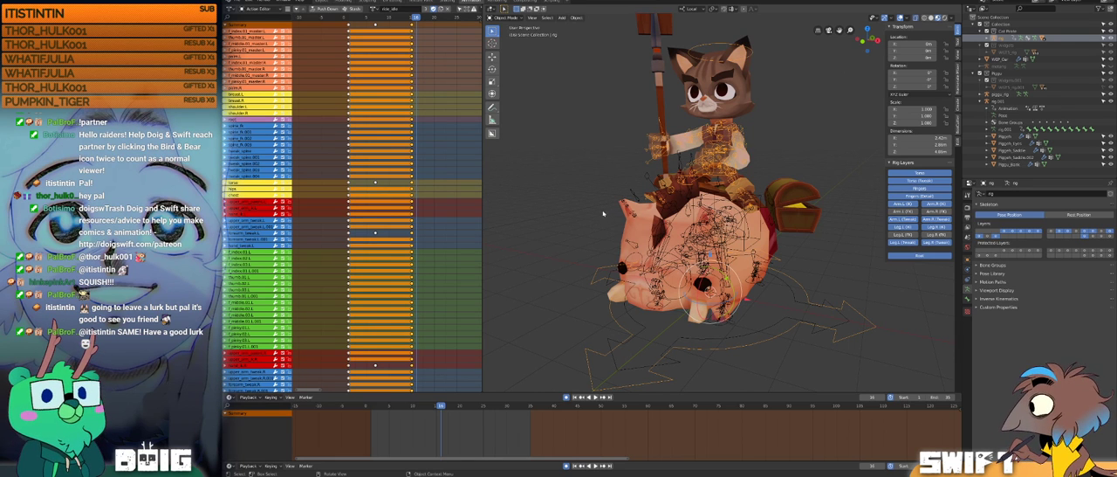
left_click(619, 182)
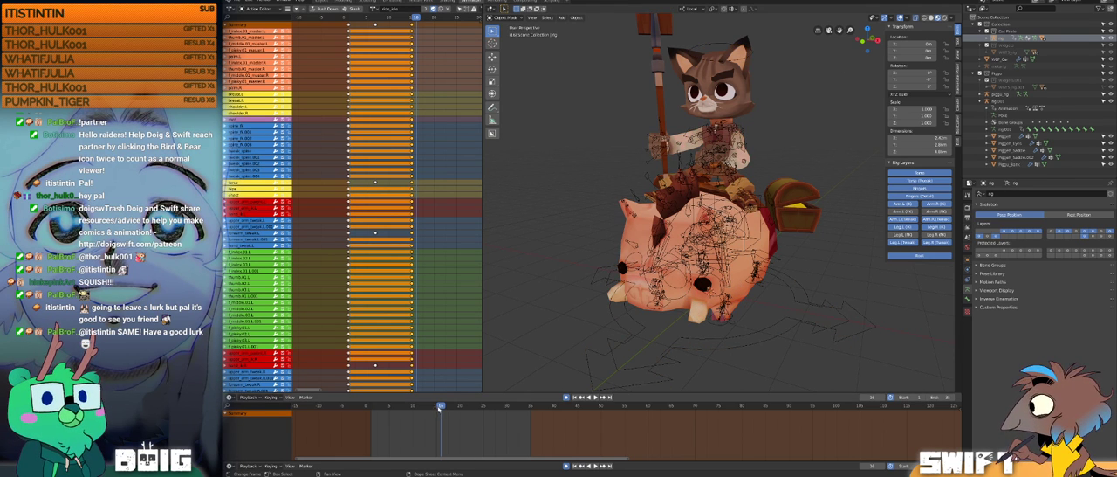
left_click_drag(422, 407, 404, 406)
key("space")
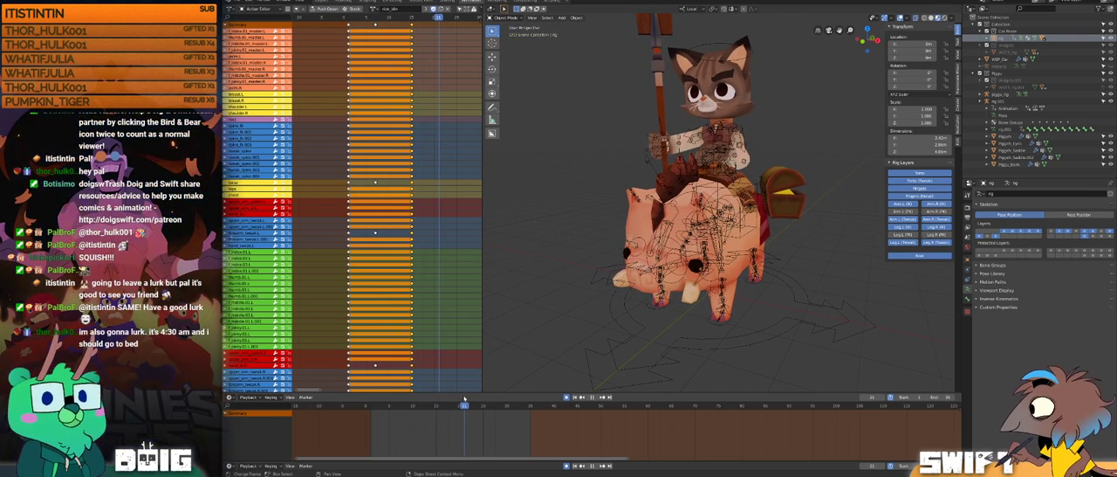
left_click_drag(464, 398, 460, 397)
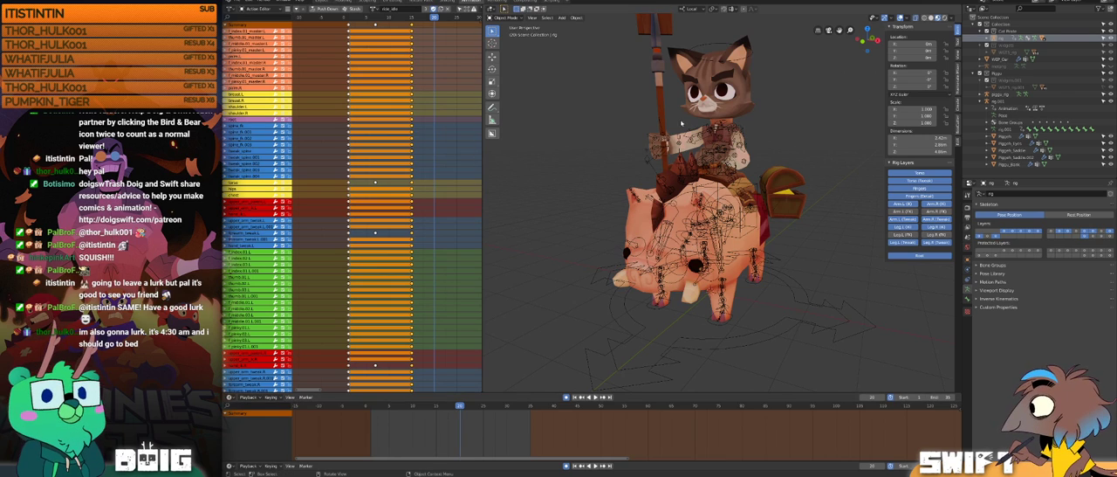
middle_click_drag(703, 158, 690, 116)
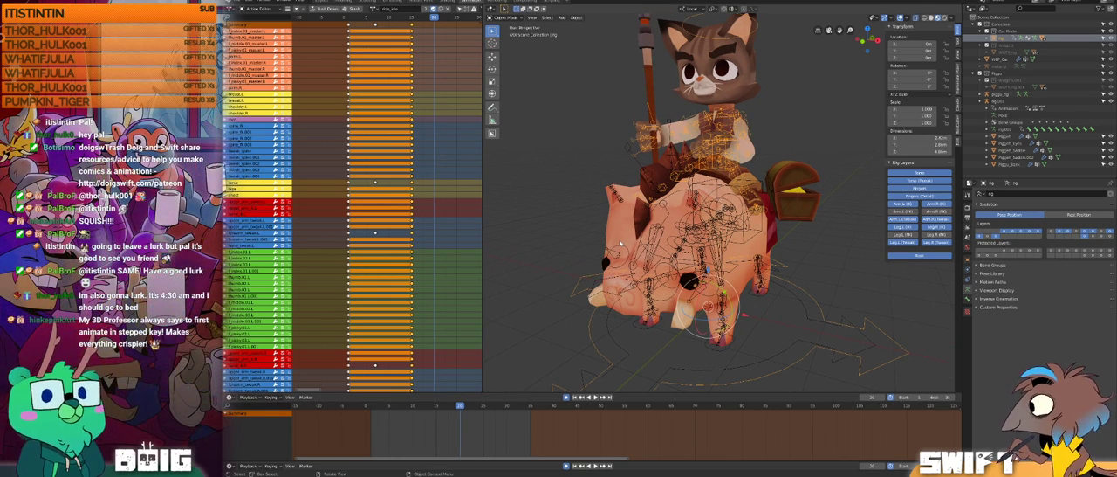
middle_click_drag(741, 231, 732, 236)
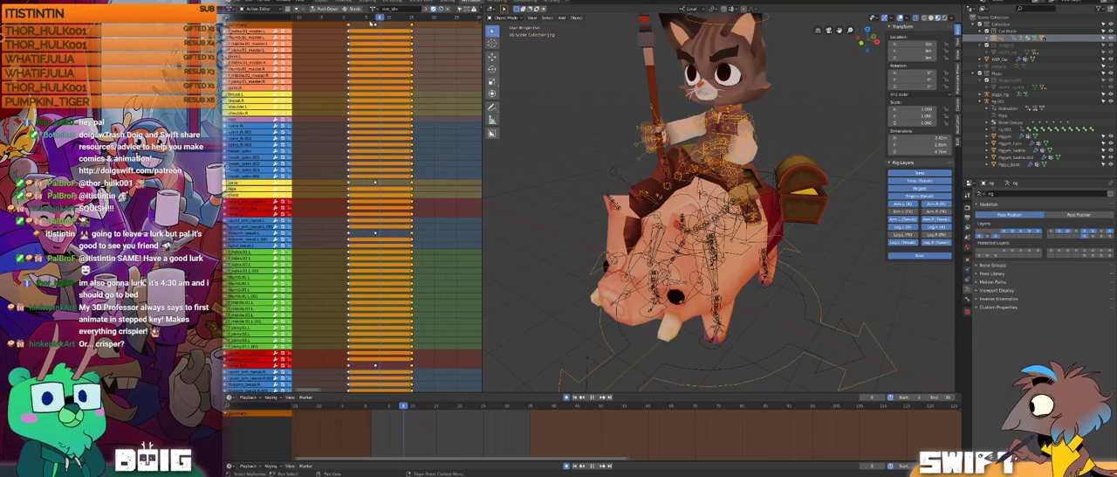
Step: Assign the pig-mounting action to the cat's rig and play it with the viewport overlays off, turning them back on
left_click(434, 8)
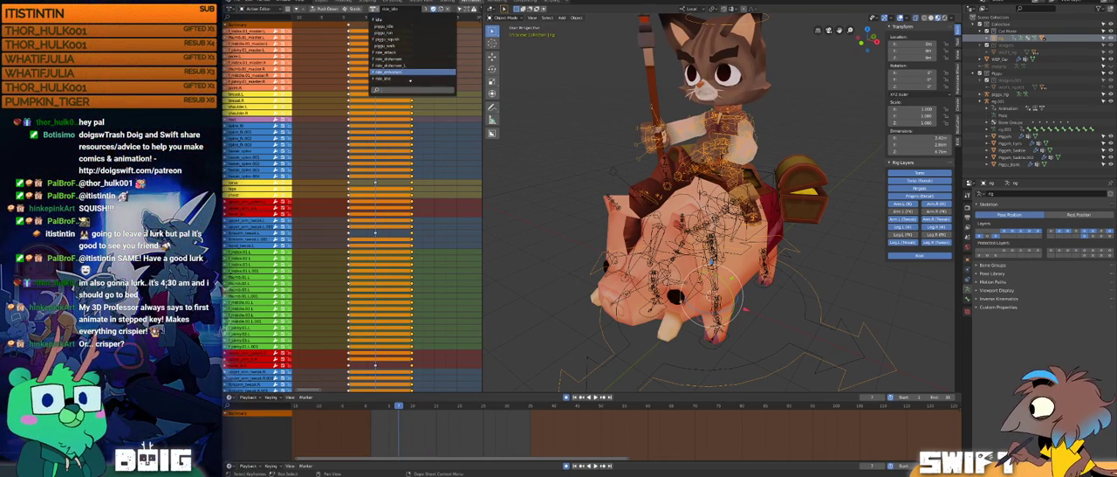
left_click(406, 74)
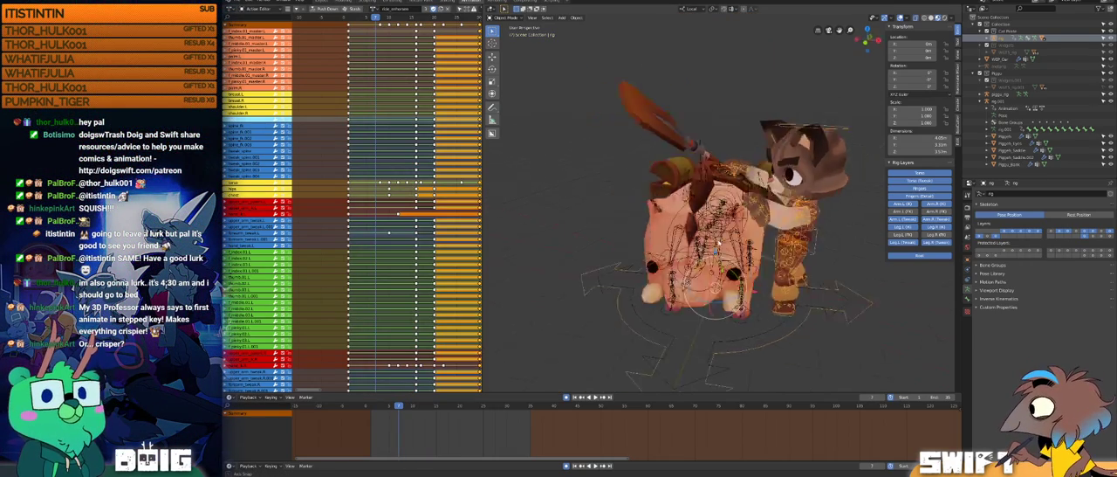
key("space")
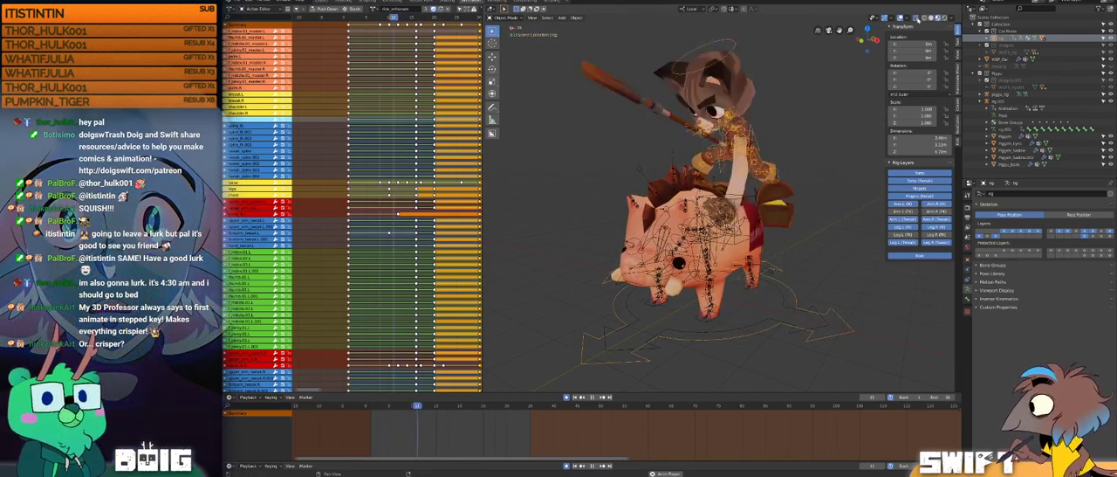
left_click(901, 17)
middle_click_drag(792, 164, 748, 211)
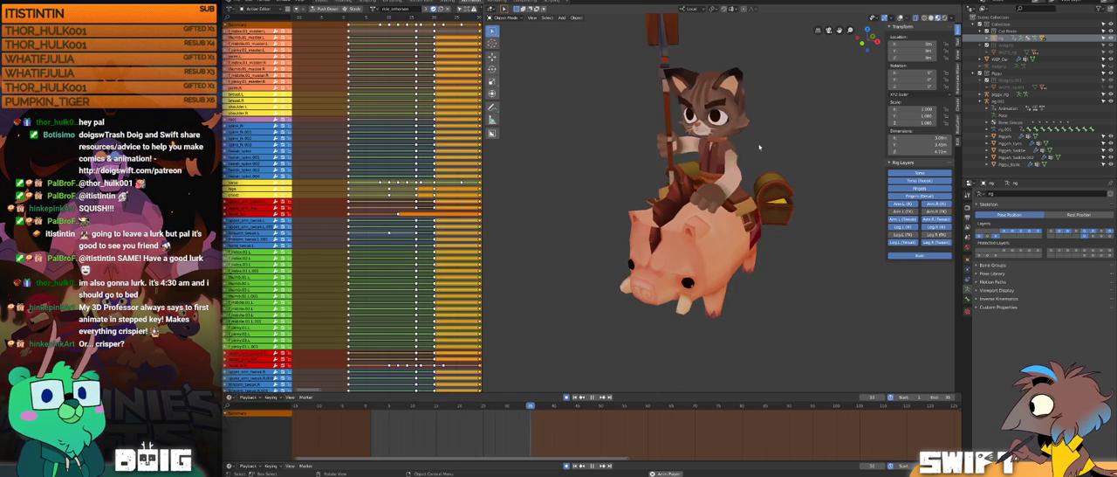
left_click(900, 18)
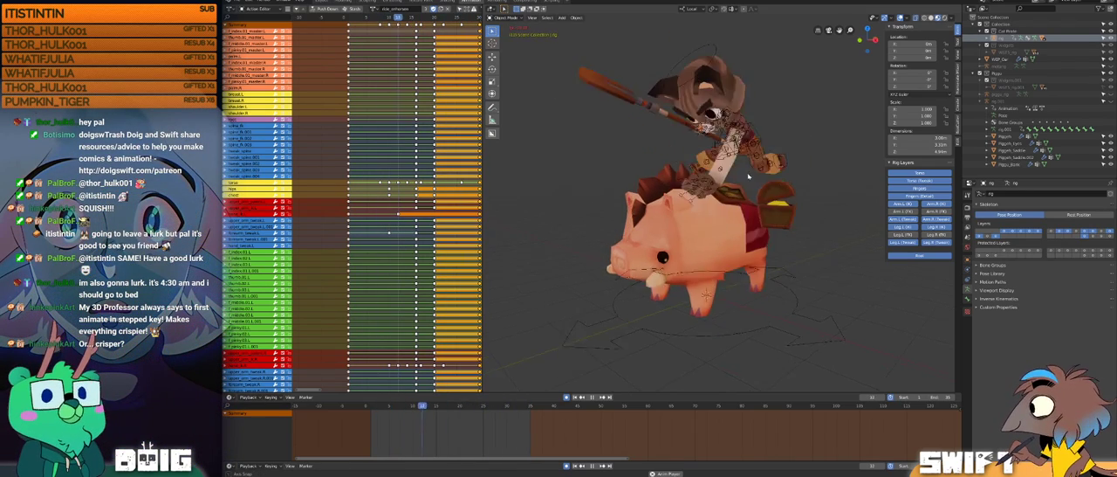
Step: Scrub the mounting animation to frame 10 and examine the cat's leap and planted hand from both sides
key("space")
middle_click_drag(769, 204, 732, 212)
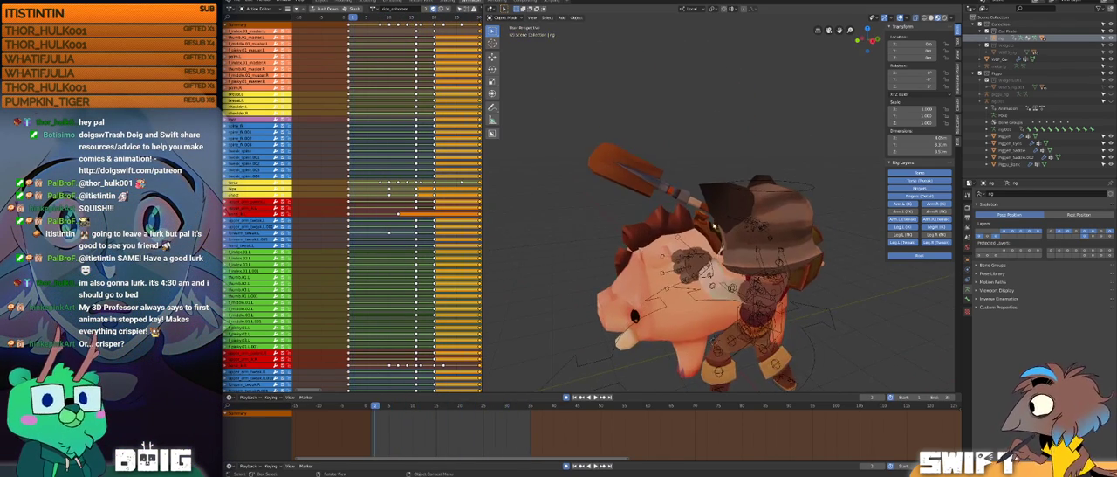
left_click_drag(399, 405, 412, 384)
middle_click_drag(666, 226, 689, 250)
middle_click_drag(731, 164, 721, 246)
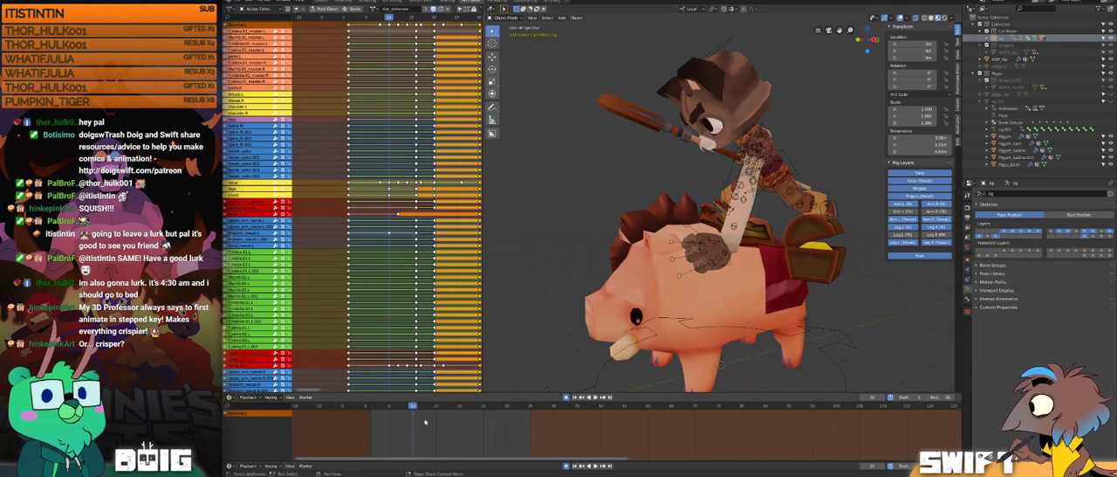
key("space")
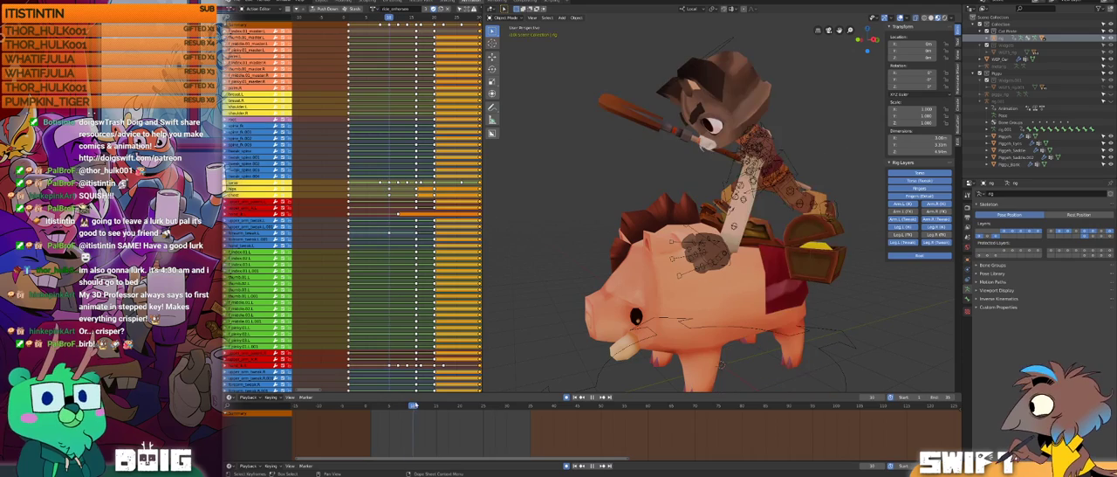
key("space")
middle_click_drag(830, 162, 811, 199)
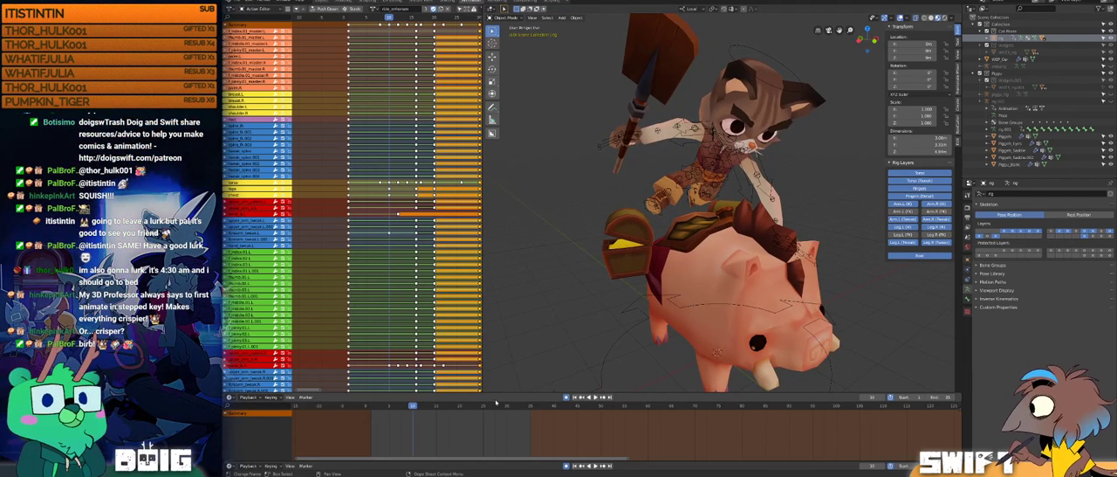
Step: Scrub the mounting animation from its start to frame 17 and check the cat's landing pose up close
left_click_drag(414, 410, 370, 389)
middle_click_drag(833, 228, 742, 211)
left_click_drag(375, 405, 445, 400)
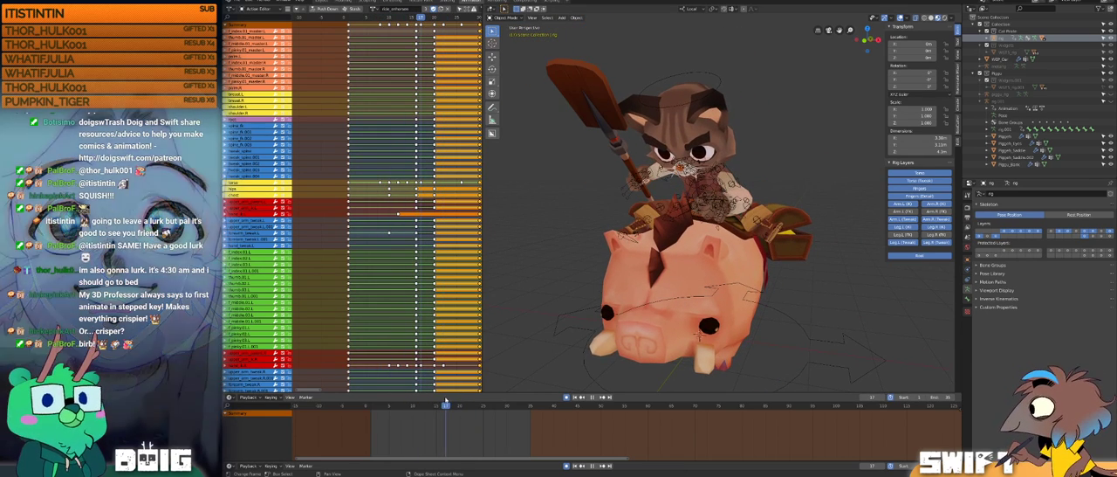
scroll(675, 187, "up", 4)
middle_click_drag(674, 186, 707, 213)
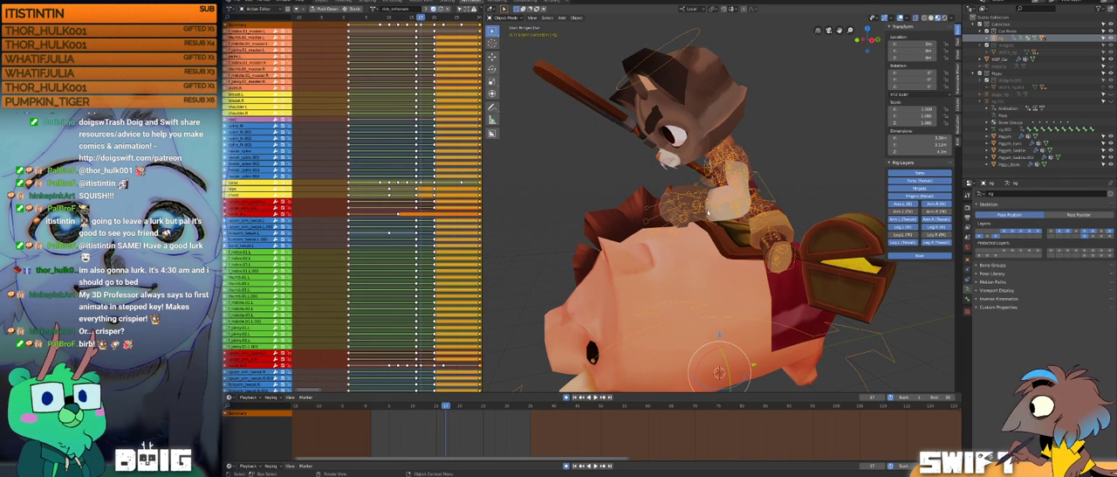
Step: Put the cat's rig in Pose Mode and lower the left hand's control toward the pig along local X at frame 17
left_click(510, 17)
left_click(517, 41)
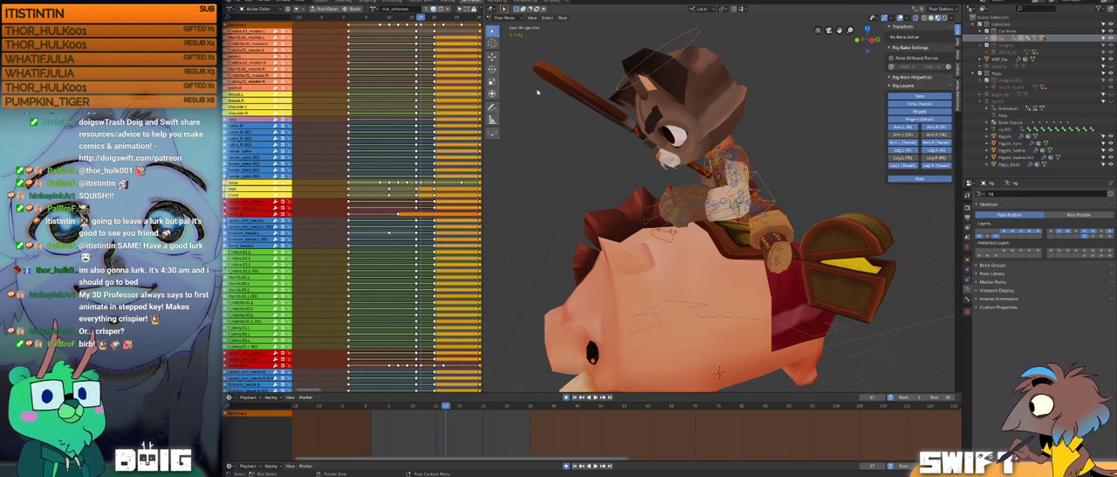
middle_click_drag(748, 206, 705, 199)
scroll(690, 217, "up", 3)
left_click(695, 224)
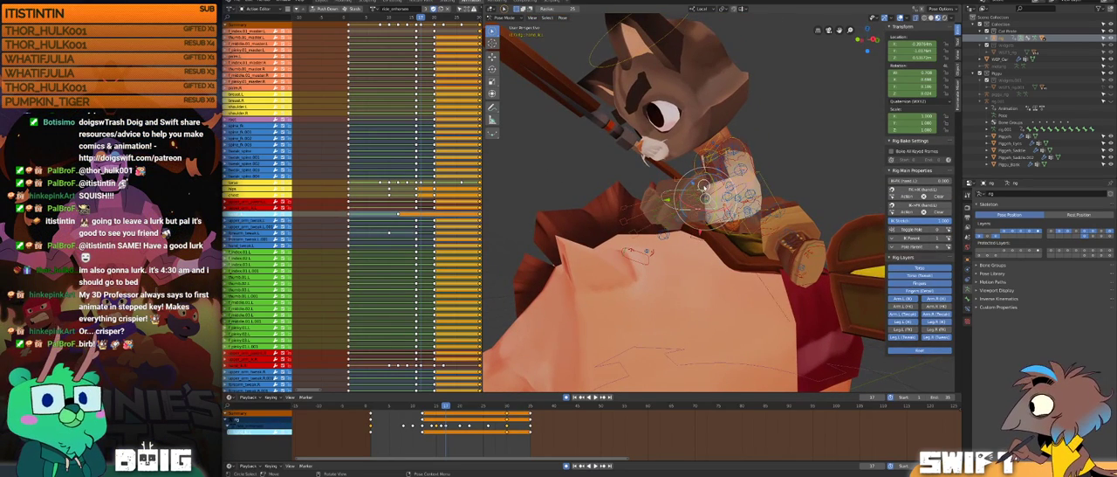
key("g")
key("x")
left_click(682, 240)
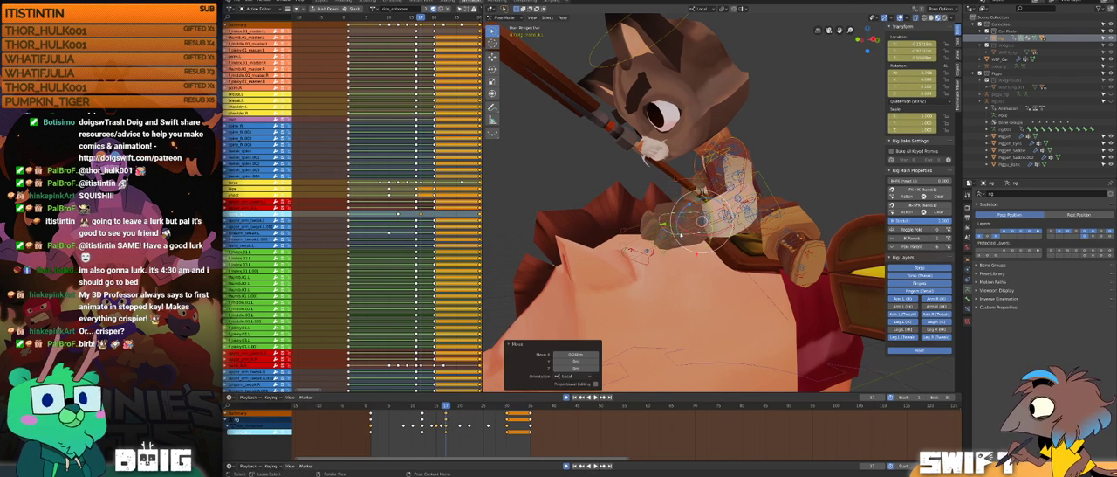
Step: Select the left hand control's keyframes in the mounting action and set their interpolation to Linear
mouse_move(446, 406)
left_mouse_down()
mouse_move(415, 407)
mouse_move(447, 393)
left_mouse_up()
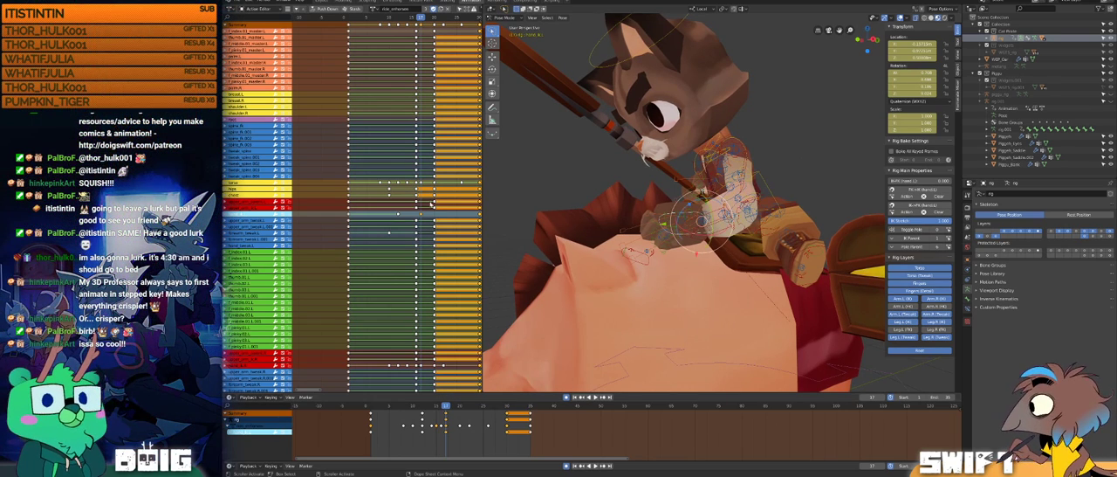
left_click(420, 215)
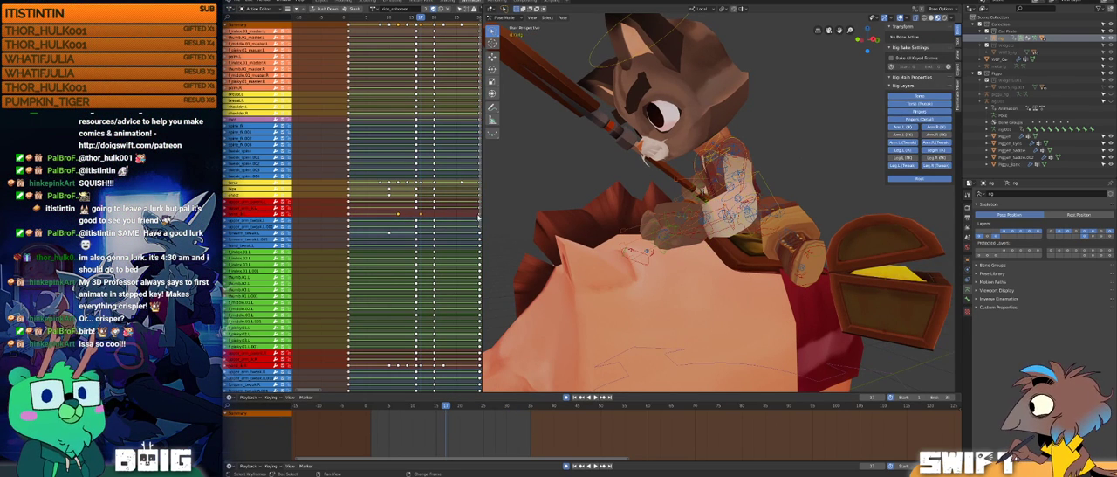
middle_click_drag(460, 215, 419, 229)
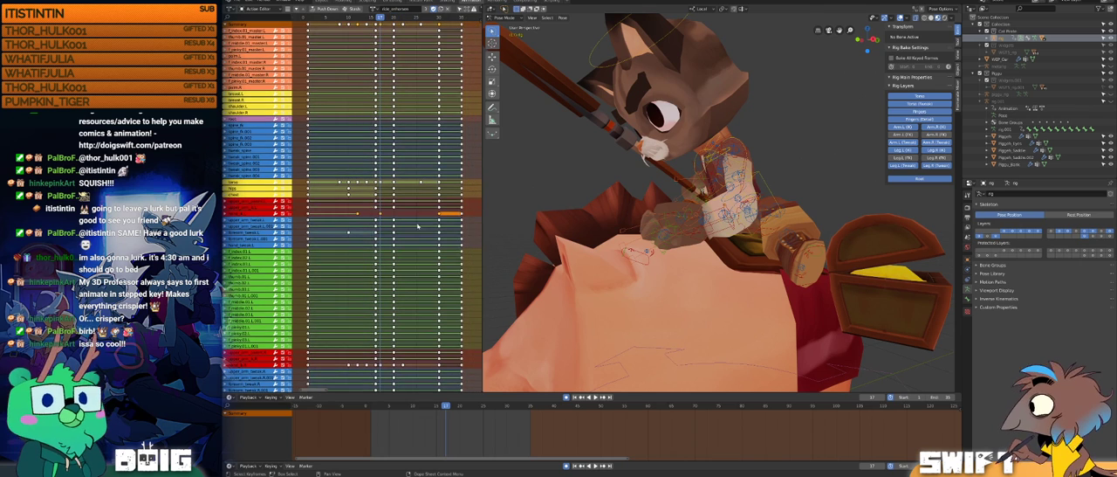
key("t")
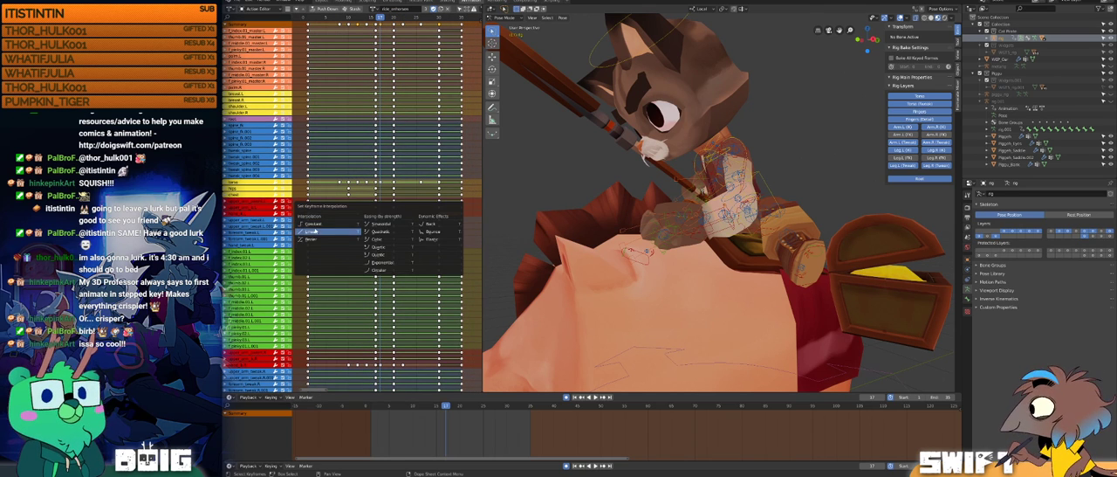
left_click(316, 231)
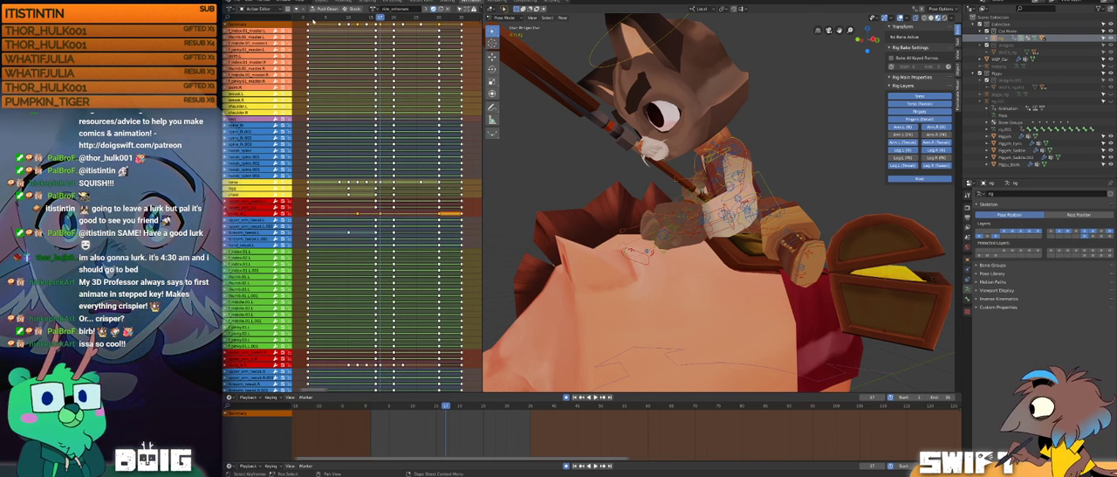
Step: Play back the mounting animation and reposition the cat's left hand control against the pig's head at frame 17
key("space")
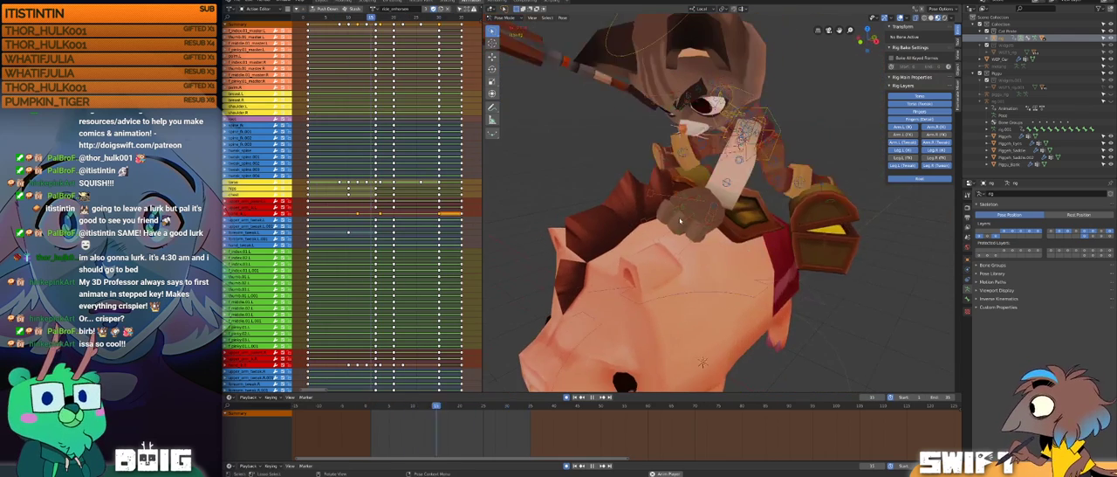
middle_click_drag(692, 249, 714, 229)
left_click(701, 260)
left_click_drag(681, 206, 675, 204)
middle_click_drag(685, 220, 714, 213)
key("g")
left_click(742, 218)
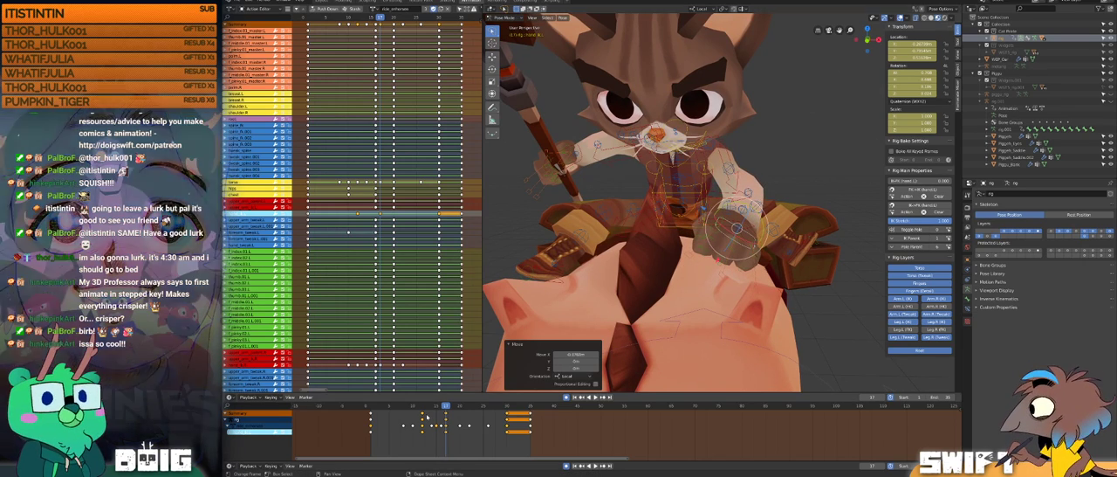
Step: Retime the left hand control's keyframes in the mounting action, checking the hand at frames 10, 16 and 19
mouse_move(445, 405)
left_mouse_down()
mouse_move(423, 407)
mouse_move(442, 405)
left_mouse_up()
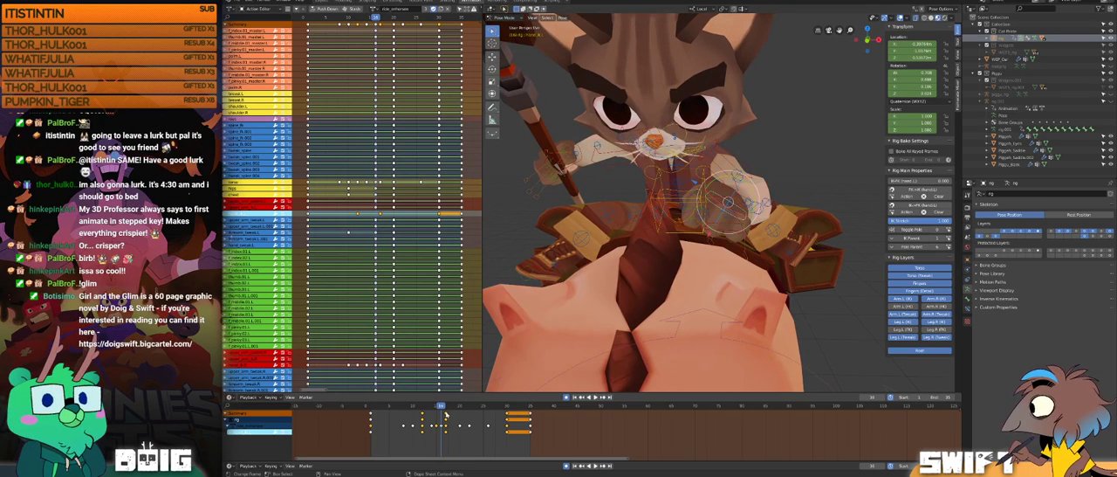
left_click(446, 426)
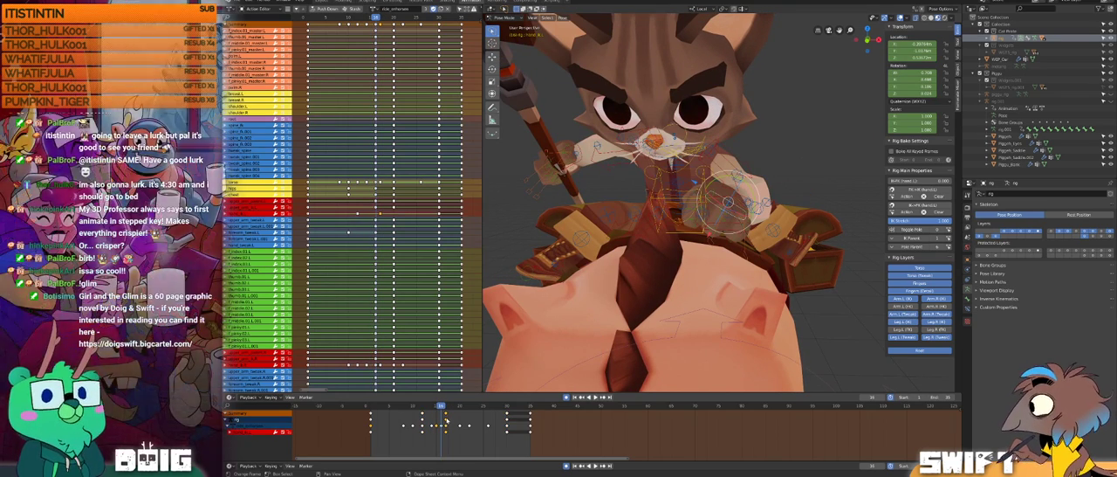
key("g")
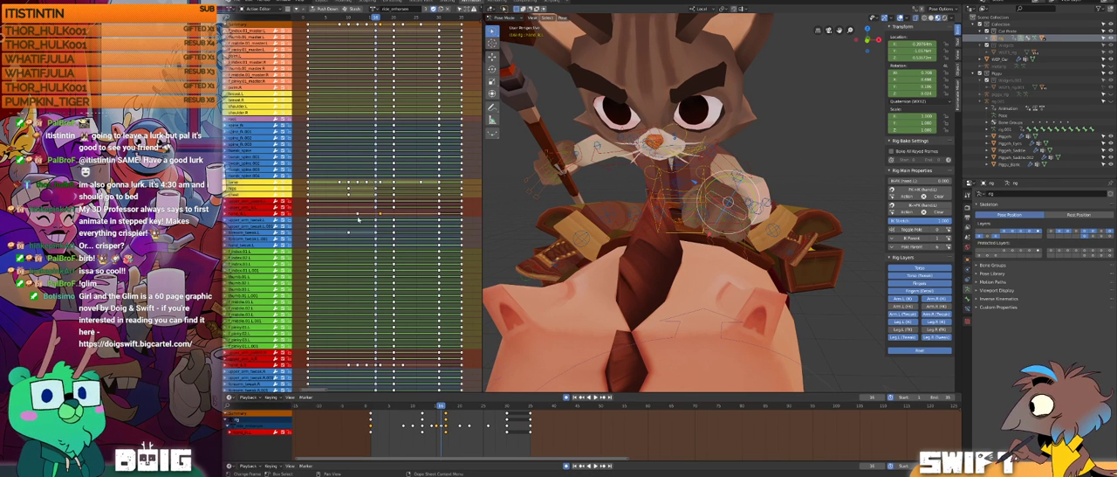
left_click_drag(388, 407, 411, 394)
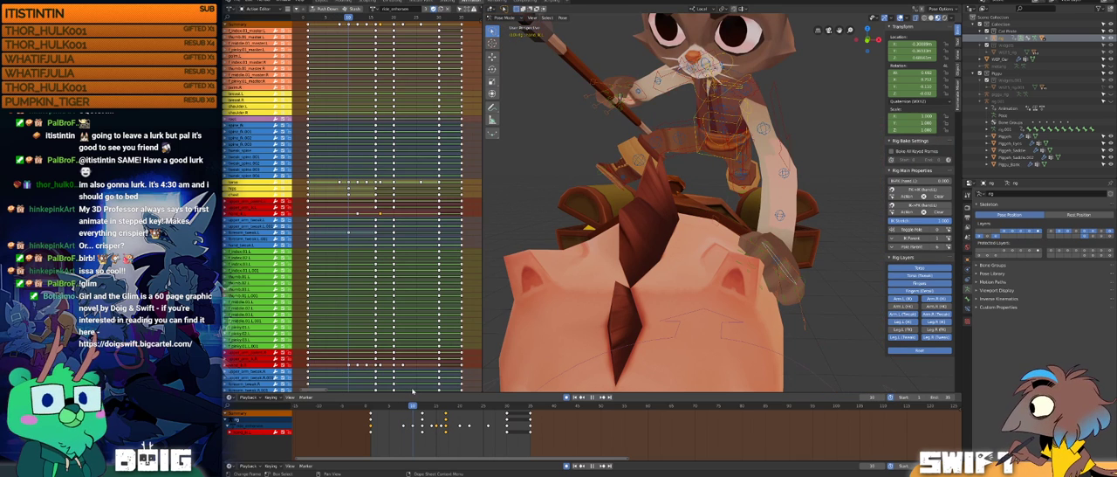
left_click(357, 214)
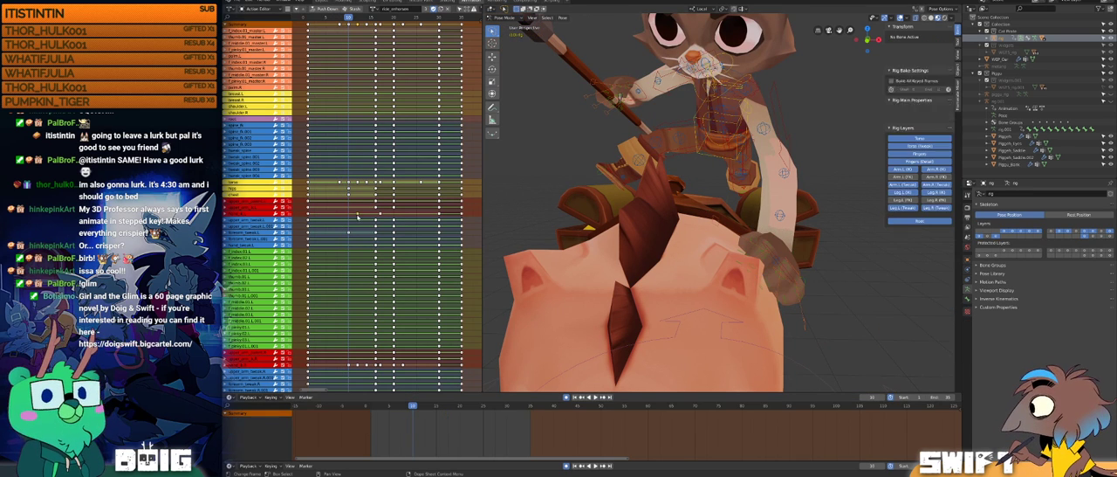
key("s")
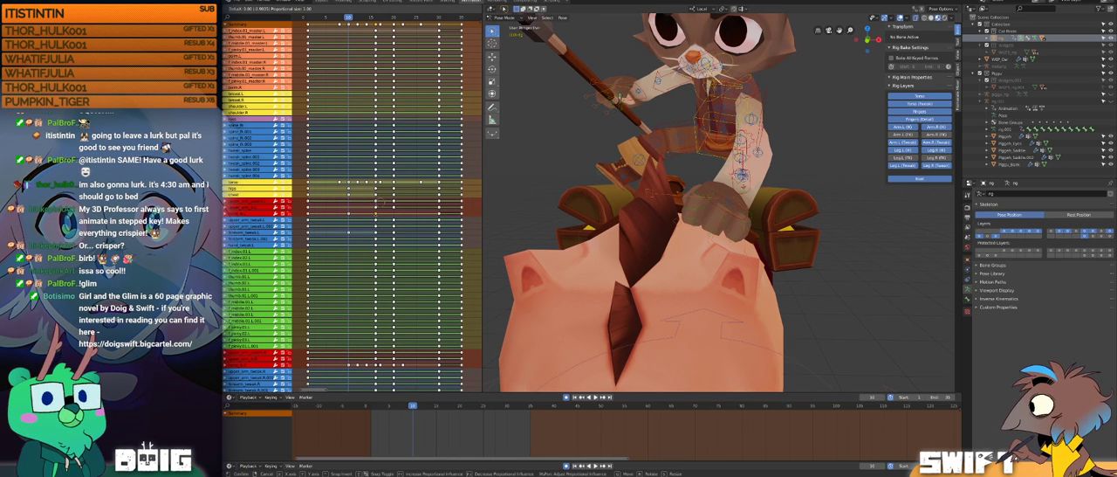
left_click_drag(412, 405, 451, 397)
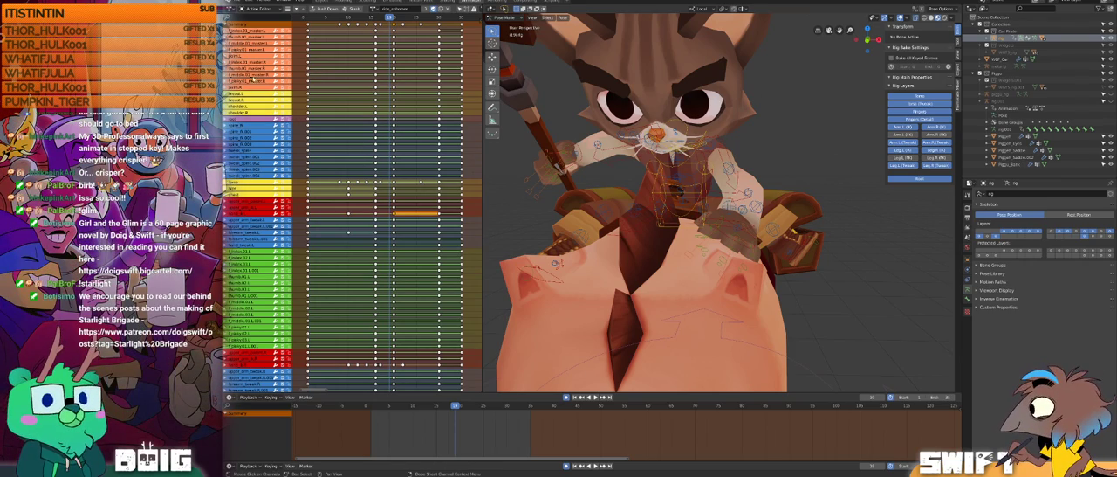
scroll(257, 231, "down", 10)
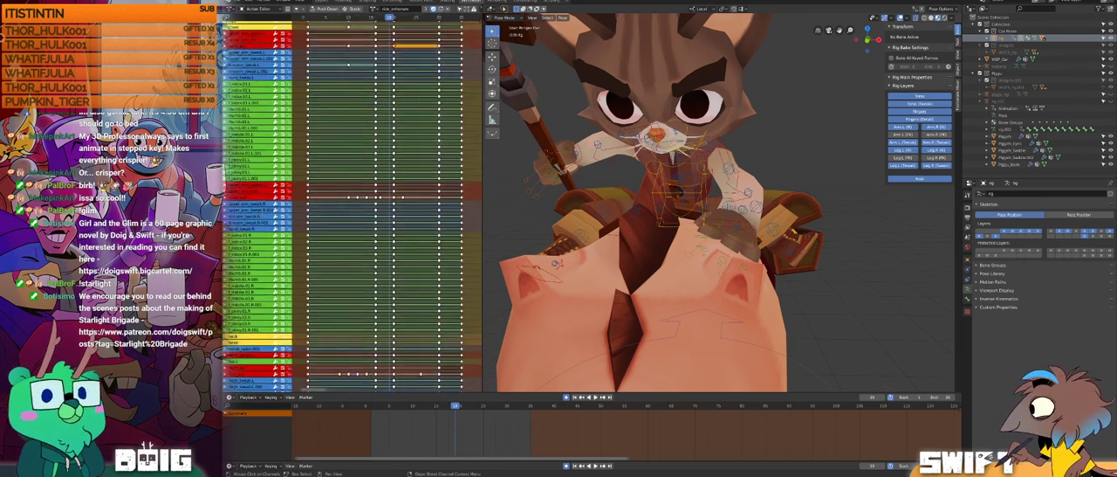
Step: Look through the mounting action's keyframes and play it from the front to examine the cat's hands against the pig
scroll(312, 94, "down", 10)
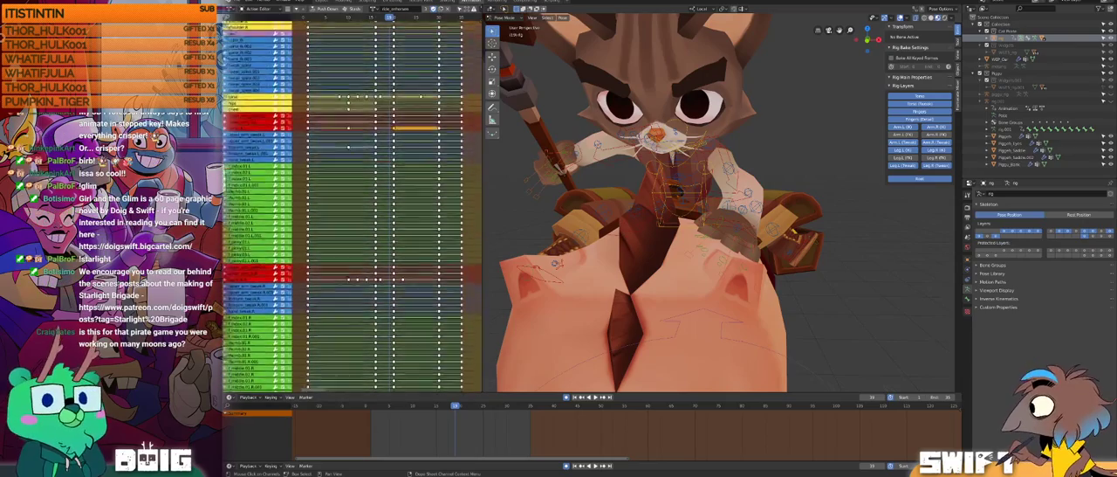
middle_click_drag(313, 96, 318, 95)
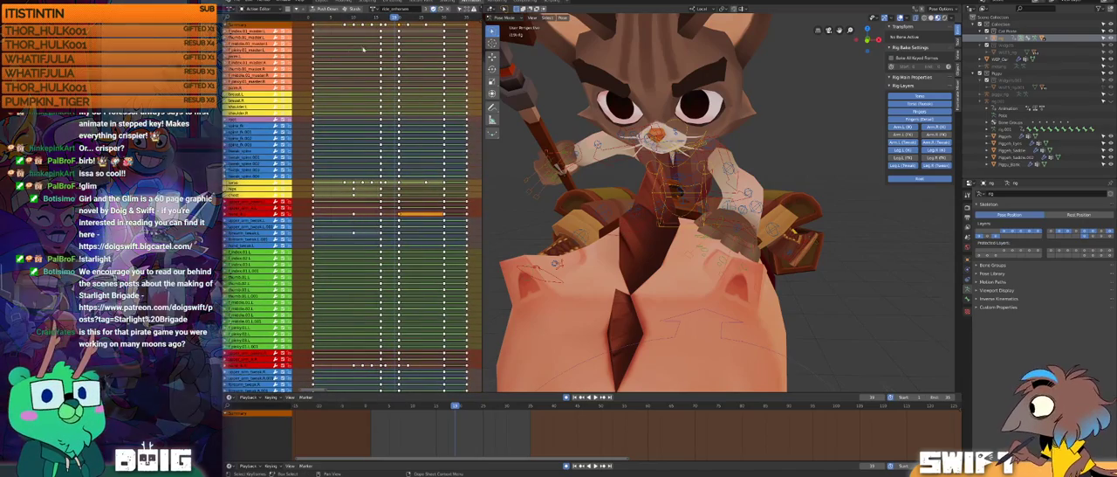
middle_click_drag(392, 149, 388, 260)
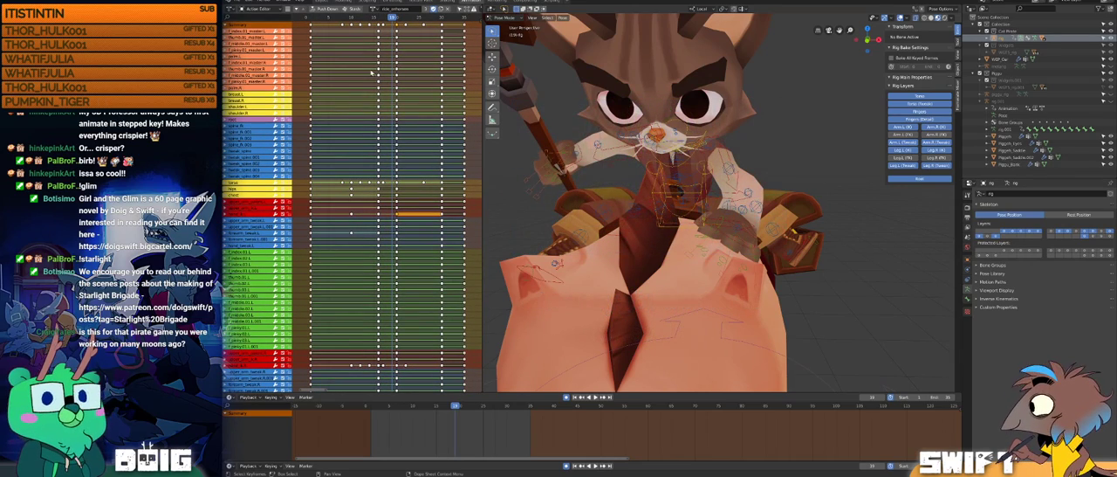
key("space")
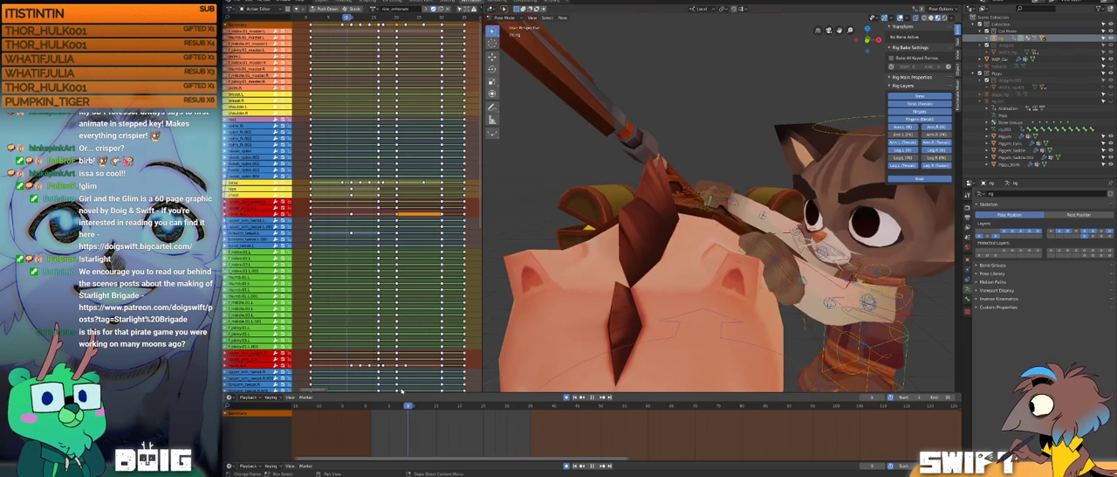
middle_click_drag(728, 180, 723, 223, "ctrl")
middle_click_drag(723, 223, 642, 225)
left_click_drag(374, 408, 368, 362)
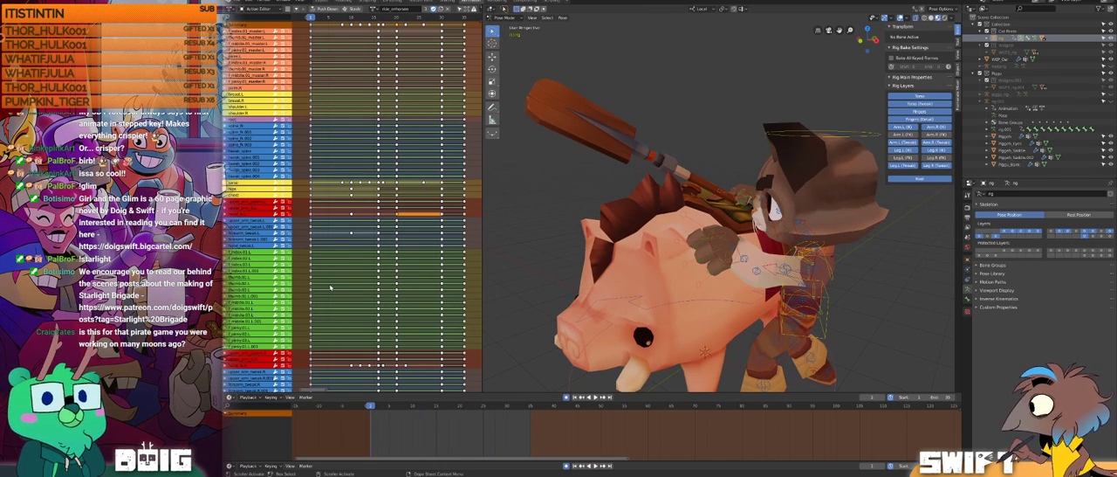
Step: Play the mounting animation repeatedly from its opening frames, examining the cat's climb onto the pig from the front, side and rear
key("space")
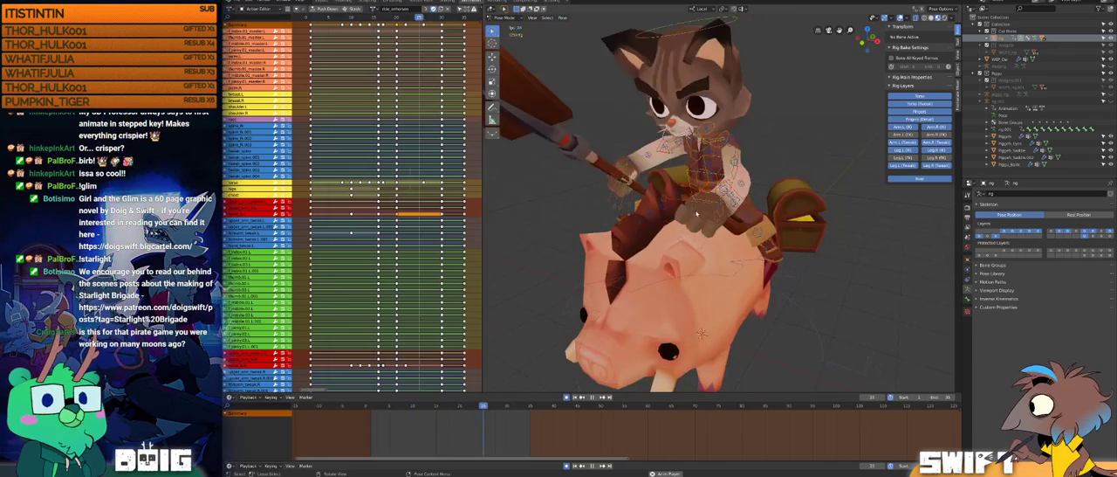
middle_click_drag(689, 228, 730, 220)
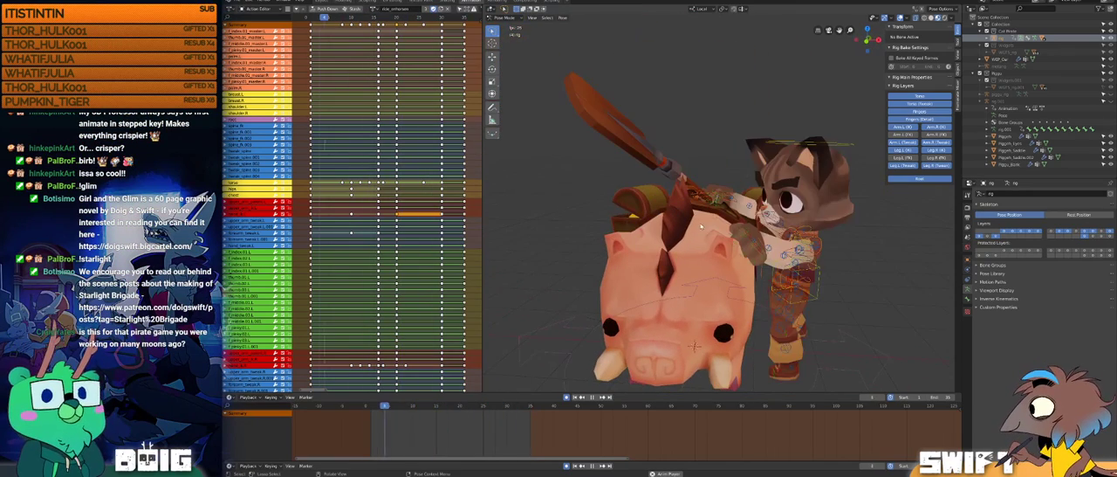
key("space")
left_click_drag(382, 406, 374, 407)
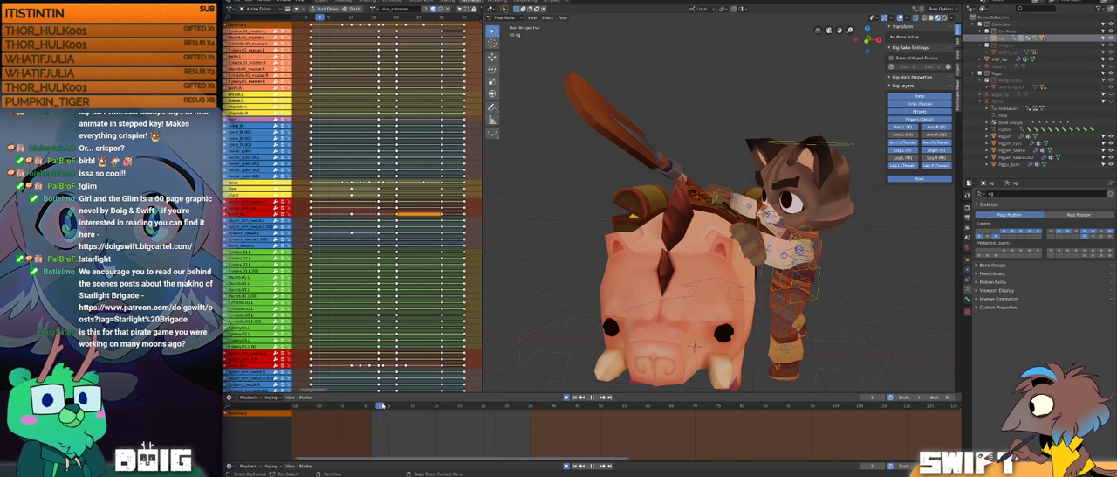
key("space")
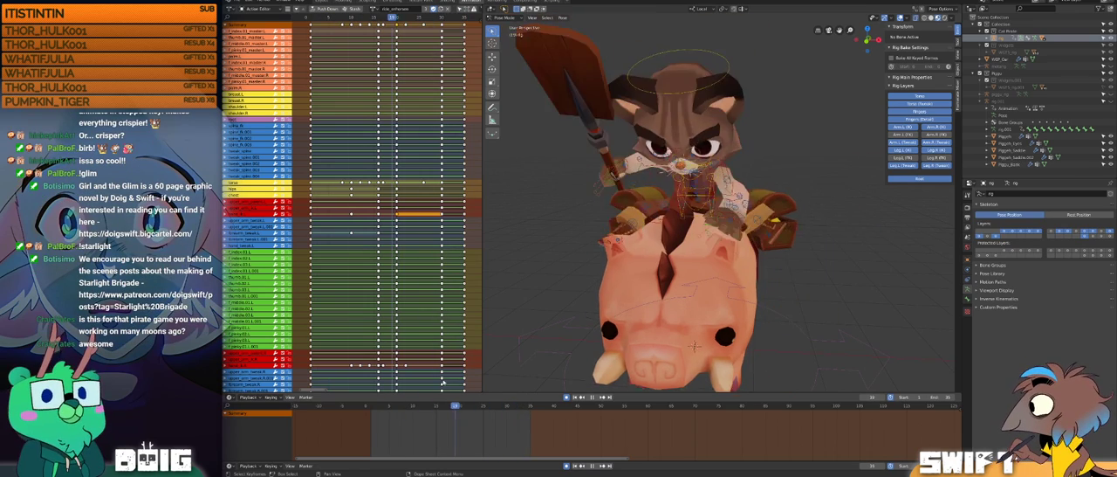
left_click_drag(376, 376, 379, 399)
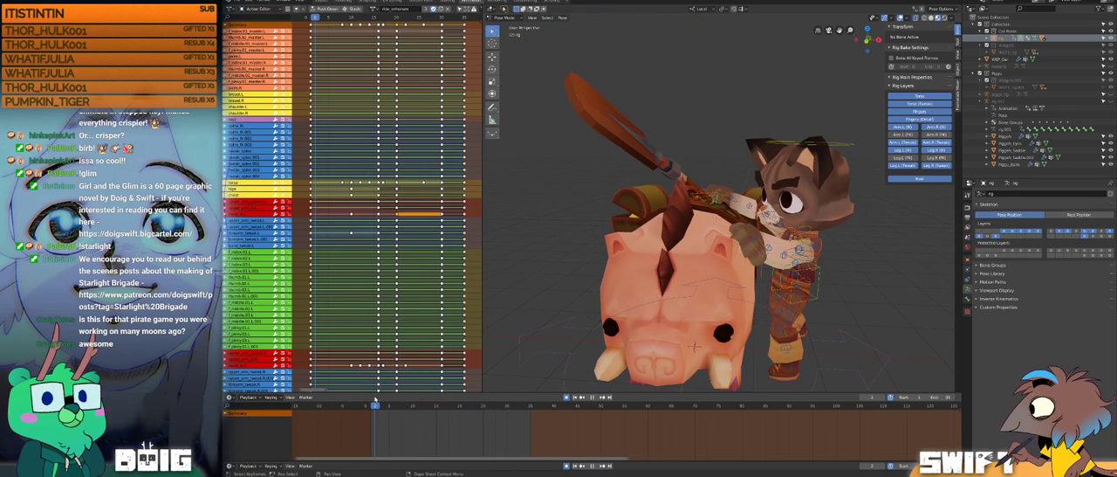
middle_click_drag(701, 228, 690, 211)
key("space")
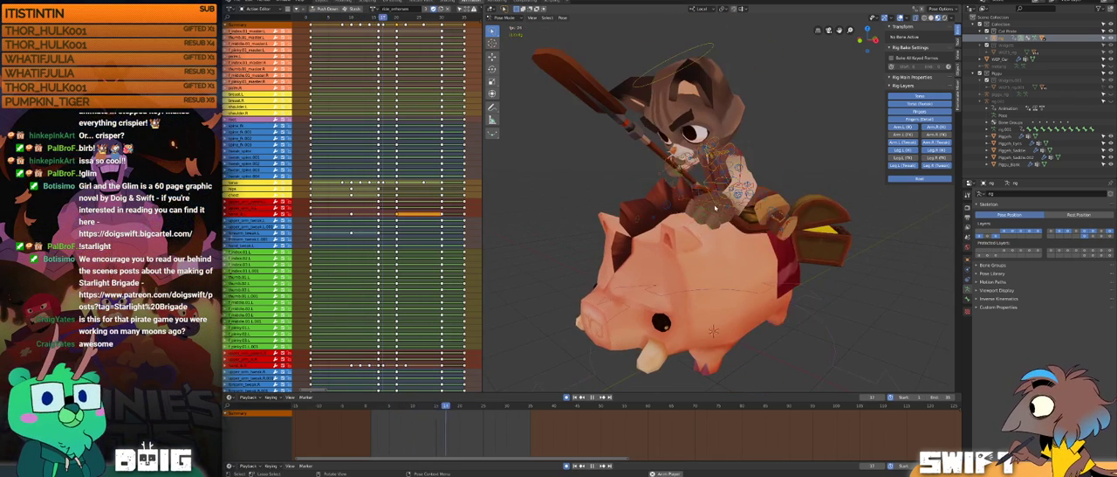
key("space")
key("space")
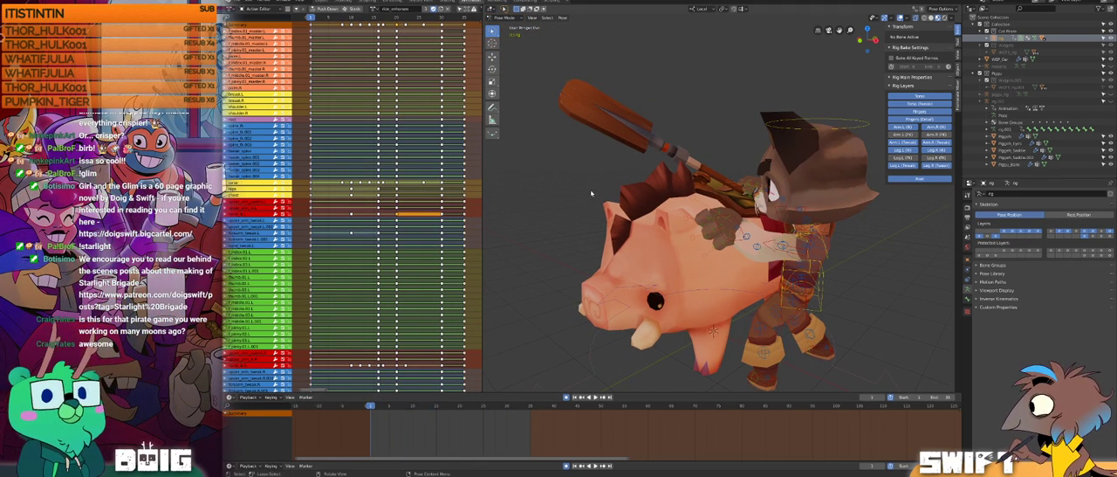
middle_click_drag(711, 234, 746, 225)
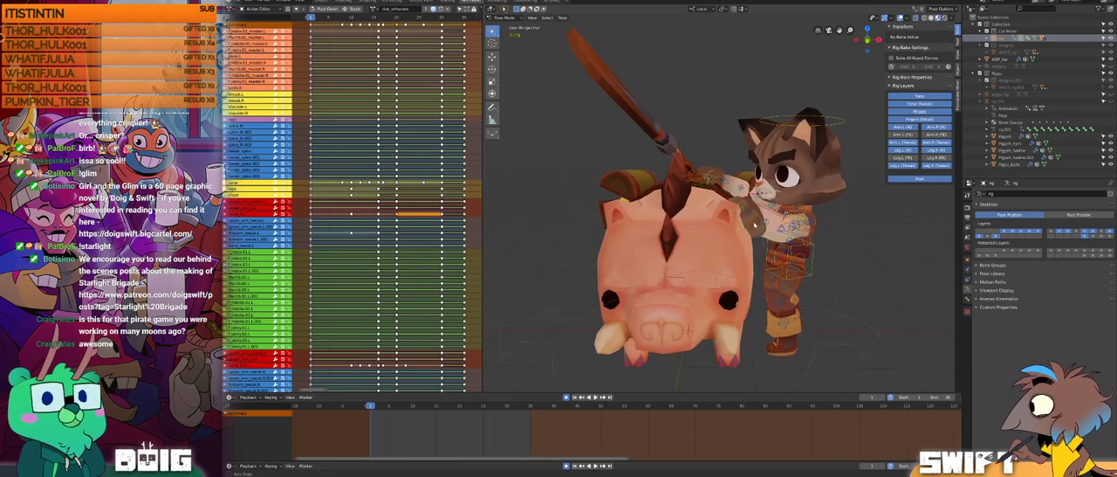
key("space")
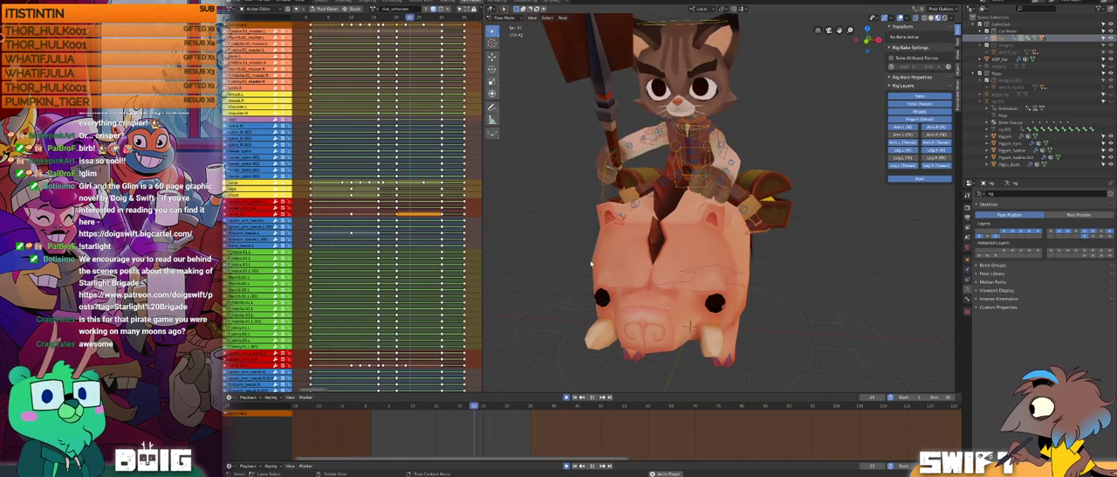
middle_click_drag(749, 215, 642, 214)
Step: Select the cat's right hand control and scrub through the opening frames to examine the pose before the jump
left_click(629, 224)
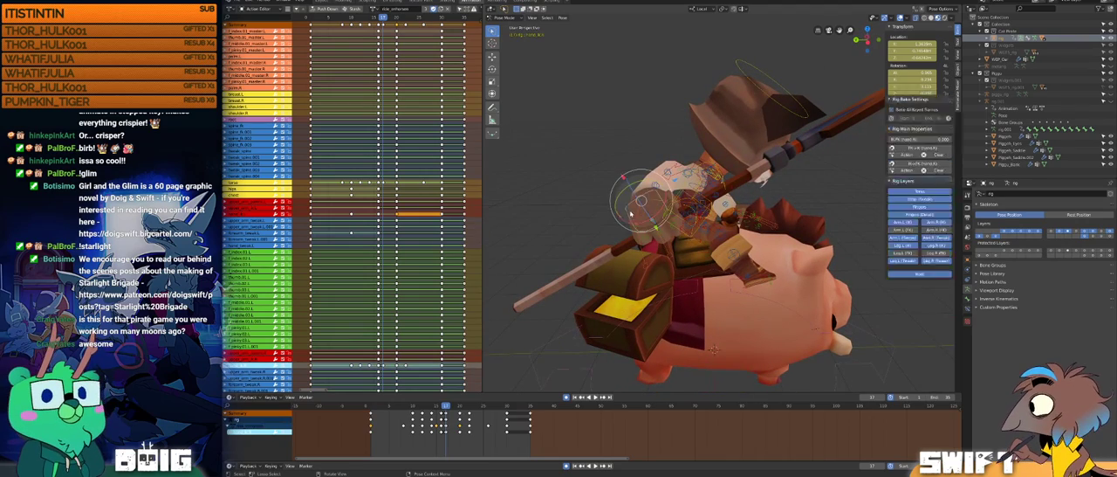
mouse_move(385, 406)
left_mouse_down()
mouse_move(427, 400)
mouse_move(368, 395)
left_mouse_up()
middle_click_drag(604, 318, 630, 221)
key("space")
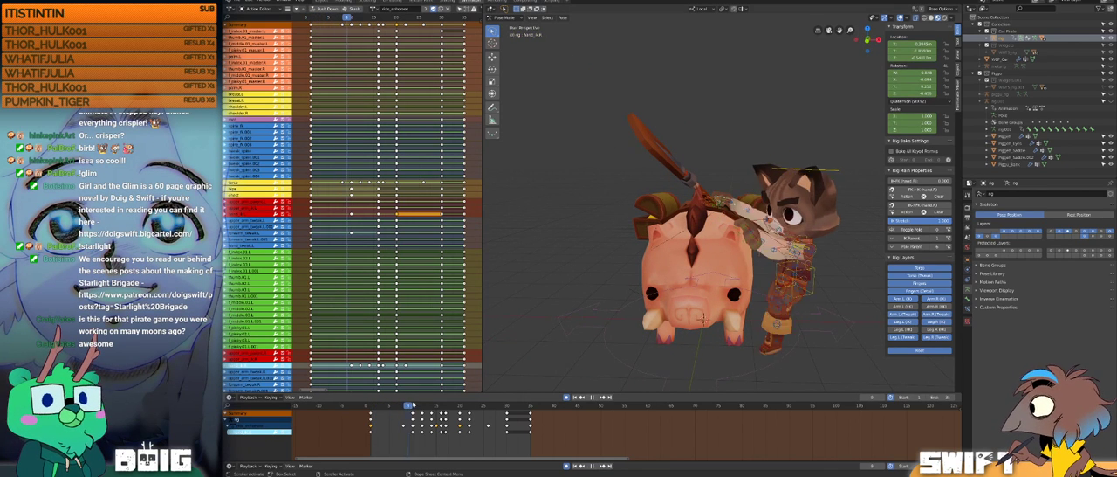
left_click_drag(405, 403, 400, 402)
scroll(800, 240, "up", 1)
middle_click_drag(800, 241, 768, 242)
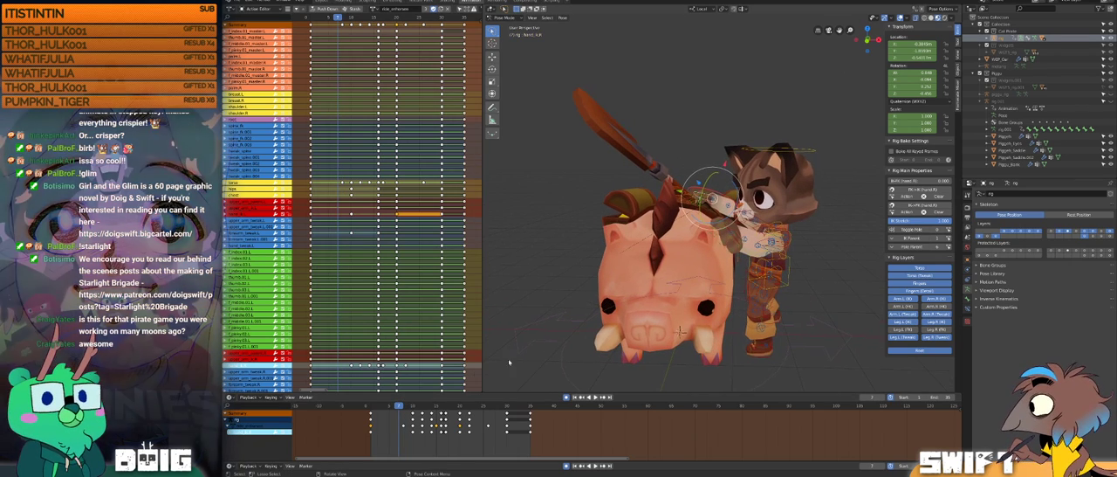
Step: Select the cat's torso control at frame 8 and shift it slightly along local Y beside the pig
left_click_drag(402, 403, 404, 402)
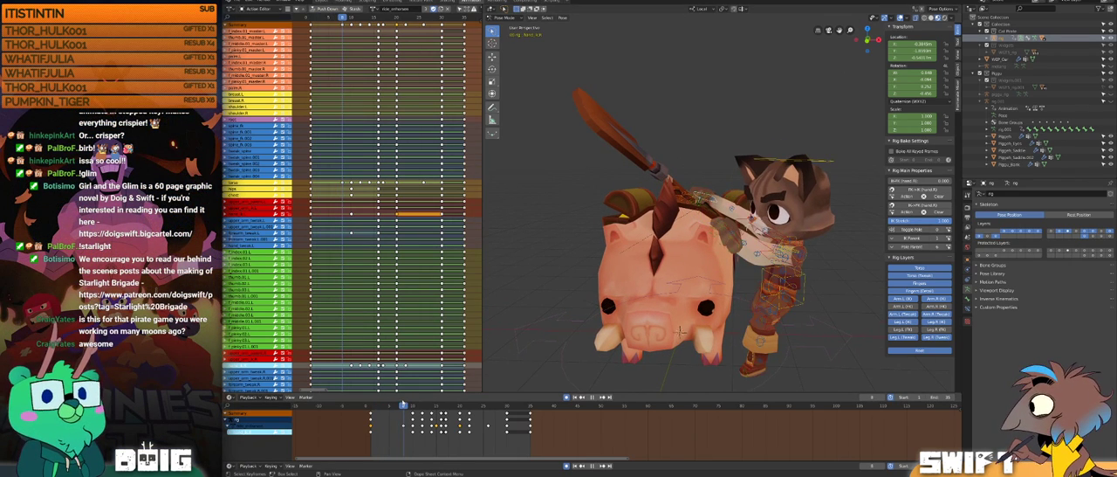
middle_click_drag(812, 306, 755, 284)
scroll(764, 296, "up", 1)
left_click(769, 294)
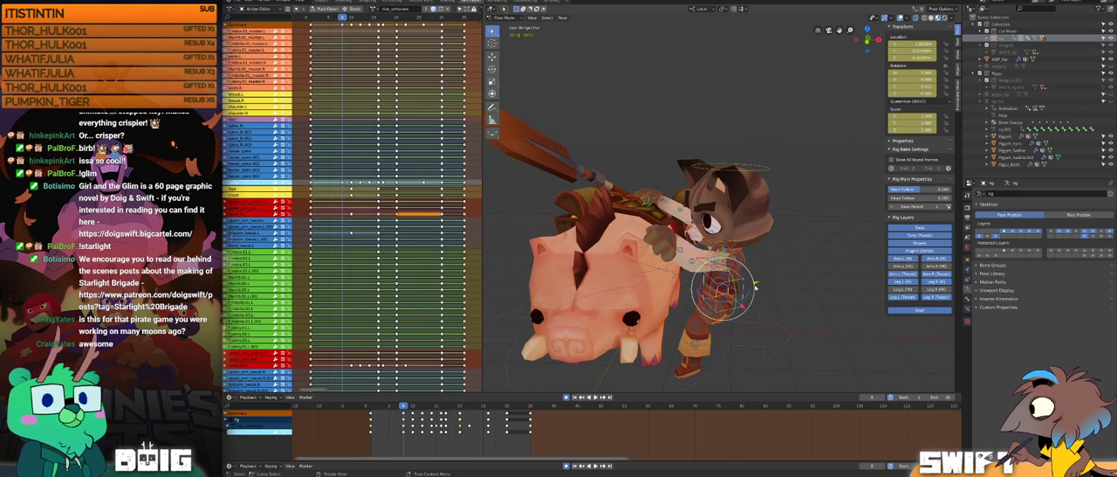
left_click_drag(756, 282, 765, 281)
middle_click_drag(764, 281, 668, 284)
left_click_drag(684, 297, 677, 301)
middle_click_drag(677, 301, 759, 290)
left_click_drag(754, 289, 758, 289)
mouse_move(759, 291)
middle_mouse_down()
mouse_move(776, 294)
mouse_move(738, 288)
middle_mouse_up()
Step: Raise the cat's torso control along local Z at frame 9 and compare the pose with the following frames
left_click_drag(384, 406, 407, 394)
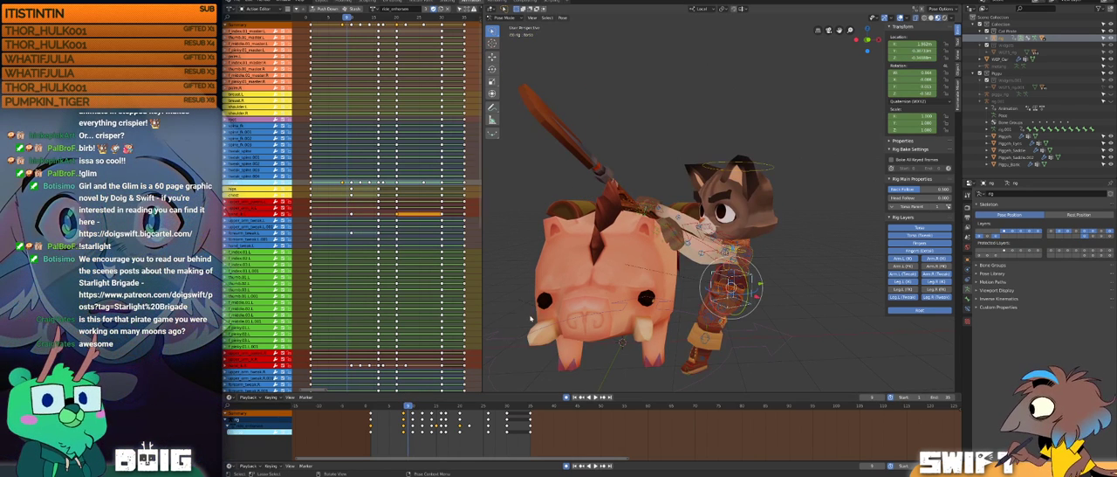
left_click_drag(734, 250, 747, 172)
mouse_move(705, 253)
middle_mouse_down()
mouse_move(682, 233)
mouse_move(638, 253)
mouse_move(716, 248)
mouse_move(689, 245)
middle_mouse_up()
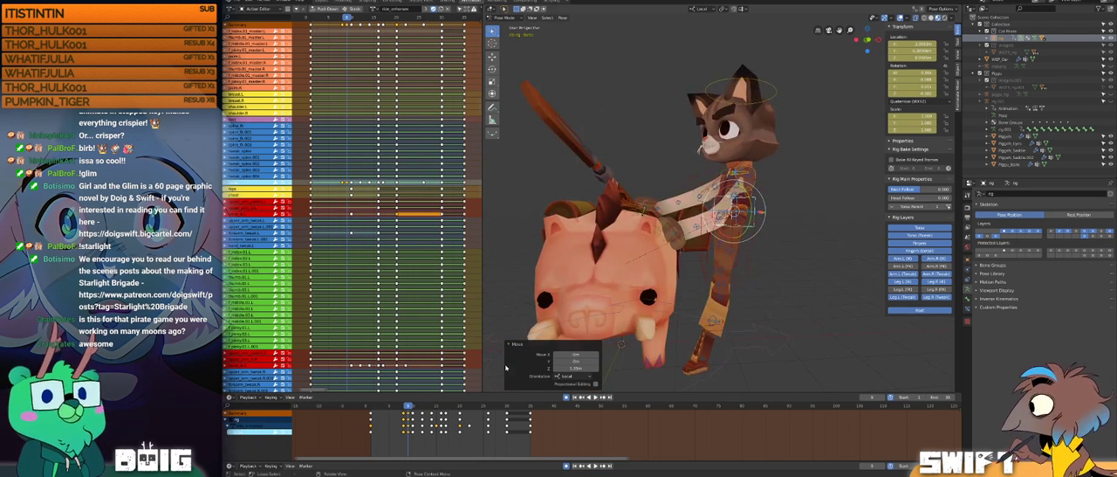
left_click(418, 404)
mouse_move(419, 402)
left_mouse_down()
mouse_move(394, 399)
mouse_move(407, 397)
left_mouse_up()
Step: Rotate the torso control about 25° around local X at frame 9, then refine its position along local Y and Z
mouse_move(745, 204)
middle_mouse_down()
mouse_move(688, 220)
mouse_move(756, 199)
middle_mouse_up()
key("g")
key("r")
left_click(689, 220)
key("g")
key("y")
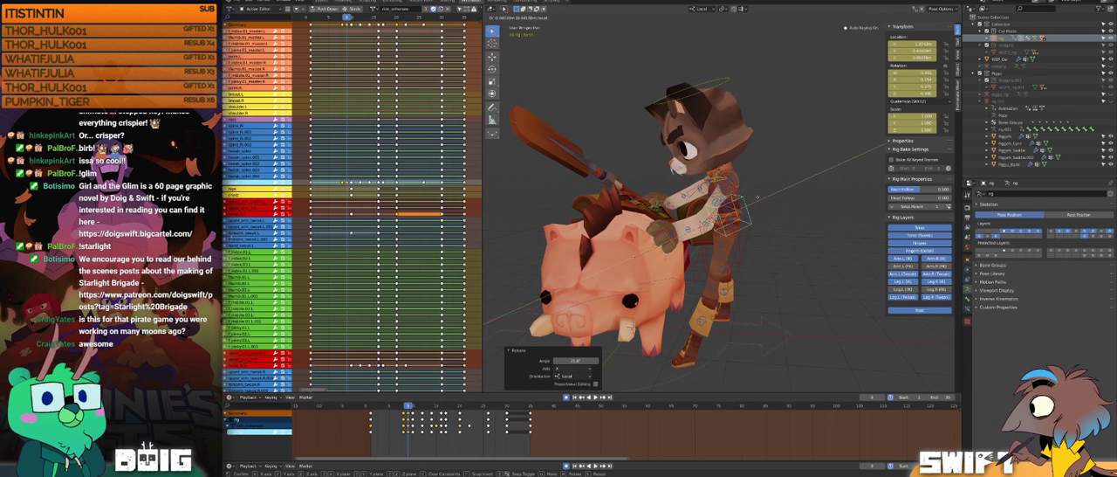
left_click(752, 200)
left_click_drag(717, 183, 716, 176)
left_click(716, 177)
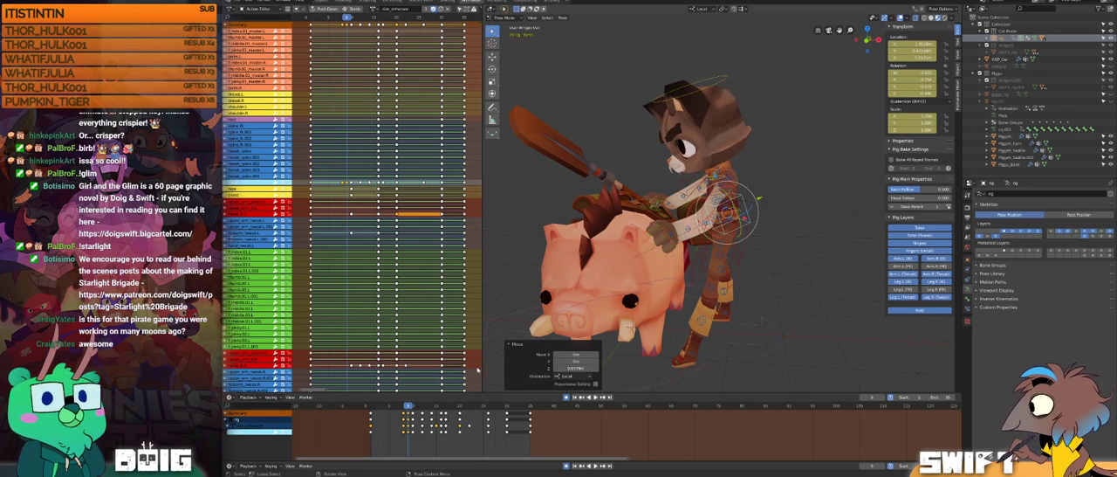
Step: Play back the start of the mounting animation and compare the cat's torso pose between frames 8 and 9
key("space")
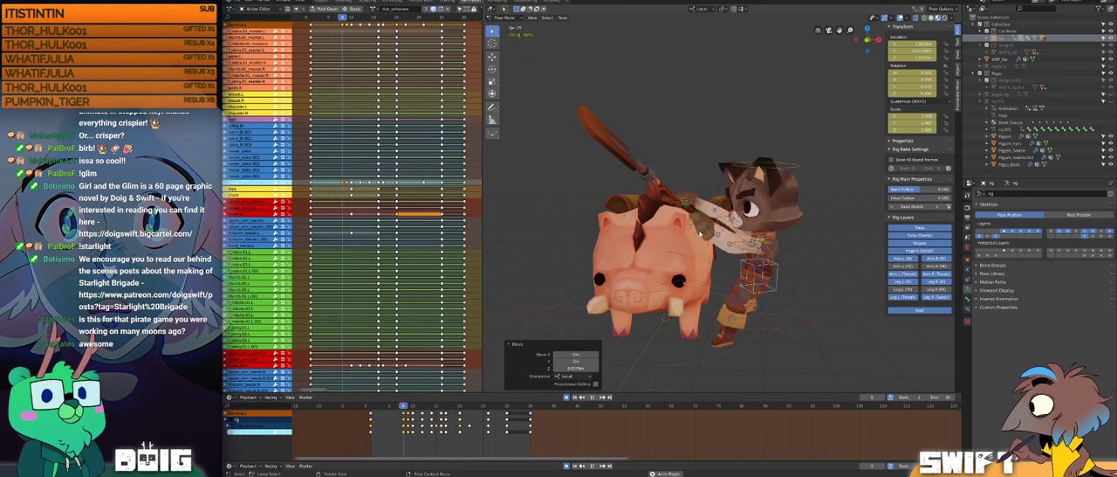
key("space")
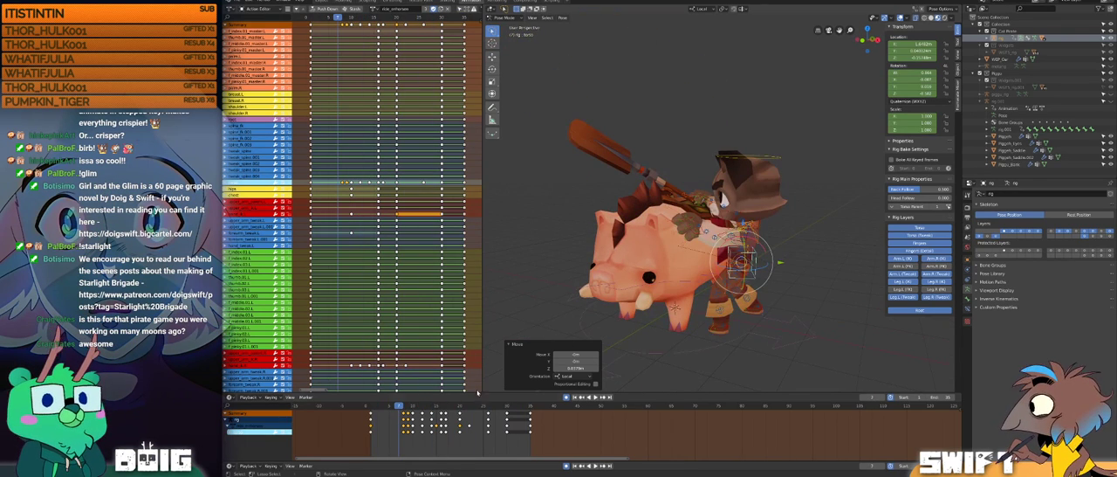
key("space")
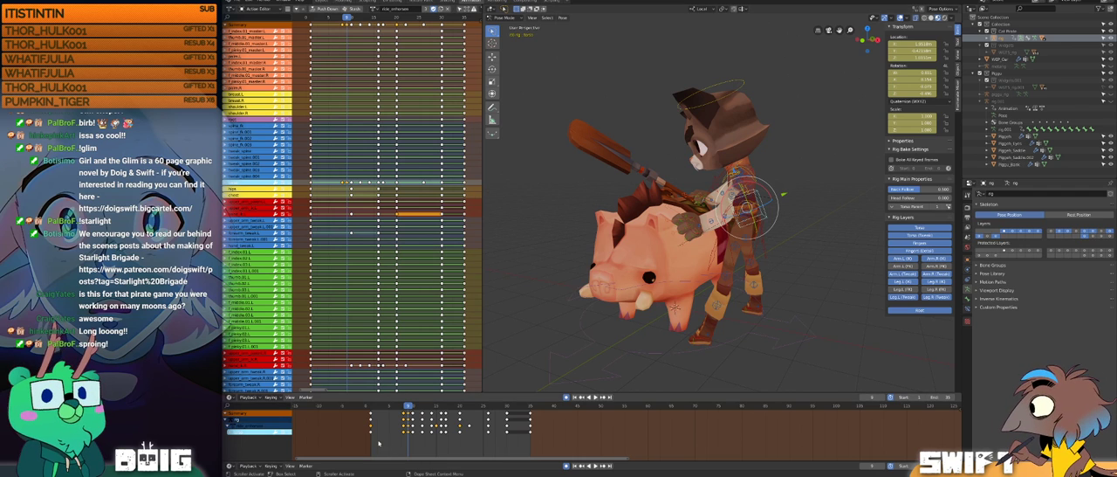
key("space")
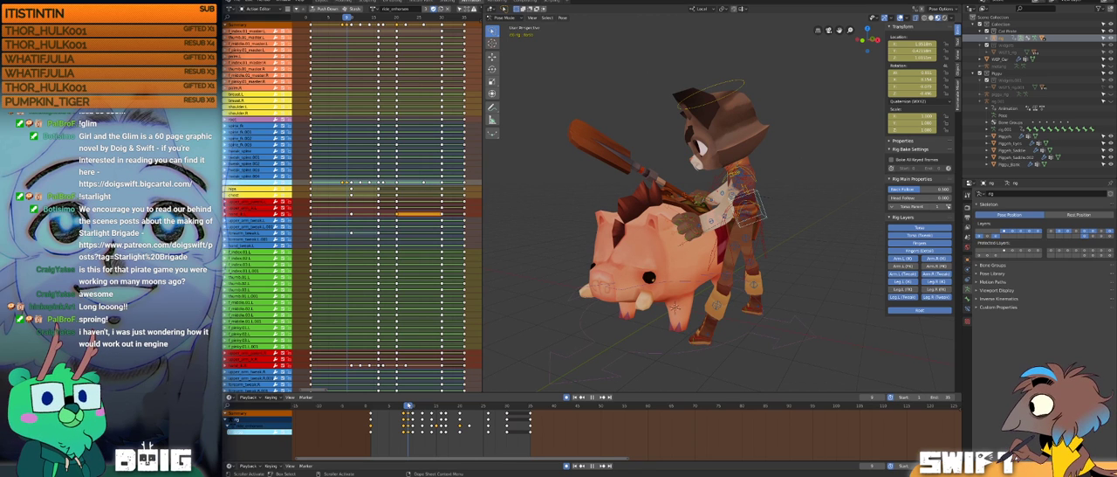
left_click_drag(409, 405, 404, 402)
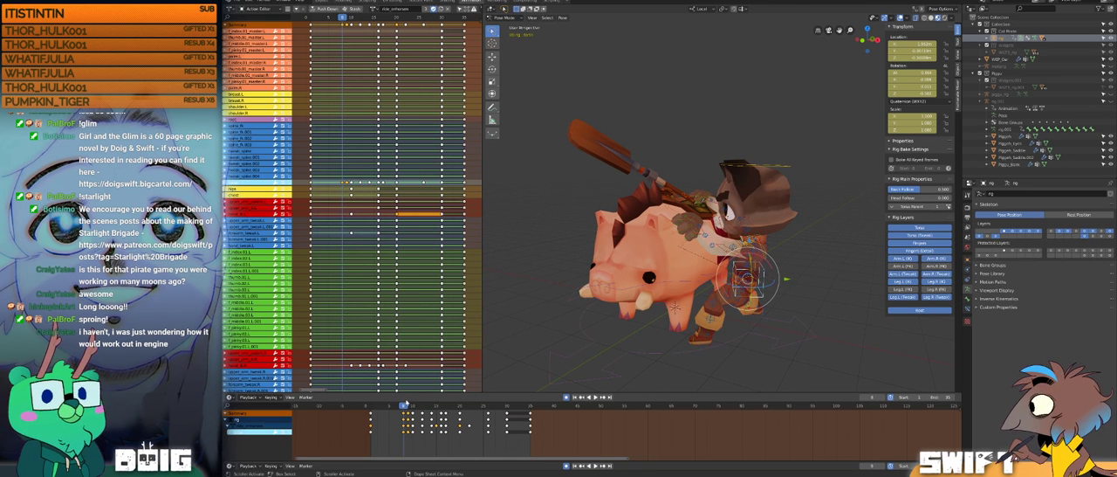
key("space")
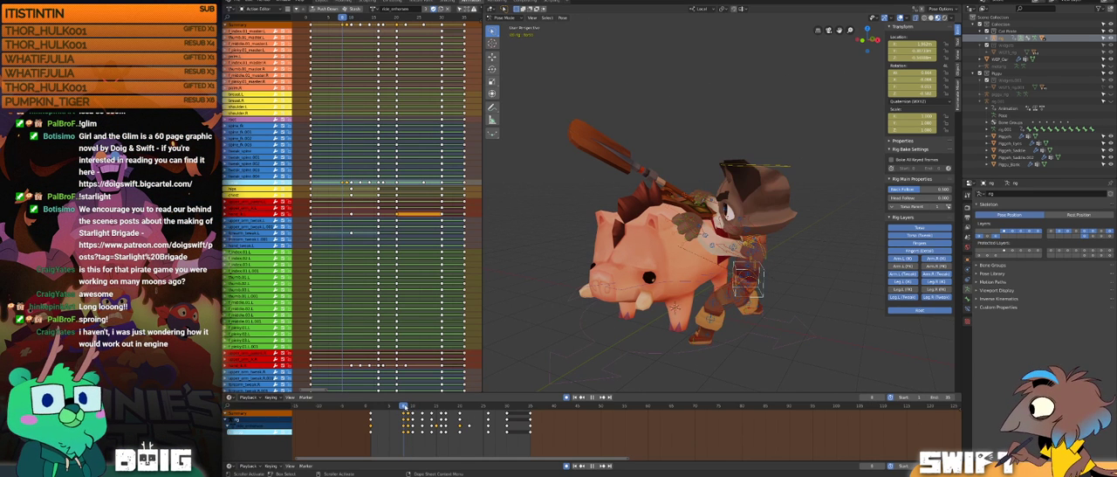
key("space")
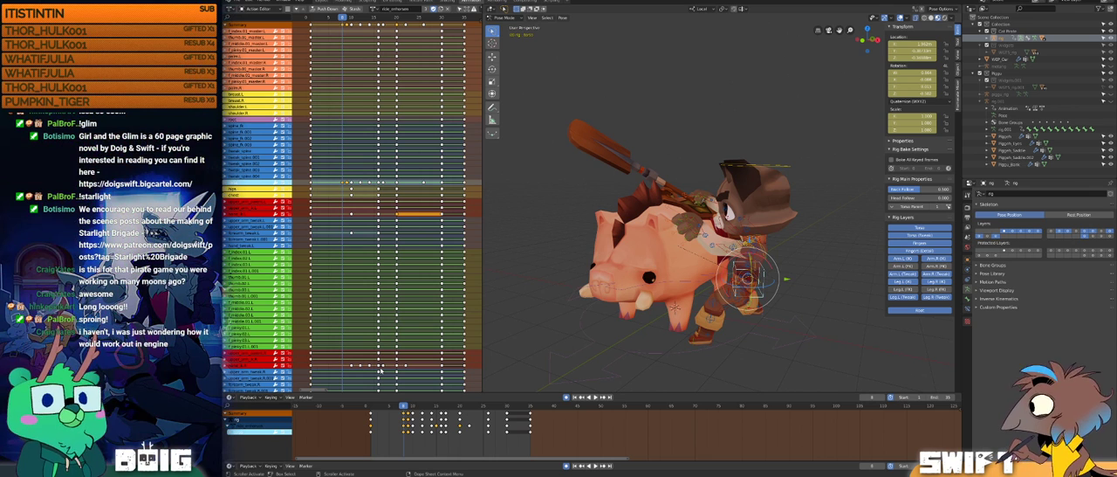
key("space")
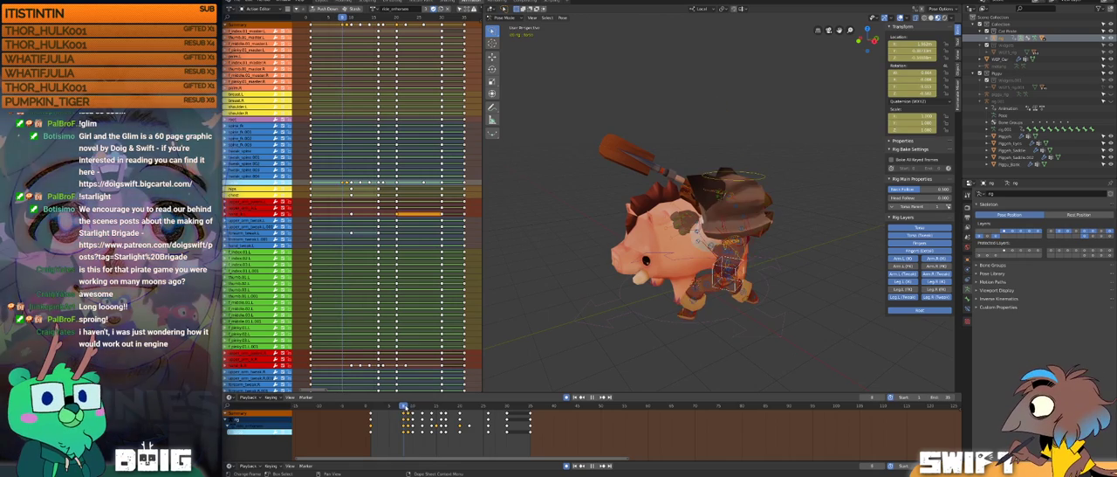
Step: Shift the cat's torso control along local Y at frame 9 and adjust its height along local Z
middle_click_drag(675, 277, 712, 312)
key("g")
key("x")
left_click(688, 261)
key("g")
key("z")
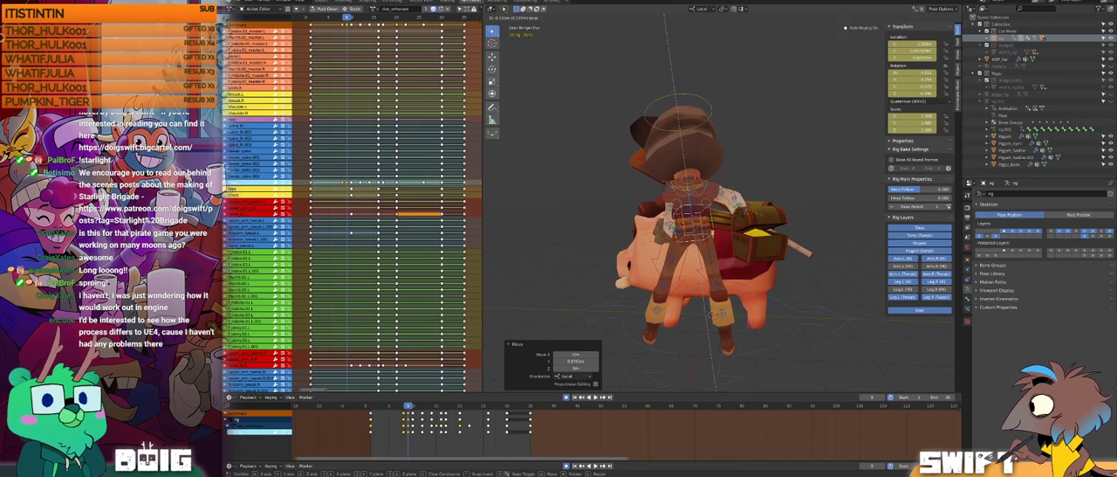
left_click(709, 271)
Step: Fine-tune the torso control's sideways and vertical position at frame 9 along local X and Z, checking it from the front
key("g")
key("z")
left_click(660, 233)
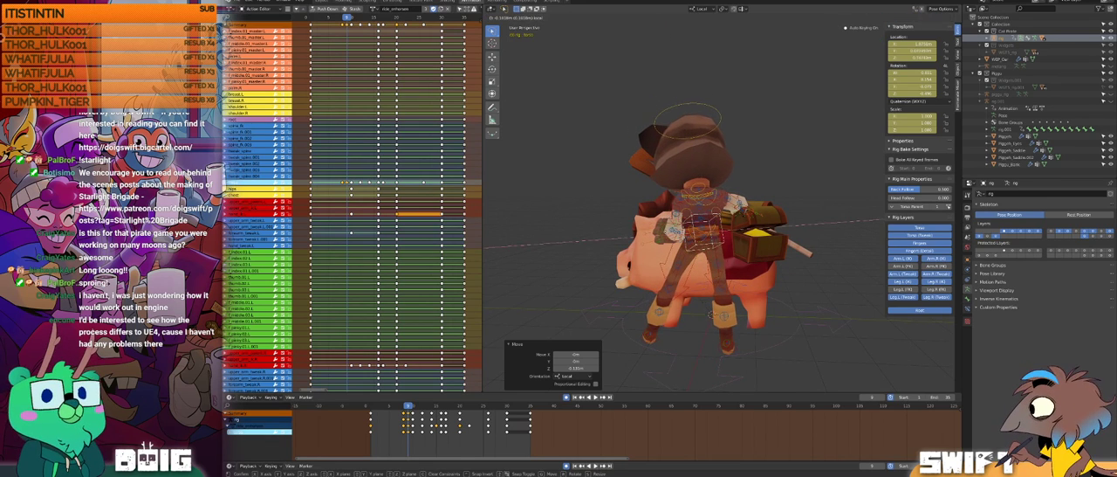
key("g")
key("z")
left_click(642, 226)
middle_click_drag(635, 229, 736, 240)
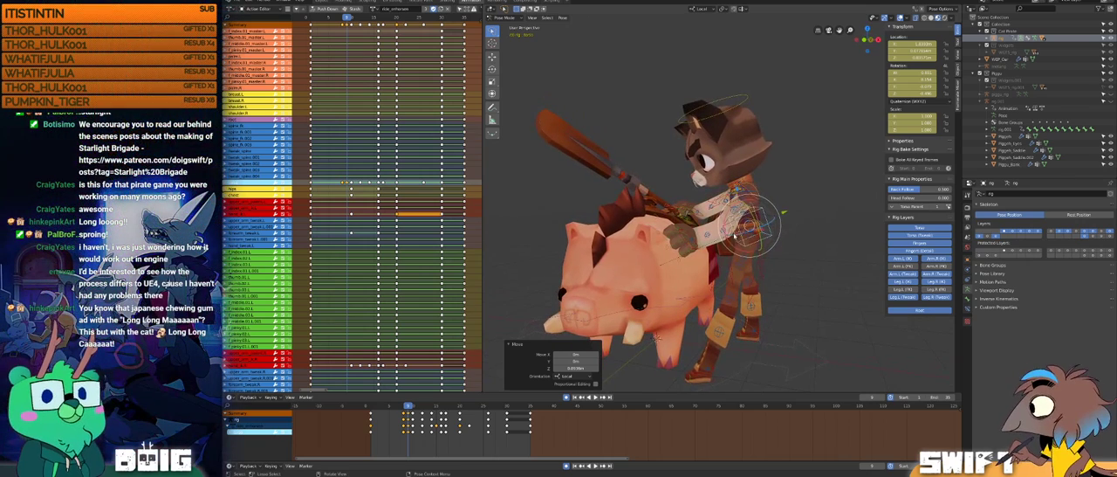
middle_click_drag(656, 338, 656, 325)
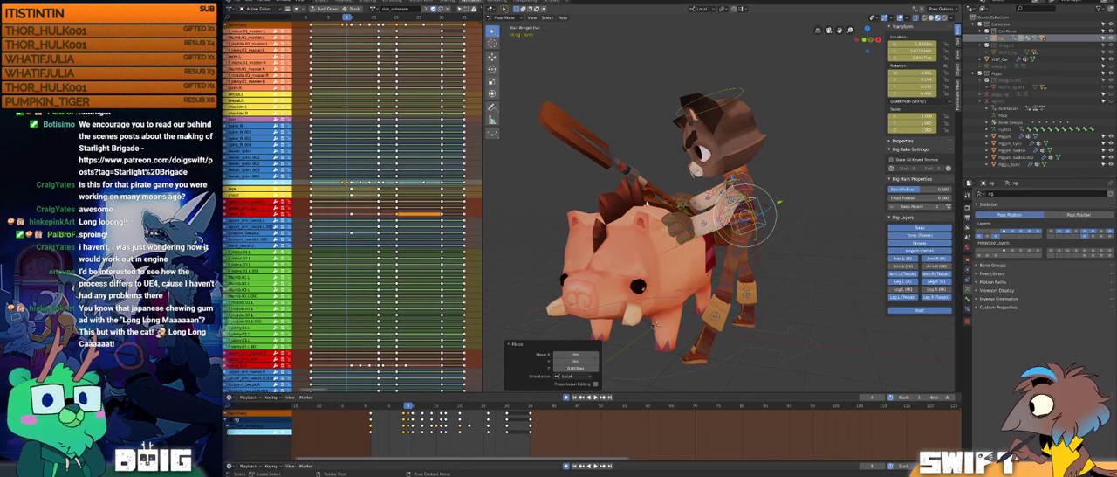
Step: Nudge the cat's torso control along local Z and X at frame 9, checking the pose from the front, side and back
middle_click_drag(673, 280, 667, 274)
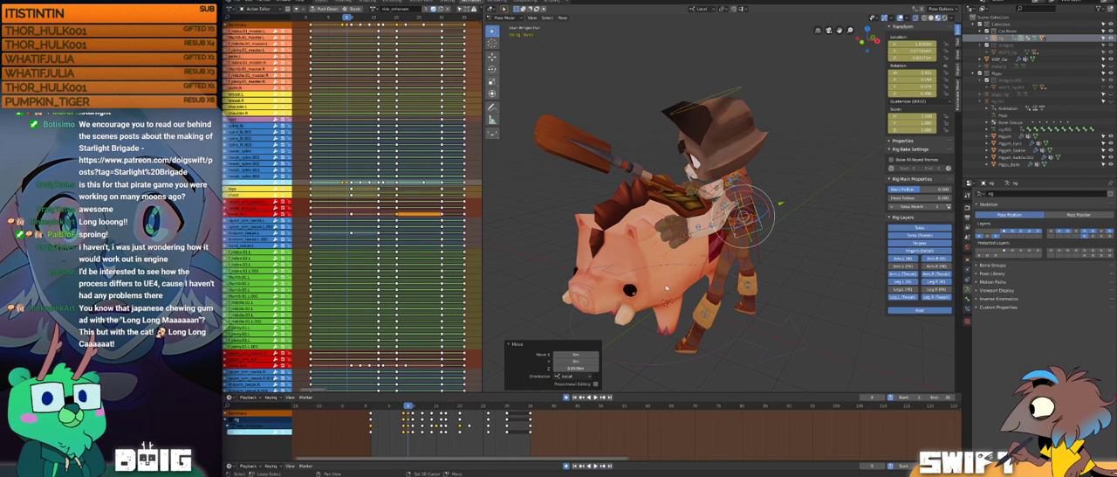
middle_click_drag(668, 274, 642, 292)
left_click_drag(712, 186, 714, 195)
middle_click_drag(713, 195, 784, 212)
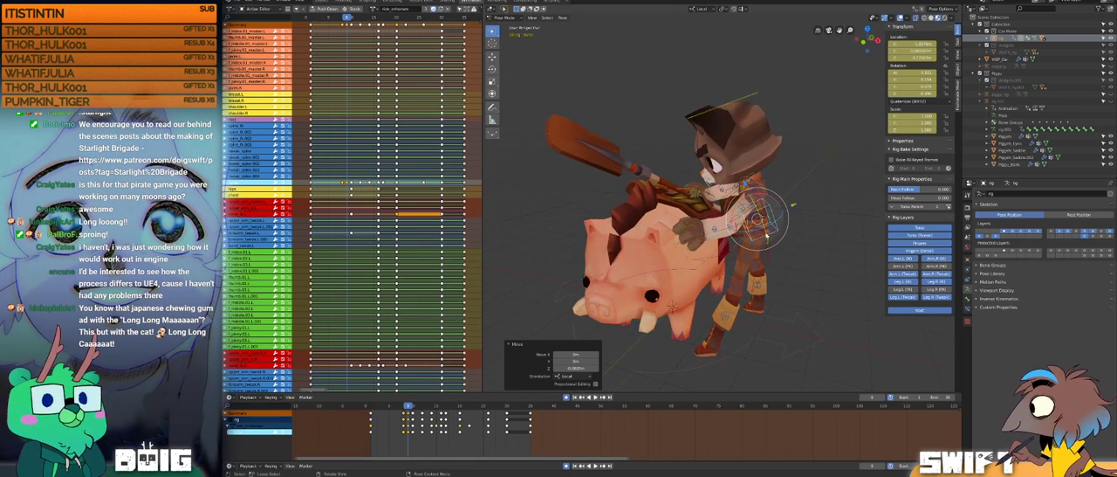
left_click_drag(793, 208, 776, 212)
middle_click_drag(776, 212, 710, 192)
left_click_drag(708, 183, 707, 177)
middle_click_drag(709, 231, 703, 222)
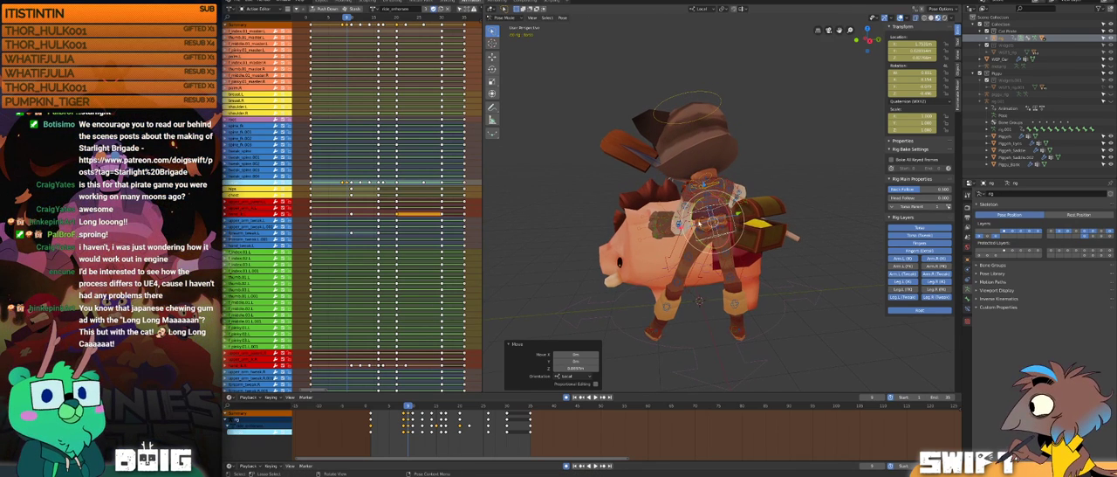
left_click_drag(738, 213, 737, 213)
middle_click_drag(642, 241, 702, 240)
Step: Play back the mounting animation and check the cat's seated pose on the pig around frames 28 to 30
key("space")
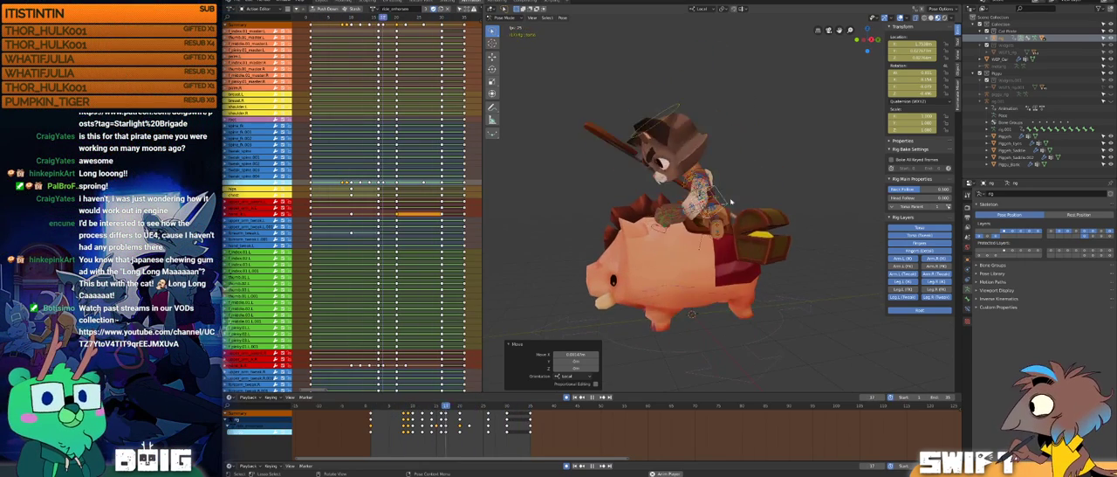
key("space")
key("space")
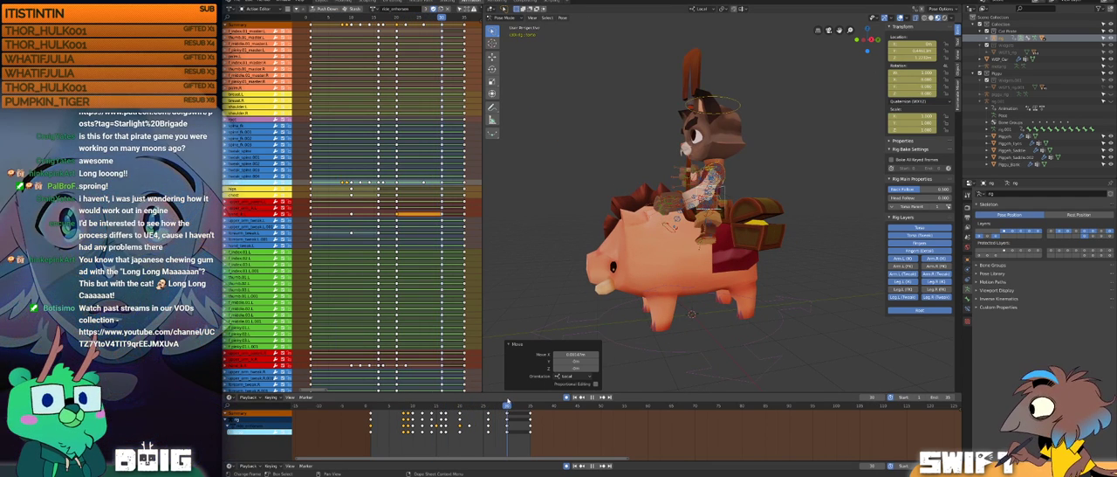
scroll(681, 262, "up", 1)
mouse_move(707, 262)
middle_mouse_down()
mouse_move(659, 257)
mouse_move(696, 260)
middle_mouse_up()
scroll(659, 257, "up", 1)
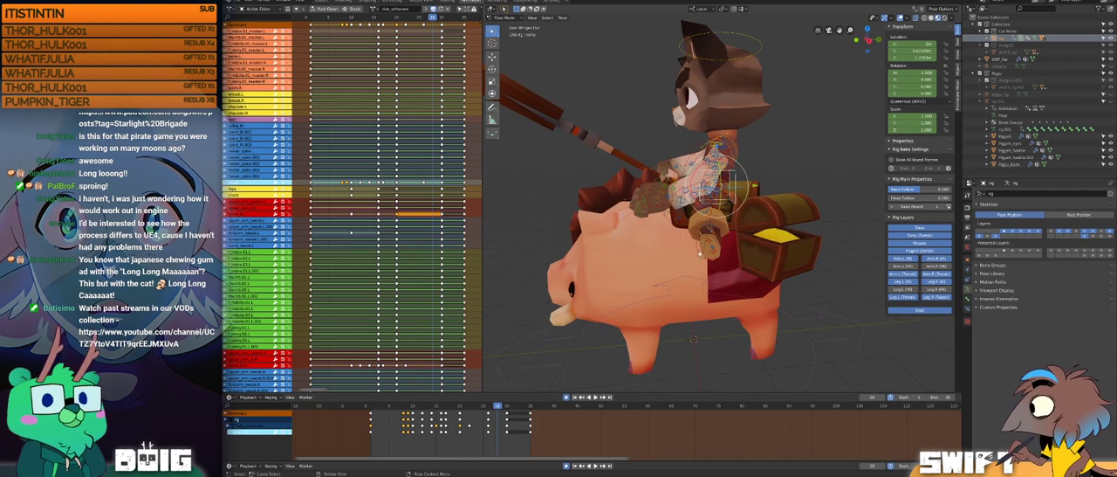
Step: Select the cat's left foot control and scrub around frames 21 and 22 to inspect how the foot settles on the pig
left_click(699, 253)
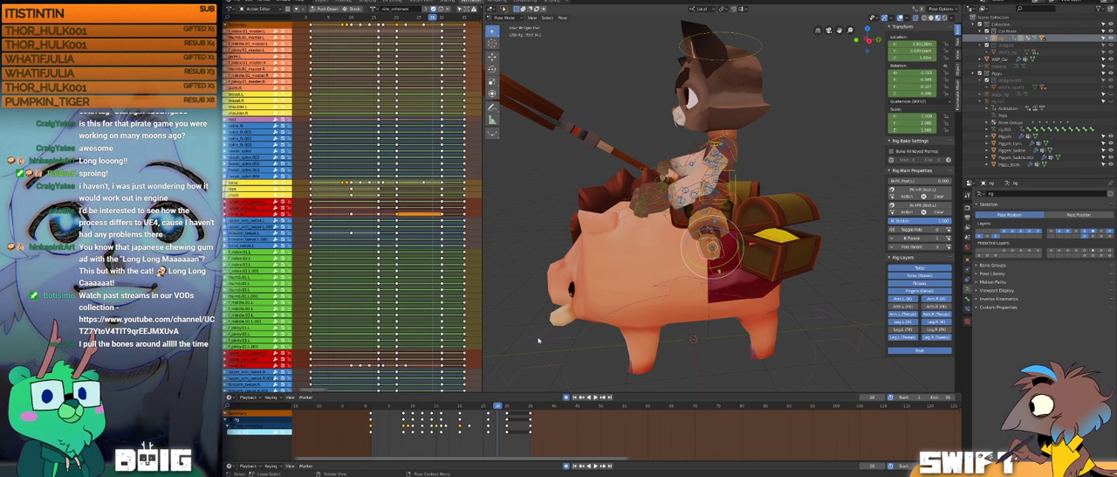
key("space")
left_click_drag(508, 405, 470, 385)
middle_click_drag(548, 271, 630, 273)
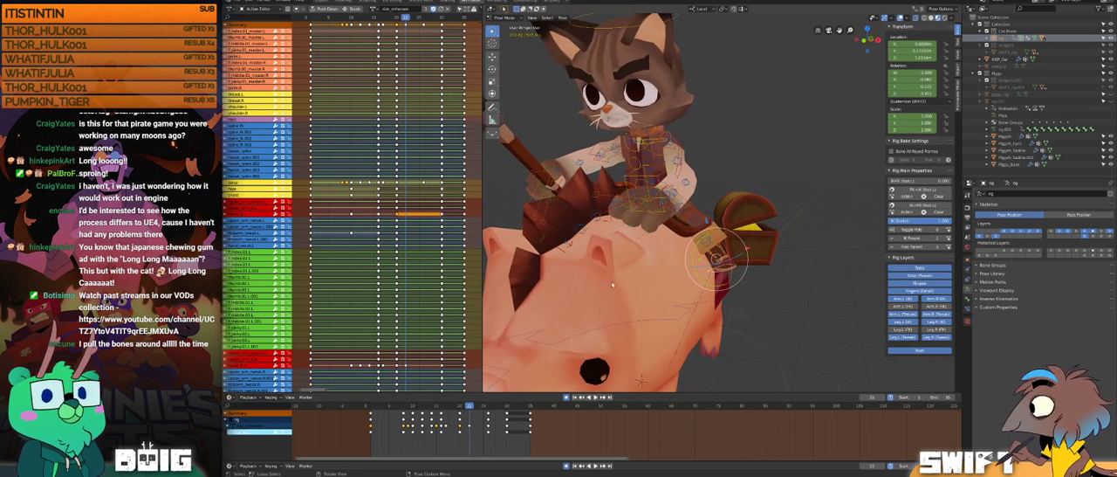
left_click(465, 406)
left_click_drag(465, 407, 474, 407)
left_click_drag(483, 406, 465, 406)
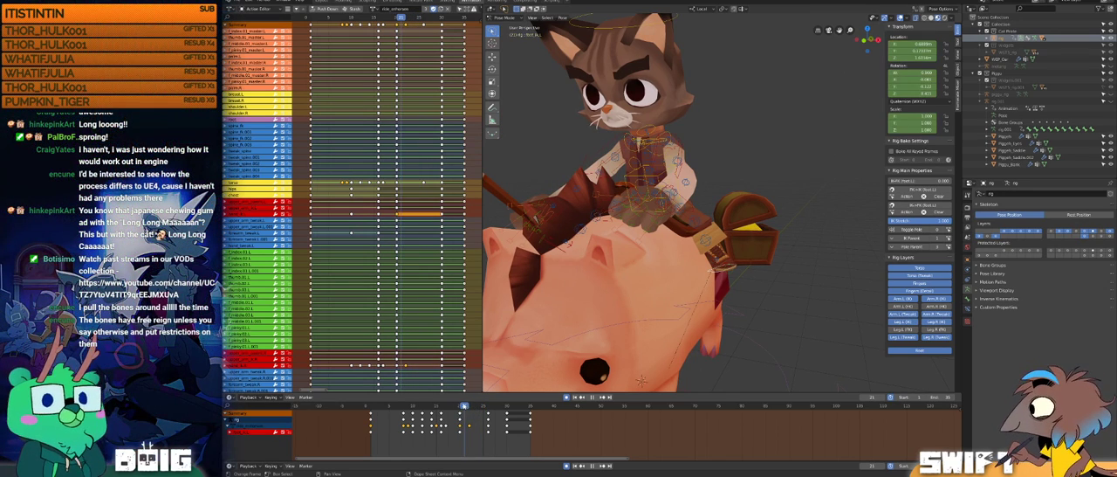
Step: Replay the mounting animation, check the foot at frame 21 from the side and above, and save the file
key("space")
middle_click_drag(790, 229, 659, 242)
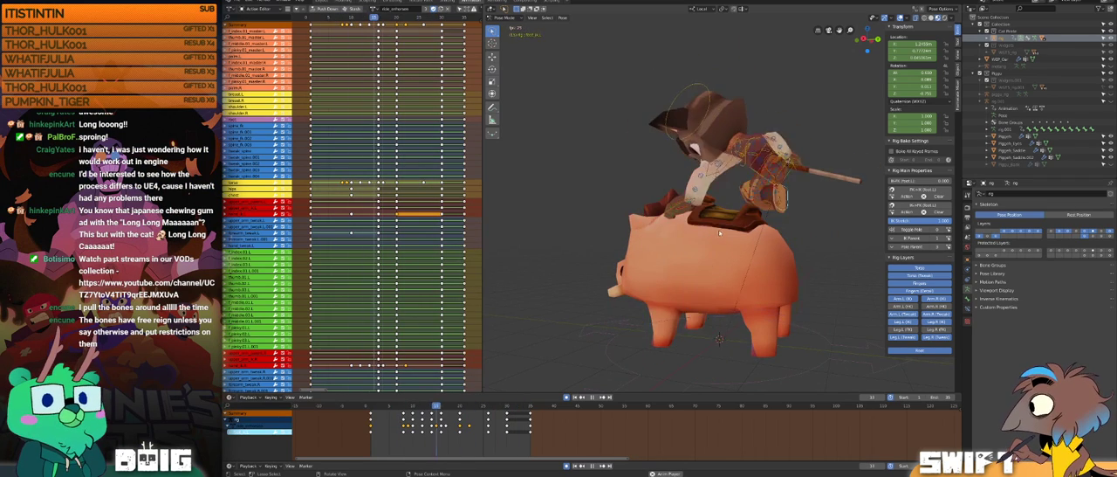
key("space")
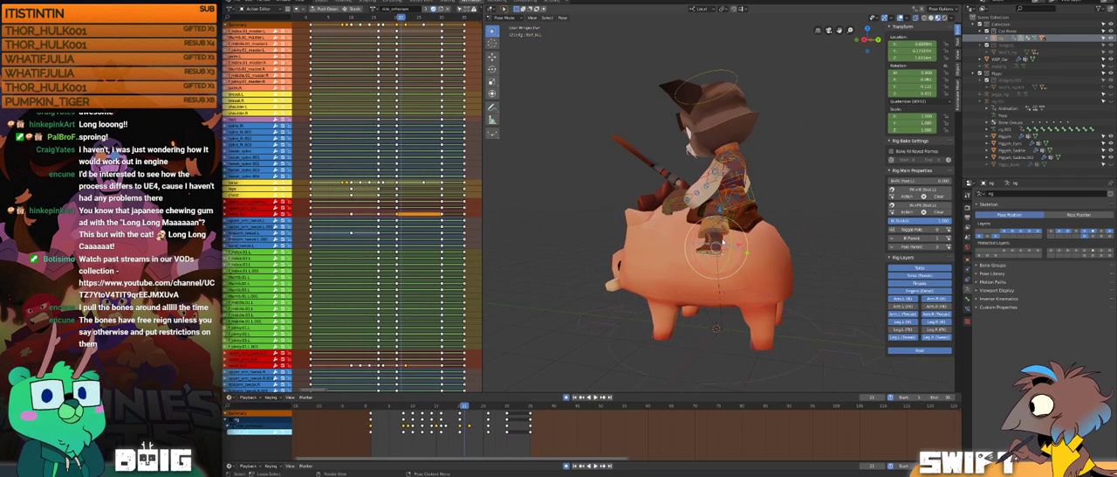
mouse_move(707, 255)
middle_mouse_down()
mouse_move(741, 262)
mouse_move(719, 255)
mouse_move(716, 228)
mouse_move(715, 242)
middle_mouse_up()
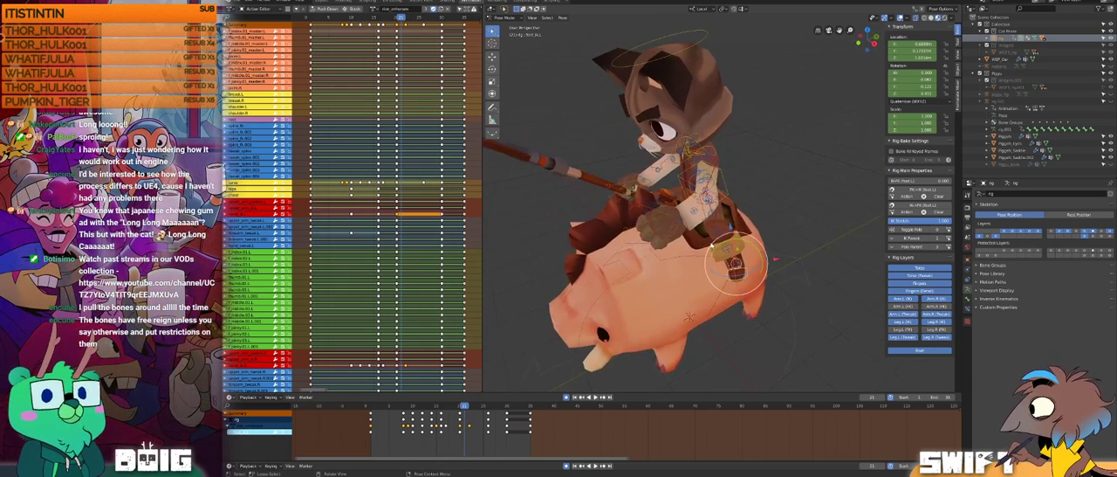
key("ctrl+s")
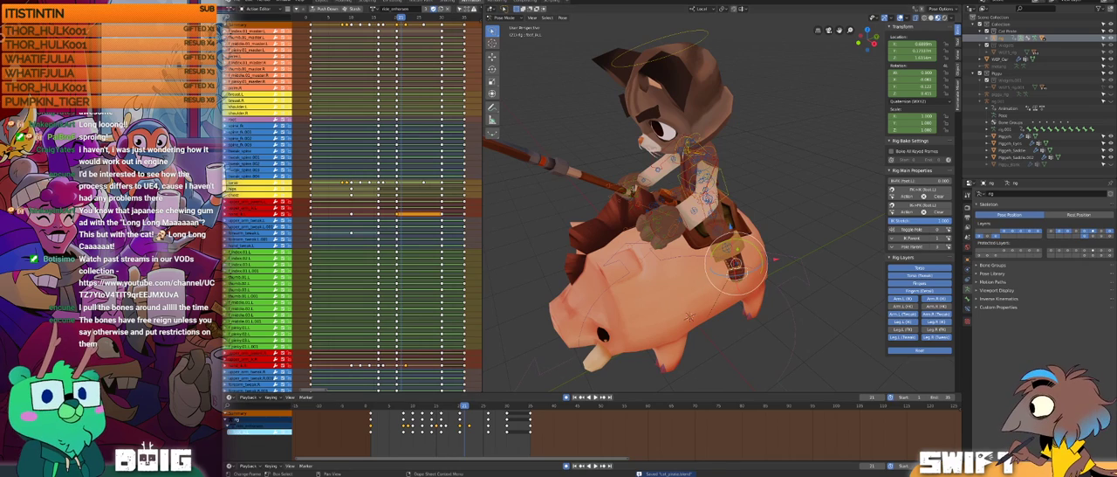
Step: Switch to Unity and open the rig import settings of the cat_pirate model
key("alt+Tab")
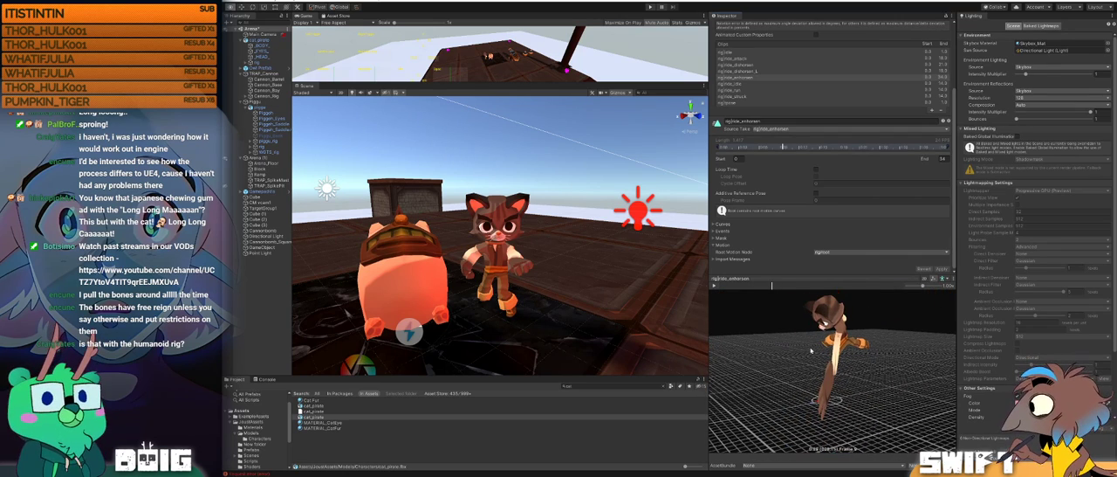
scroll(805, 119, "up", 3)
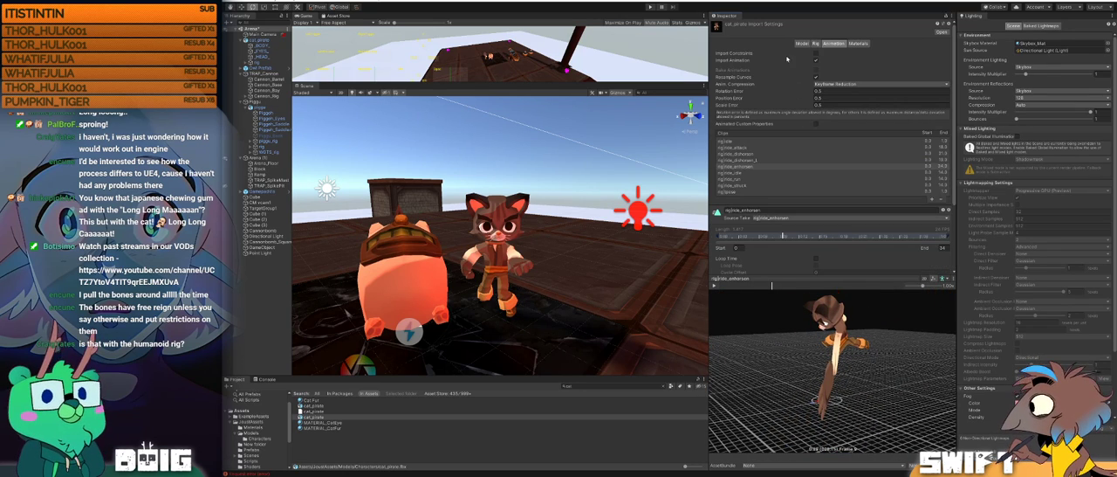
left_click(815, 44)
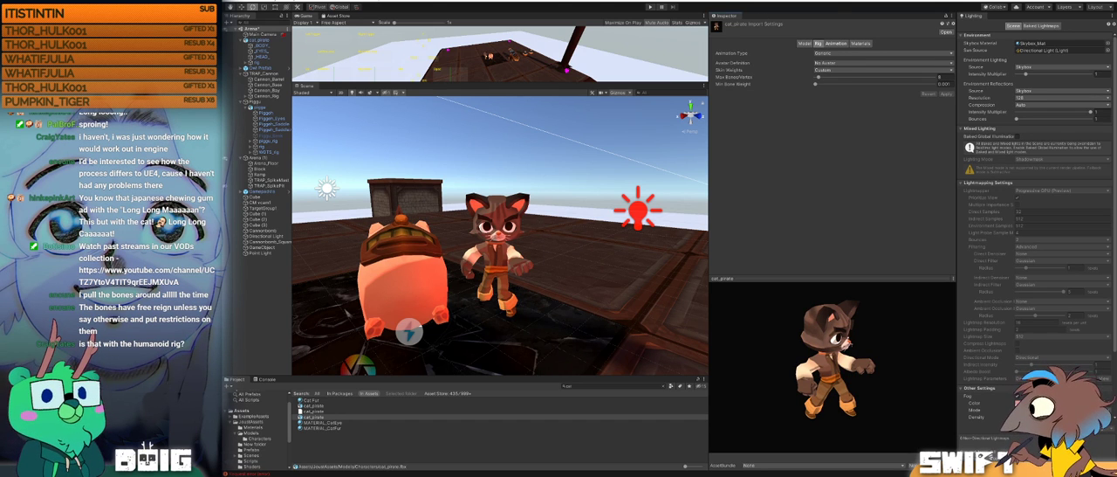
Step: Try the cat_pirate rig with its animation type set to None and apply the change
left_click(870, 54)
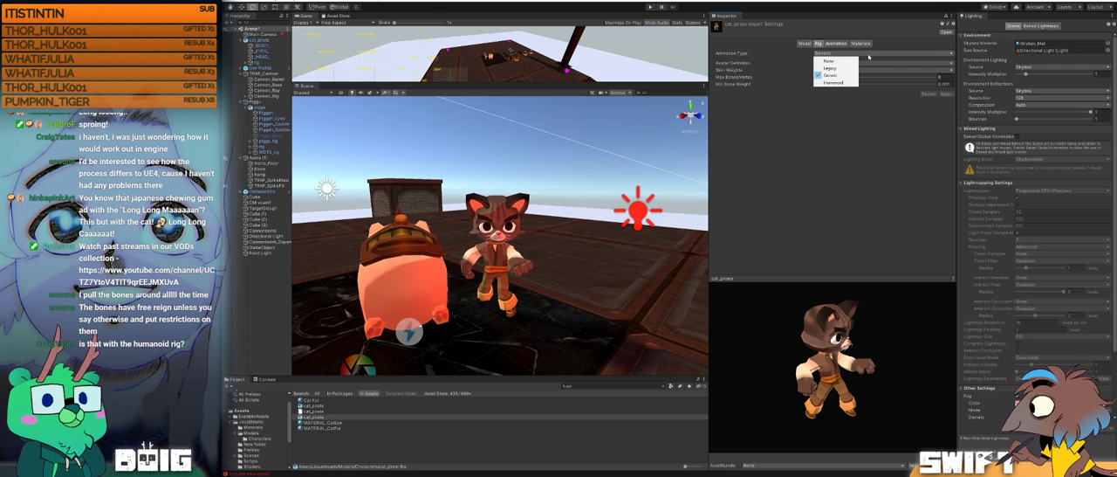
left_click(833, 61)
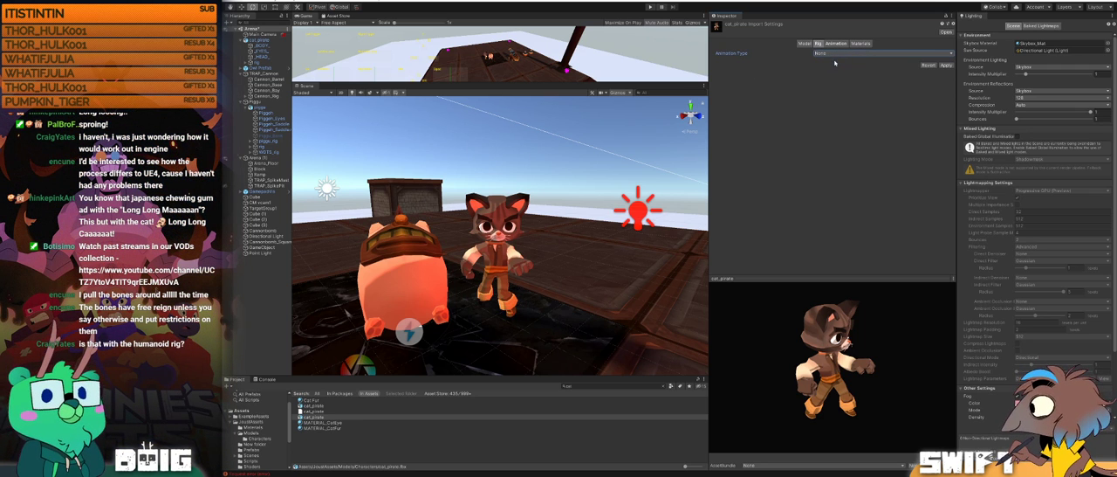
left_click(946, 66)
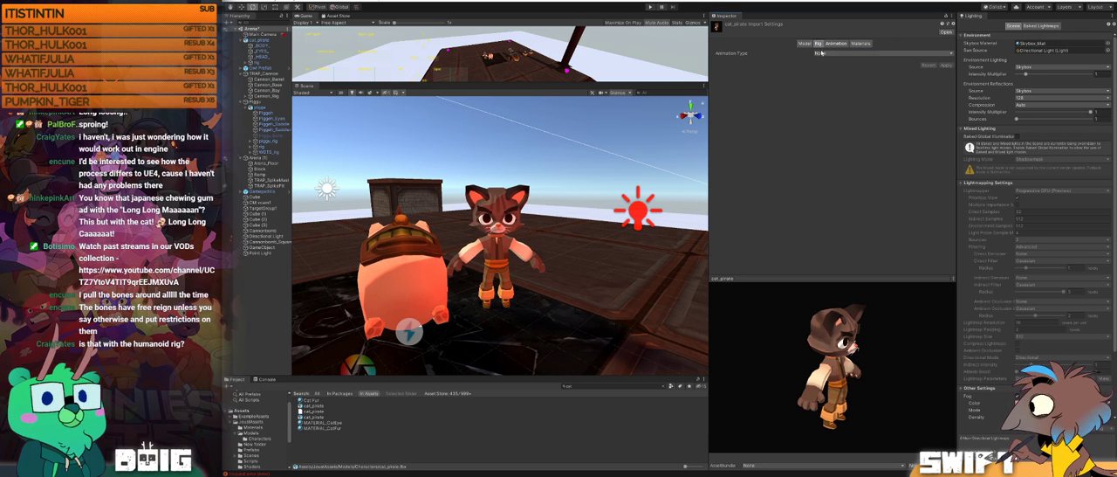
Step: Try the Legacy animation type on the cat_pirate rig, apply it, and preview the first ride clip
left_click(833, 54)
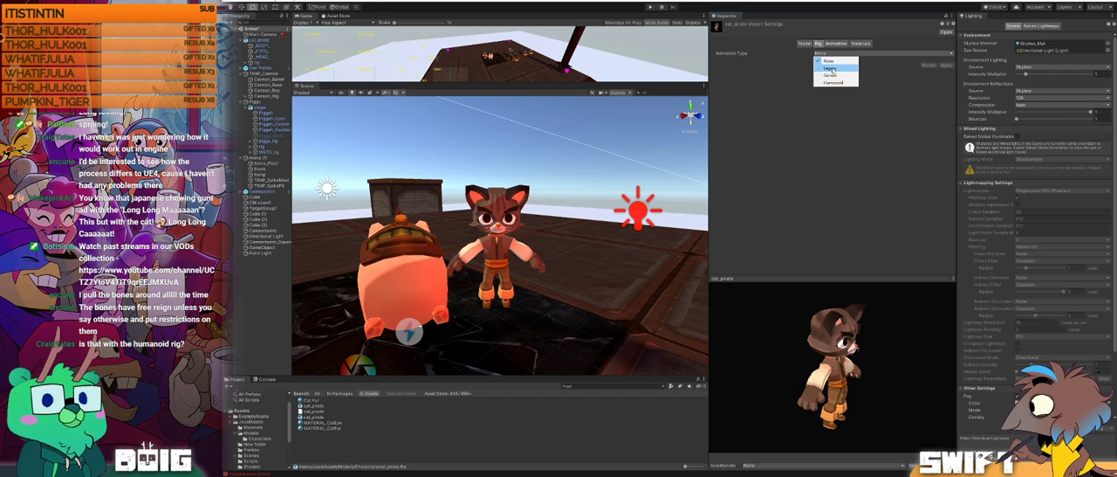
left_click(829, 67)
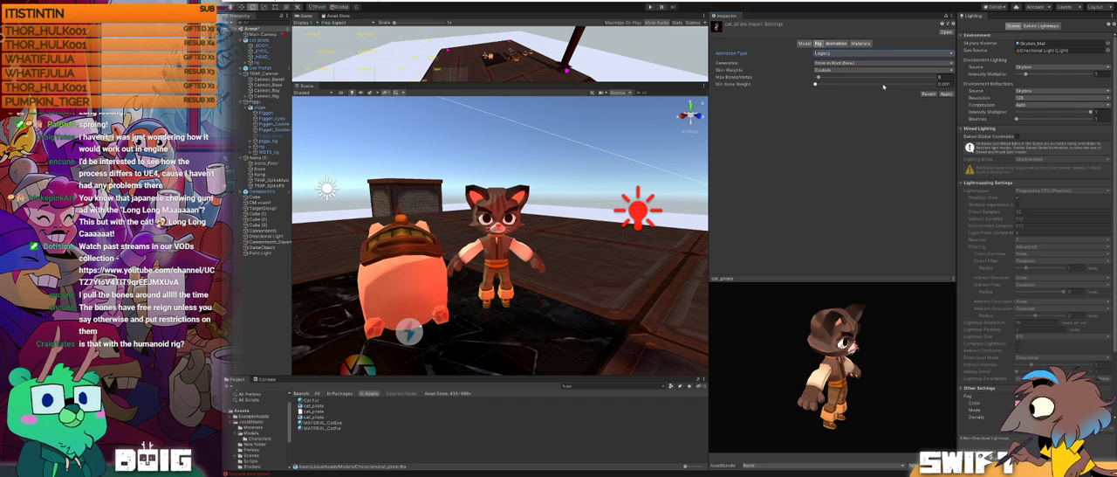
left_click(945, 93)
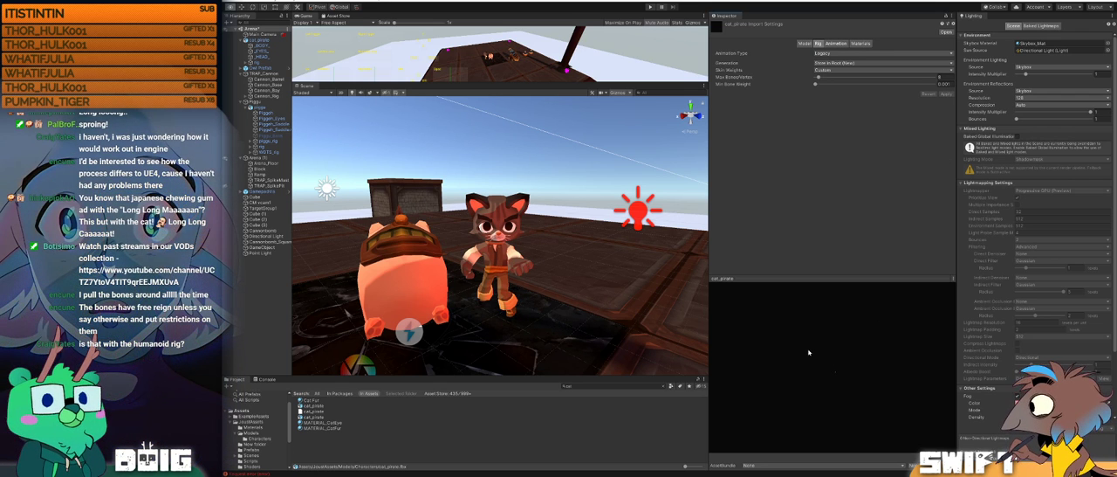
left_click(840, 44)
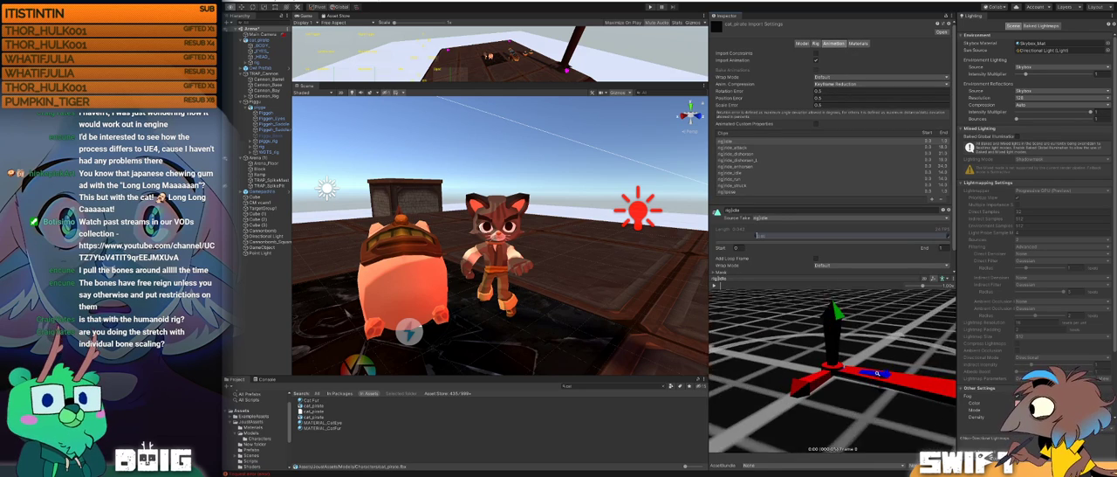
left_click_drag(879, 369, 740, 371)
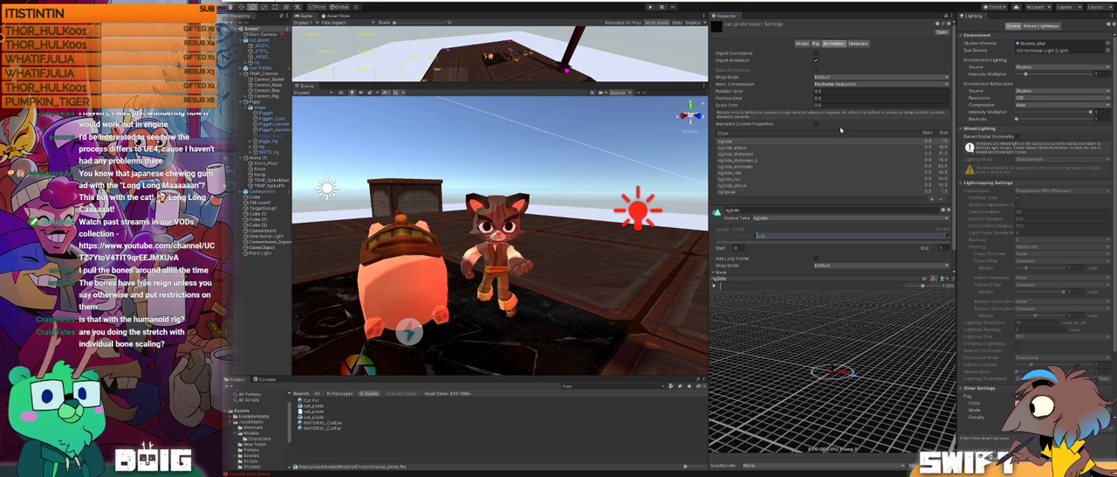
Step: Restore the cat_pirate rig's animation type to Generic and apply the import settings
left_click(859, 44)
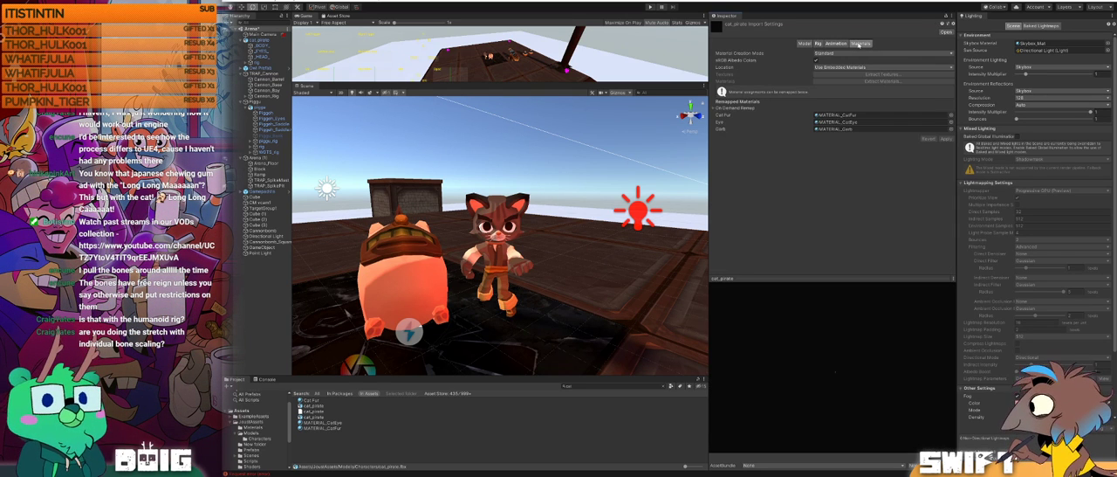
left_click(804, 44)
left_click(816, 44)
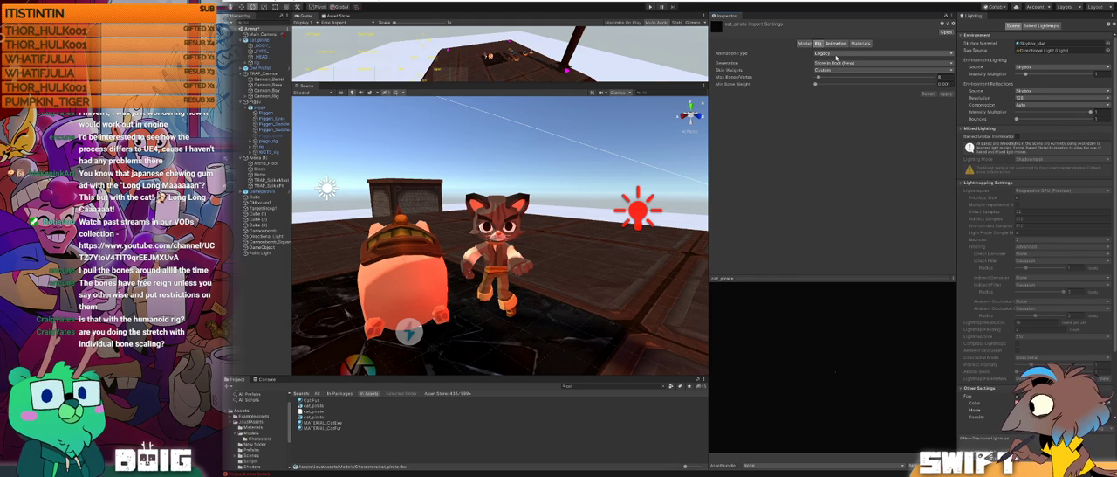
left_click(873, 54)
left_click(834, 76)
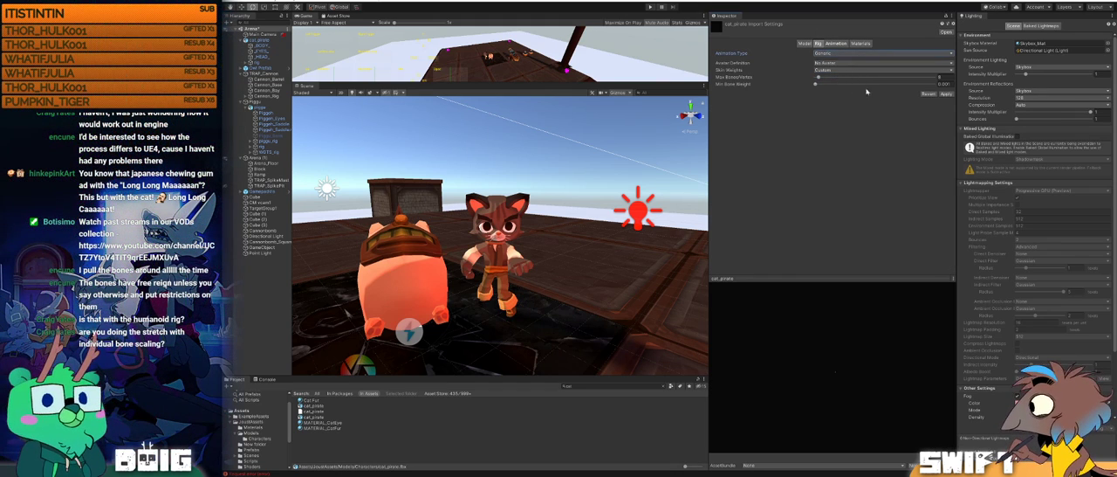
left_click(945, 95)
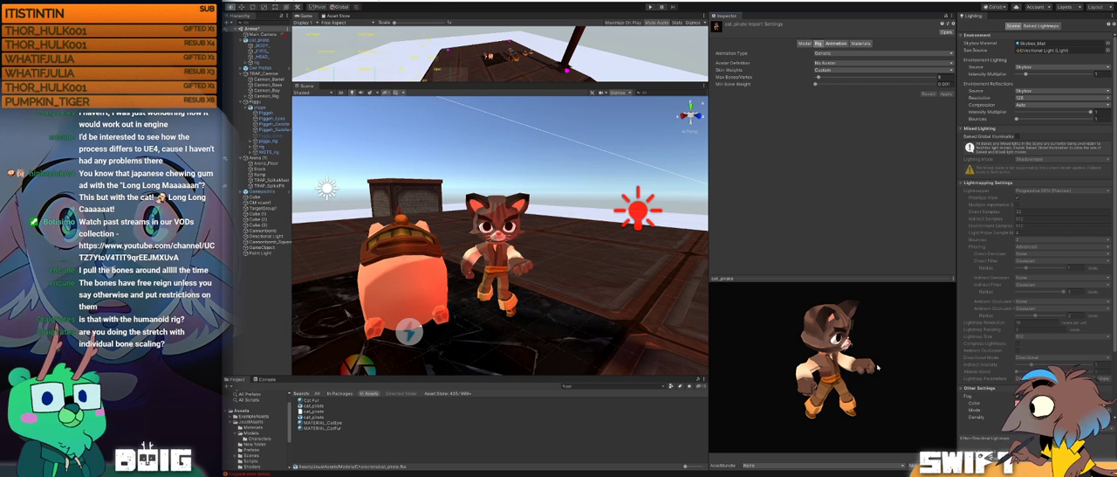
Step: Preview the reimported cat's ride attack, struck and idle clips and examine the poses from several angles
left_click_drag(880, 368, 828, 381)
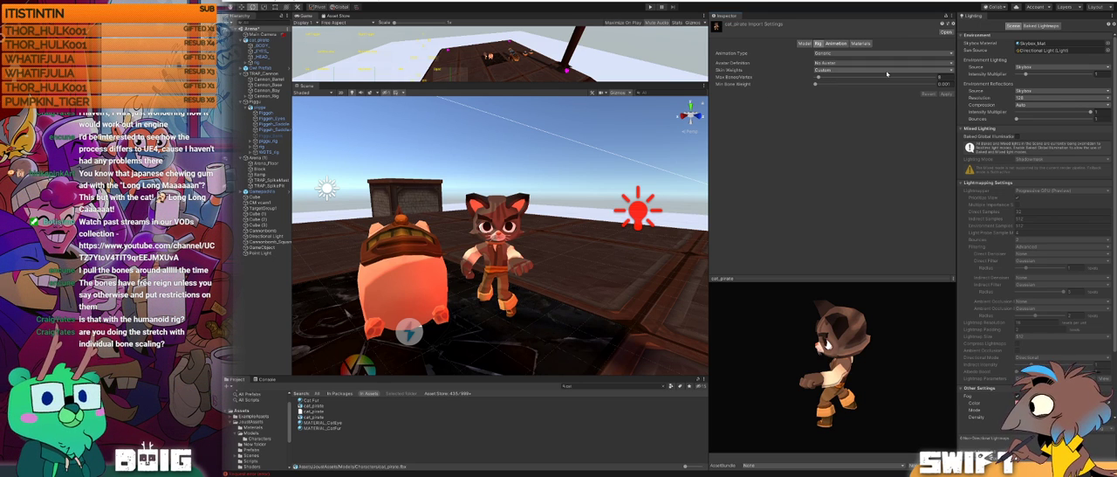
left_click(836, 44)
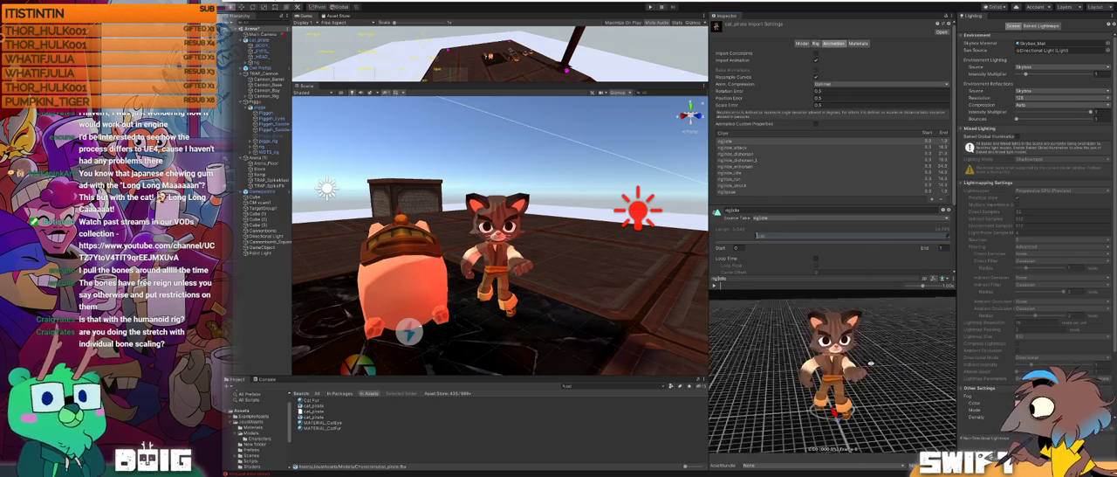
left_click(738, 147)
left_click_drag(884, 395, 795, 369)
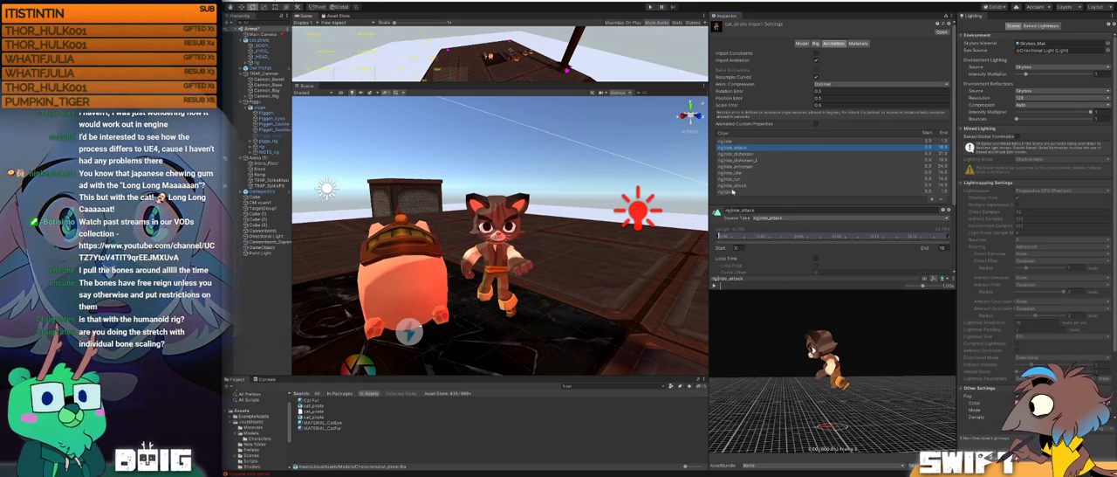
left_click(734, 185)
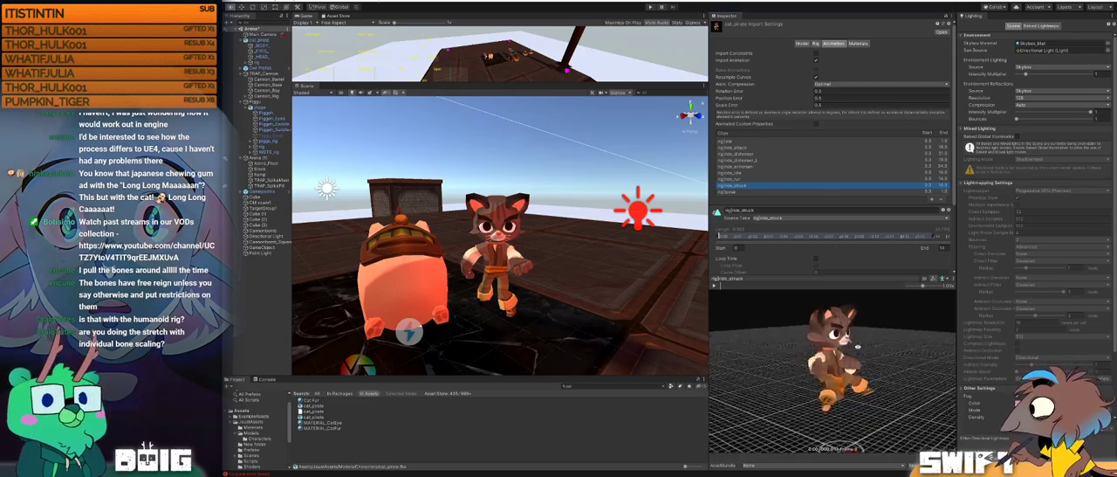
scroll(858, 237, "down", 3)
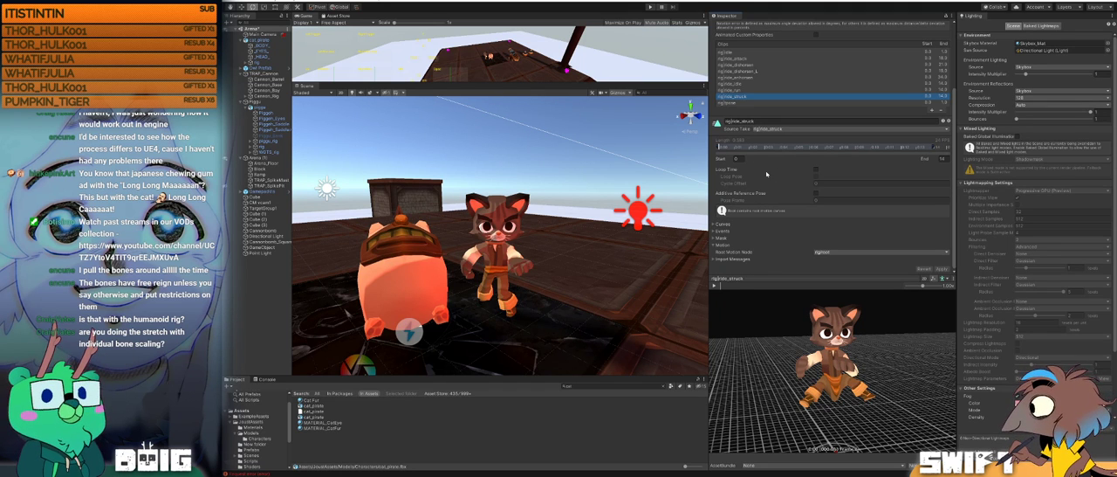
scroll(743, 65, "up", 3)
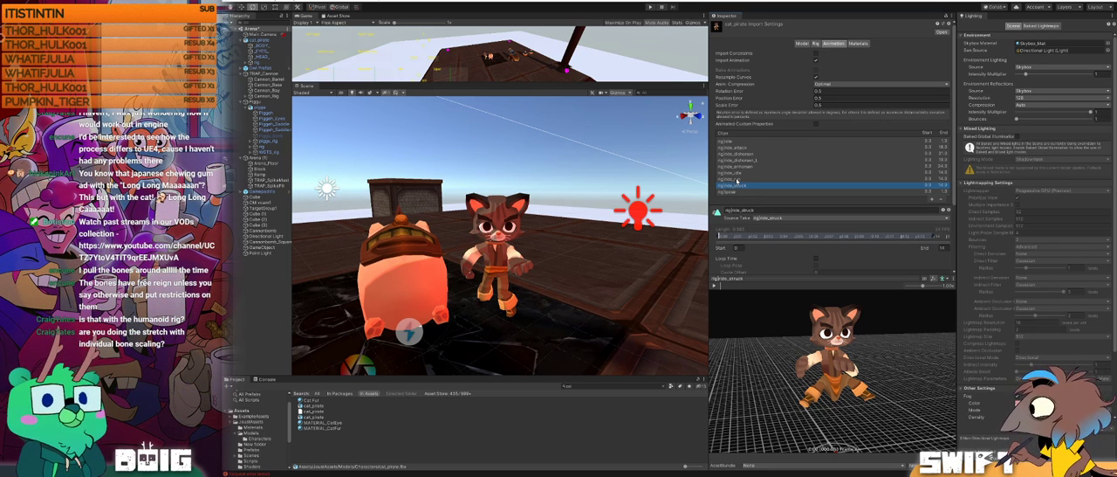
left_click(737, 173)
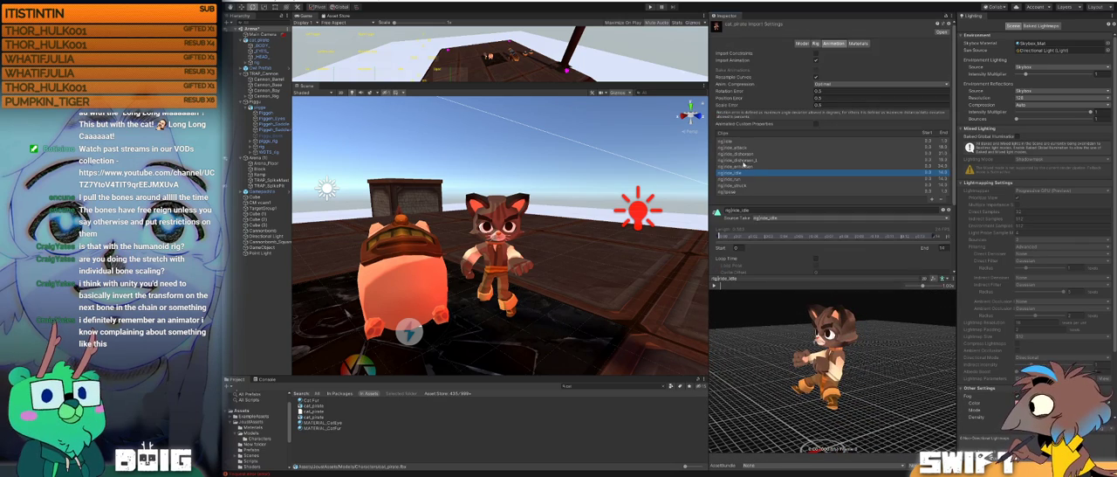
Step: Scrub through the cat's ride_dishorsen_L and ride_enhorsen clips in the preview, examining the poses from several angles
left_click(743, 161)
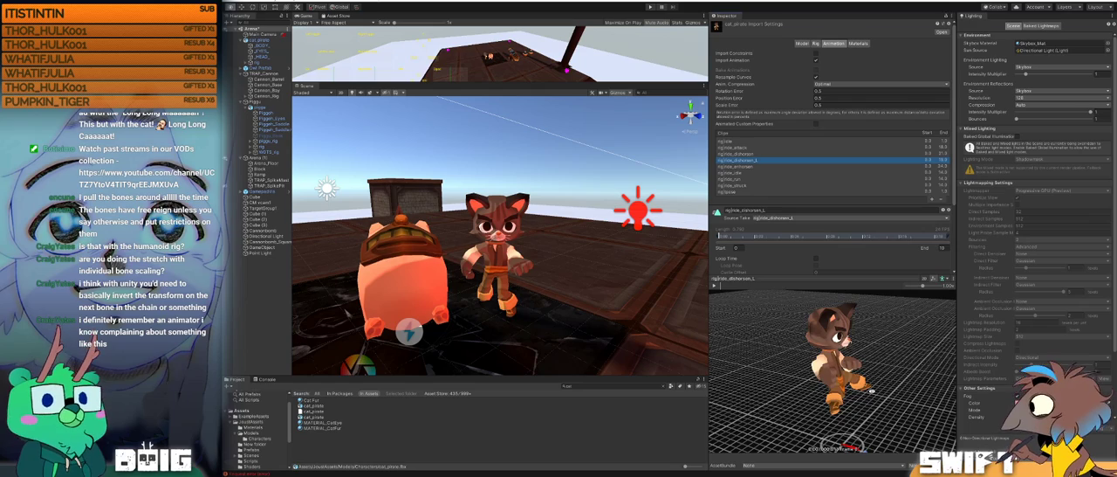
left_click_drag(725, 286, 860, 285)
left_click_drag(851, 377, 944, 361)
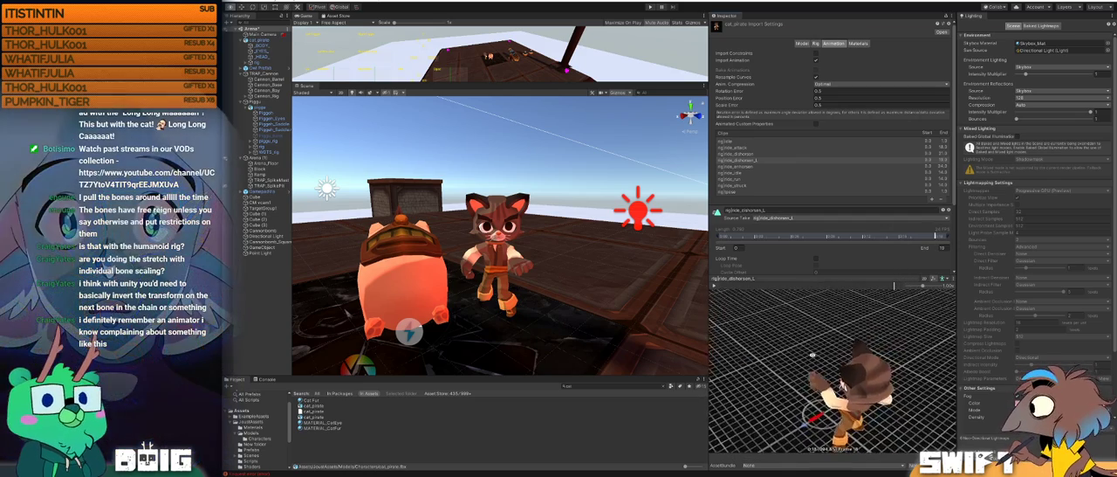
left_click(743, 166)
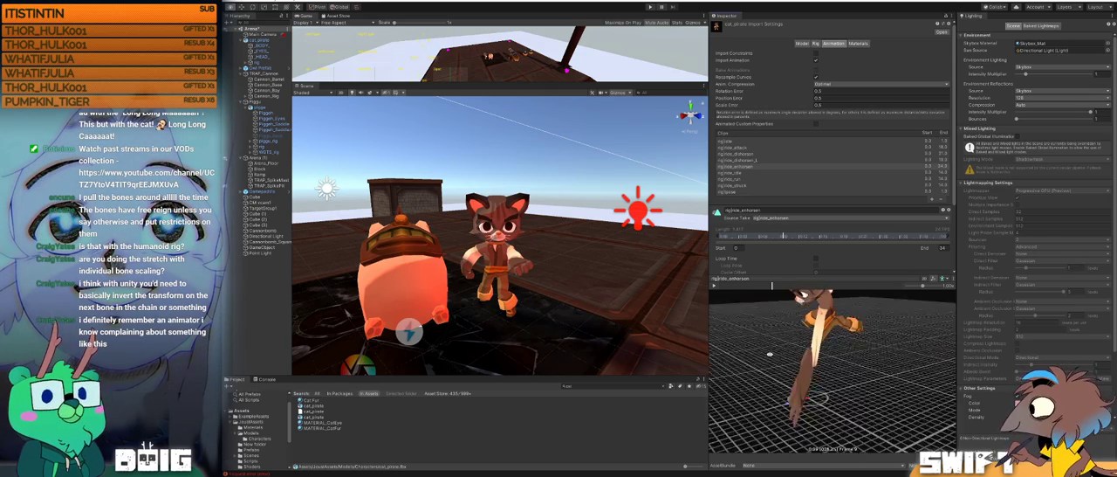
left_click_drag(748, 350, 812, 317)
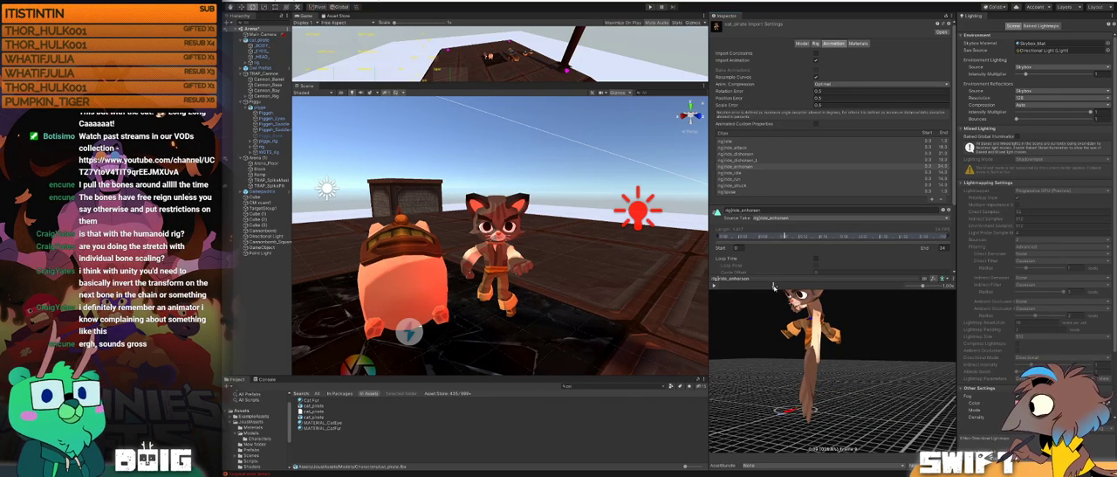
left_click_drag(807, 289, 726, 291)
Step: Set the ride_enhorsen clip's Root Motion Node to None, apply the change, and inspect the clip's Curves section
scroll(797, 240, "down", 3)
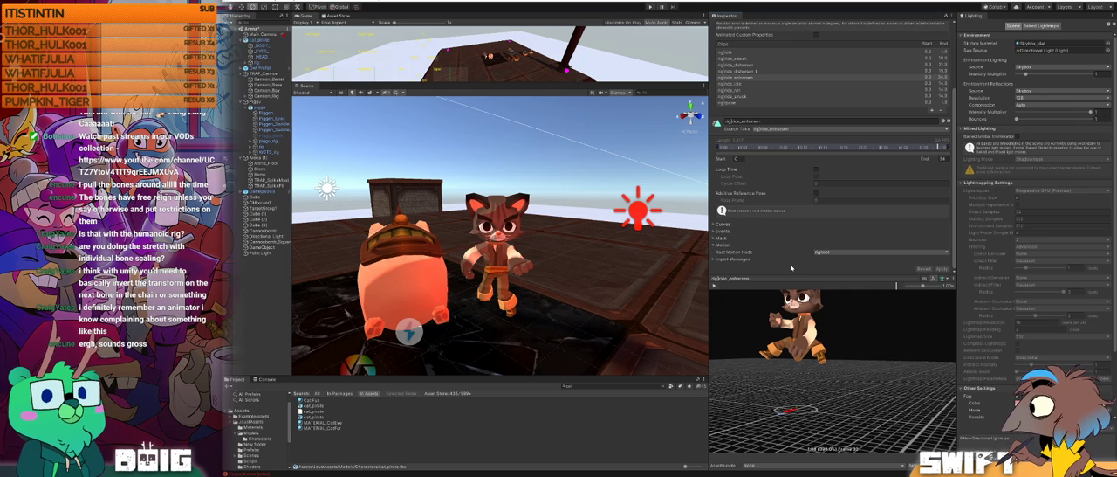
left_click(855, 252)
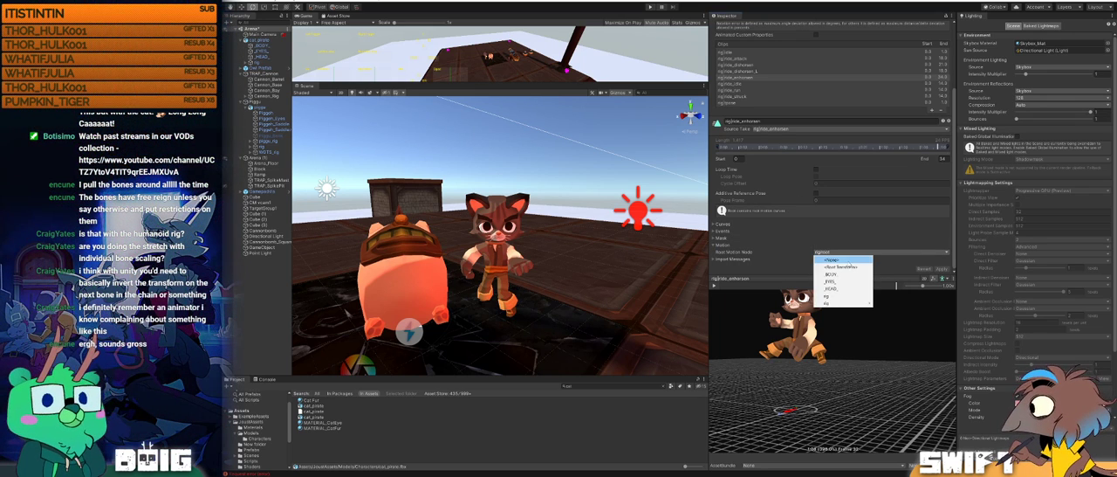
left_click(843, 259)
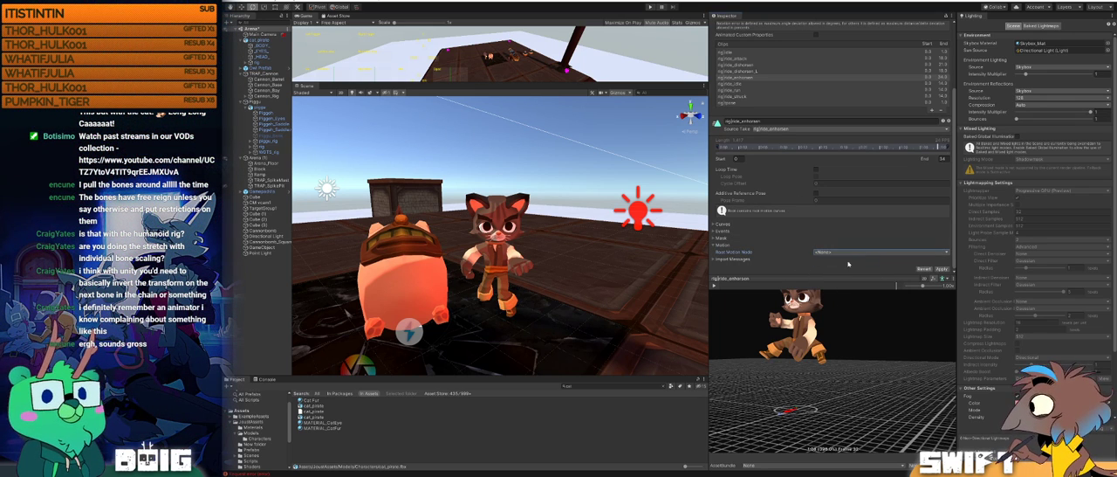
left_click(942, 269)
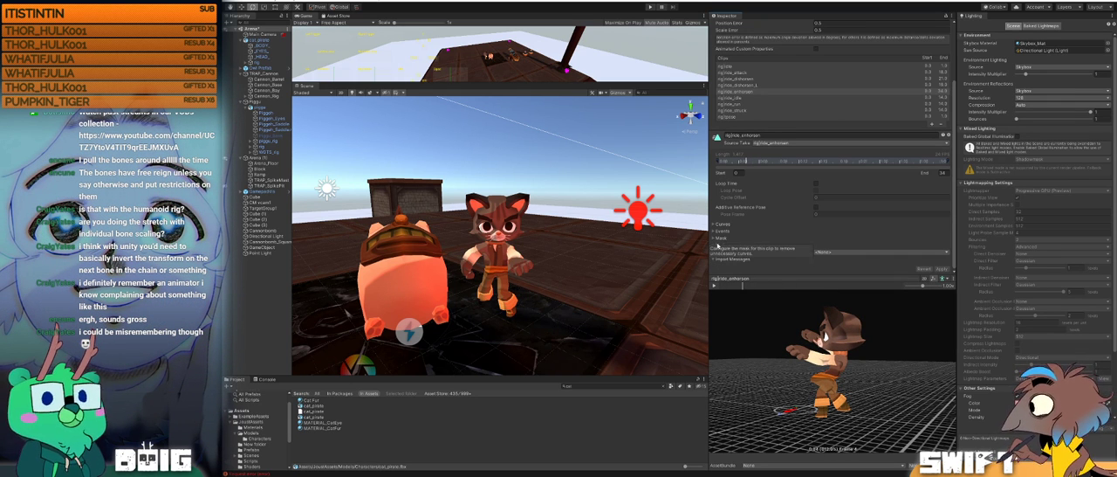
left_click(714, 224)
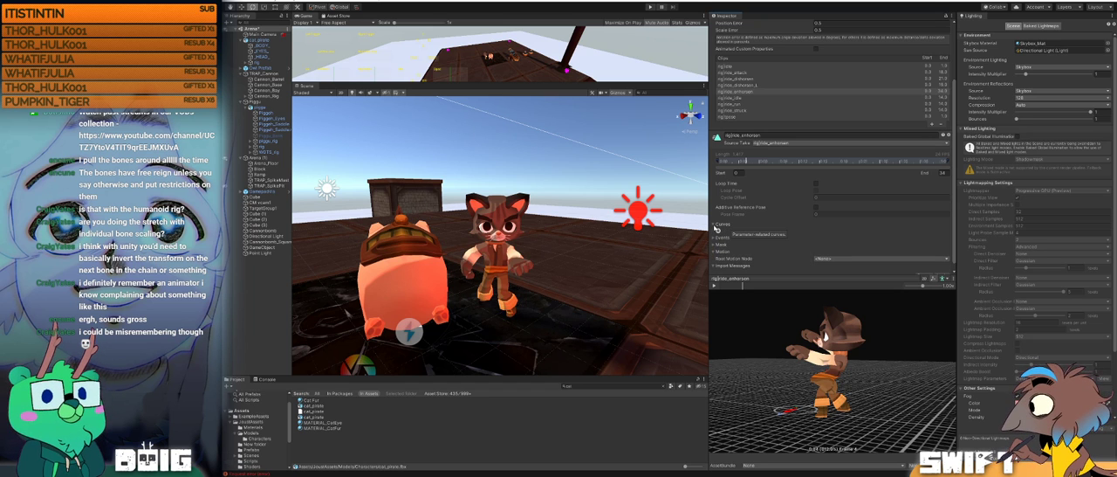
left_click(715, 225)
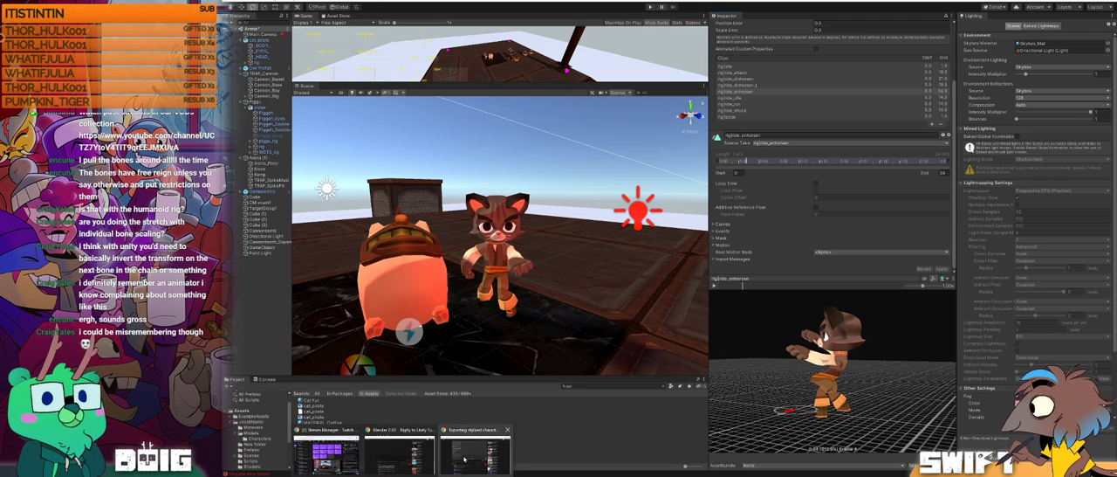
Step: Switch to the browser and review the FBX export settings shown in the Blender-to-Unity tutorial video
left_click(471, 453)
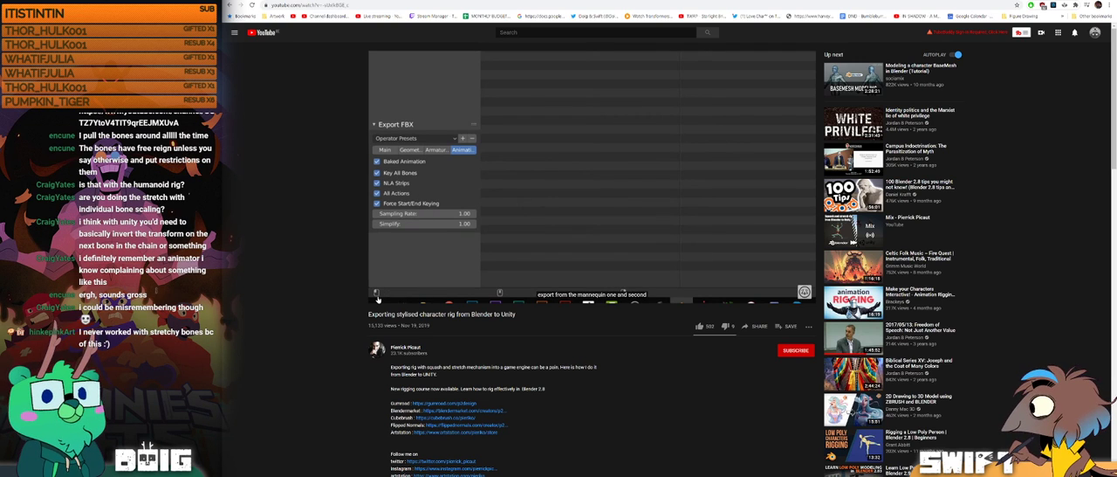
mouse_move(379, 298)
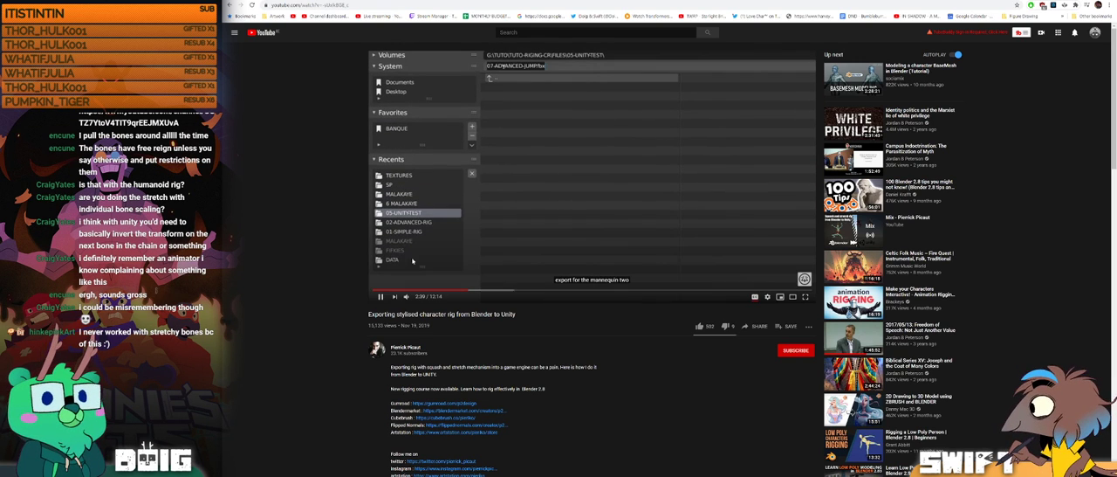
Step: Switch to Blender, exclude the pig's collection from the scene, and put the cat's rig in Object Mode
mouse_move(734, 475)
left_click(734, 453)
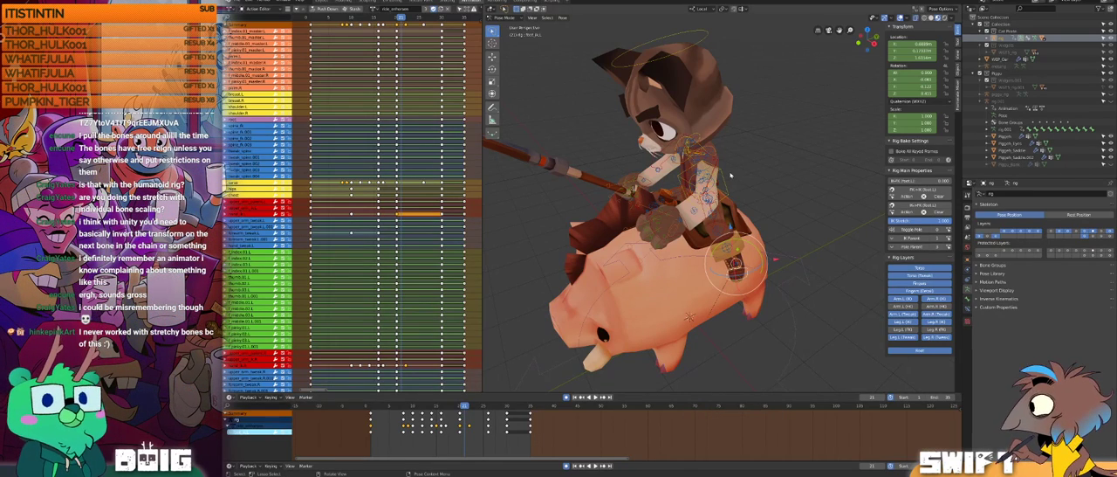
left_click(982, 75)
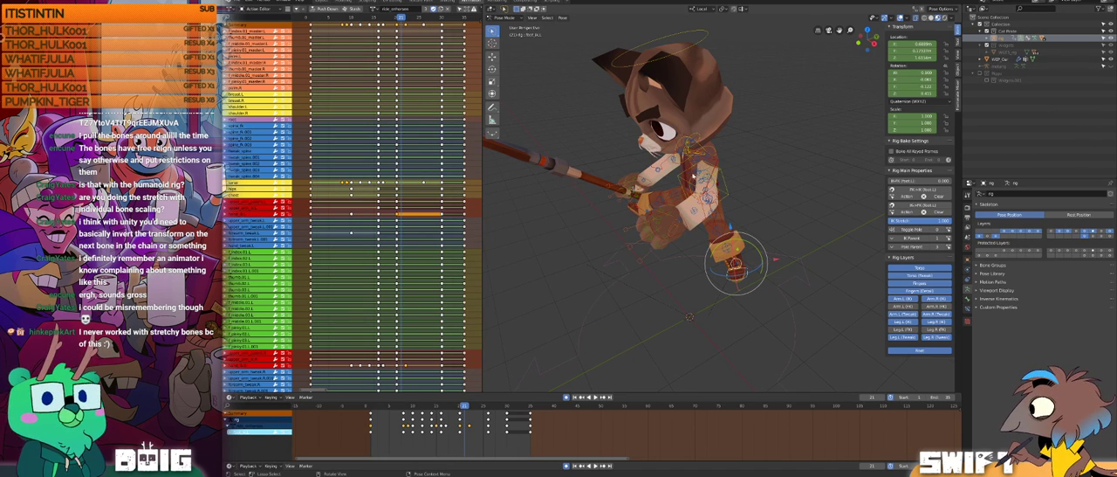
left_click(505, 18)
left_click(507, 27)
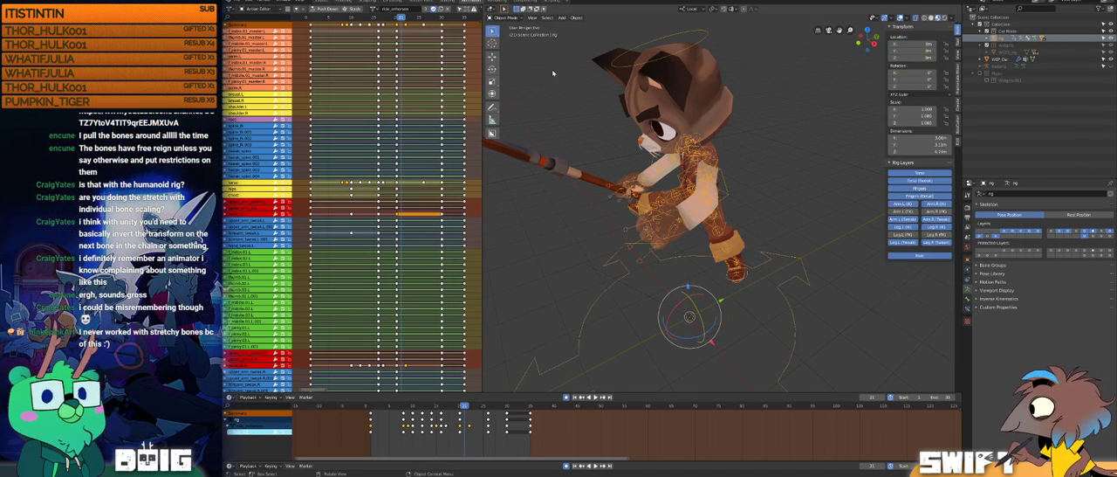
Step: Clear the selection, then select the cat's meshes, weapon and rig in the viewport for export
scroll(668, 195, "down", 3)
middle_click_drag(668, 195, 621, 193)
left_click(622, 192)
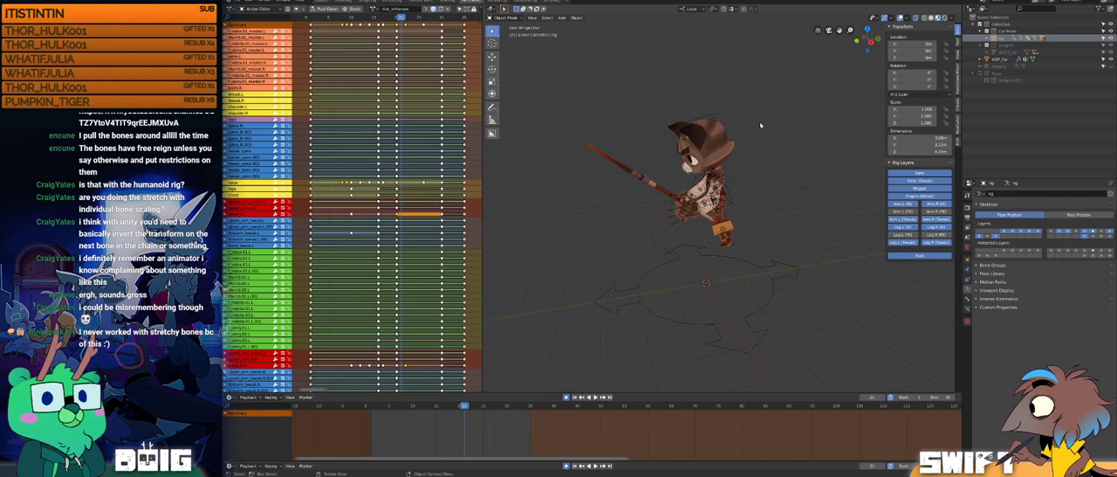
left_click(1105, 61)
middle_click_drag(770, 110, 809, 104)
mouse_move(768, 92)
right_mouse_down("ctrl")
mouse_move(786, 399)
mouse_move(763, 95)
mouse_move(753, 106)
right_mouse_up("ctrl")
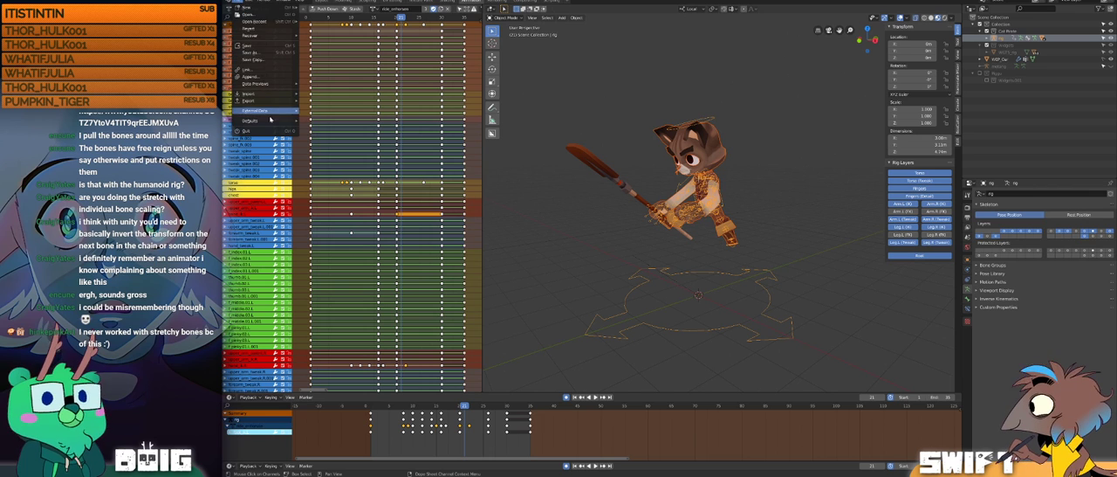
Step: Open the FBX export for cat_pirate.fbx and check its main options
mouse_move(279, 101)
left_click(340, 114)
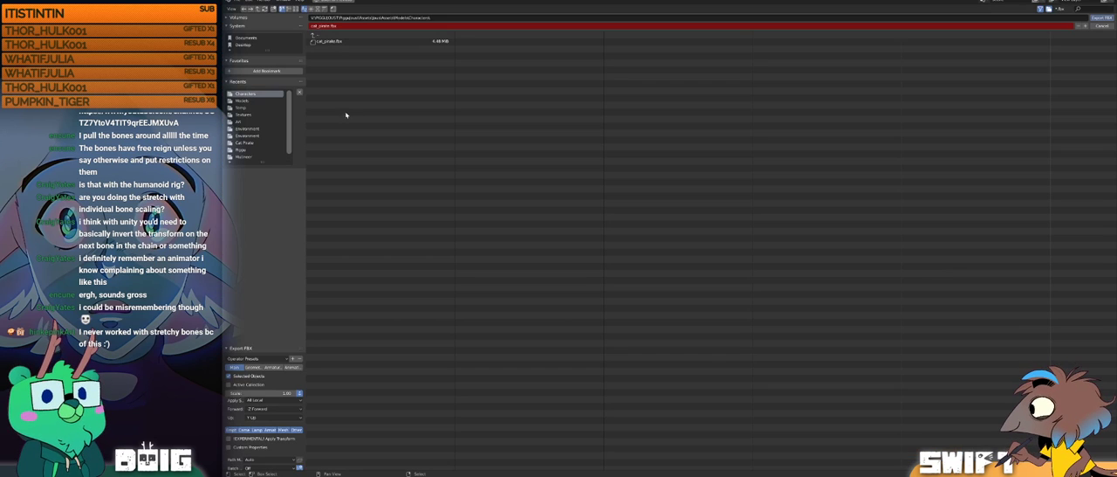
scroll(272, 379, "down", 1)
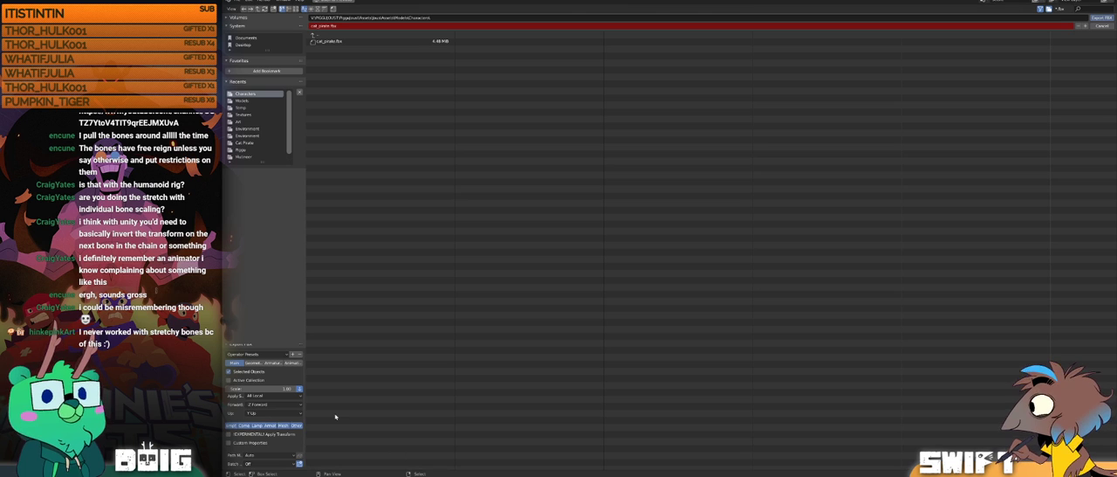
Step: Return to the tutorial video in the browser and skip ahead through the Unity import to the playback of both mannequins' animations
mouse_move(428, 474)
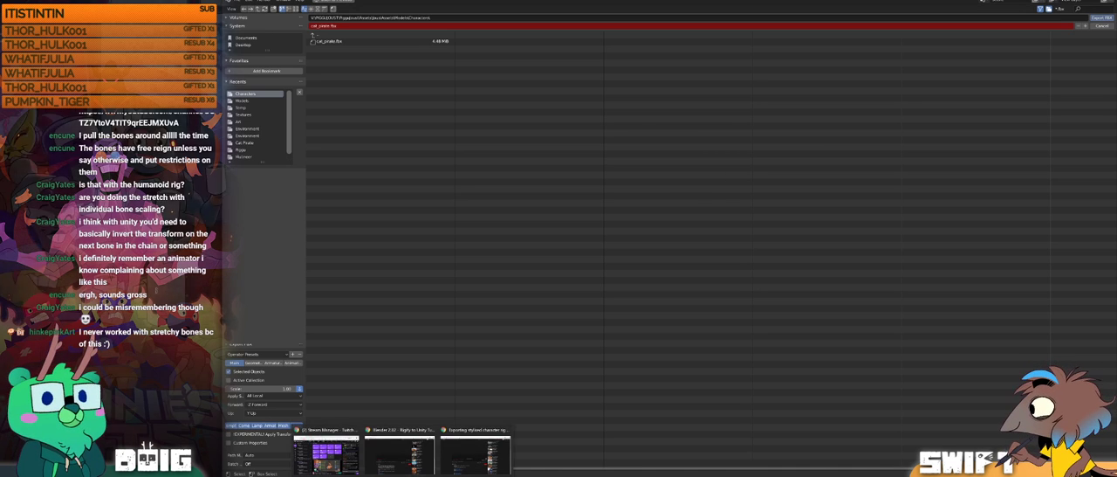
left_click(457, 449)
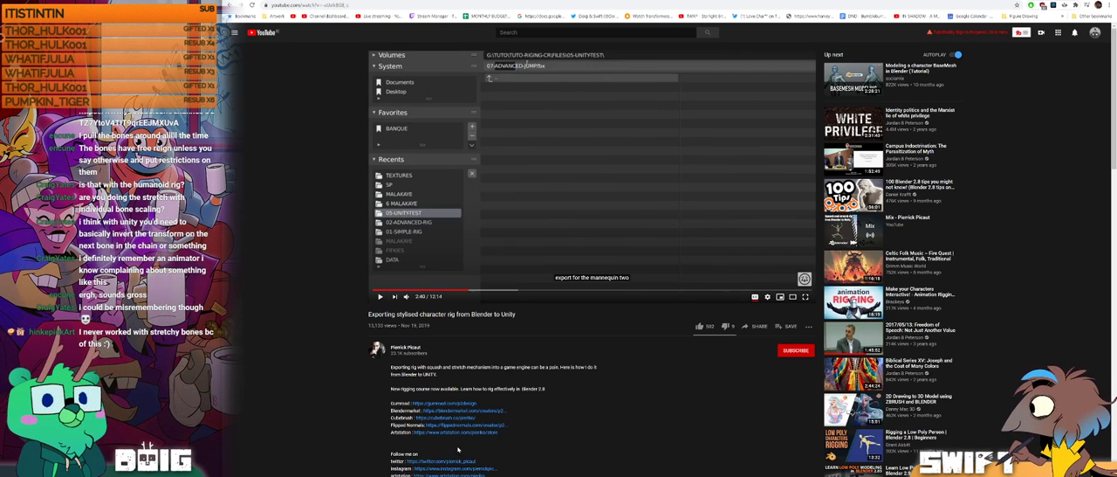
left_click(380, 297)
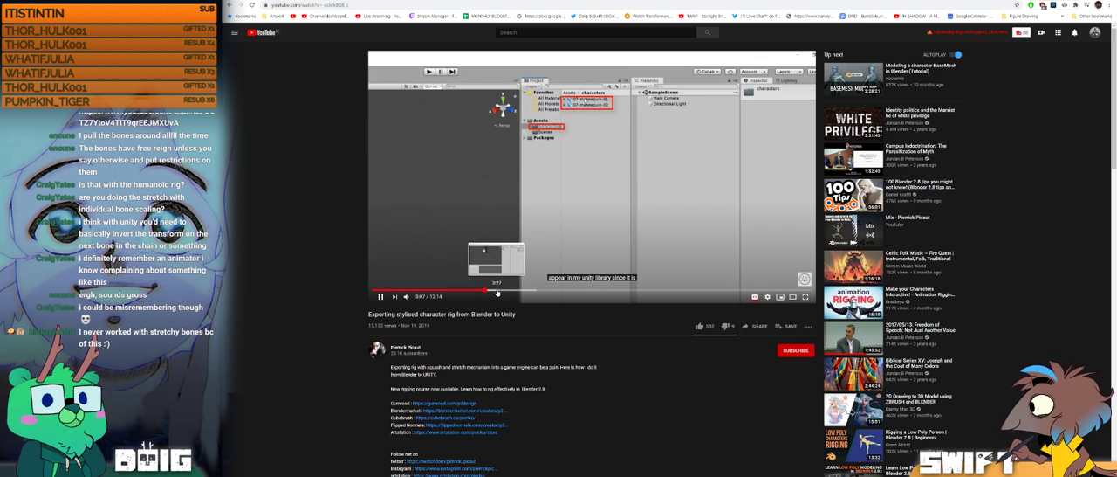
left_click(500, 293)
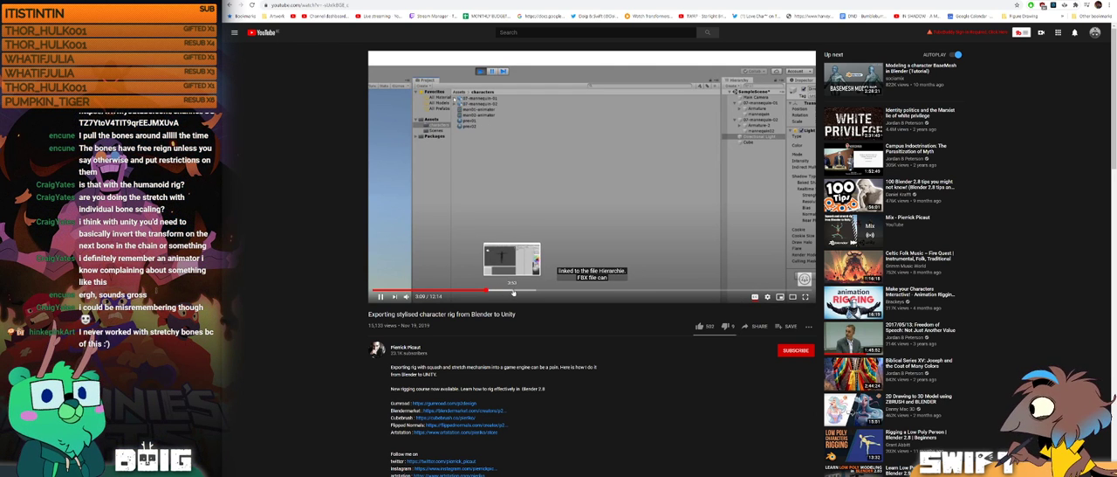
left_click(513, 291)
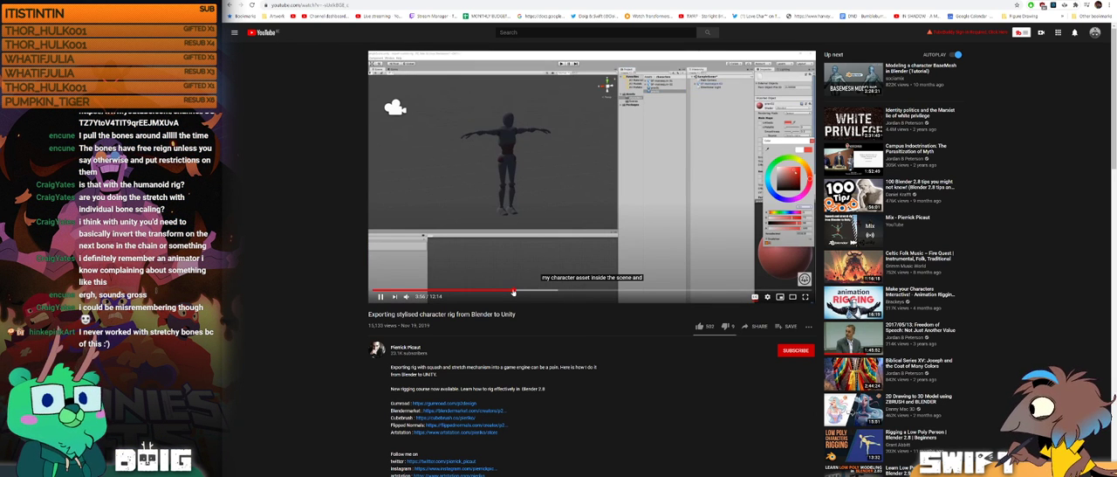
left_click(534, 291)
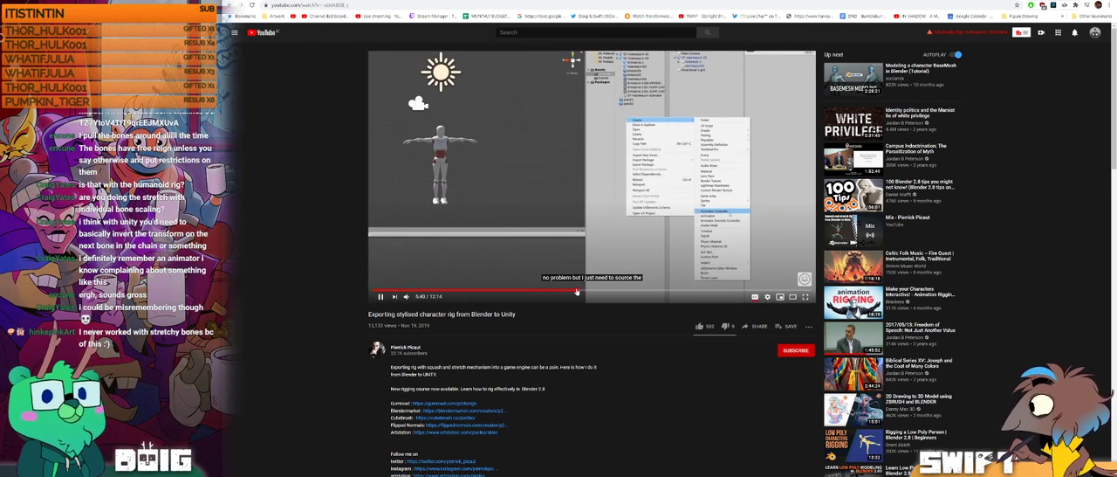
left_click(576, 292)
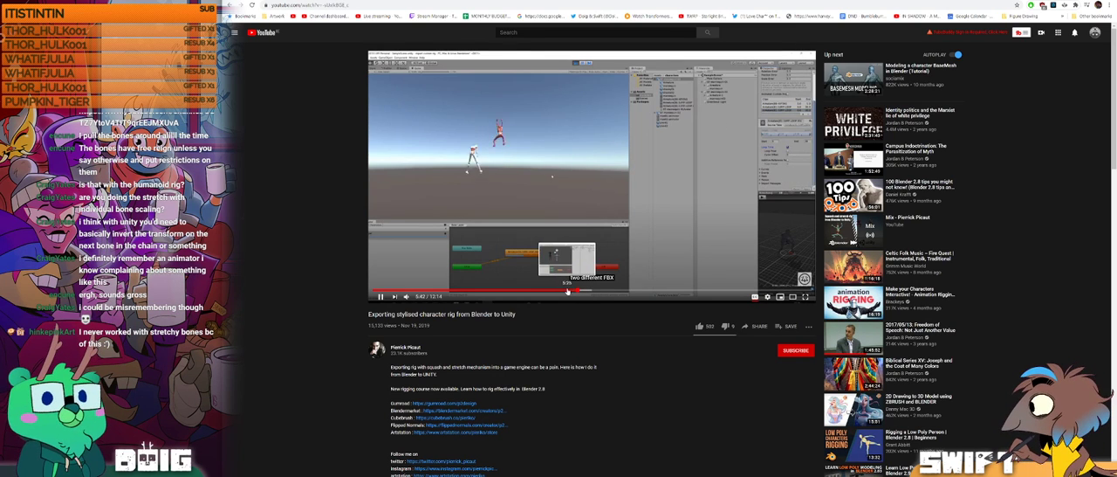
left_click(568, 291)
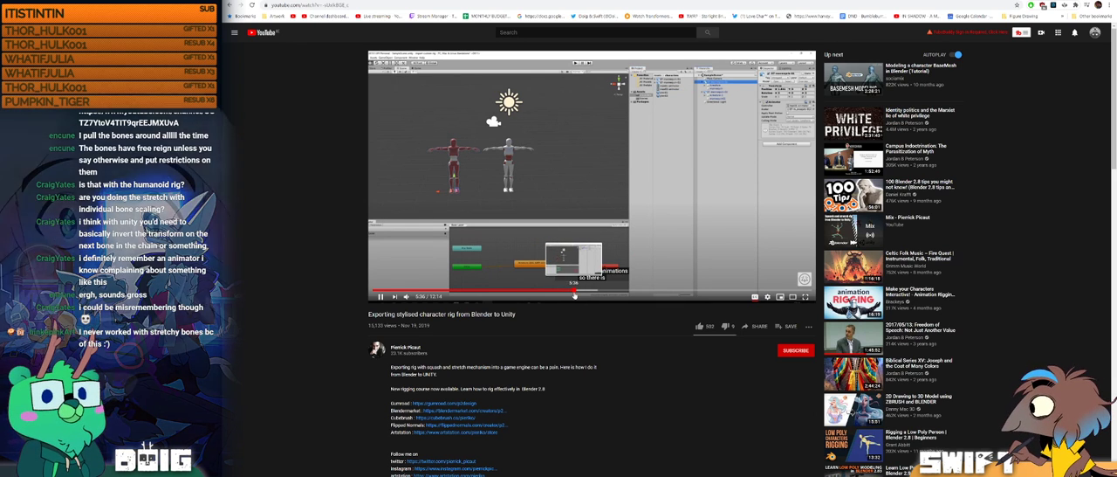
left_click(582, 292)
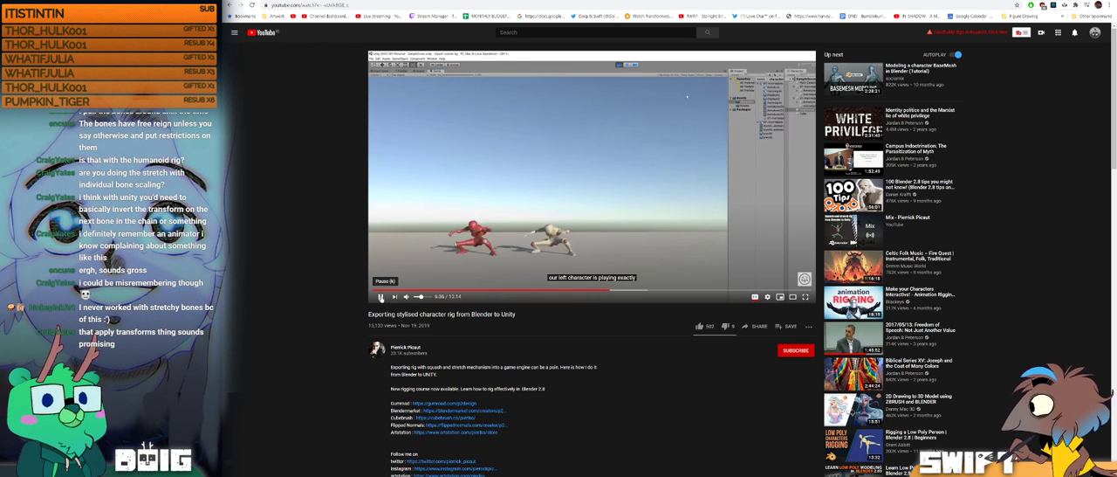
left_click(380, 296)
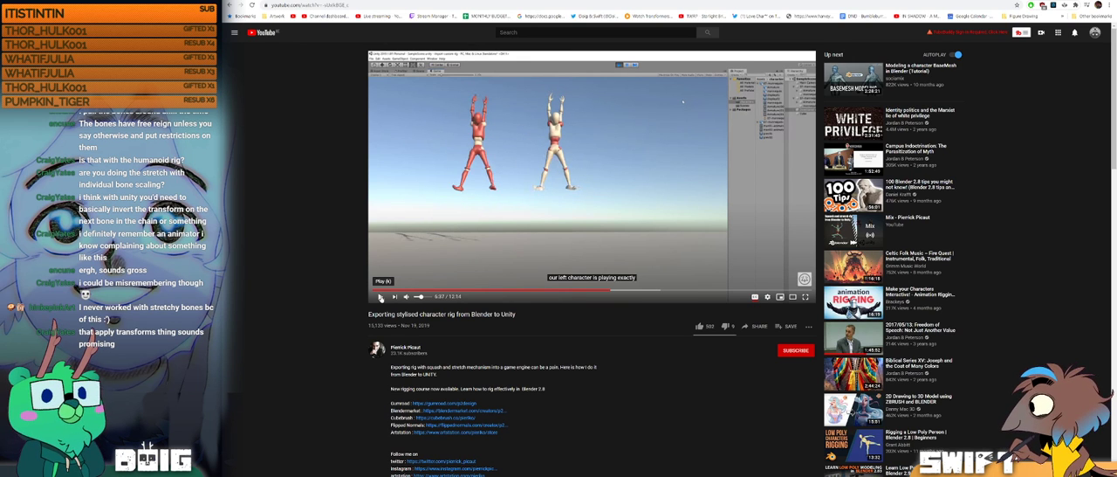
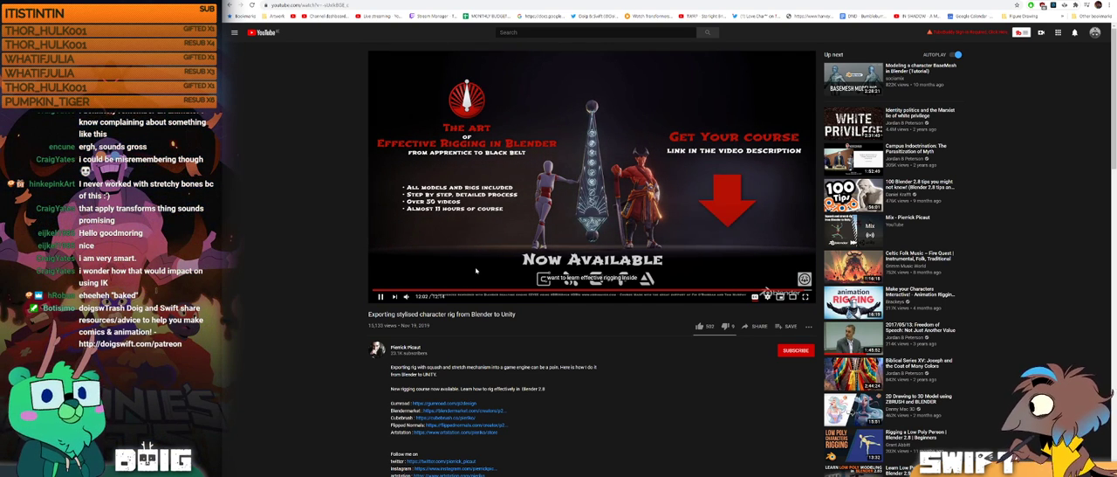
Step: Pause the tutorial at its end and go back to the part after 6:57 about the rig's bone parenting chain
left_click(380, 298)
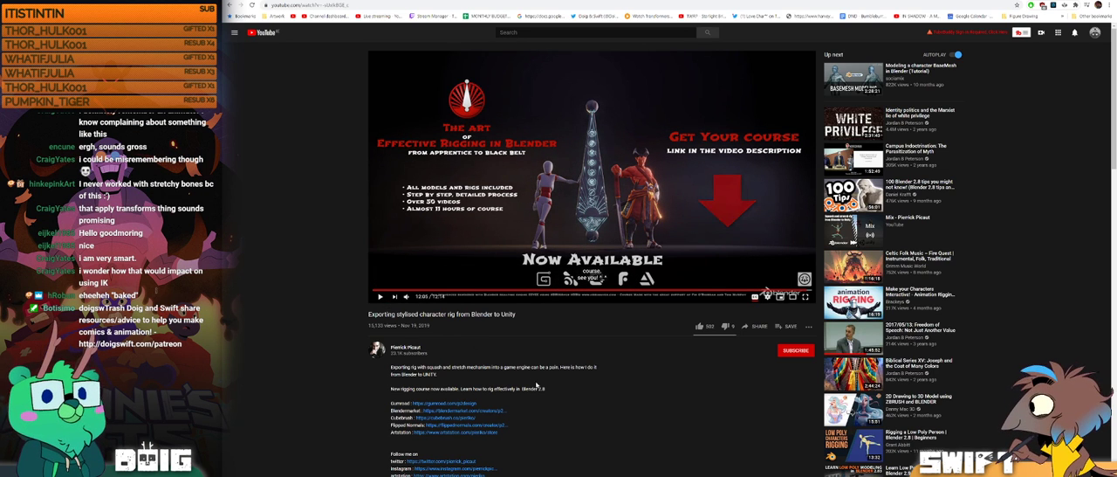
scroll(546, 390, "down", 2)
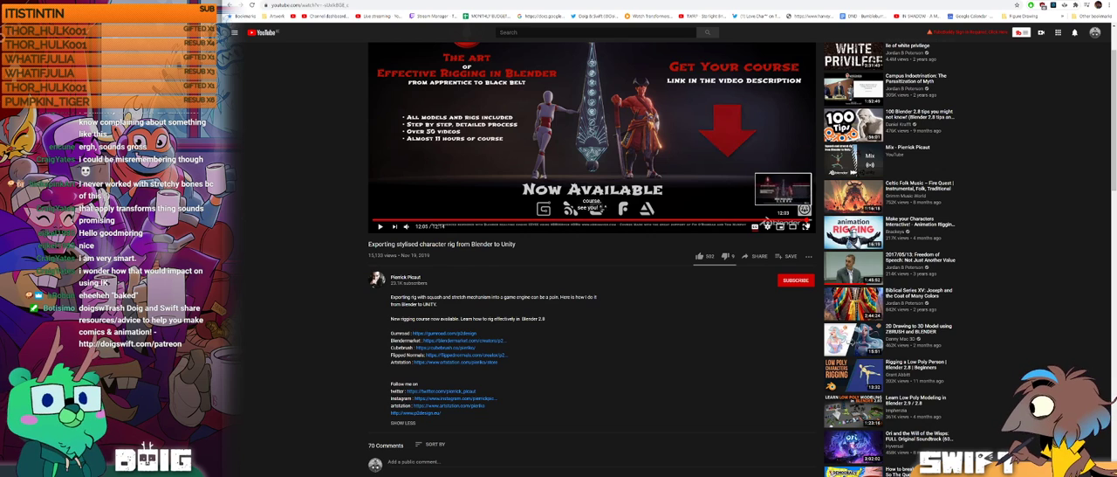
left_click(429, 220)
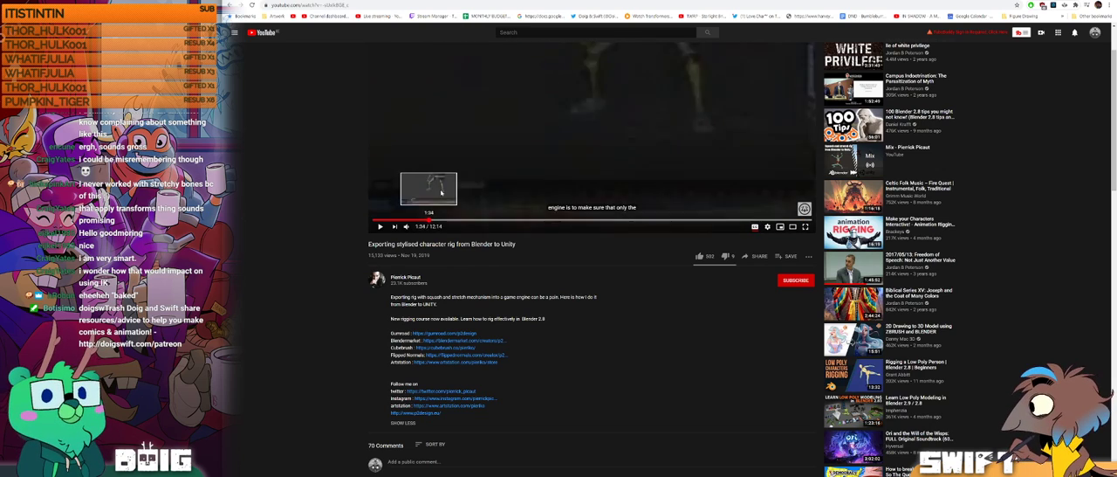
left_click_drag(441, 193, 587, 193)
scroll(616, 302, "up", 1)
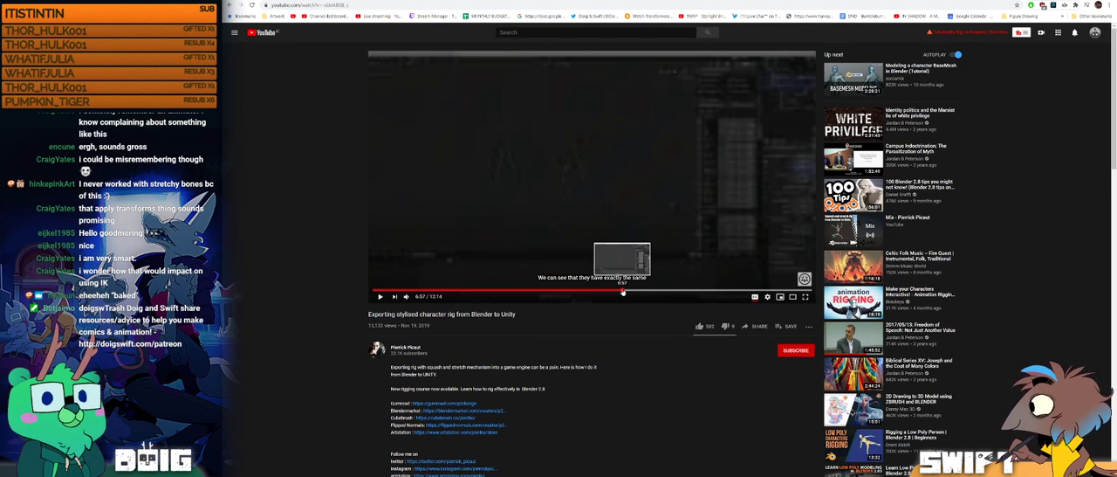
left_click(622, 292)
left_click_drag(622, 292, 638, 293)
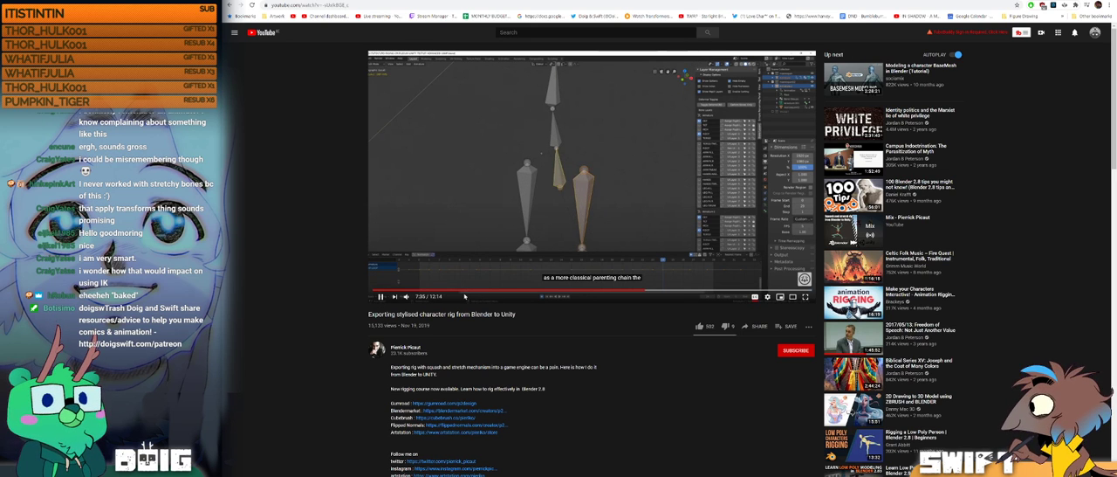
Step: Skip ahead to the explanation of the thigh bone's Copy Transforms constraint, pause the video there and show it full screen
key("Right")
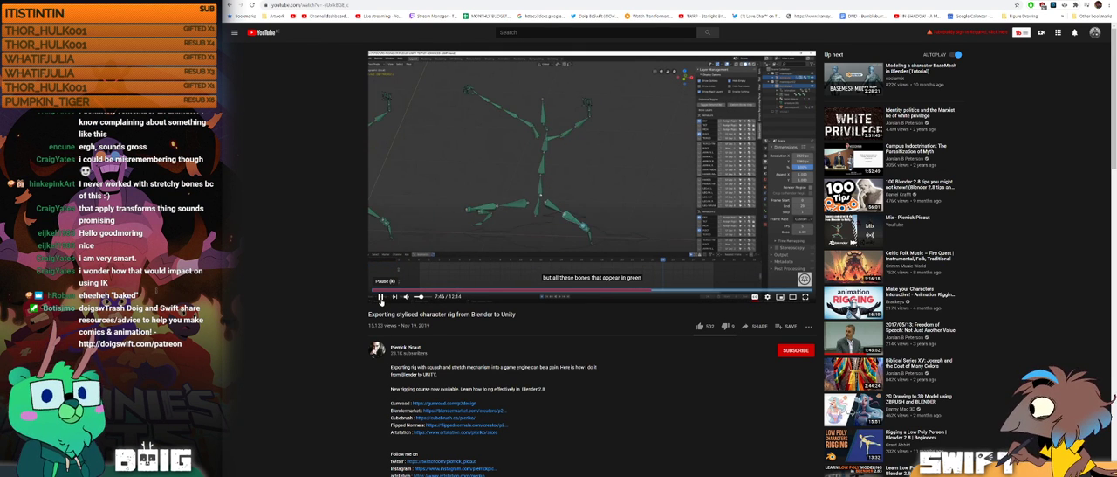
key("Right")
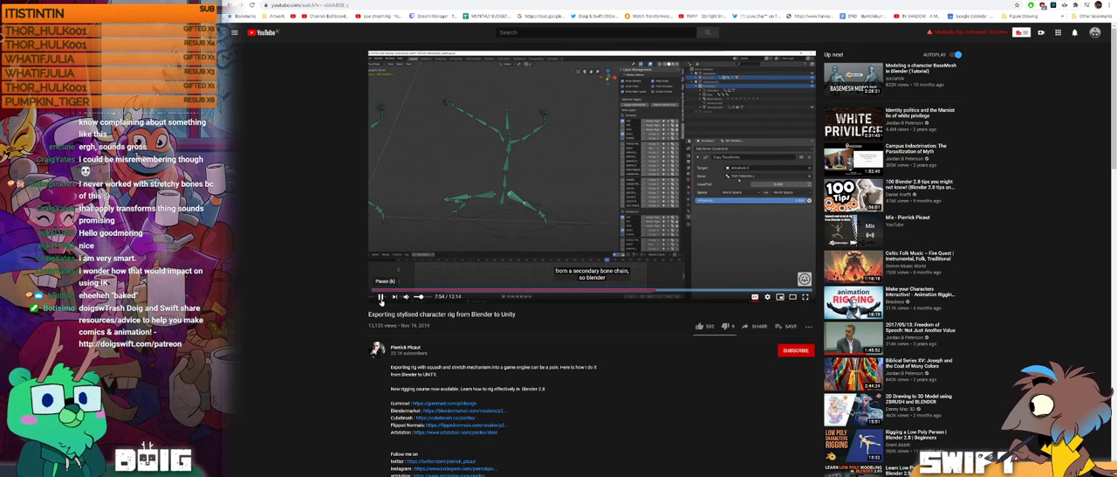
key("Left")
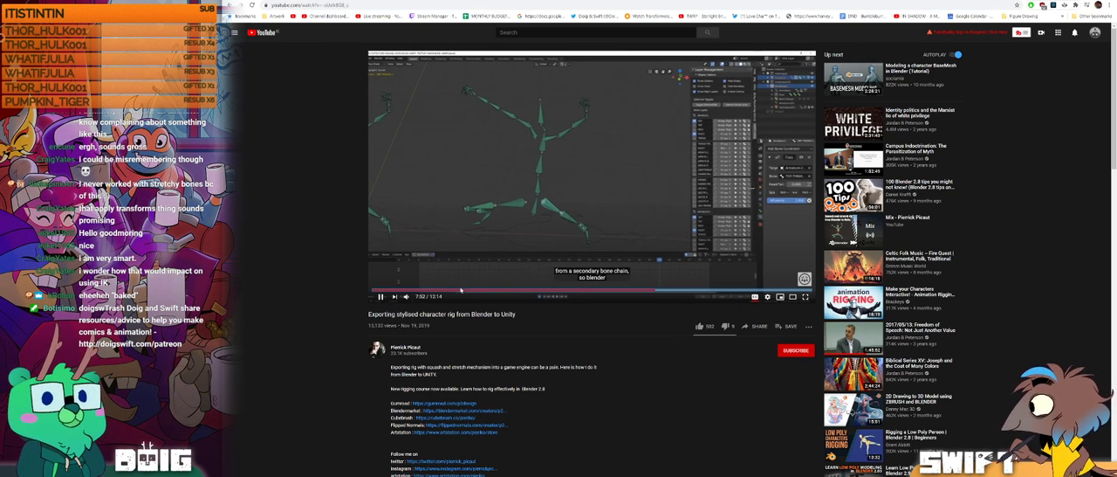
left_click(381, 296)
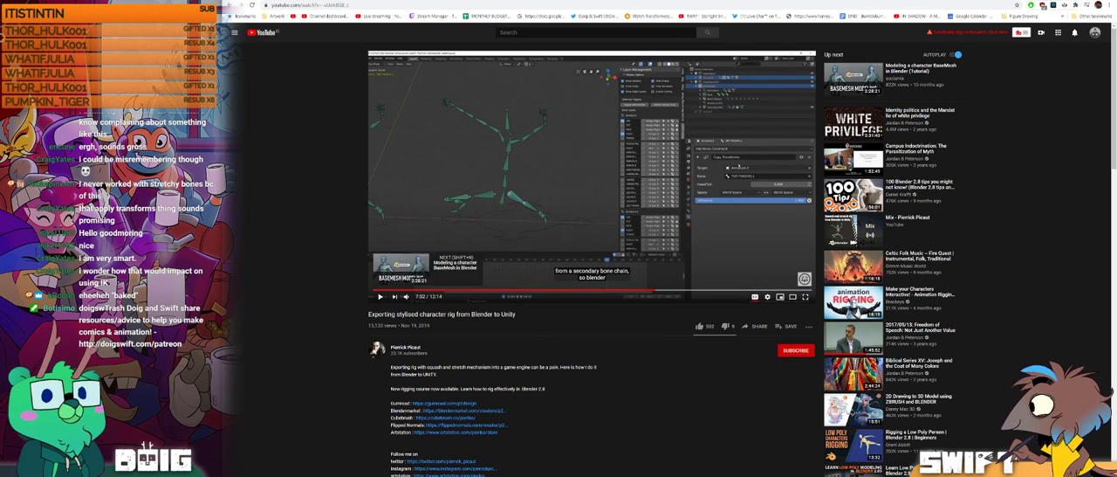
left_click(807, 297)
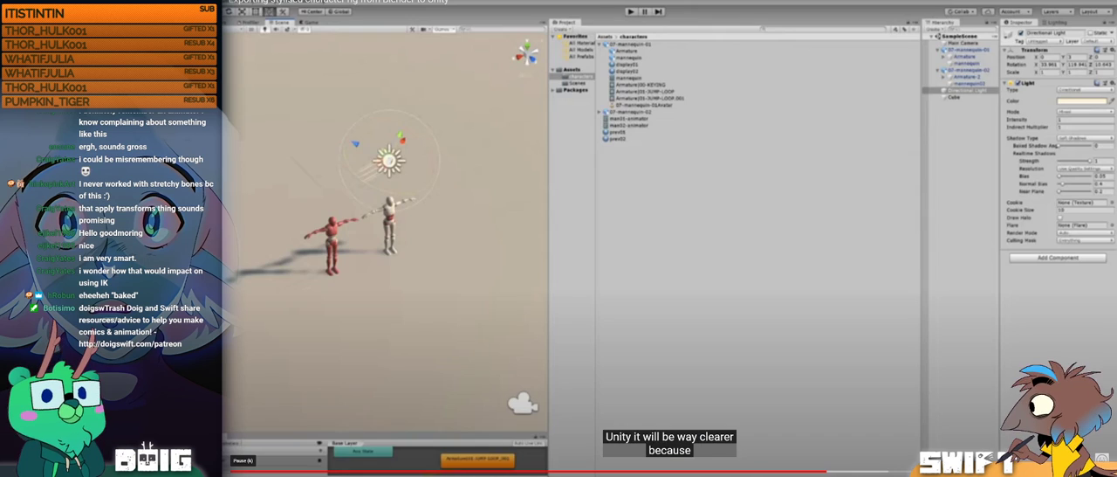
Step: Rewatch the explanation of how Copy Transforms constraints drive the deform bones, rewinding and pausing to examine the constraint settings
left_click(242, 474)
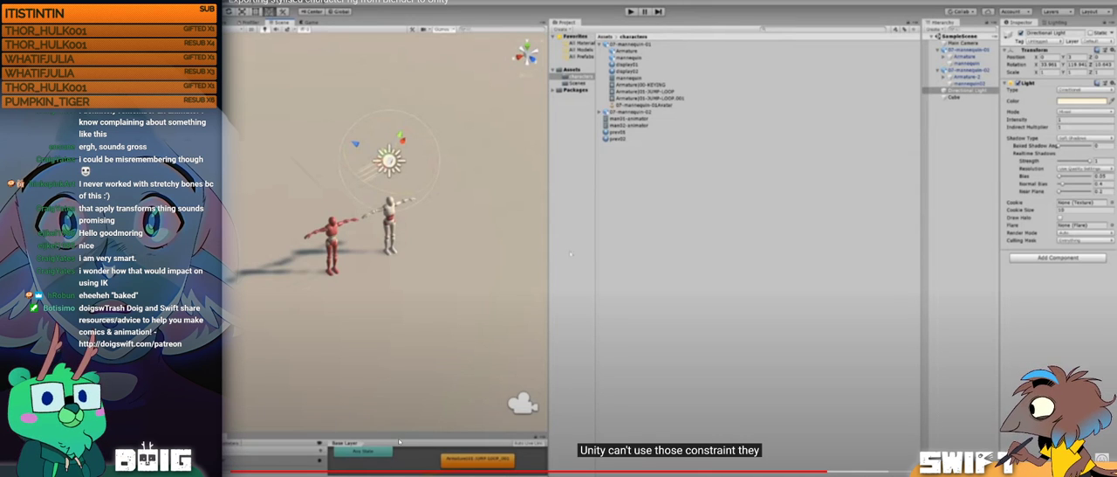
key("Left")
key("Left")
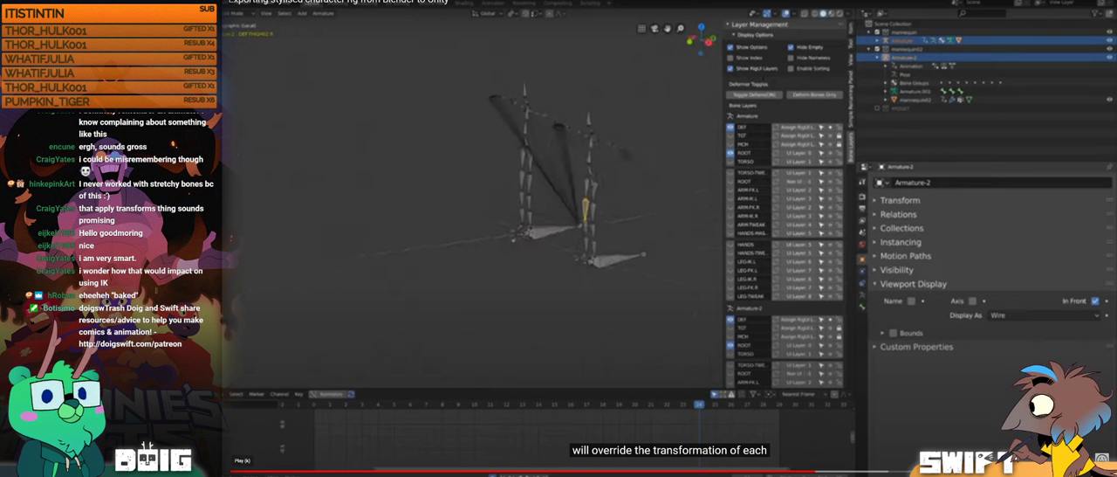
left_click(241, 473)
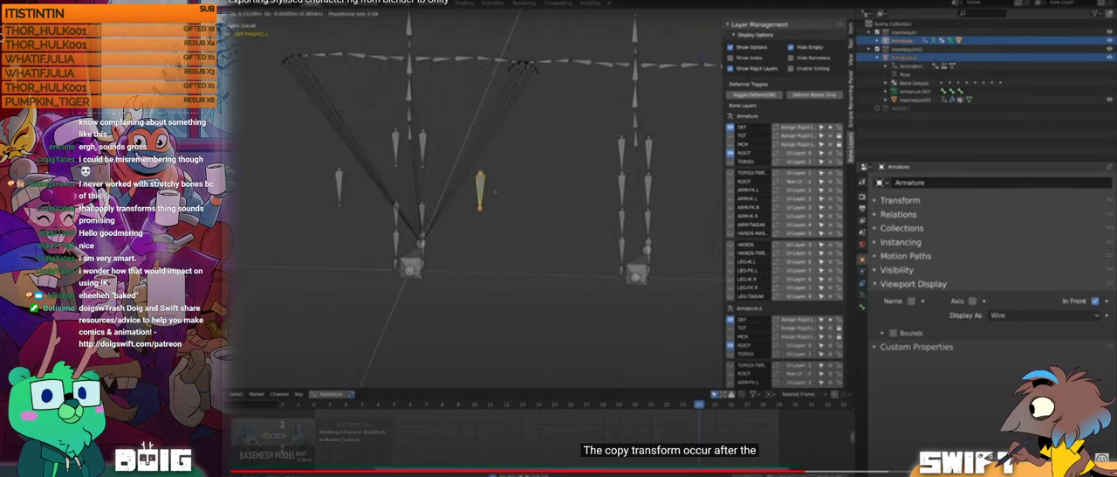
key("Left")
key("Left")
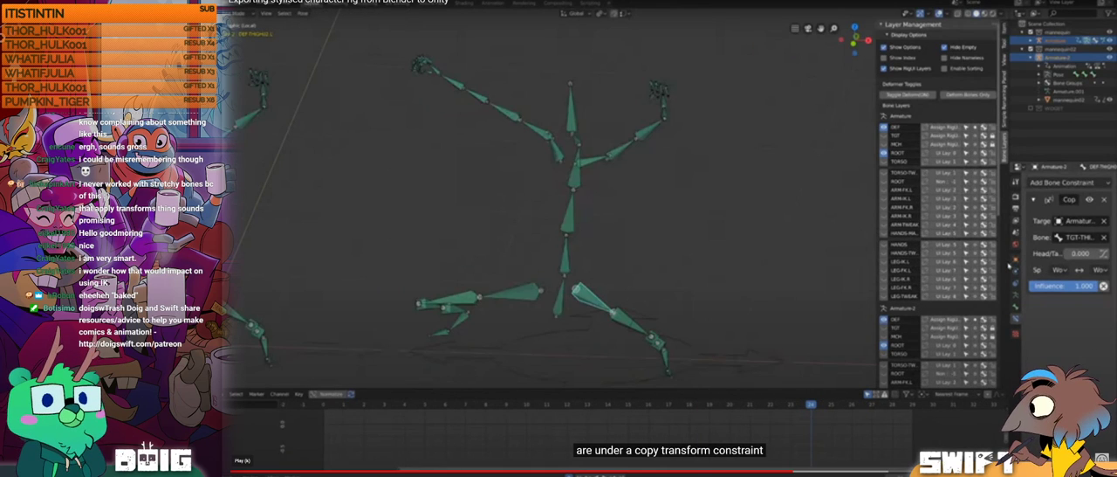
key("Left")
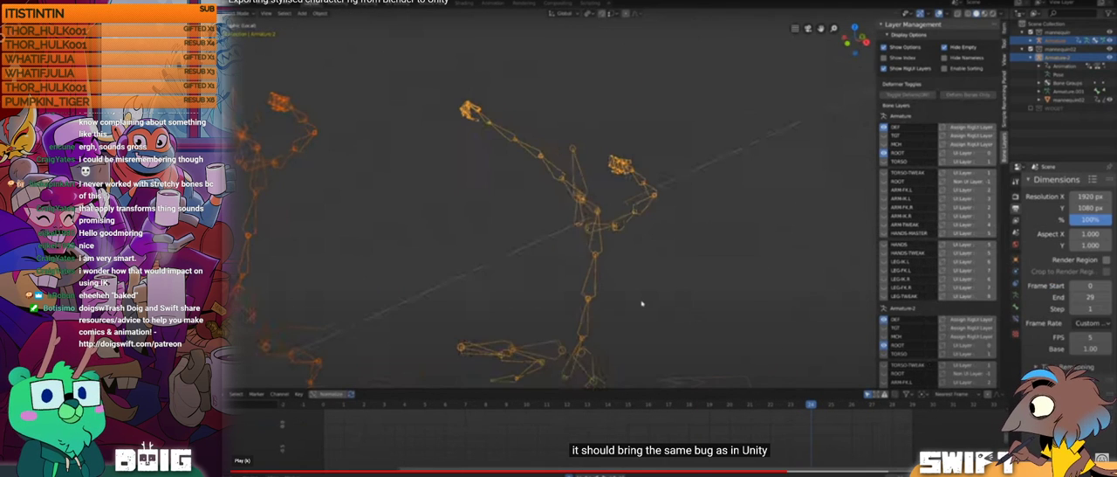
left_click(242, 476)
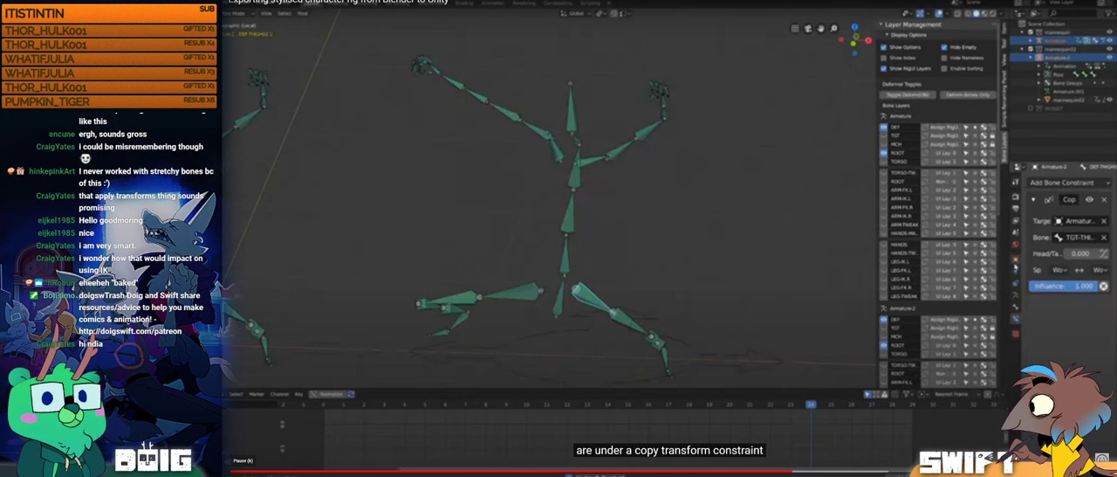
left_click(242, 474)
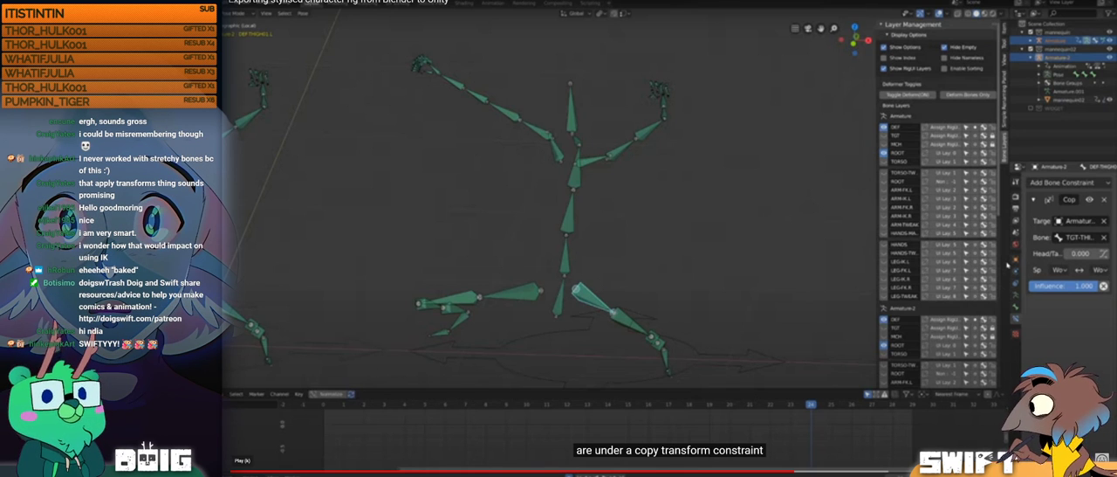
left_click(241, 472)
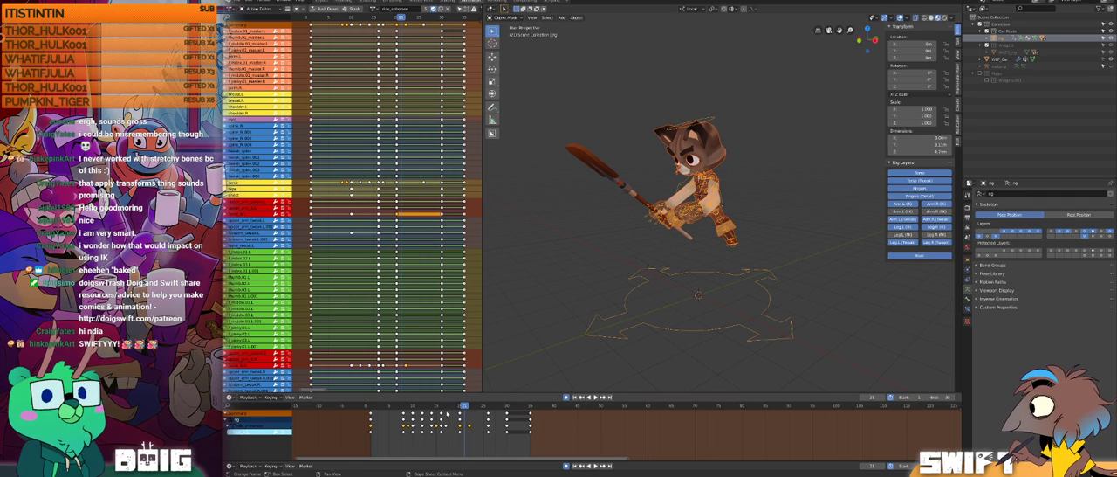
Step: Switch to Blender, go to frame 1, expand the cat rig's bone hierarchy in the outliner and select the root bone
left_click_drag(436, 404, 368, 403)
middle_click_drag(656, 207, 694, 209)
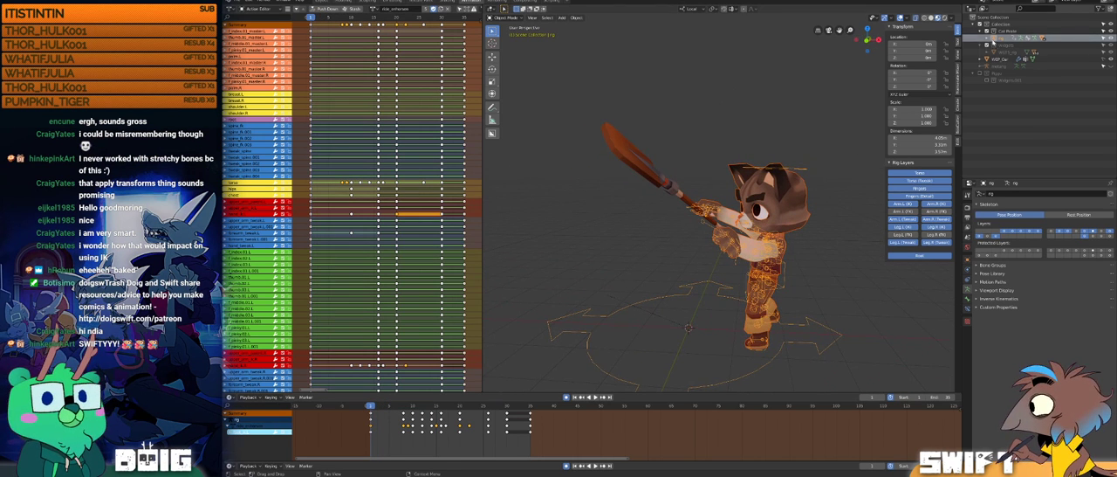
left_click(988, 39)
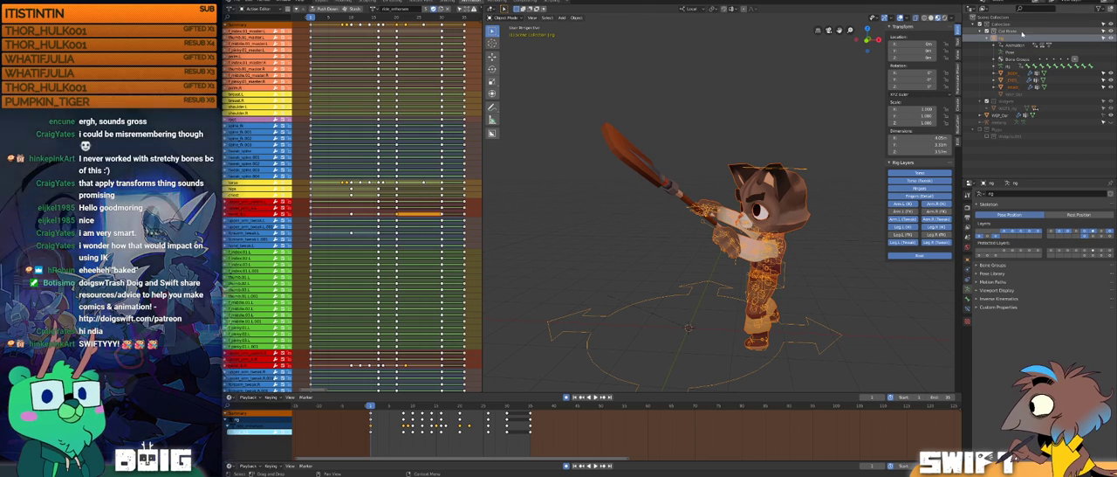
left_click(996, 66)
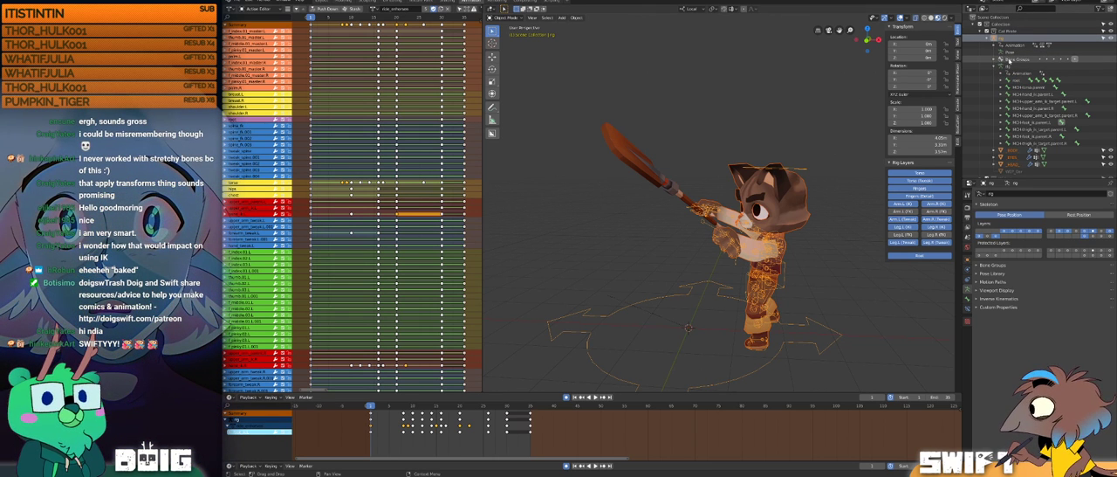
left_click(1003, 81)
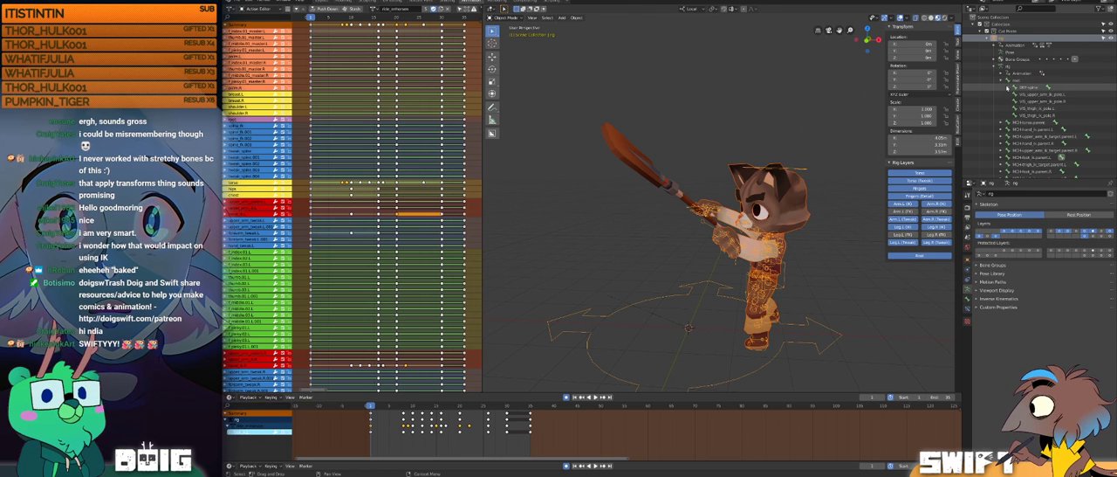
left_click(1013, 81)
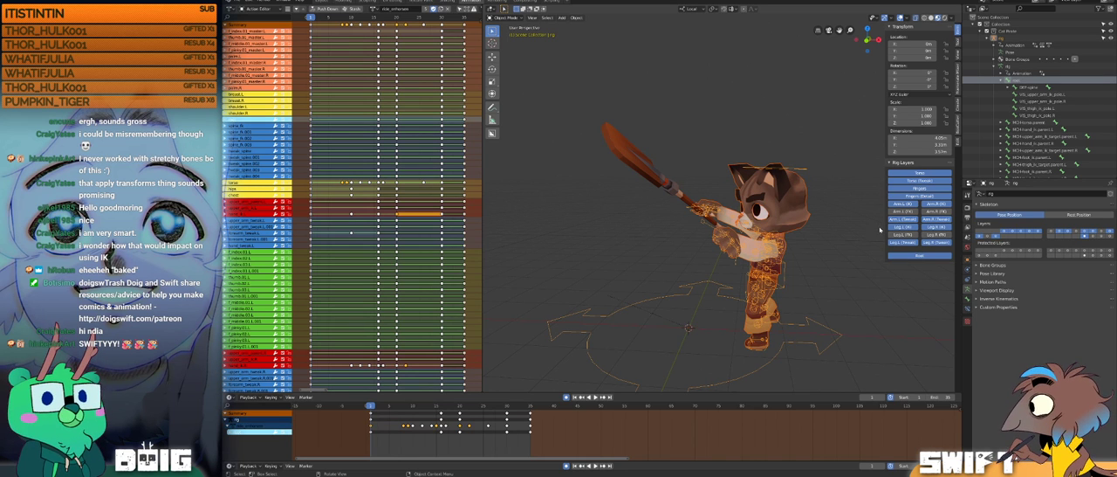
left_click(981, 236)
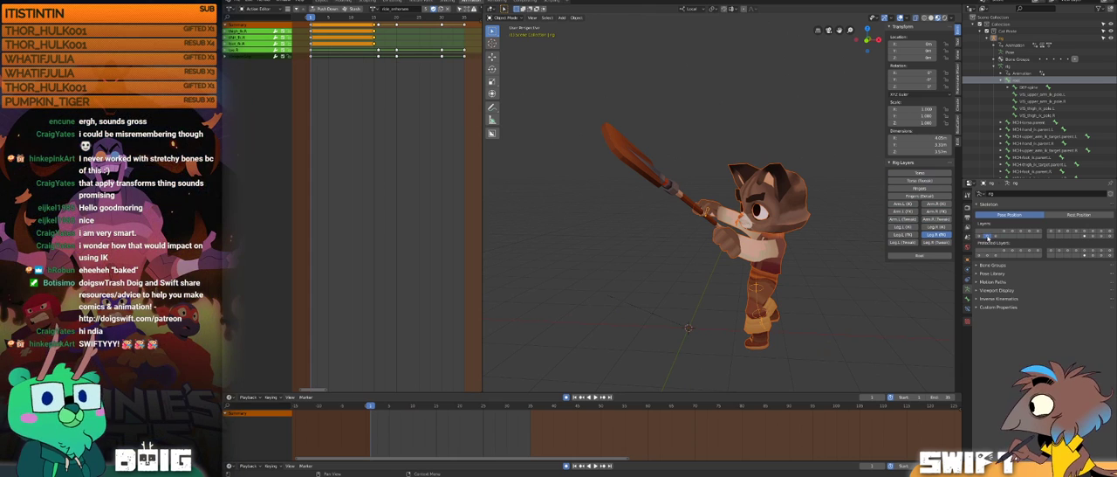
middle_click_drag(761, 281, 835, 266)
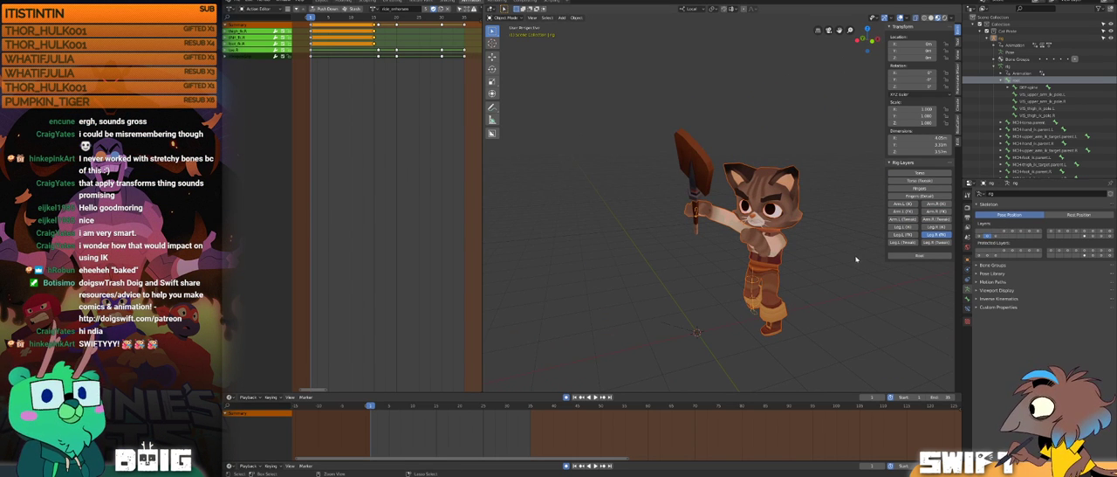
key("ctrl+z")
left_click(1093, 235)
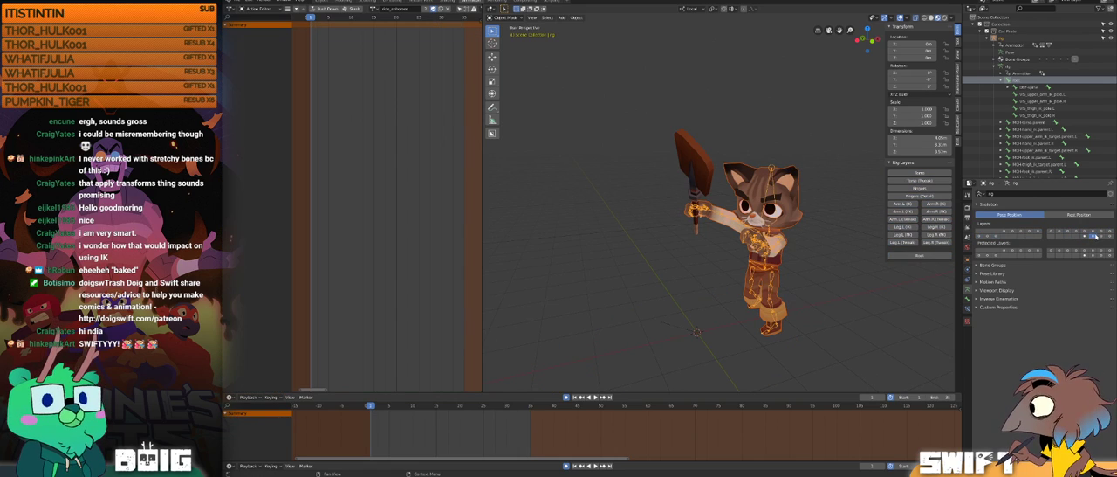
middle_click_drag(761, 262, 693, 235)
middle_click_drag(722, 195, 758, 237)
key("ctrl+z")
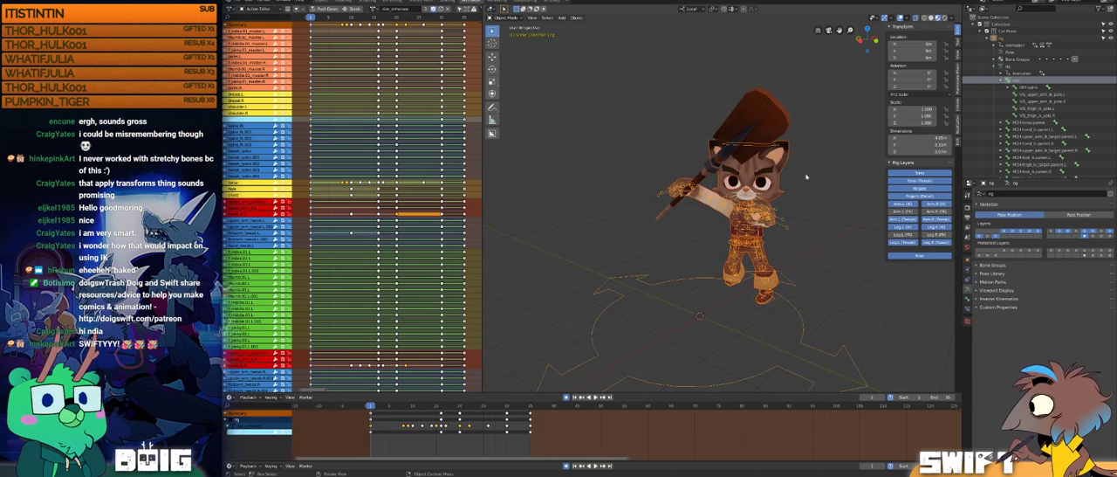
Step: Show only the cat rig's deform bone layer and examine those bones at about frame 9 of the attack animation
left_click(1093, 235)
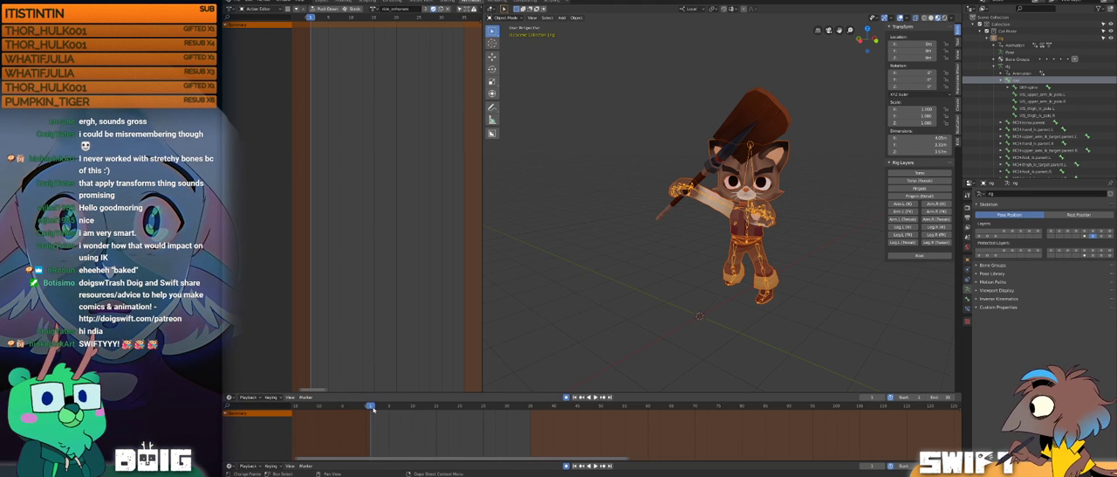
middle_click_drag(685, 249, 667, 218)
left_click(381, 405)
left_click_drag(382, 406, 408, 403)
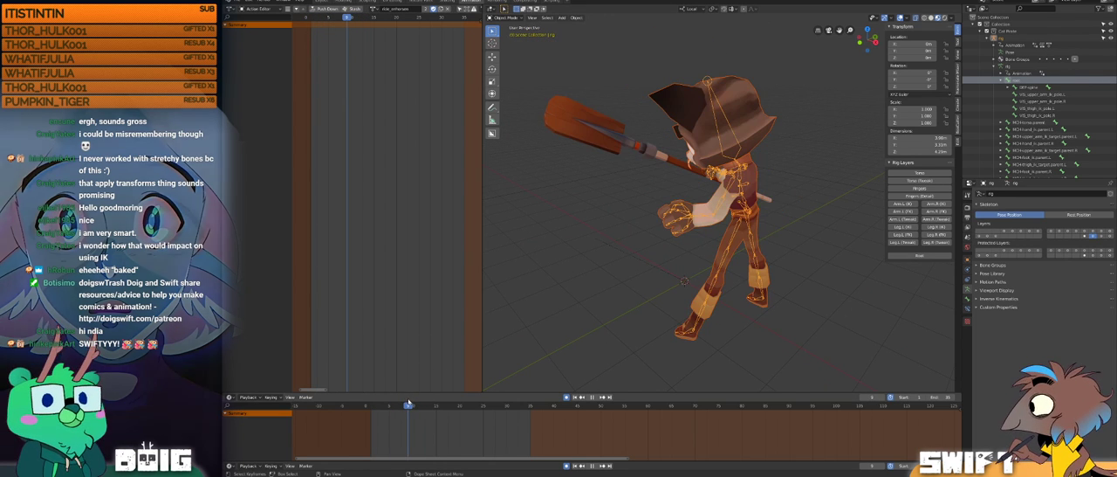
middle_click_drag(668, 236, 663, 331)
middle_click_drag(718, 193, 582, 316)
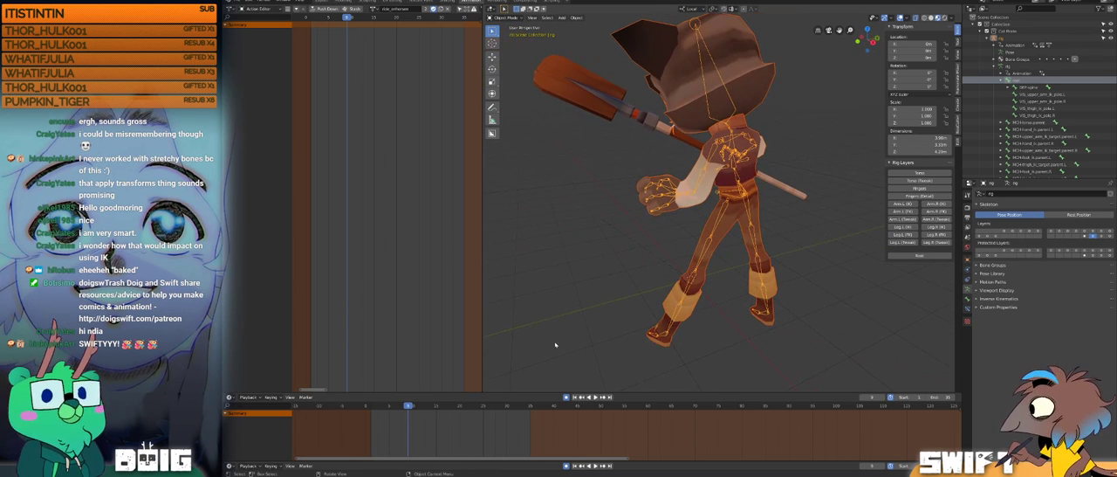
mouse_move(408, 405)
left_mouse_down()
mouse_move(442, 402)
mouse_move(408, 394)
left_mouse_up()
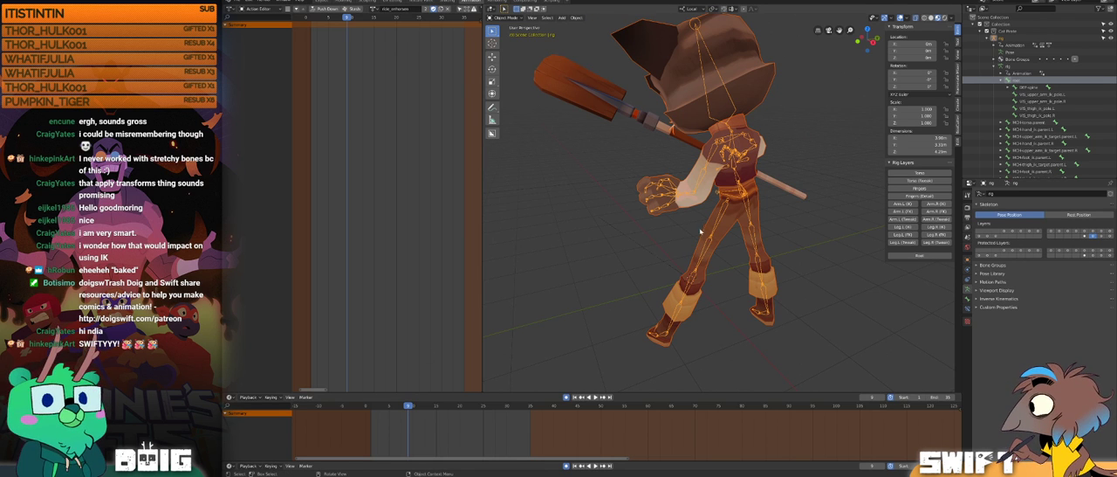
Step: Clear the selection and save the Blender file, then select everything in the scene again
left_click(607, 247)
key("ctrl+s")
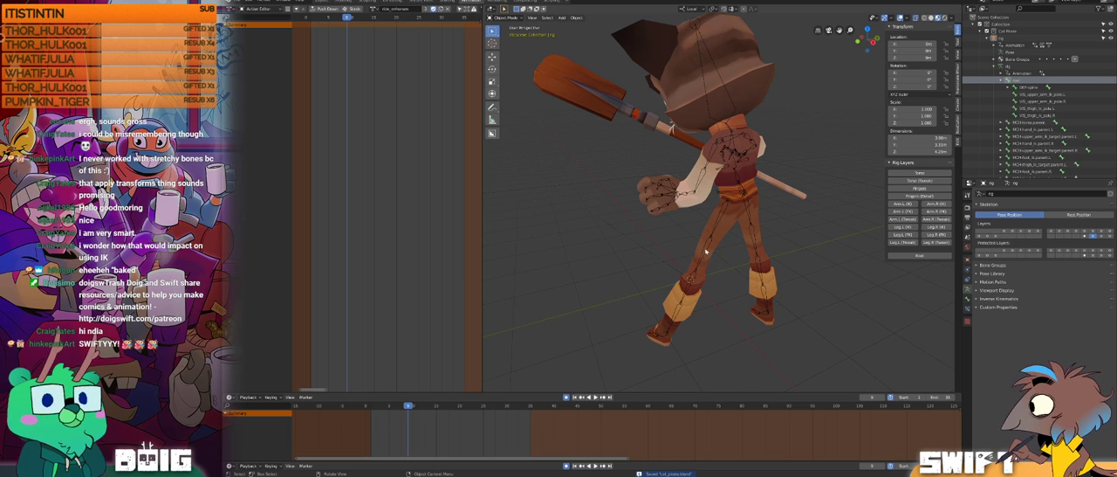
key("a")
middle_click_drag(705, 252, 703, 239)
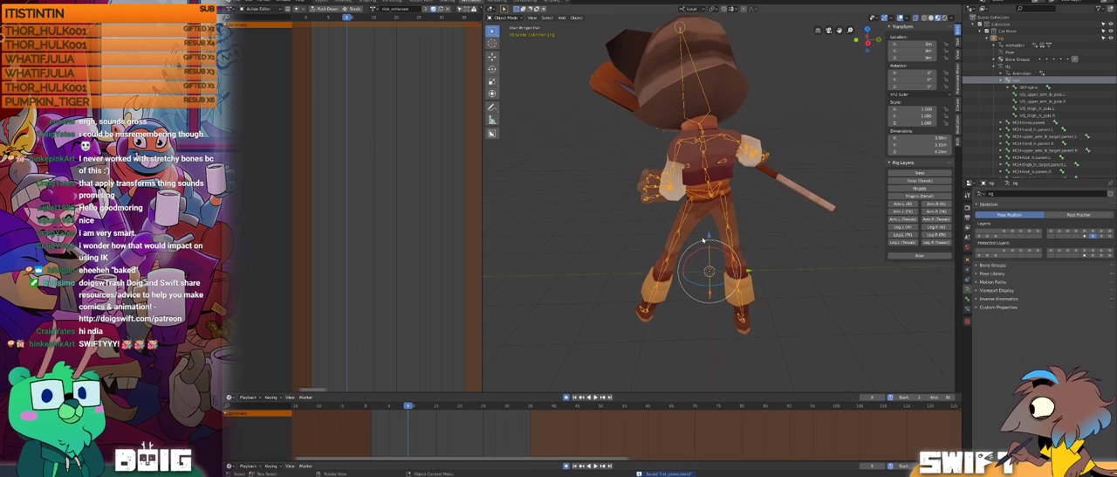
Step: Check the root bone's relations and bone constraints, and open the list of available constraint types
left_click(967, 300)
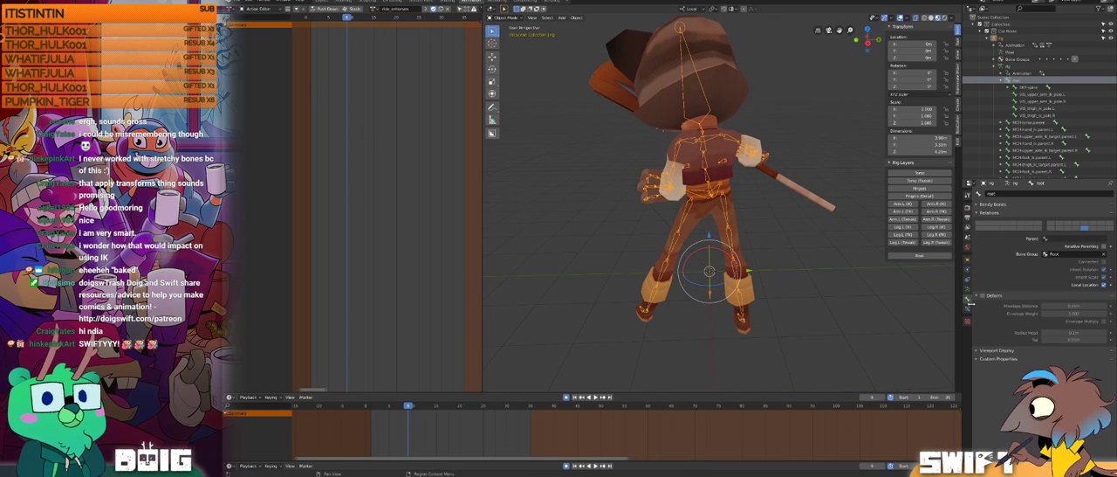
left_click(967, 308)
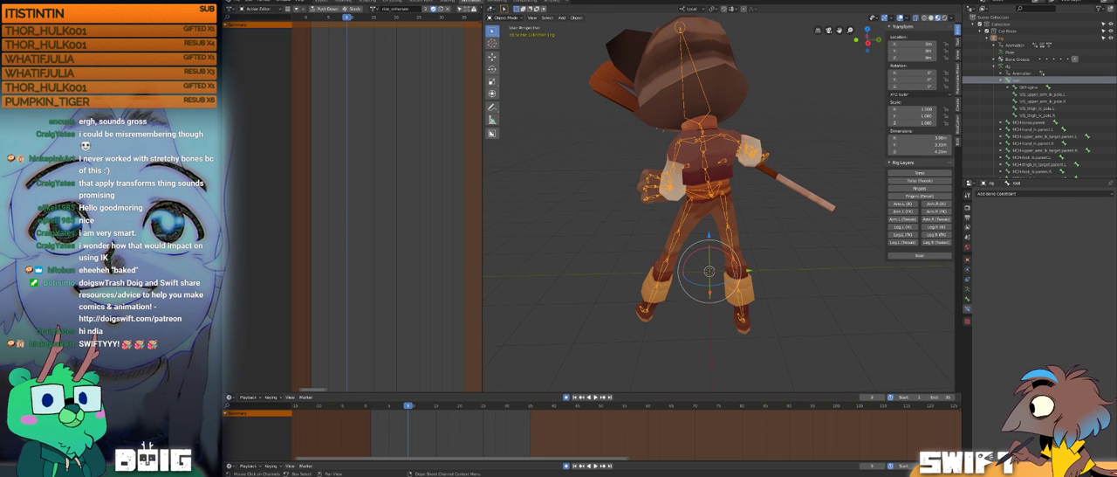
left_click(1006, 194)
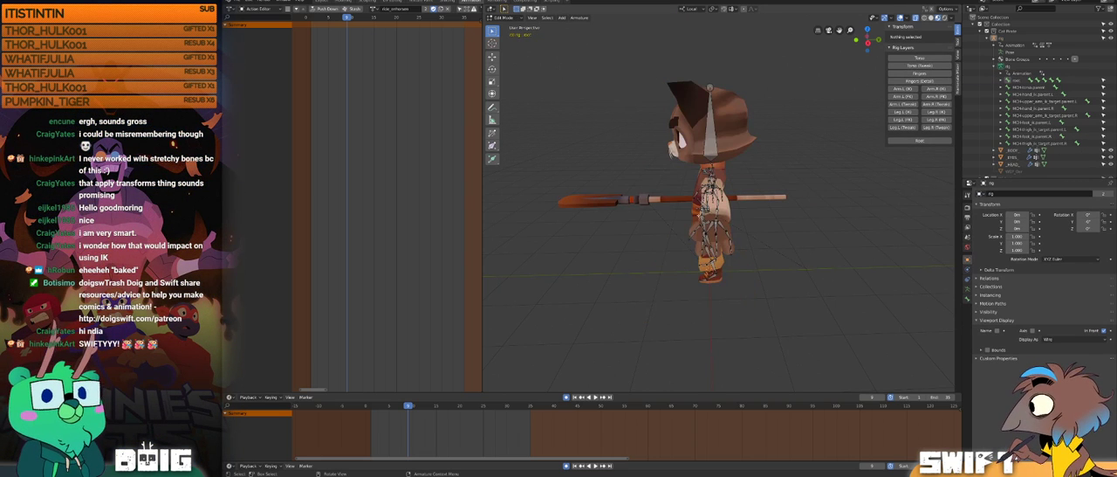
Step: Select the DEF-thigh.L.001 bone in Edit Mode and examine its bone and armature properties, then return to Object Mode
middle_click_drag(663, 201, 736, 230)
scroll(721, 225, "up", 1)
left_click(683, 259)
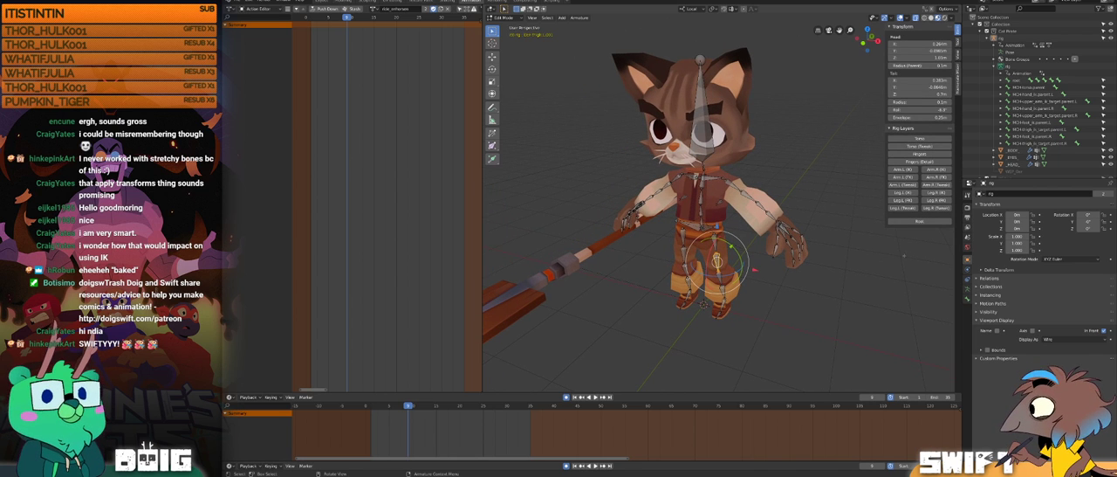
left_click(967, 295)
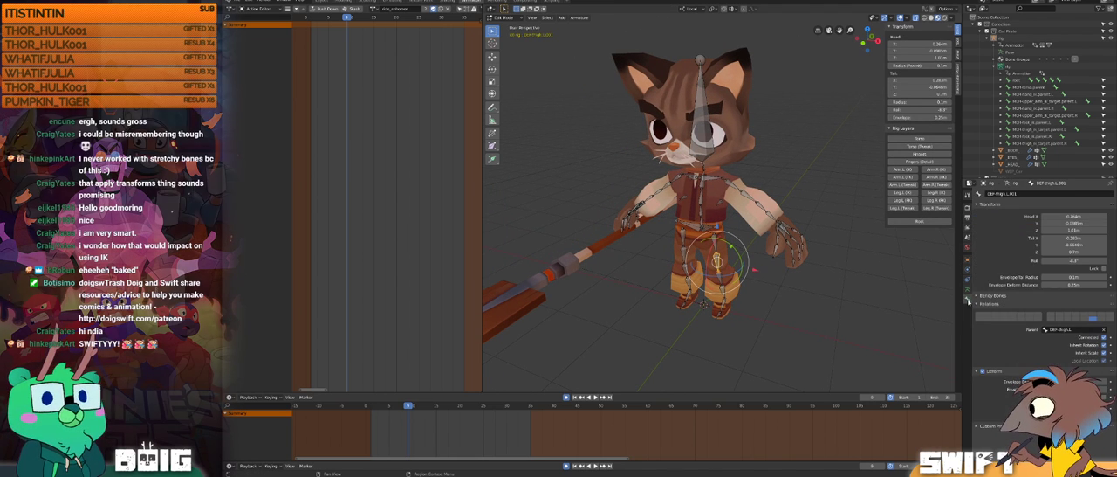
left_click(968, 284)
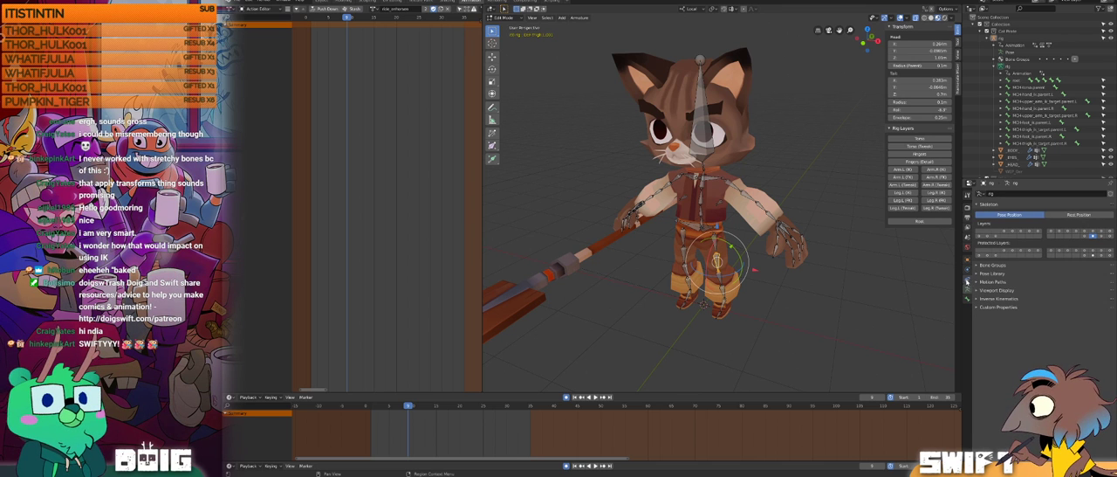
left_click(968, 281)
key("Tab")
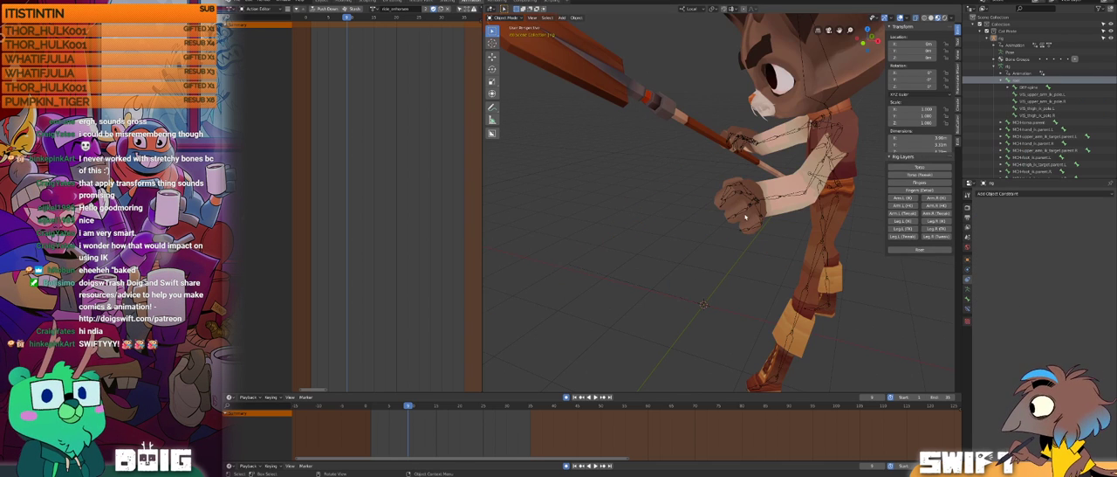
Step: Select the cat's rig and add a Copy Transforms object constraint to it
middle_click_drag(813, 231, 733, 203)
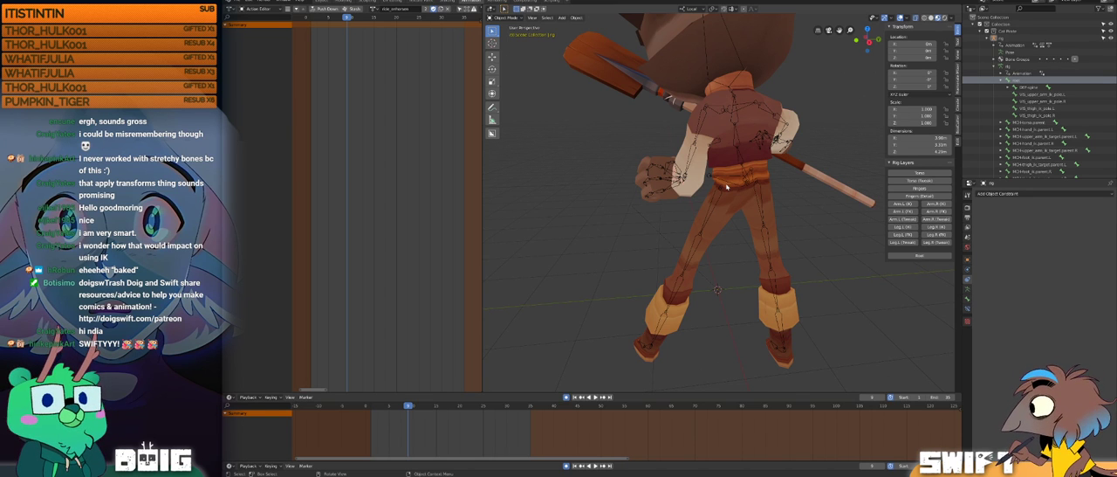
left_click(706, 236)
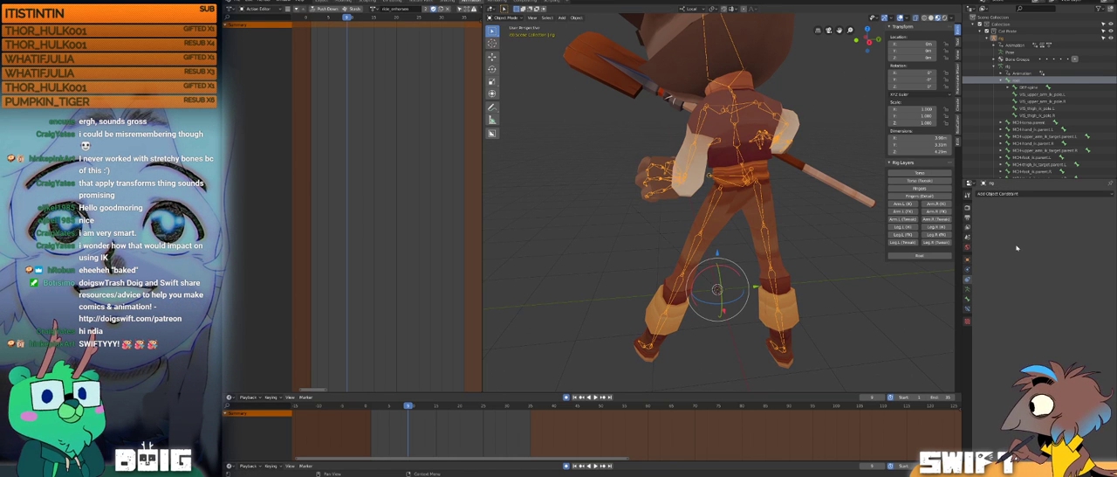
left_click(1005, 193)
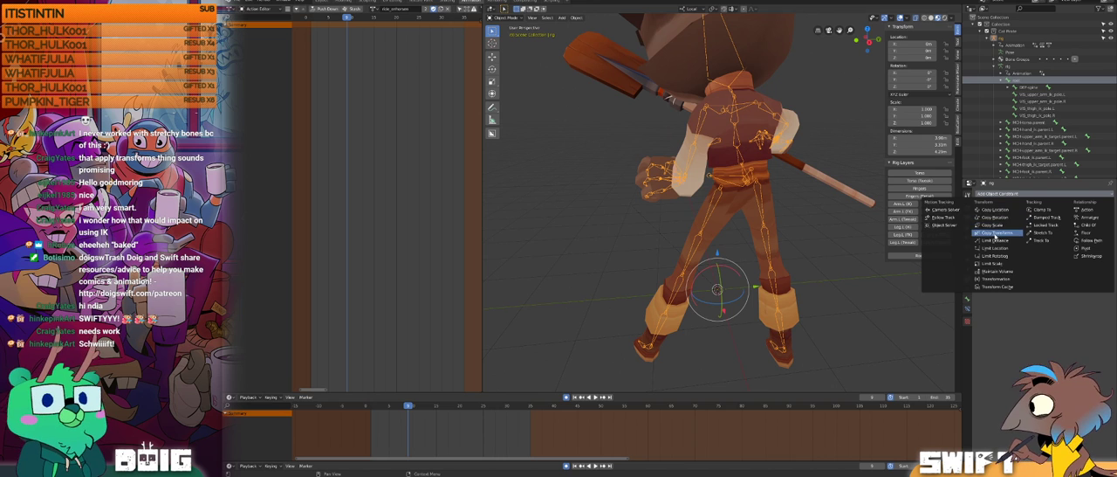
left_click(995, 233)
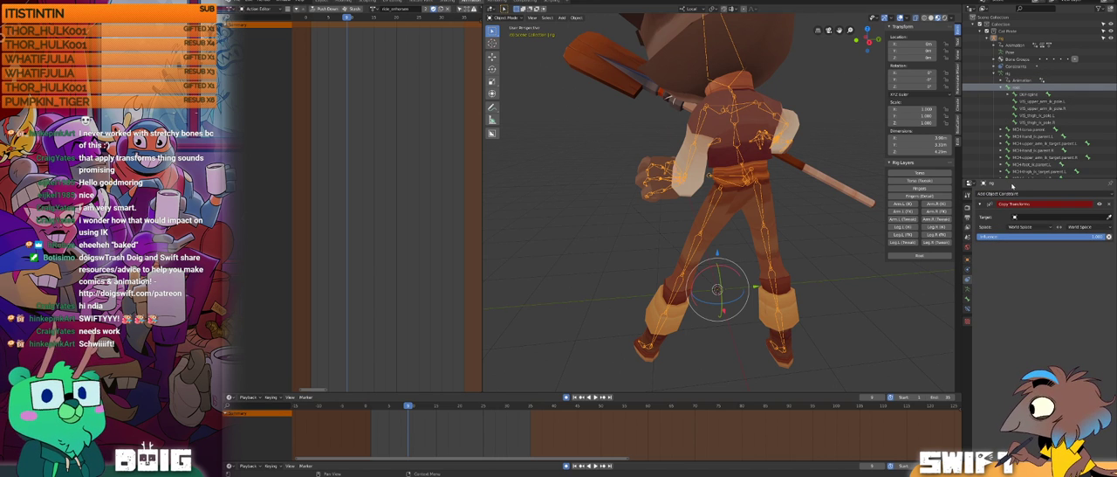
Step: Try to set the Copy Transforms constraint's target to the object named rig
left_click(1028, 214)
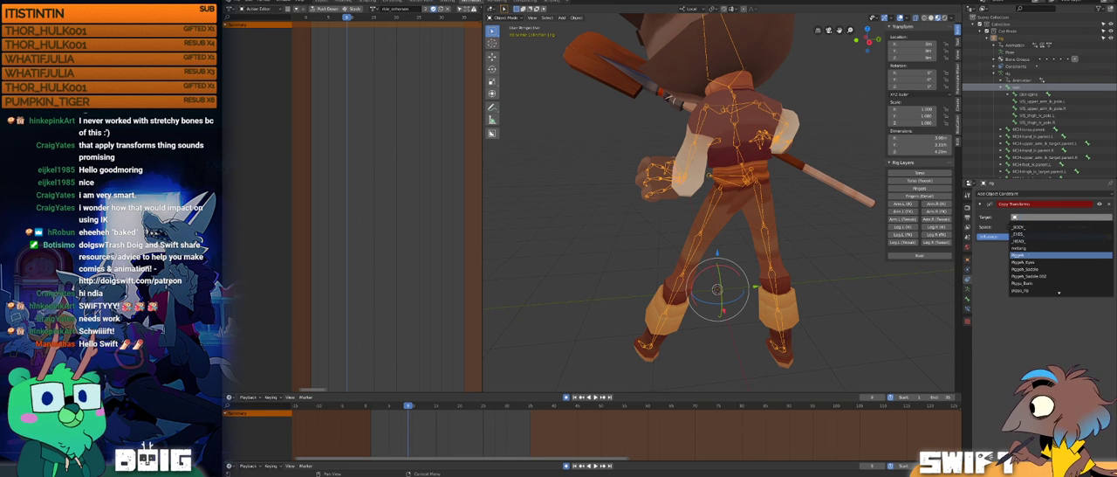
scroll(1035, 256, "down", 15)
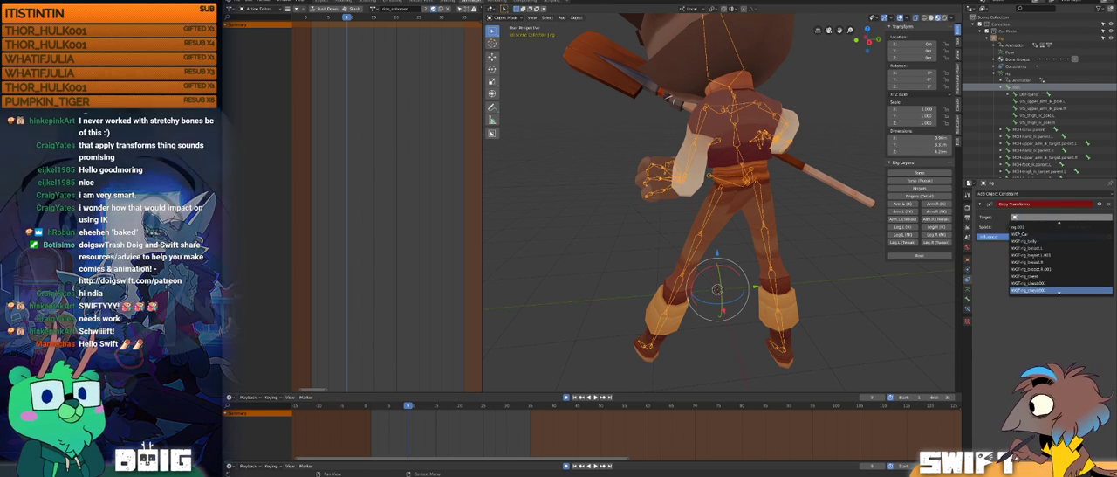
scroll(1035, 244, "up", 10)
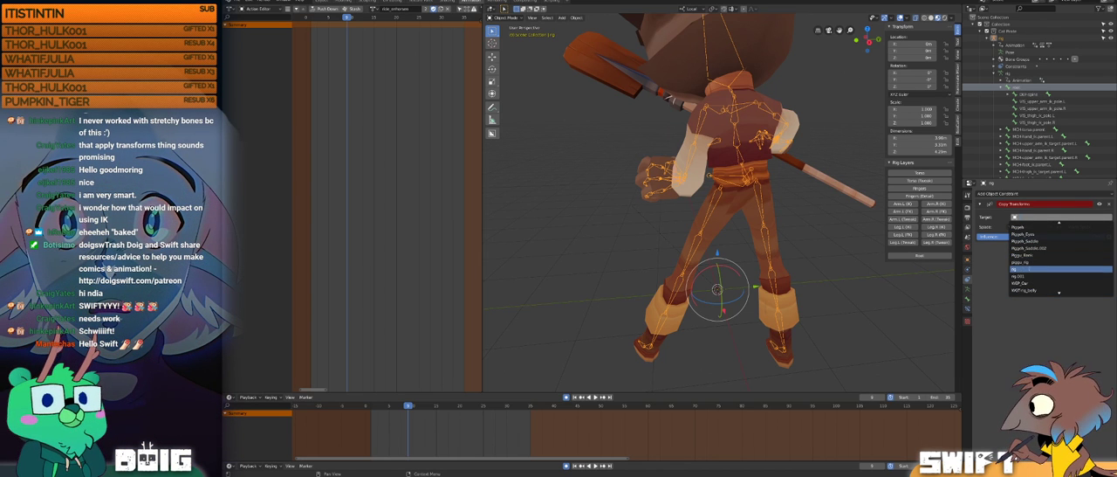
left_click(1023, 269)
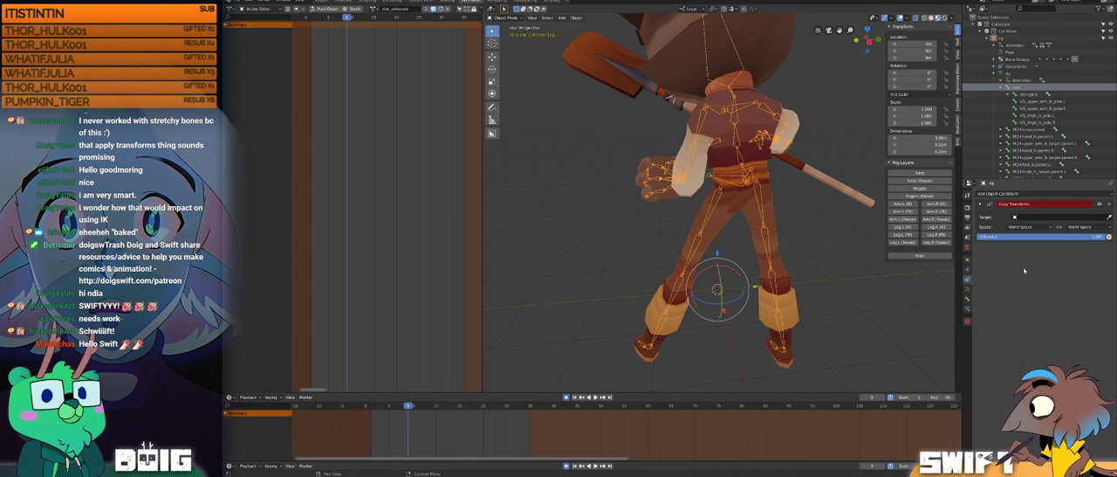
left_click(1040, 217)
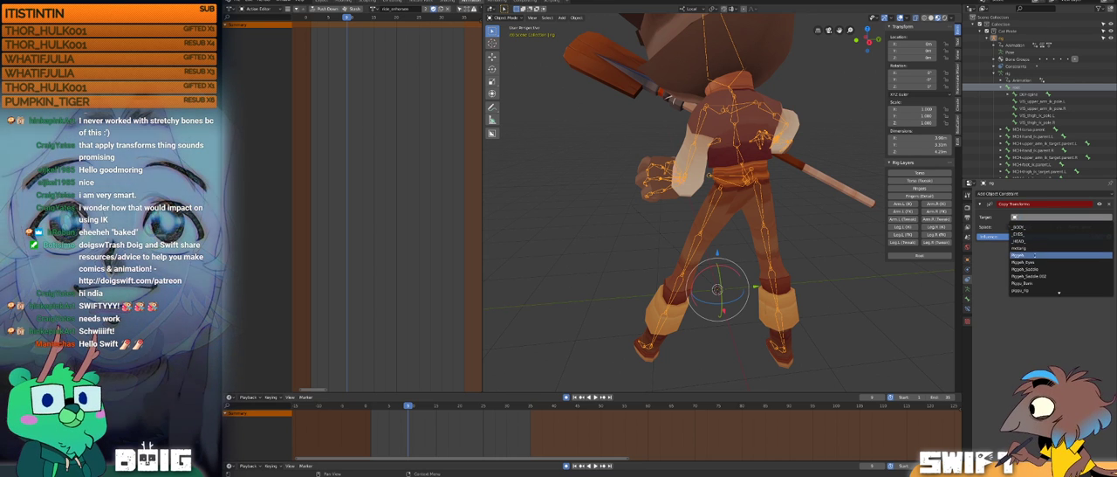
scroll(1036, 275, "down", 5)
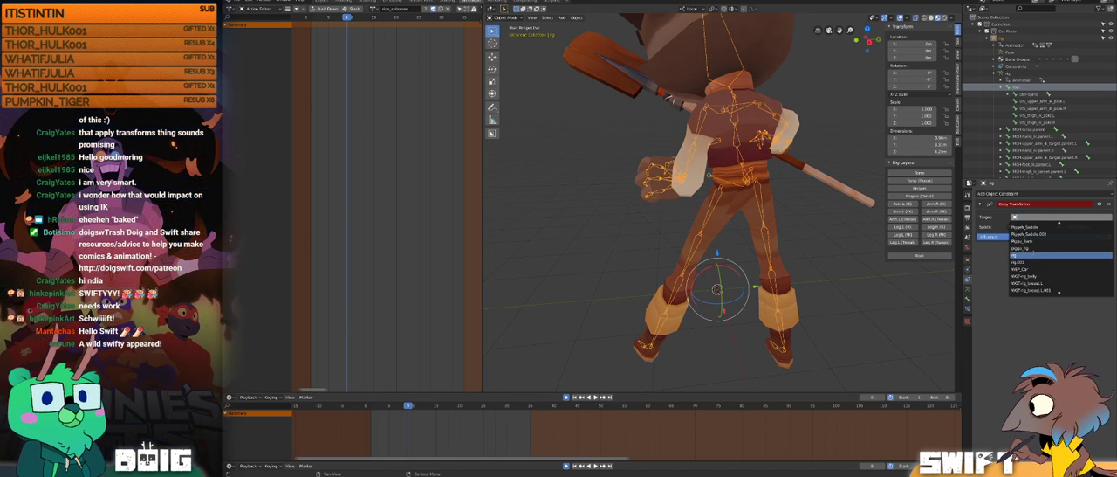
scroll(1033, 258, "down", 6)
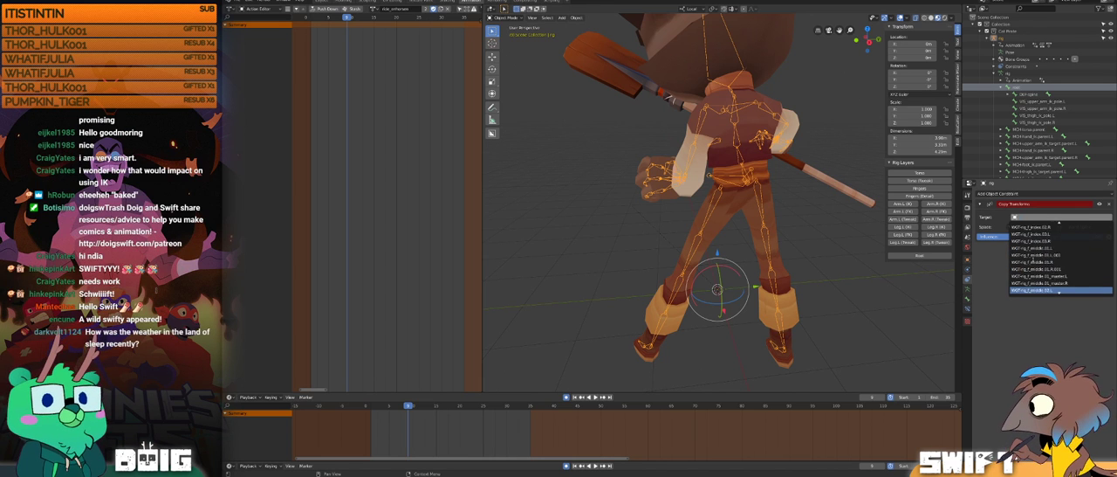
scroll(1033, 258, "up", 10)
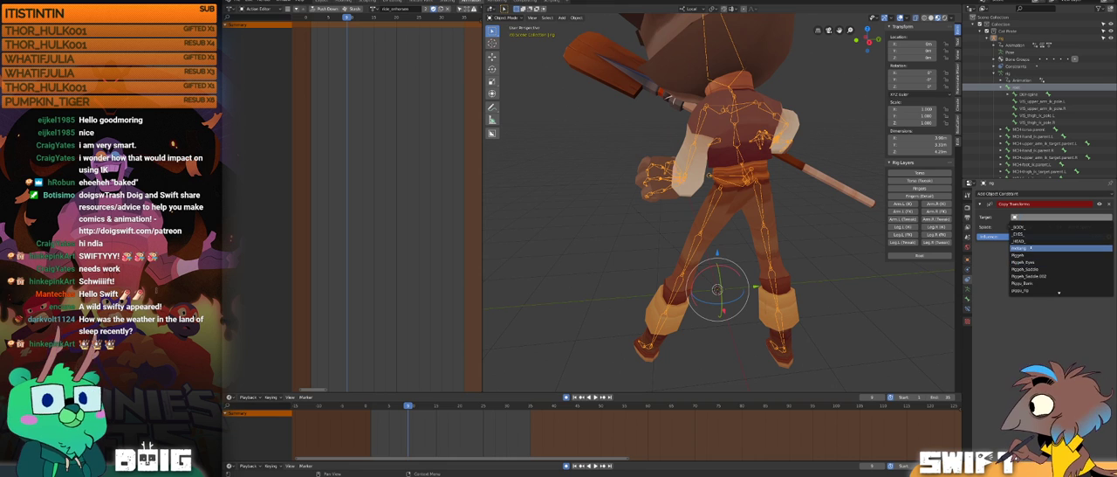
scroll(1039, 254, "down", 6)
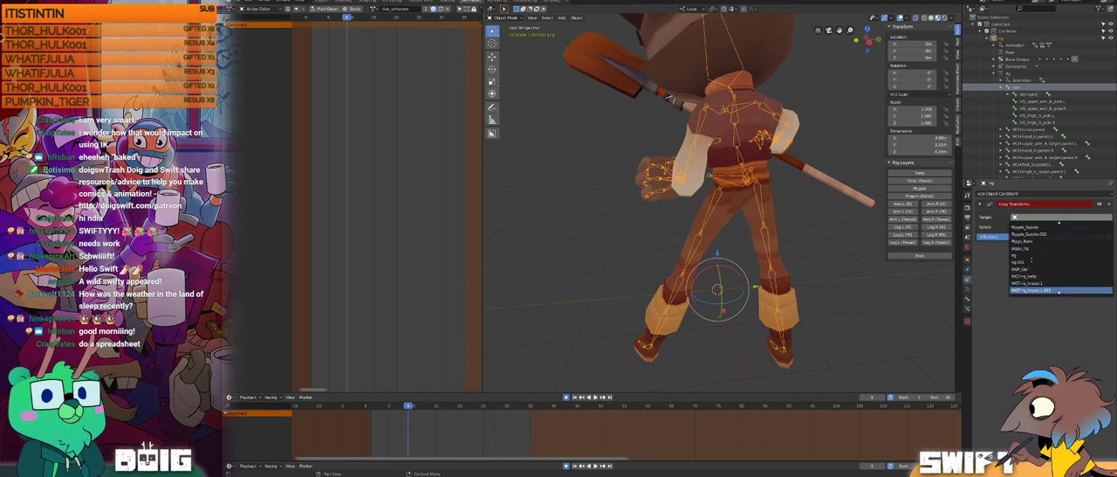
left_click(1024, 256)
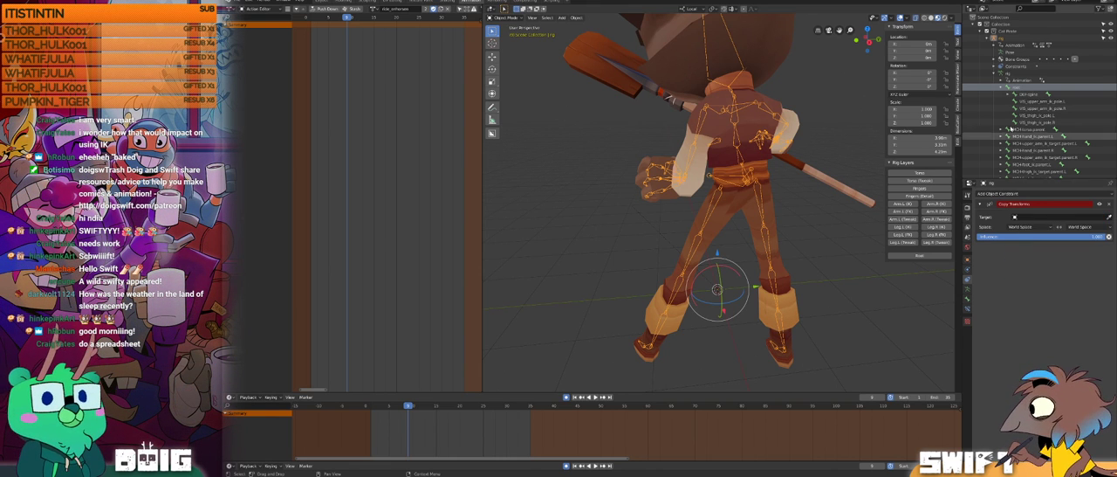
Step: Look through the rig's bone hierarchy in the outliner, examine the posed rig from the side and clear the selection
scroll(1035, 114, "down", 5)
scroll(1019, 101, "up", 3)
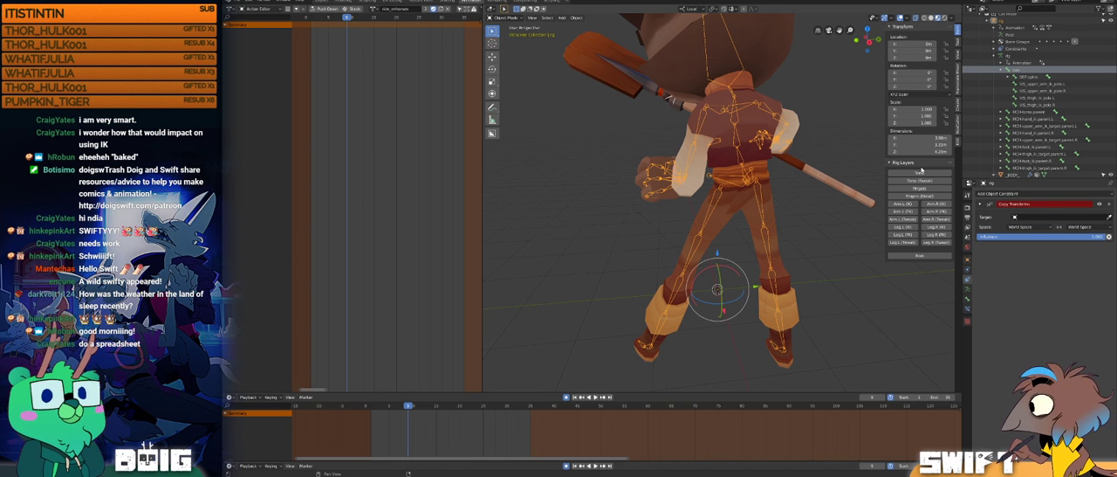
middle_click_drag(717, 291, 761, 253)
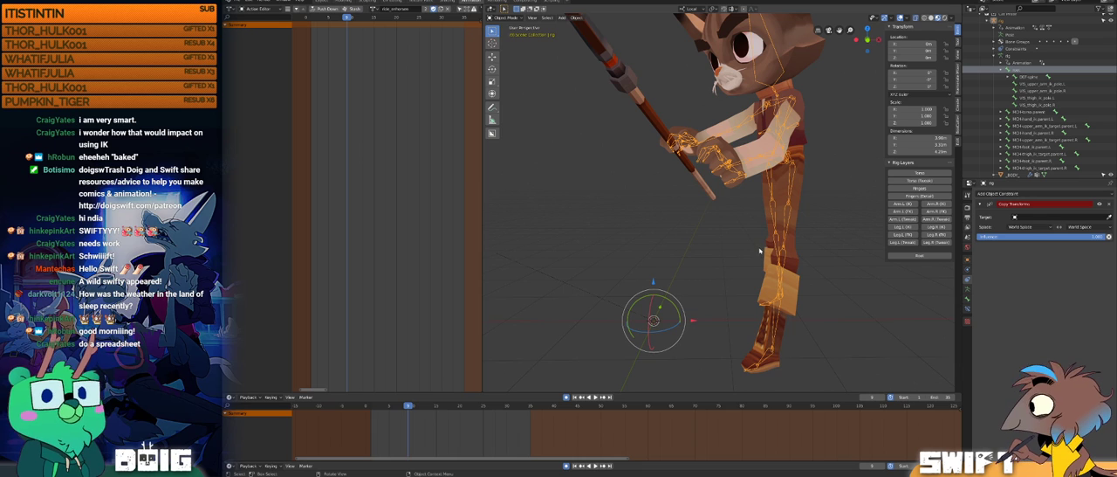
key("Tab")
key("Tab")
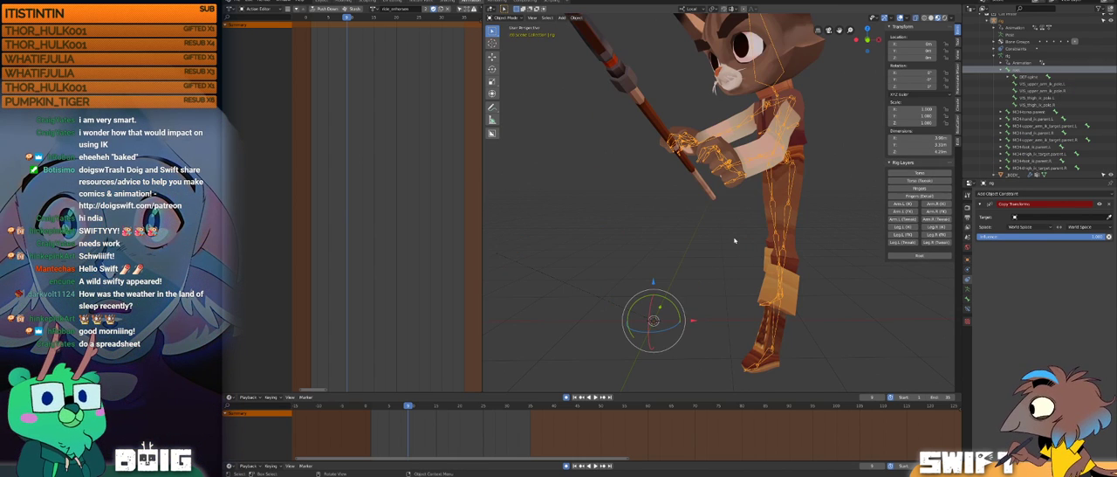
left_click(707, 272)
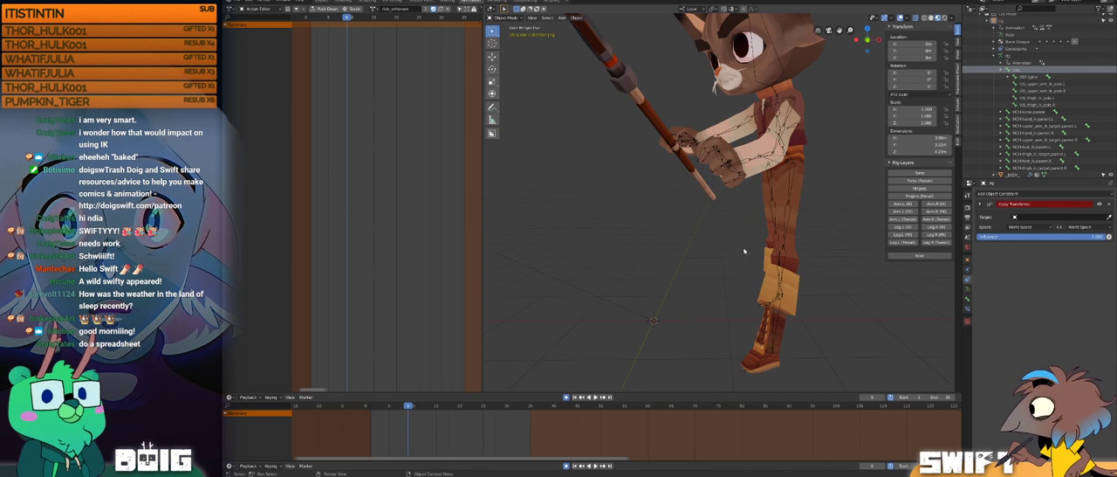
middle_click_drag(740, 251, 741, 248)
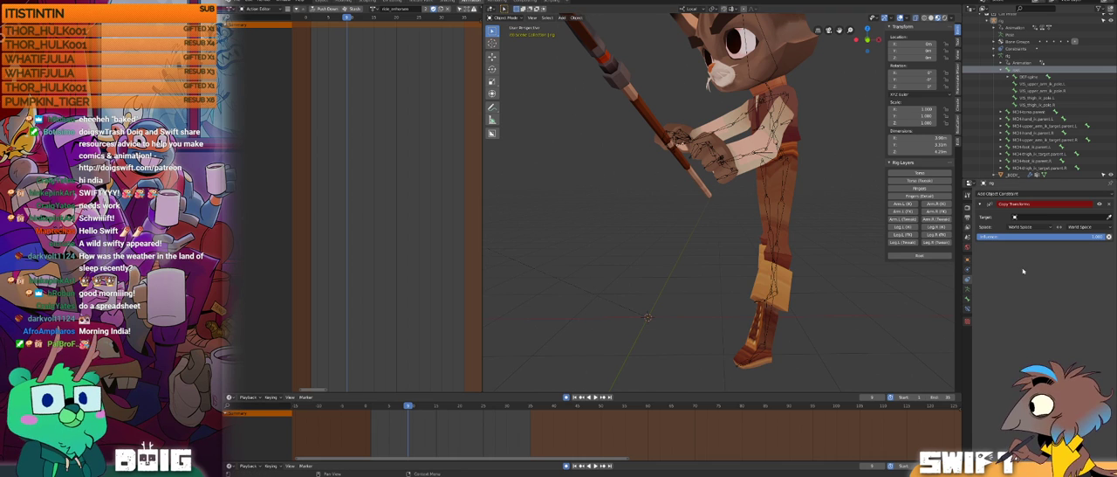
Step: Compare the cat's posed bones with their rest pose by switching between Object Mode and Edit Mode
middle_click_drag(663, 262, 756, 269)
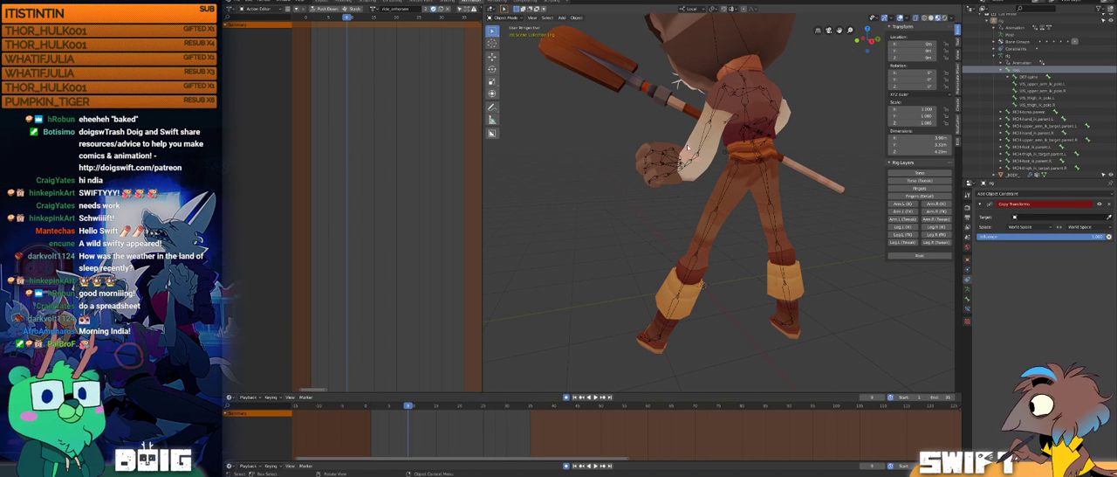
middle_click_drag(712, 204, 726, 232)
key("Tab")
key("Tab")
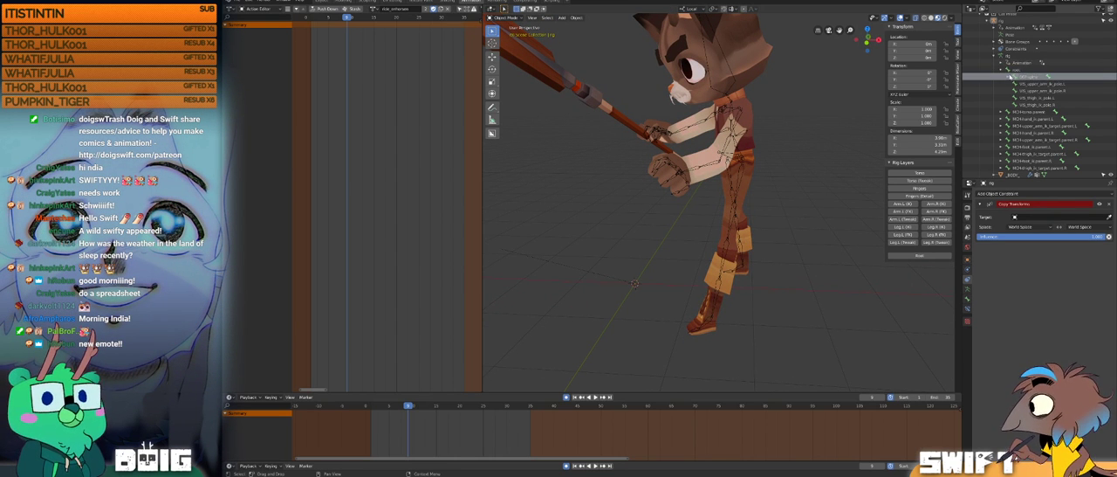
middle_click_drag(663, 218, 702, 234)
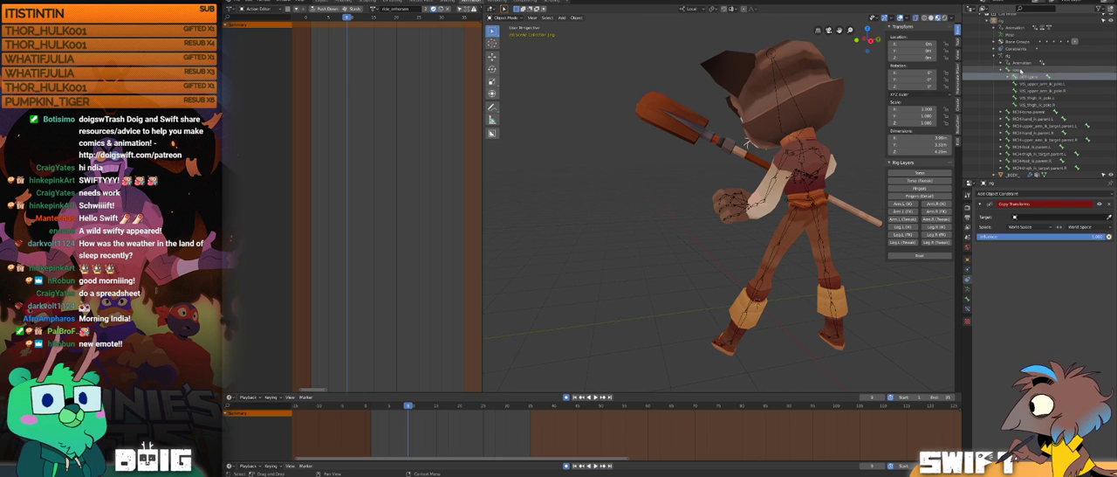
key("Tab")
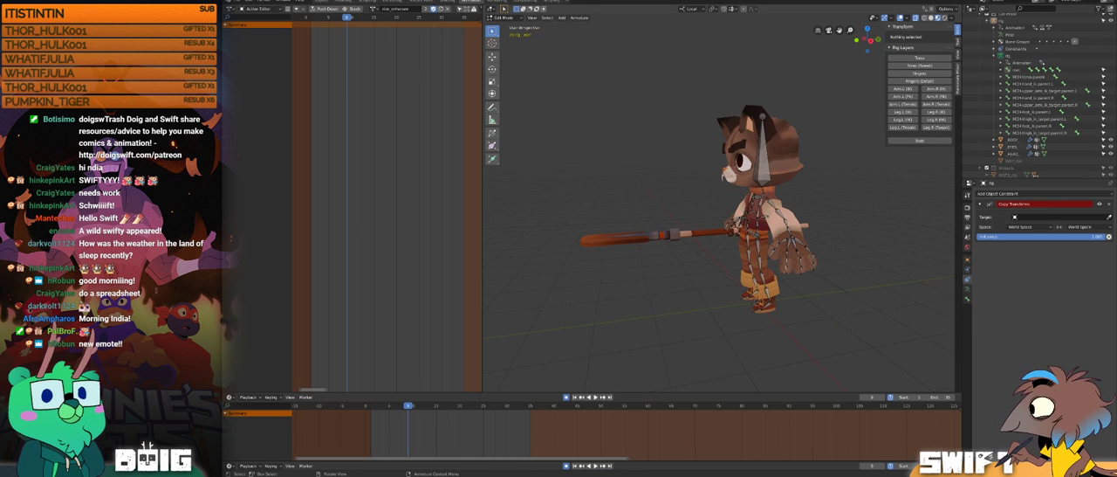
key("Tab")
key("Tab")
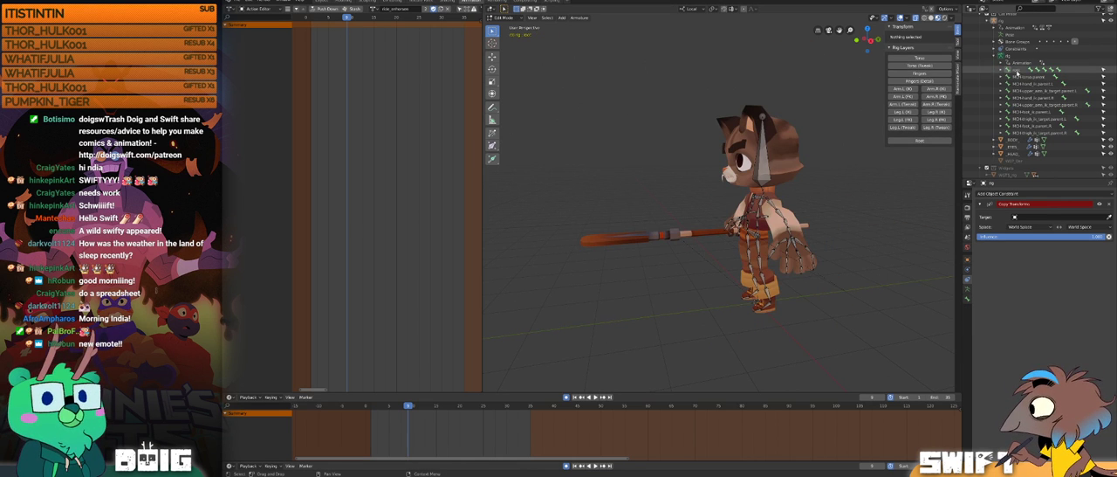
Step: In Edit Mode, select the root bone, then the left pelvis deform bone at the hips, and examine its bone properties and placement
key("Tab")
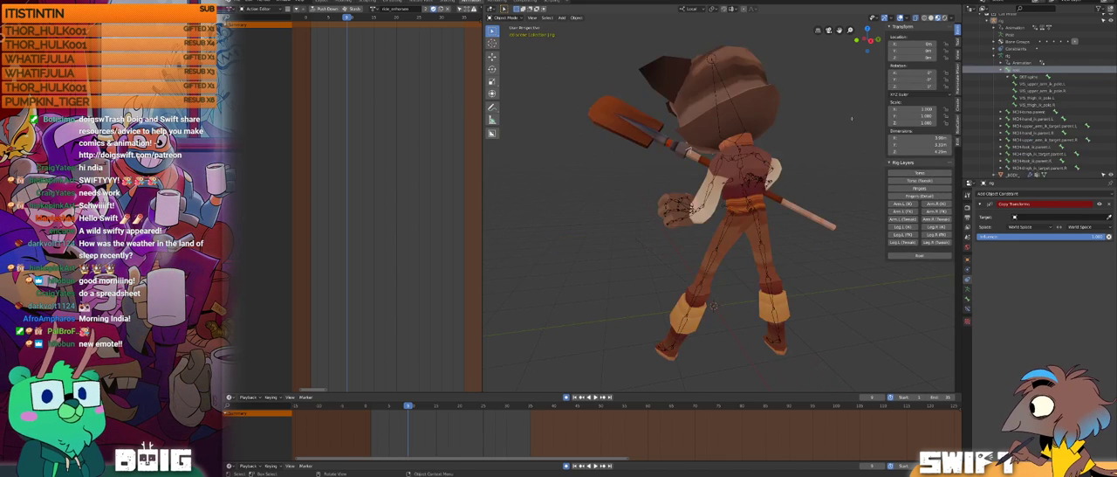
key("Tab")
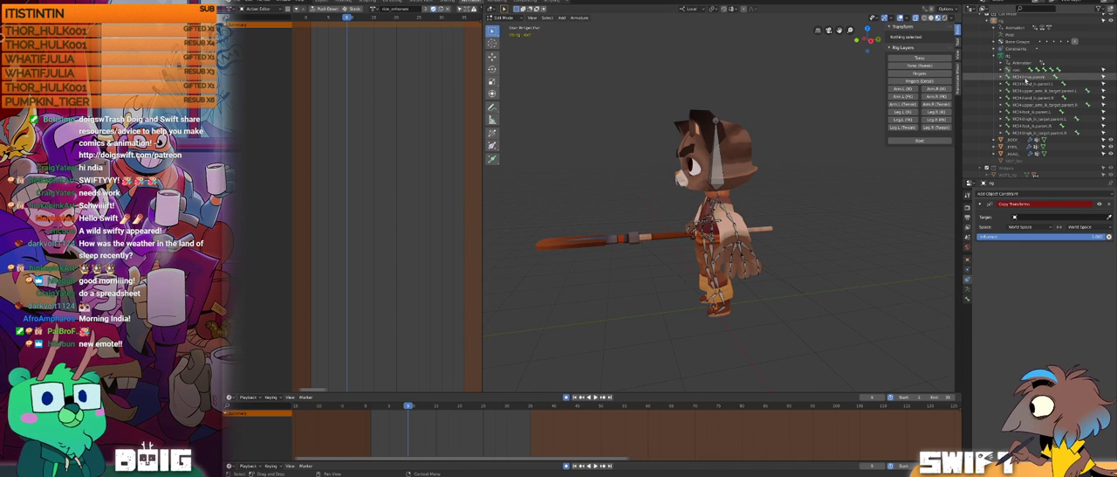
left_click(1014, 70)
left_click(1016, 70)
scroll(724, 209, "up", 4)
middle_click_drag(677, 206, 761, 210)
scroll(762, 207, "up", 3)
scroll(762, 207, "up", 7)
left_click(735, 247)
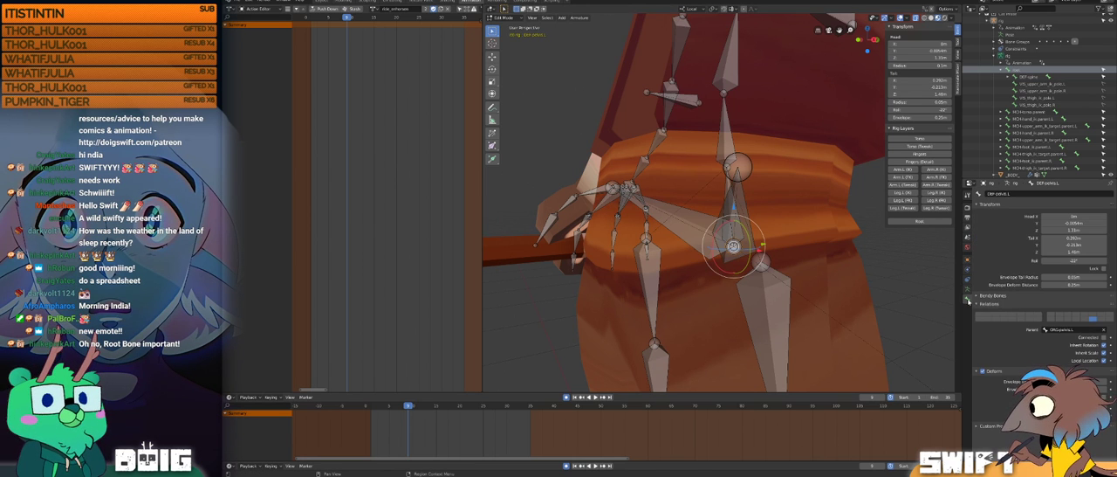
scroll(820, 253, "down", 3)
middle_click_drag(821, 253, 698, 247)
scroll(650, 253, "up", 2)
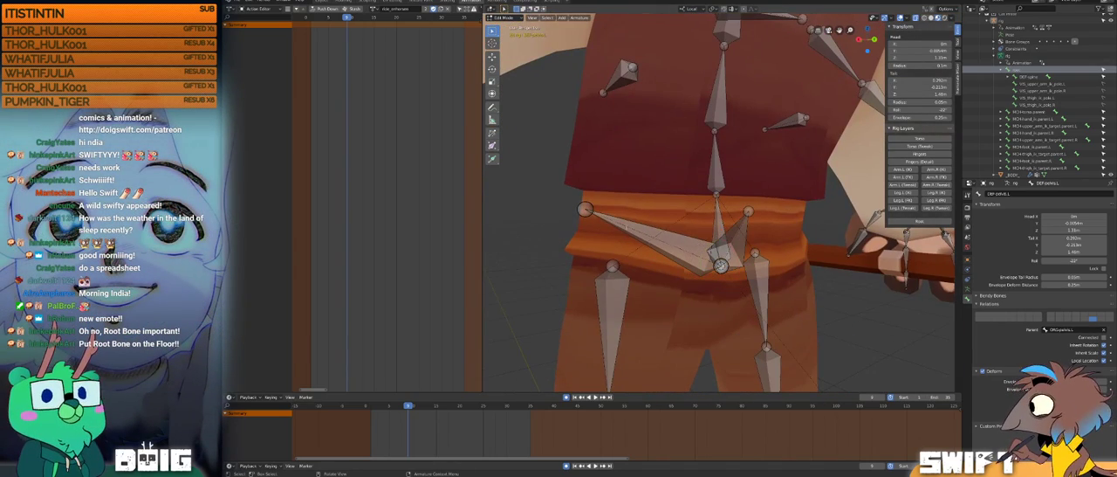
Step: Select the spine deform bone at the cat's hips and examine its placement against the feet, in both rest pose and Object Mode
left_click(718, 222)
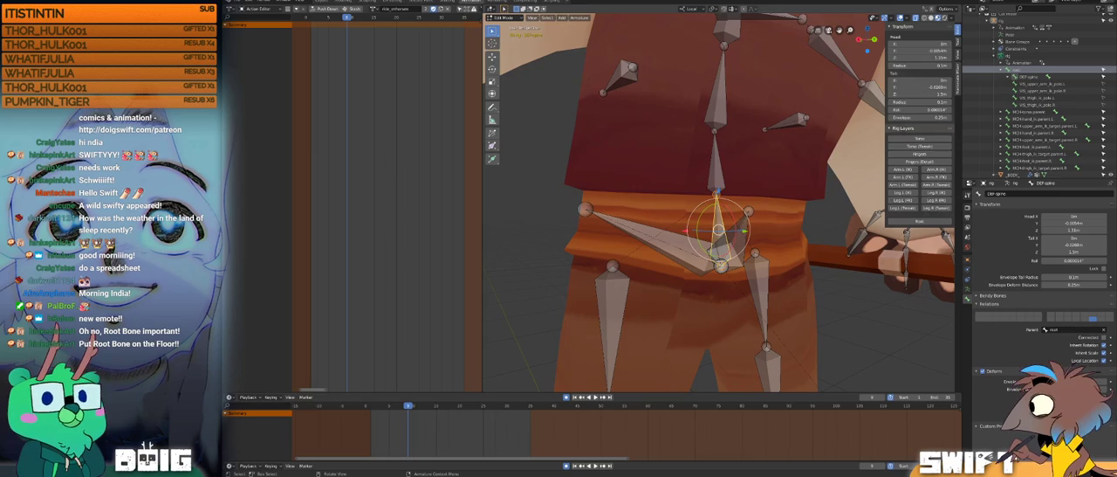
scroll(718, 234, "down", 2)
middle_click_drag(718, 234, 763, 225)
middle_click_drag(713, 309, 794, 306)
middle_click_drag(729, 332, 746, 253, "shift")
scroll(726, 269, "down", 2)
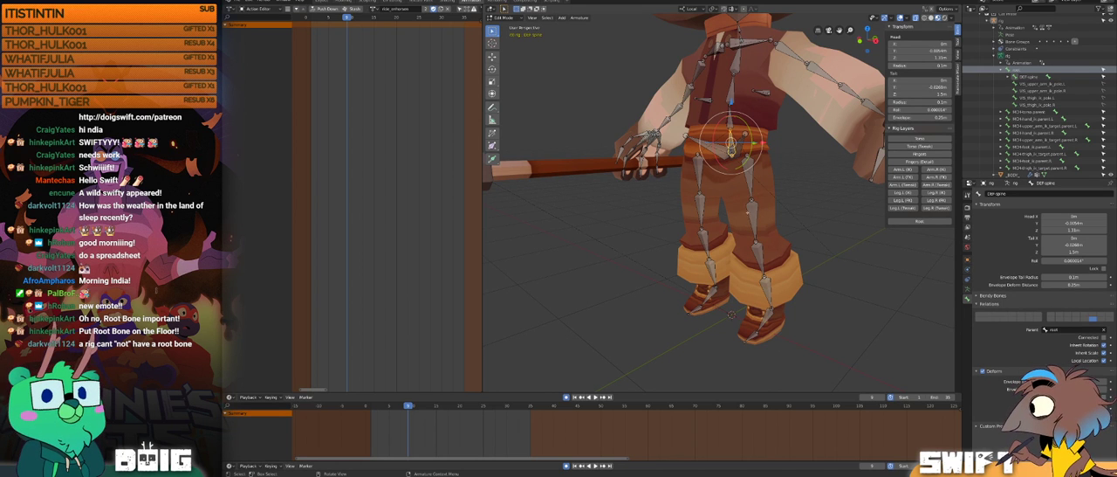
middle_click_drag(745, 192, 742, 214)
middle_click_drag(742, 215, 693, 197, "ctrl")
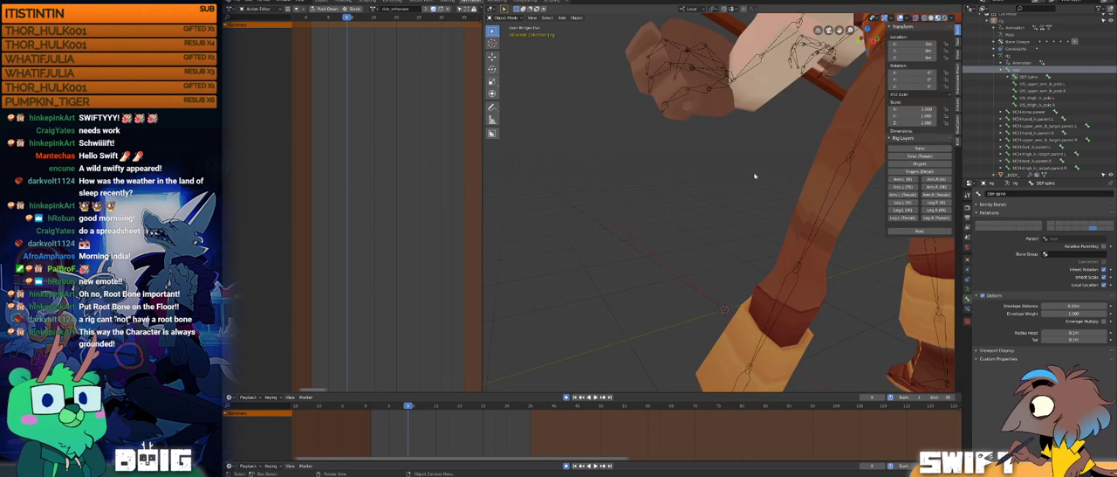
middle_click_drag(748, 145, 727, 166, "shift")
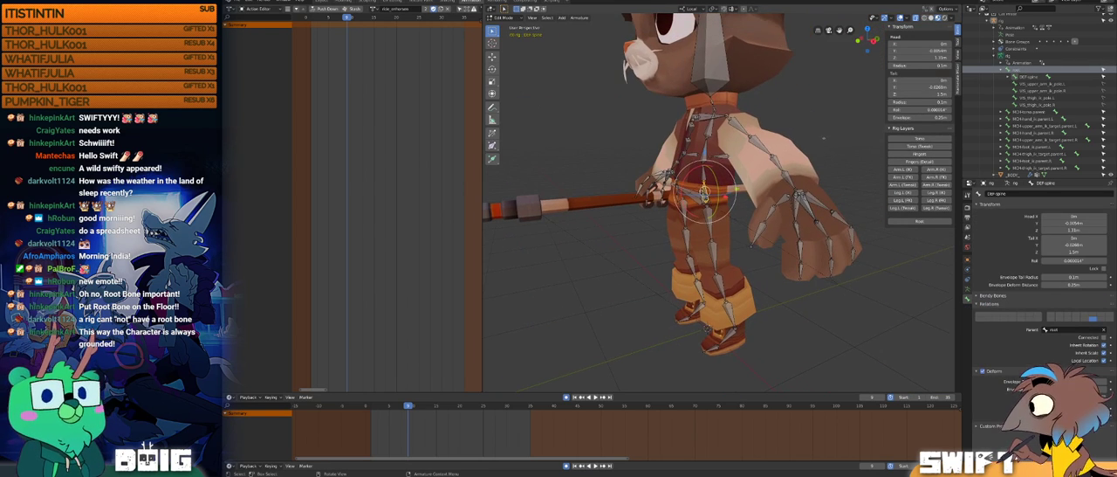
Step: Make the root bone active, show the Root rig layer and examine the root bone's placement on the floor
left_click(1016, 70)
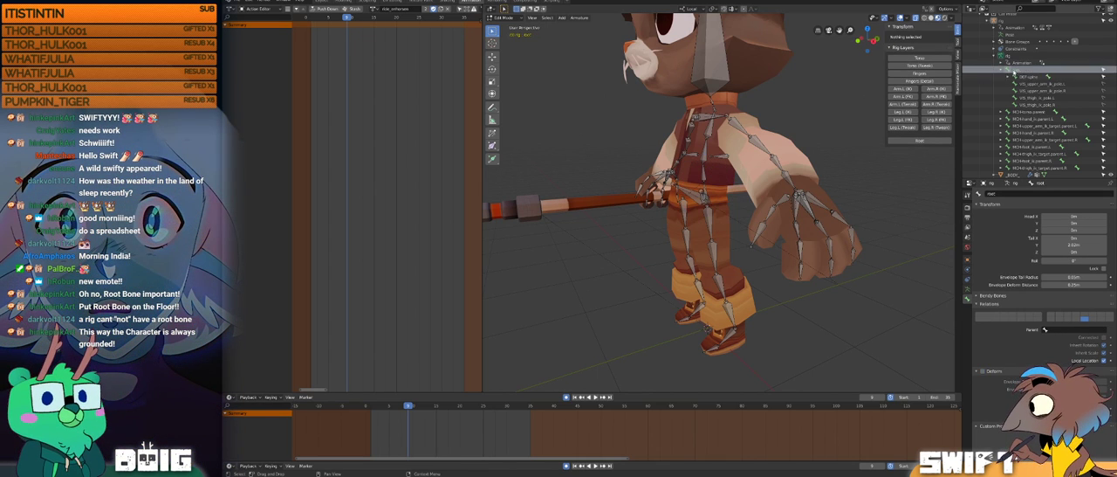
scroll(719, 249, "down", 3)
scroll(719, 249, "down", 2)
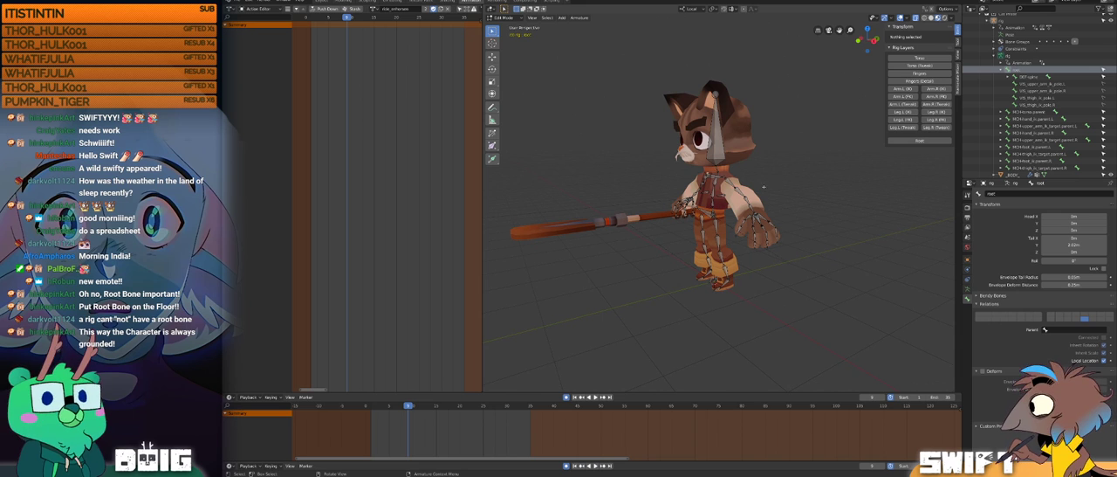
left_click(917, 141)
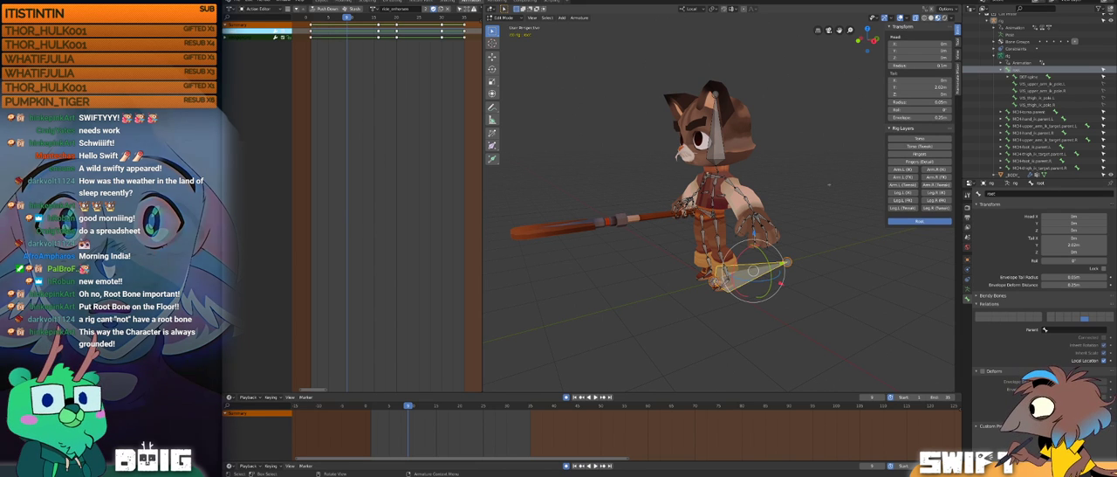
middle_click_drag(754, 231, 723, 186)
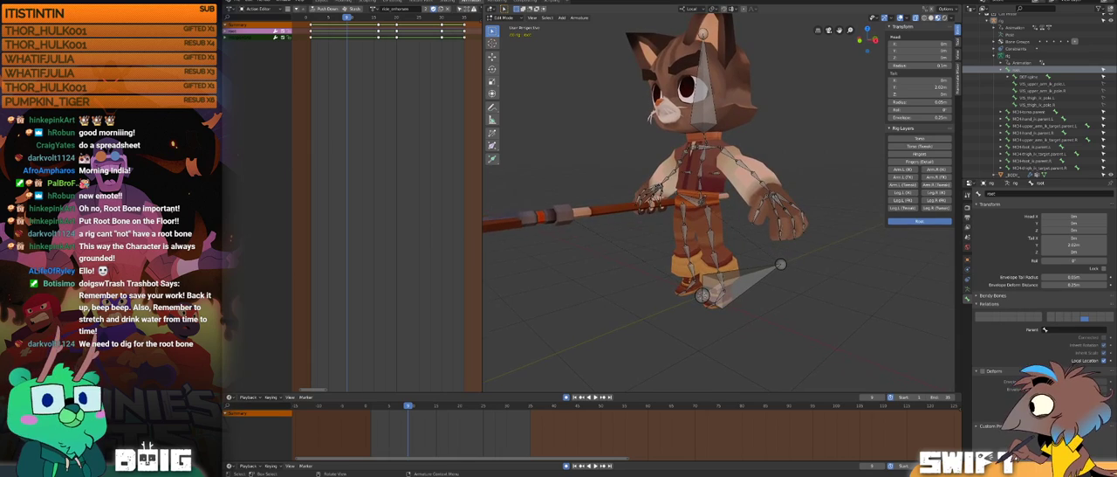
middle_click_drag(791, 160, 624, 171)
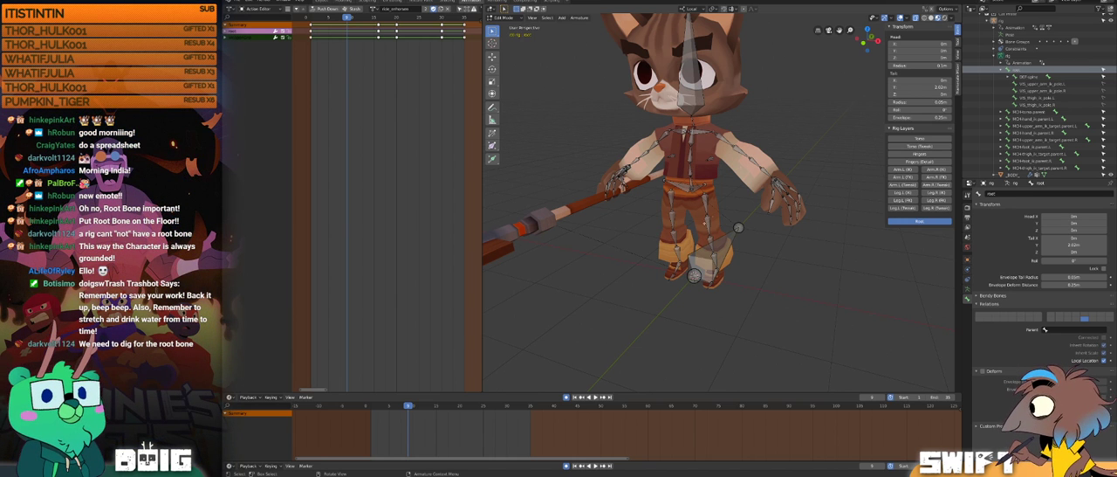
middle_click_drag(640, 262, 774, 233)
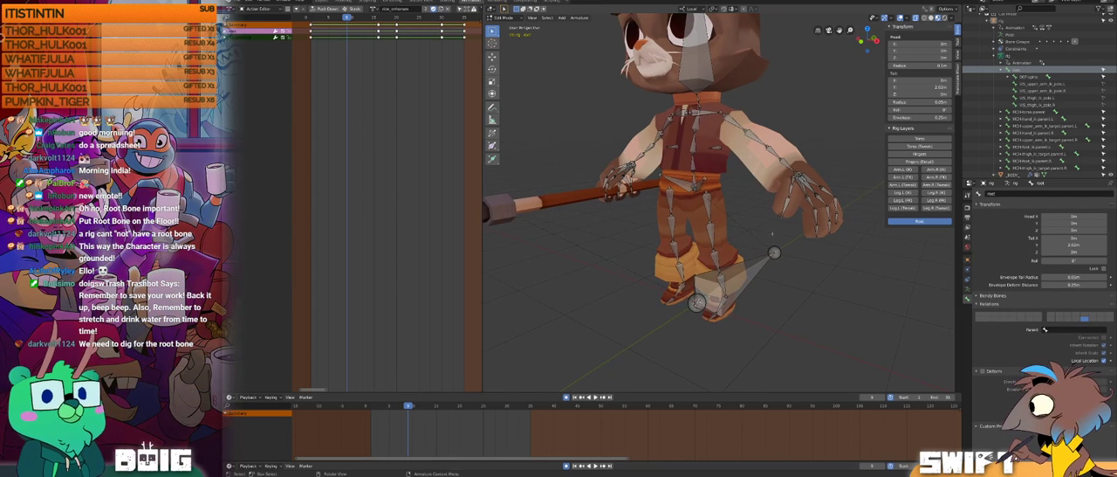
Step: Select the right pelvis deform bone and compare its rest pose with the animated pose by switching modes
key("Tab")
key("Tab")
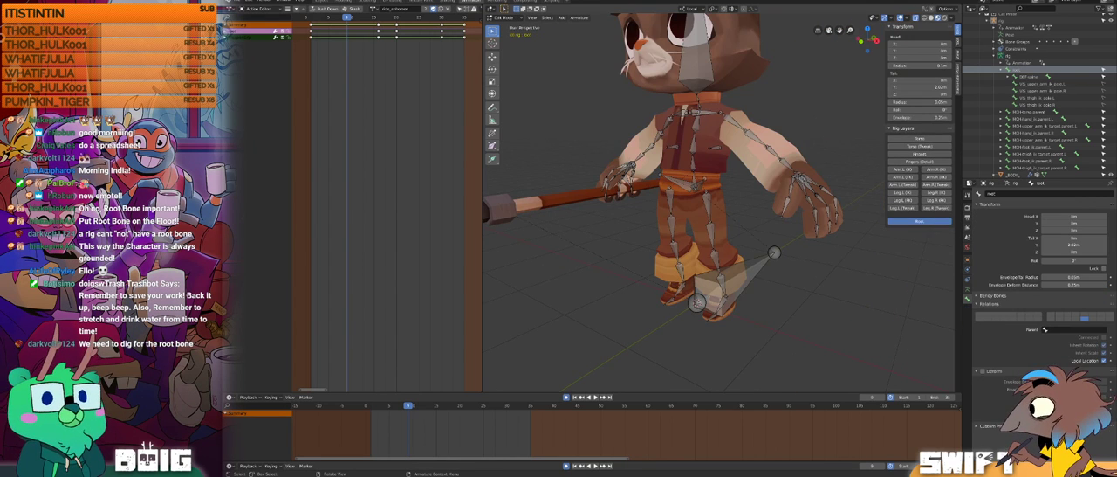
left_click(685, 183)
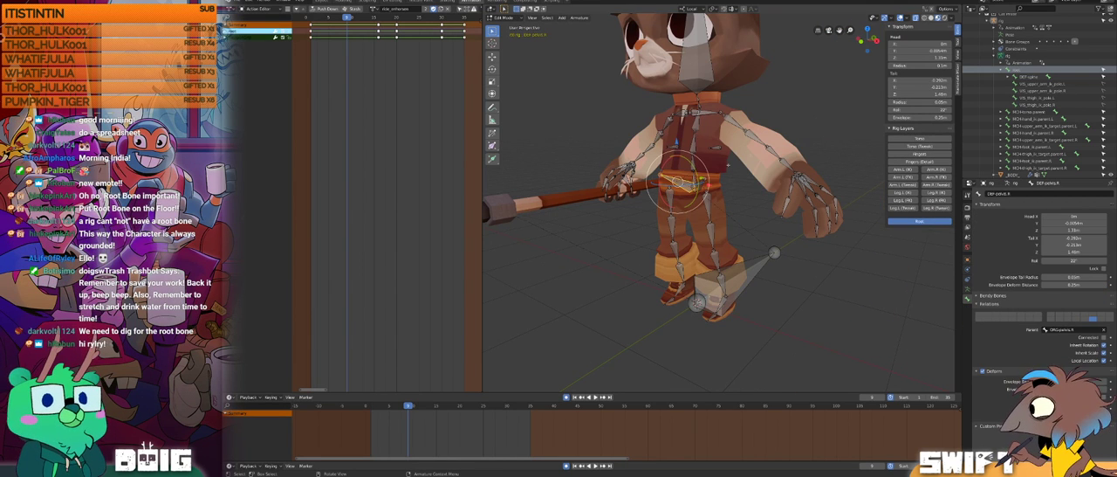
key("Tab")
key("Tab")
middle_click_drag(738, 216, 727, 226)
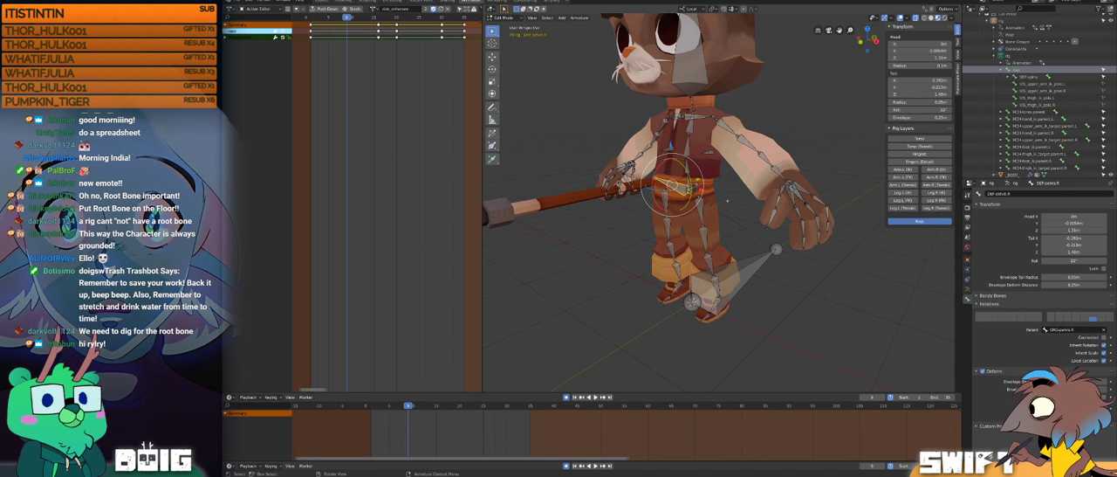
Step: Open the rig's object constraints and search the Copy Transforms target list for root, leaving the target empty
left_click(967, 288)
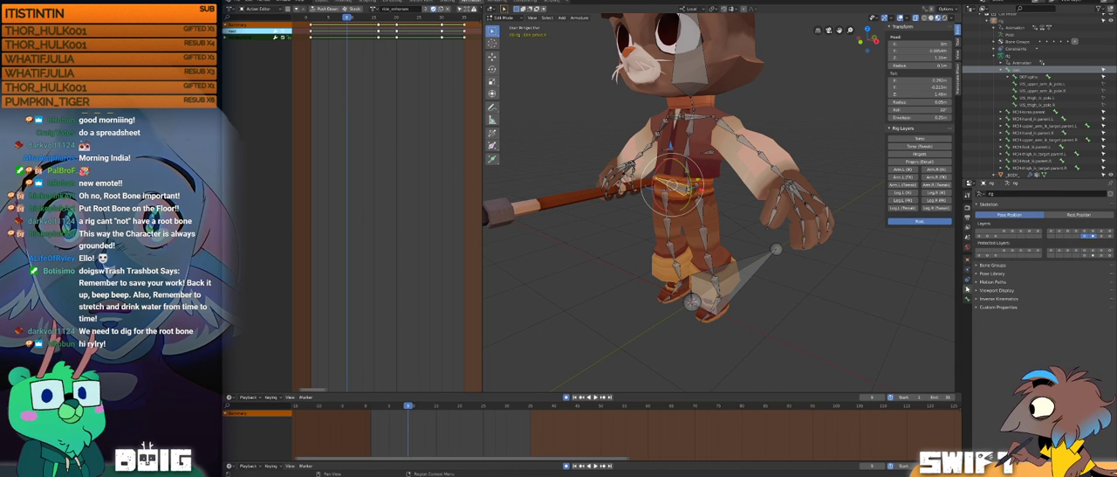
left_click(967, 281)
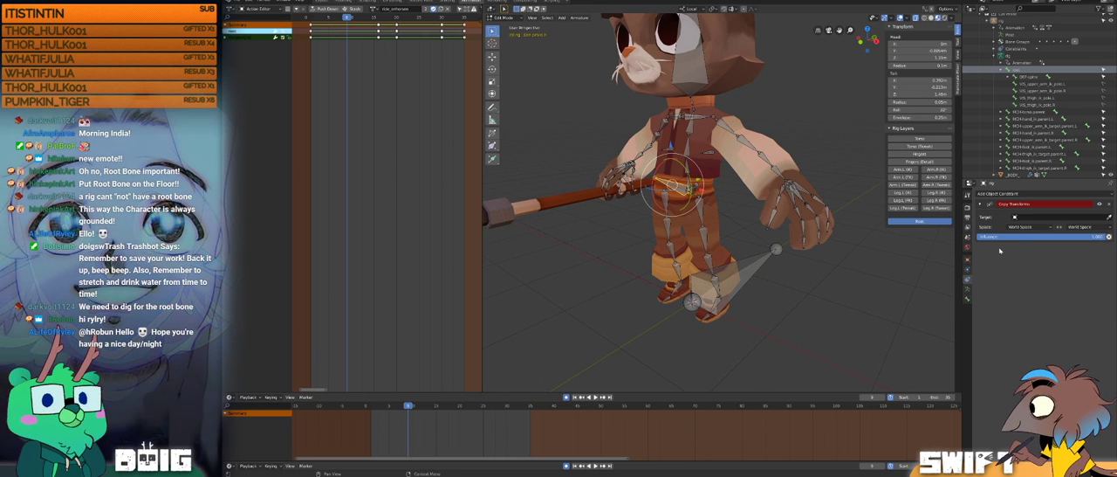
left_click(1043, 217)
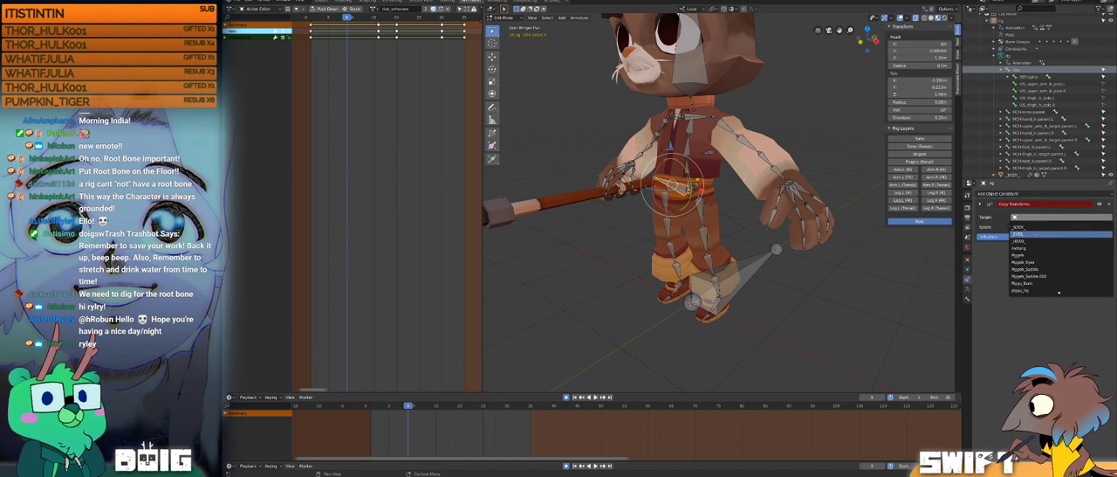
type("root")
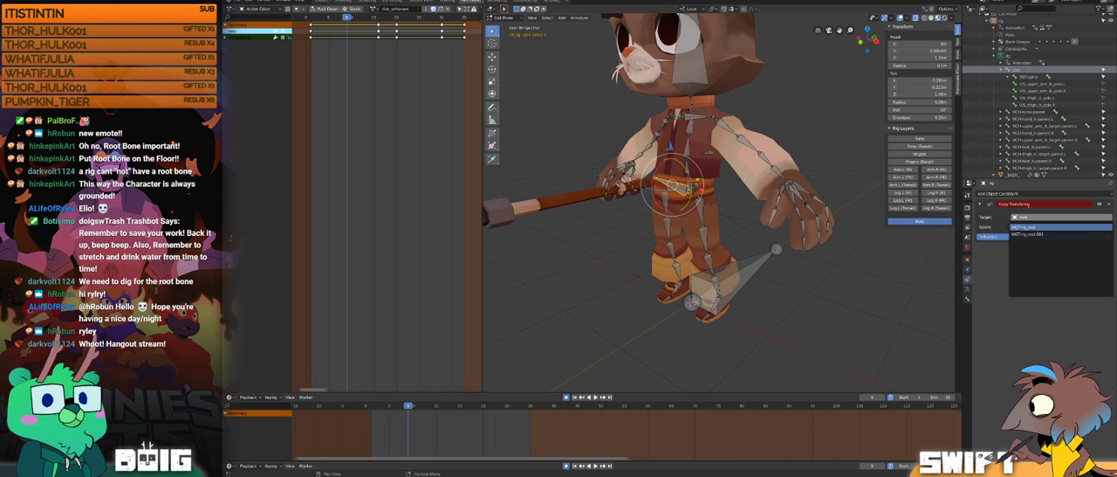
key("BackSpace")
key("BackSpace")
key("BackSpace")
key("BackSpace")
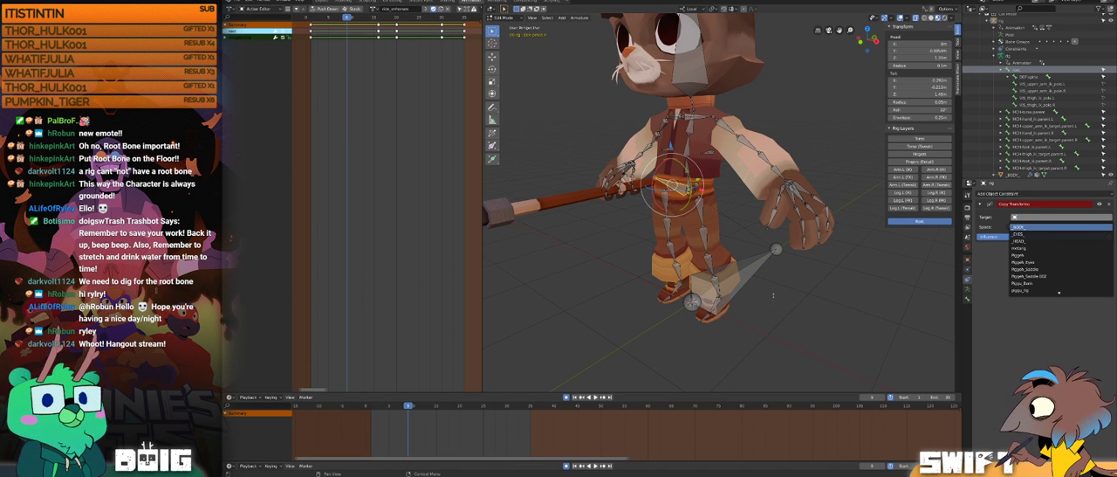
left_click(769, 295)
Step: Select the left lower-leg deform bone and set the rig's Copy Transforms constraint target to WGT-rig_root
middle_click_drag(769, 295, 630, 80)
left_click(674, 255)
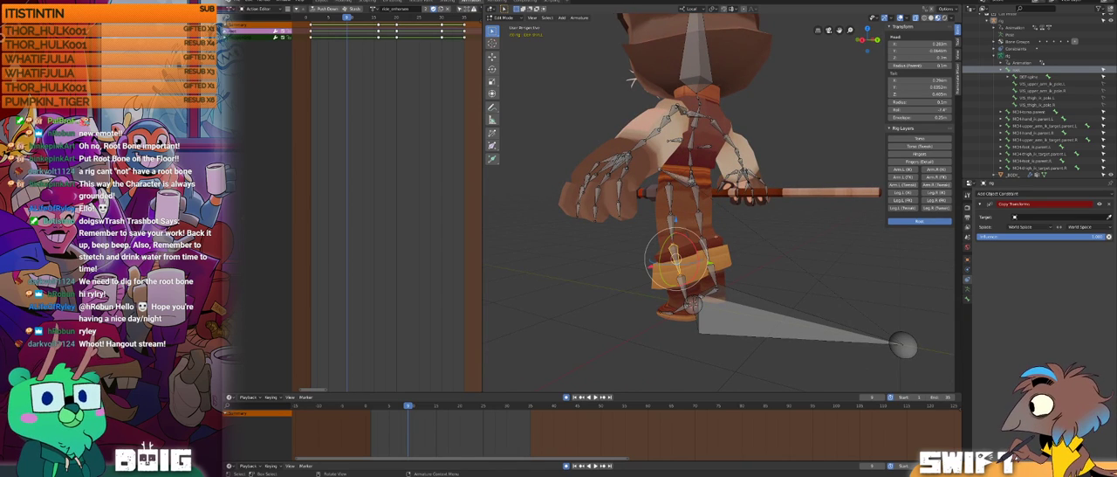
middle_click_drag(762, 264, 755, 253, "shift")
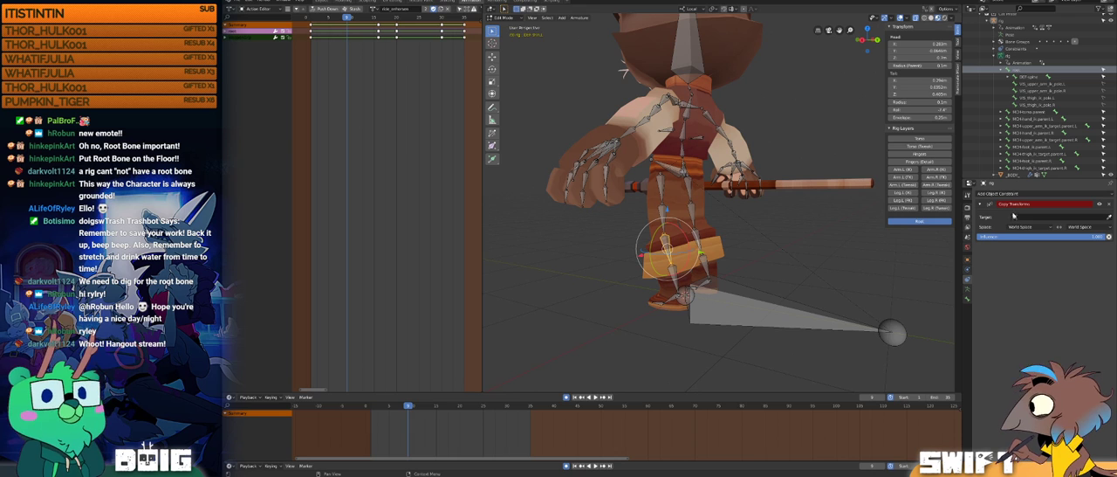
left_click(1030, 217)
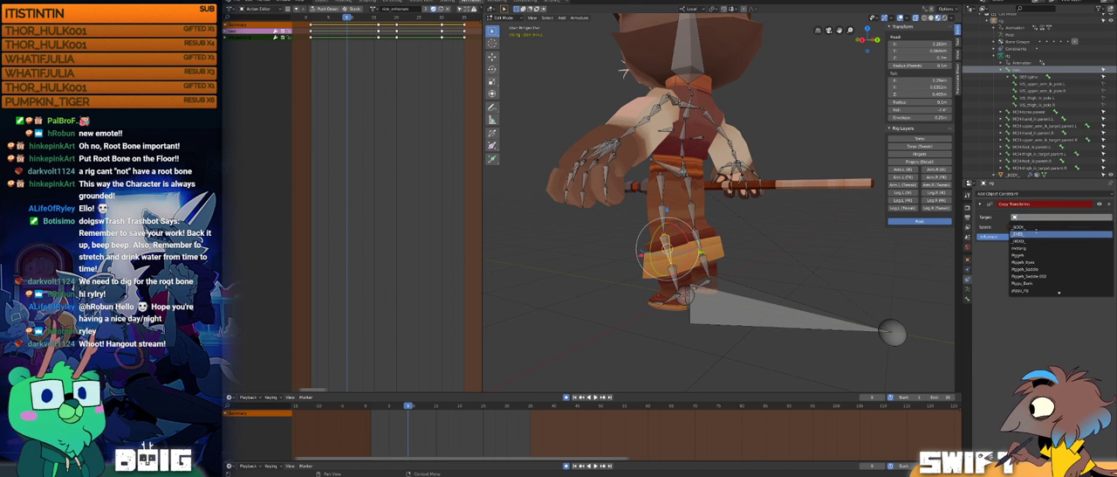
type("root")
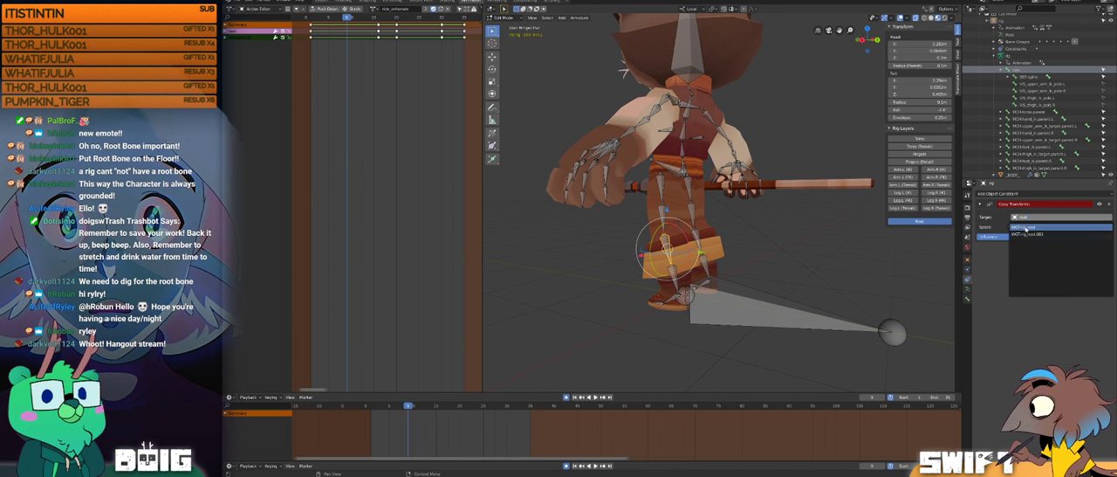
left_click(1026, 227)
Step: Examine the rig from behind and clear the Copy Transforms constraint's target
scroll(794, 210, "down", 7)
mouse_move(794, 210)
middle_mouse_down()
mouse_move(727, 222)
mouse_move(788, 213)
middle_mouse_up()
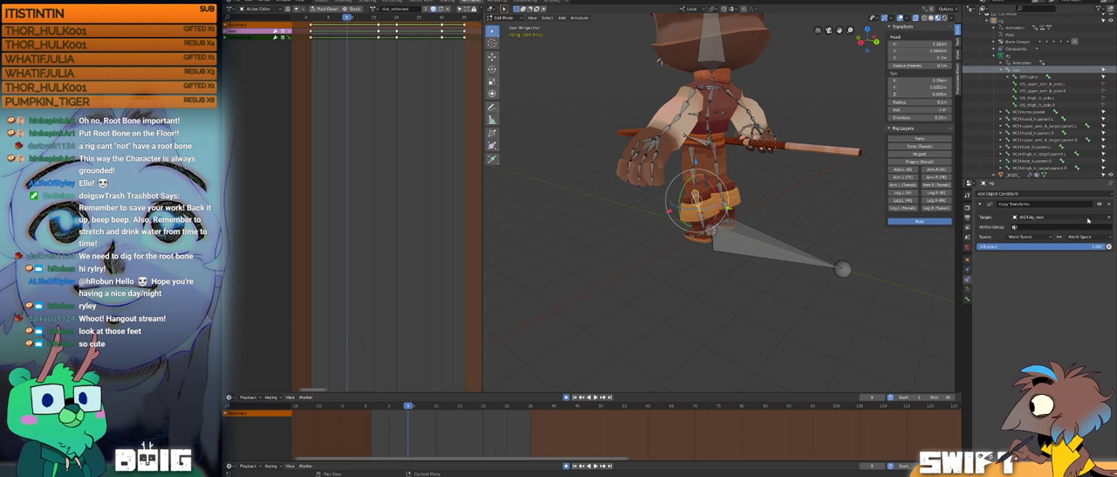
middle_click_drag(879, 199, 853, 197)
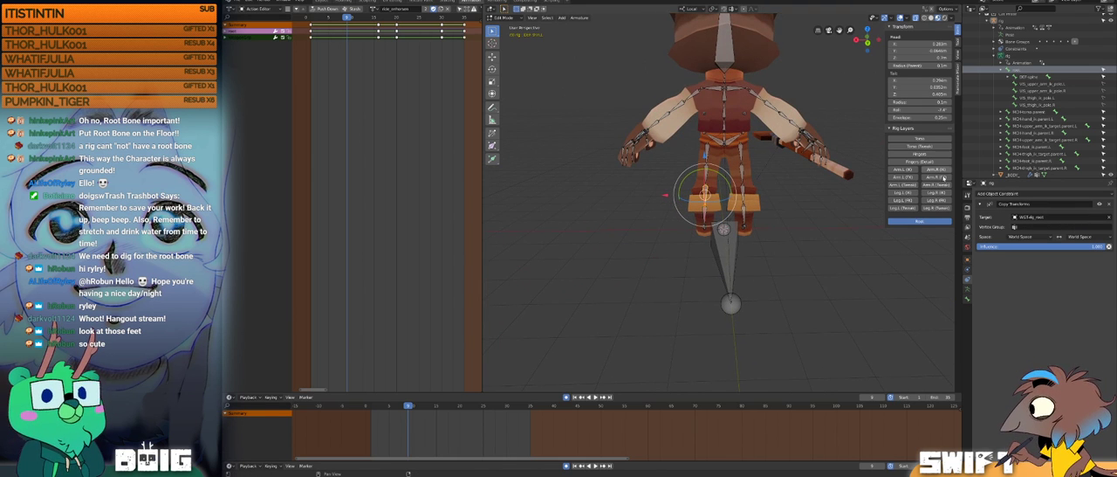
left_click(1109, 218)
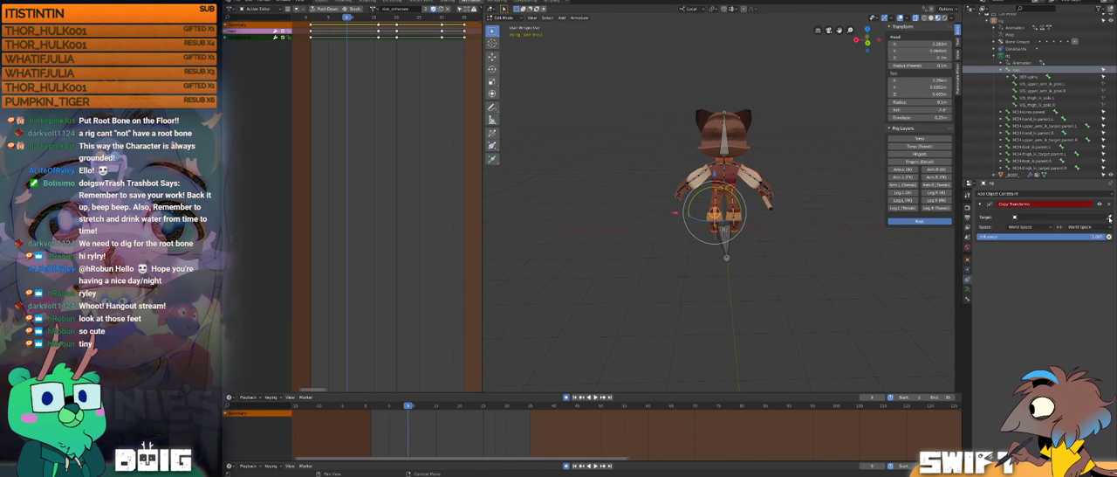
Step: Compare the cat's posed rig in Object Mode with its rest pose in Edit Mode from several angles
key("Tab")
middle_click_drag(744, 216, 805, 213)
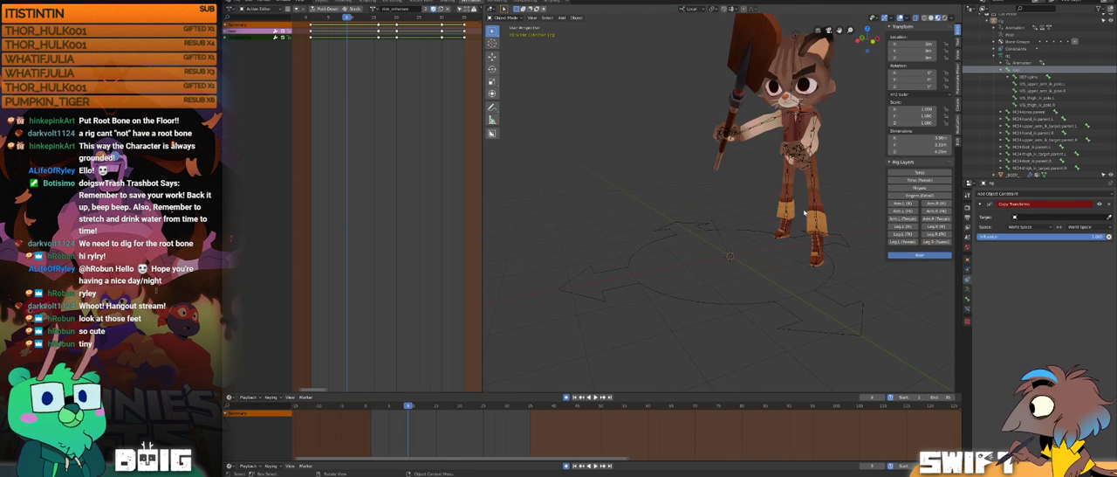
key("Tab")
middle_click_drag(796, 217, 771, 254)
scroll(755, 208, "up", 2)
key("Tab")
key("Tab")
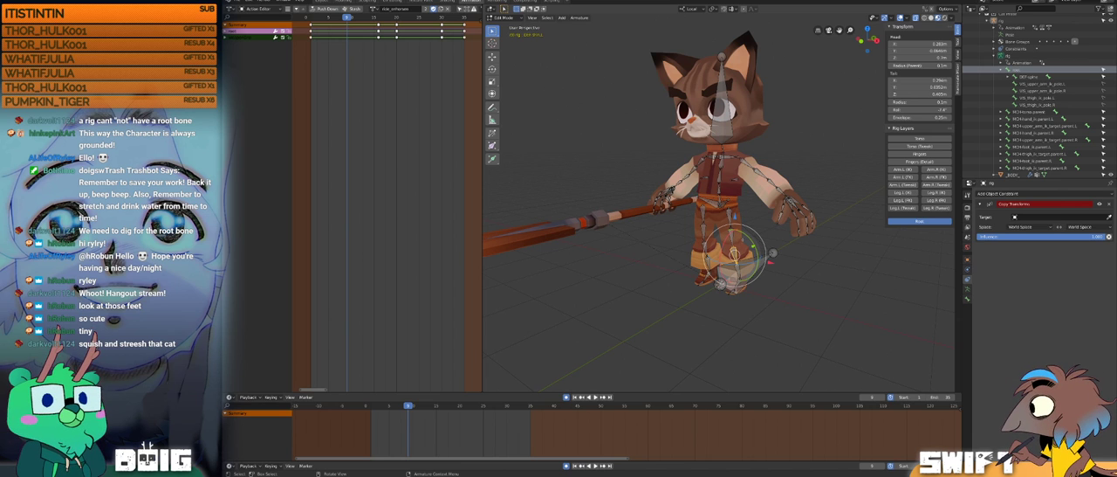
middle_click_drag(802, 276, 755, 247)
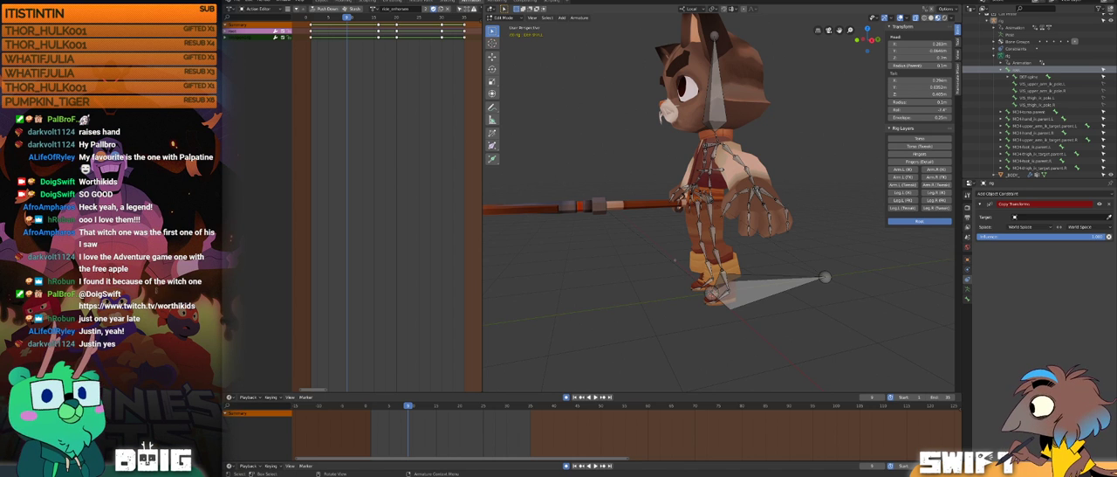
Step: Select the root bone at the cat's feet and move the current frame to 34
middle_click_drag(736, 236, 743, 209)
left_click(786, 279)
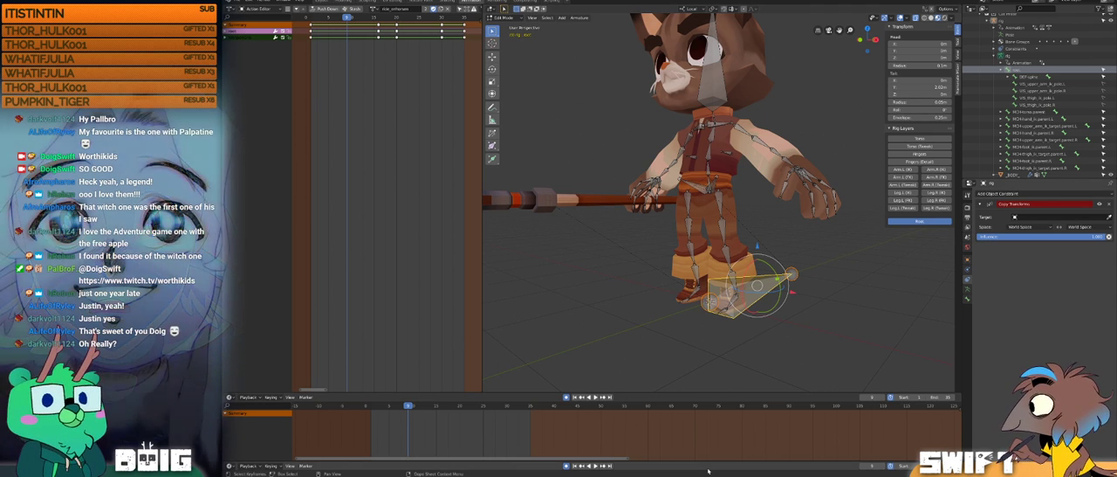
left_click_drag(408, 406, 527, 415)
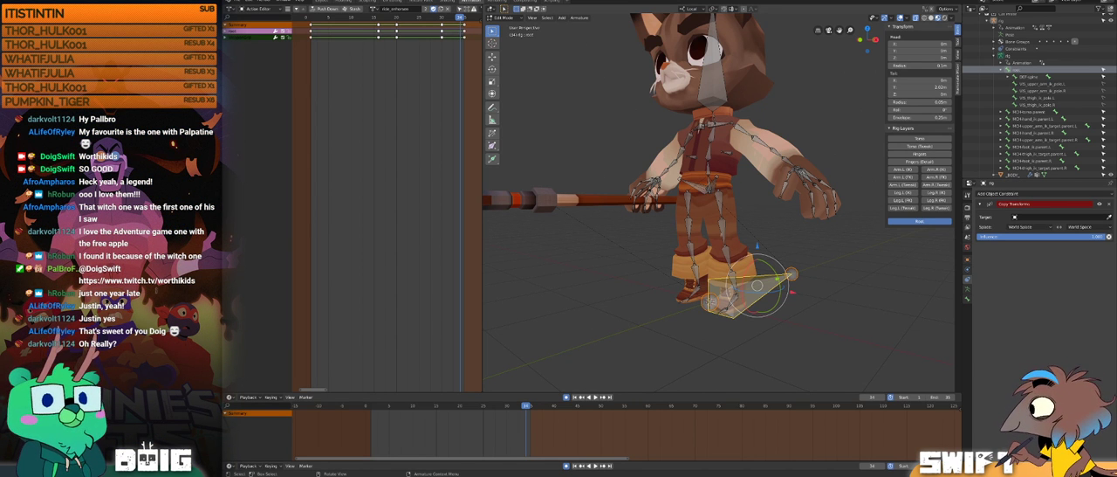
Step: Select all visible bones of the cat's armature in Edit Mode
middle_click_drag(714, 247, 762, 254)
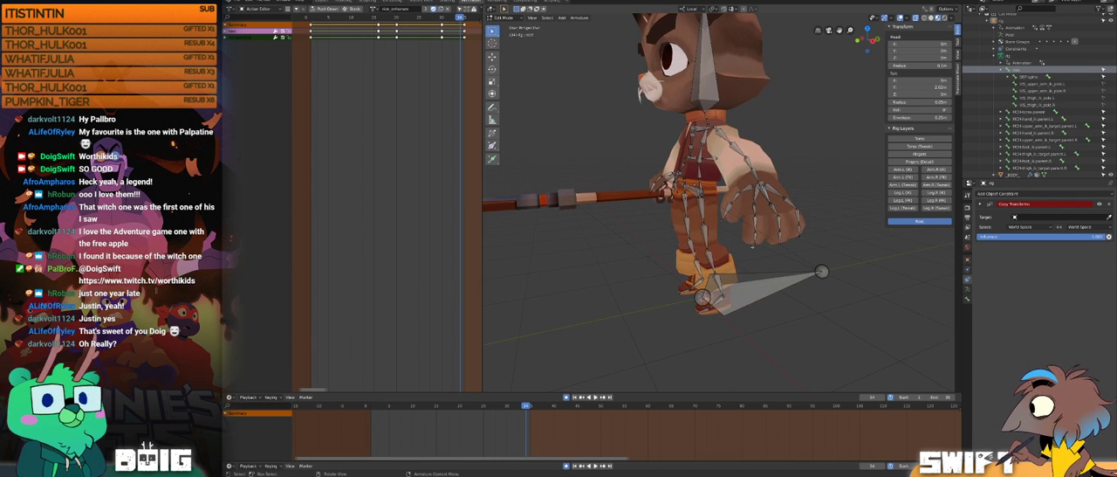
key("a")
middle_click_drag(763, 254, 873, 254)
Step: Browse the available target objects and set the cat rig's Copy Transforms constraint target to the metarig
left_click(1027, 217)
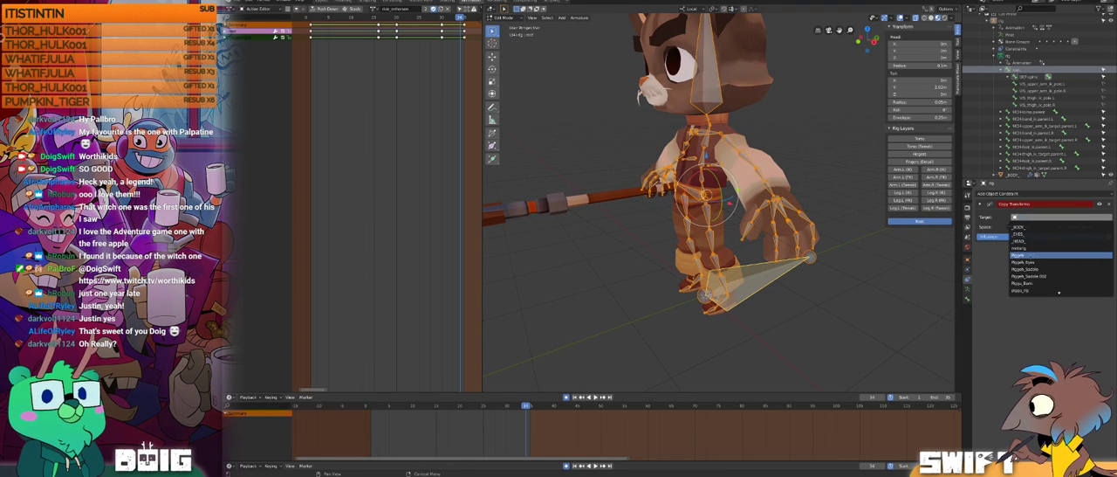
scroll(1036, 267, "down", 20)
scroll(1037, 267, "down", 10)
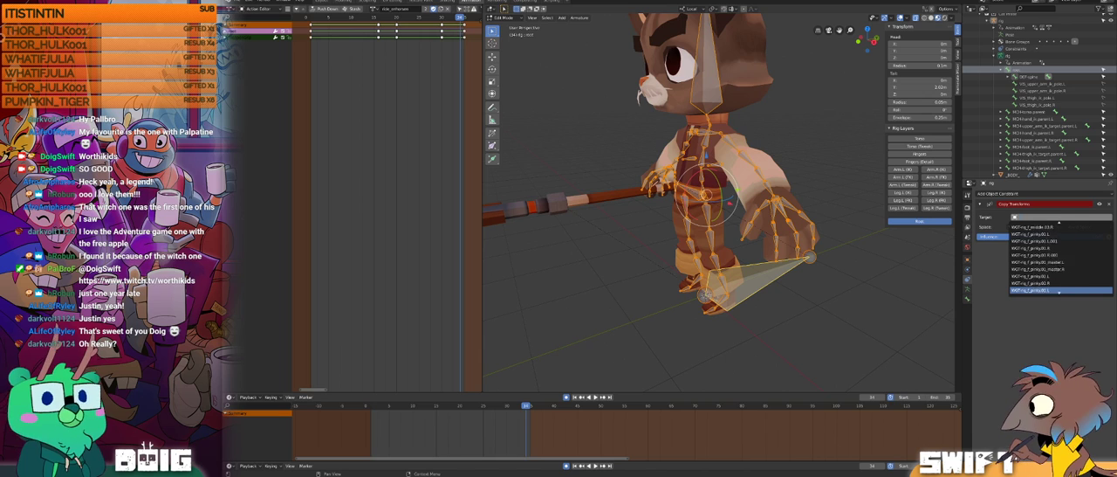
scroll(1059, 290, "down", 8)
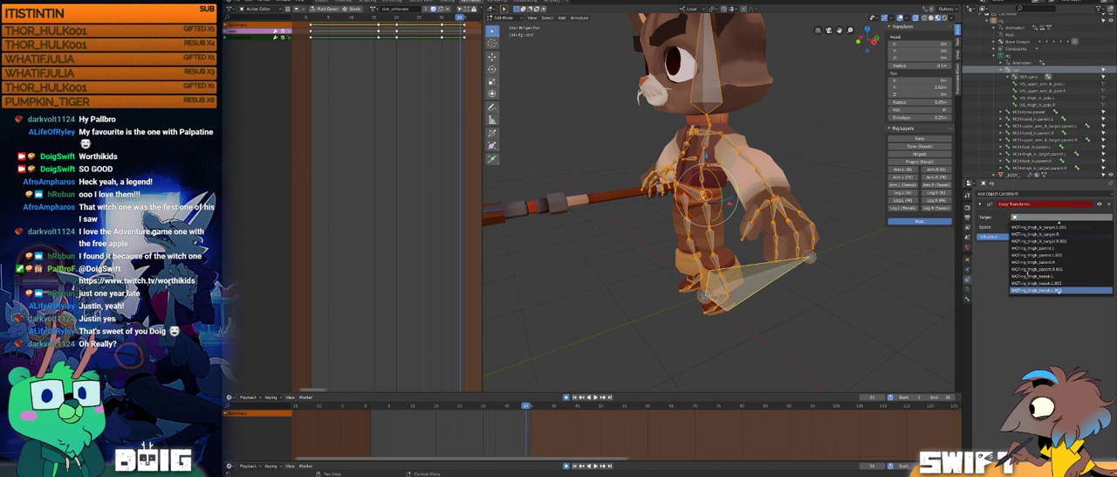
scroll(1059, 291, "up", 9)
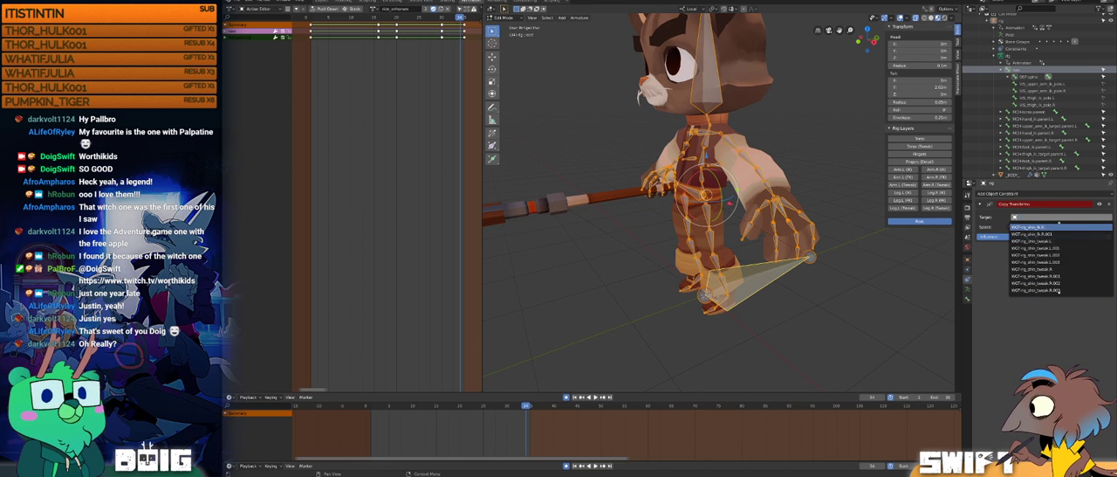
scroll(1059, 291, "up", 5)
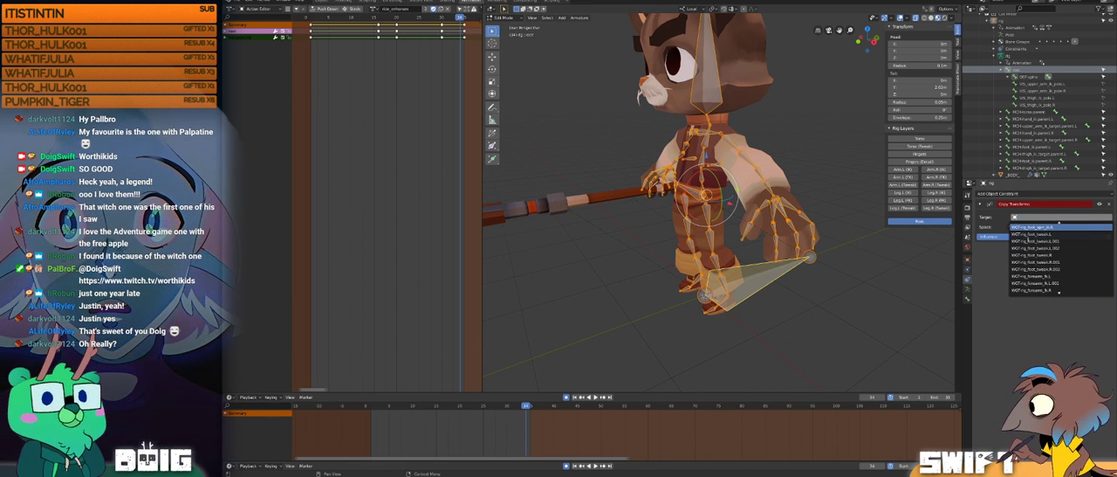
scroll(1059, 291, "up", 8)
scroll(1059, 291, "up", 4)
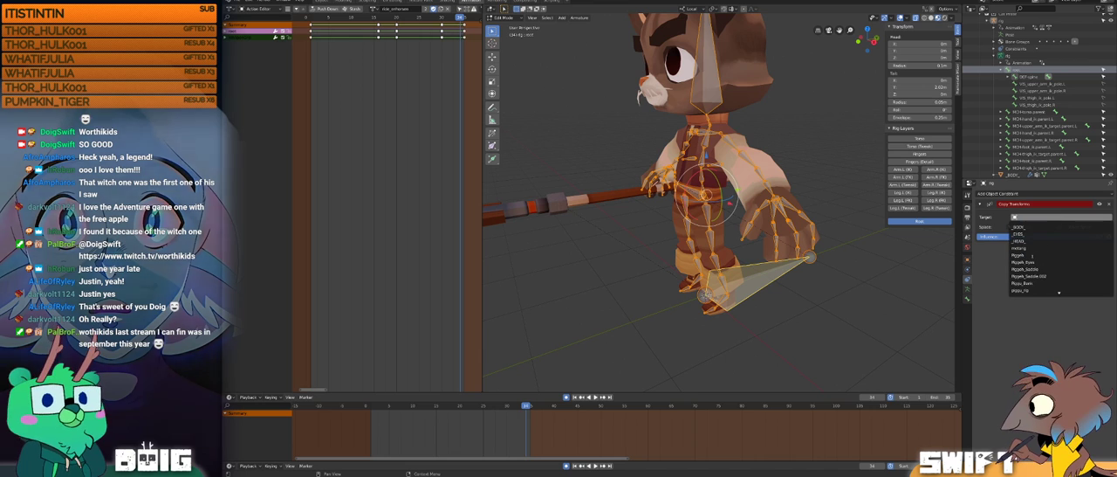
left_click(1035, 247)
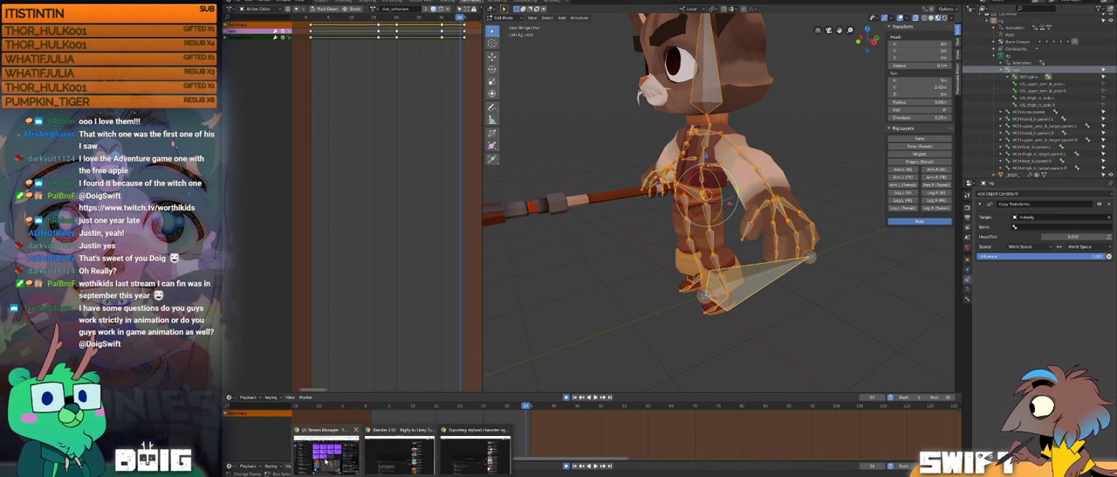
Step: Switch to the browser to consult the video "Exporting stylised character rig from Blender to Unity" and return to Blender
mouse_move(402, 475)
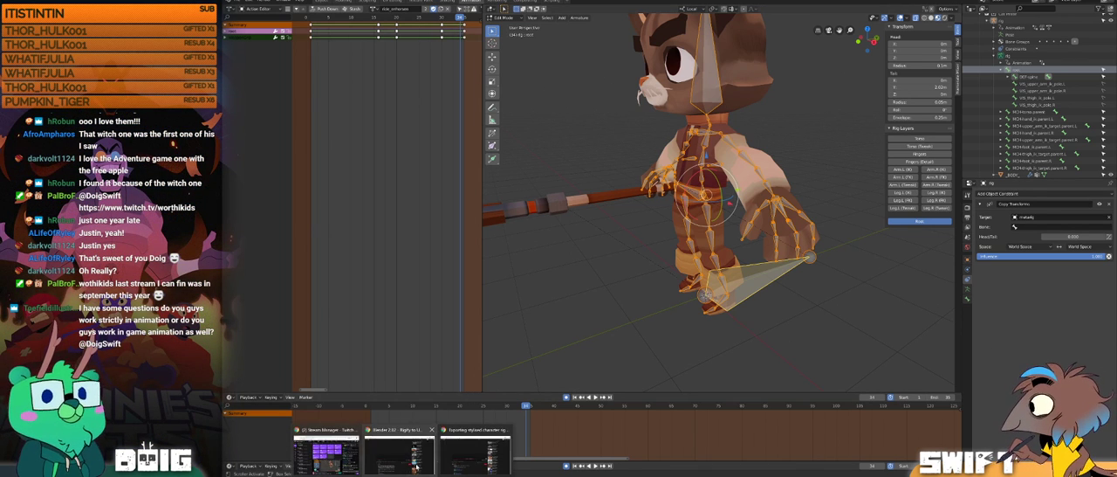
left_click(417, 459)
left_click(476, 453)
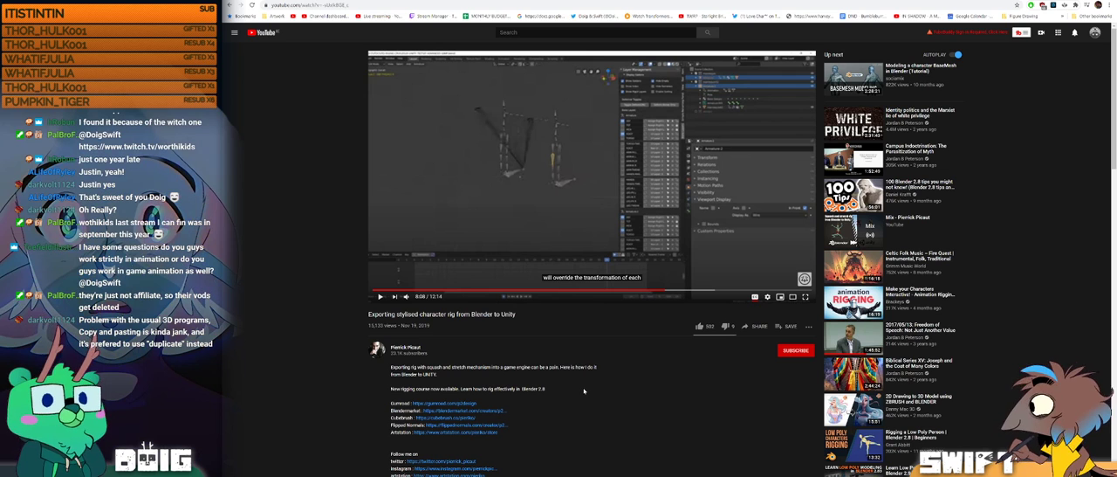
key("alt+Tab")
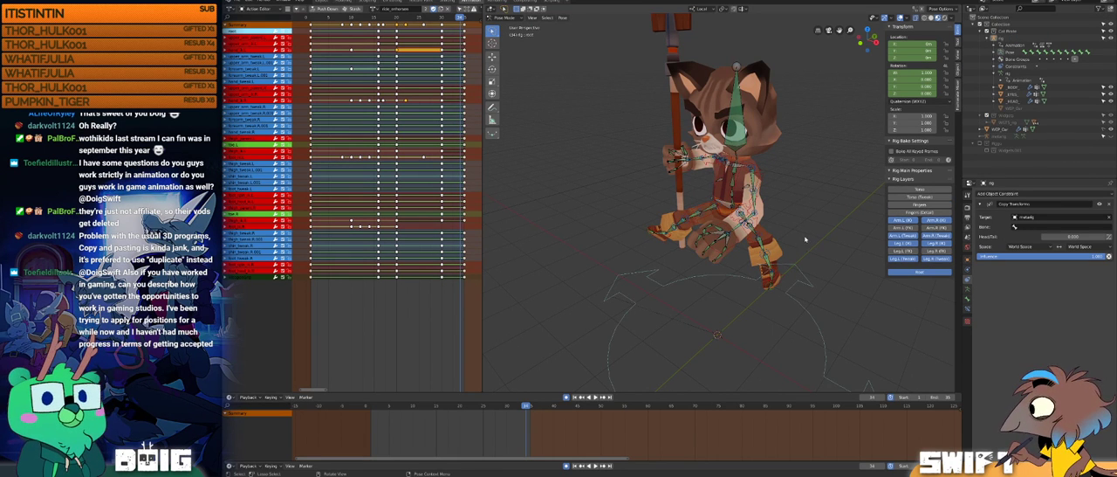
Step: Look through the property categories for the cat's rig and open its armature skeleton layer settings
middle_click_drag(779, 229, 786, 225)
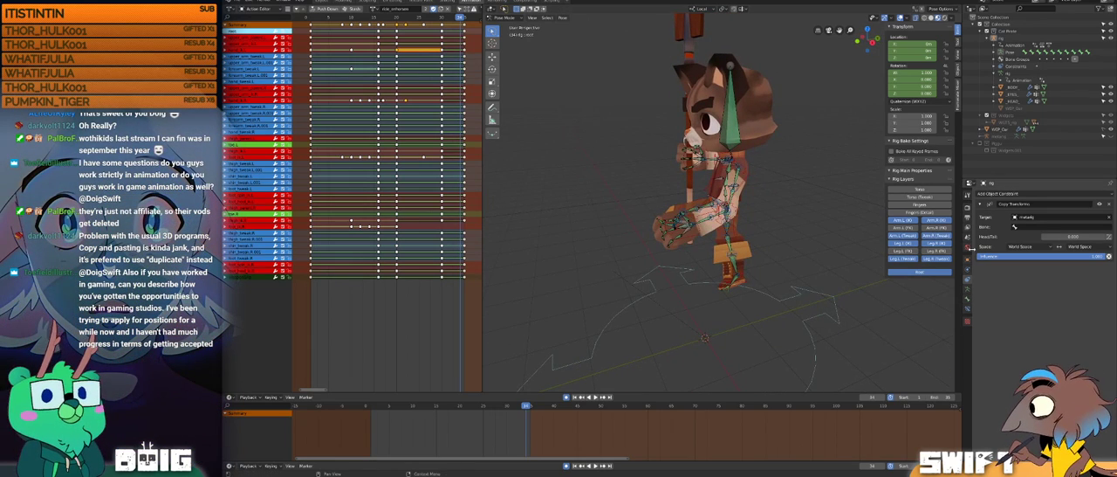
left_click(967, 249)
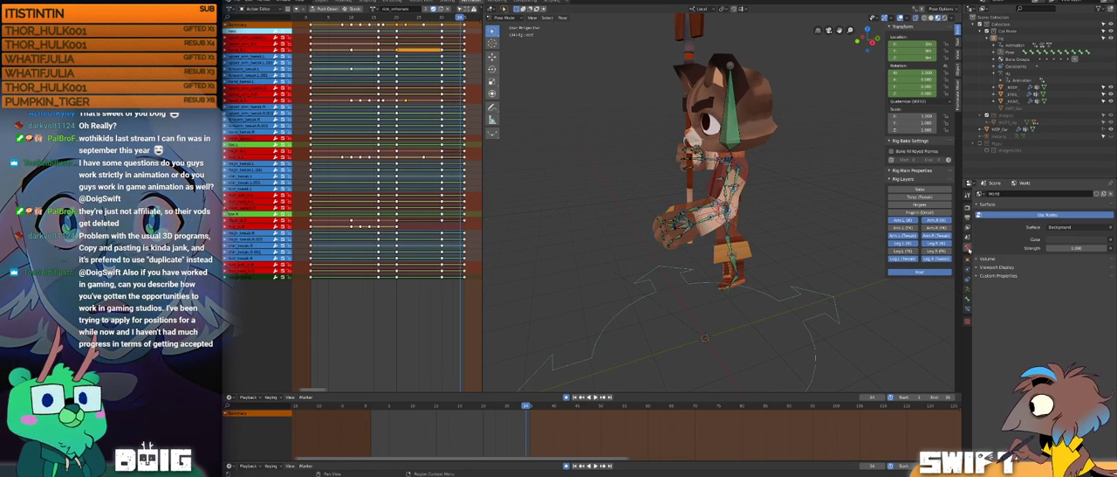
left_click(967, 259)
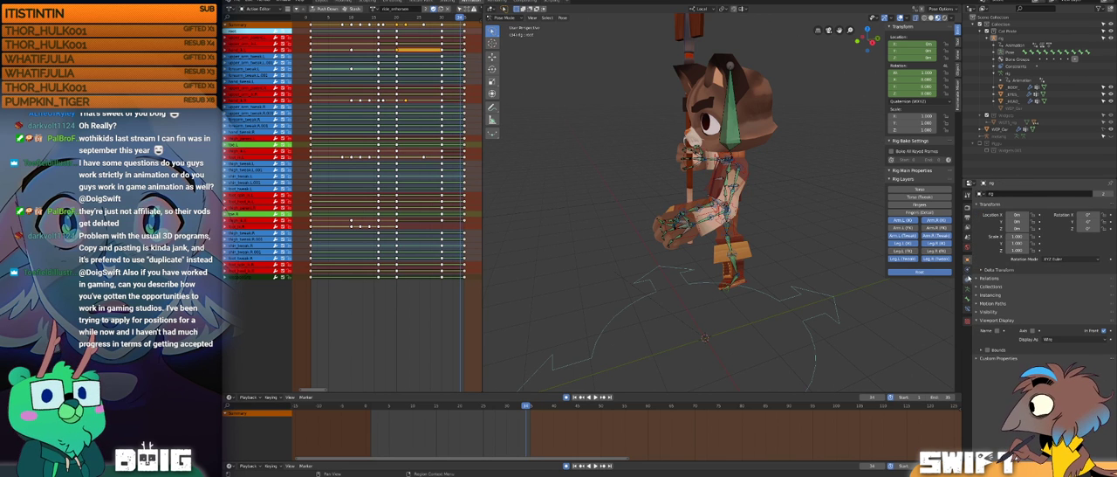
left_click(967, 249)
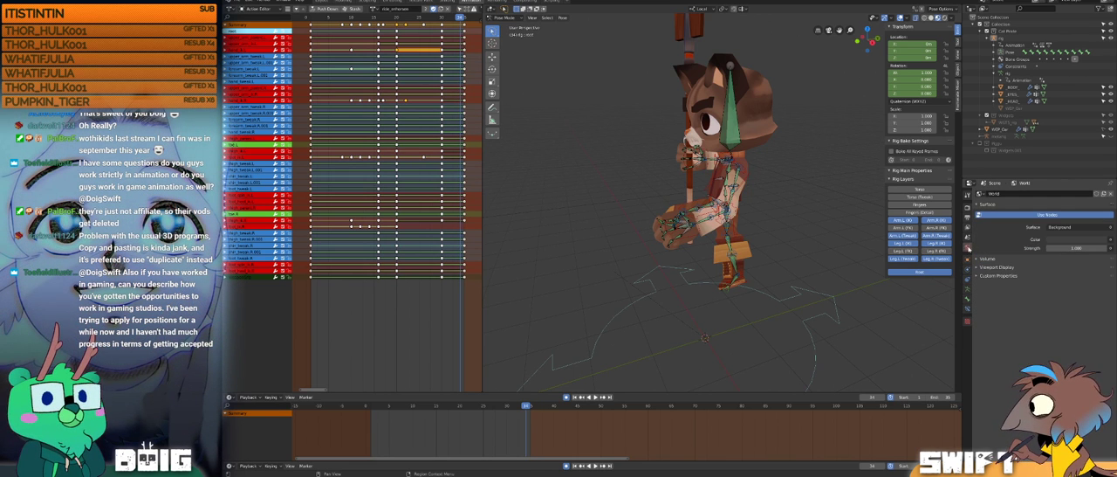
left_click(967, 238)
left_click(967, 227)
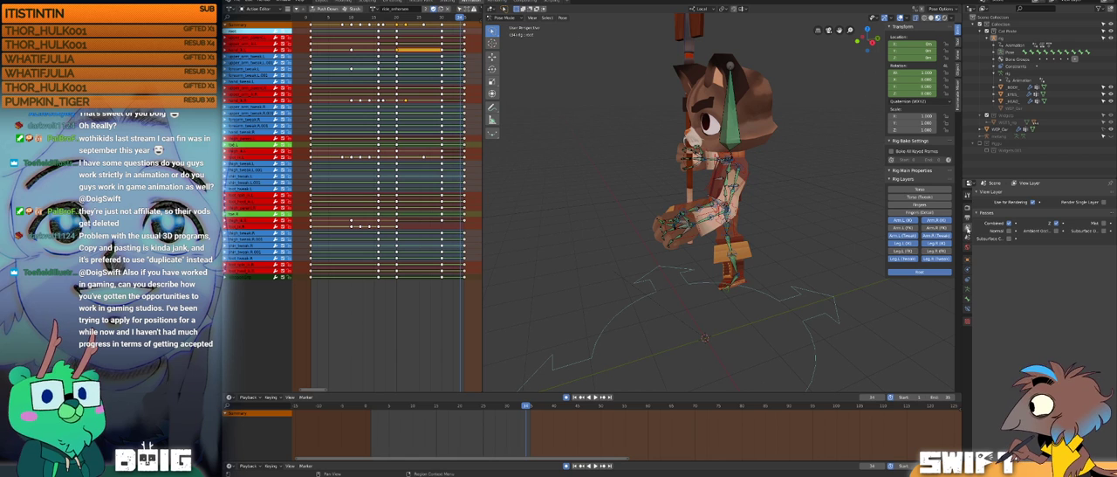
left_click(967, 216)
left_click(967, 205)
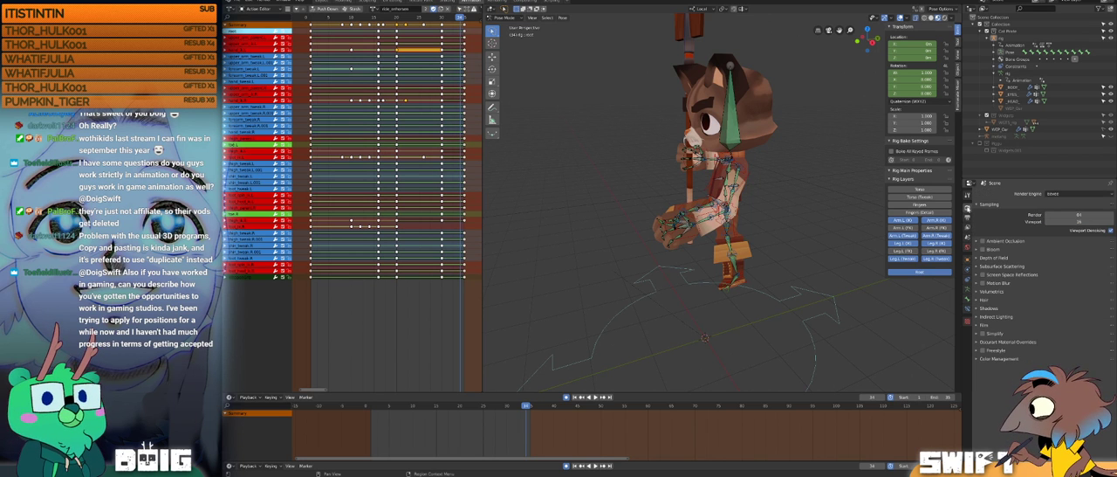
left_click(967, 193)
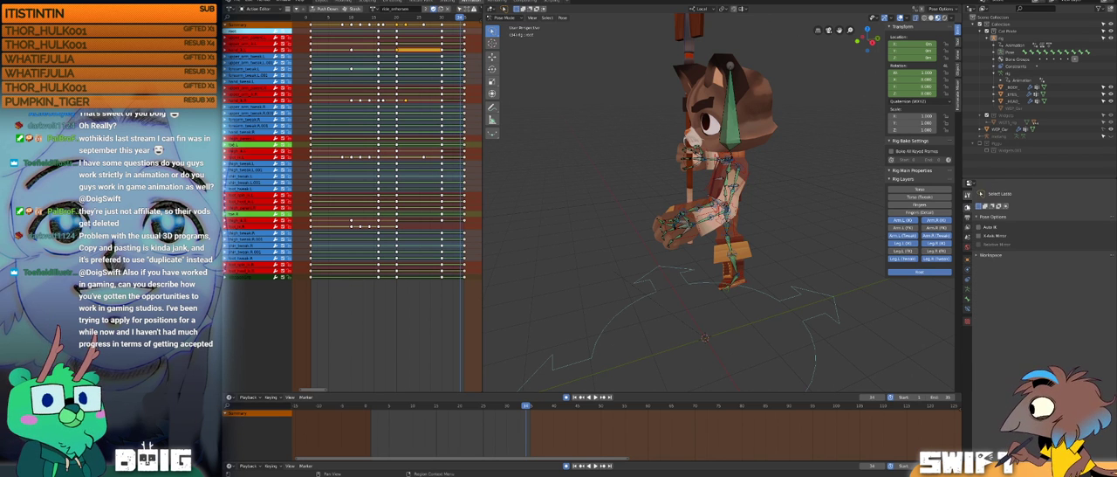
left_click(967, 206)
left_click(967, 237)
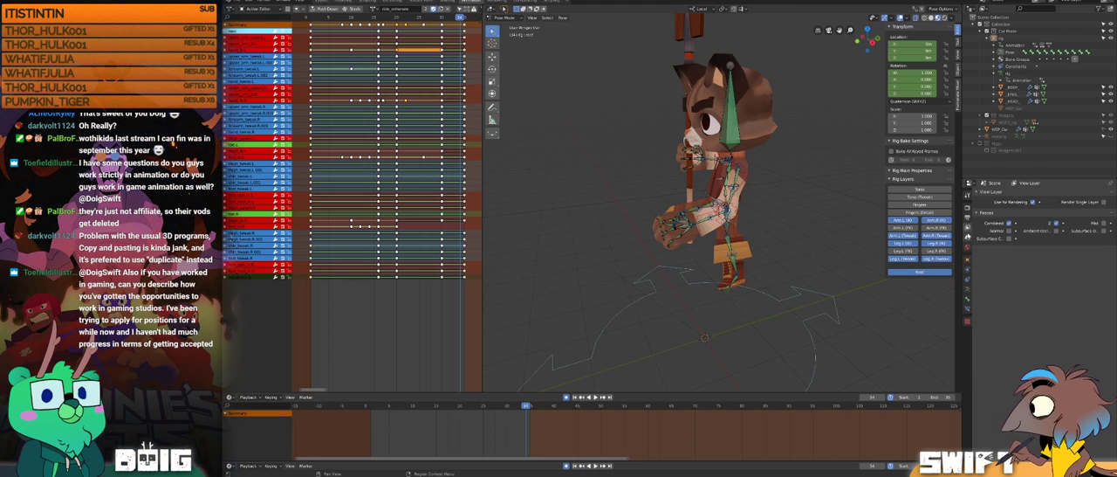
left_click(967, 248)
left_click(967, 259)
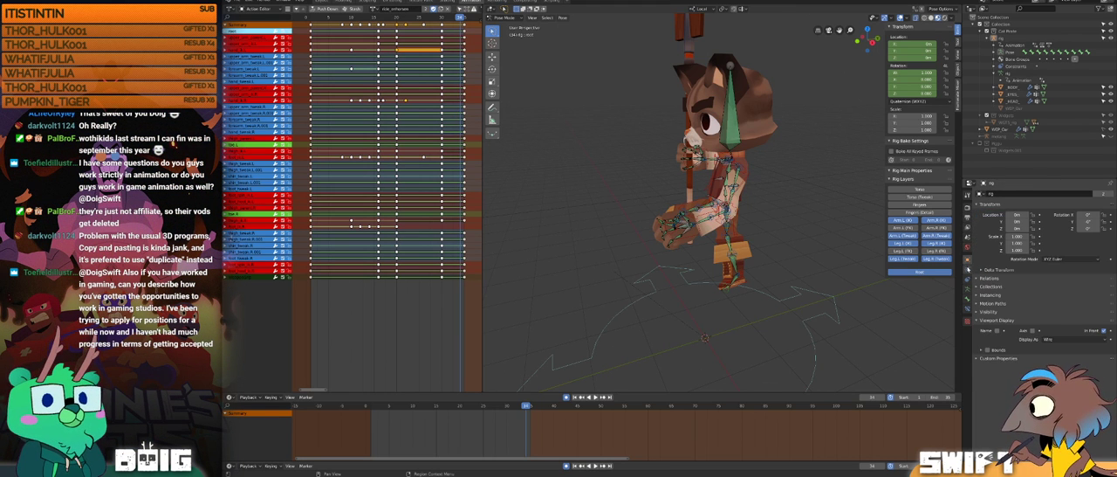
left_click(968, 270)
left_click(967, 281)
left_click(967, 292)
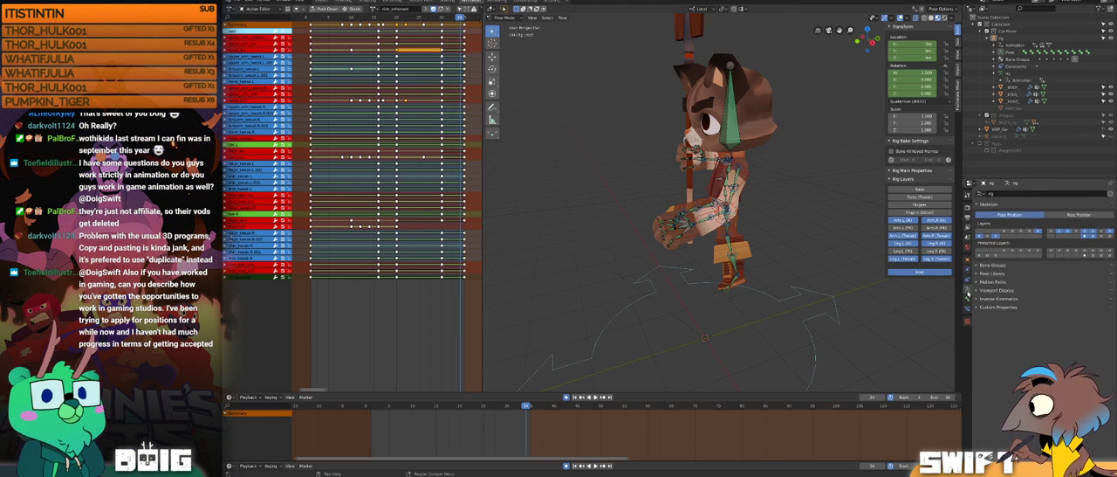
Step: Try isolating the cat's deform bone layer and hide the deform bones, keeping the control layers visible
left_click(1094, 238)
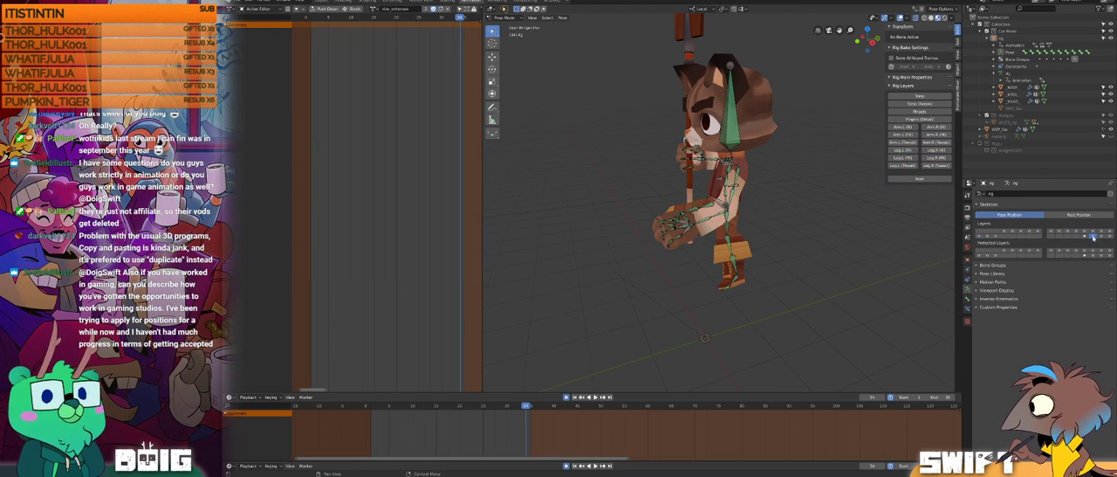
left_click(1093, 238)
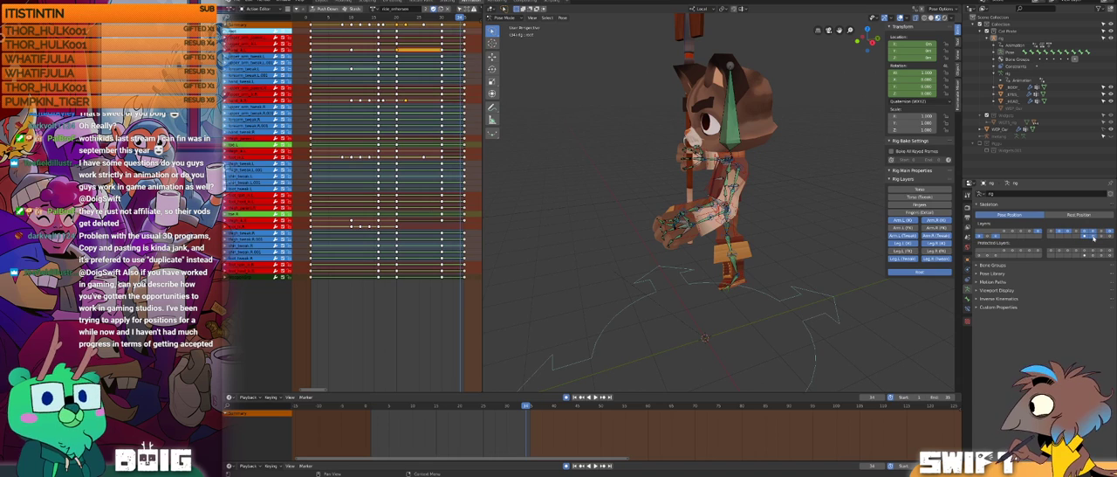
left_click(1094, 237)
key("ctrl+z")
left_click(1093, 237)
key("ctrl+z")
key("ctrl+z")
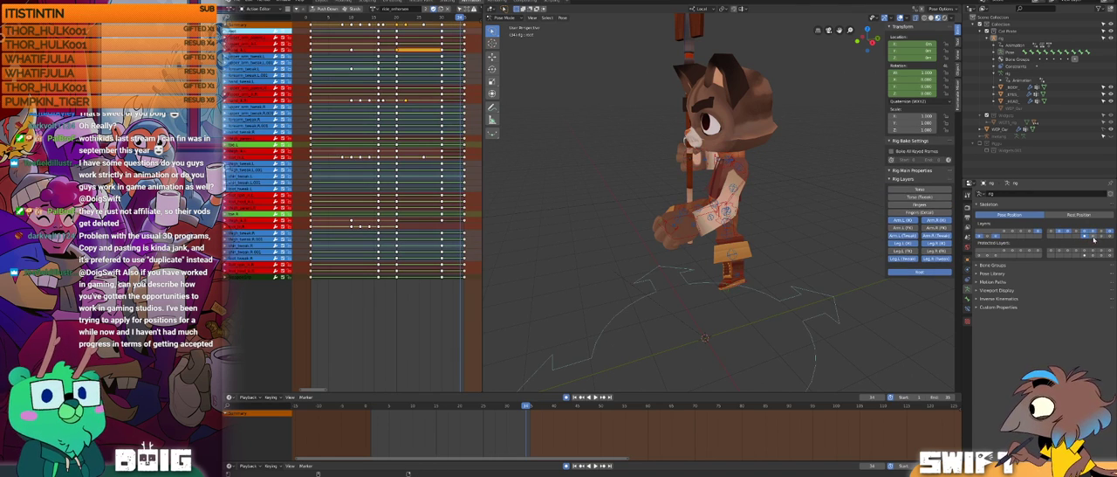
Step: Show the Torso rig layer and select the cat's torso control bone
middle_click_drag(699, 235, 663, 182)
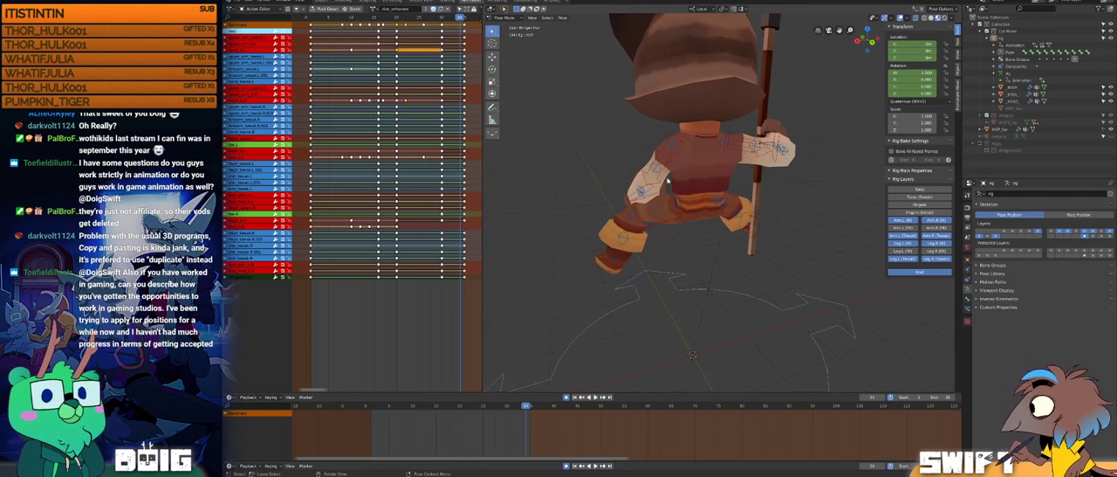
left_click(919, 189)
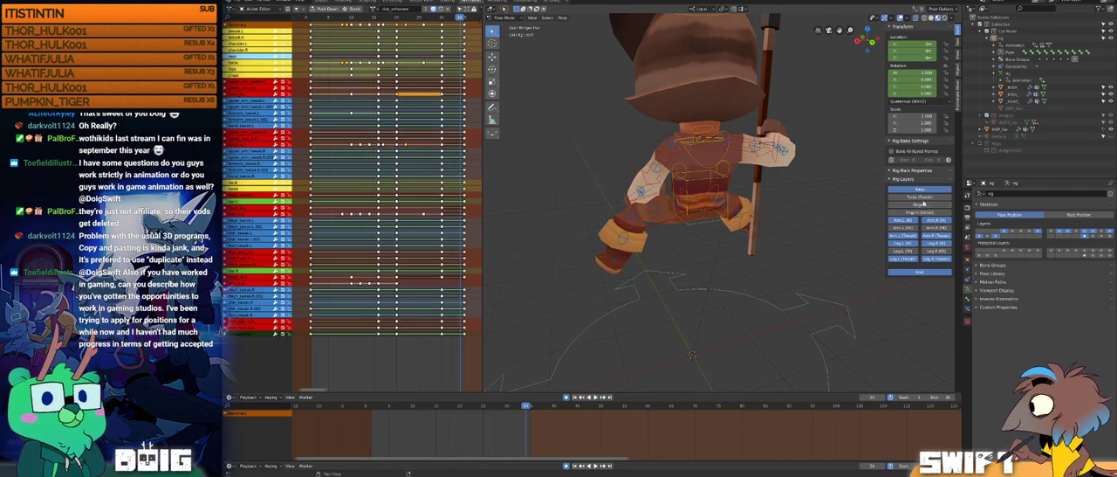
left_click(919, 198)
left_click(919, 197)
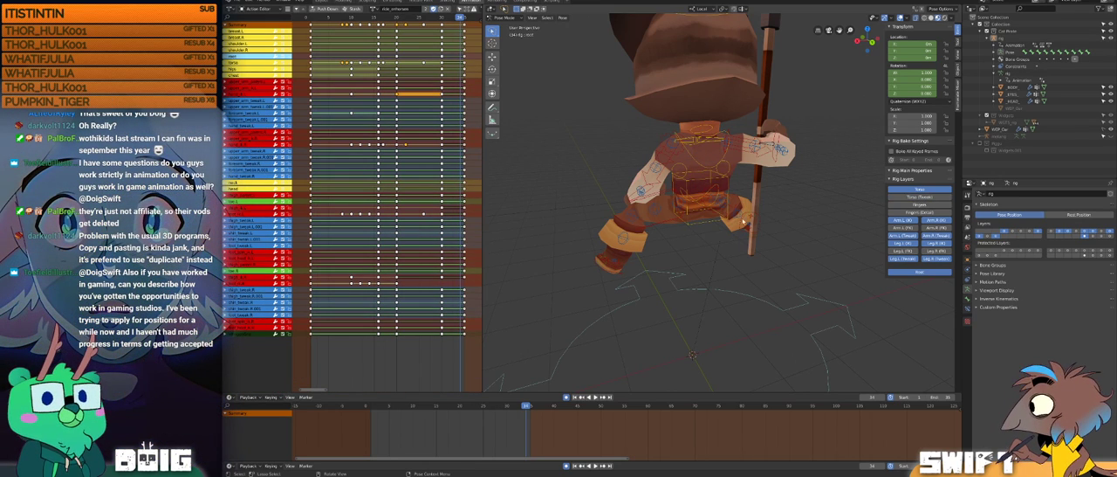
middle_click_drag(702, 221, 638, 166)
left_click(706, 177)
scroll(712, 179, "down", 1)
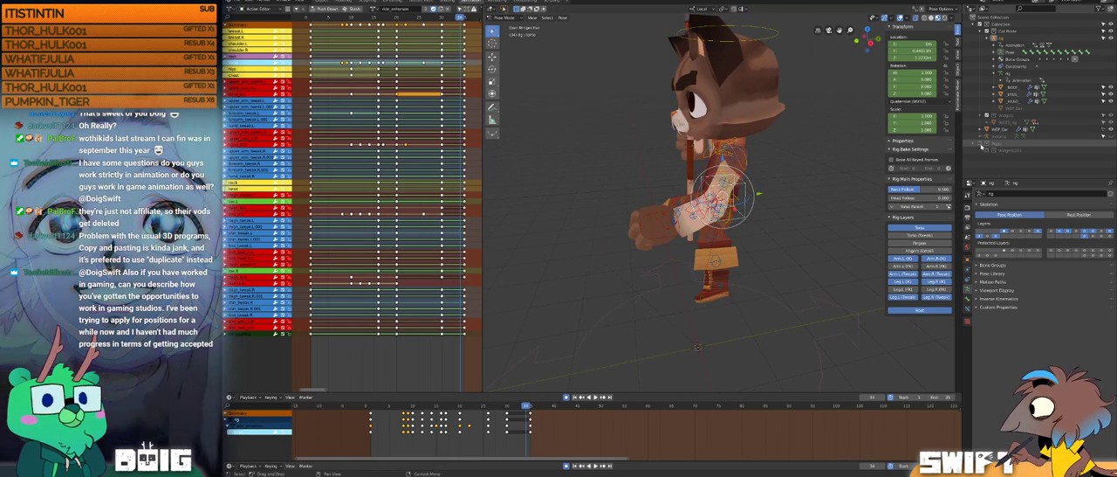
Step: Make the pig's collection visible and scrub the animation to check the cat together with its mount
left_click(982, 145)
middle_click_drag(850, 163, 723, 217)
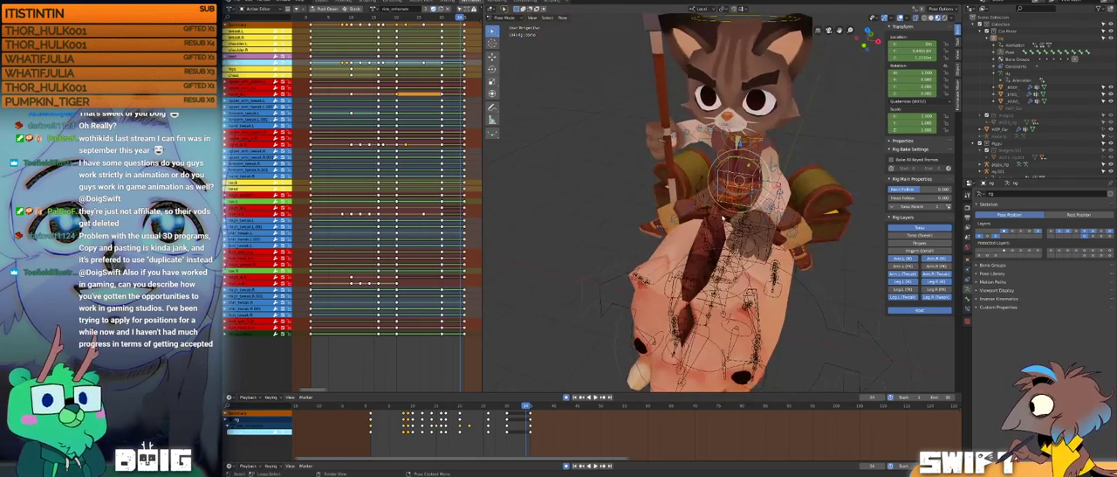
left_click(389, 405)
left_click_drag(395, 402, 529, 393)
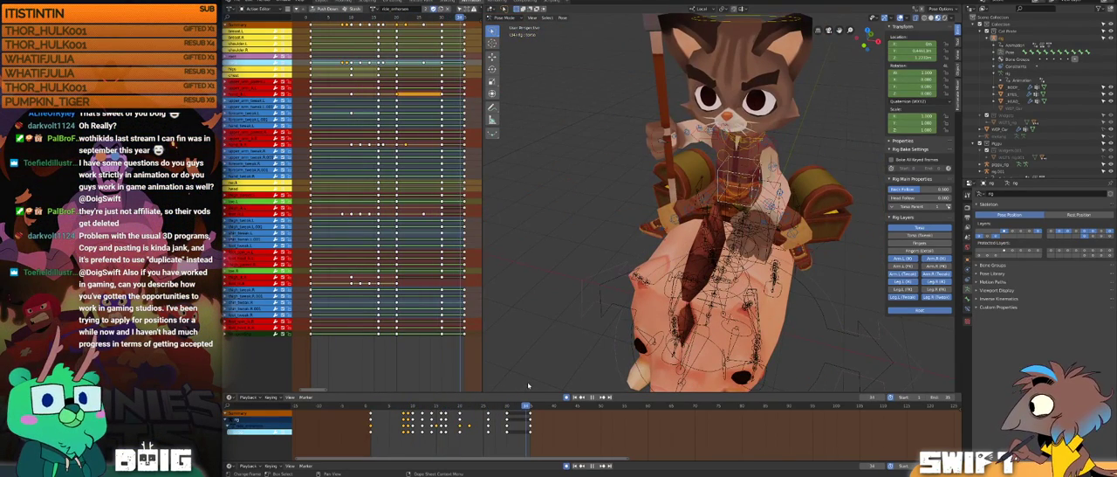
middle_click_drag(718, 159, 711, 201)
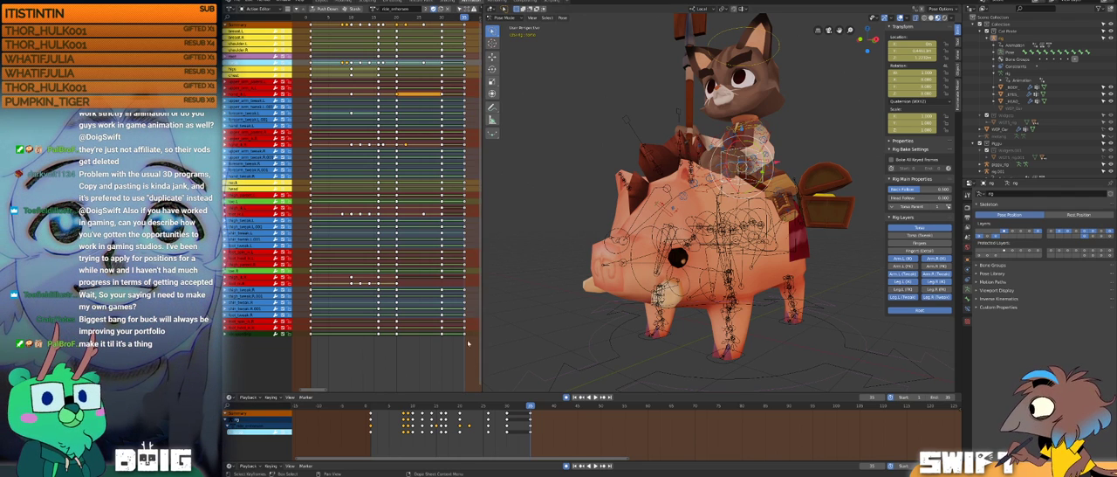
Step: Play and scrub the cat and pig animation, examining the riding pose from several angles
key("space")
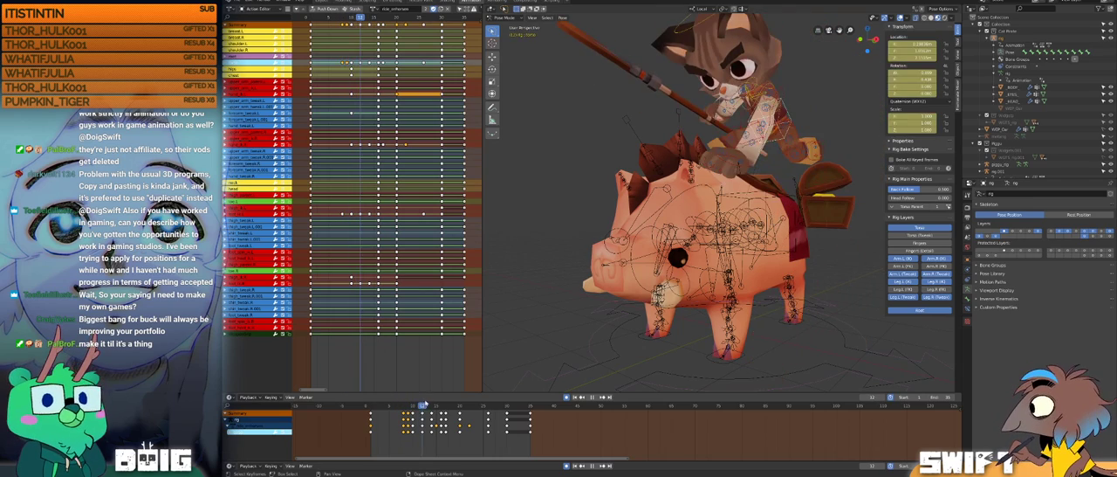
left_click_drag(443, 399, 533, 377)
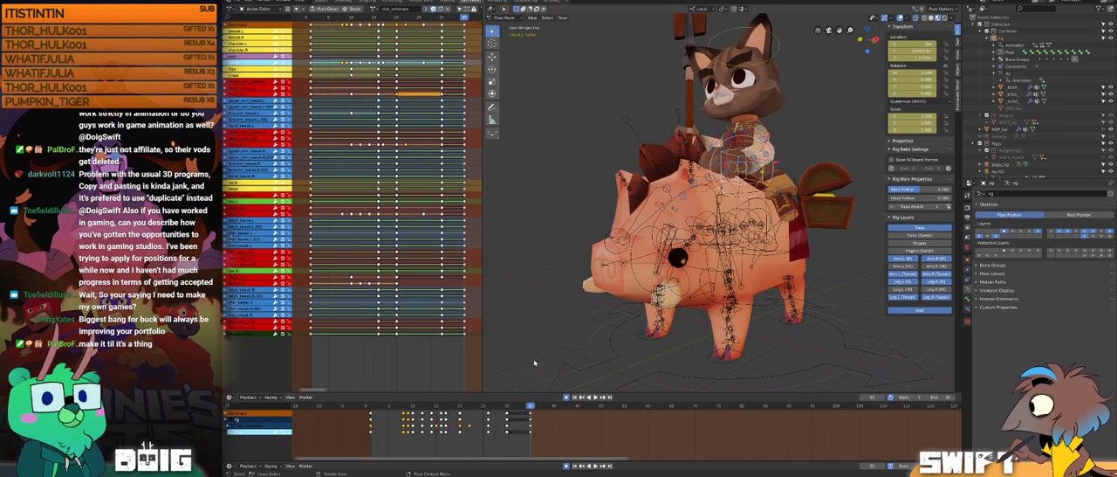
middle_click_drag(642, 196, 715, 179)
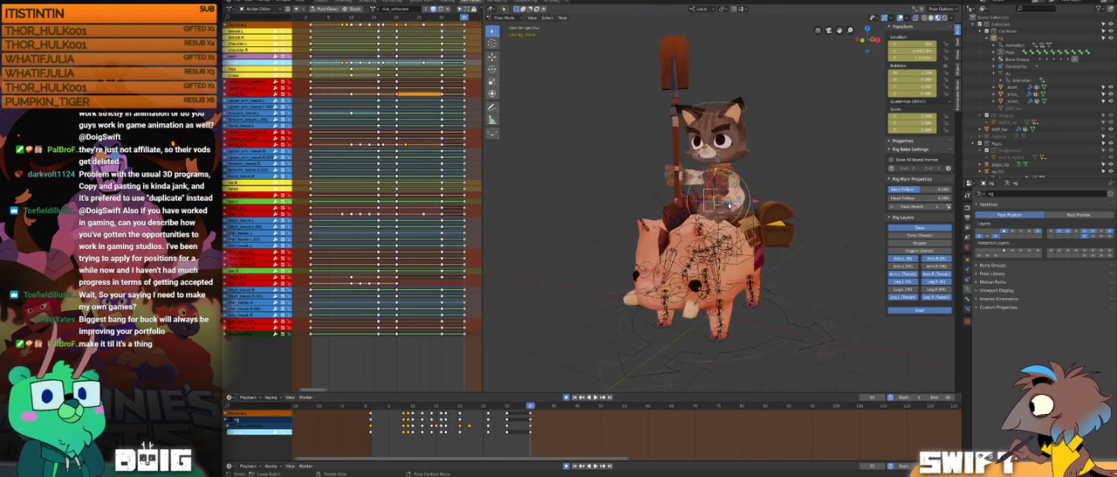
key("space")
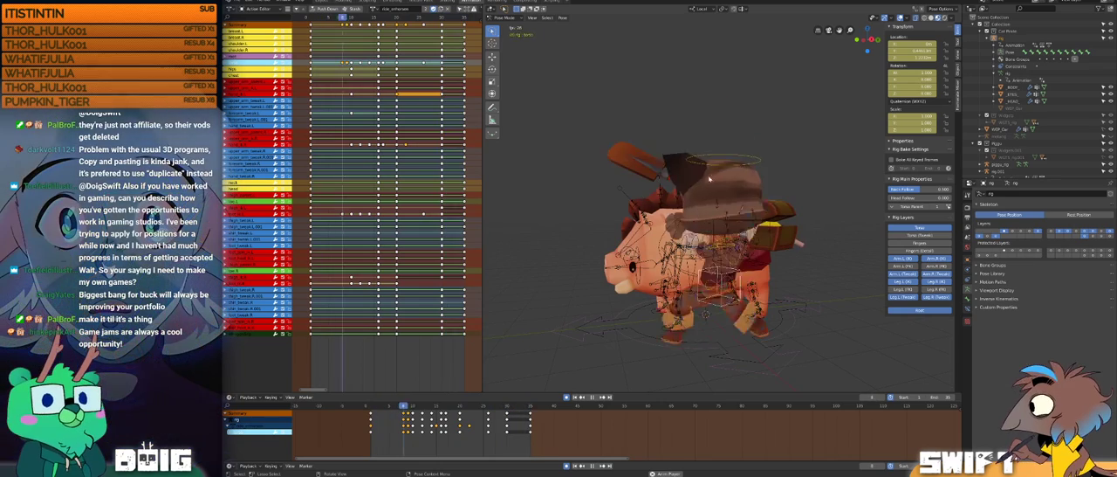
left_click_drag(377, 405, 530, 381)
key("space")
middle_click_drag(689, 183, 639, 179)
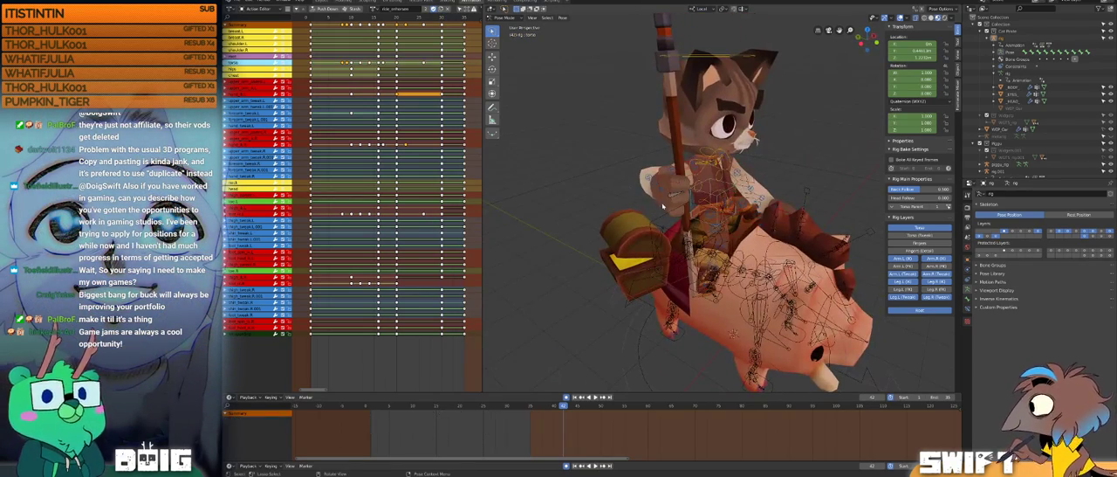
Step: Select the cat's weapon-hand IK control bone and scrub through its keyed poses, checking the weapon swing from both sides of the pig
left_click(638, 191)
left_click_drag(525, 408, 470, 407)
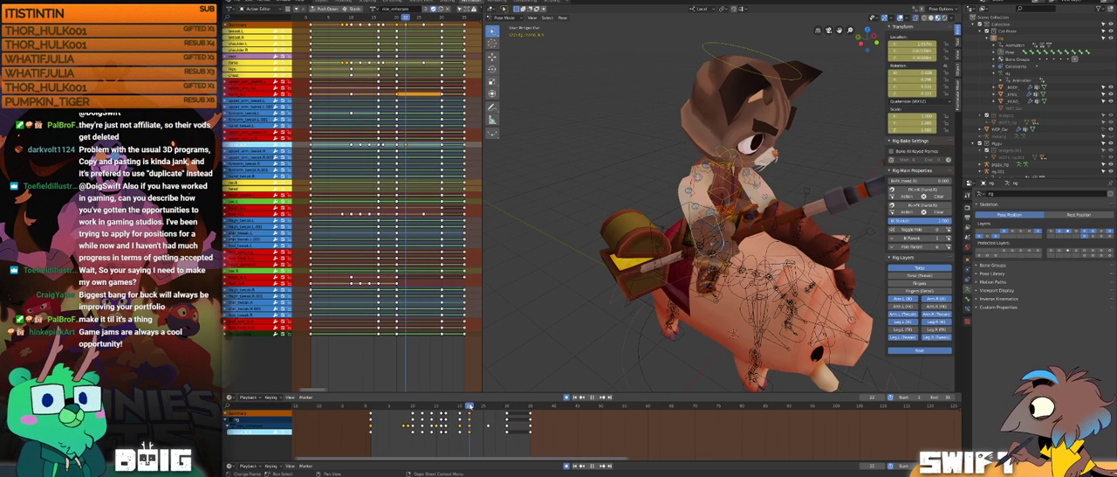
middle_click_drag(743, 233, 520, 335)
left_click_drag(459, 407, 441, 407)
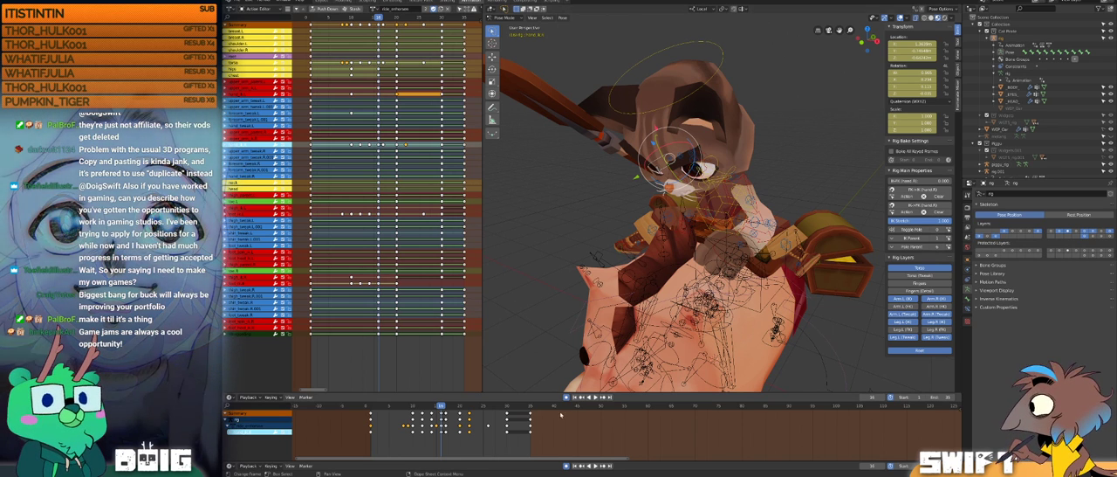
left_click_drag(411, 409, 441, 392)
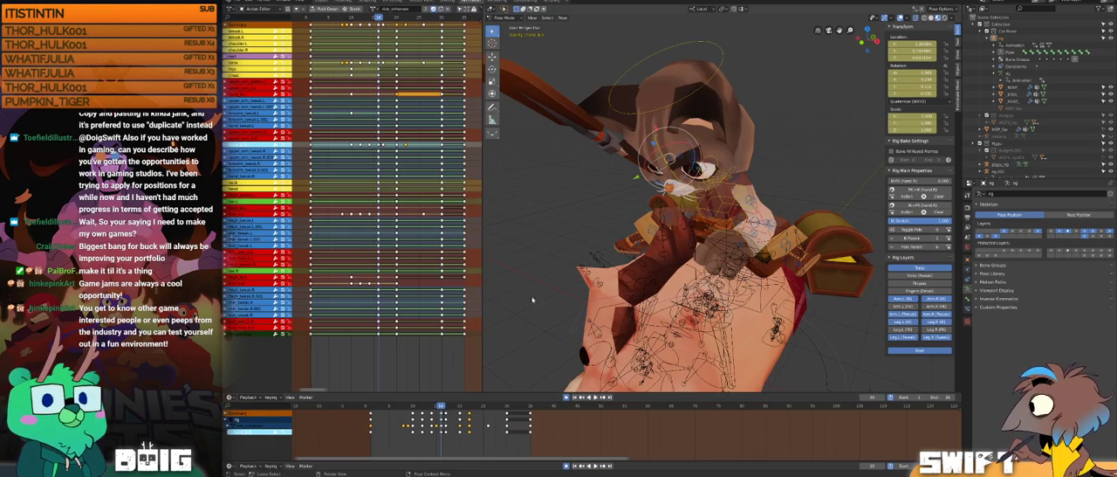
middle_click_drag(654, 218, 750, 215)
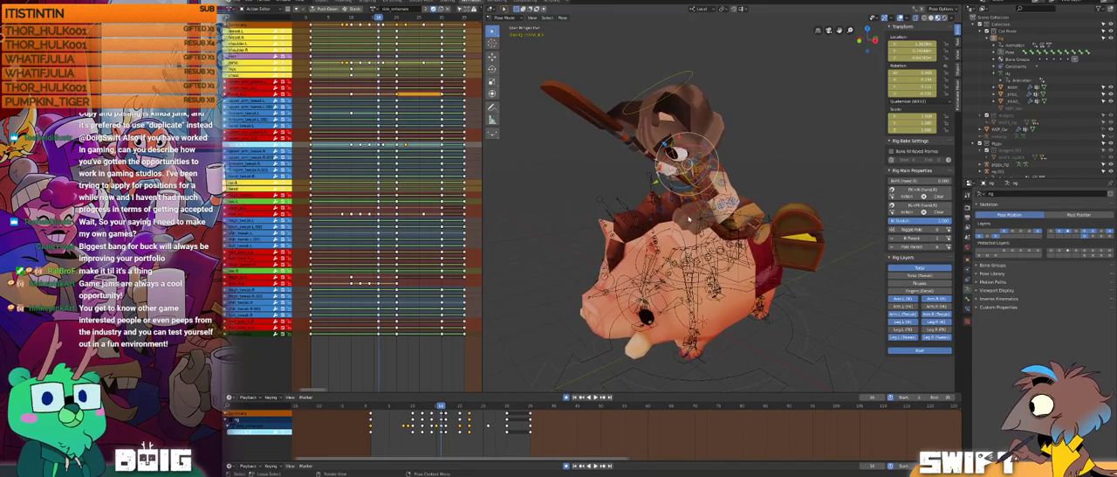
Step: Play and scrub the mounting animation from its start, examining how the cat and its weapon move onto the pig
left_click(386, 406)
key("space")
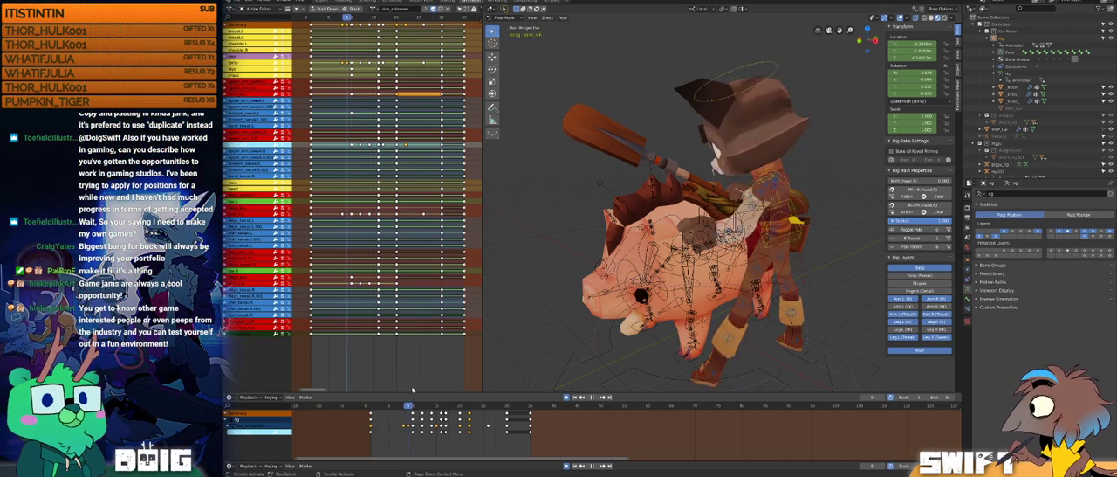
left_click_drag(438, 377, 371, 369)
middle_click_drag(699, 238, 708, 217)
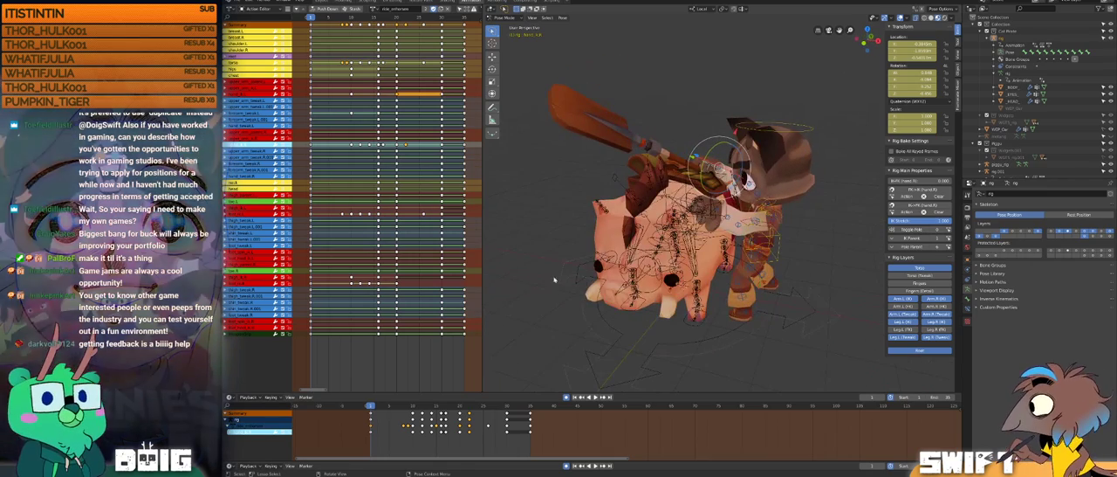
left_click_drag(382, 402, 436, 376)
key("space")
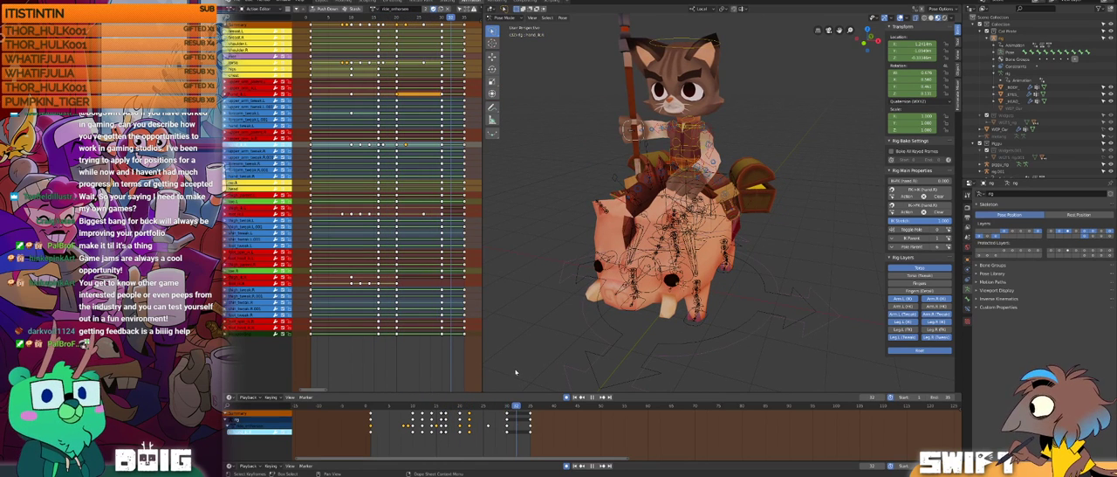
Step: Stop playback and step back through the frames around frame 30, examining the weapon hand's motion at the end of the action
key("space")
key("Left")
key("Left")
middle_click_drag(676, 159, 651, 179)
middle_click_drag(637, 236, 585, 269)
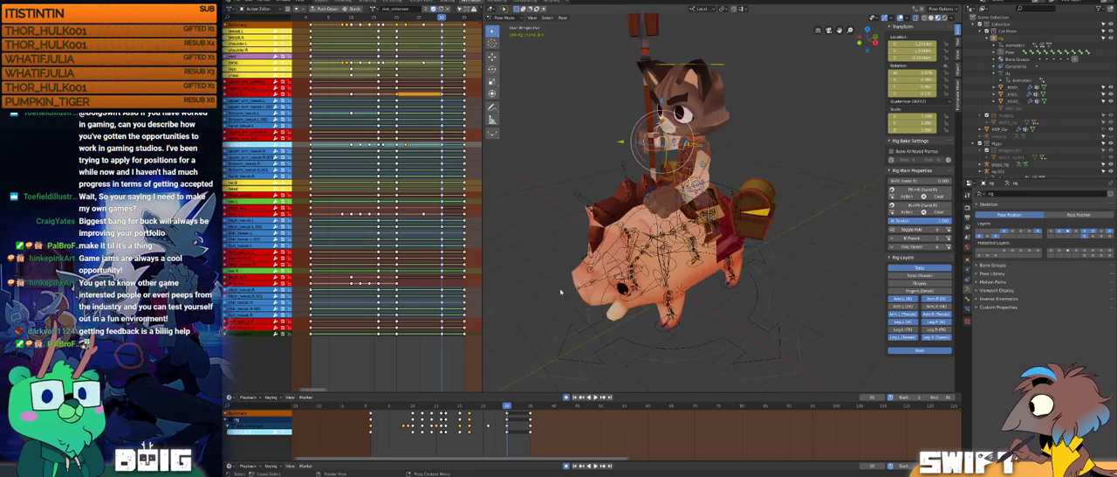
key("Left")
key("Left")
key("Left")
key("Left")
left_click_drag(496, 395, 503, 377)
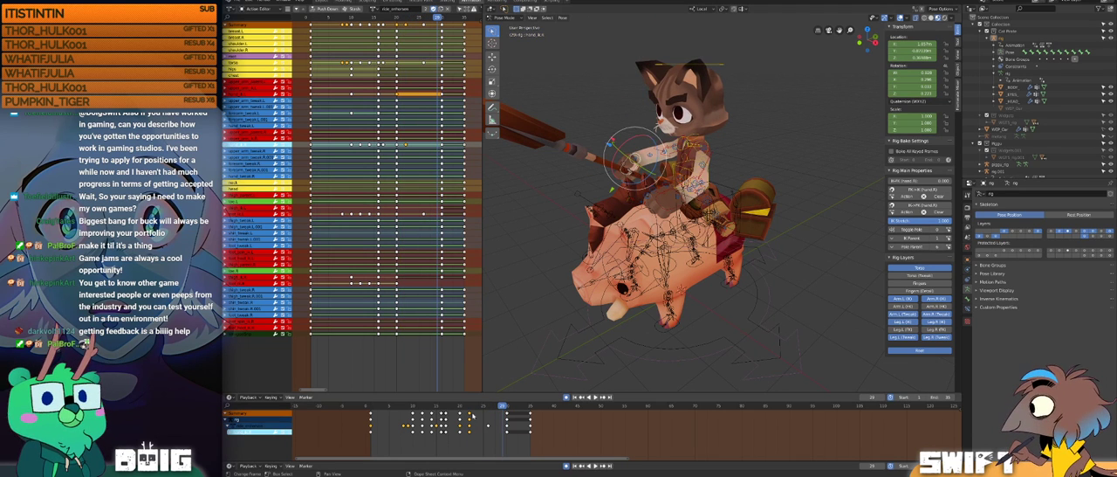
Step: Set the weapon-hand bone's keyframe at frame 30 to Linear interpolation and scrub the final frames to check the motion
left_click(471, 436)
left_click(469, 433)
left_click(508, 432, "shift")
key("t")
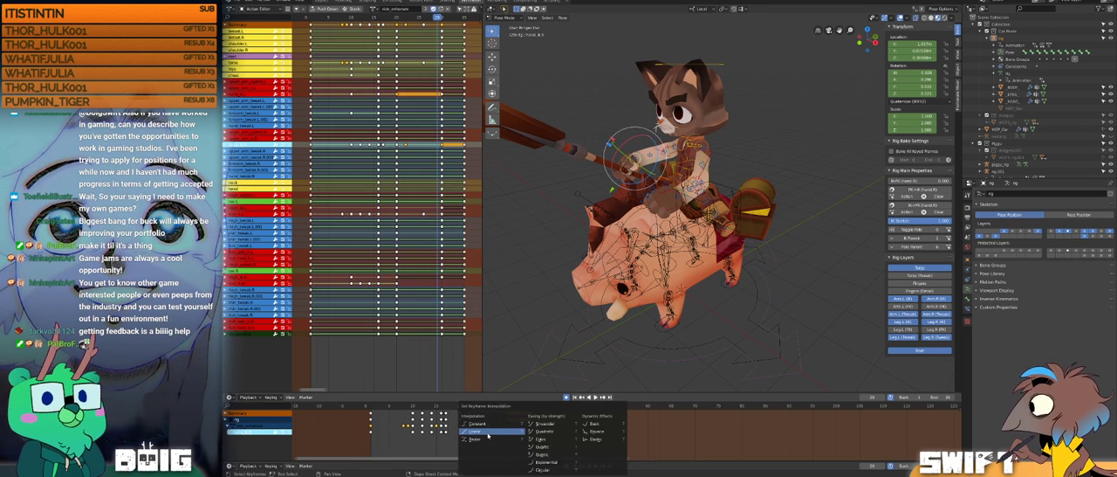
left_click(489, 434)
left_click_drag(468, 405, 526, 386)
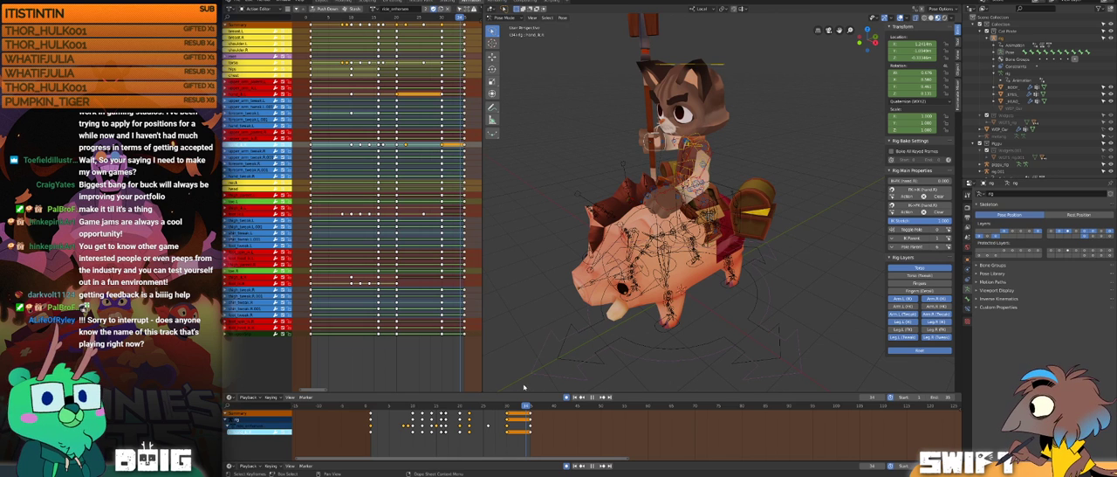
left_click_drag(524, 387, 523, 386)
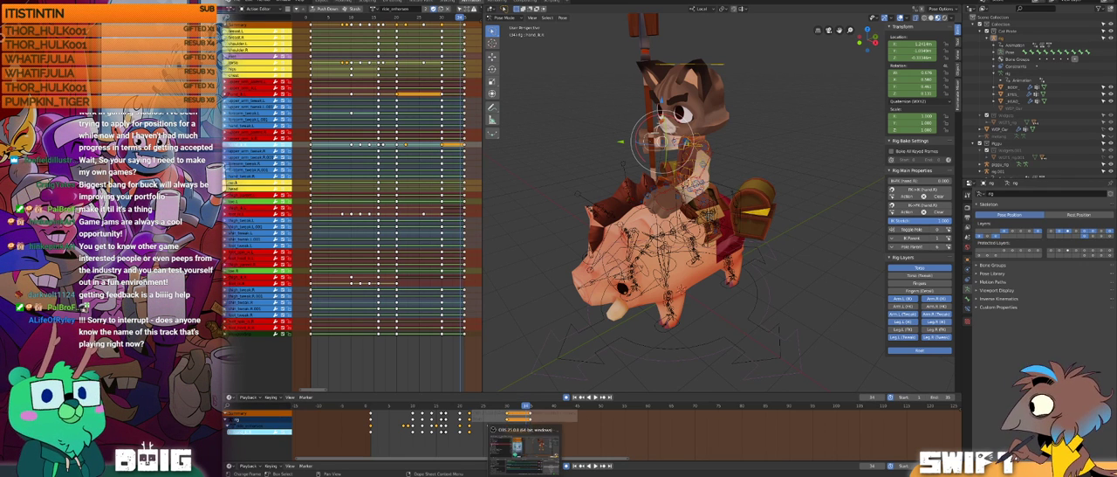
Step: Open the music player to look up the current track, and return to Blender
key("super")
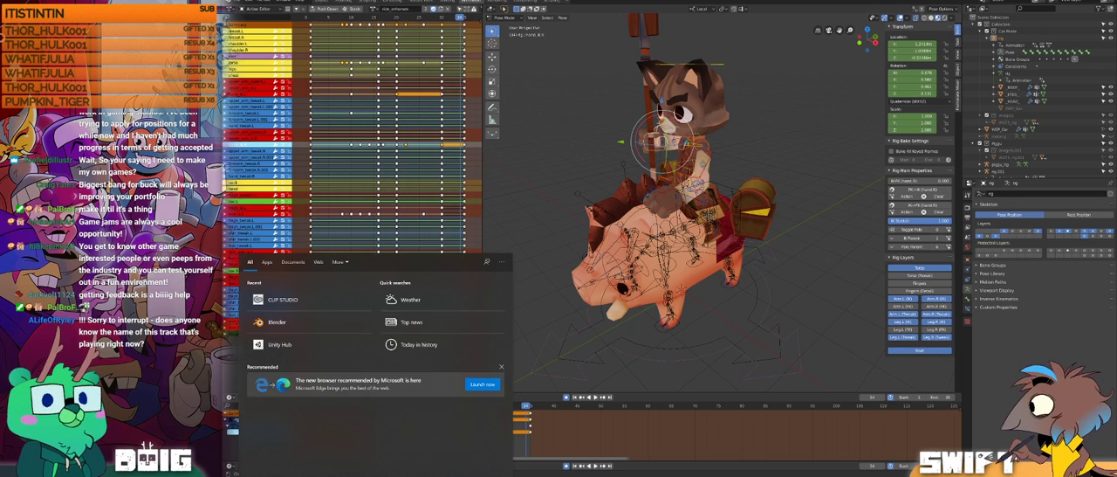
type("smg")
key("Return")
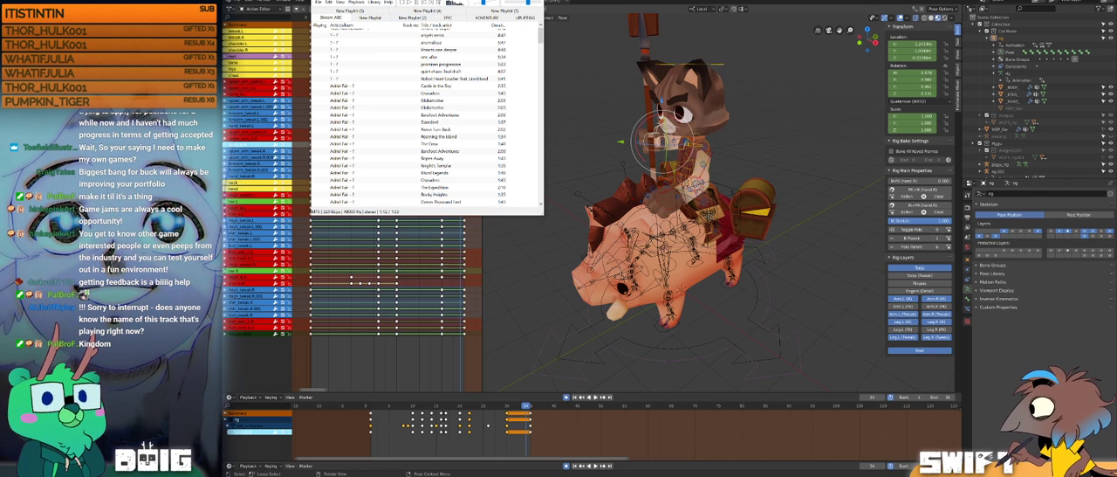
key("alt+Tab")
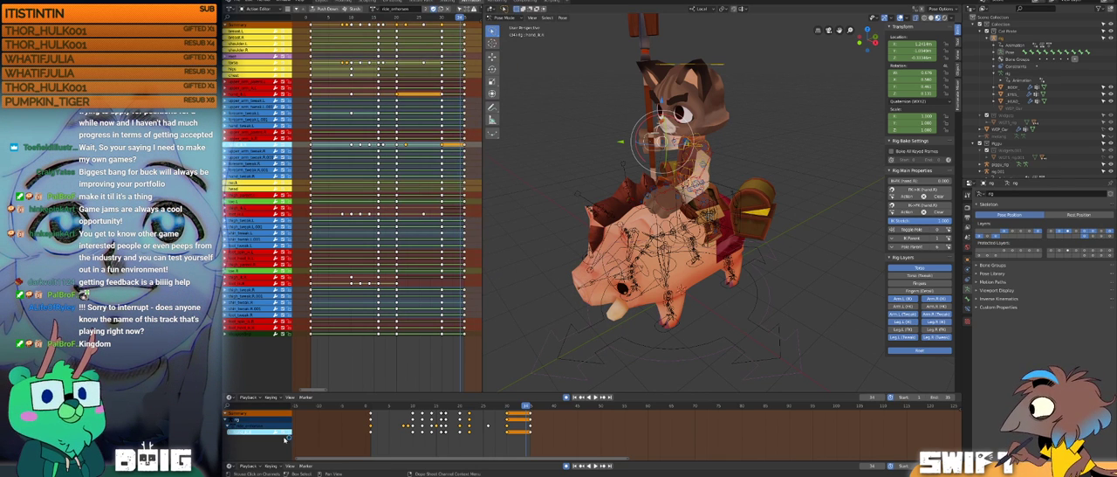
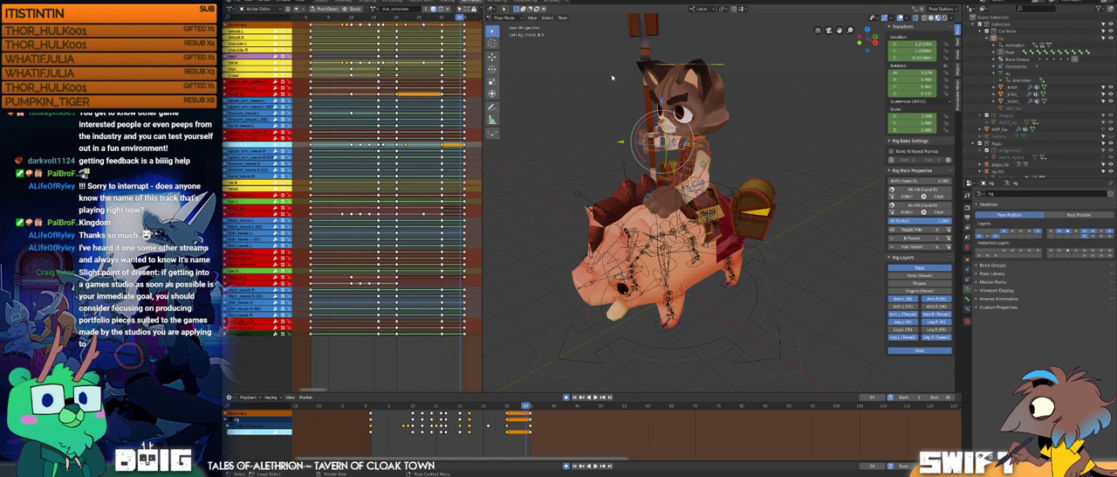
Step: Select the rider's torso control and inspect the seated end pose at frame 35 from several angles
left_click(796, 261)
middle_click_drag(796, 261, 856, 264)
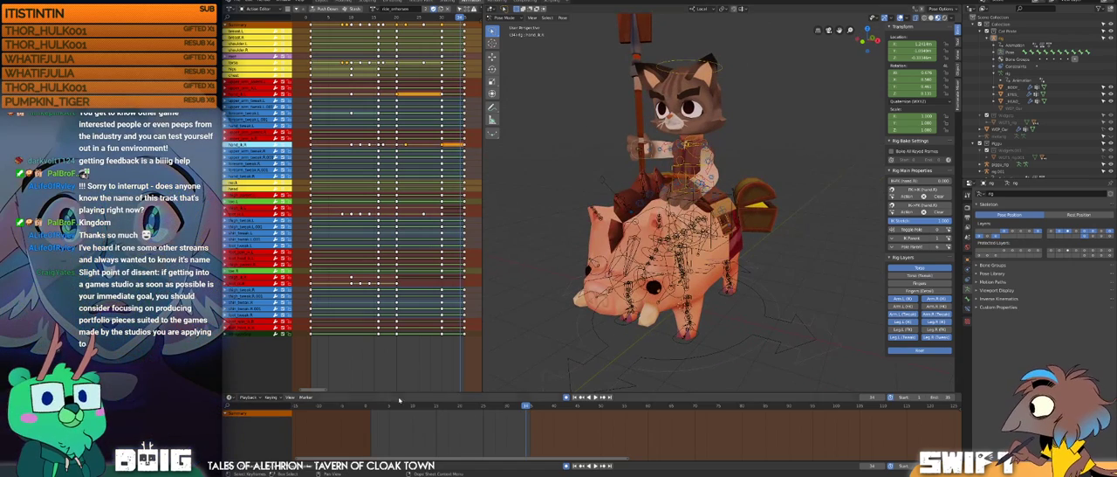
middle_click_drag(664, 175, 686, 177)
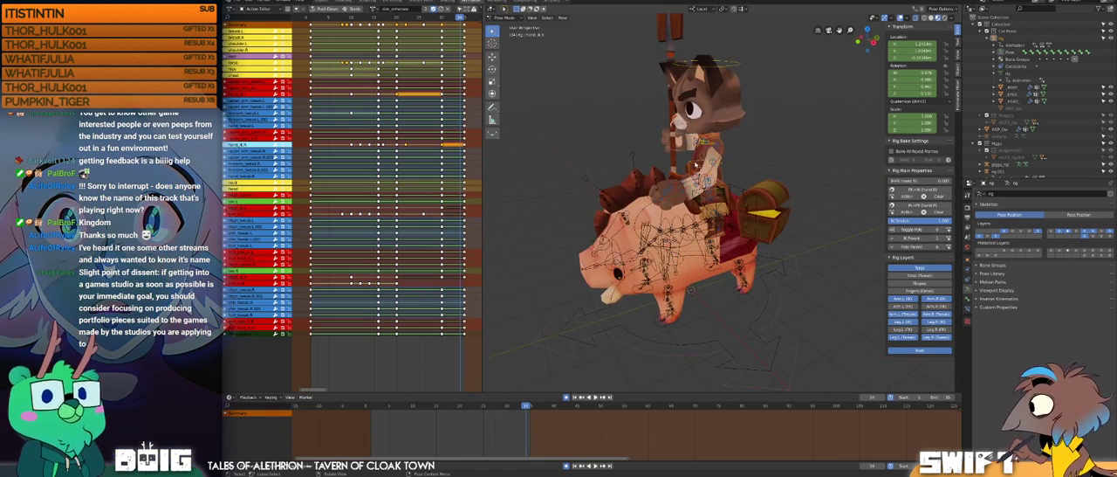
left_click(723, 170)
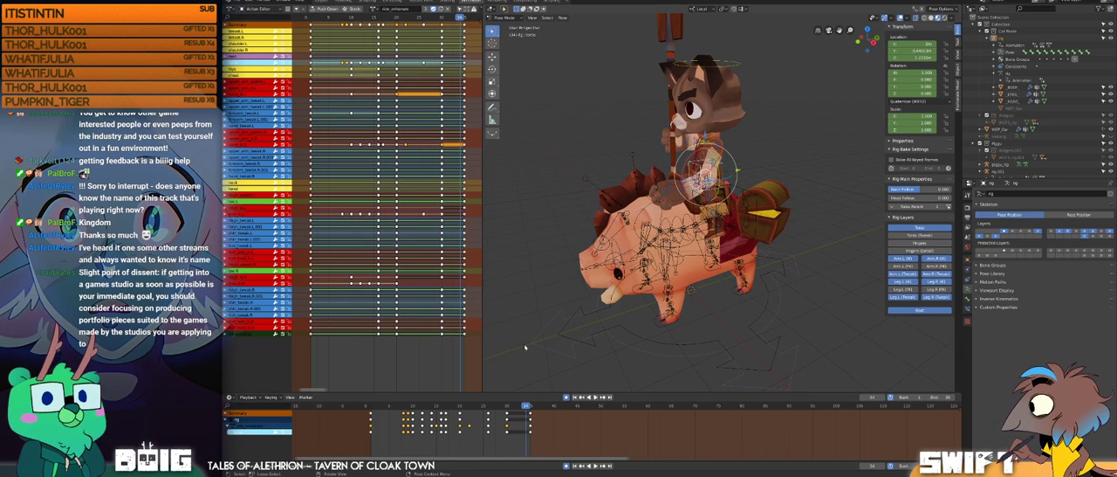
left_click_drag(373, 406, 530, 373)
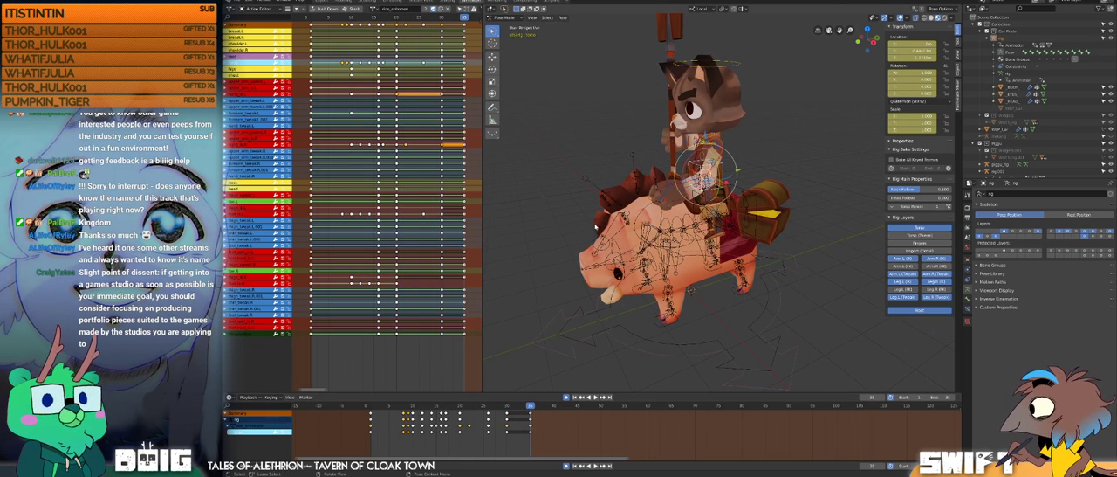
middle_click_drag(661, 168, 681, 190)
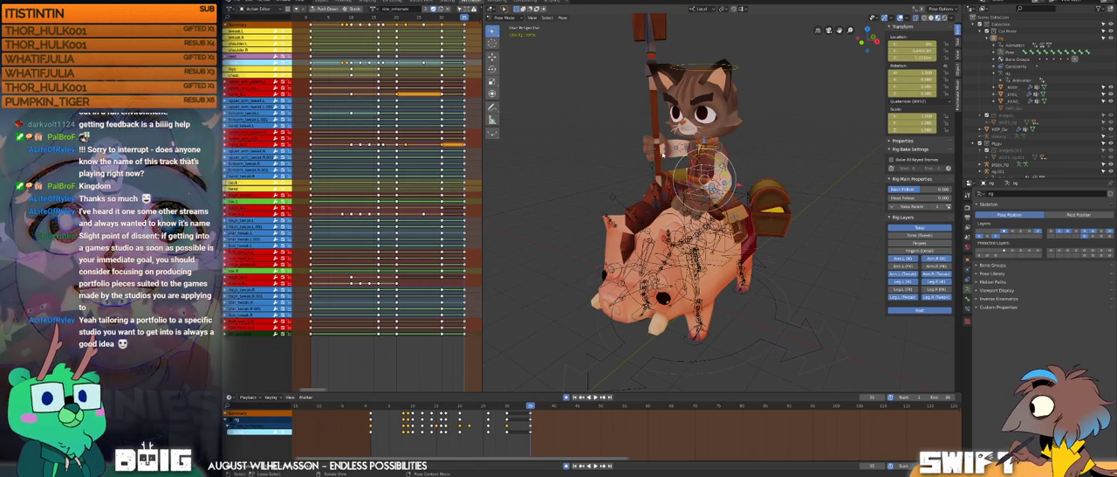
middle_click_drag(681, 208, 750, 198)
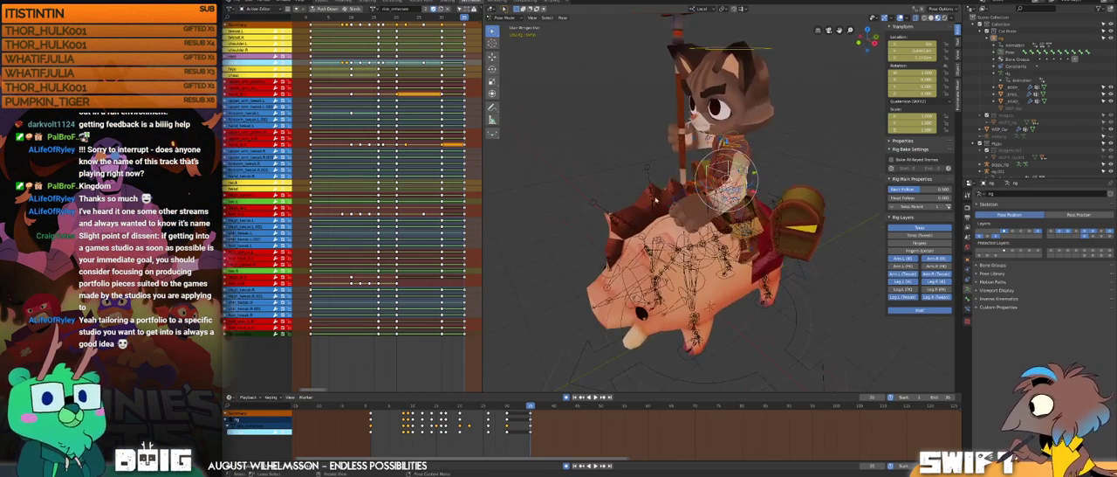
Step: Play back the mounting animation and examine the rider's motion from the front and side
key("space")
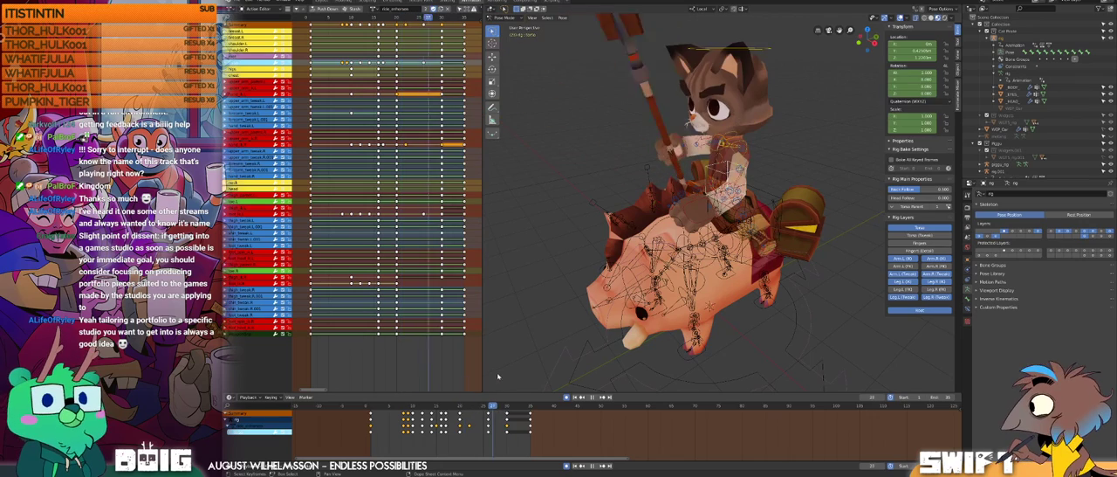
key("space")
middle_click_drag(583, 316, 529, 288)
key("space")
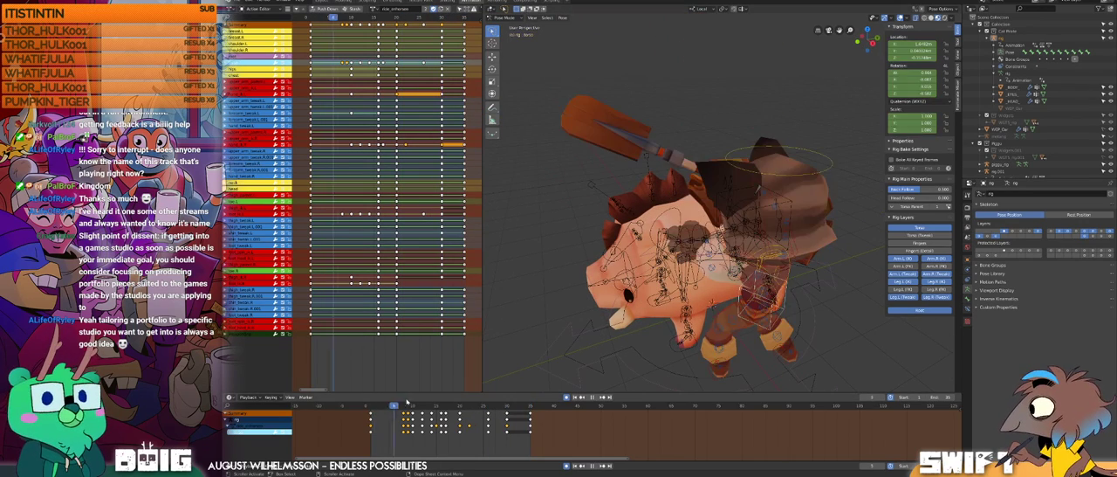
mouse_move(542, 375)
left_mouse_down()
mouse_move(395, 396)
mouse_move(545, 361)
left_mouse_up()
middle_click_drag(680, 215, 708, 187)
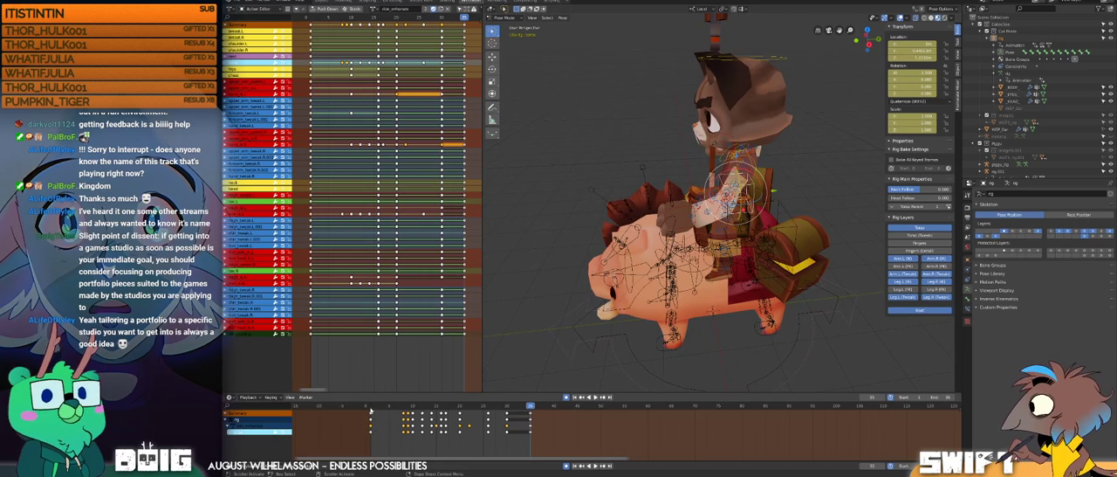
key("space")
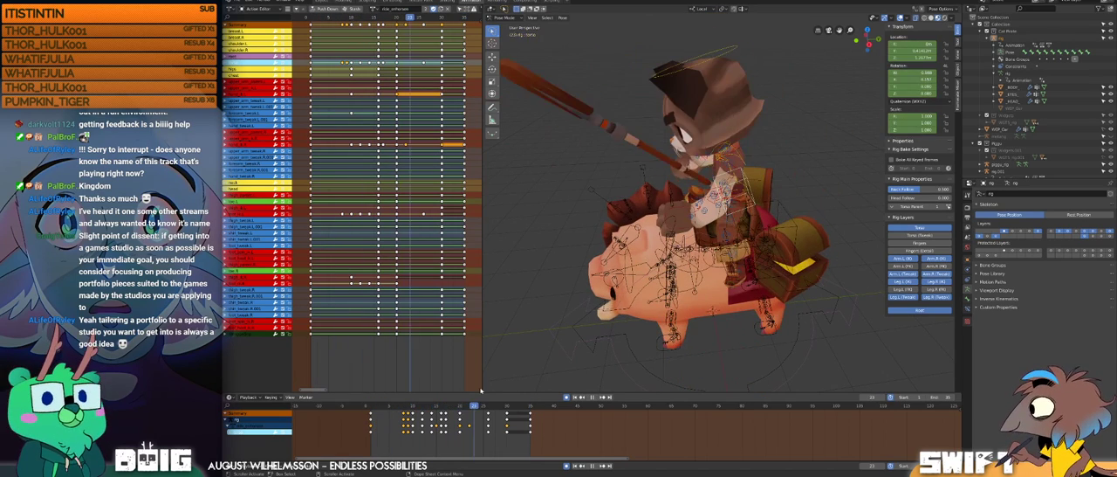
mouse_move(583, 299)
middle_mouse_down()
mouse_move(689, 218)
mouse_move(694, 183)
mouse_move(568, 288)
middle_mouse_up()
key("space")
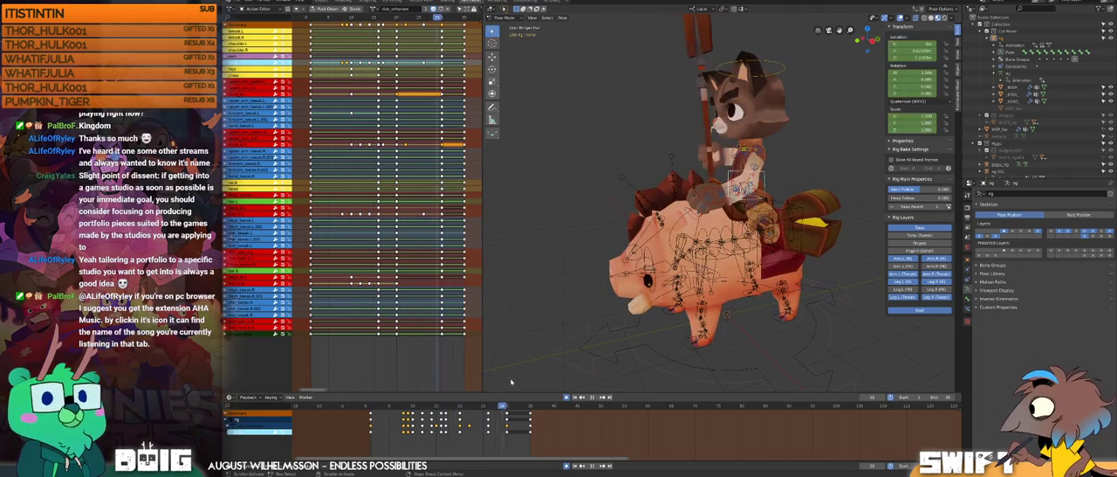
Step: Scrub through the climb-on frames and replay the animation from the start to examine the rider's motion
left_click_drag(535, 377, 365, 409)
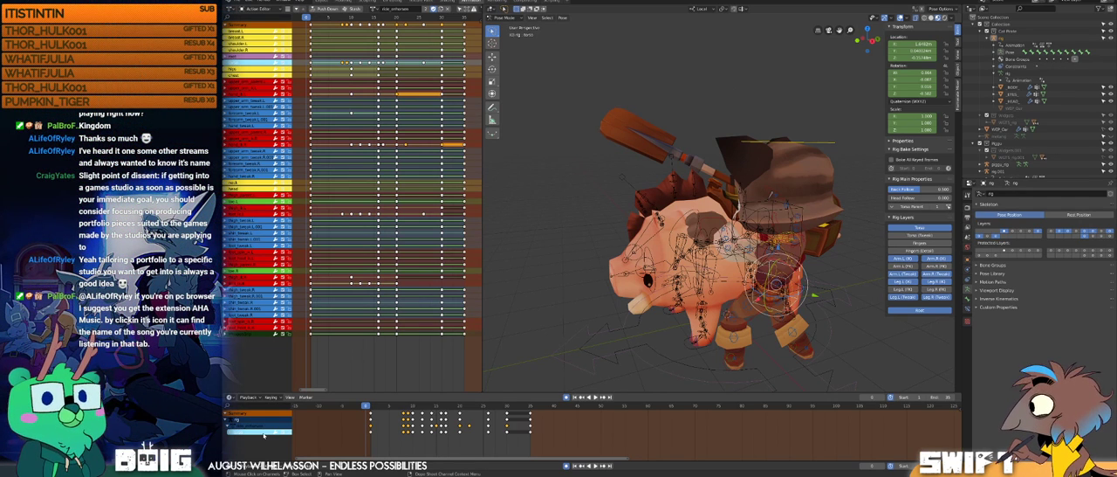
left_click_drag(376, 406, 489, 379)
mouse_move(711, 185)
middle_mouse_down()
mouse_move(744, 198)
mouse_move(706, 197)
middle_mouse_up()
left_click_drag(447, 407, 370, 398)
key("space")
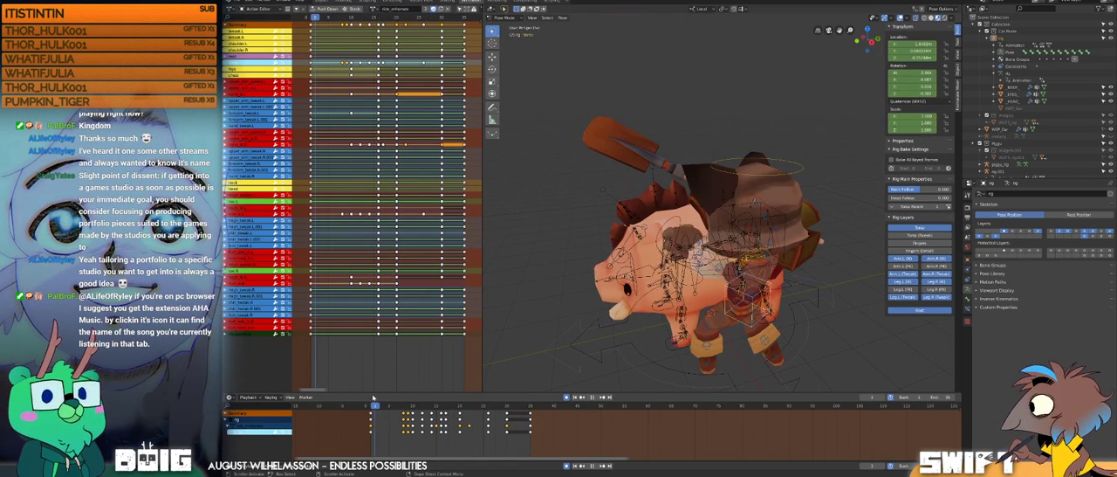
middle_click_drag(494, 306, 519, 299)
key("space")
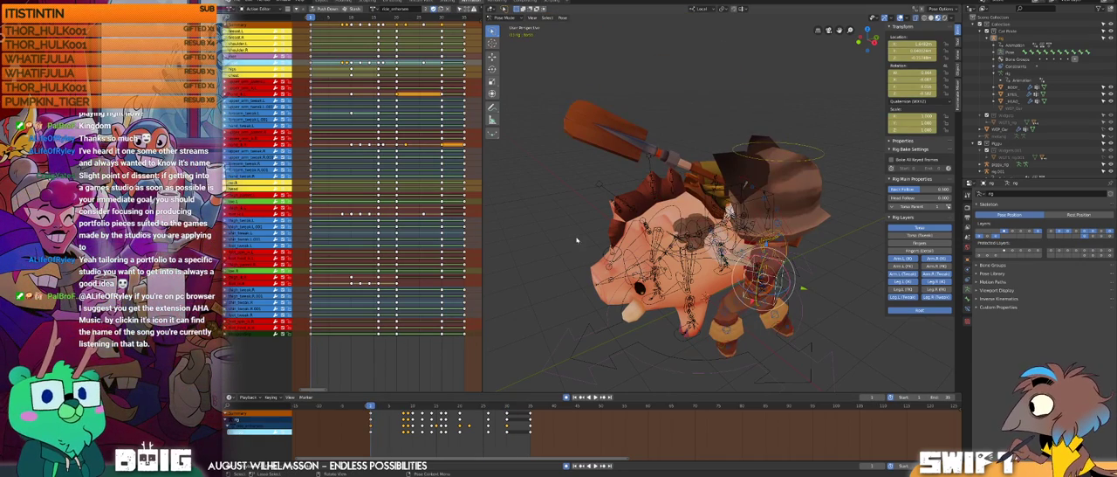
key("space")
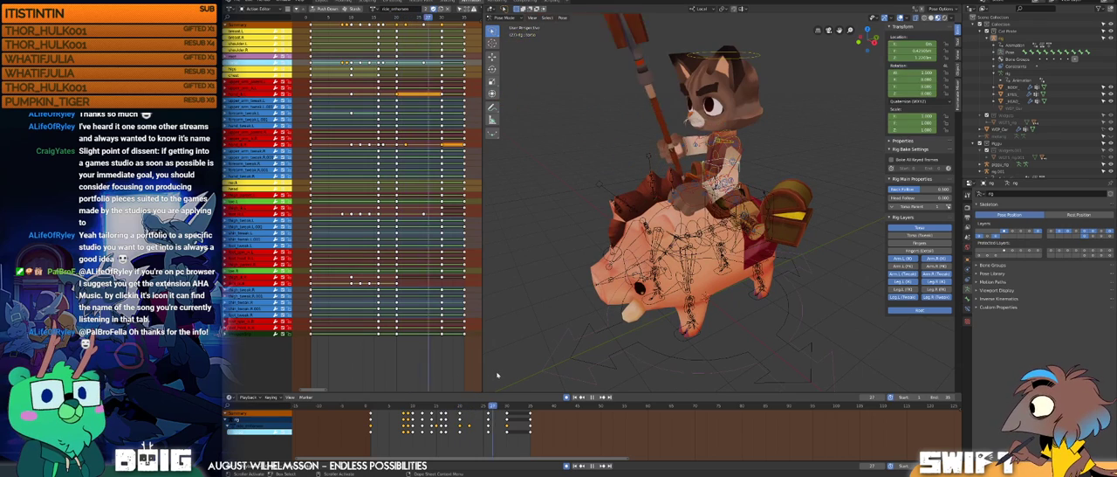
key("space")
Step: Step through the landing into the saddle up to frame 30 from a side view and examine the rider's legs
middle_click_drag(732, 215, 696, 199)
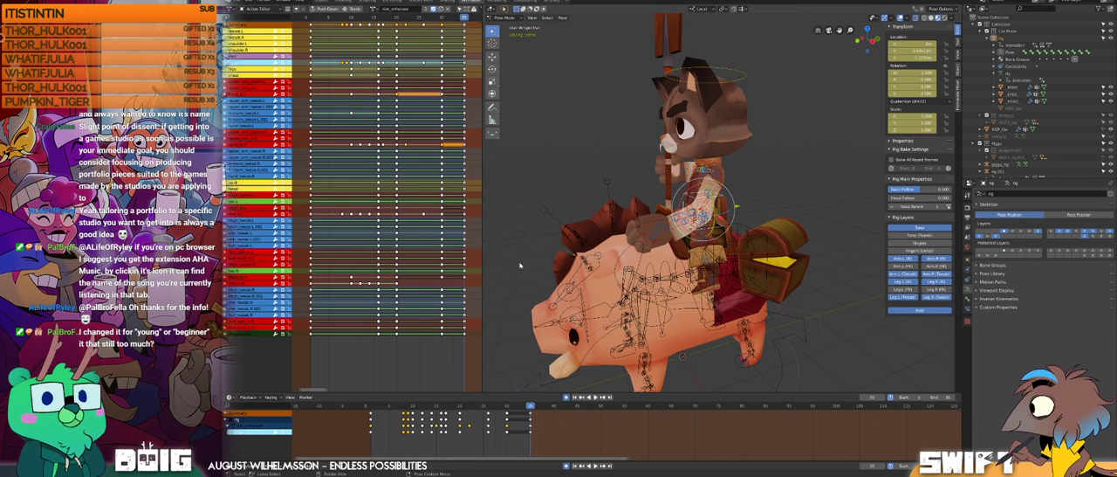
left_click(373, 406)
left_click_drag(380, 405, 443, 373)
key("space")
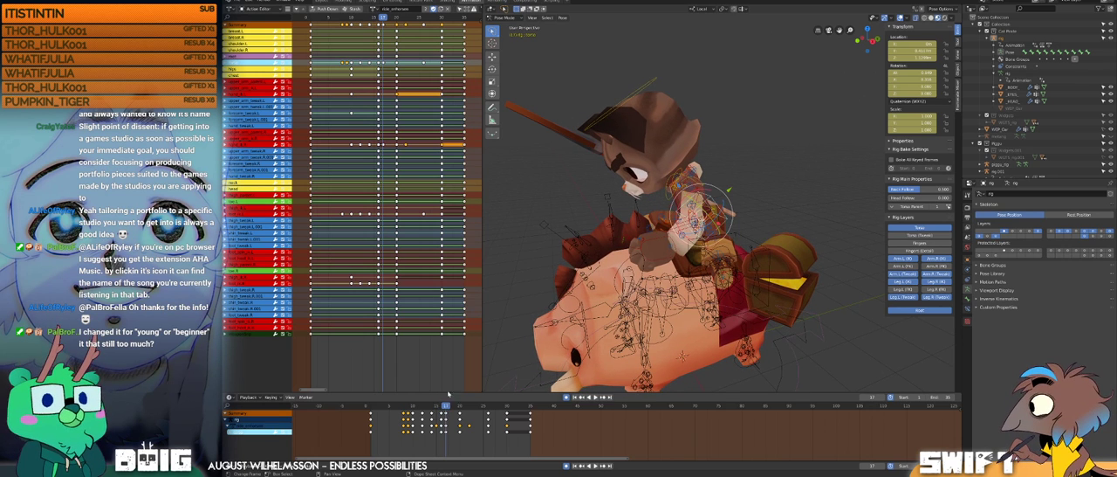
key("space")
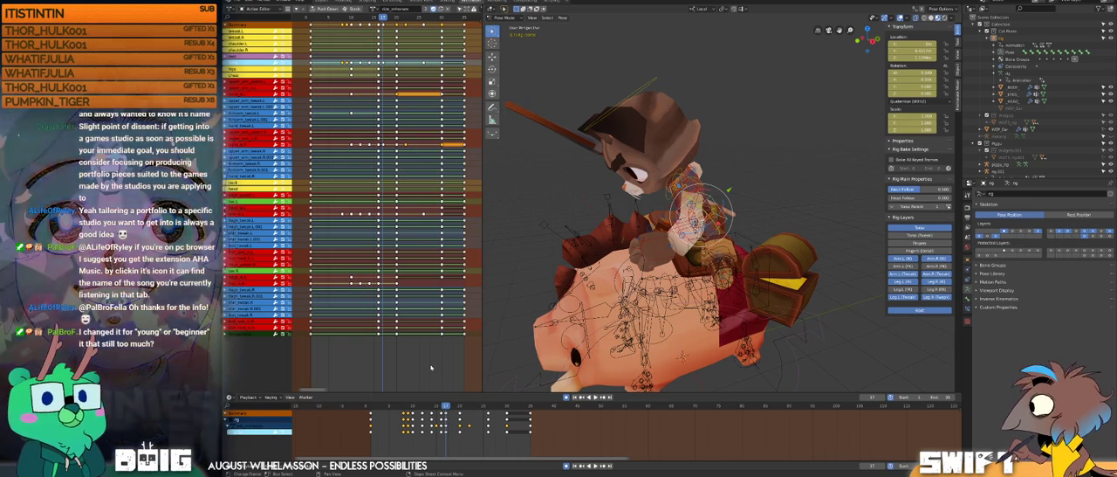
key("space")
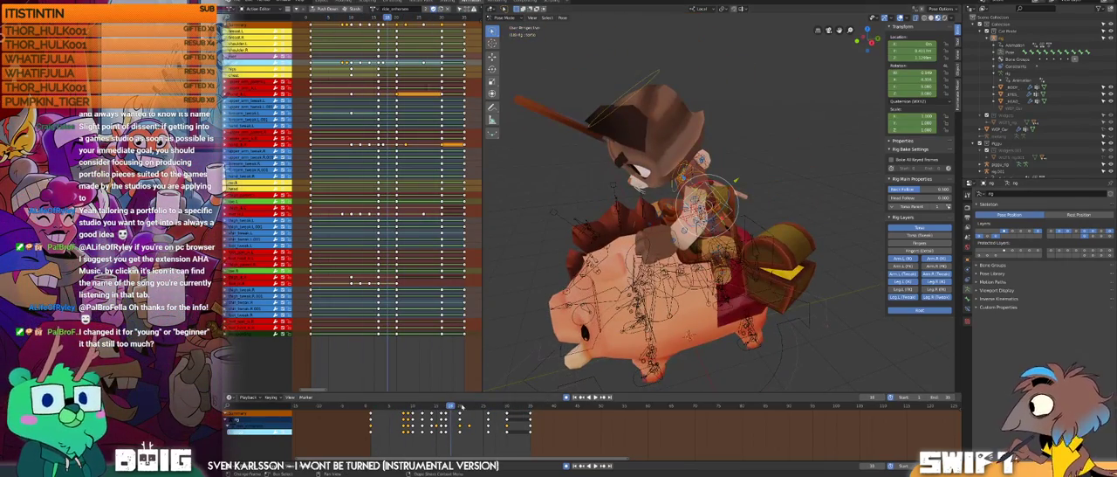
left_click_drag(451, 400, 371, 402)
middle_click_drag(770, 246, 746, 232)
key("space")
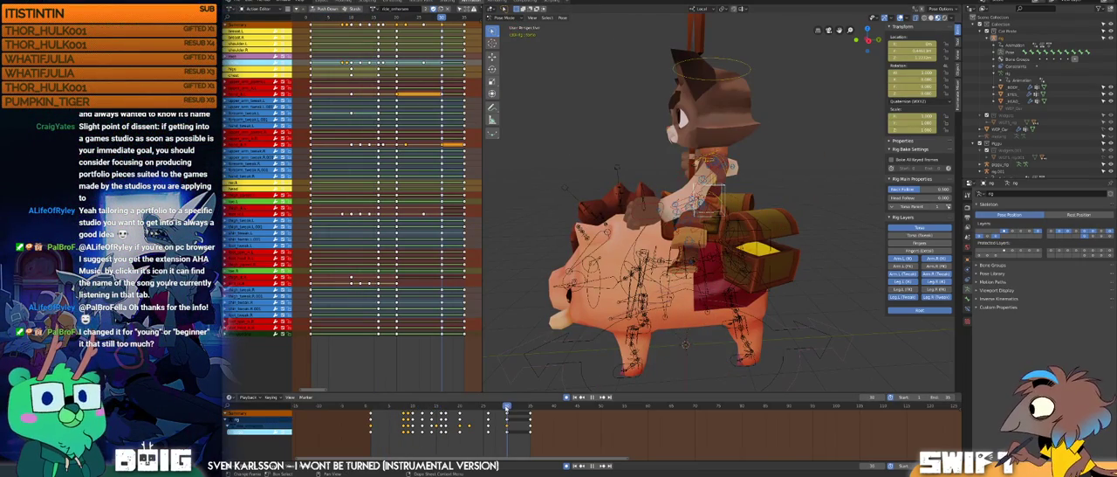
key("space")
Step: Rotate the rider's left foot control at frame 26, first about its local Z axis and again to refine its angle
scroll(646, 271, "up", 3)
middle_click_drag(646, 270, 698, 273)
left_click(738, 248)
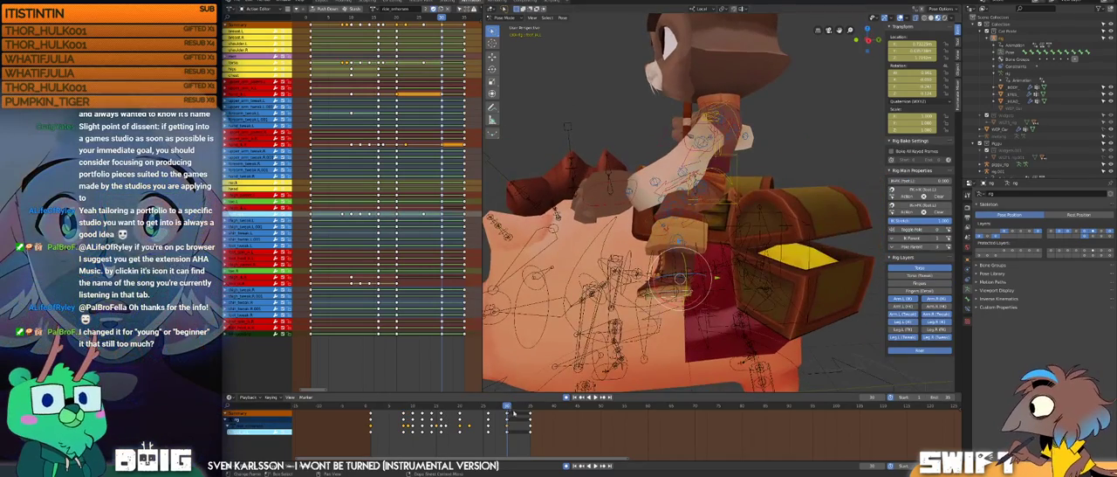
key("space")
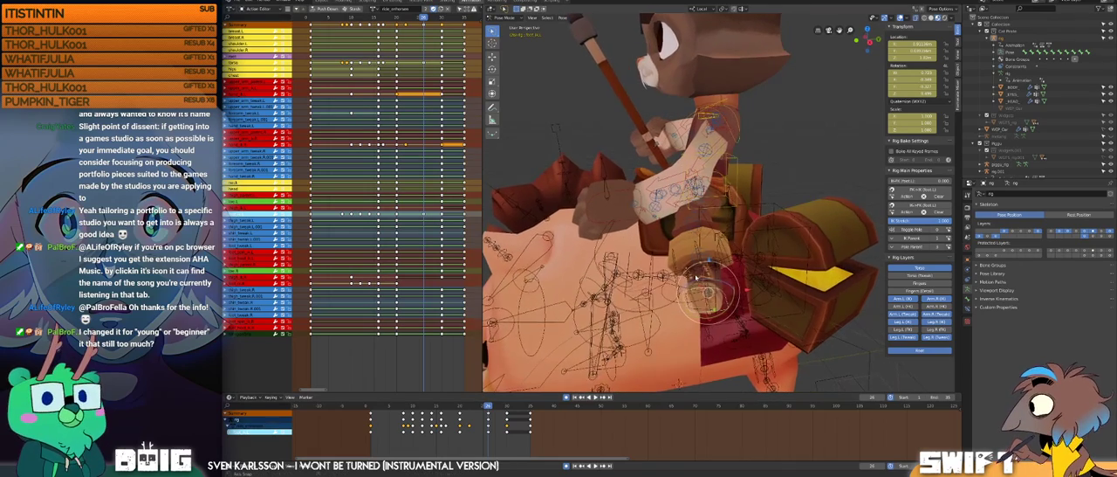
key("r")
key("z")
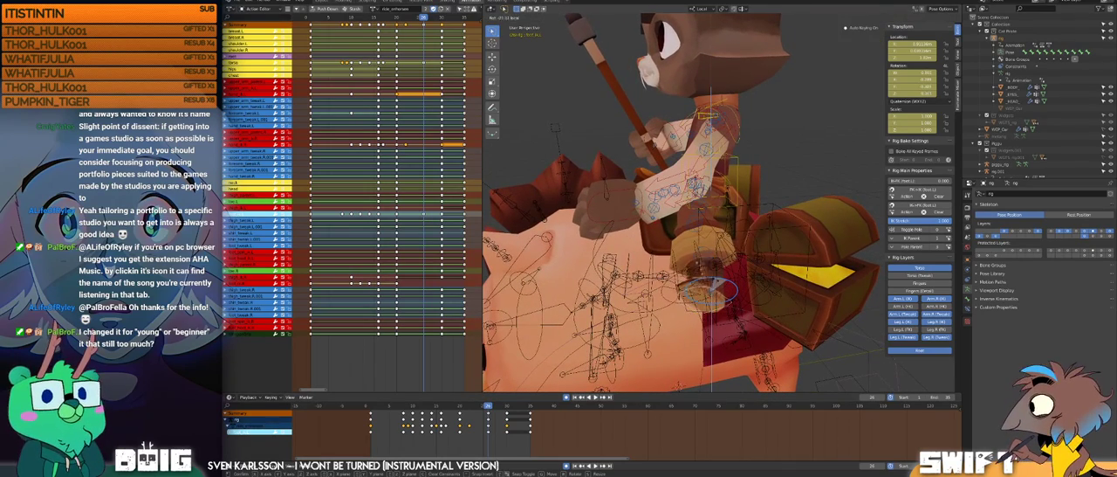
left_click(711, 291)
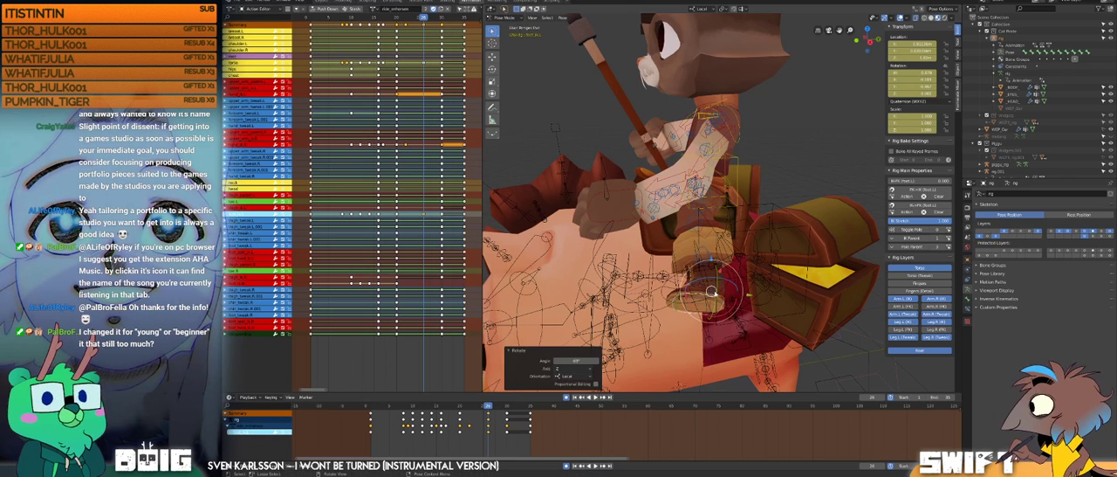
key("r")
left_click(715, 291)
Step: Try a further rotation of the rider's left foot control at frame 33 and undo it
left_click_drag(489, 405, 522, 404)
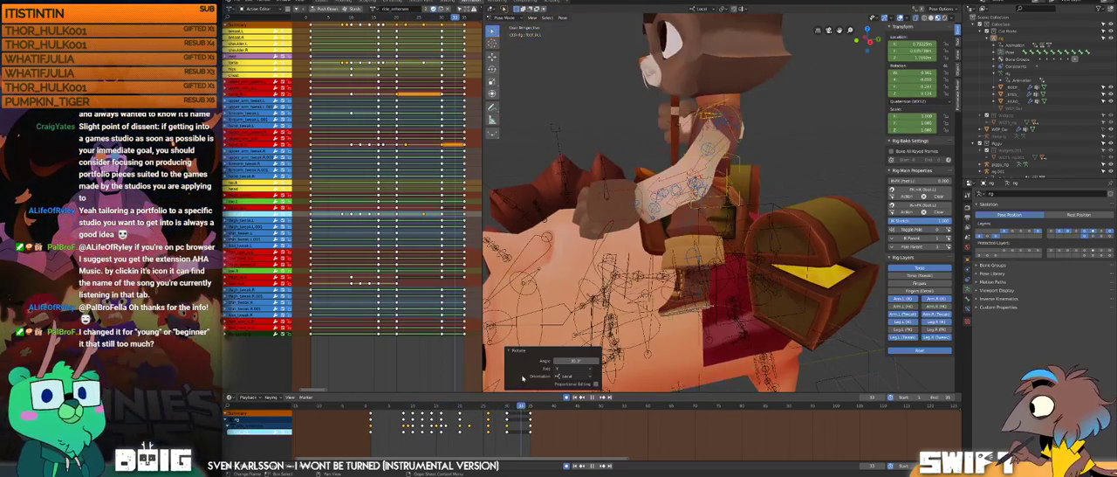
middle_click_drag(698, 262, 661, 261)
scroll(661, 260, "down", 1)
left_click_drag(689, 301, 688, 301)
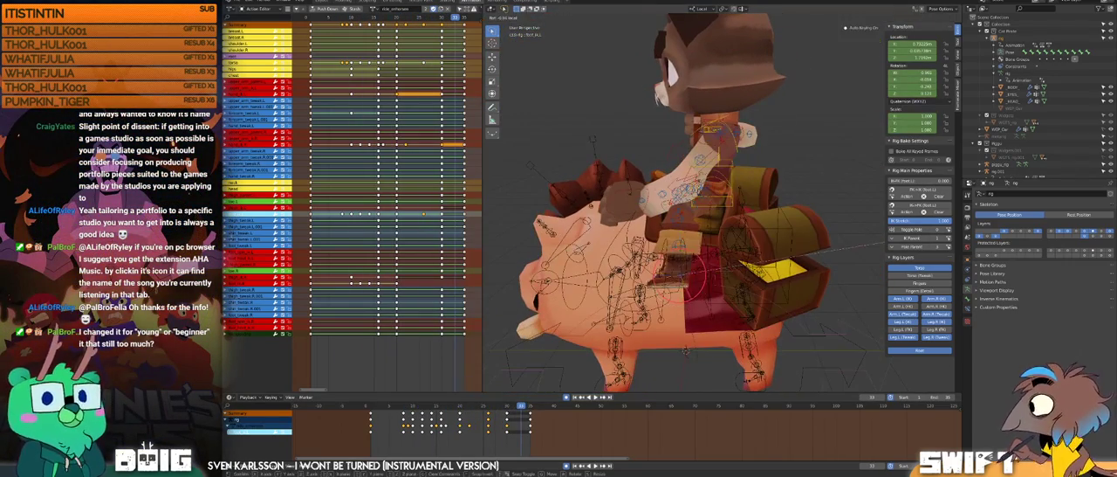
left_click(682, 301)
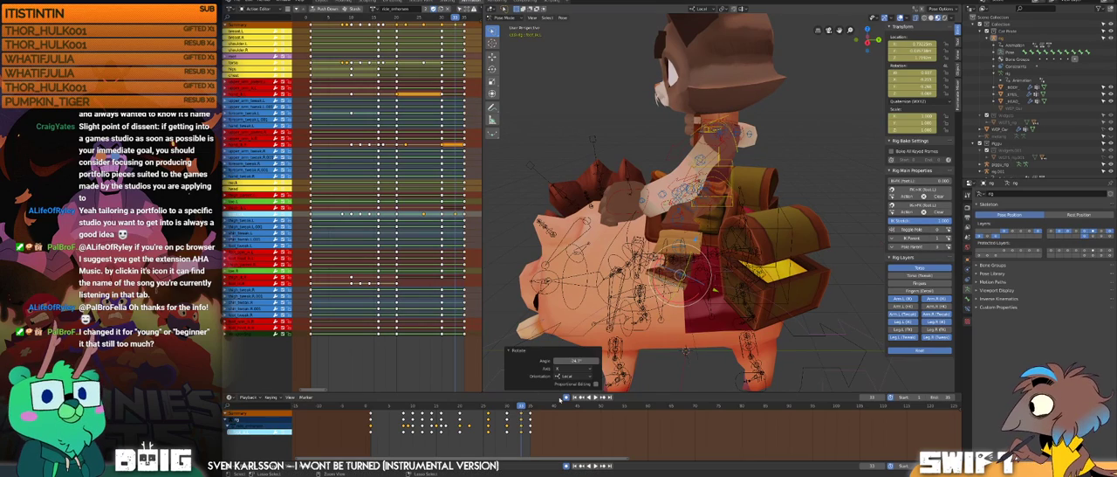
key("ctrl+z")
Step: Rotate the rider's left foot control at frame 31 to angle the boot against the boar's side
left_click_drag(518, 407, 512, 407)
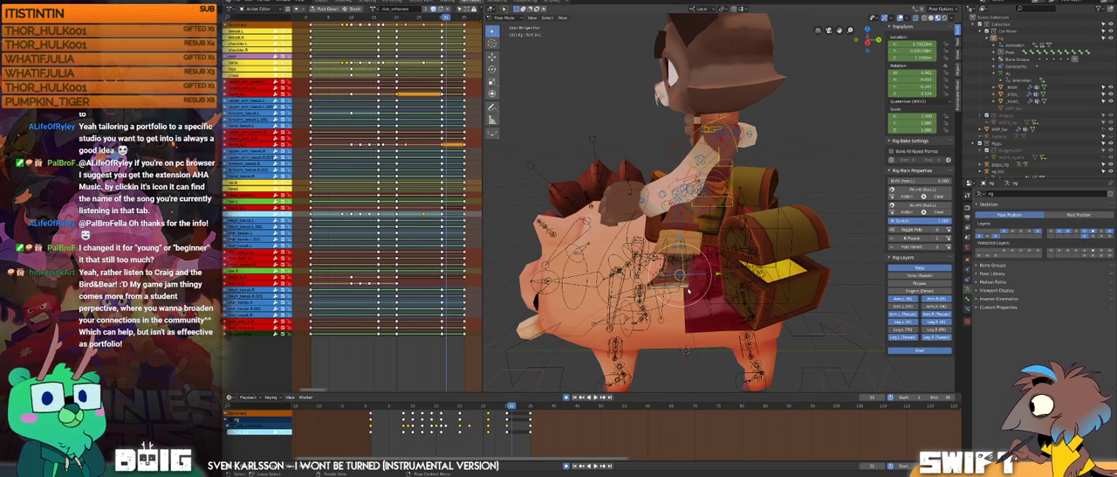
middle_click_drag(689, 290, 690, 289)
left_click_drag(690, 289, 675, 280)
middle_click_drag(675, 281, 681, 272)
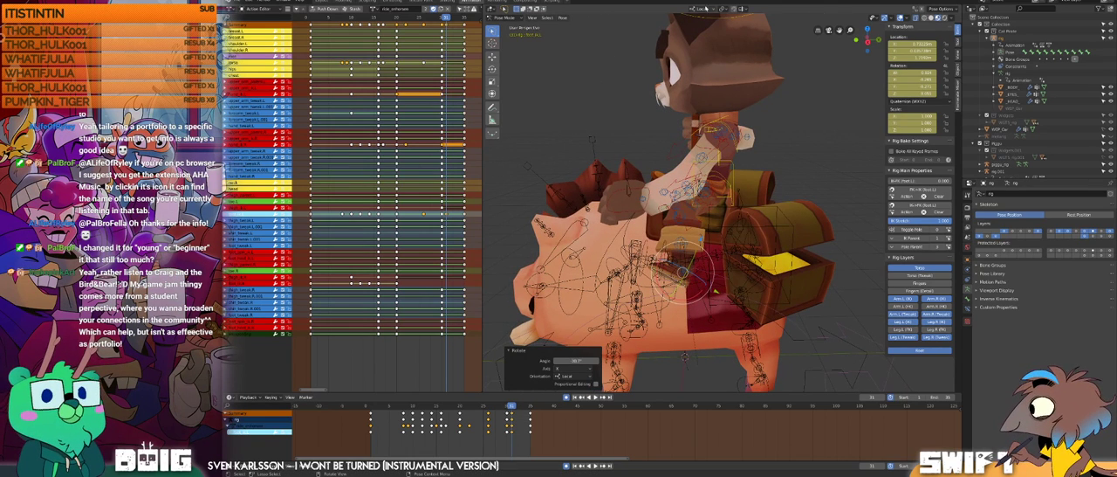
Step: Switch the transform orientation to Global, move the left foot control forward along Y, and rotate it slightly about Y
left_click(699, 9)
left_click(694, 31)
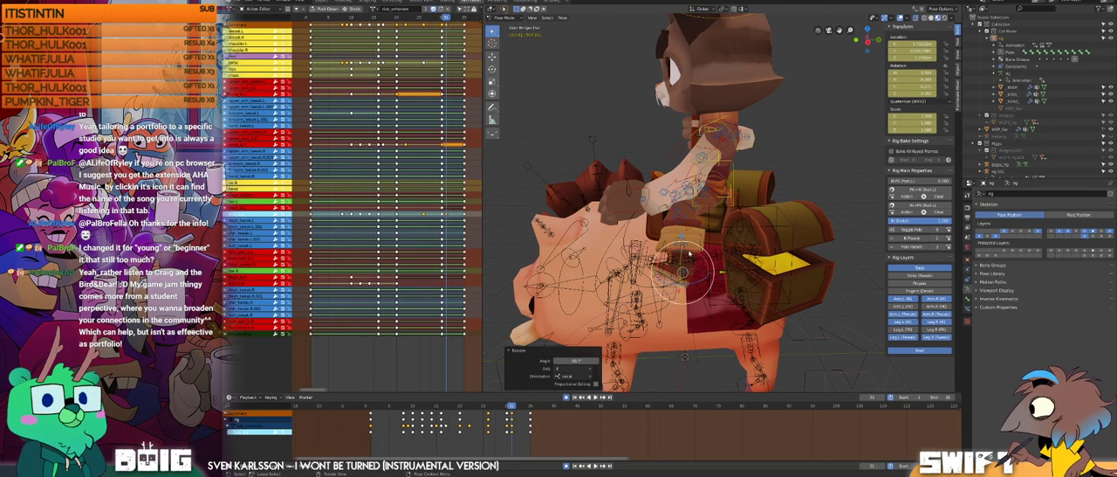
left_click_drag(723, 271, 694, 270)
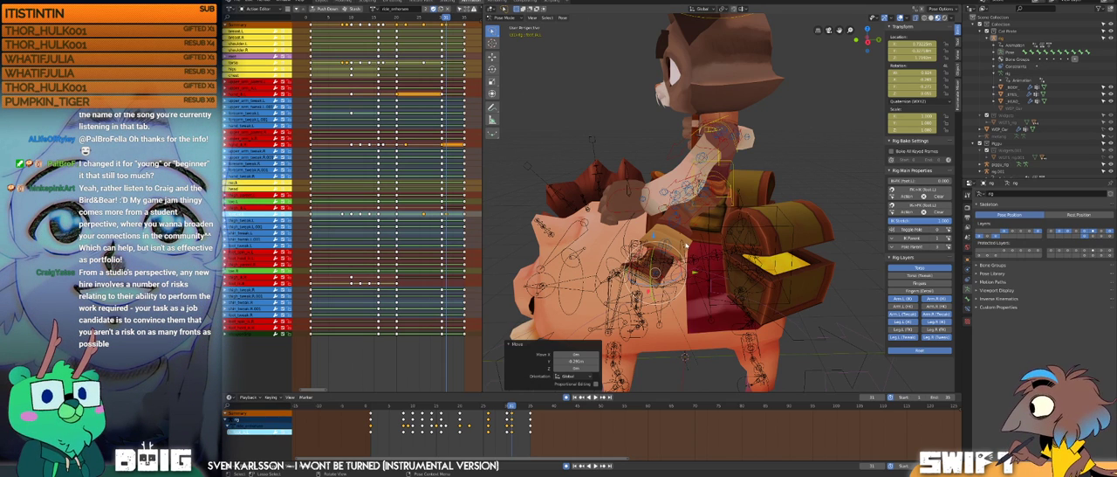
middle_click_drag(679, 264, 732, 268)
left_click(679, 264)
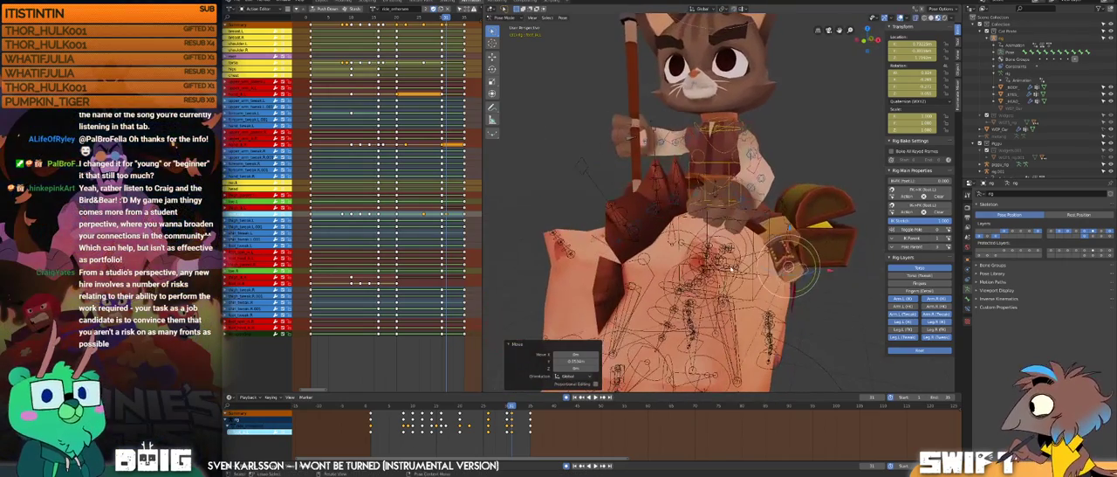
mouse_move(804, 271)
middle_mouse_down()
mouse_move(793, 275)
mouse_move(826, 272)
middle_mouse_up()
left_click(775, 284)
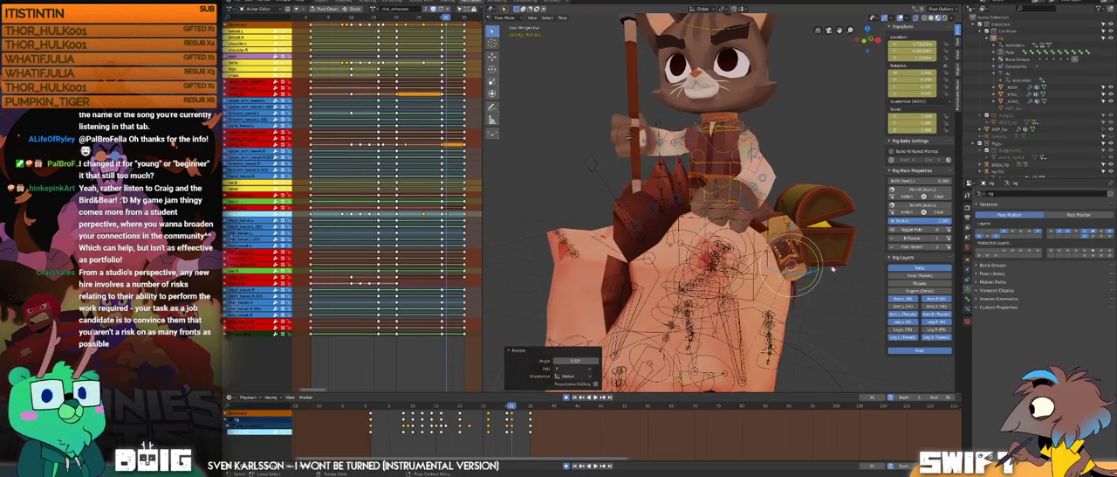
Step: Try moving the left foot control sideways along the global X axis at frame 31 and undo the last changes
key("g")
key("x")
left_click(820, 272)
mouse_move(700, 249)
middle_mouse_down()
mouse_move(742, 249)
mouse_move(663, 238)
mouse_move(691, 263)
middle_mouse_up()
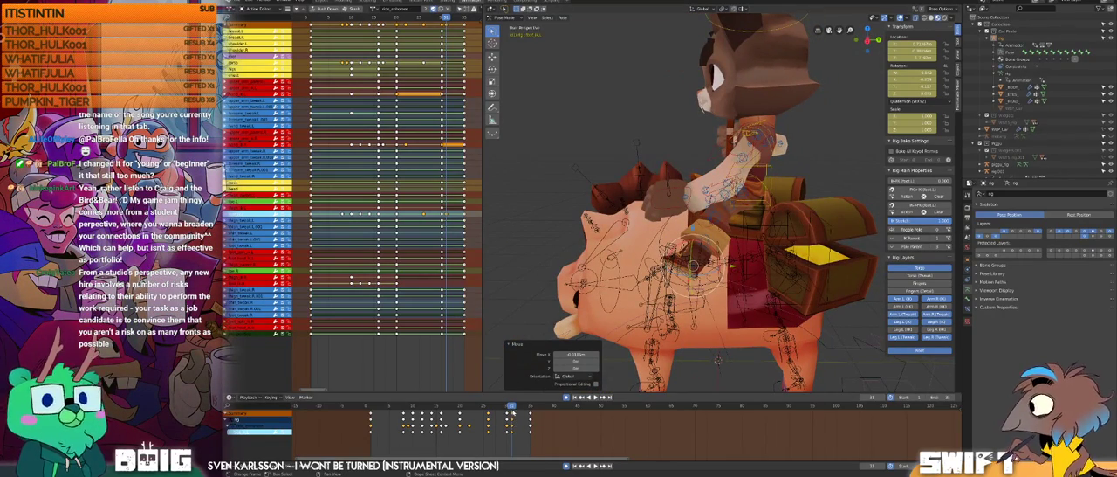
left_click_drag(511, 407, 512, 407)
key("ctrl+z")
key("ctrl+z")
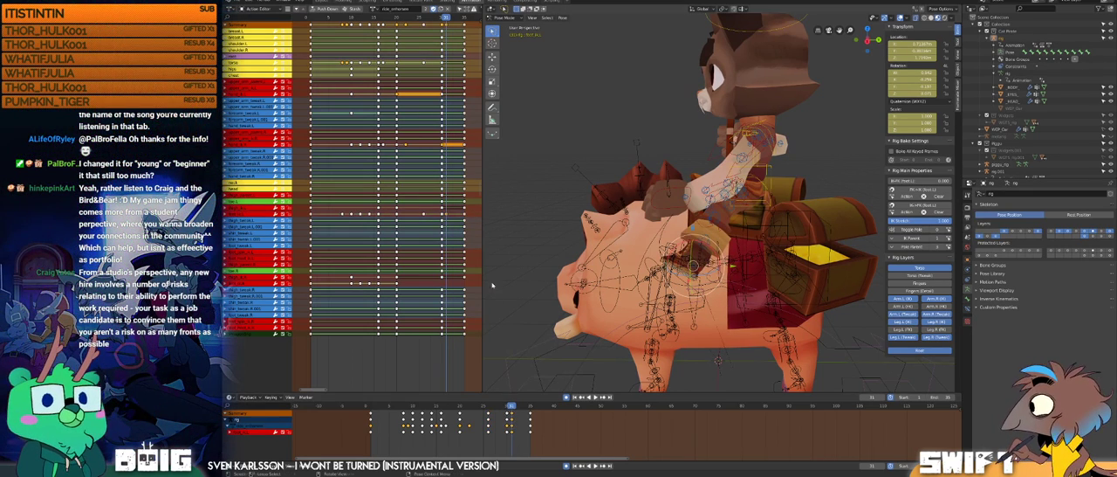
Step: Move the rider's left foot control key from frame 31 to frame 30 in the Dope Sheet
left_click(449, 216)
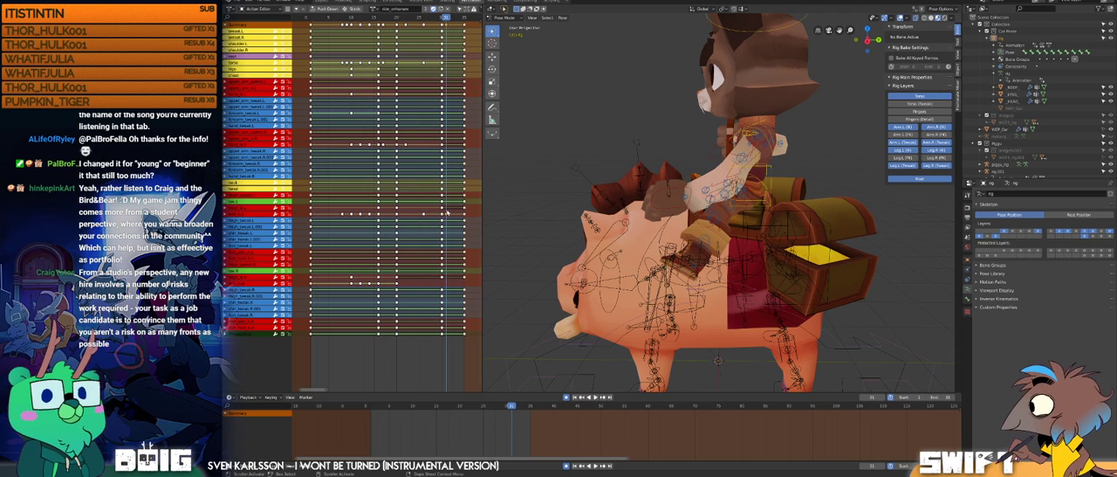
key("g")
right_click(444, 215)
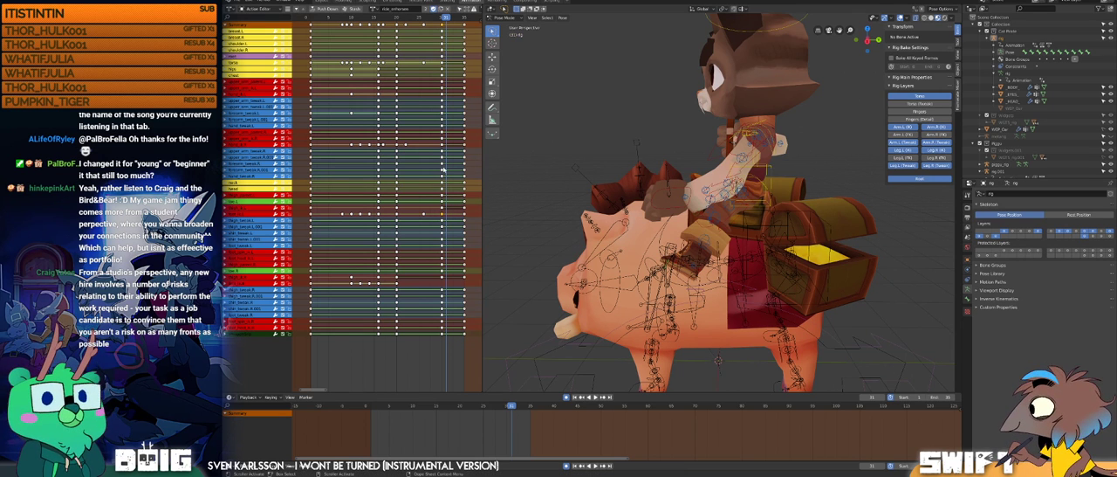
Step: Examine the left foot control's pose at frame 35, scrub back to frame 16, and play the mounting animation
left_click_drag(429, 18, 471, 41)
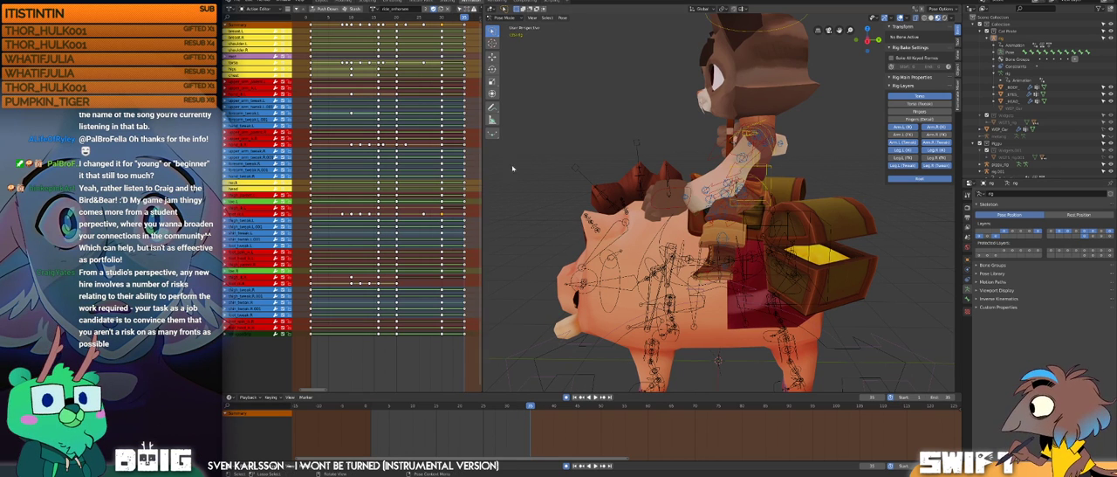
middle_click_drag(668, 245, 727, 201)
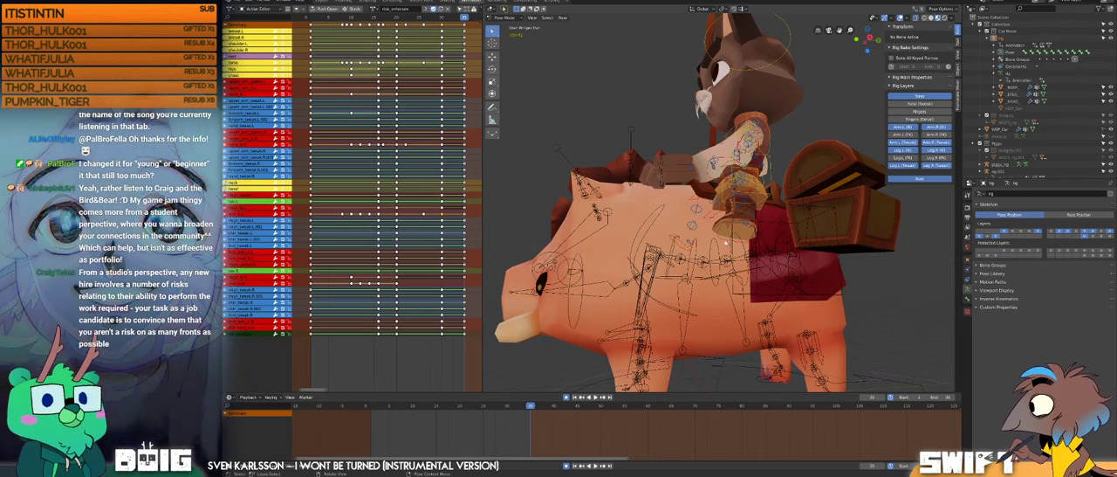
left_click(732, 232)
middle_click_drag(731, 232, 744, 271)
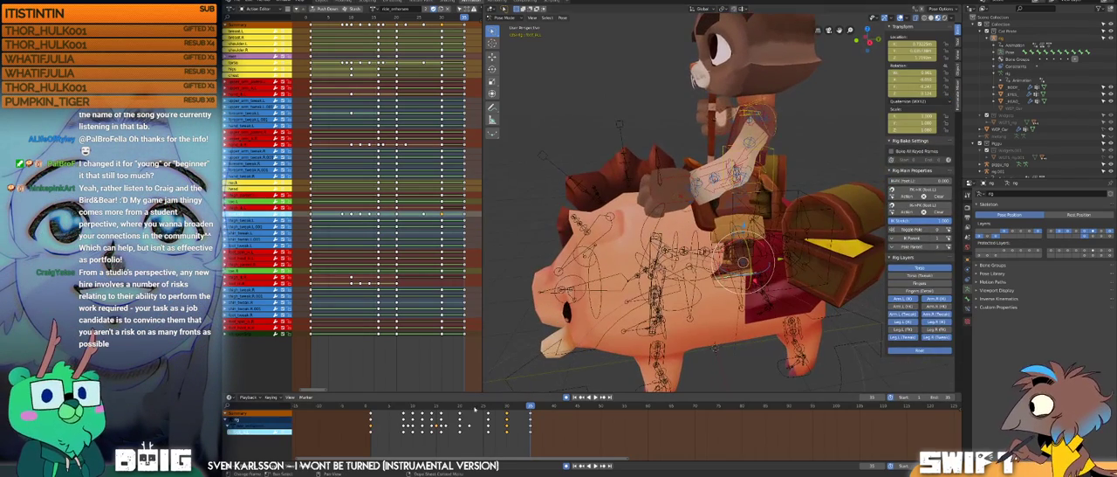
left_click_drag(486, 408, 441, 404)
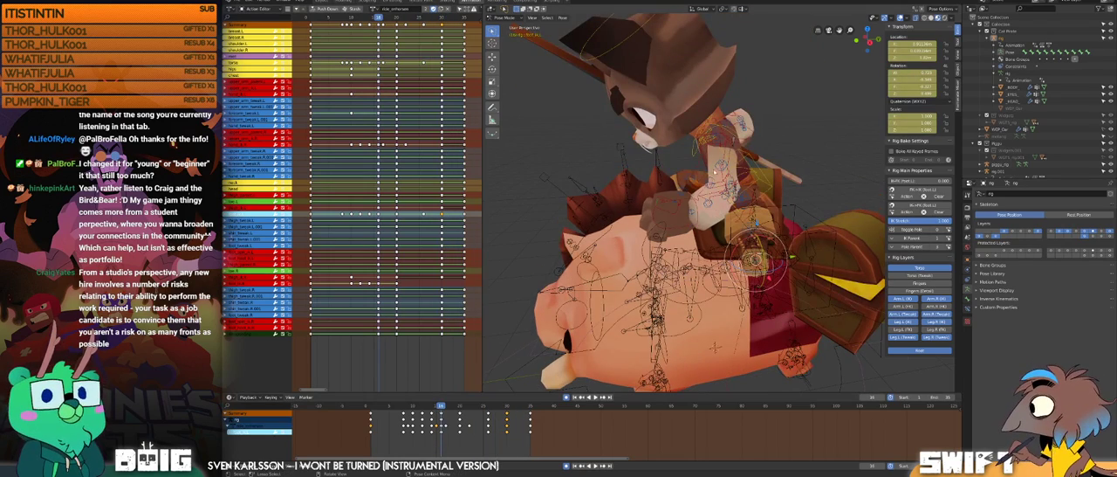
key("space")
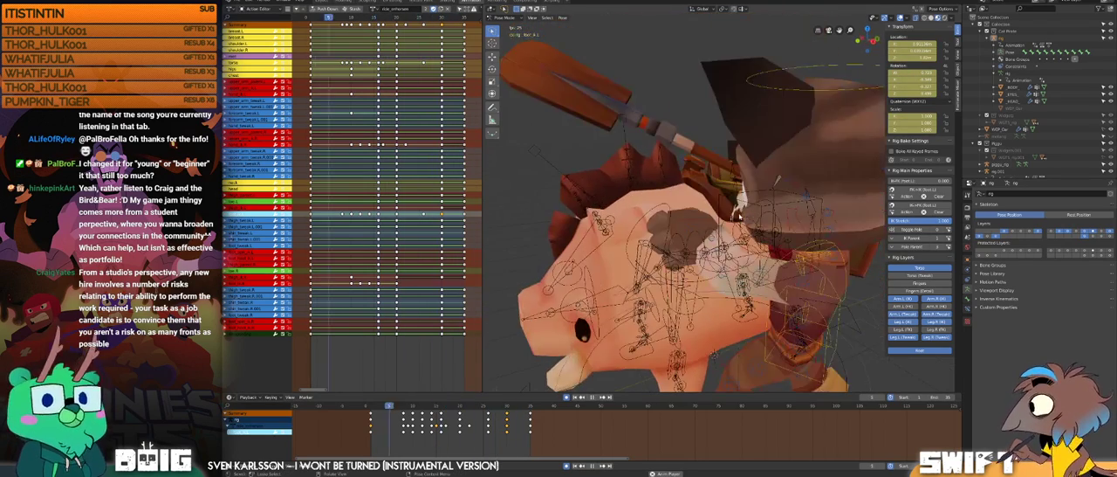
key("space")
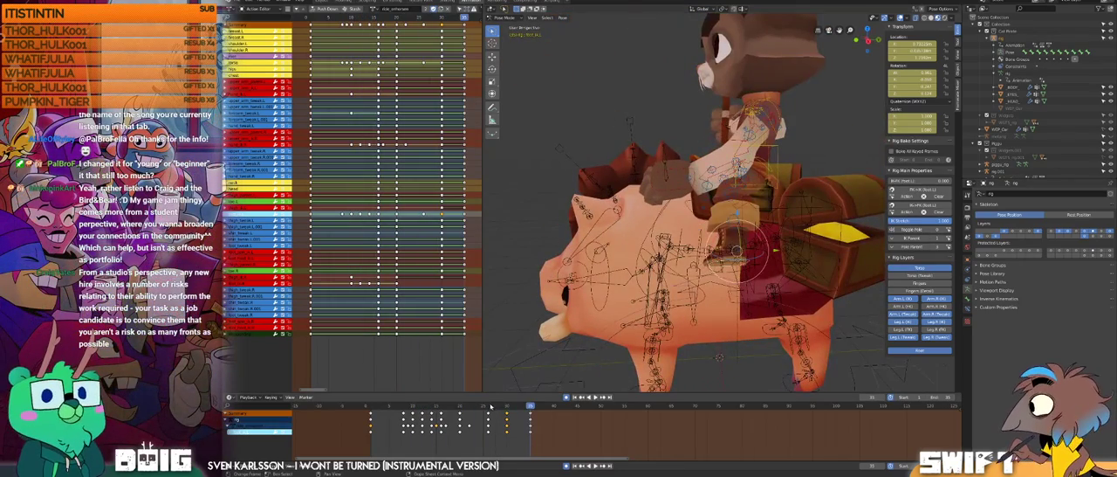
Step: Duplicate the left foot control's frame 30 key onto frame 35 and play back the end of the animation
mouse_move(489, 406)
left_mouse_down()
mouse_move(536, 397)
mouse_move(506, 403)
left_mouse_up()
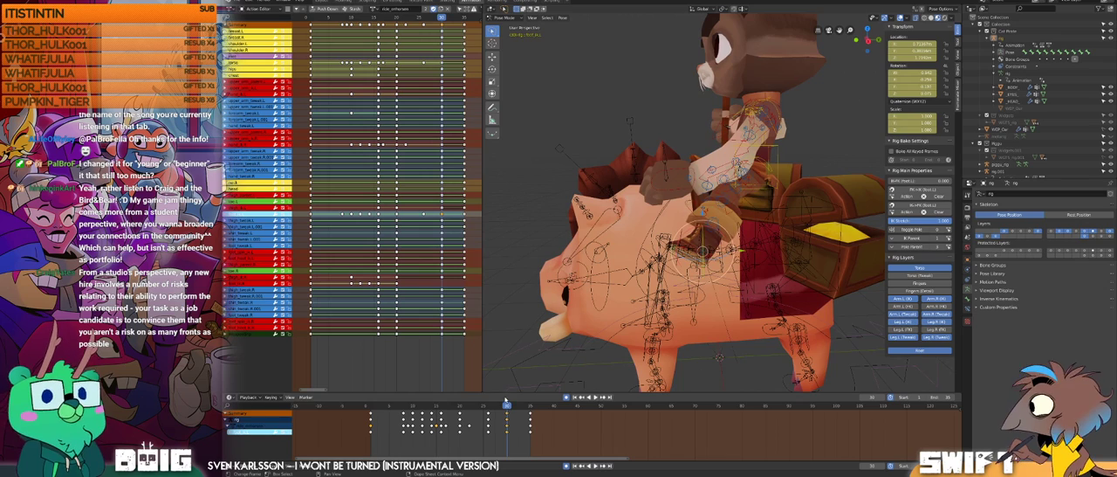
left_click(443, 214)
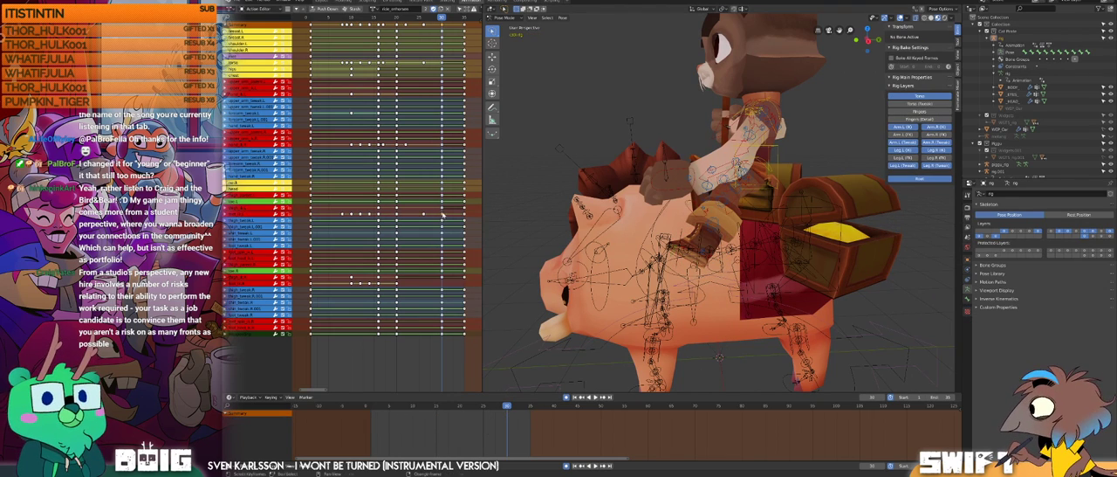
key("shift+d")
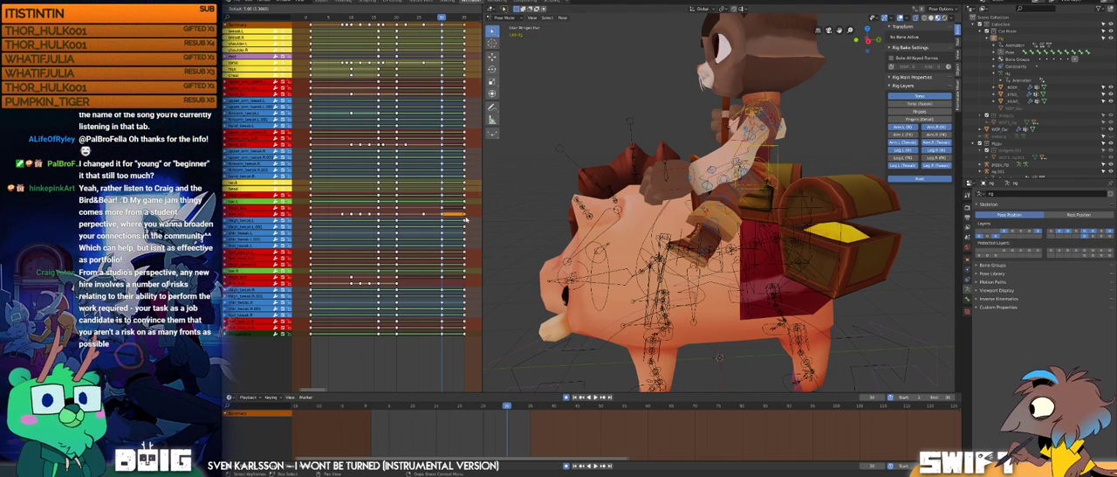
left_click(465, 214)
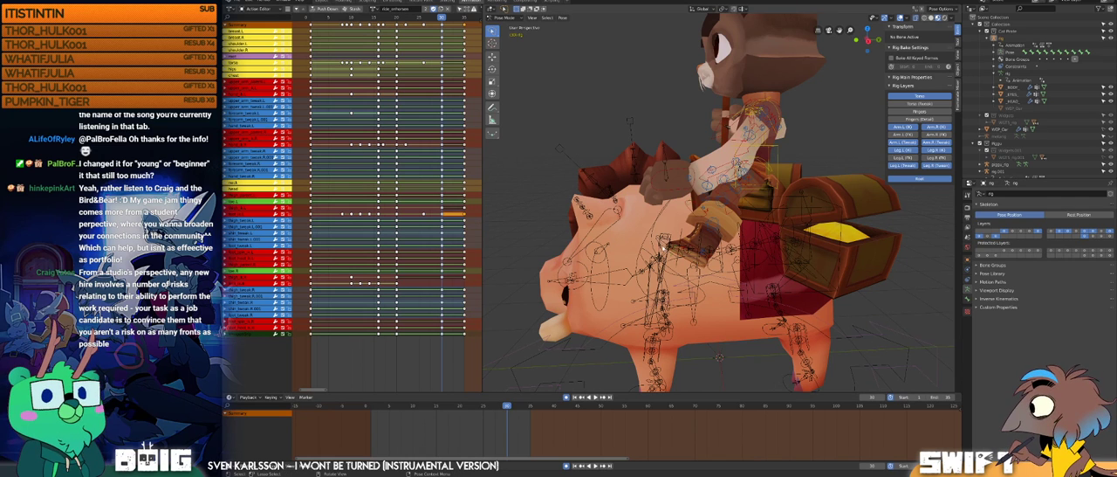
key("space")
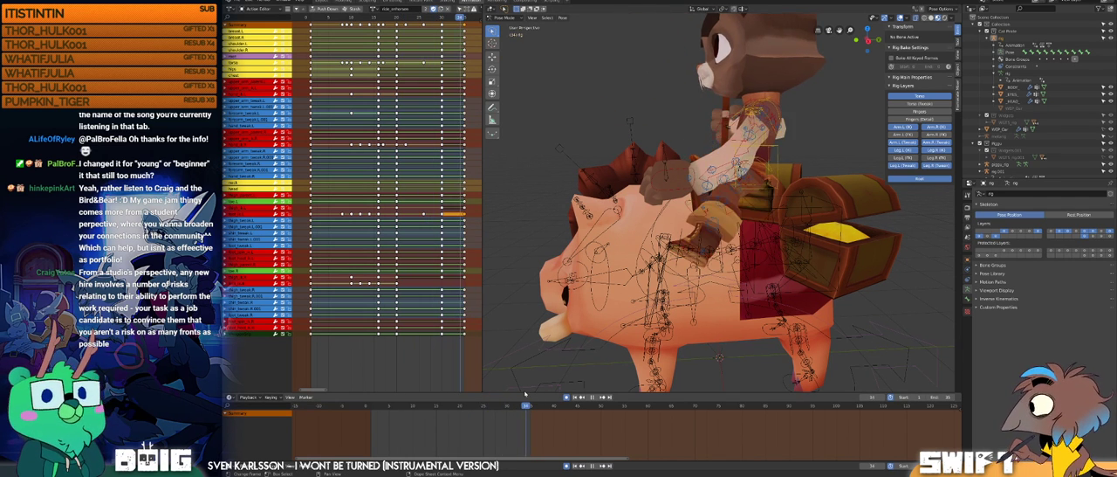
Step: Select the rider's right foot control at frame 35 and switch the transform orientation to Local
middle_click_drag(576, 218, 669, 276)
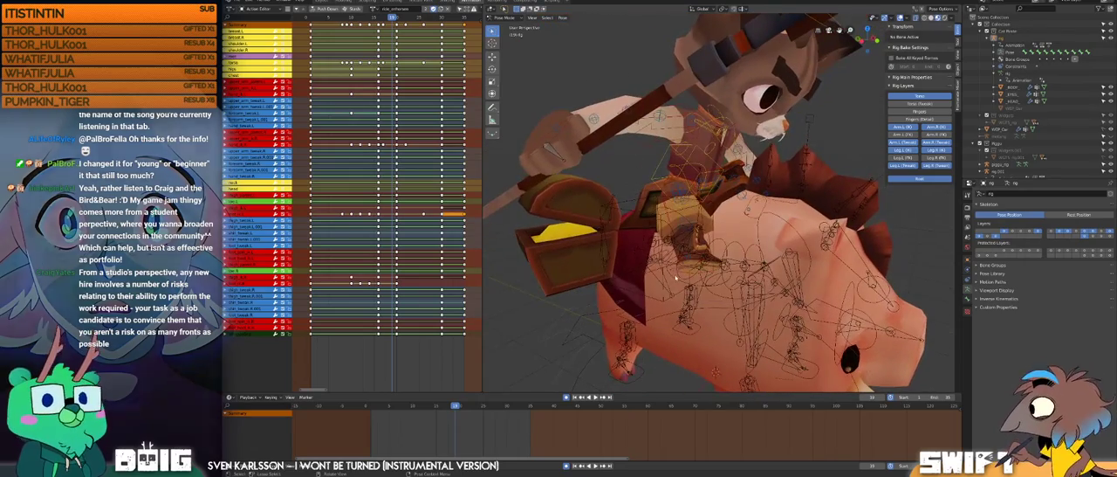
left_click(668, 276)
left_click_drag(485, 405, 512, 404)
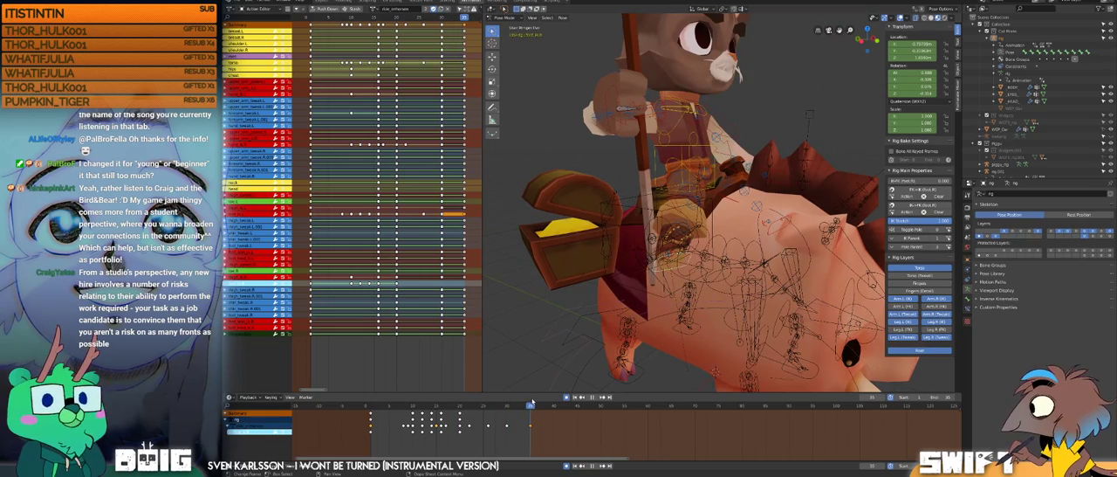
middle_click_drag(594, 253, 612, 188)
left_click(701, 8)
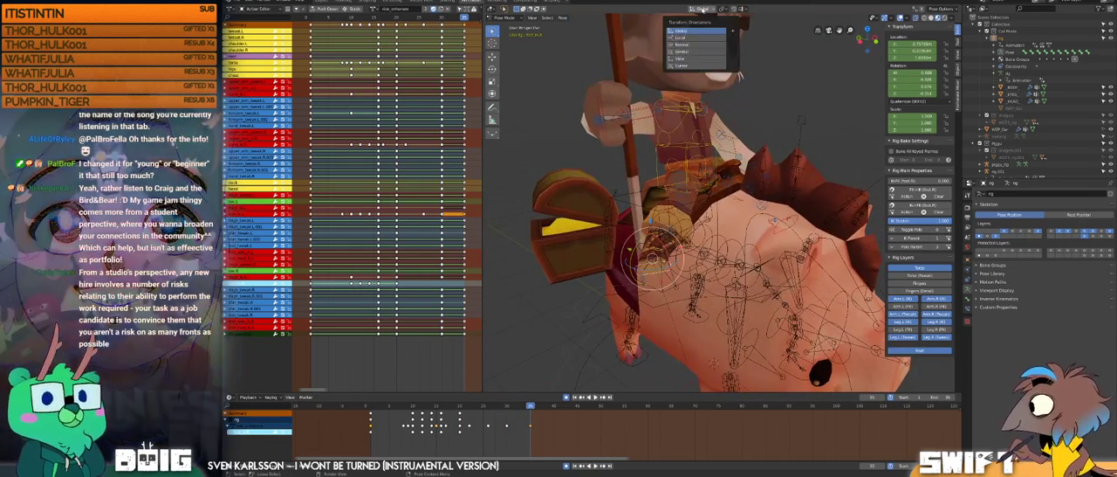
left_click(694, 38)
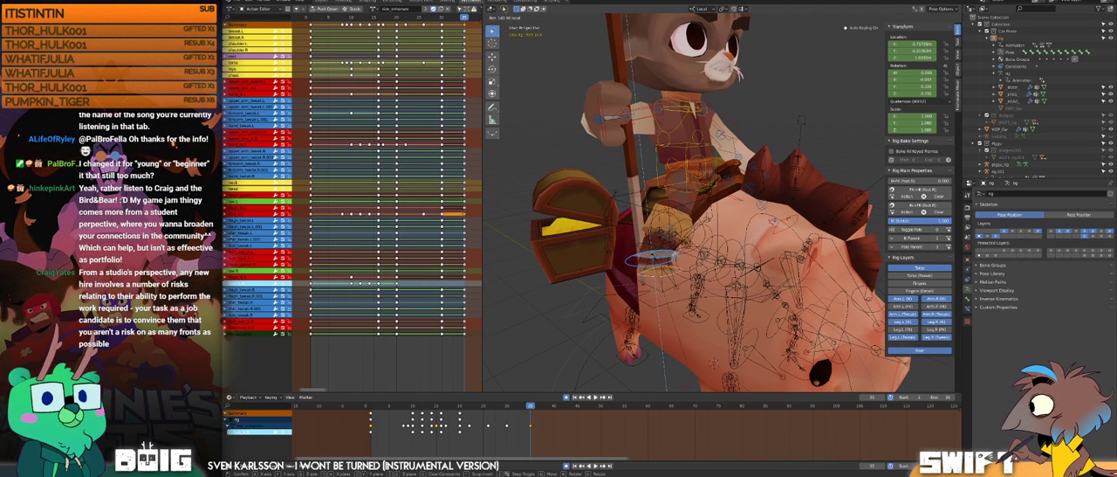
Step: Rotate the right foot control at frame 35 to turn the boot along the boar's side, and move it along local Z
left_click(652, 256)
middle_click_drag(652, 257, 714, 234)
key("r")
left_click(635, 224)
key("r")
left_click(687, 256)
key("g")
key("z")
left_click(696, 229)
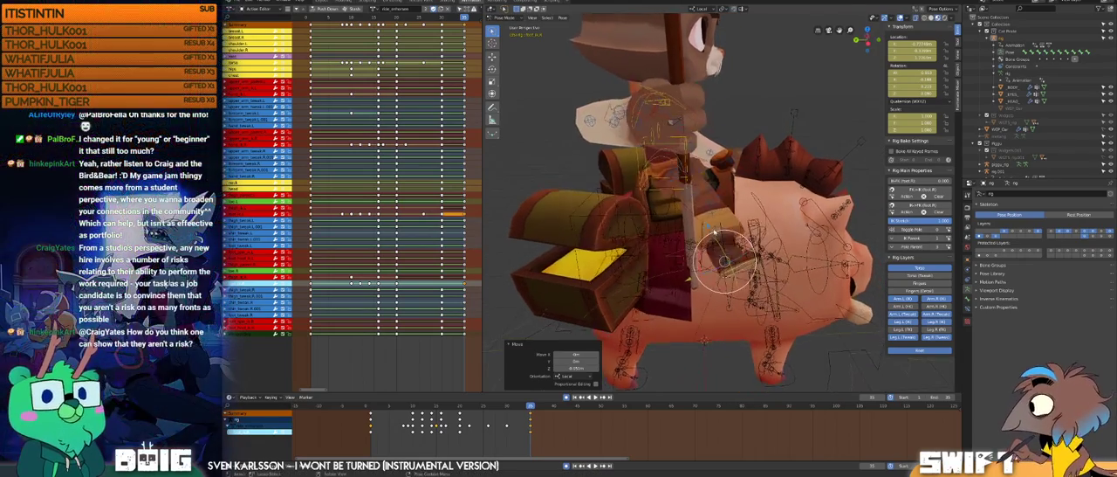
Step: Move the right foot control along its local Y axis at frame 35 and rotate it to follow the boar's flank
middle_click_drag(752, 208, 645, 247)
key("g")
left_click(662, 281)
key("r")
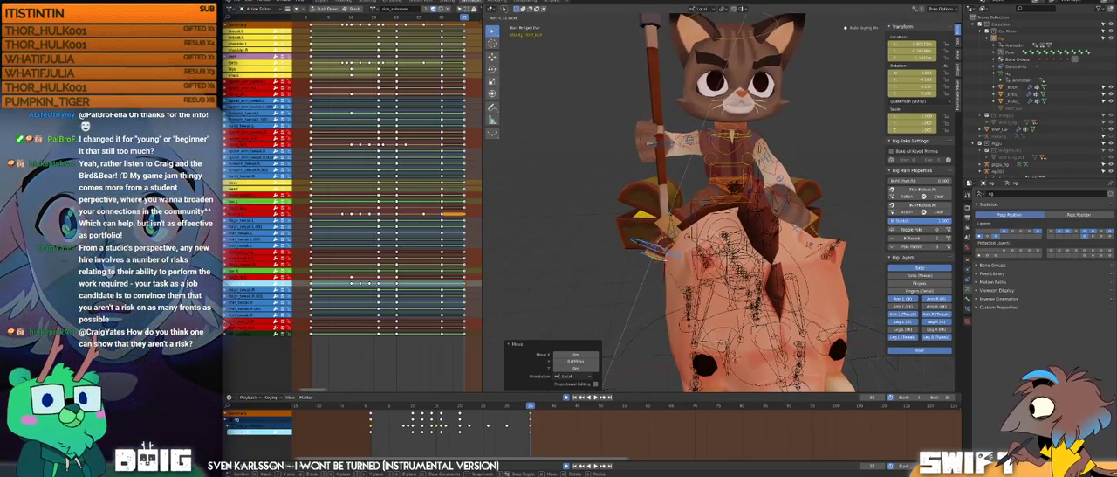
left_click(612, 288)
Step: Fine-tune the right foot control's rotation at frame 35 so the boot sits angled against the boar's side
middle_click_drag(602, 297, 624, 294)
scroll(624, 294, "up", 1)
left_click(652, 233)
left_click(653, 246)
scroll(656, 241, "up", 1)
key("r")
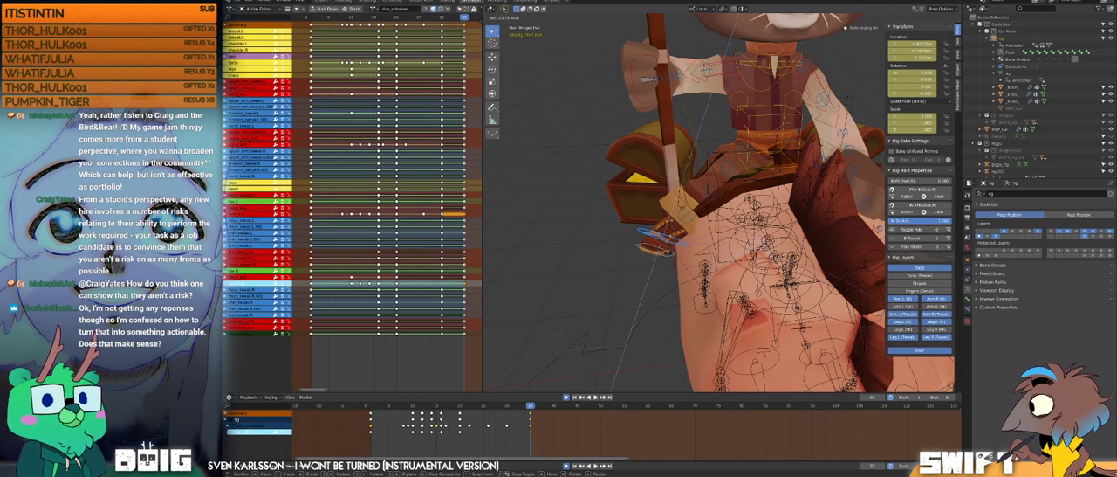
left_click(597, 249)
Step: Play the mounting animation from near its start, then compare the rider's landing pose around frames 19 and 20
middle_click_drag(597, 249, 724, 118)
left_click_drag(460, 405, 371, 403)
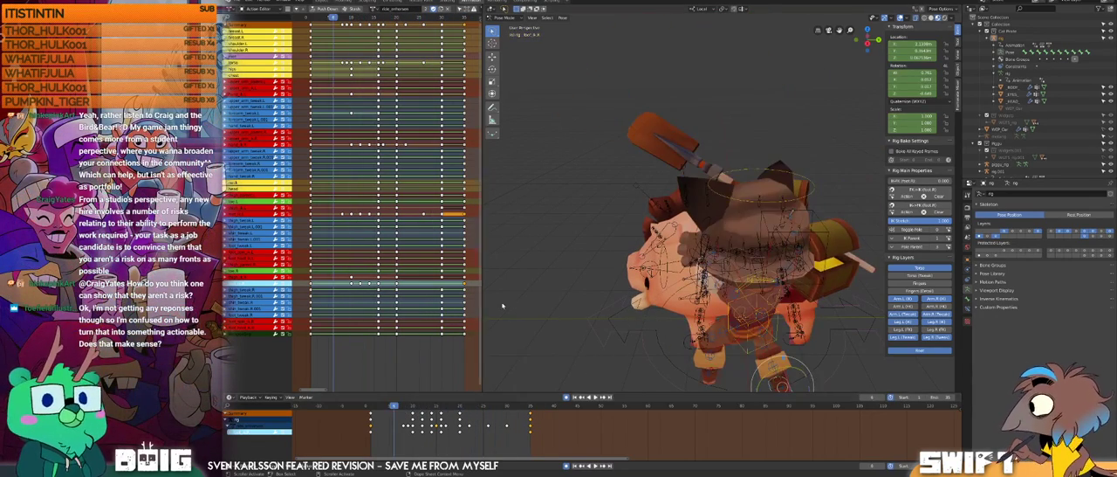
key("space")
scroll(708, 225, "down", 2)
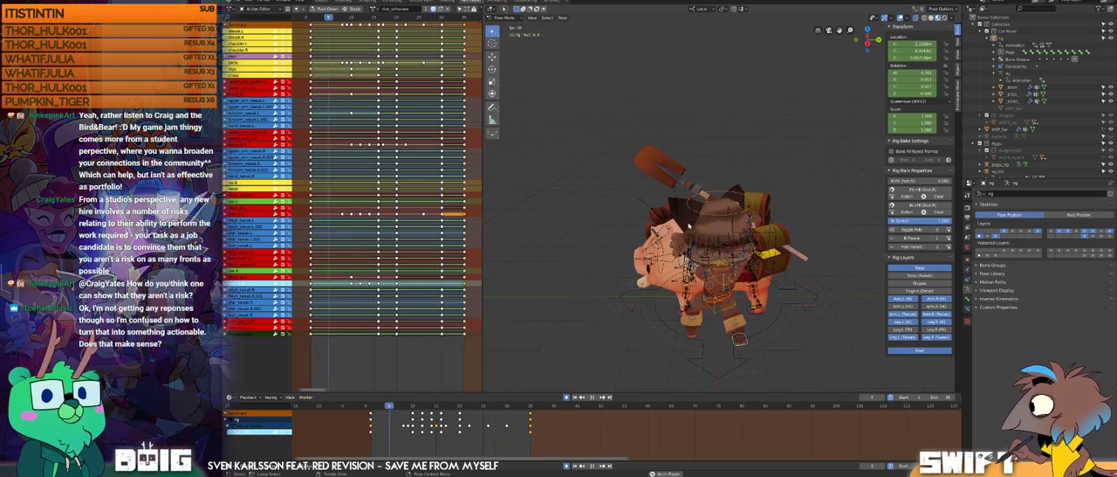
middle_click_drag(684, 231, 710, 227)
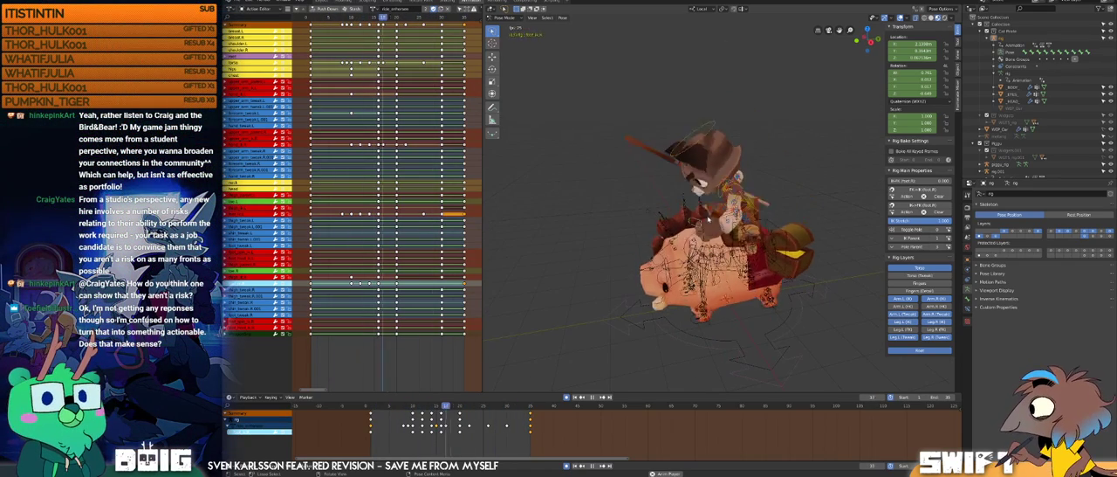
key("space")
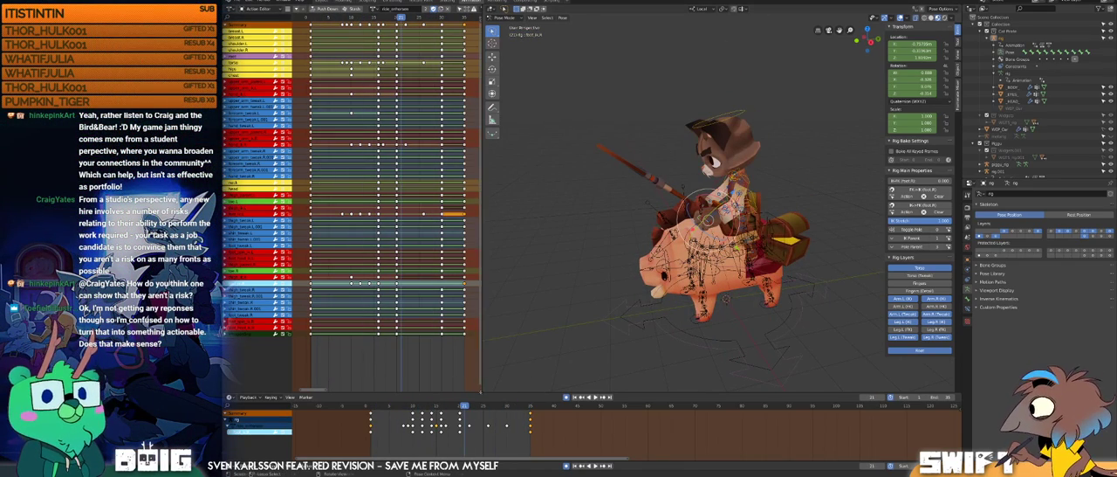
mouse_move(463, 407)
left_mouse_down()
mouse_move(529, 390)
mouse_move(455, 396)
left_mouse_up()
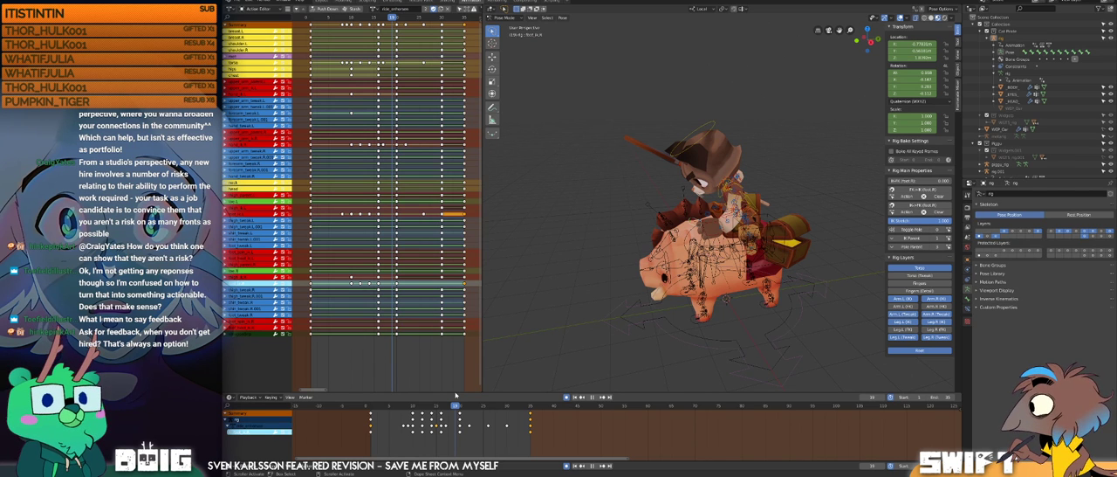
mouse_move(453, 396)
left_mouse_down()
mouse_move(535, 388)
mouse_move(459, 397)
left_mouse_up()
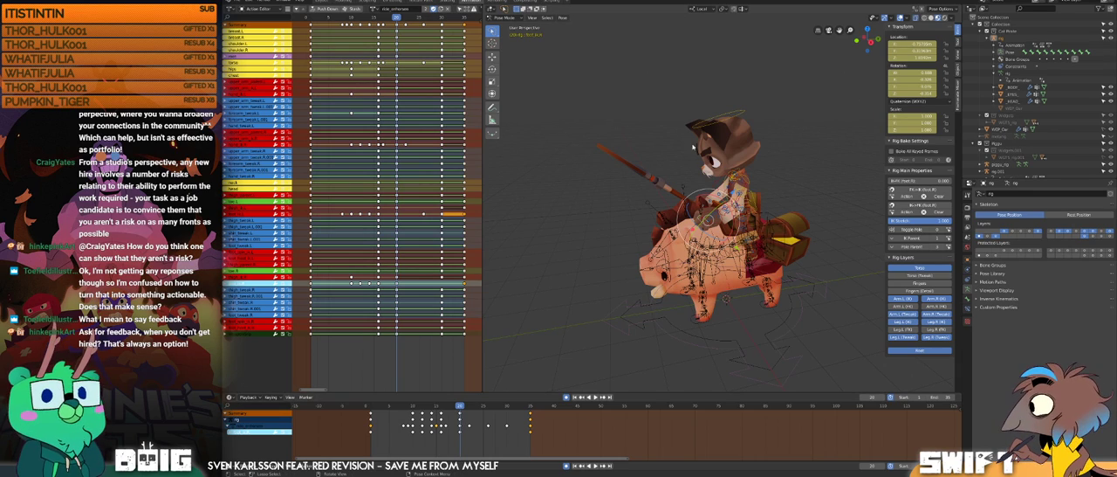
Step: Play the mounting animation in a closer side view to review the rider's movement onto the boar
scroll(707, 227, "up", 2)
middle_click_drag(783, 178, 761, 216)
key("space")
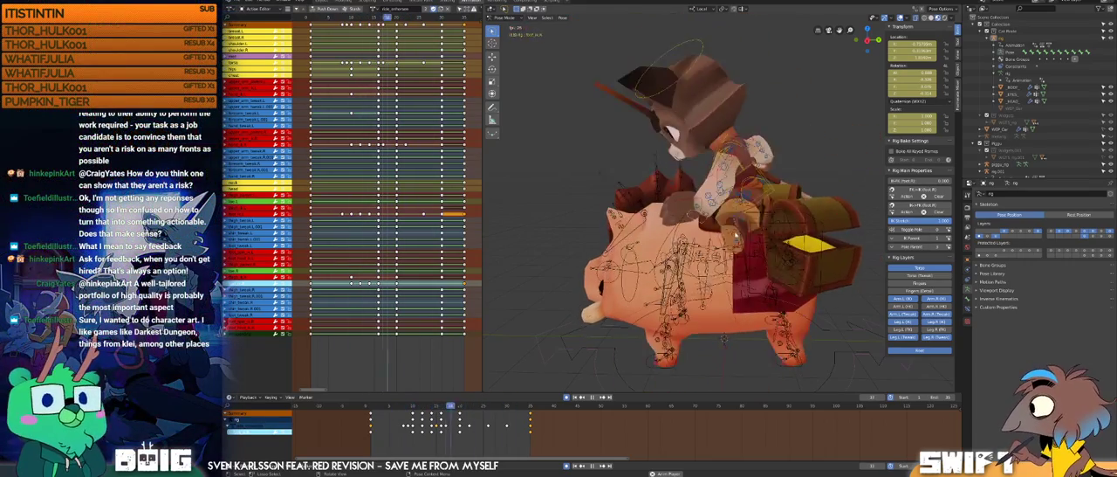
middle_click_drag(724, 207, 738, 221)
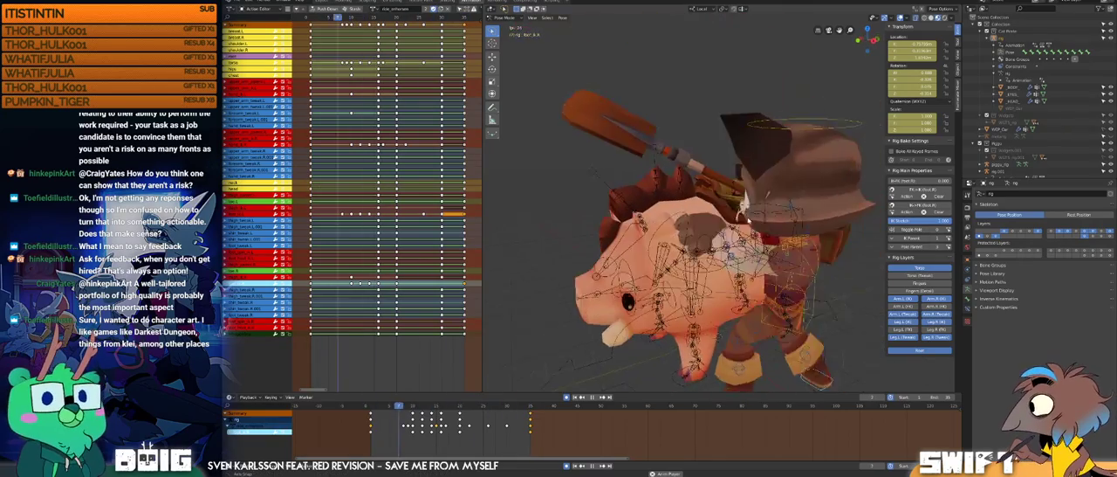
key("space")
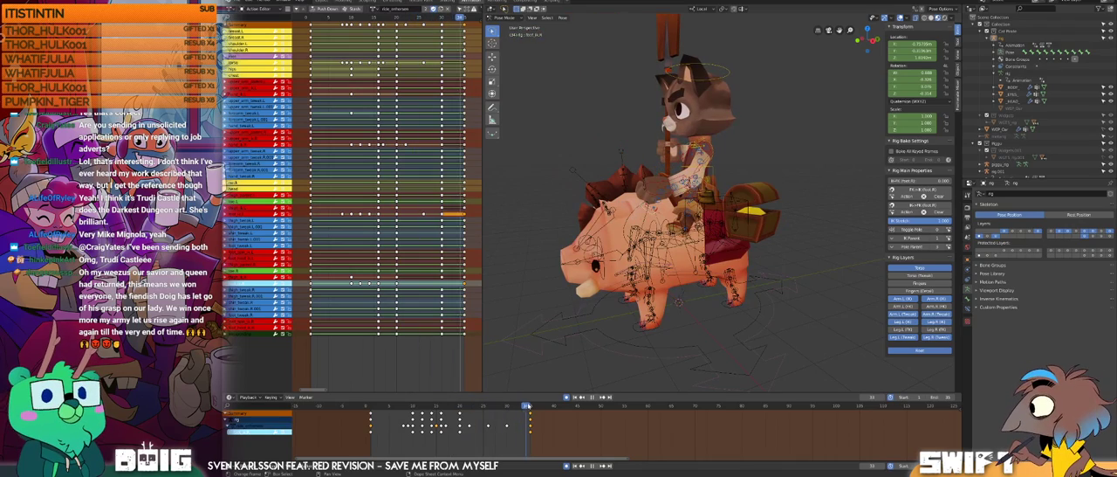
Step: Inspect both feet at frame 35, select the left foot control, and scrub back to frame 16
key("space")
left_click(529, 406)
scroll(631, 229, "up", 3)
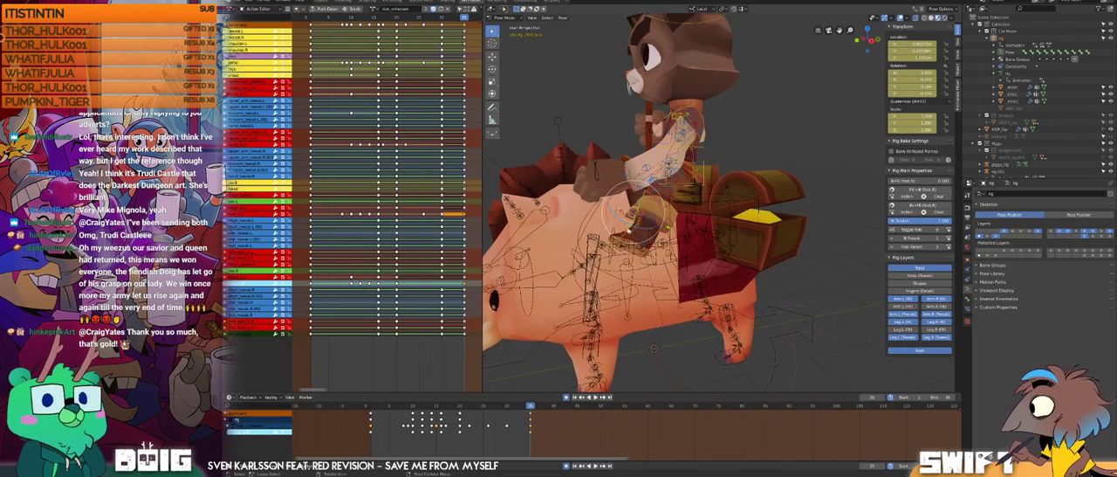
middle_click_drag(631, 229, 648, 223, "shift")
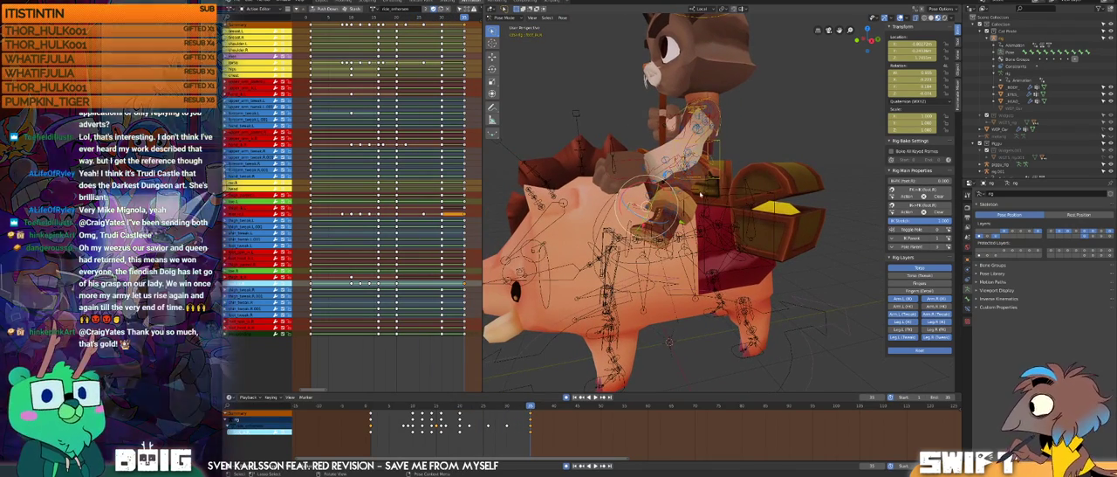
middle_click_drag(672, 199, 629, 210)
left_click(683, 210)
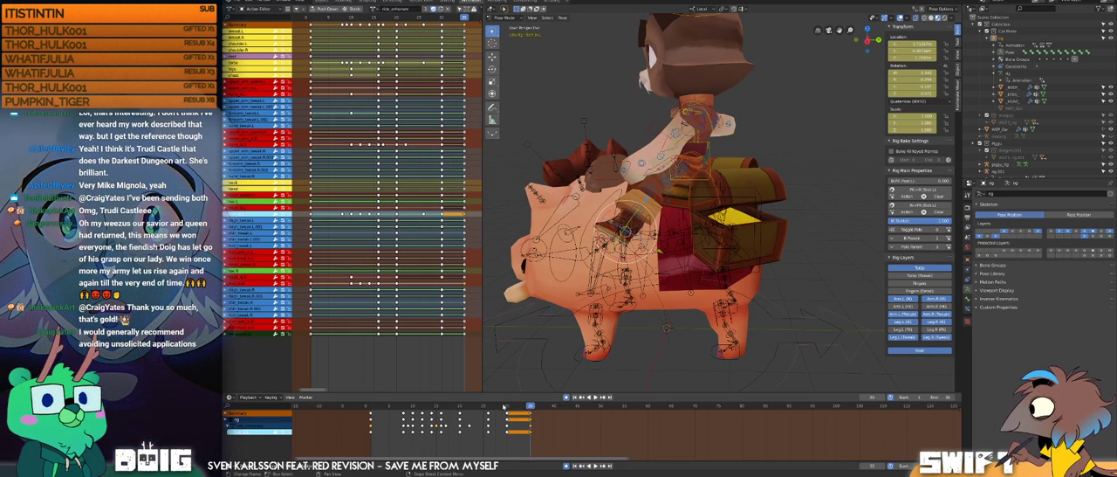
left_click_drag(513, 407, 442, 384)
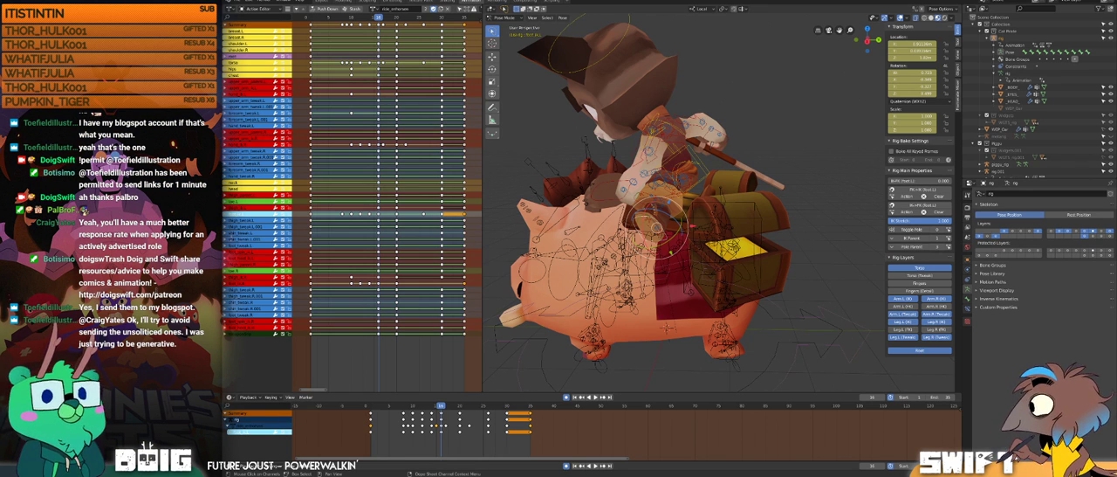
Step: Switch to the web browser and look through the Game Art page of the Toefield Illustration portfolio
left_click_drag(229, 393, 402, 2)
left_click(630, 253)
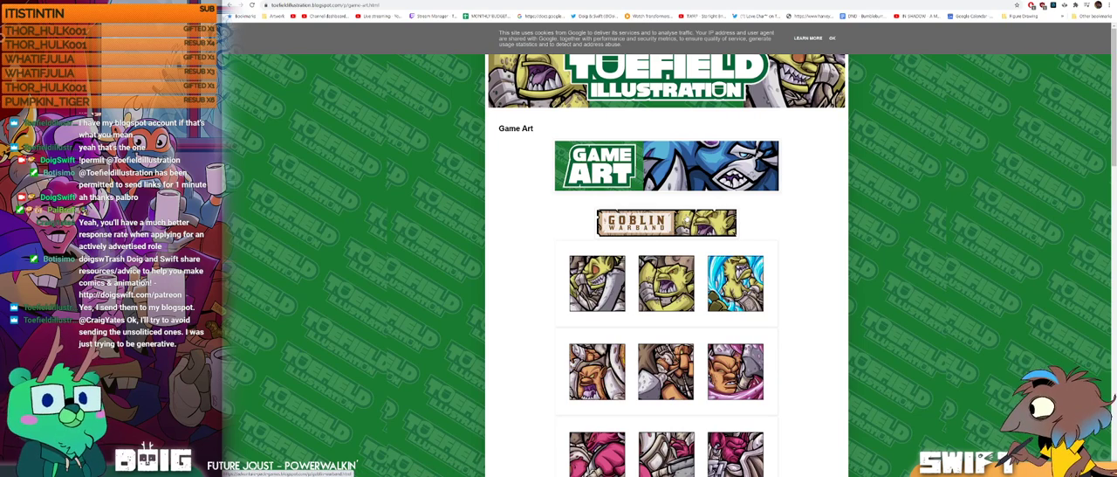
scroll(666, 222, "down", 3)
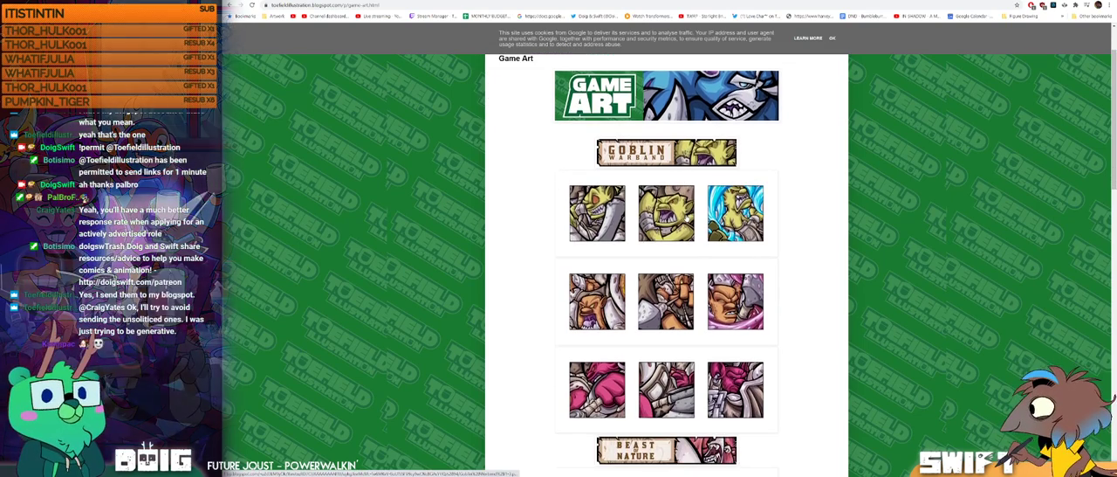
Step: Look through the Game Art gallery from Goblin Warband to Honor Among Thieves and return to its beginning
scroll(666, 262, "down", 1)
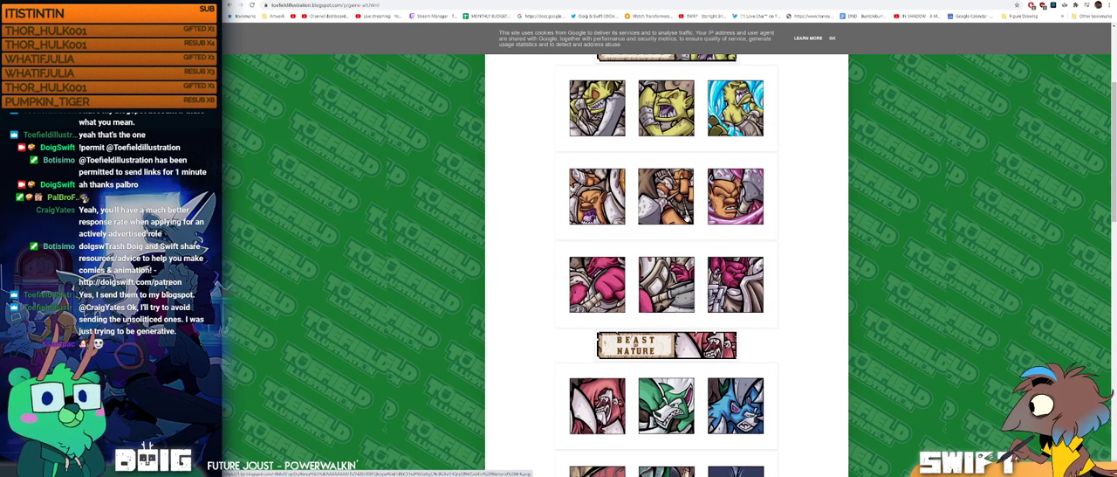
scroll(688, 218, "down", 3)
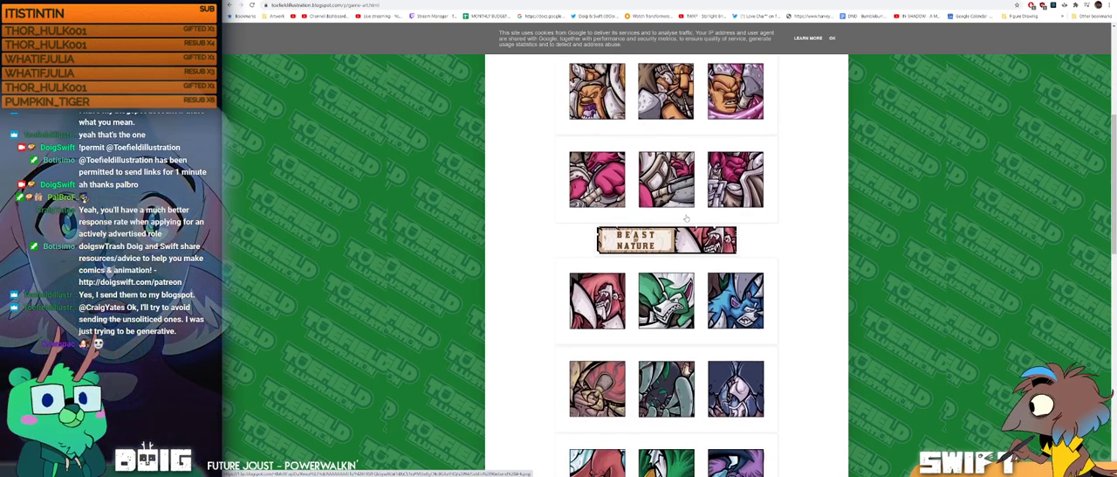
scroll(687, 219, "up", 7)
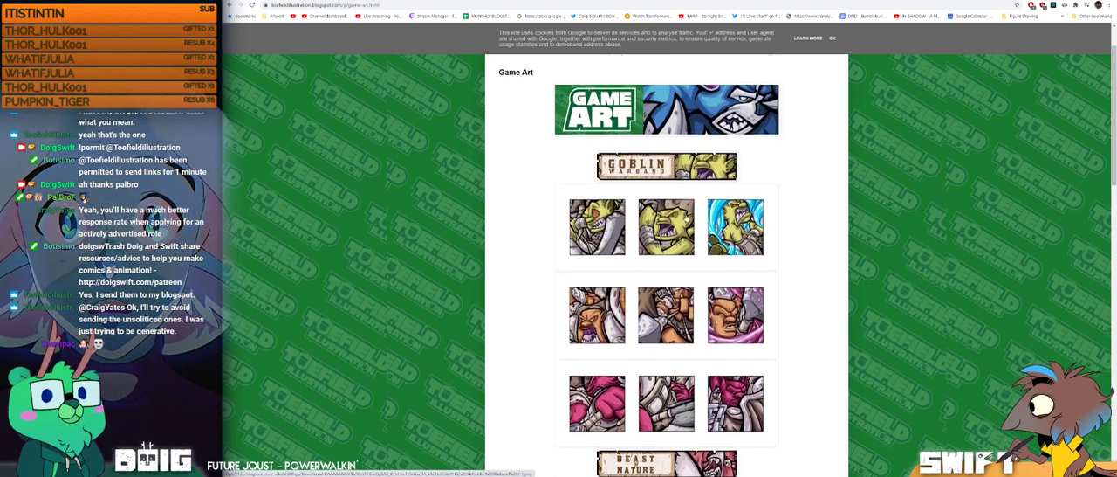
scroll(687, 218, "down", 14)
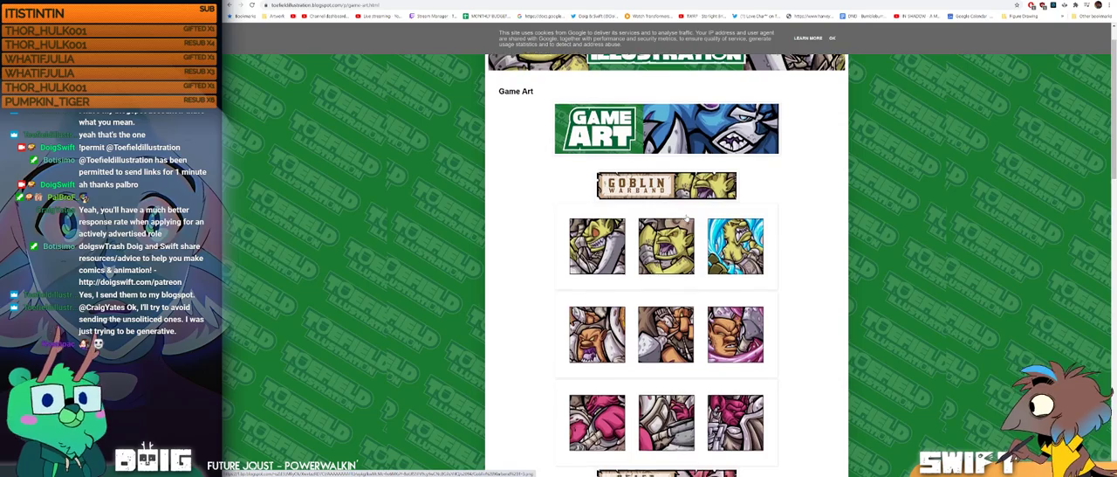
scroll(687, 218, "down", 8)
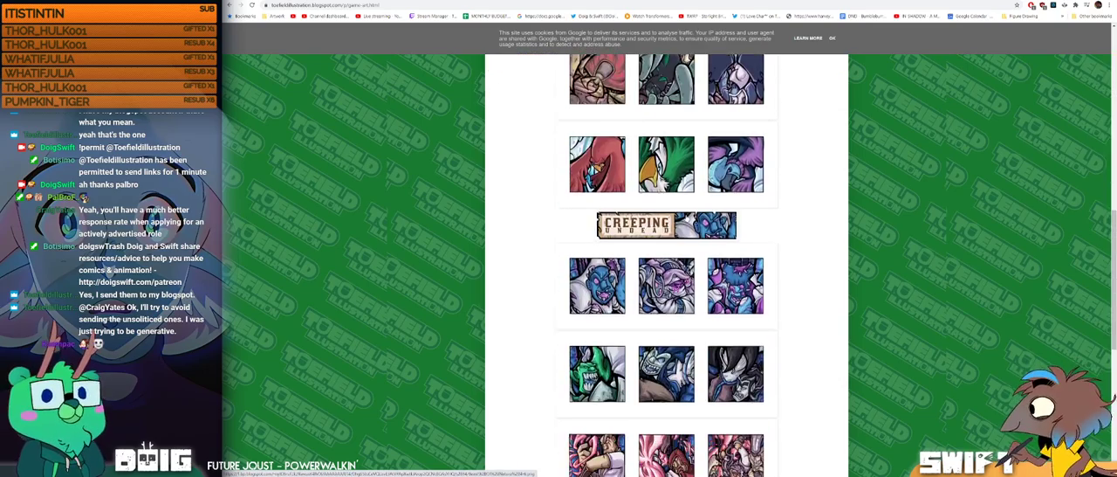
scroll(687, 219, "down", 4)
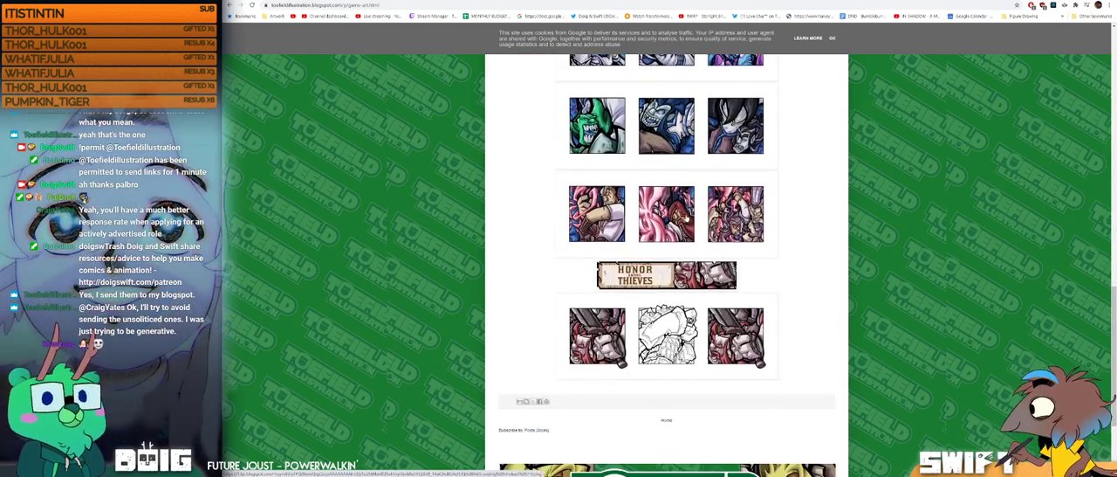
scroll(687, 218, "down", 2)
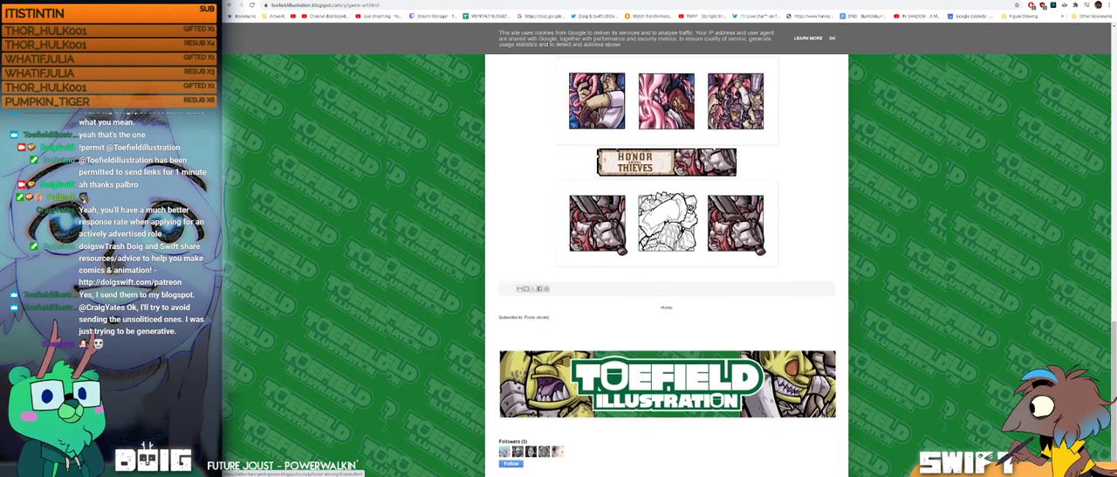
scroll(687, 218, "up", 2)
scroll(686, 218, "up", 7)
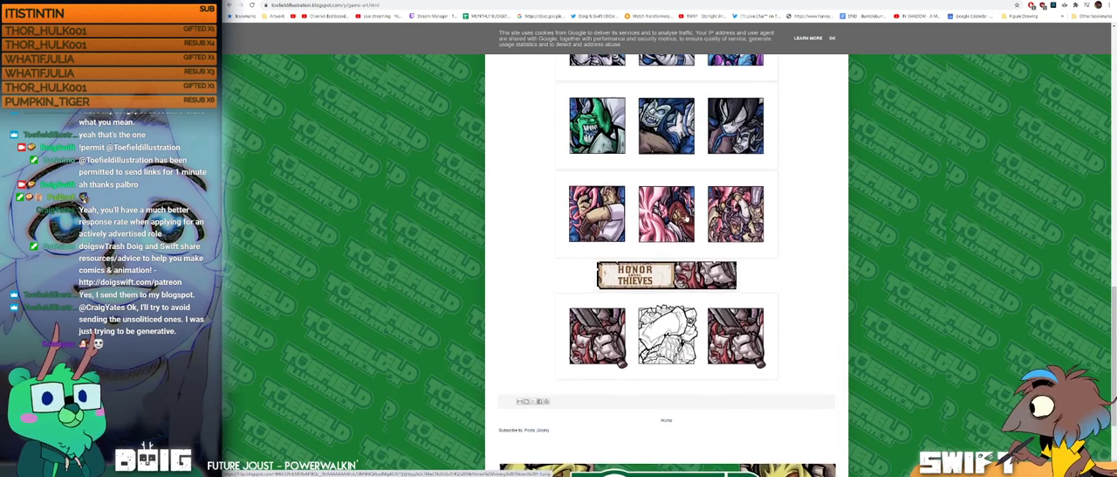
scroll(666, 261, "up", 8)
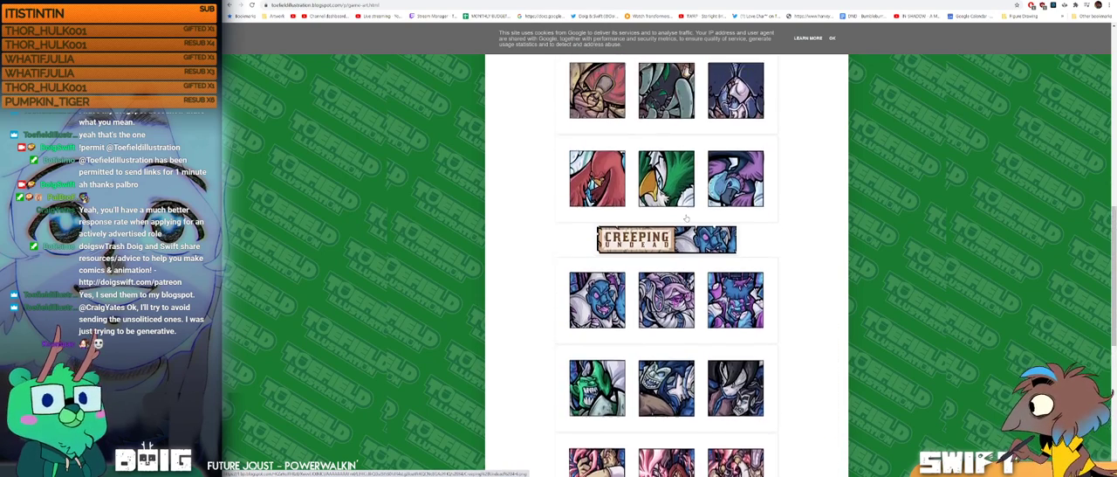
scroll(690, 219, "up", 8)
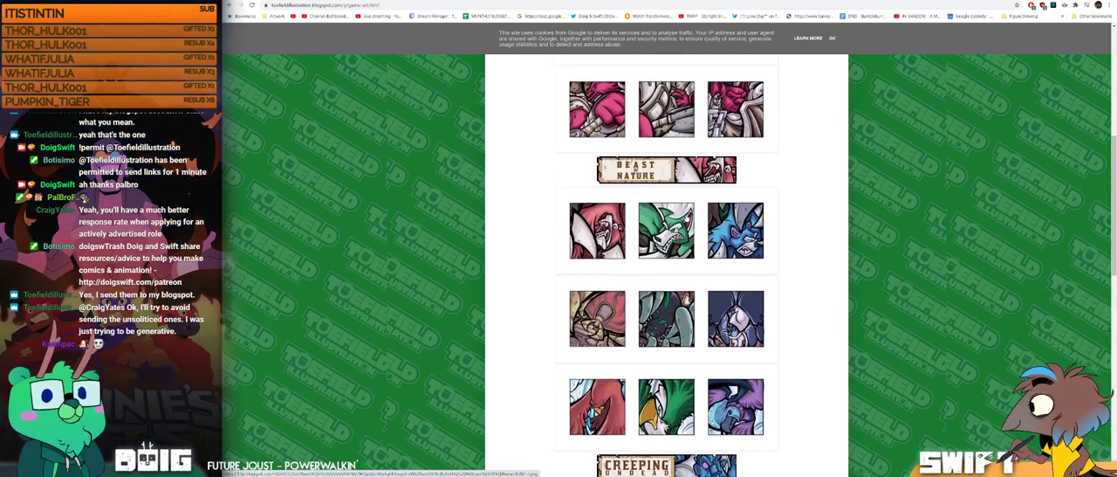
scroll(690, 220, "up", 3)
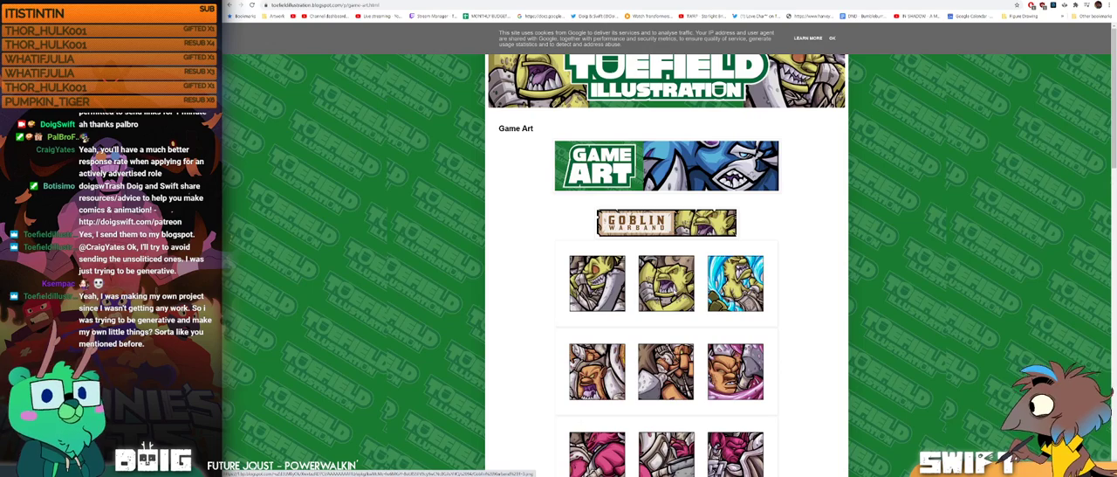
Step: View the Goblin Warband, Beast of Nature and Creeping Undead artwork enlarged one set at a time, then close the viewer
left_click(673, 292)
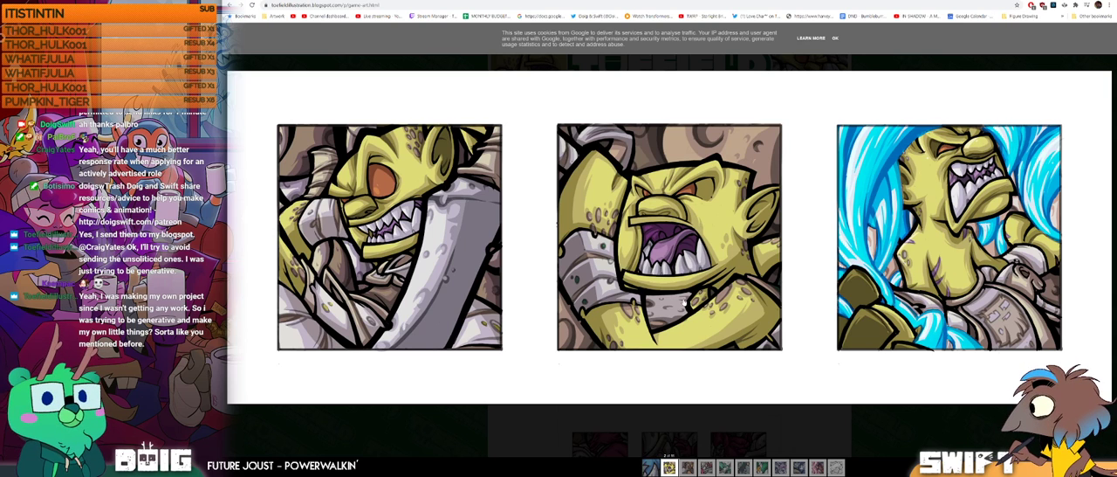
left_click(687, 468)
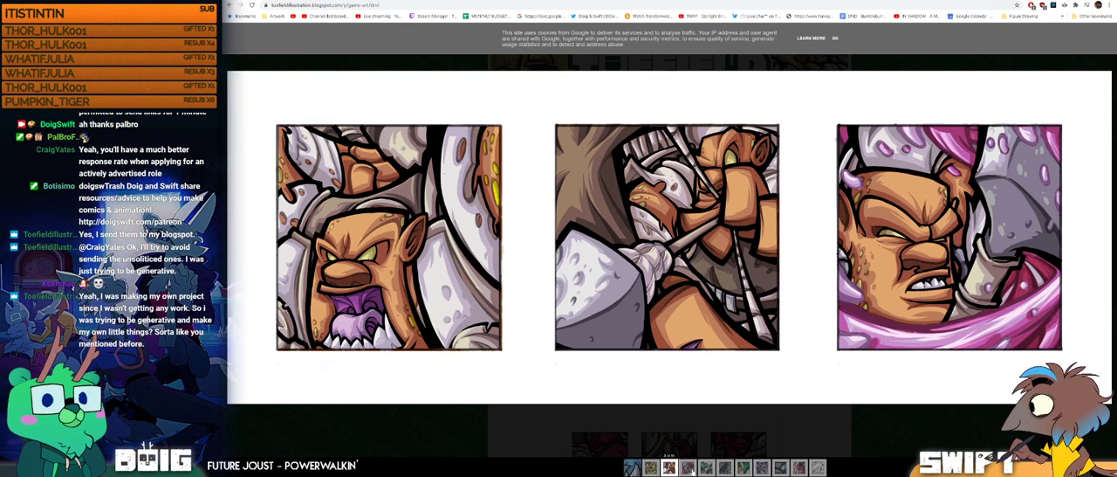
left_click(688, 469)
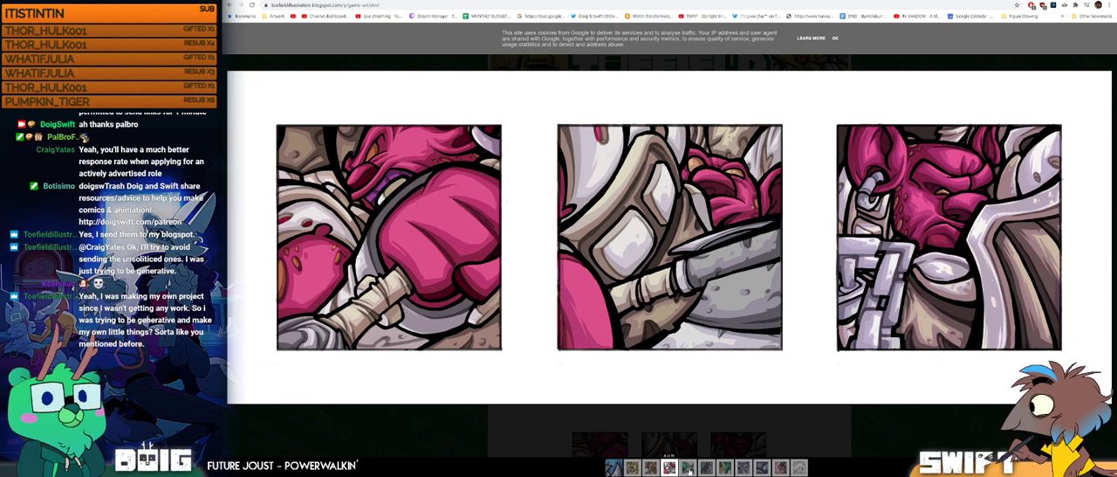
left_click(689, 469)
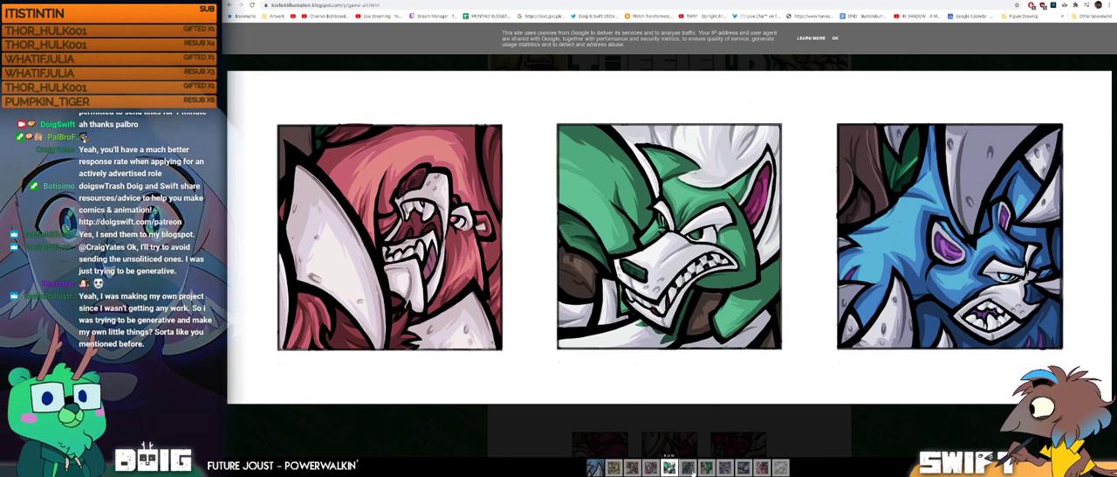
left_click(689, 470)
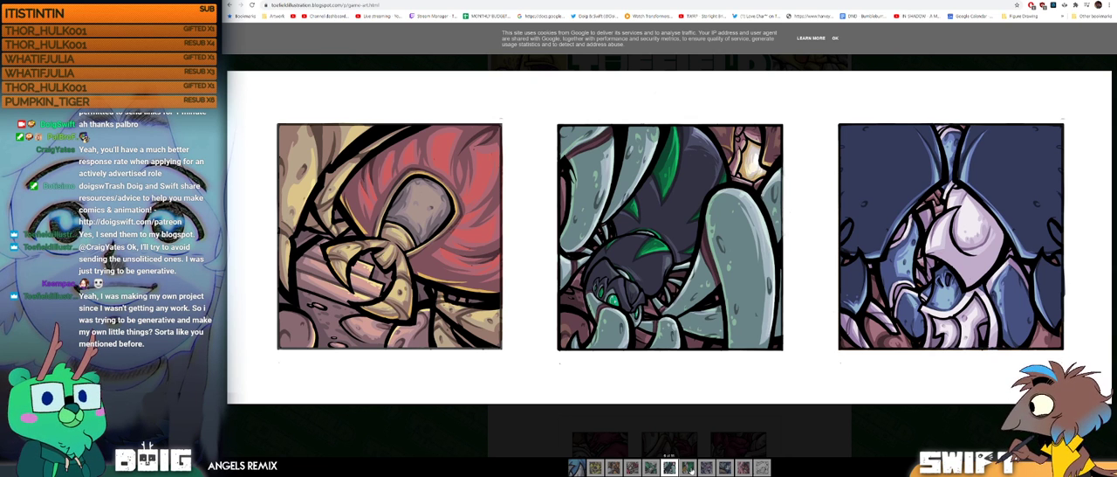
left_click(689, 469)
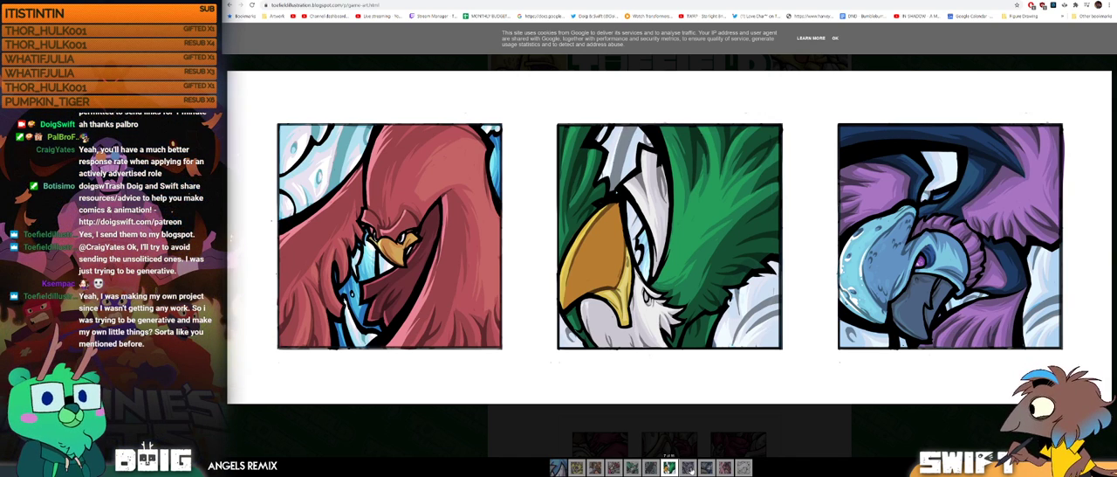
left_click(689, 468)
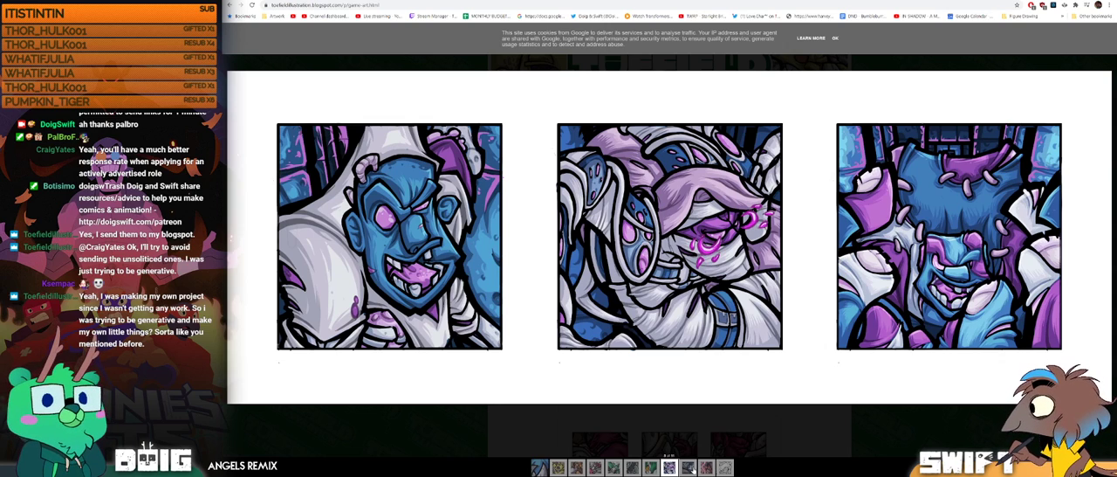
left_click(689, 469)
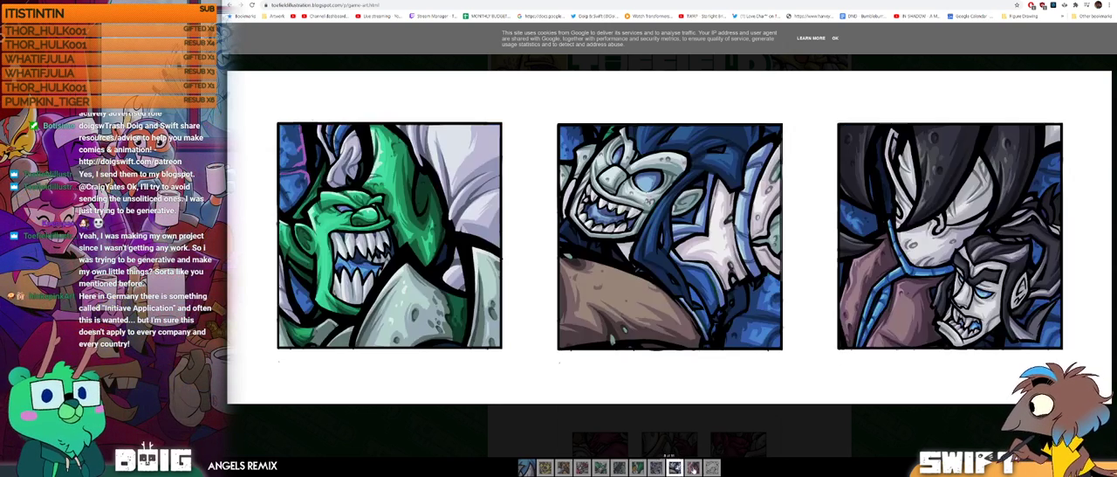
left_click(459, 436)
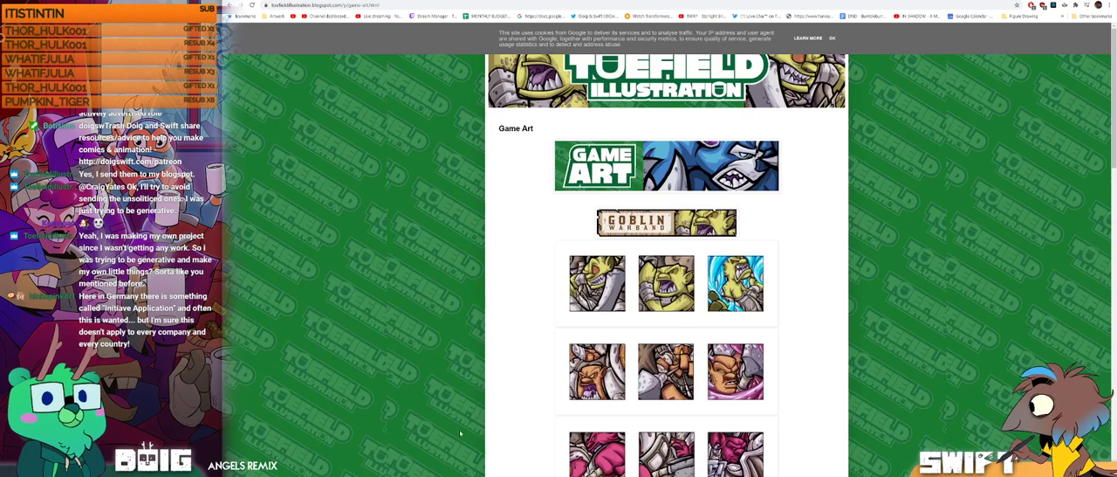
Step: Browse down to the Honor Among Thieves section, view its artwork enlarged, and close the viewer
scroll(639, 341, "down", 2)
scroll(641, 343, "down", 2)
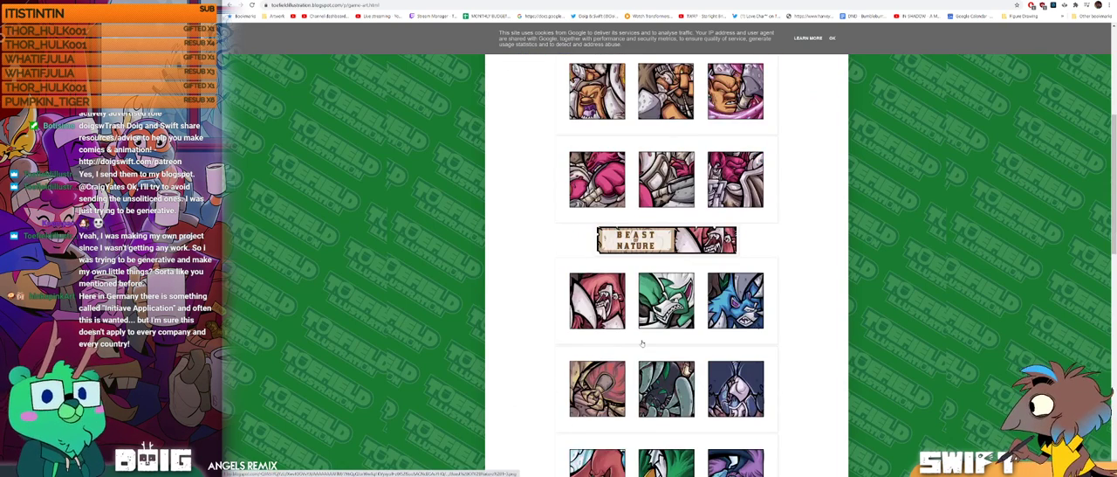
scroll(642, 342, "down", 1)
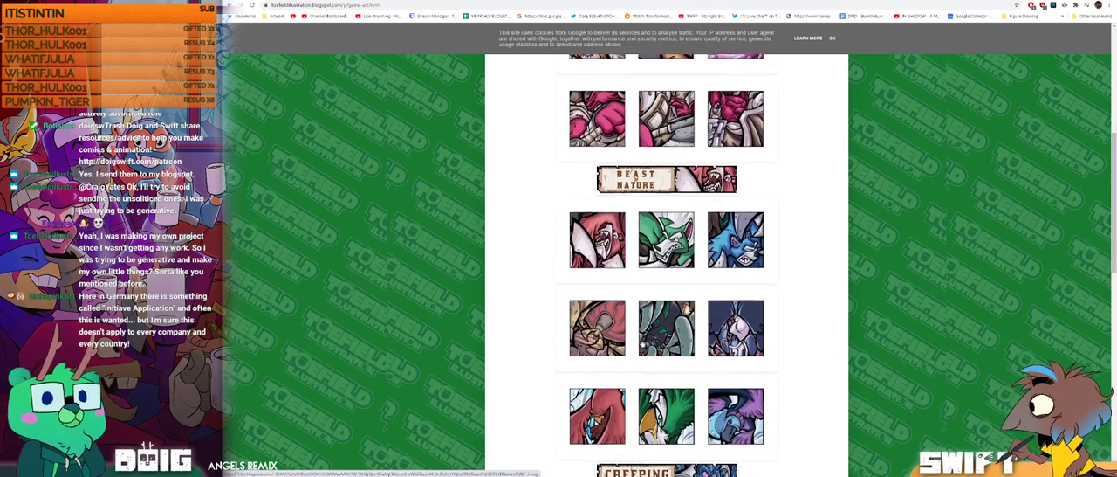
scroll(641, 342, "down", 4)
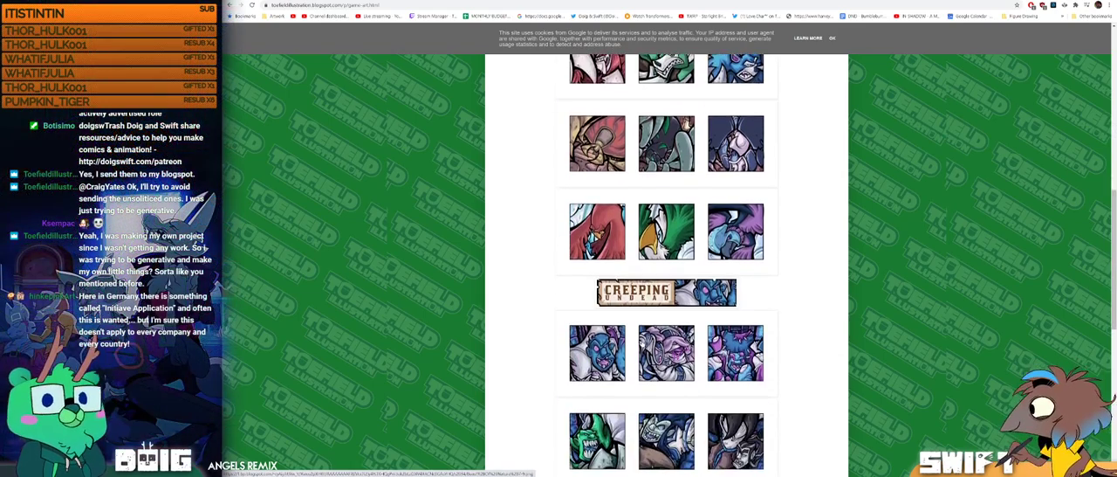
scroll(642, 343, "down", 3)
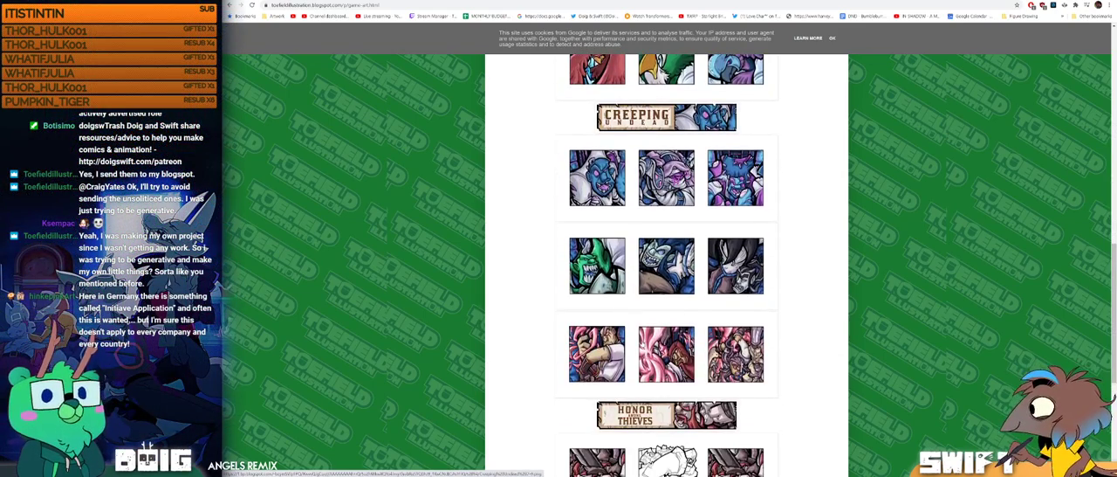
scroll(641, 342, "up", 3)
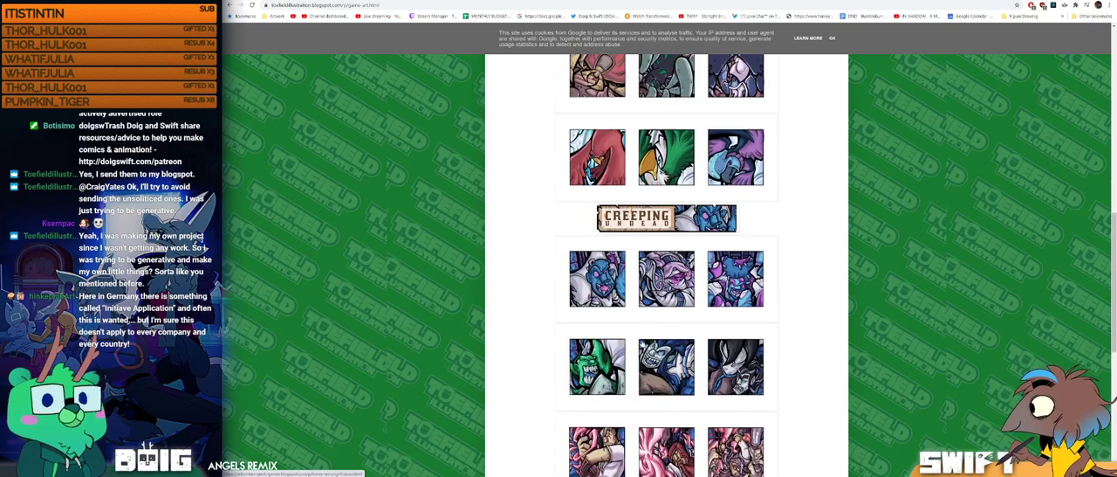
scroll(641, 343, "down", 3)
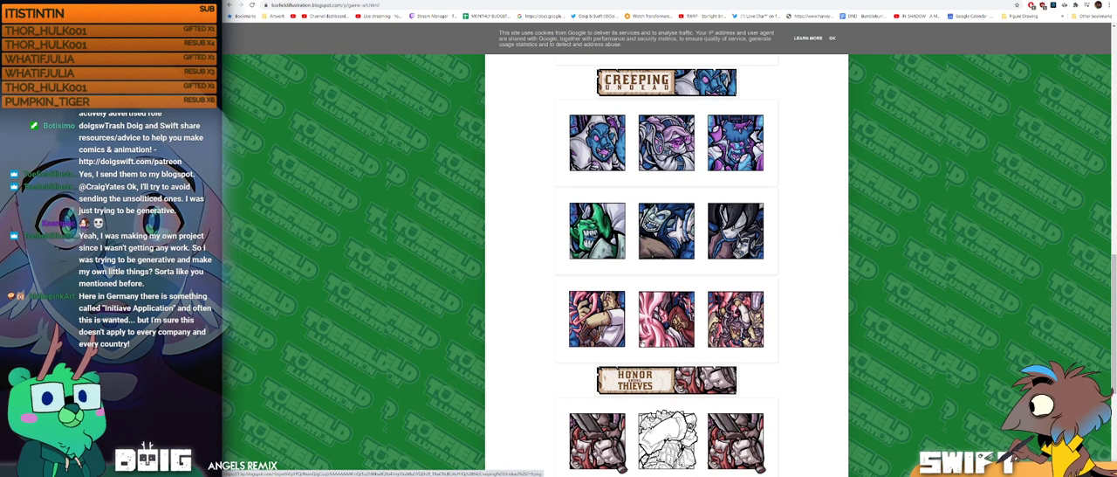
scroll(641, 343, "down", 1)
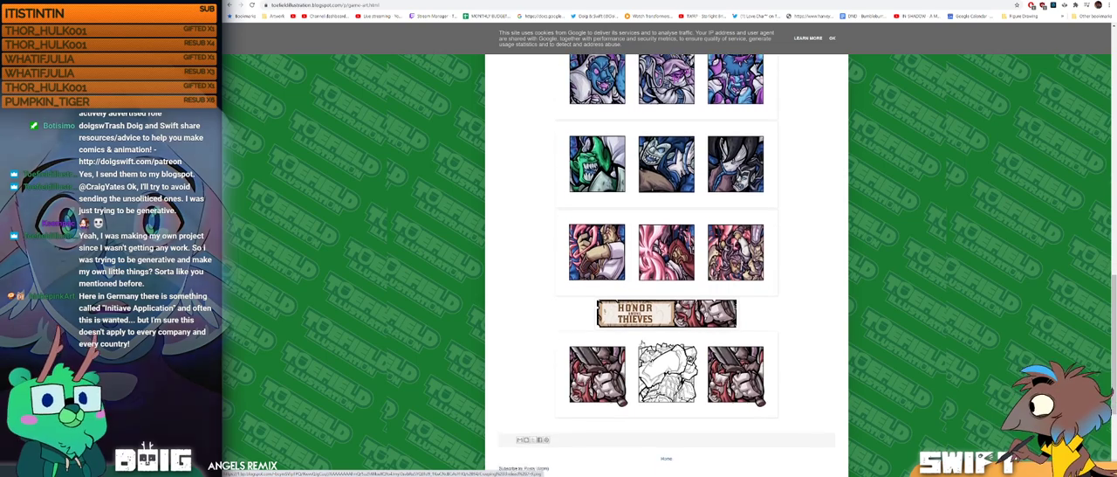
left_click(613, 377)
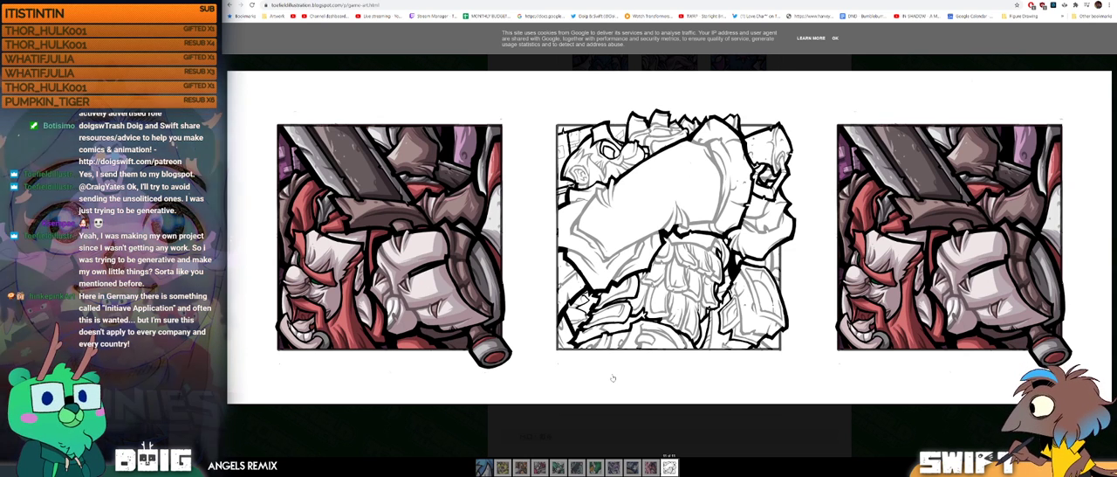
left_click(784, 426)
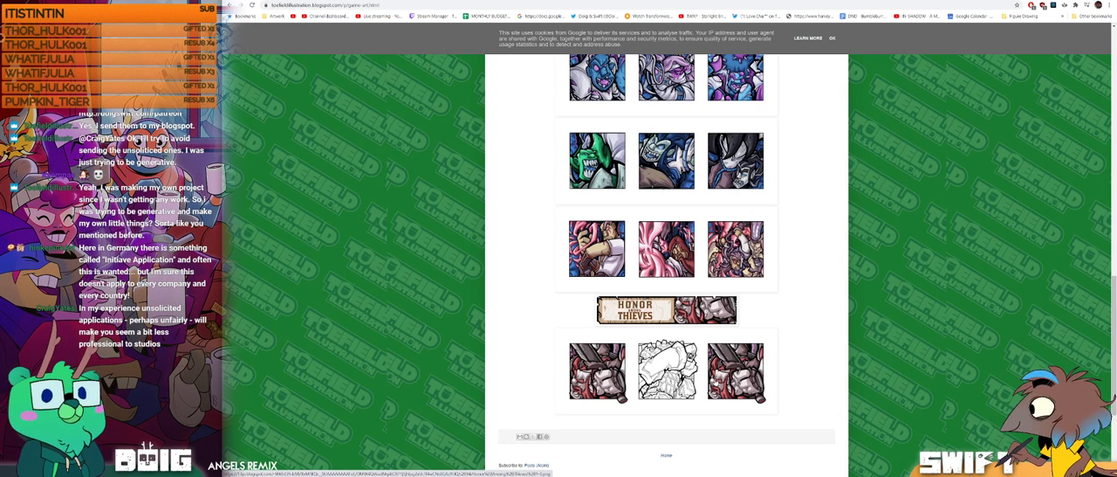
Step: Look back over the gallery from the Creeping Undead artwork up to the Goblin Warband section
scroll(715, 381, "up", 1)
scroll(715, 381, "up", 2)
scroll(715, 382, "up", 4)
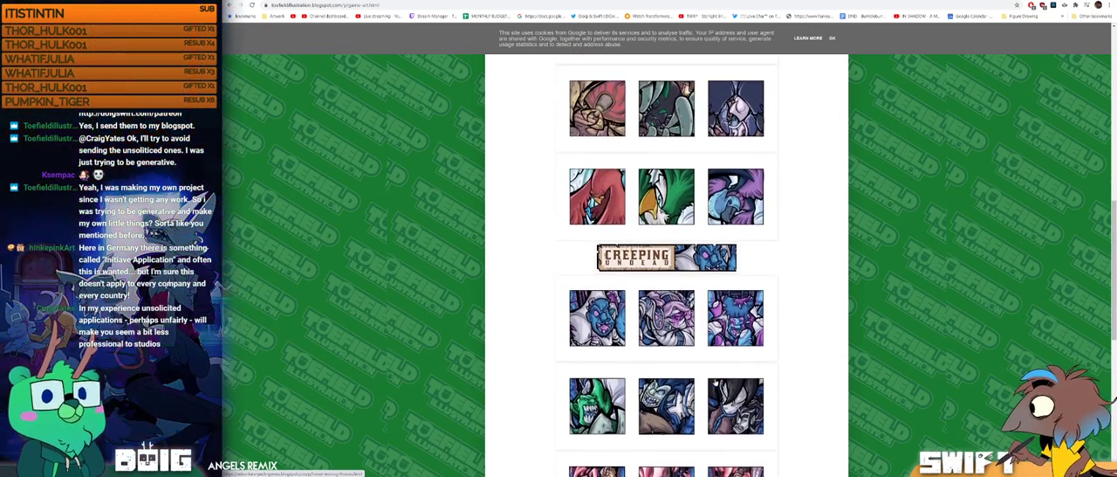
scroll(715, 382, "up", 5)
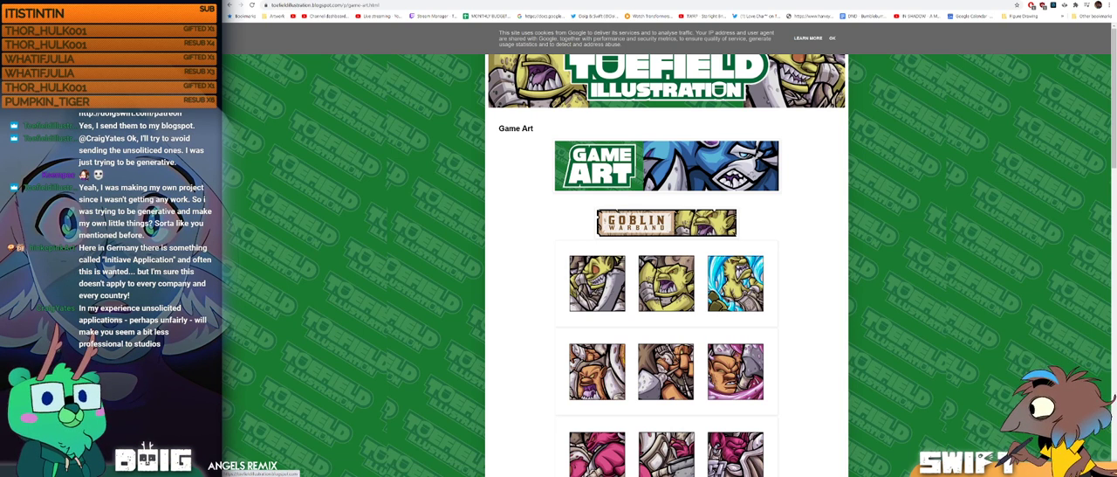
scroll(893, 179, "down", 1)
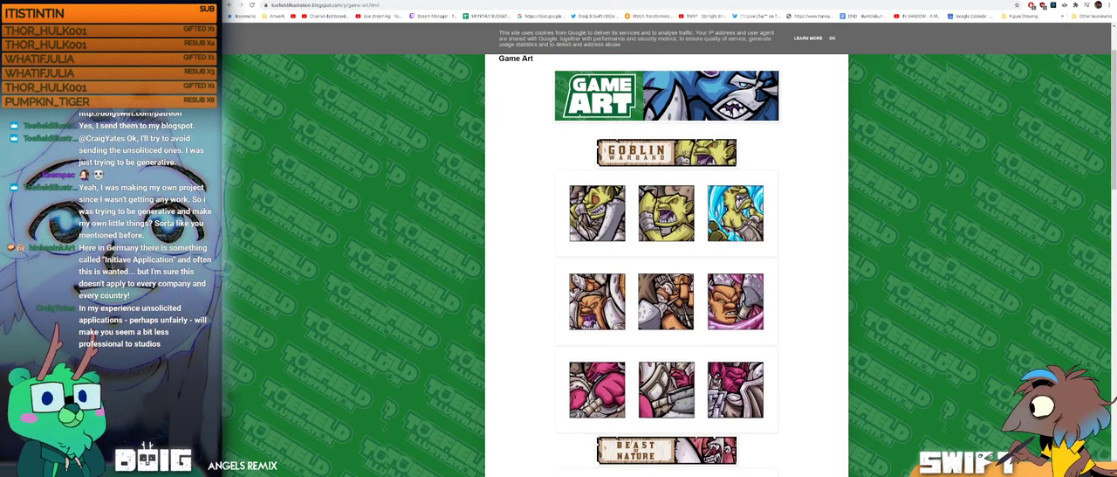
Step: Switch back to Blender and rotate the rider's left foot control about its local Z axis at frame 16
key("alt+Tab")
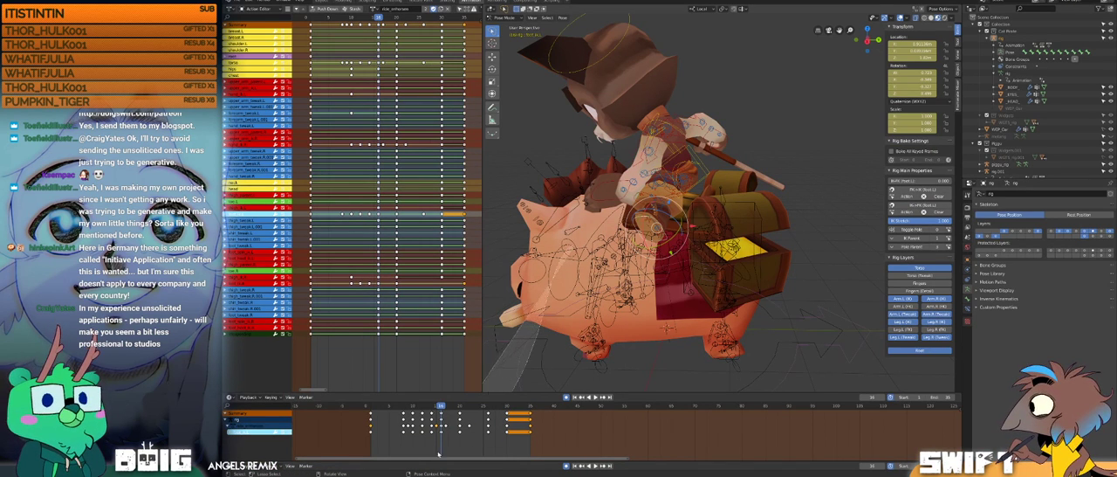
left_click(564, 174)
middle_click_drag(644, 197, 677, 235)
left_click(734, 258)
key("r")
key("z")
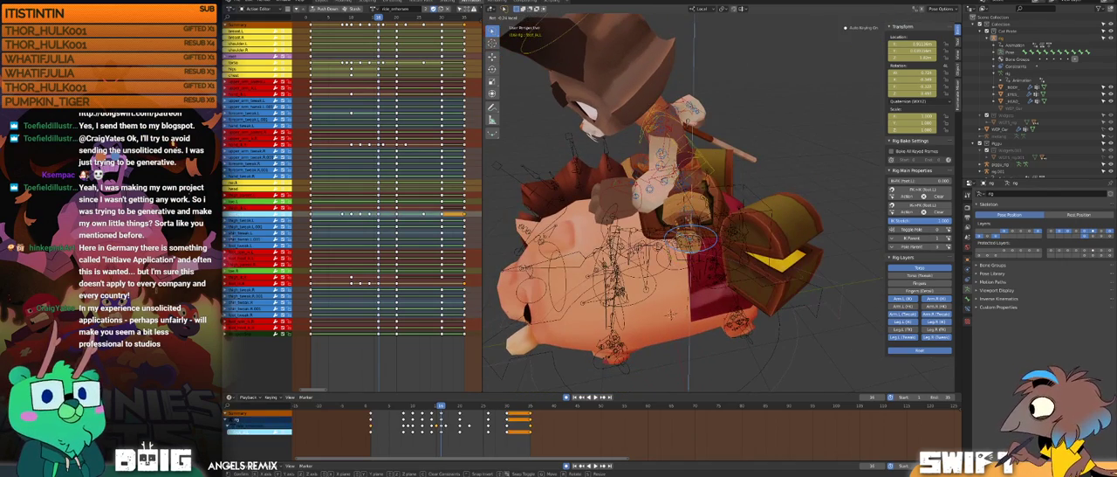
left_click(691, 232)
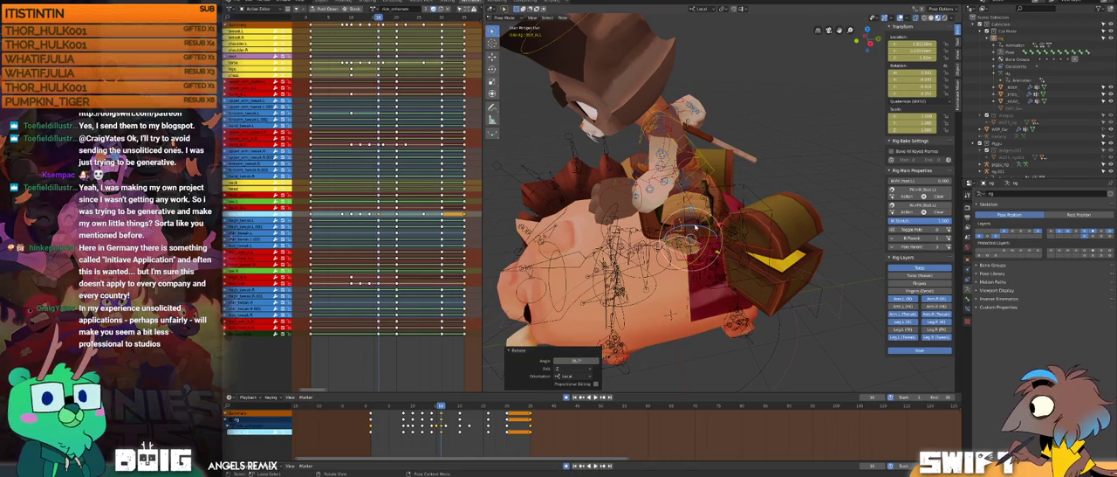
Step: Rotate the rider's left foot control about its local Z and Y axes at frame 16, checking it from other angles
key("r")
key("z")
left_click(690, 229)
mouse_move(689, 229)
middle_mouse_down()
mouse_move(768, 215)
mouse_move(687, 232)
middle_mouse_up()
key("r")
key("y")
left_click(748, 225)
middle_click_drag(690, 202, 677, 212)
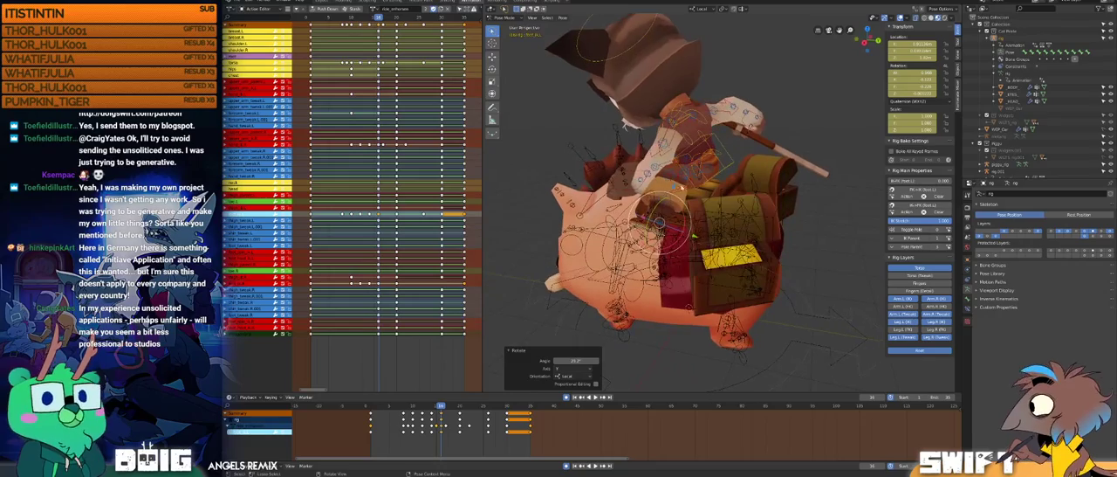
Step: Move the rider's left foot control along its local Z axis at frame 16 and inspect its placement on the boar
left_click_drag(677, 183, 677, 196)
middle_click_drag(677, 197, 698, 185)
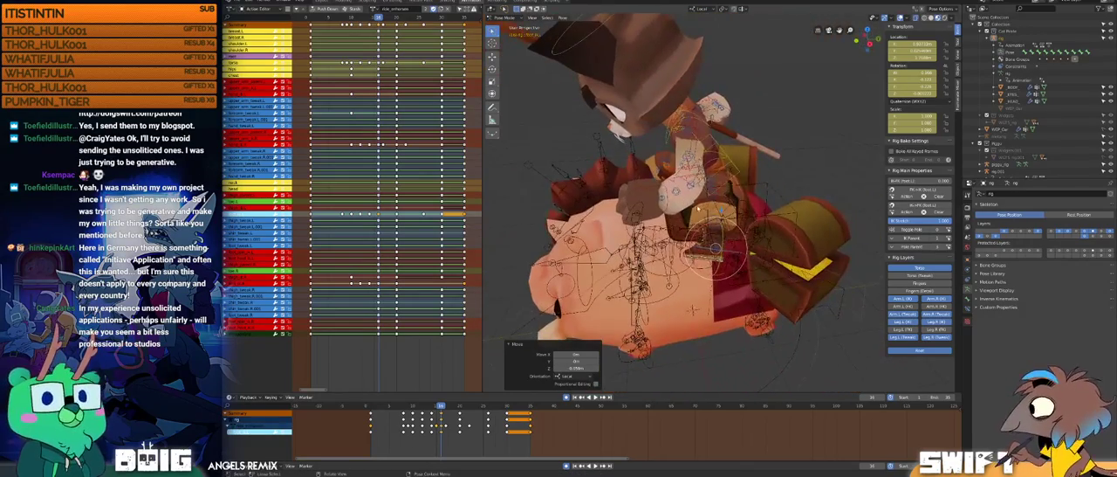
left_click_drag(697, 284, 693, 310)
left_click_drag(717, 248, 713, 246)
middle_click_drag(713, 247, 692, 208)
left_click_drag(687, 177, 689, 173)
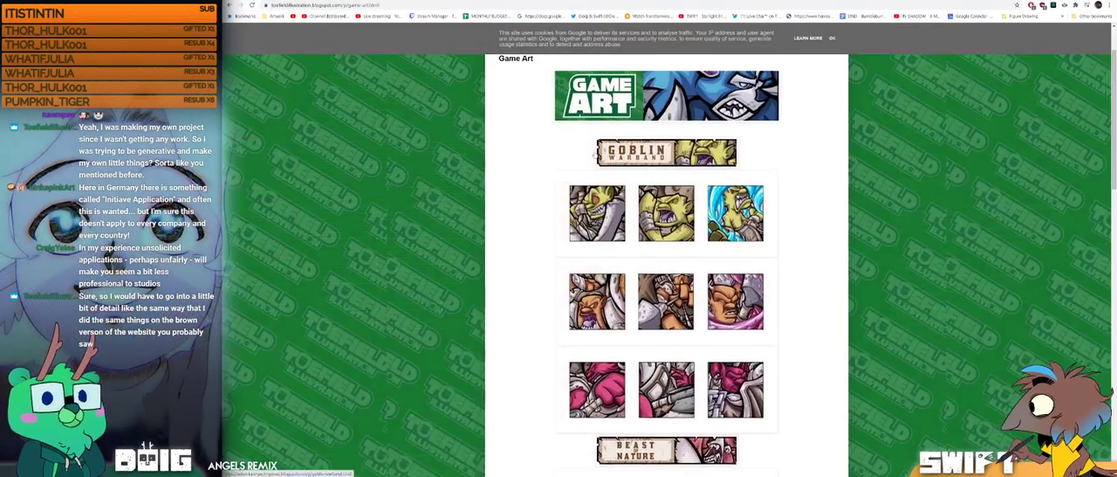
Step: Switch to the browser, return from Game Art to the Toefield Illustration home page, and read the About Me page
scroll(595, 154, "up", 2)
left_click(614, 95)
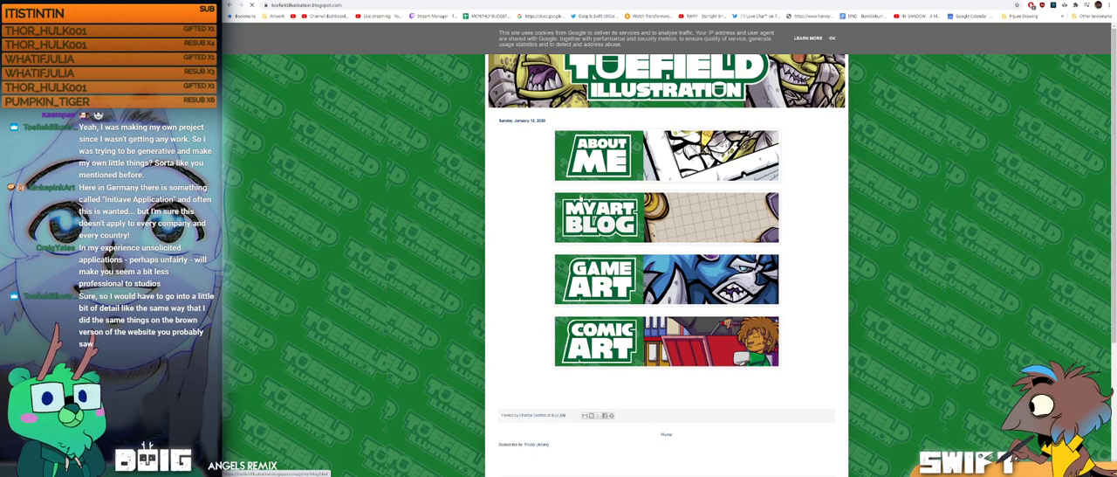
left_click(610, 155)
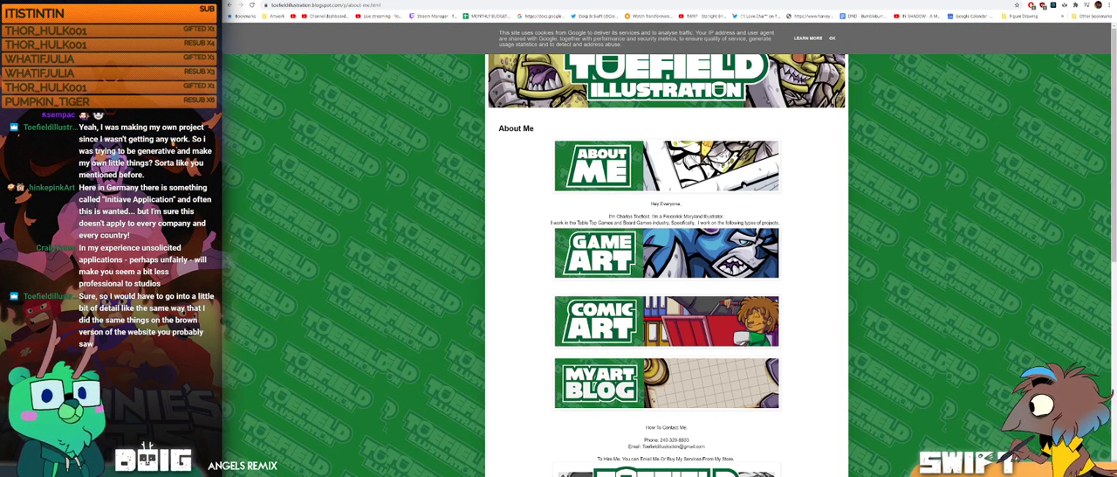
scroll(663, 253, "down", 1)
scroll(646, 258, "up", 1)
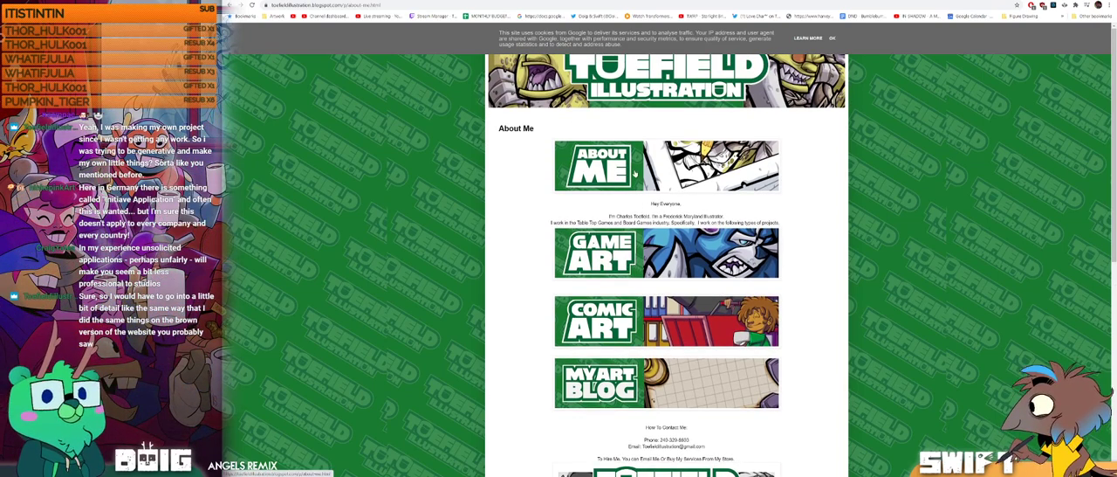
scroll(637, 181, "down", 2)
scroll(637, 182, "up", 2)
Step: Open the Game Art page from About Me and skim the gallery down to Honor Among Thieves and back up
left_click(629, 262)
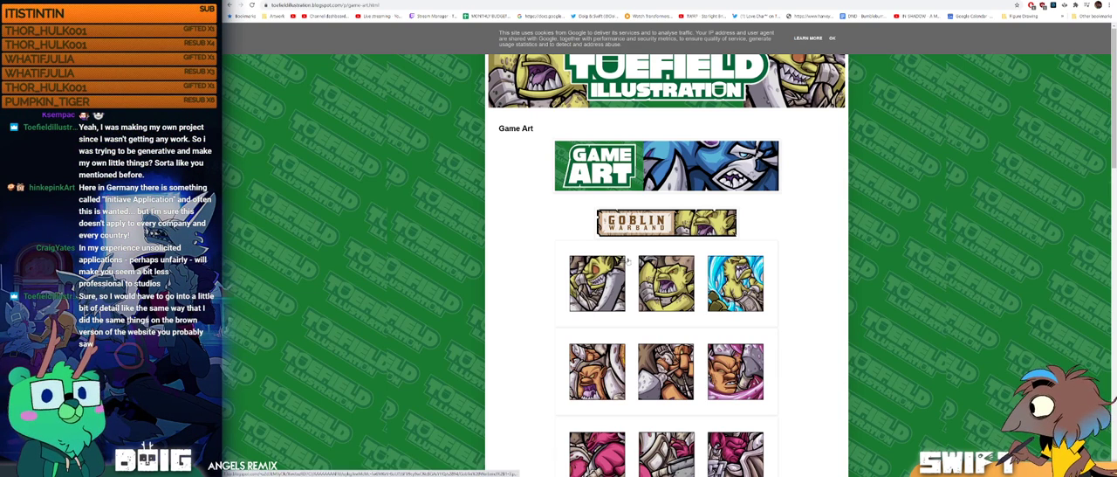
scroll(617, 229, "down", 5)
scroll(617, 229, "down", 5)
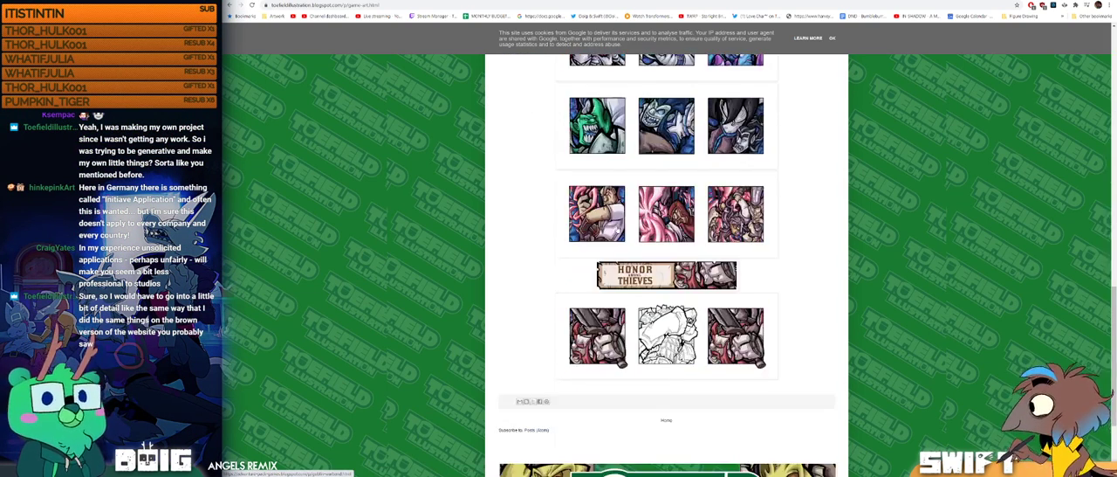
scroll(617, 228, "up", 1)
scroll(617, 229, "up", 10)
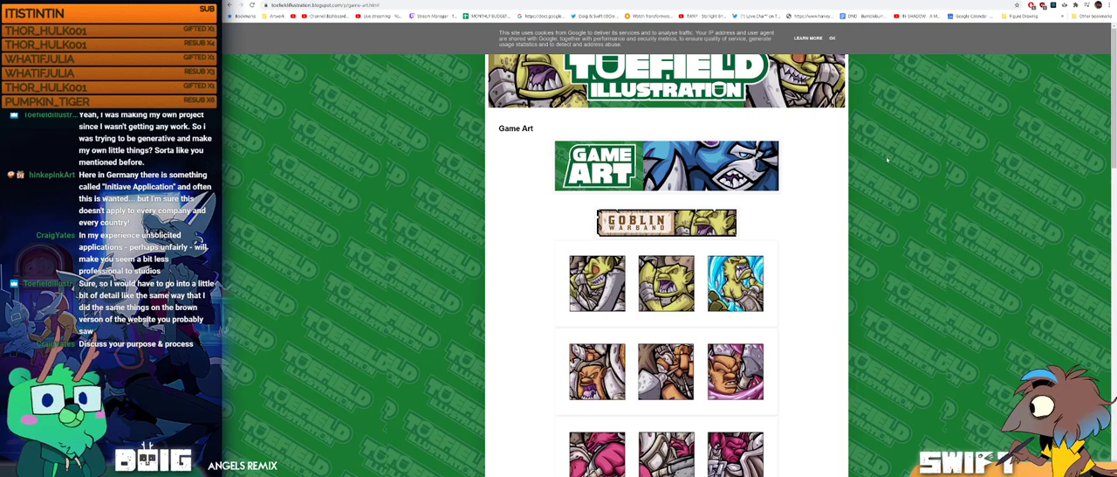
Step: Review the Game Art gallery again, from Goblin Warband through Beast of Nature and Creeping Undead to Honor Among Thieves
scroll(887, 158, "down", 5)
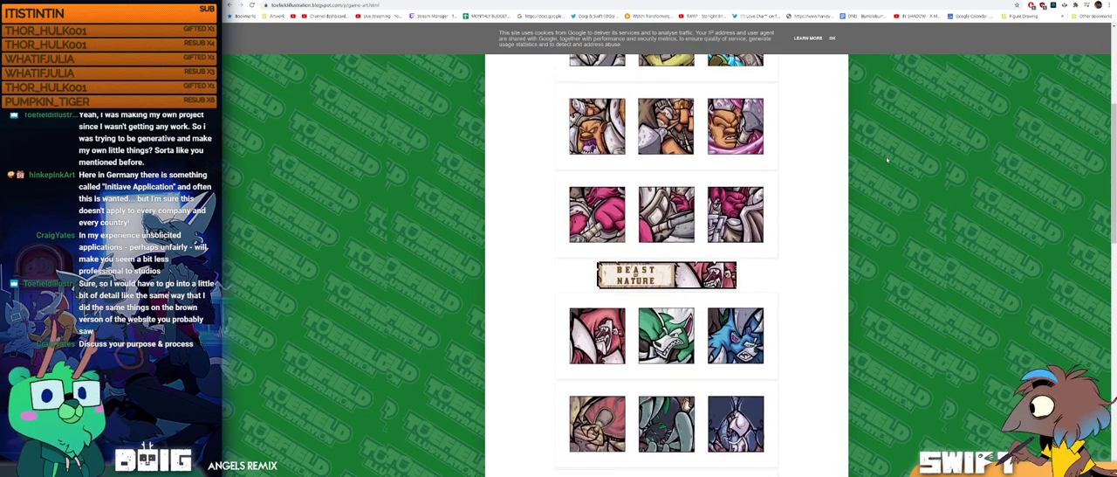
scroll(887, 159, "down", 3)
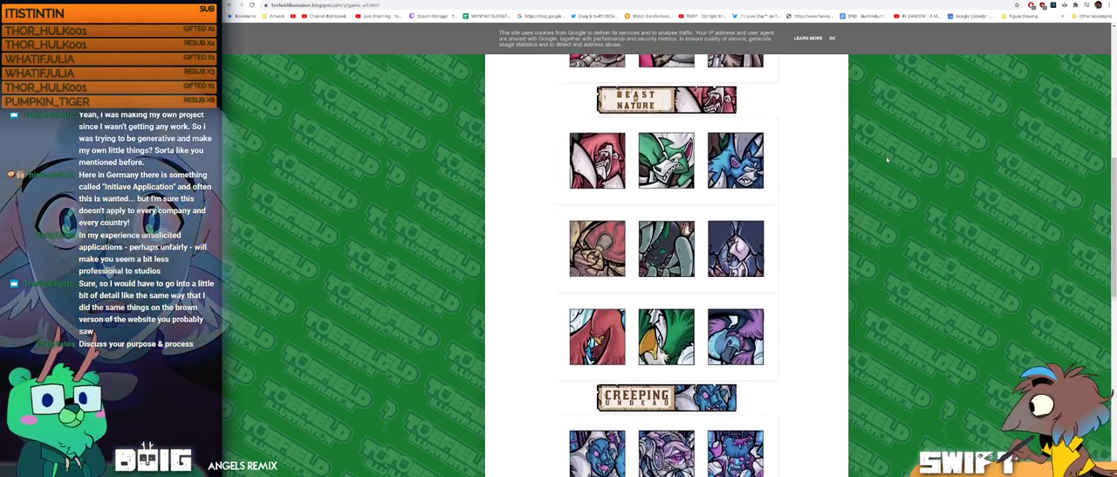
scroll(887, 159, "down", 4)
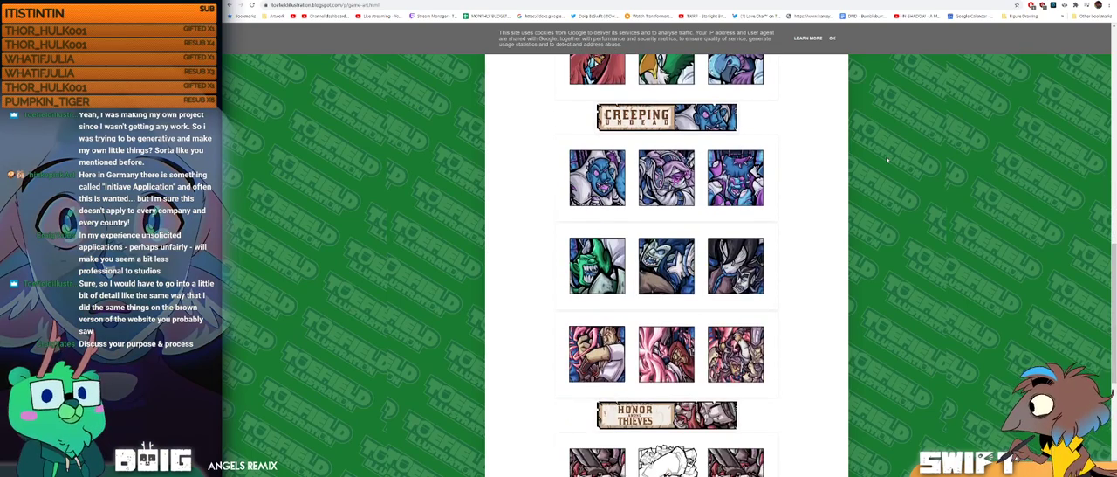
scroll(886, 165, "down", 1)
scroll(885, 164, "down", 1)
scroll(885, 163, "up", 7)
scroll(885, 163, "up", 7)
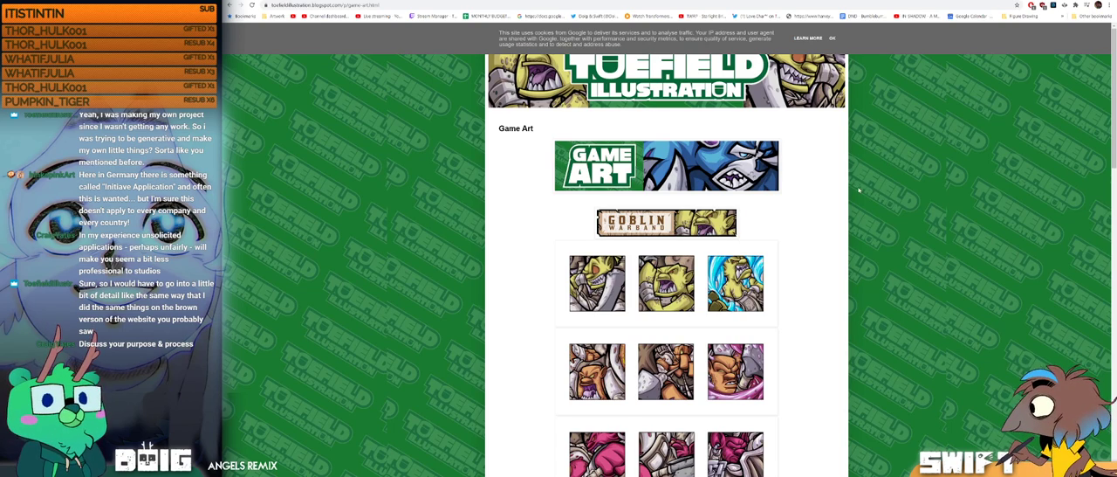
scroll(599, 192, "down", 7)
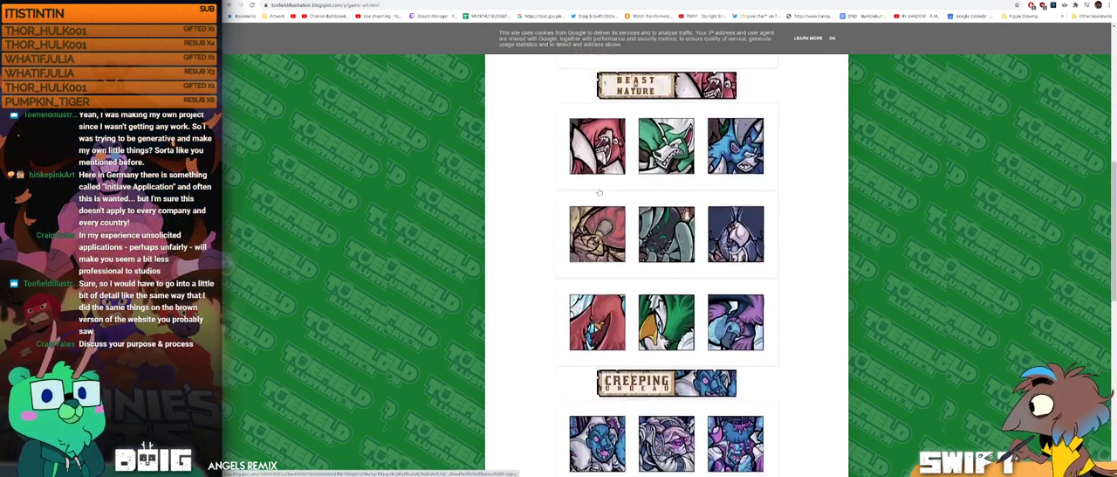
scroll(599, 192, "up", 8)
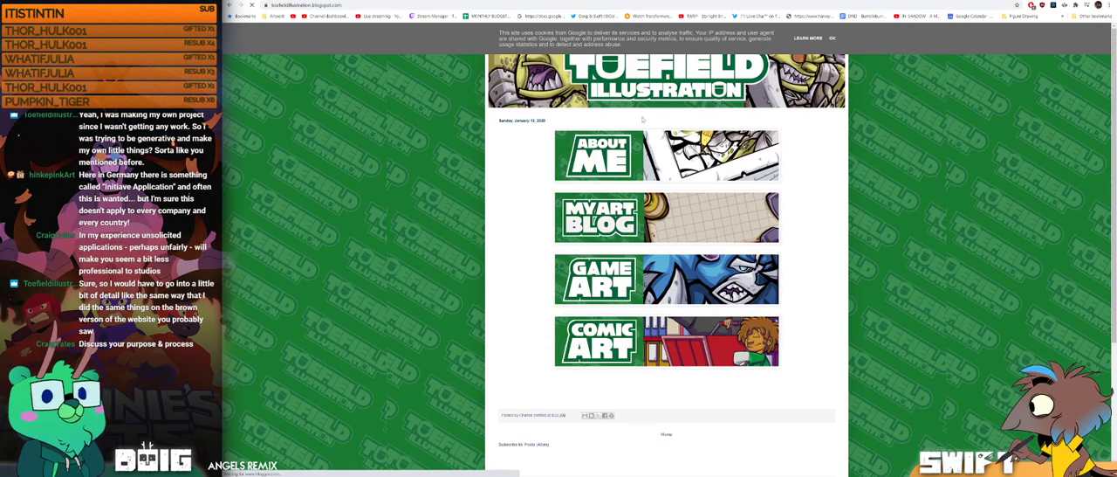
Step: Open the My Art Blog page from the portfolio's home page and check whether its banner leads to any posts
left_click(692, 221)
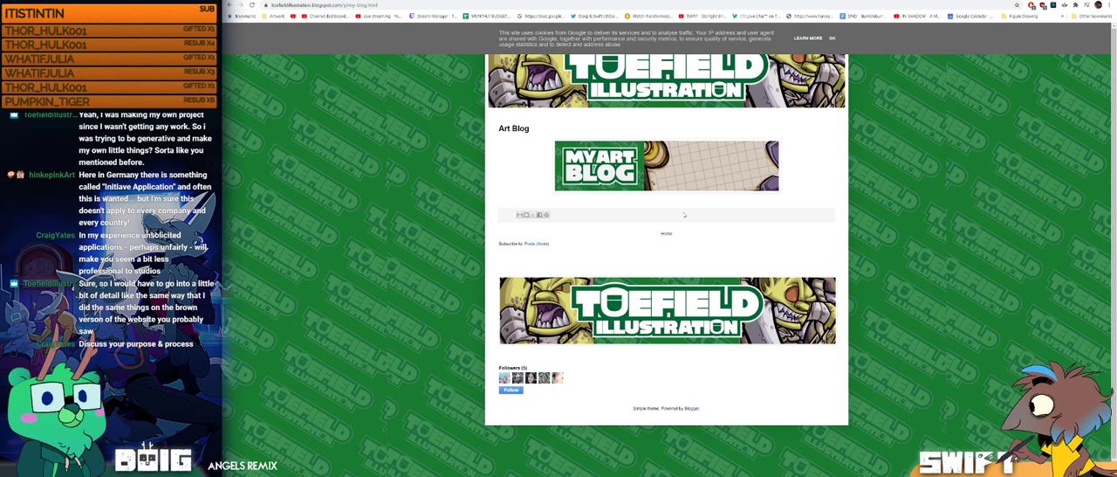
left_click(641, 178)
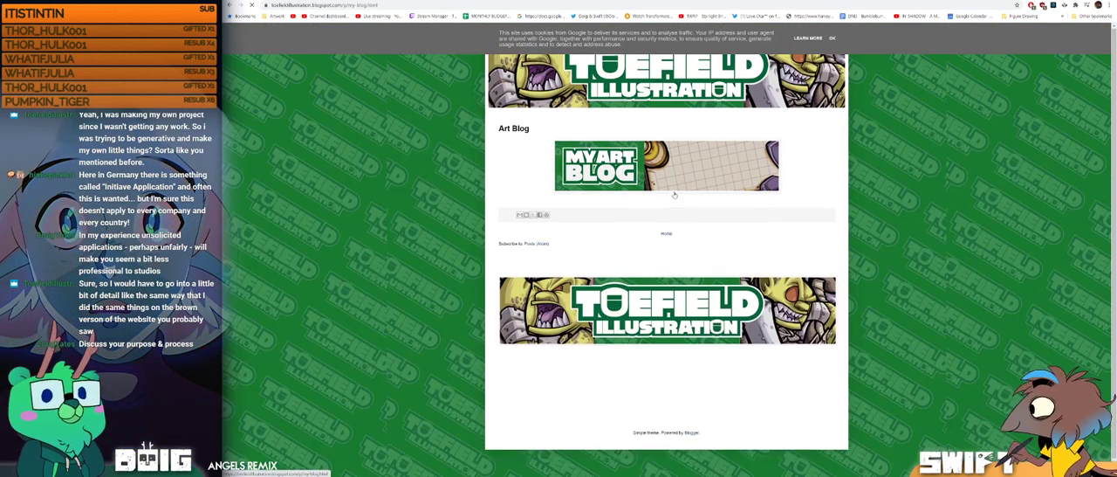
left_click(631, 103)
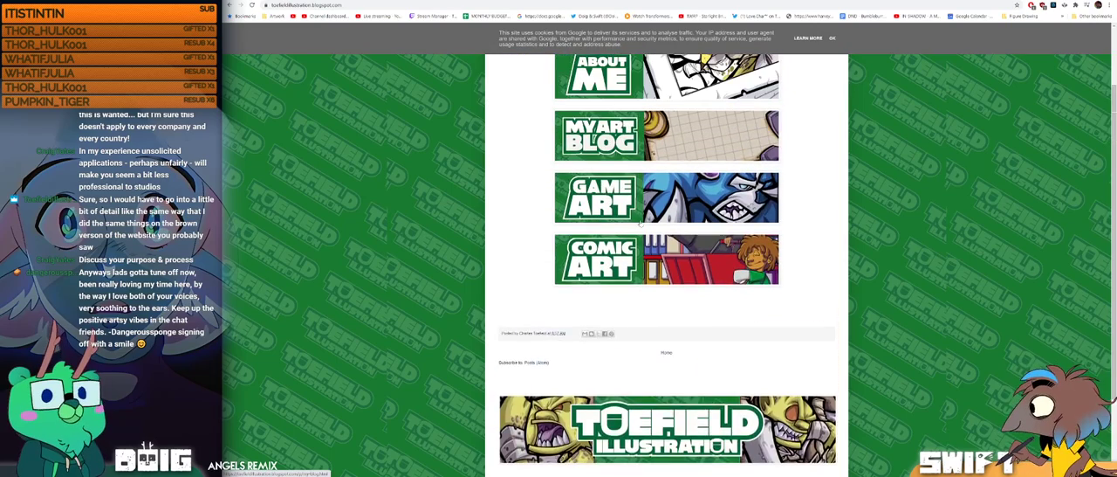
left_click(640, 224)
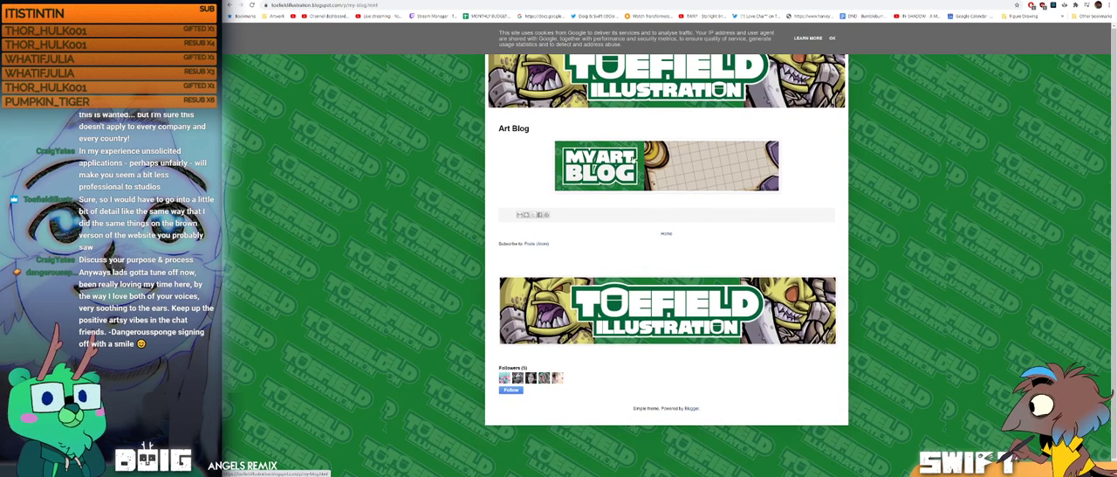
scroll(681, 221, "down", 1)
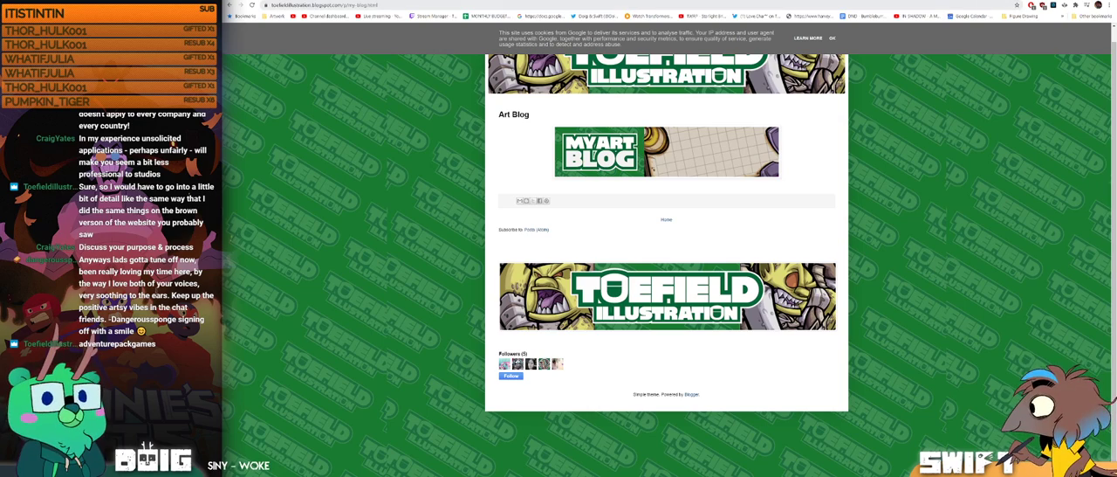
Step: Open the PO Art portfolio site in a new tab and look over its home page sections past Dota 2 Workshop
key("ctrl+t")
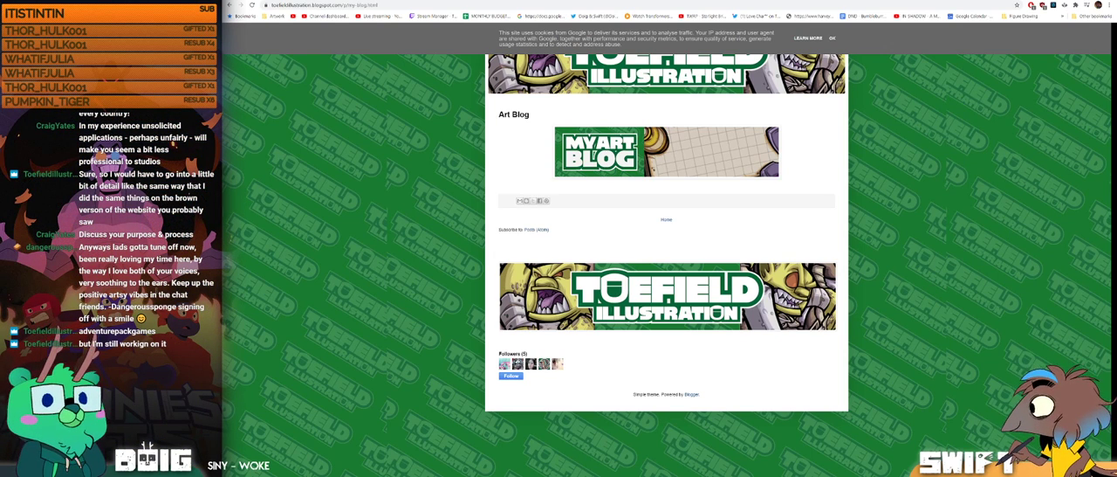
left_click_drag(508, 229, 445, 0)
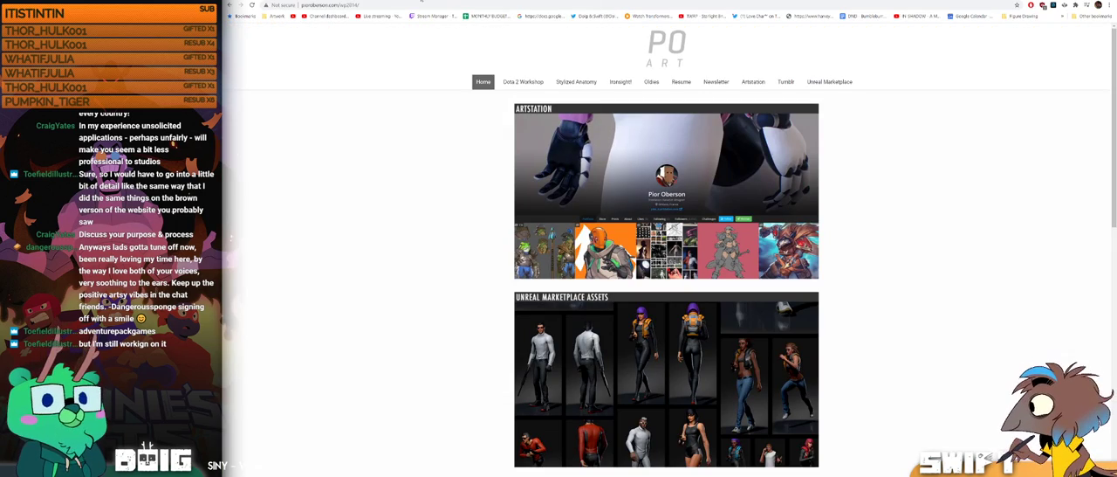
scroll(542, 290, "down", 2)
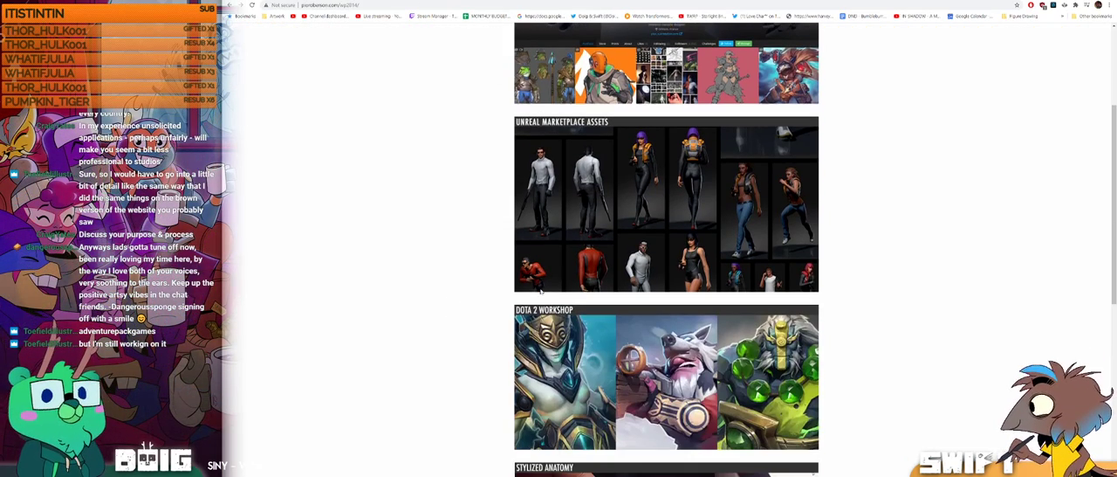
scroll(1092, 344, "down", 4)
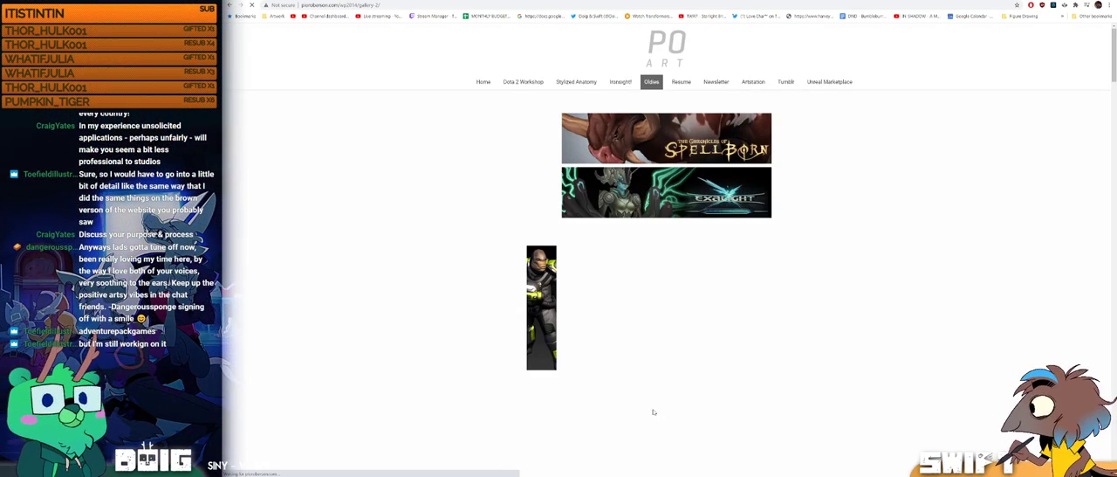
Step: Look through PO Art's Oldies gallery down to the Killer Instinct Sabrewulf costumes and return to its beginning
scroll(653, 407, "down", 4)
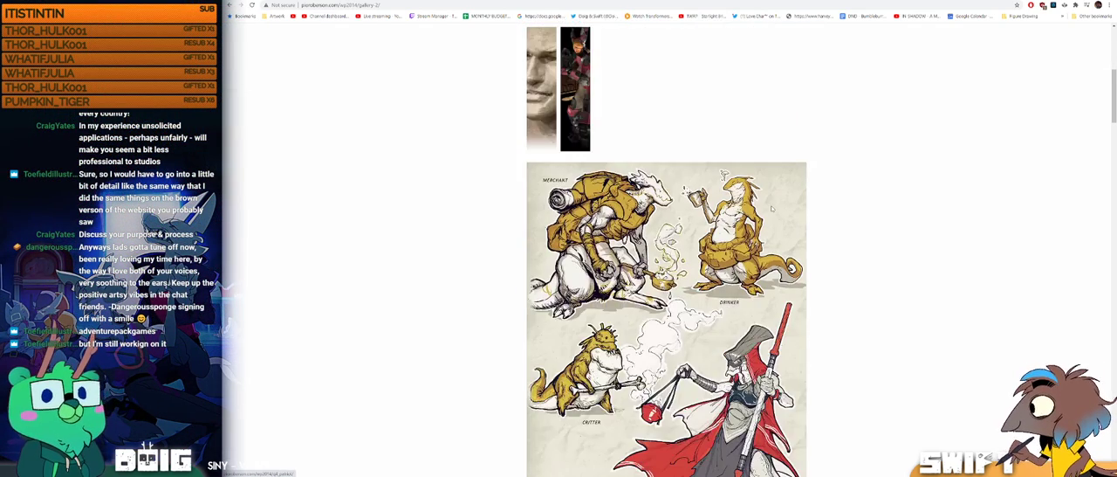
scroll(772, 209, "up", 4)
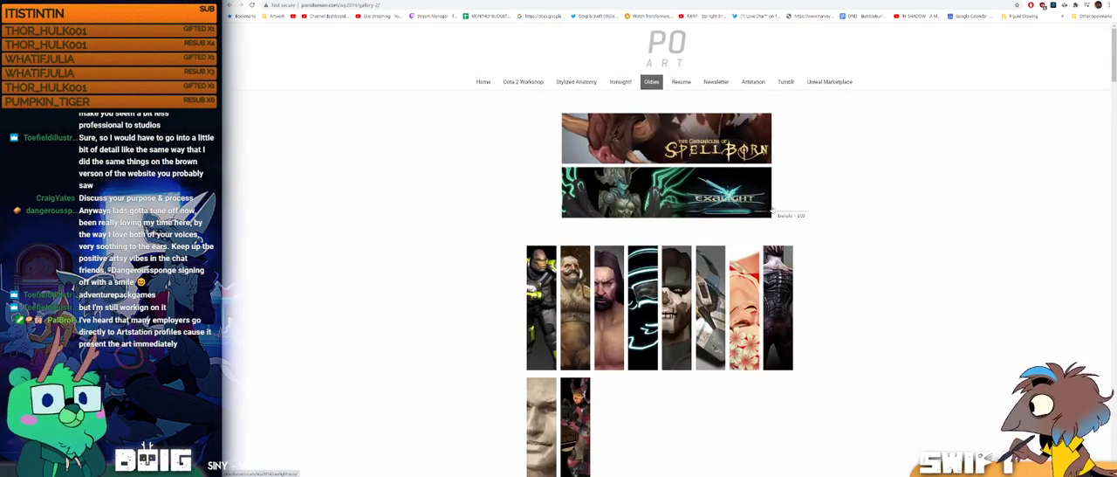
scroll(823, 215, "down", 15)
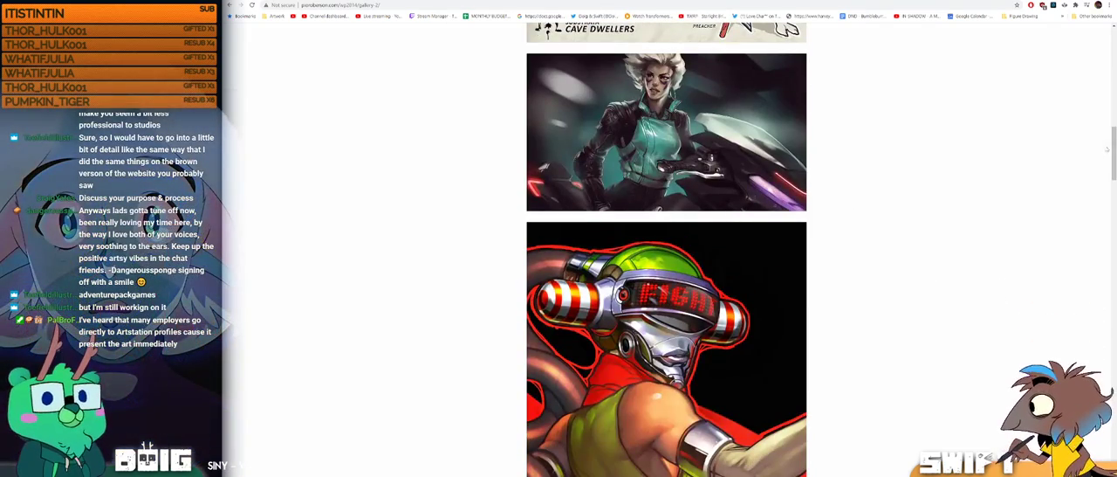
scroll(1106, 149, "down", 6)
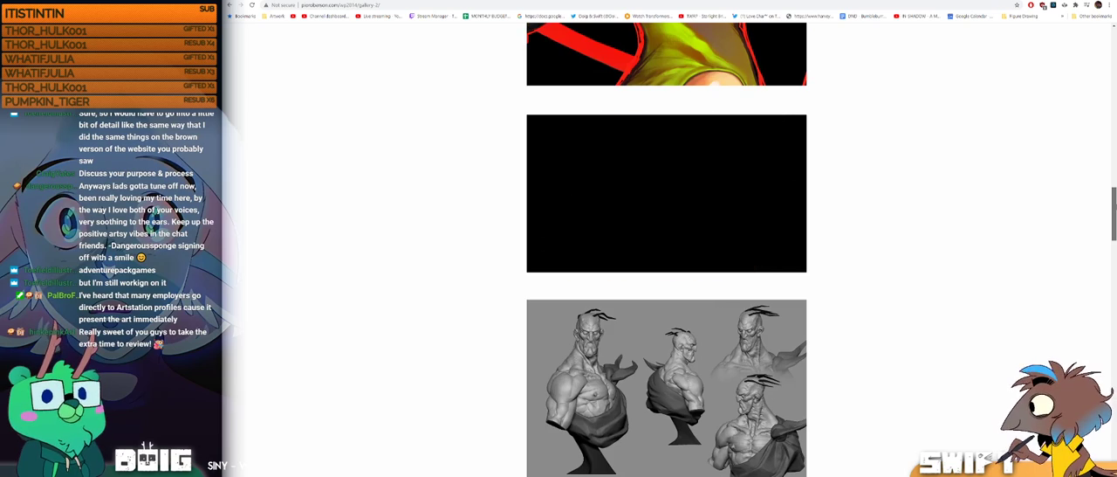
scroll(666, 249, "down", 6)
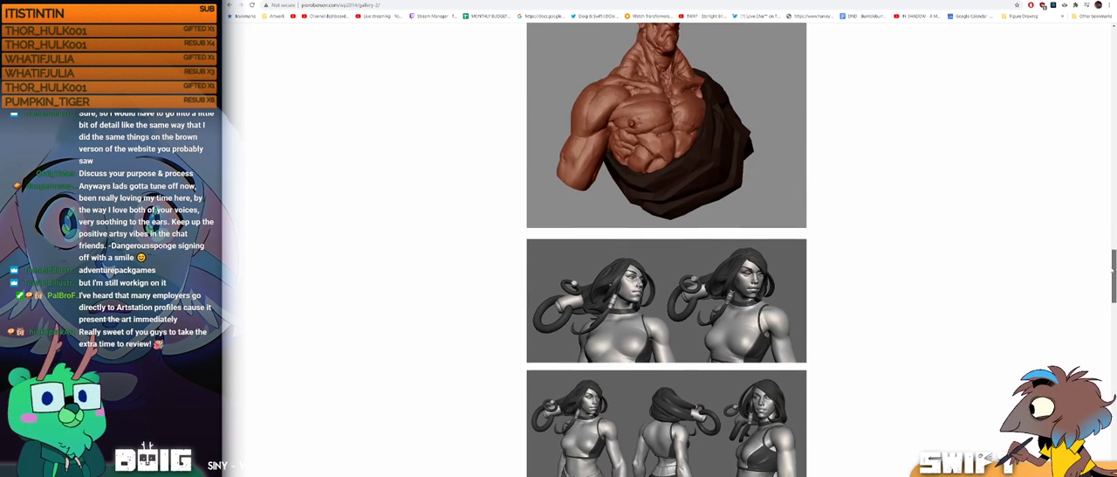
scroll(666, 249, "down", 10)
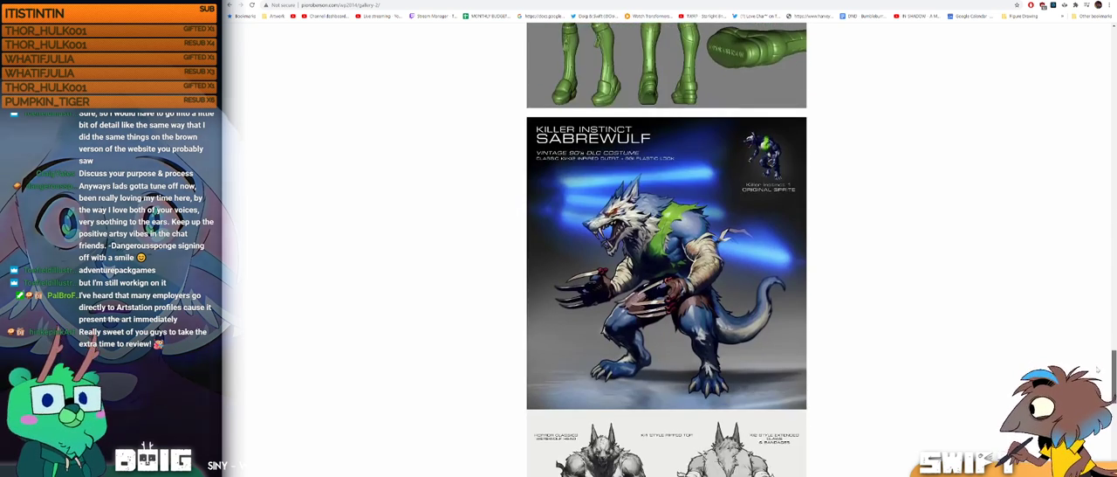
scroll(1097, 369, "down", 7)
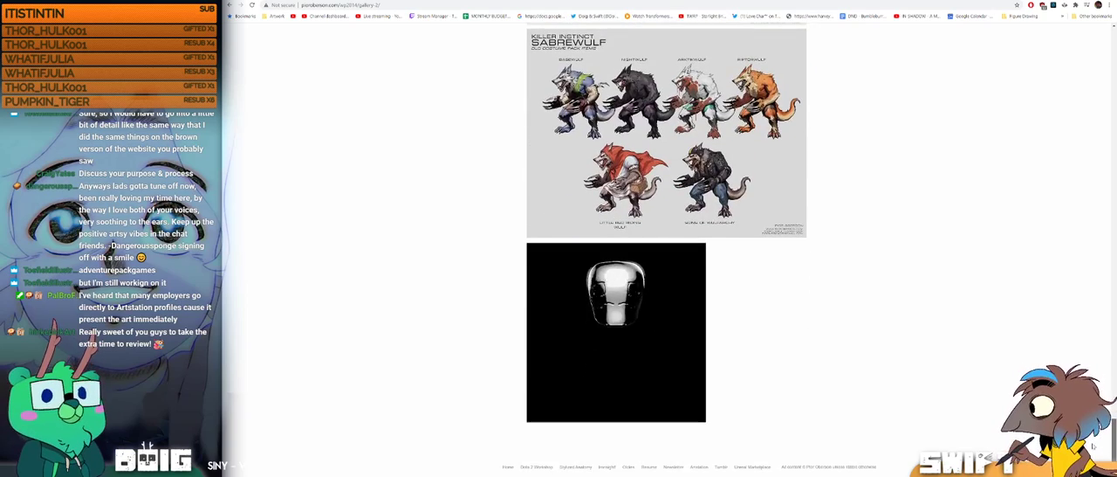
scroll(1093, 445, "up", 1)
scroll(1069, 139, "up", 20)
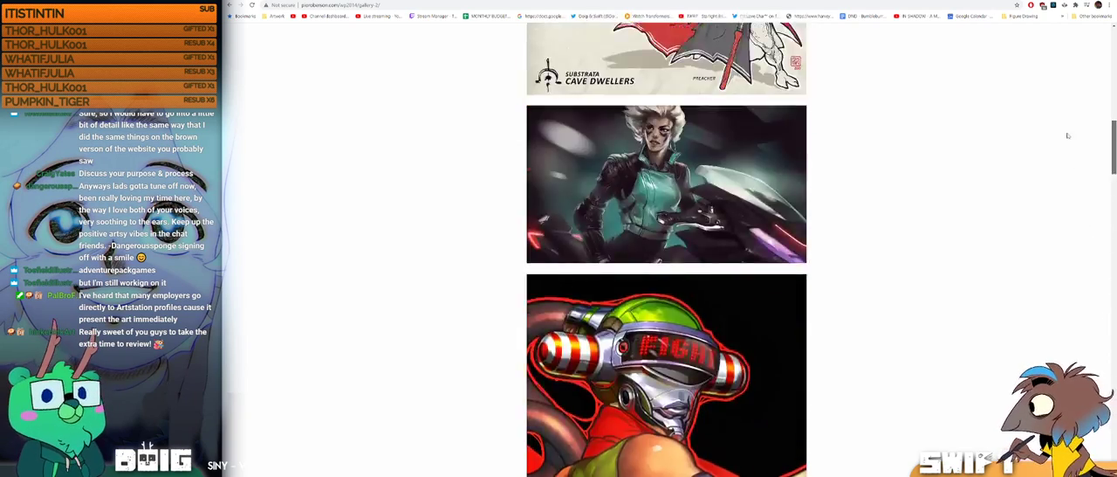
scroll(1068, 139, "up", 10)
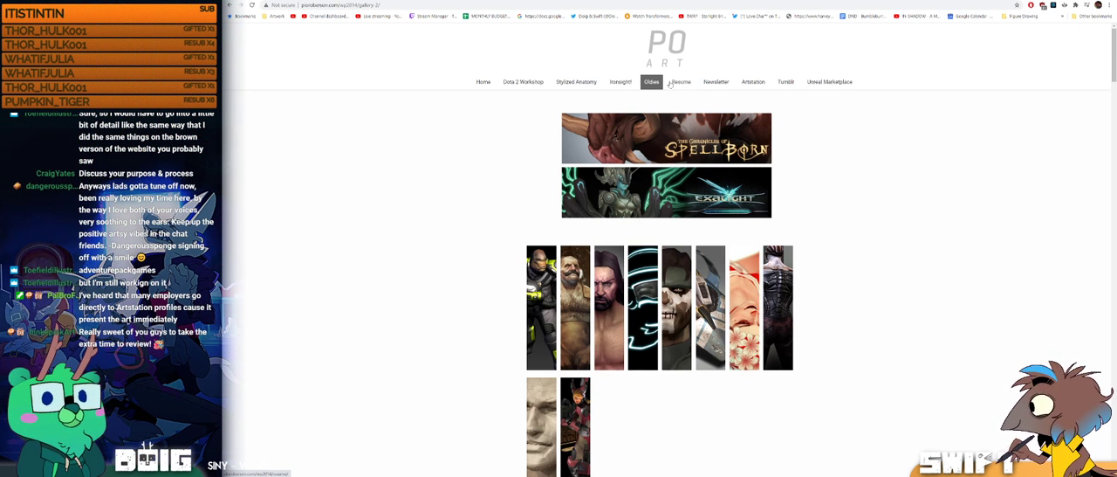
Step: View the PO Art artist's ArtStation profile, and open the 2D game art portfolio site linked in the chat
left_click(754, 82)
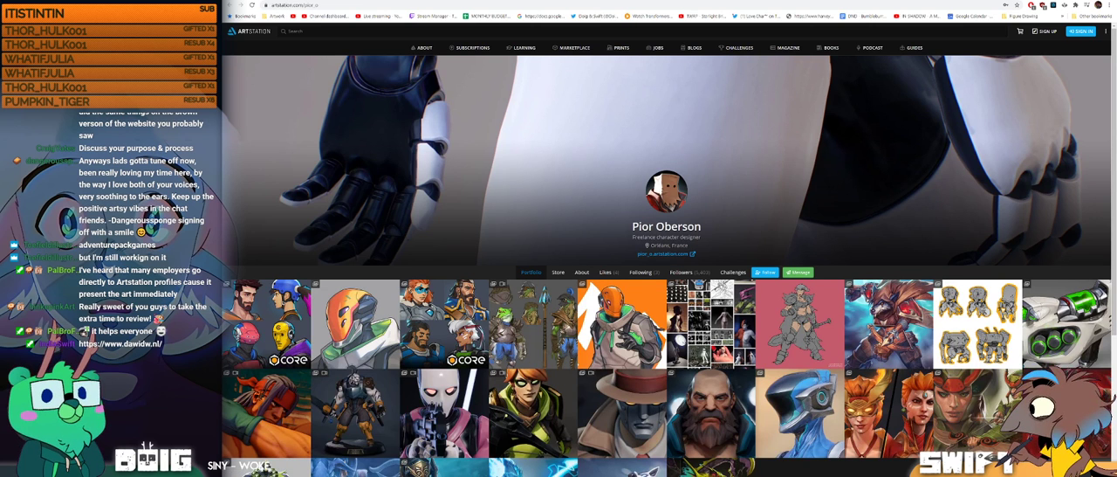
left_click_drag(493, 253, 420, 1)
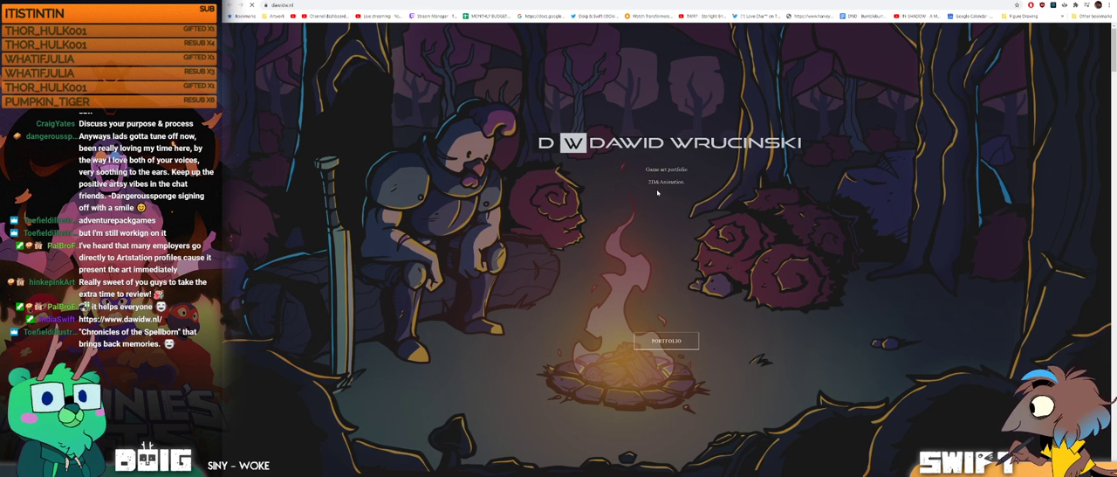
Step: Open the site's portfolio section and look over the Snork Gunk and Commander Rocket animations through to the Brawlhalla-style splash art
left_click(665, 342)
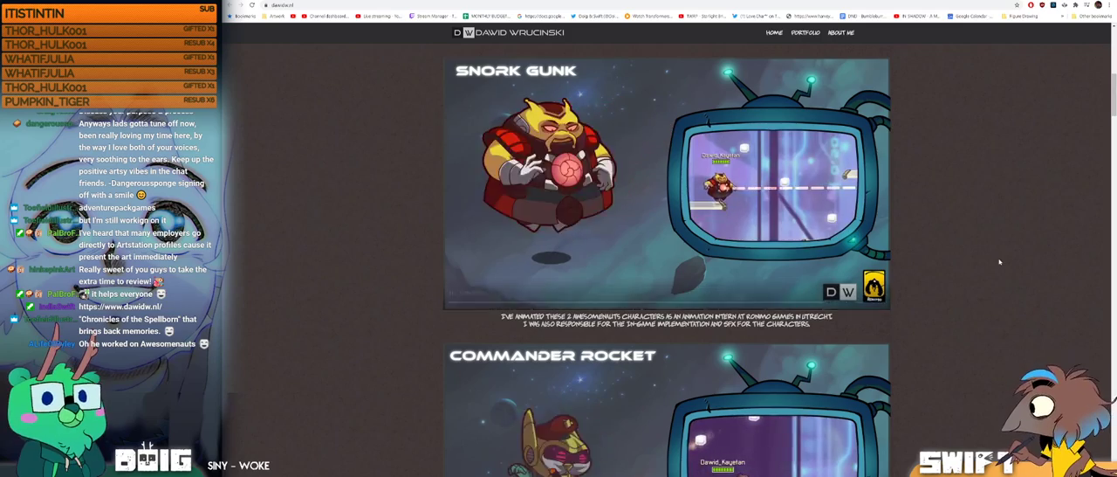
scroll(987, 262, "down", 3)
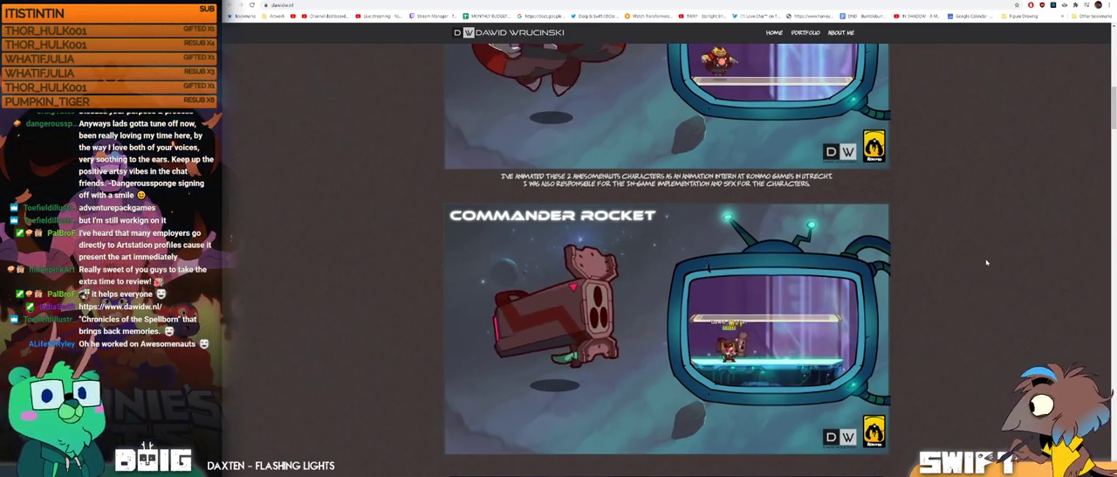
scroll(987, 262, "down", 1)
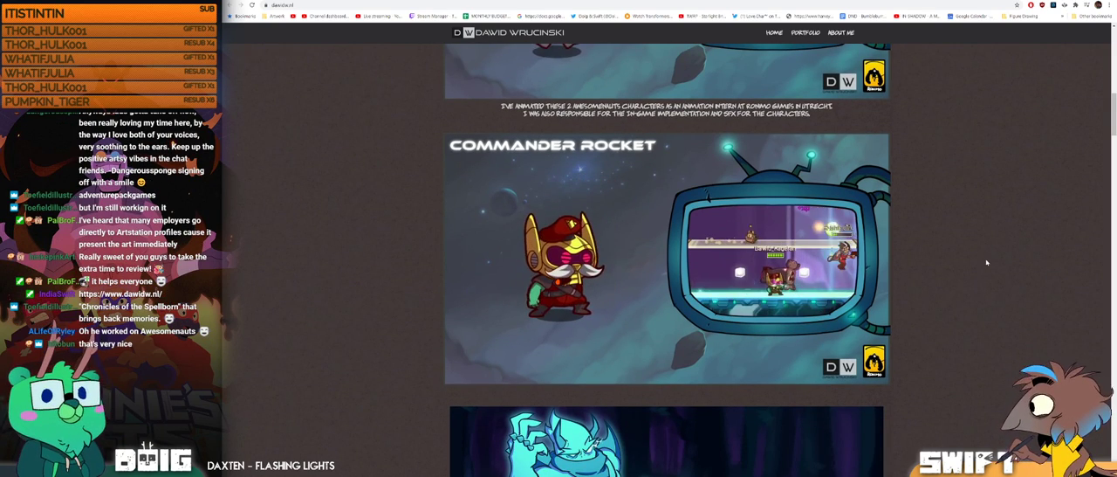
scroll(986, 261, "down", 2)
scroll(987, 262, "down", 2)
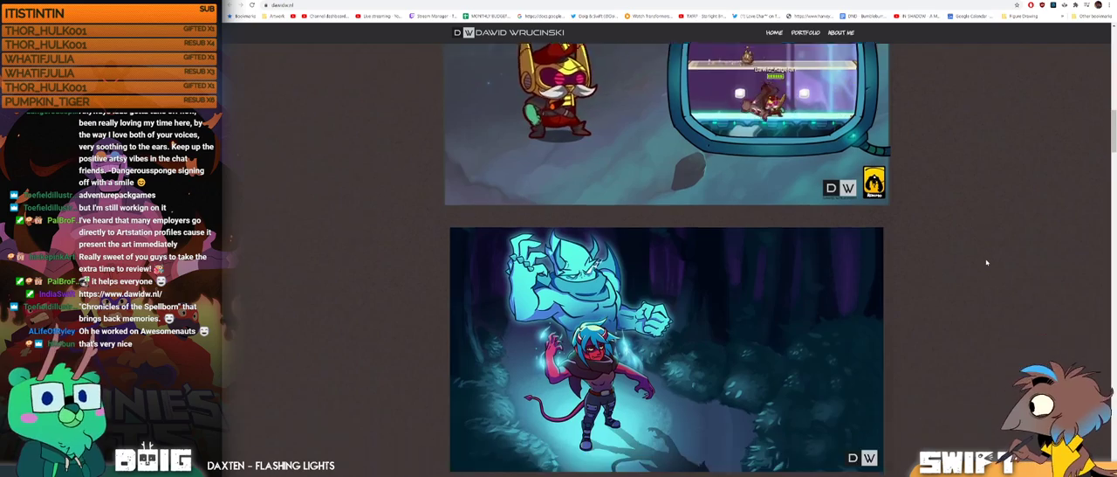
scroll(986, 261, "down", 3)
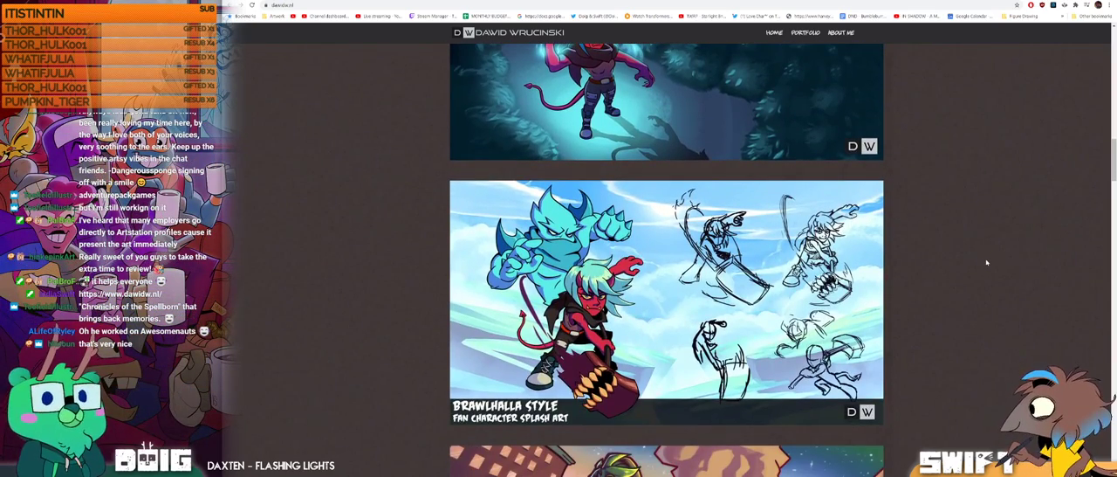
scroll(986, 261, "down", 1)
scroll(986, 262, "down", 1)
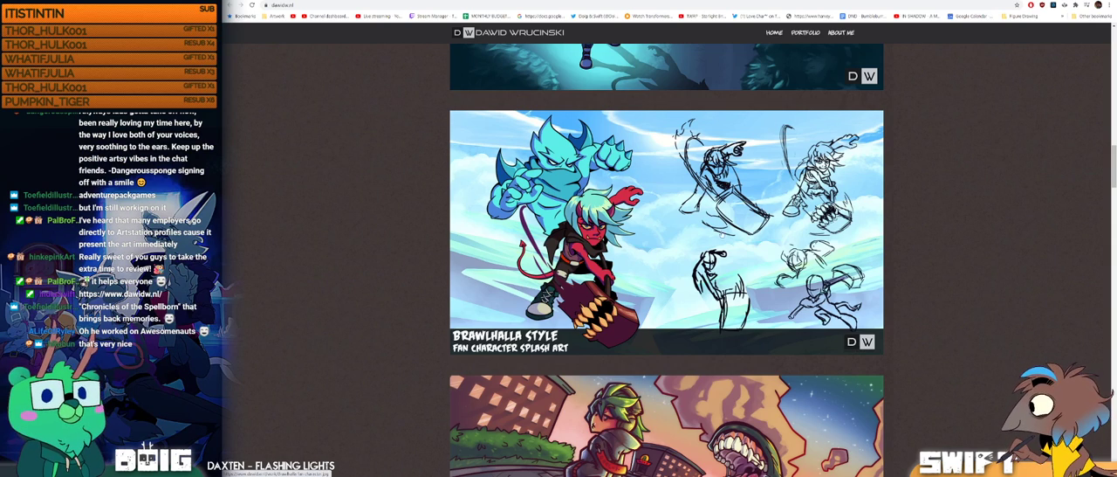
Step: Look at the skateboarder-with-monsters illustration and compare it with the hooded figure scene below it
scroll(915, 225, "down", 3)
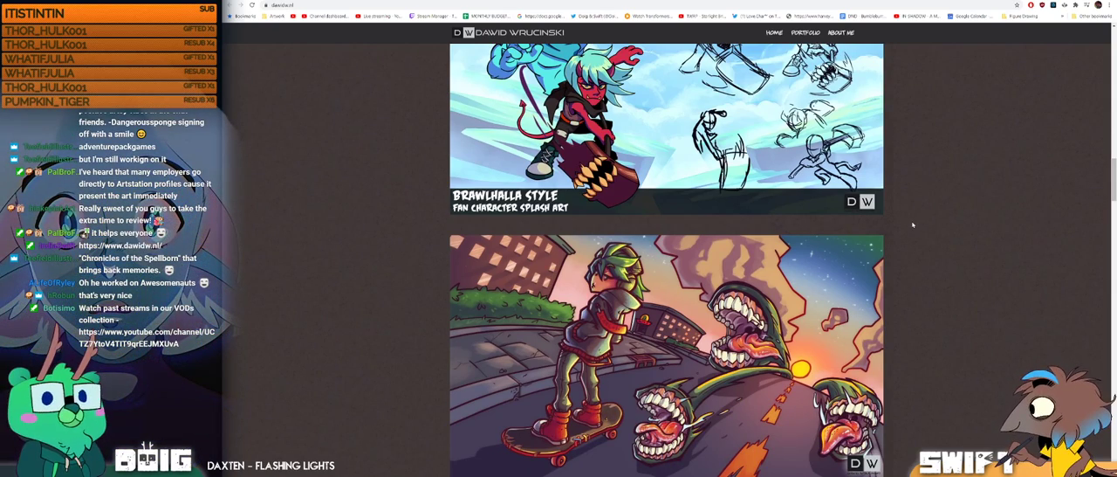
scroll(913, 225, "down", 3)
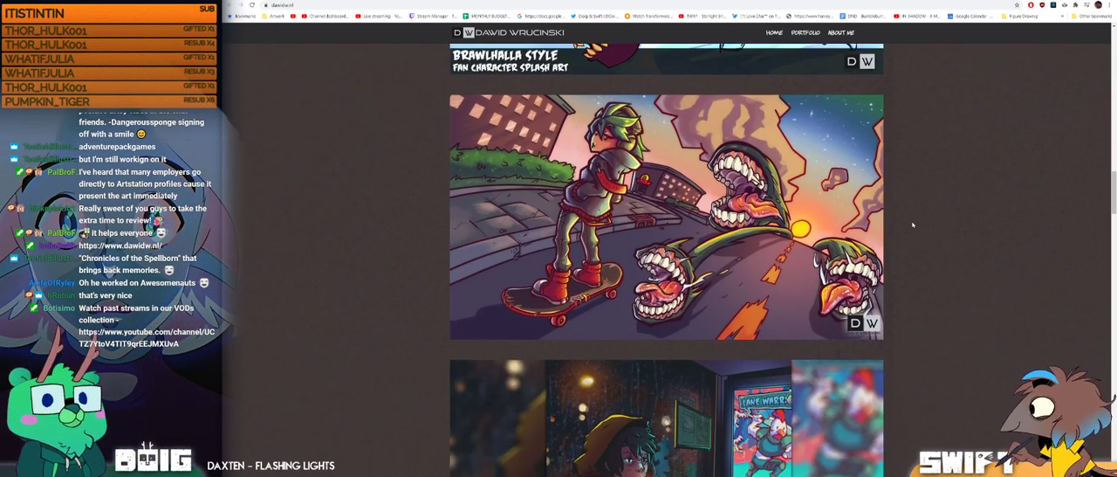
scroll(913, 226, "down", 3)
scroll(913, 225, "down", 1)
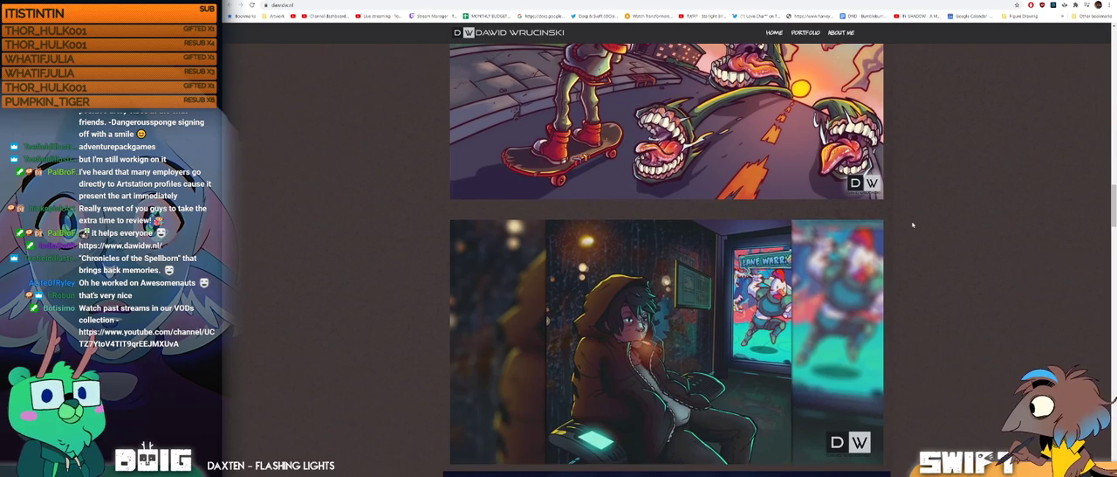
scroll(913, 225, "up", 4)
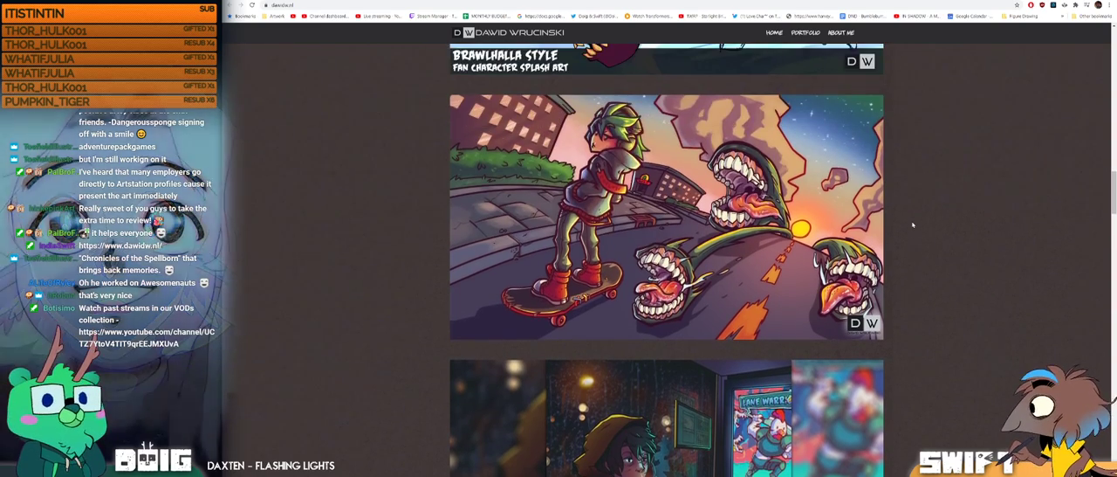
scroll(913, 225, "down", 8)
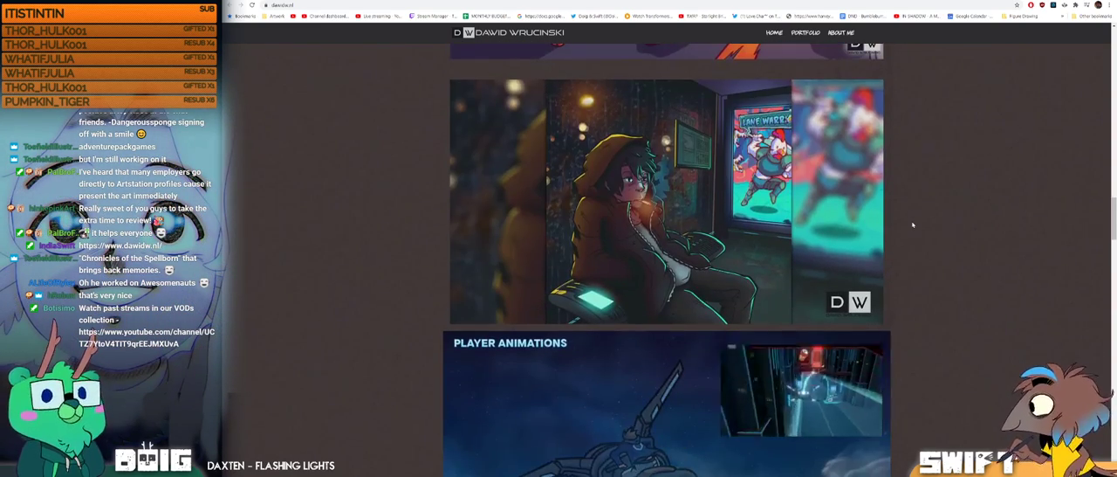
Step: Examine the Gaze to Chase player ship work: the player animations, phases of the player and silhouette sheet
scroll(913, 226, "down", 3)
scroll(913, 225, "down", 1)
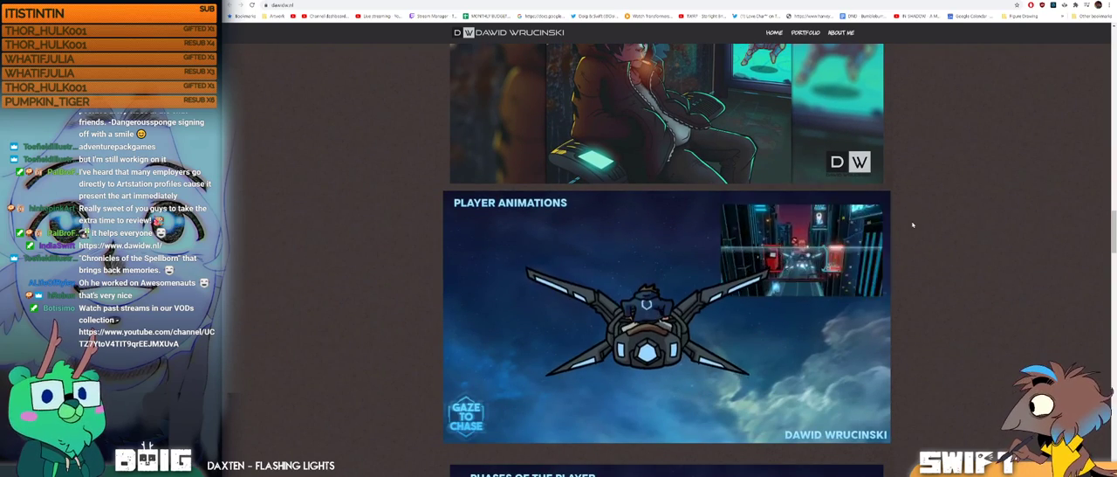
scroll(913, 225, "down", 2)
scroll(913, 225, "down", 8)
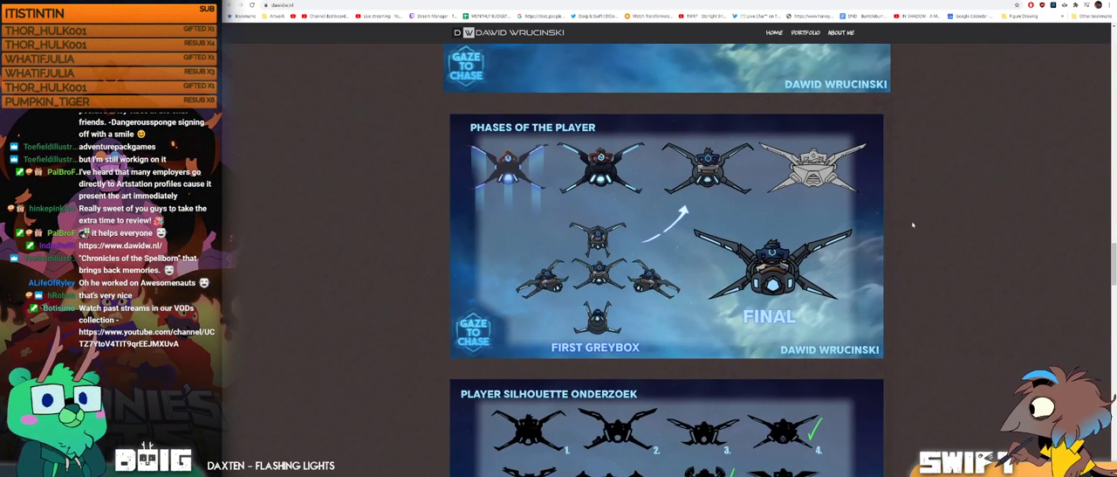
scroll(913, 225, "down", 1)
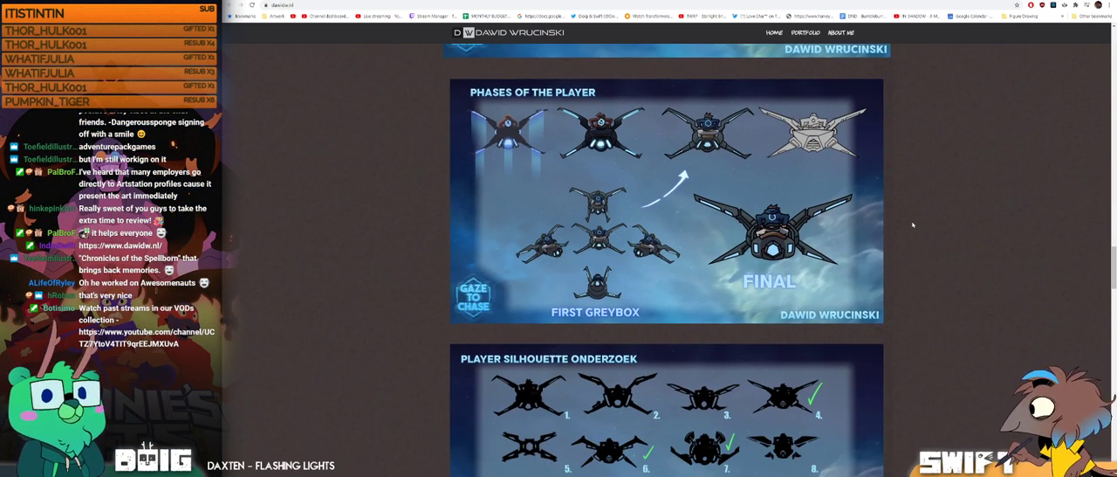
scroll(913, 226, "down", 5)
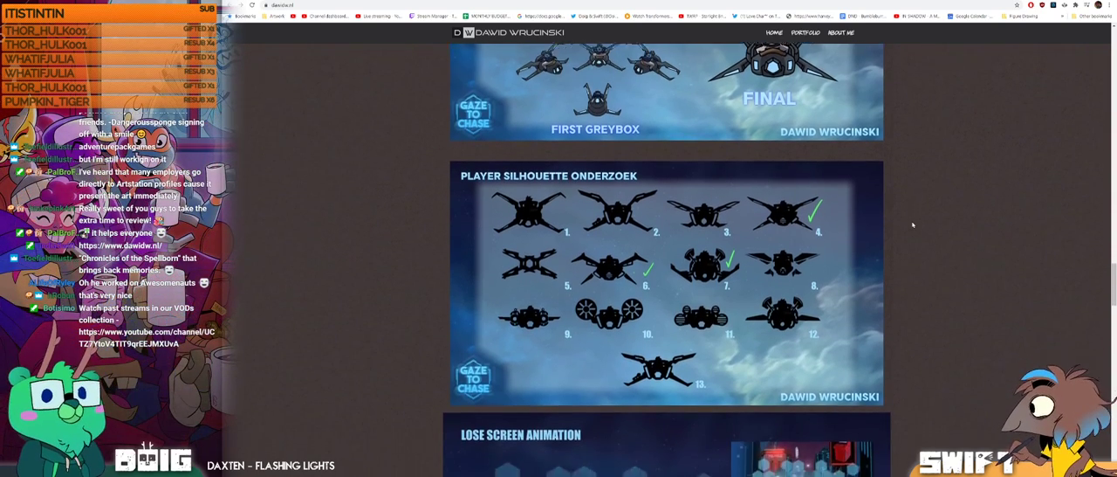
scroll(913, 225, "down", 1)
scroll(913, 225, "down", 1)
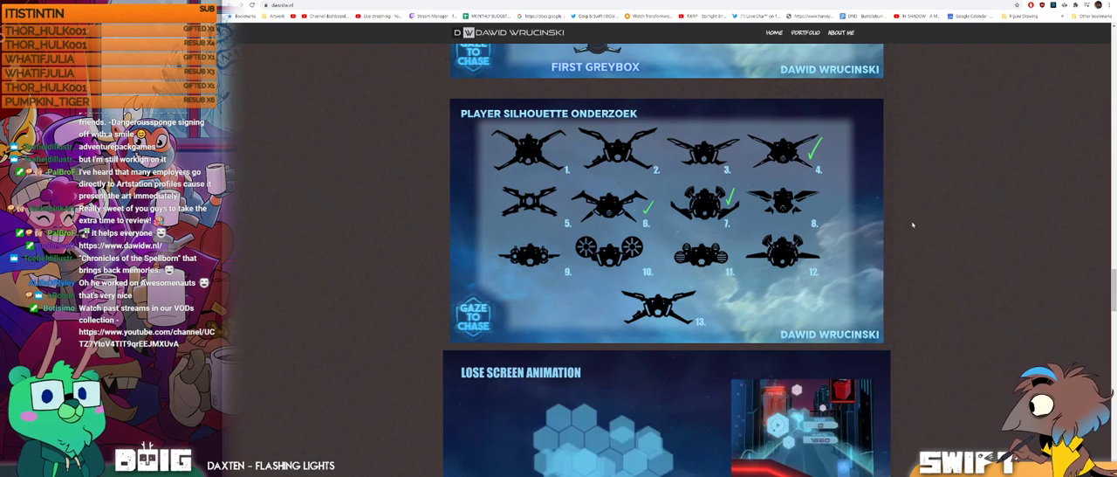
Step: Review the Gaze to Chase lose screen animation and the user interface menu sheet
scroll(913, 225, "down", 2)
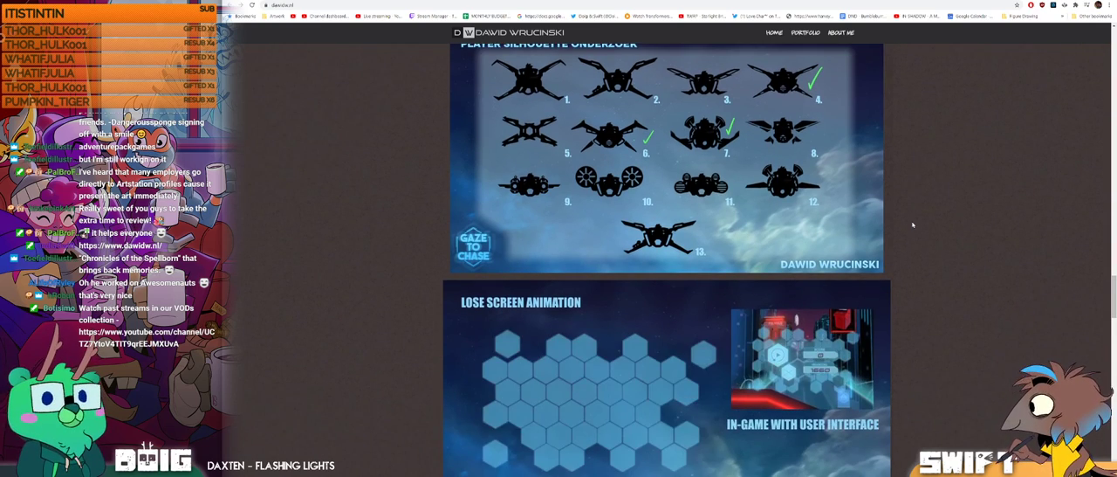
scroll(913, 225, "down", 2)
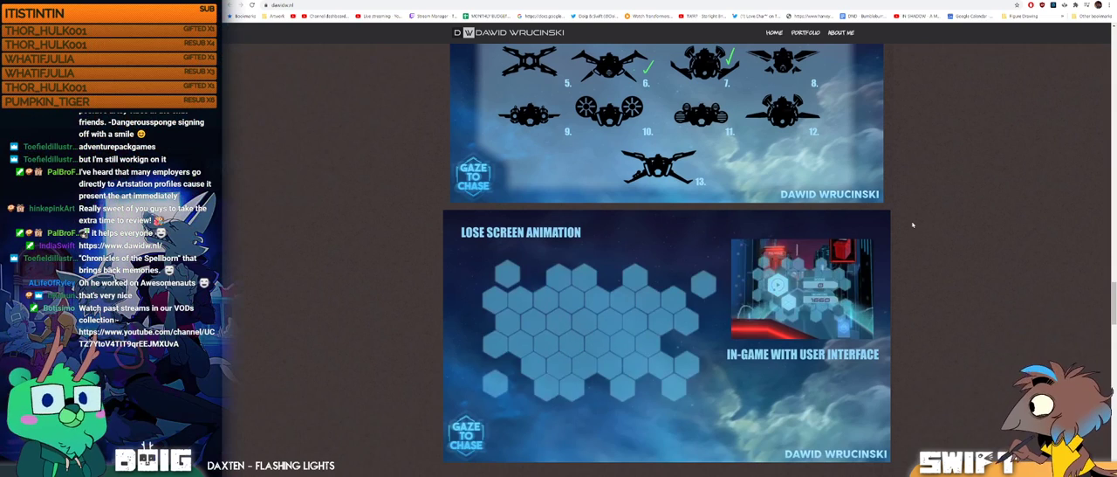
scroll(913, 225, "down", 2)
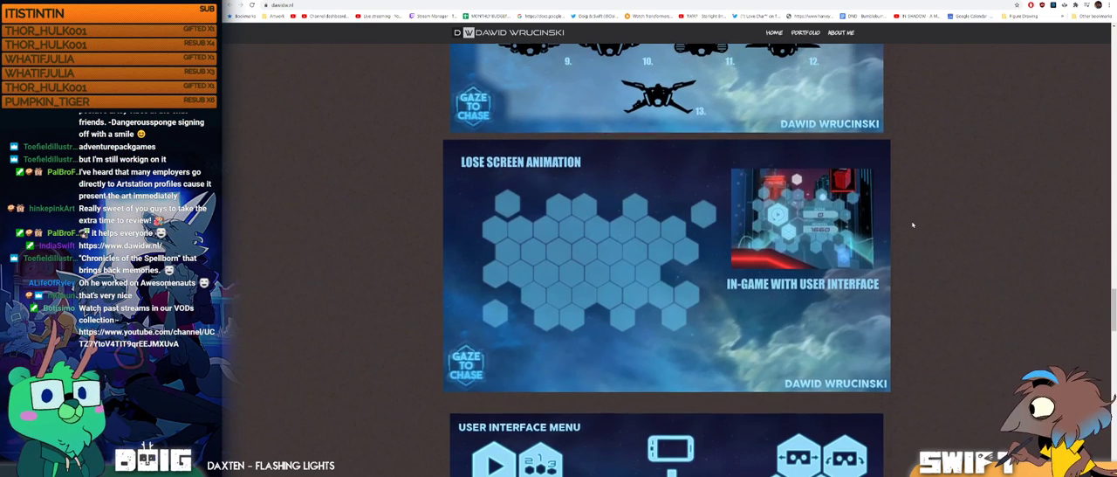
scroll(913, 226, "down", 3)
scroll(913, 225, "down", 4)
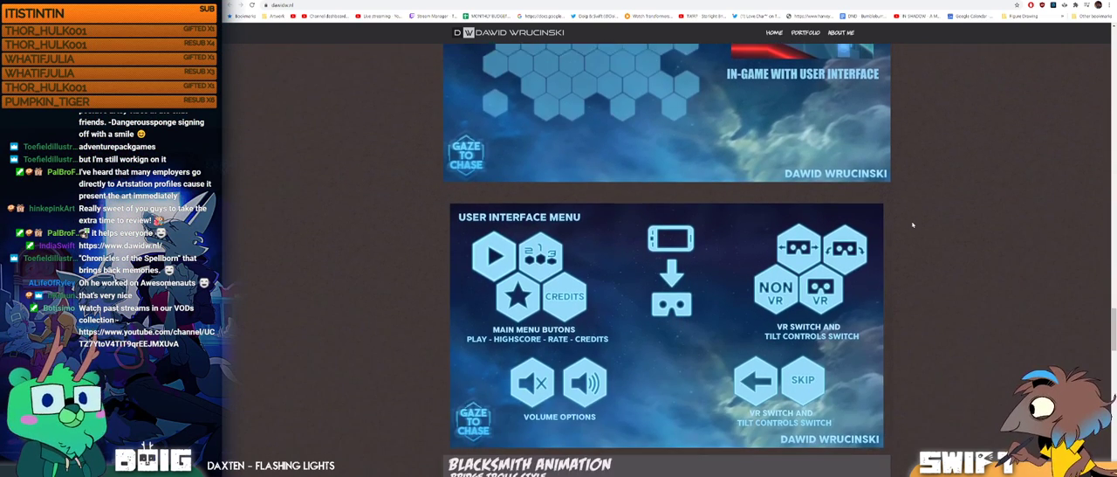
scroll(913, 225, "down", 4)
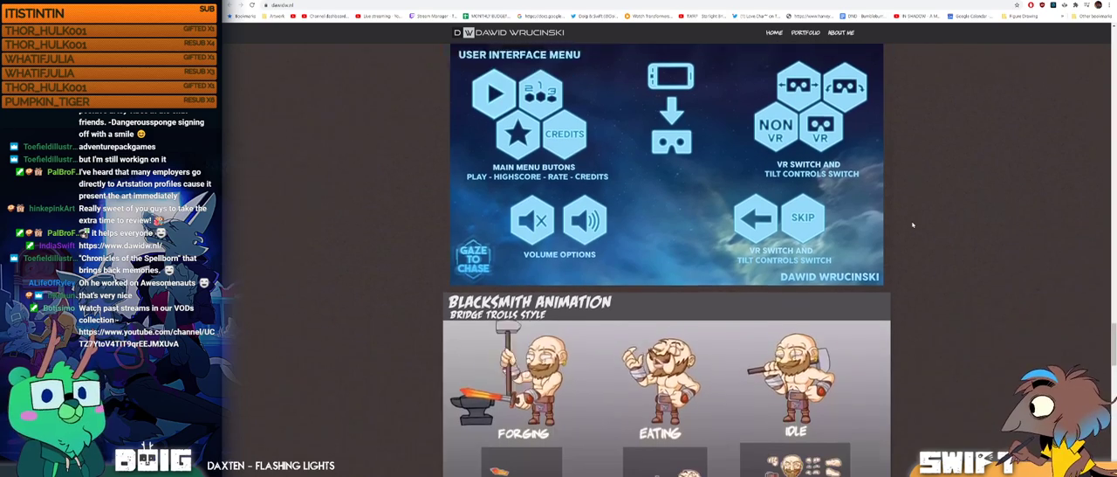
Step: Look through the Bridge Trolls-style blacksmith animation, the tavern illustration and the Lane Warrior mobile game pieces
scroll(913, 226, "down", 3)
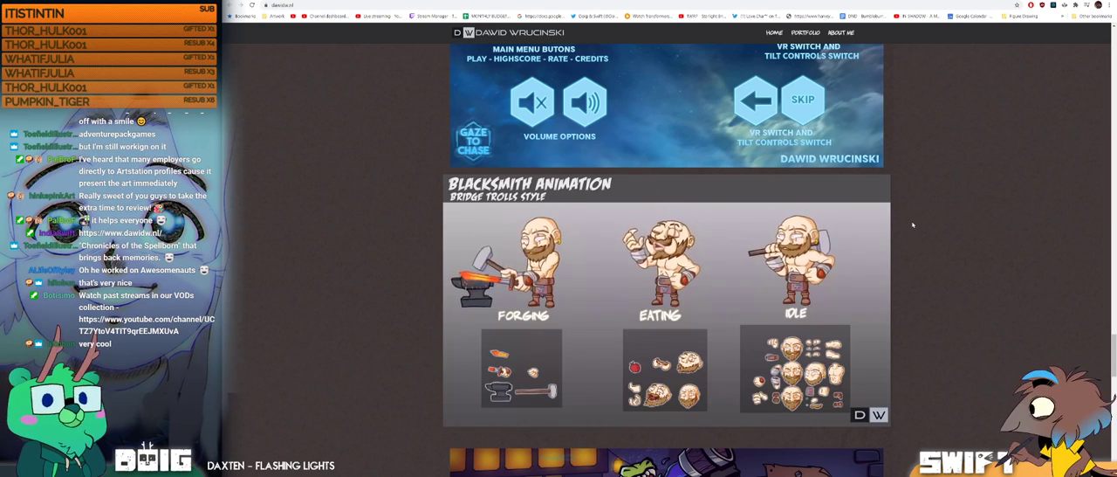
scroll(913, 225, "down", 2)
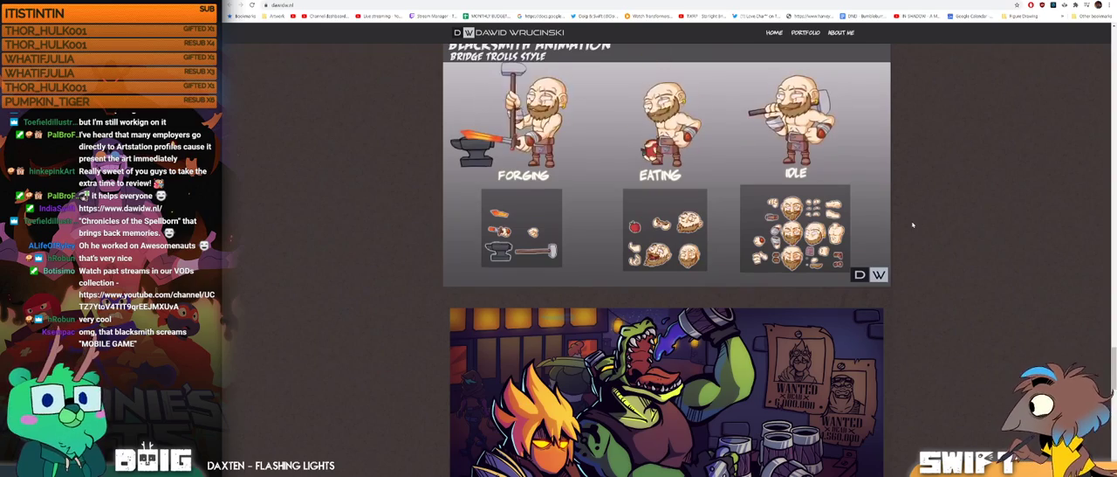
scroll(913, 225, "down", 2)
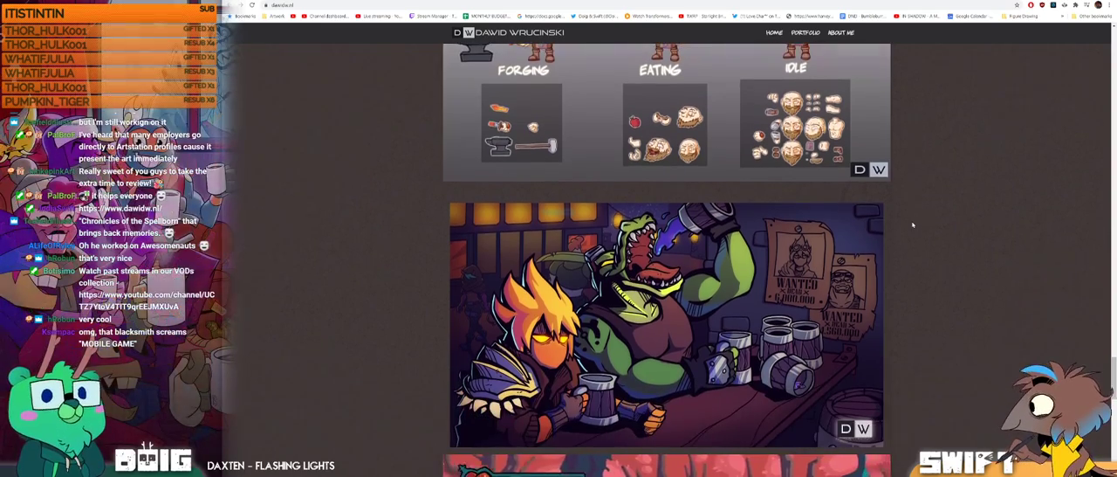
scroll(913, 225, "down", 2)
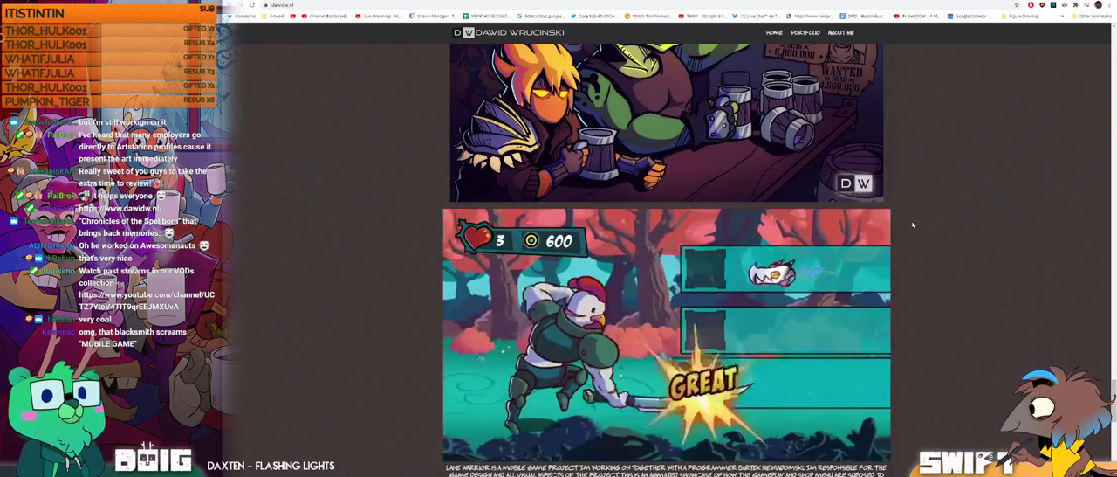
scroll(913, 225, "down", 1)
scroll(913, 225, "down", 2)
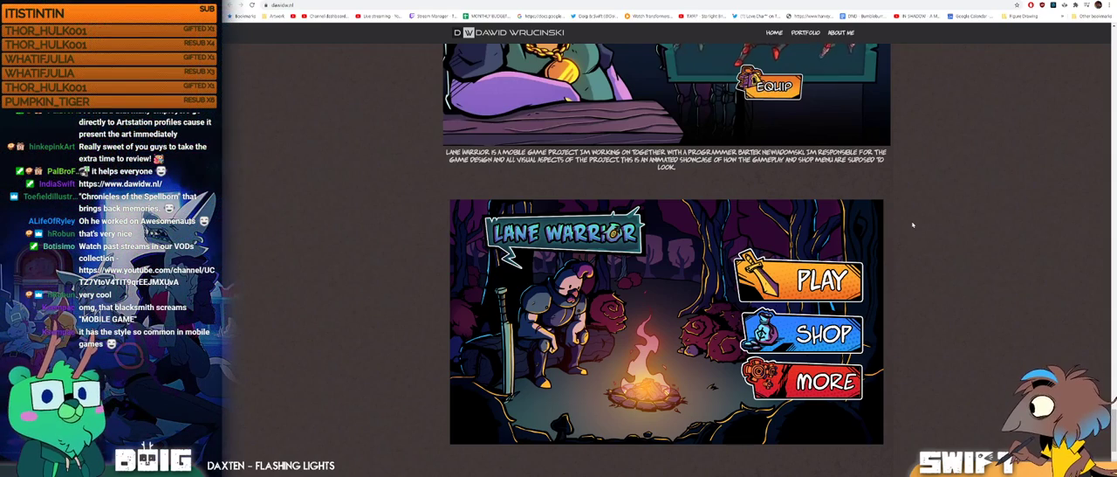
Step: Read the About Me section at the end of the page and revisit the blacksmith animation
scroll(913, 226, "down", 1)
scroll(913, 225, "down", 2)
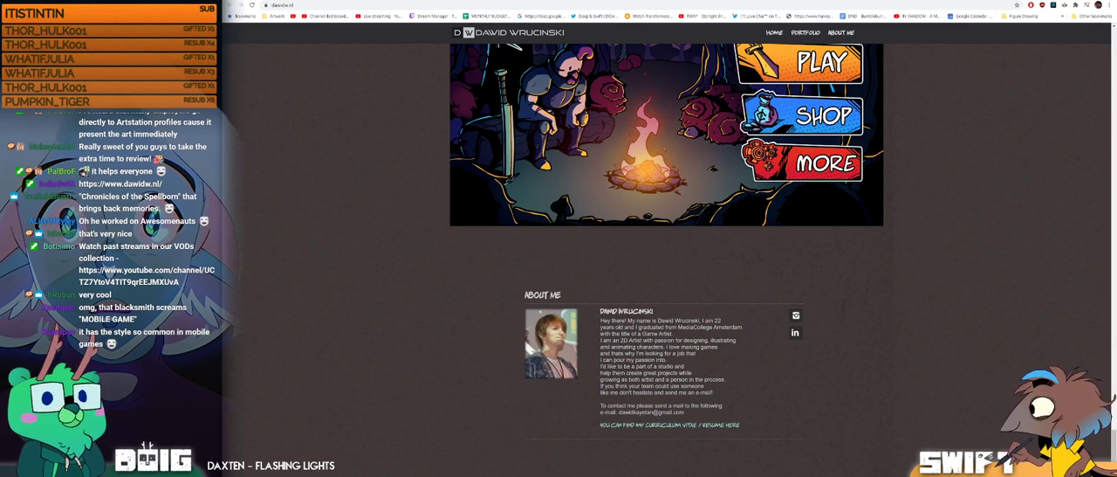
scroll(1104, 166, "down", 20)
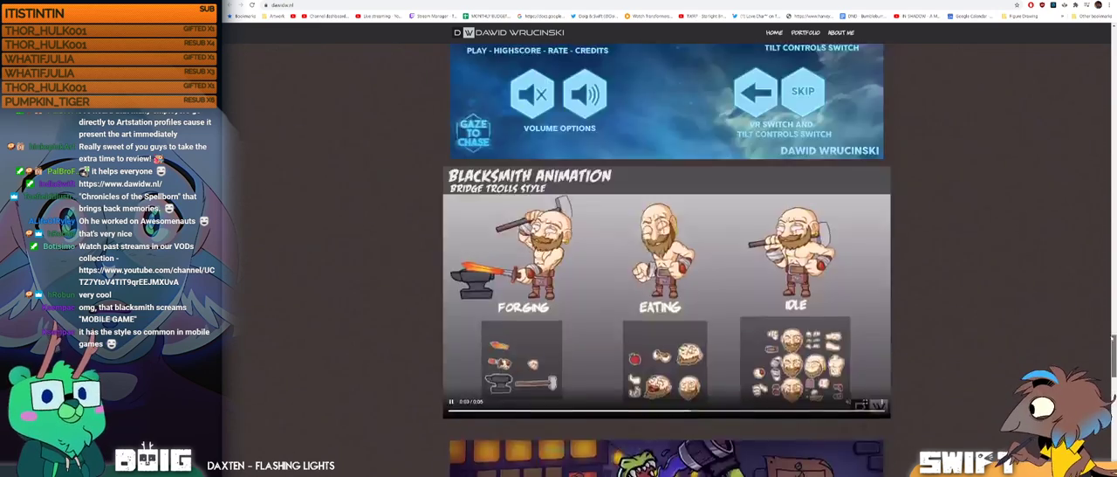
scroll(1104, 166, "down", 15)
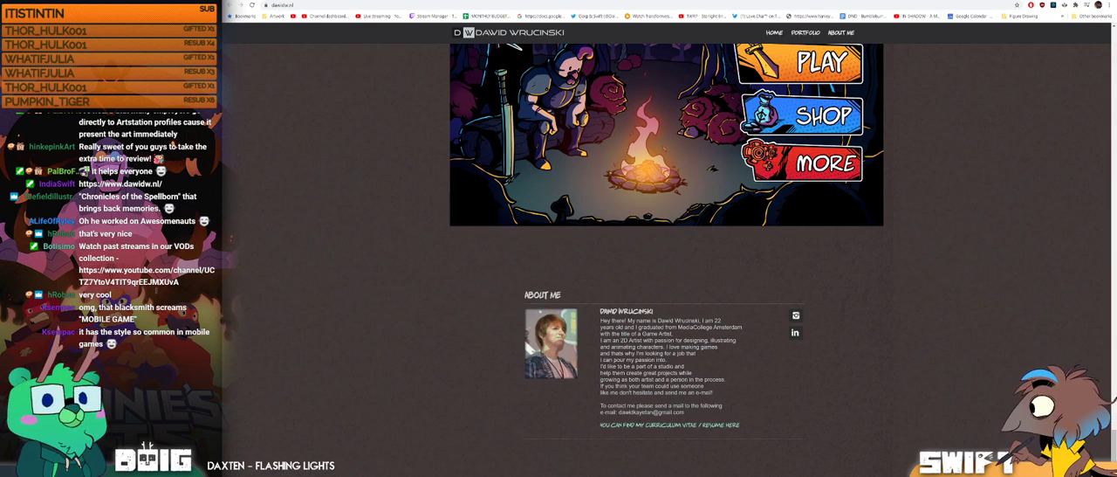
Step: Return to the campfire landing banner and check how its Portfolio link leads into the My Work section
scroll(977, 288, "up", 15)
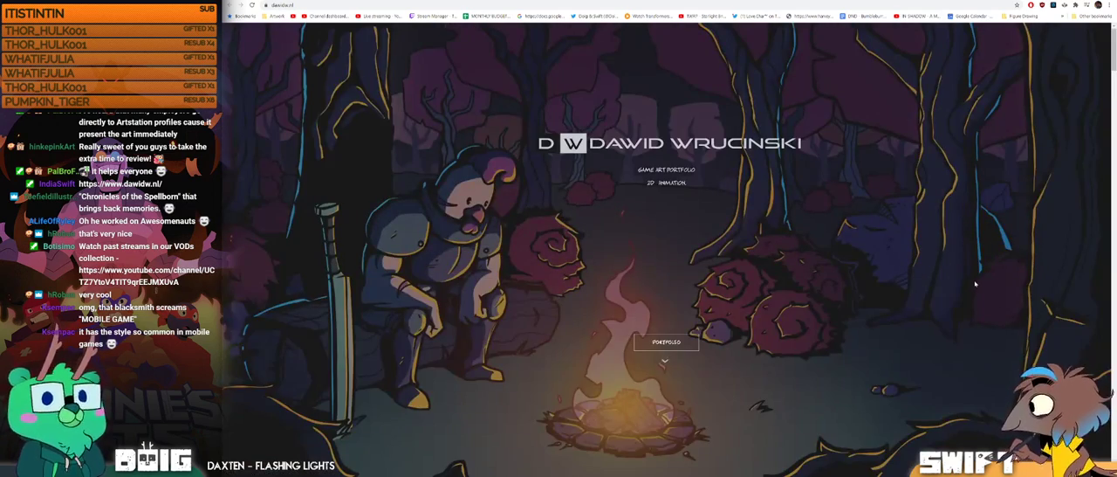
scroll(976, 283, "down", 5)
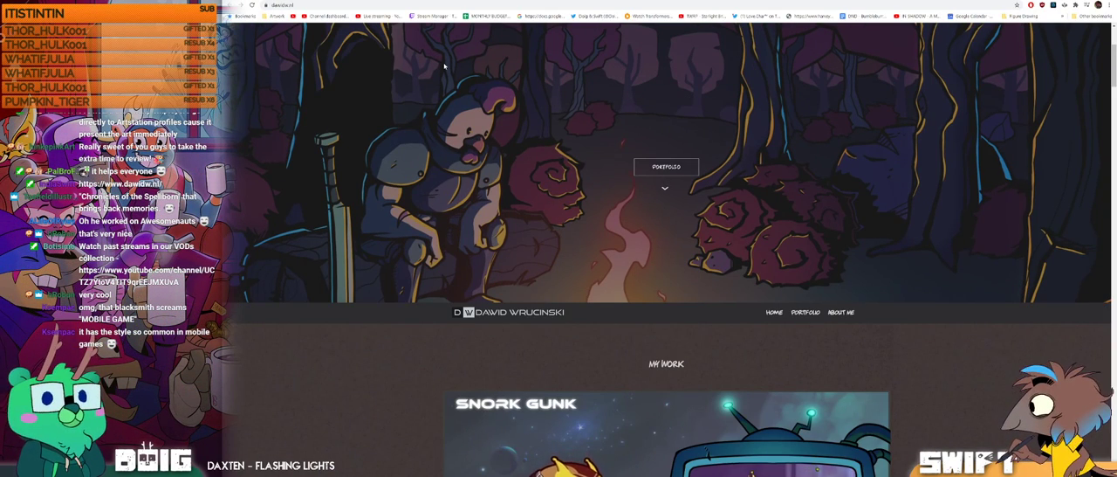
left_click_drag(1114, 74, 1114, 55)
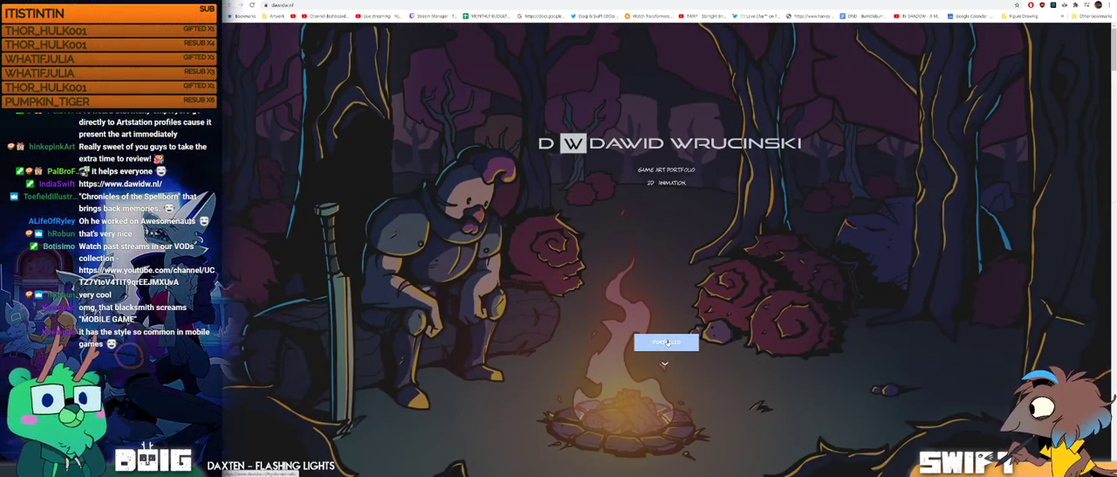
left_click(663, 347)
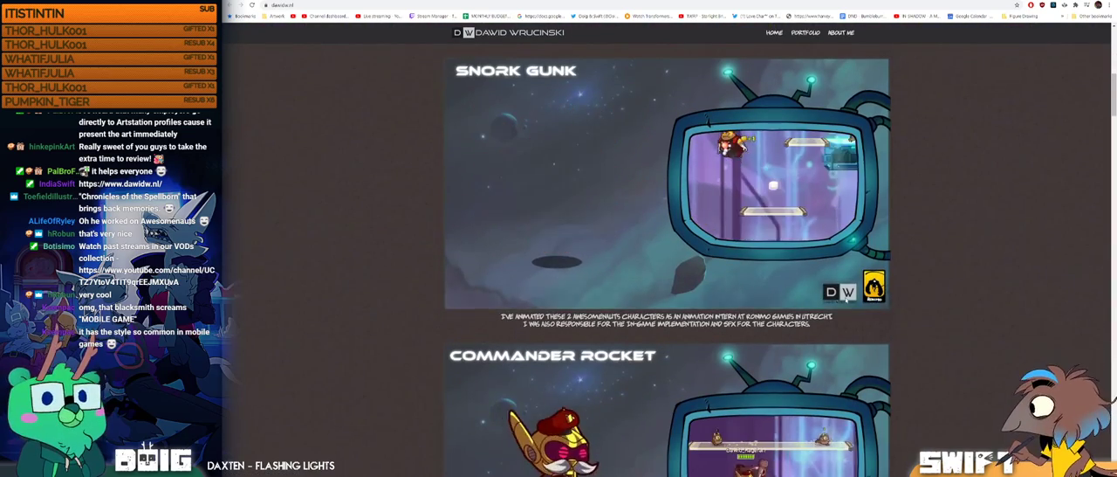
left_click_drag(1114, 88, 1080, 67)
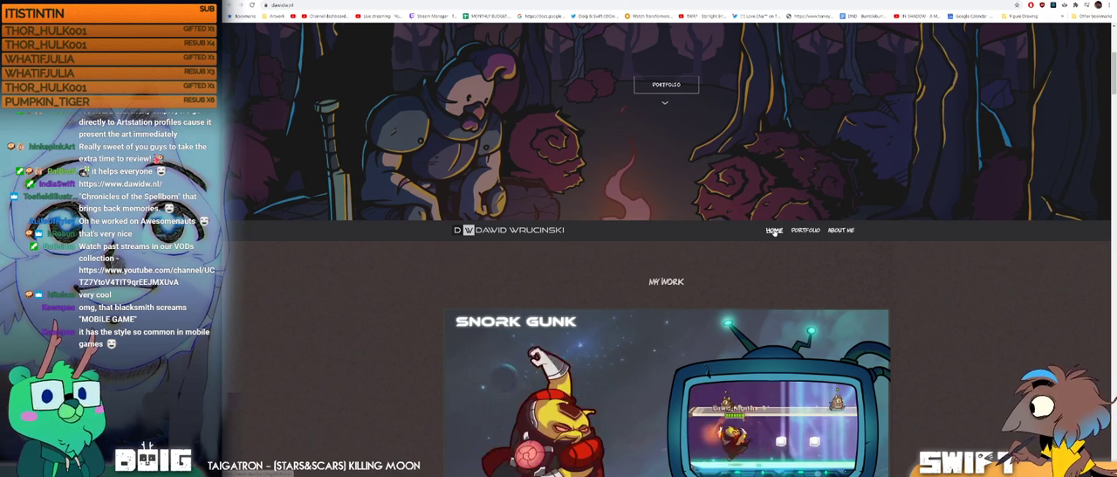
scroll(770, 253, "up", 6)
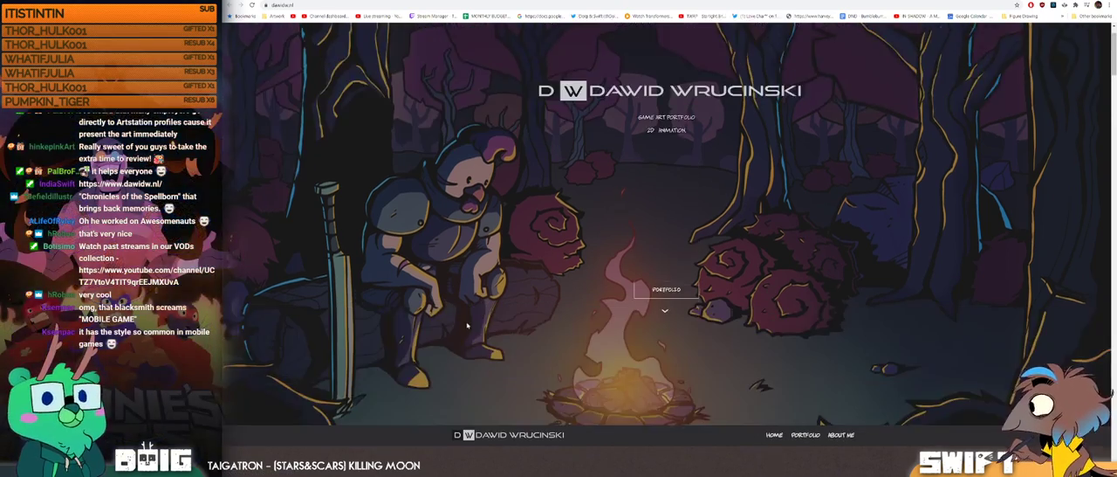
Step: Look through the portfolio page from the campfire banner to the About Me section, and return to the banner
scroll(556, 395, "down", 5)
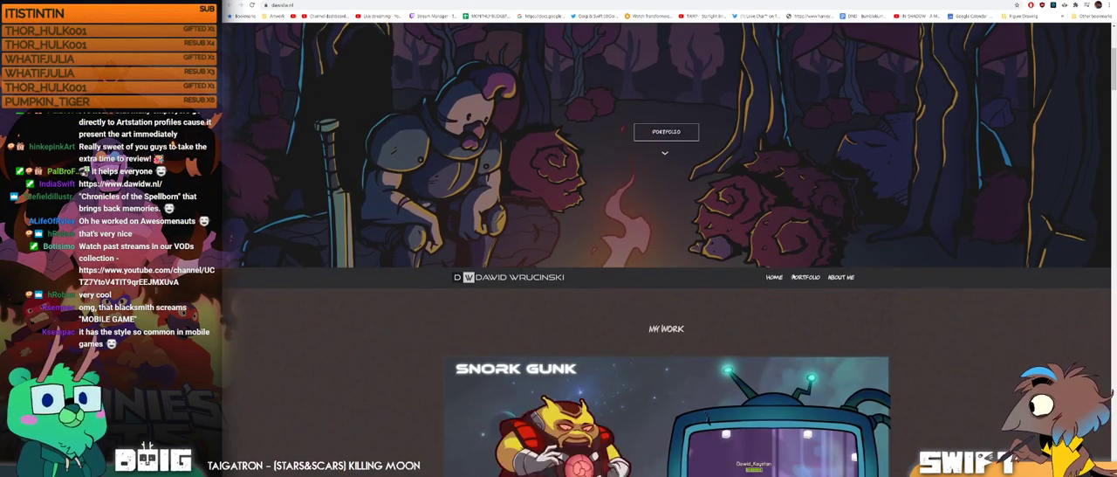
scroll(848, 375, "down", 2)
scroll(847, 377, "down", 15)
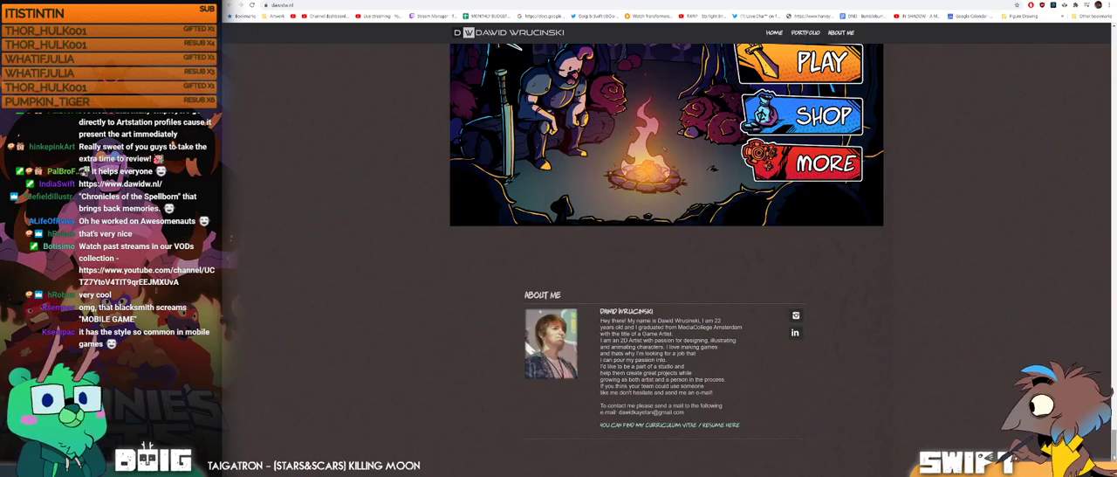
scroll(669, 253, "up", 20)
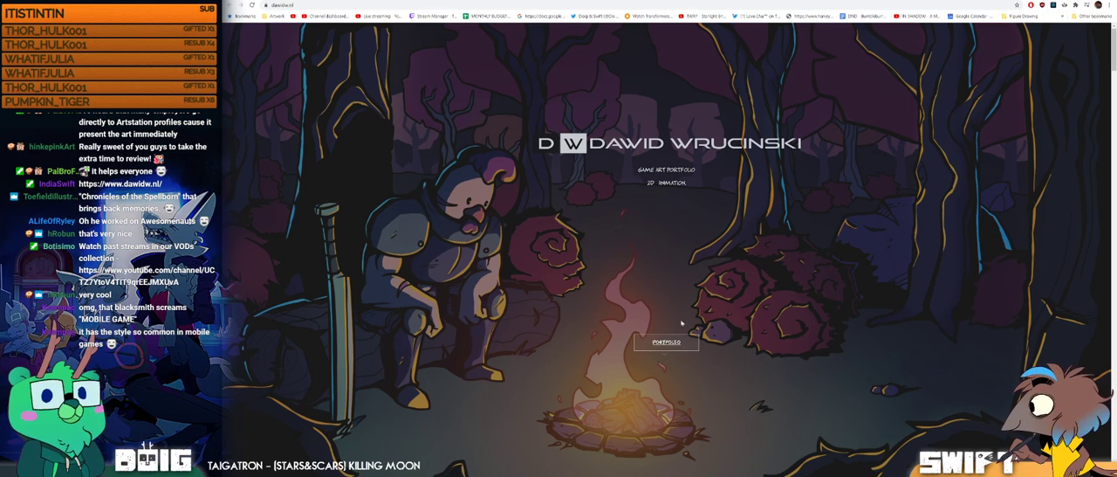
left_click_drag(1113, 71, 1069, 7)
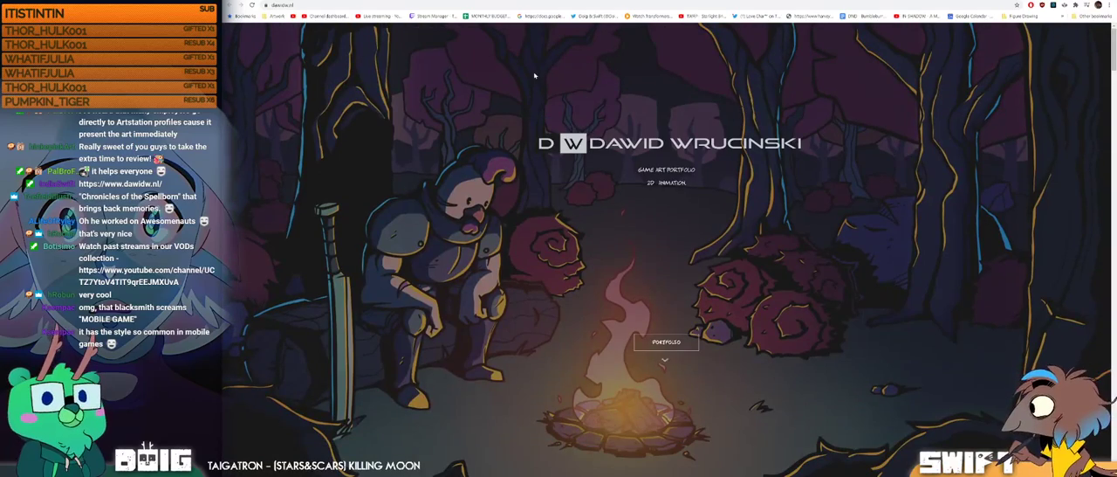
Step: Review the freelance character designer's ArtStation gallery for comparison and examine the male hero sheets in Core character designs - part 2
left_click(489, 0)
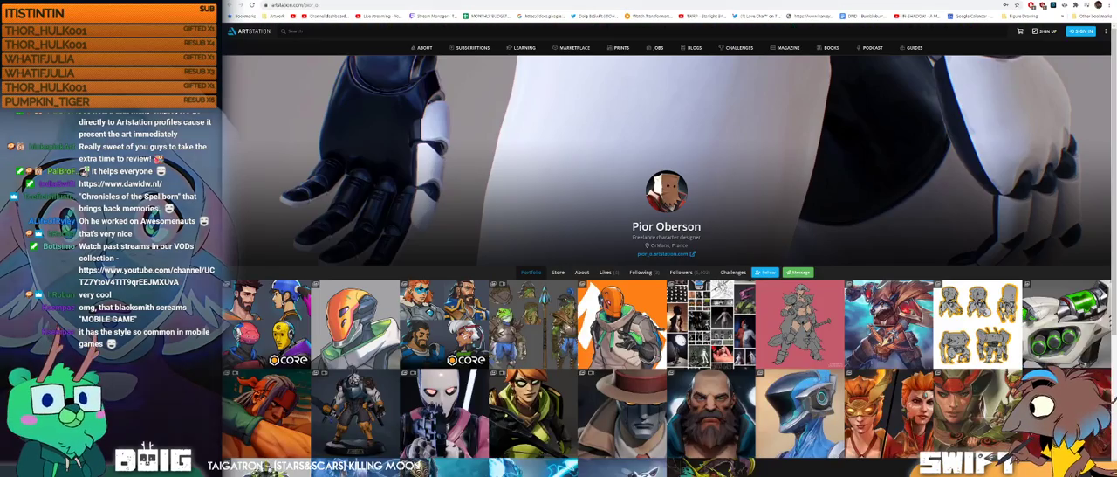
scroll(621, 196, "down", 2)
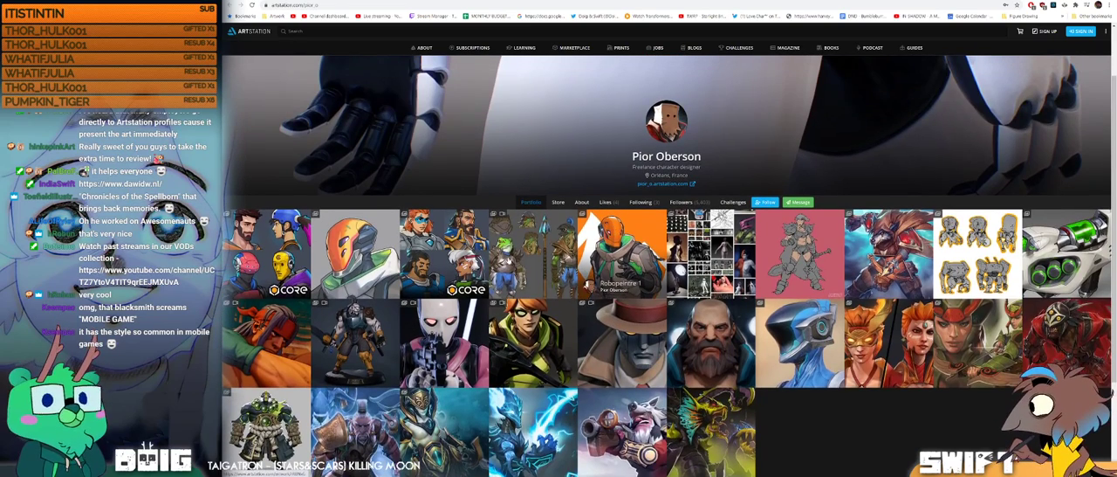
left_click(268, 239)
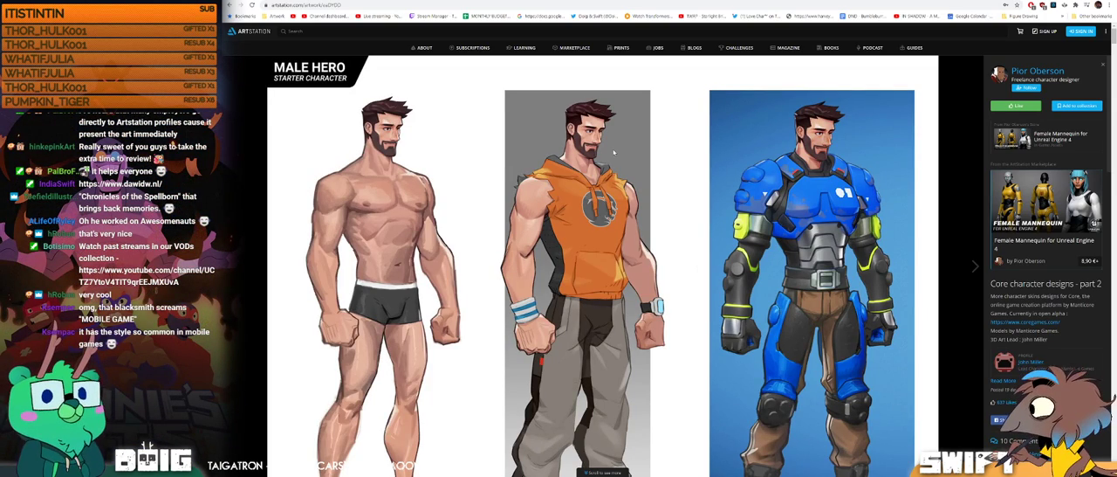
scroll(614, 151, "down", 5)
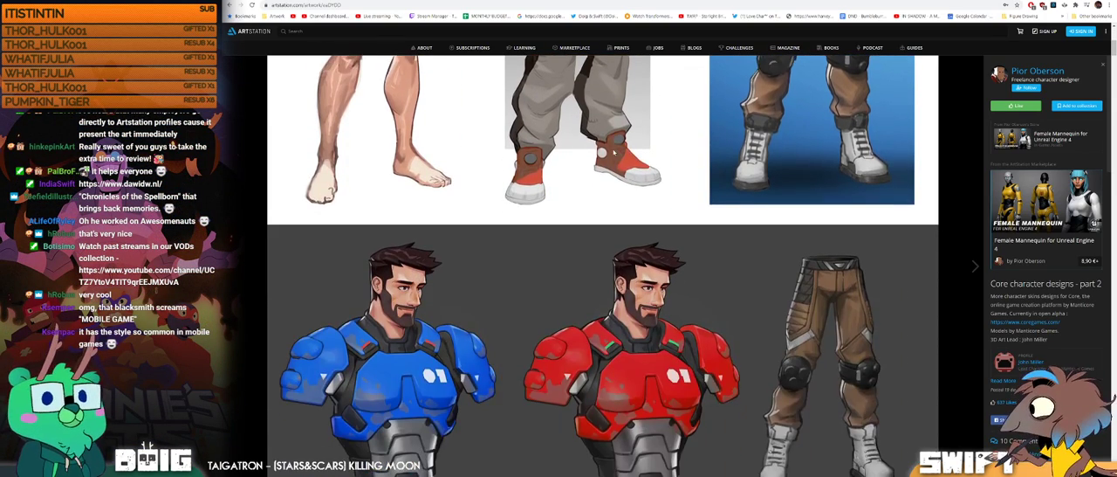
scroll(613, 152, "down", 5)
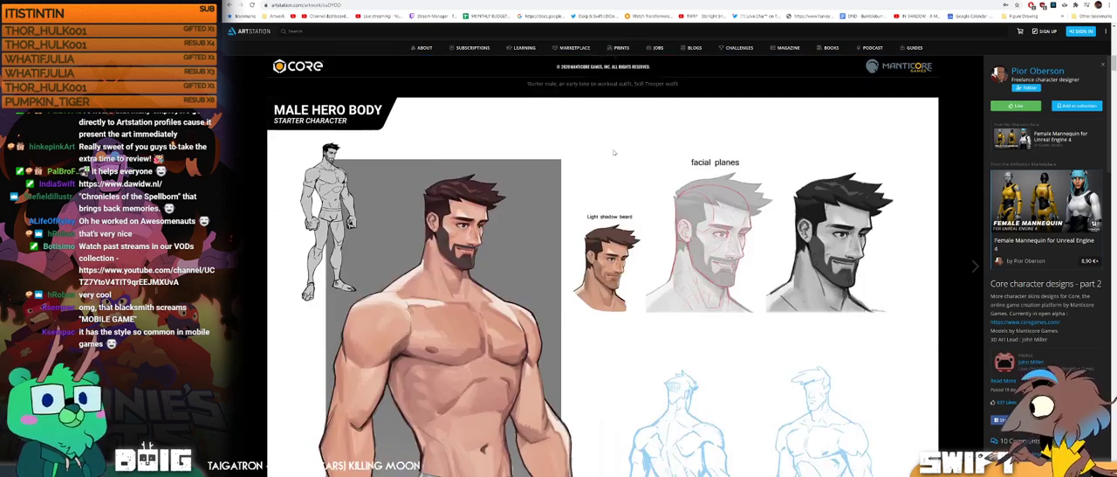
scroll(613, 152, "down", 2)
scroll(613, 152, "up", 7)
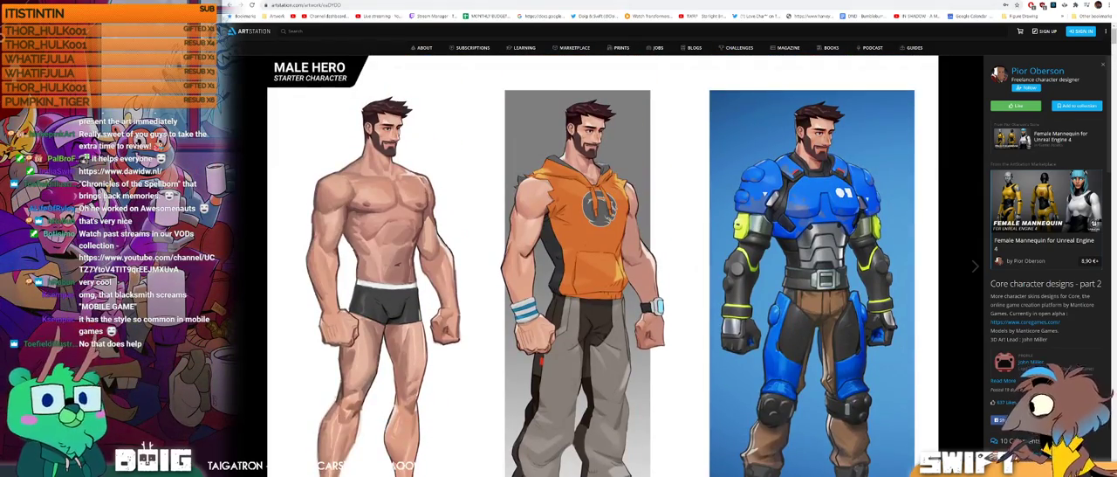
Step: Open the moustached strongman model from the PO Art site's older works gallery and examine its render, texture sheets and 3D print
left_click(473, 1)
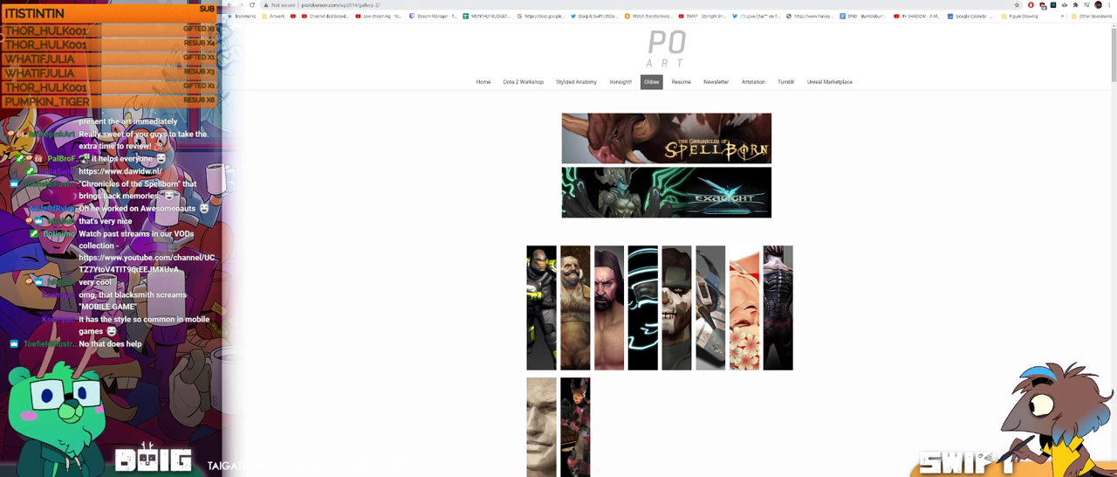
left_click(578, 276)
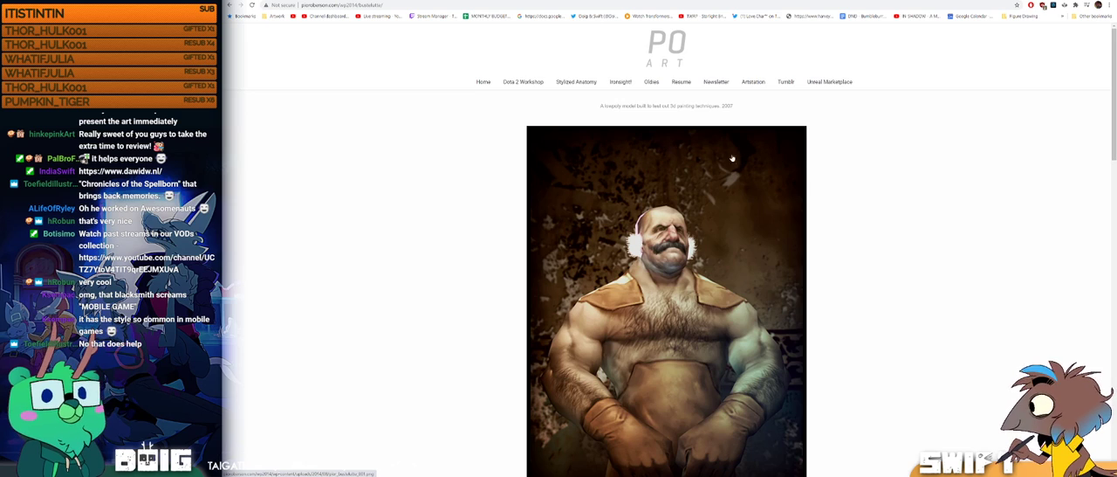
scroll(841, 187, "down", 10)
scroll(842, 187, "down", 4)
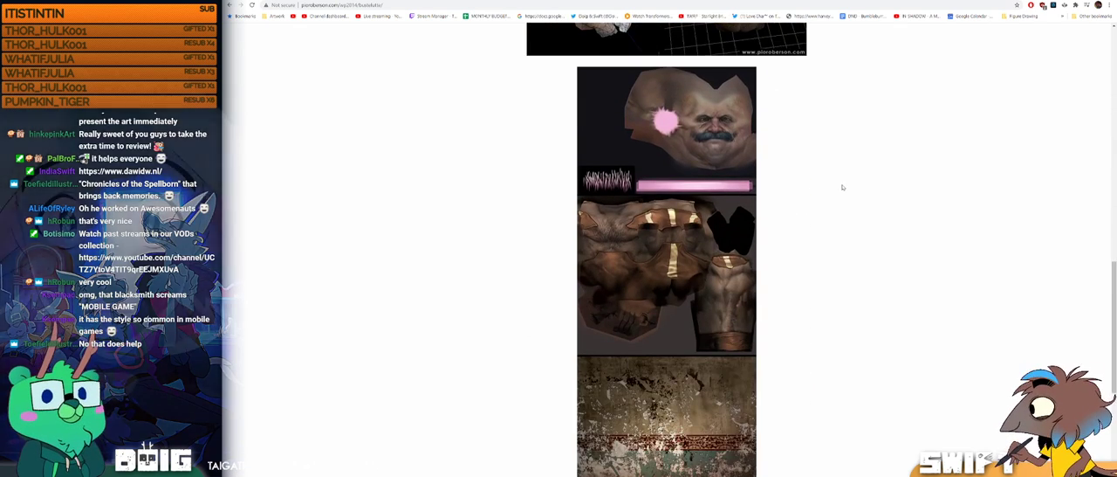
scroll(842, 186, "down", 3)
scroll(842, 187, "down", 2)
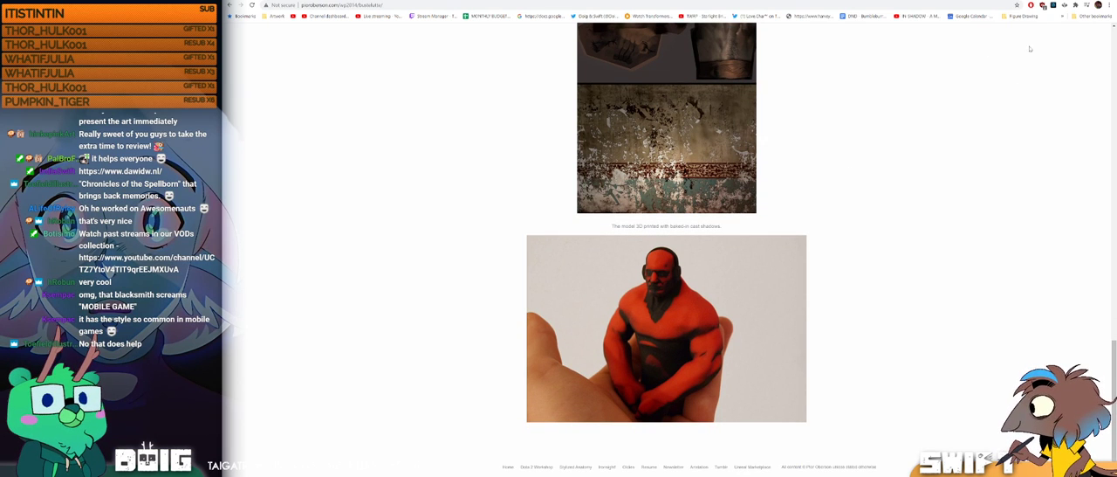
Step: Switch back to Blender, clear the bone selection and inspect the cat rider's pose on the boar from the front
key("alt+Tab")
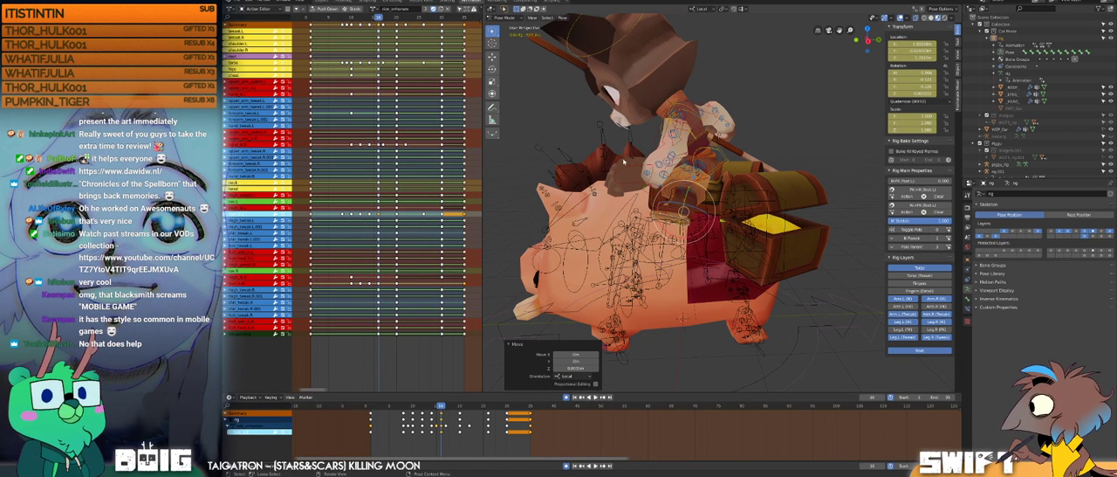
left_click(583, 109)
middle_click_drag(582, 108, 722, 197)
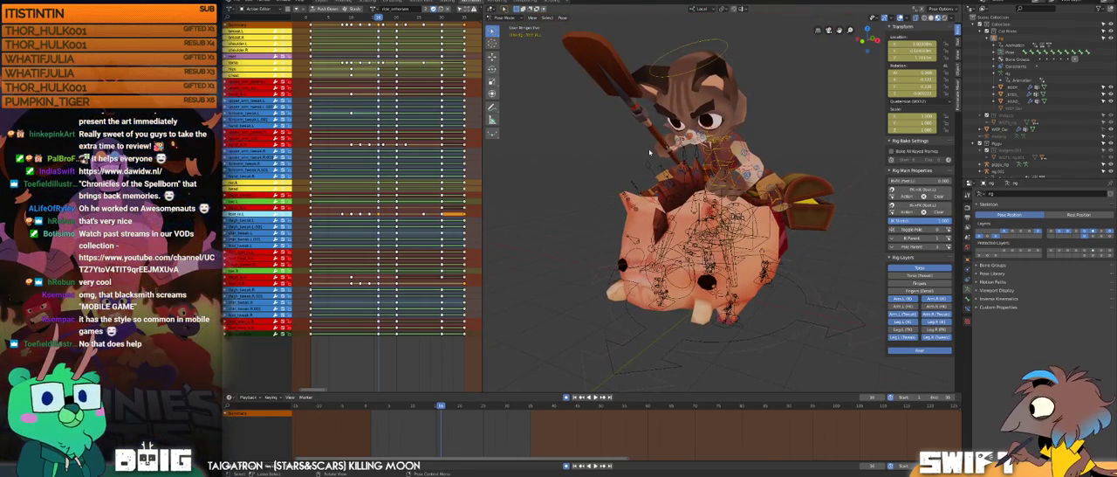